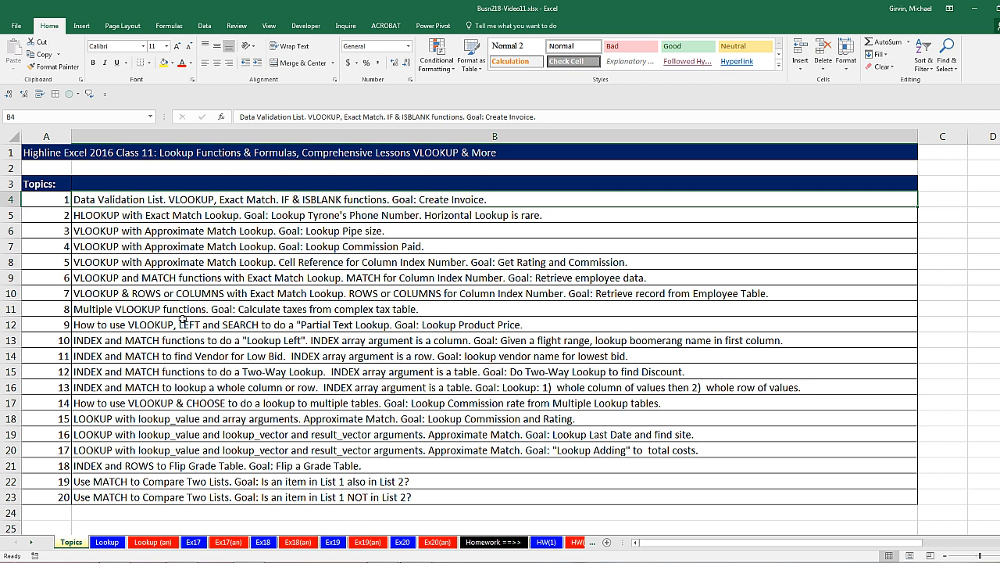
Open the Lookup sheet and examine the invoice's product and price cells alongside the boomerang price table
{"action": "left_click", "coordinate": [108, 542]}
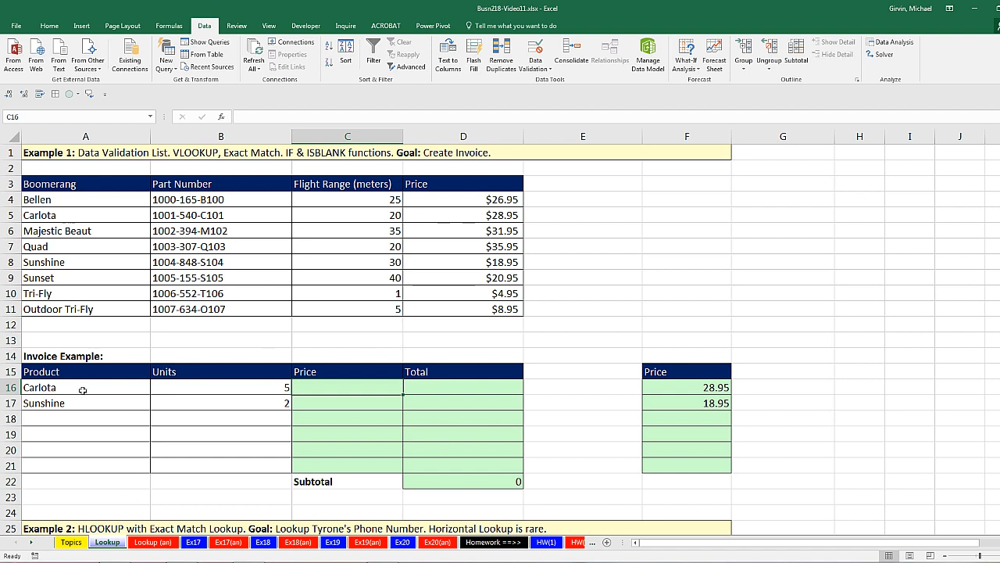
{"action": "left_click", "coordinate": [320, 404]}
{"action": "left_click", "coordinate": [324, 419]}
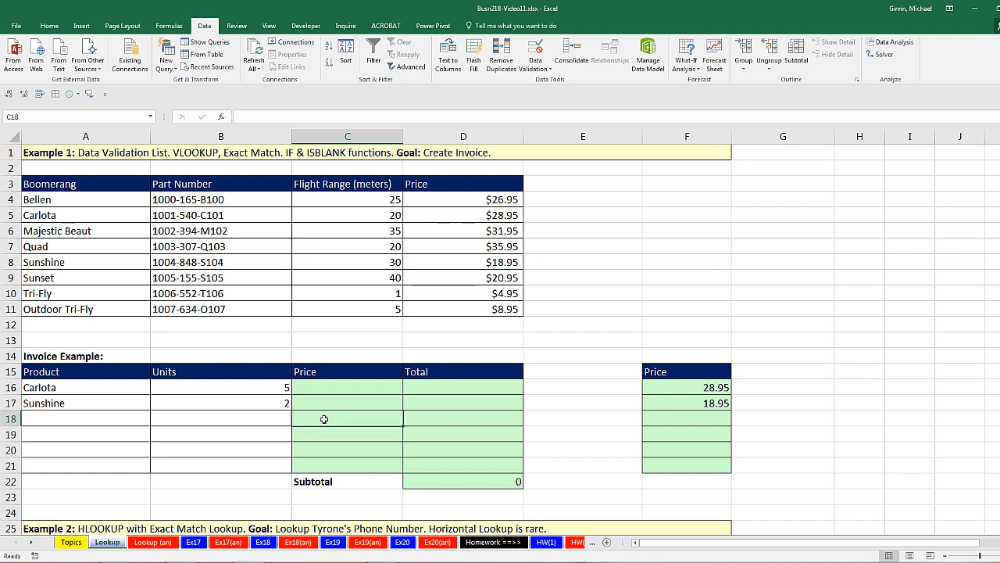
{"action": "left_click", "coordinate": [104, 420]}
{"action": "left_click", "coordinate": [343, 419]}
{"action": "left_click", "coordinate": [97, 388]}
{"action": "left_click", "coordinate": [99, 404]}
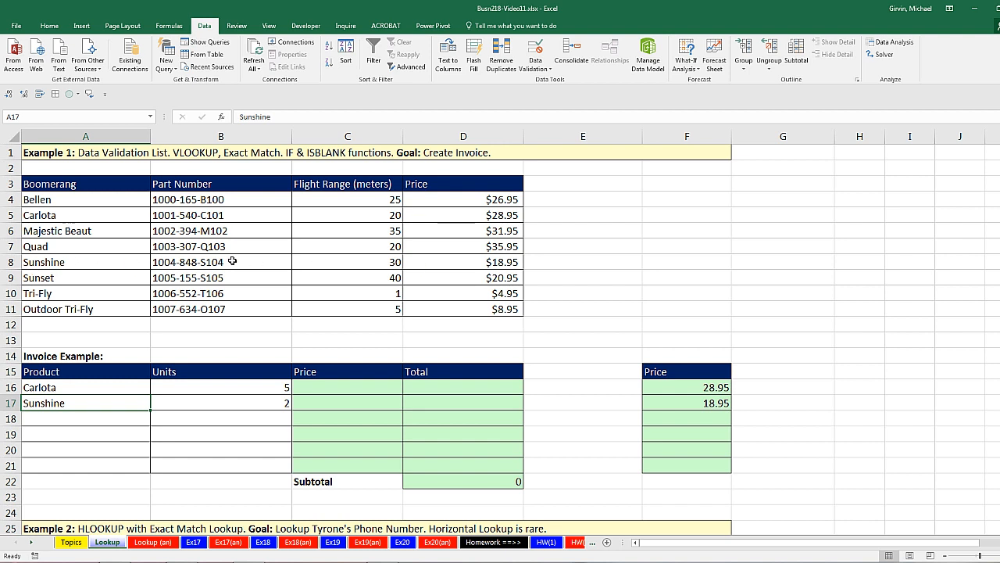
{"action": "left_click", "coordinate": [452, 263]}
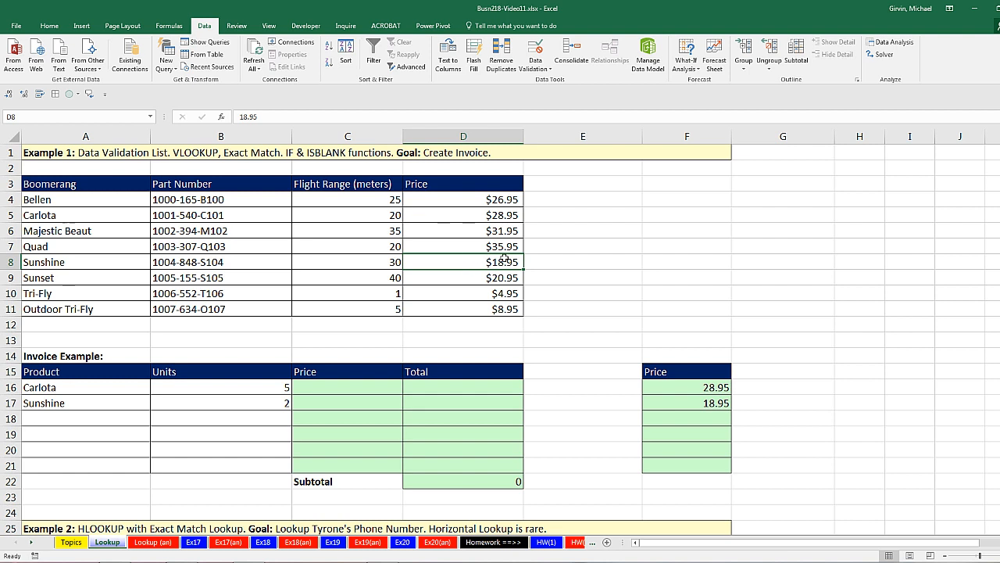
{"action": "left_click", "coordinate": [359, 401]}
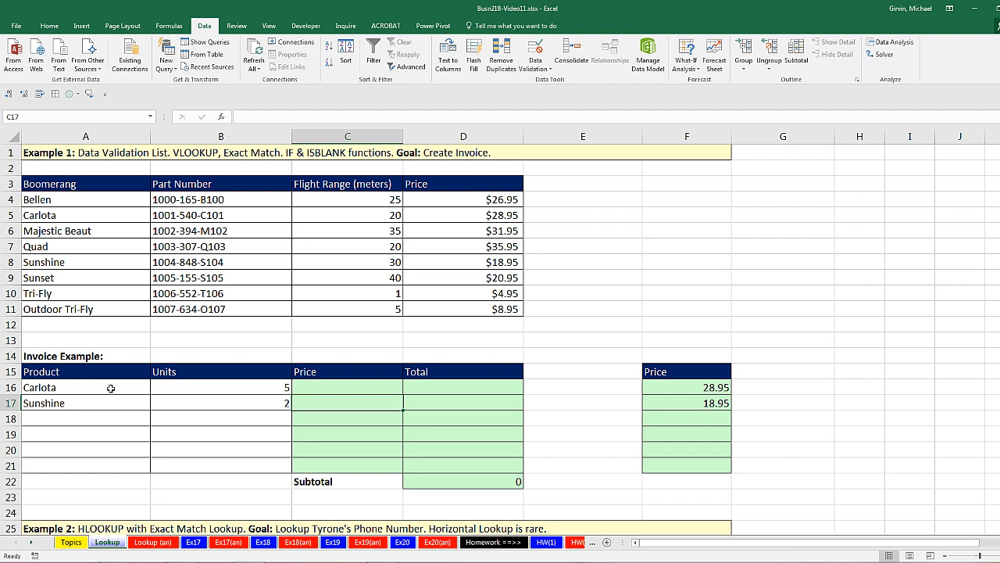
Apply List data validation to the invoice product cells A16:A21, using the boomerang names in =$A$4:$A$11 as the source
{"action": "left_click_drag", "start_coordinate": [111, 387], "coordinate": [114, 461]}
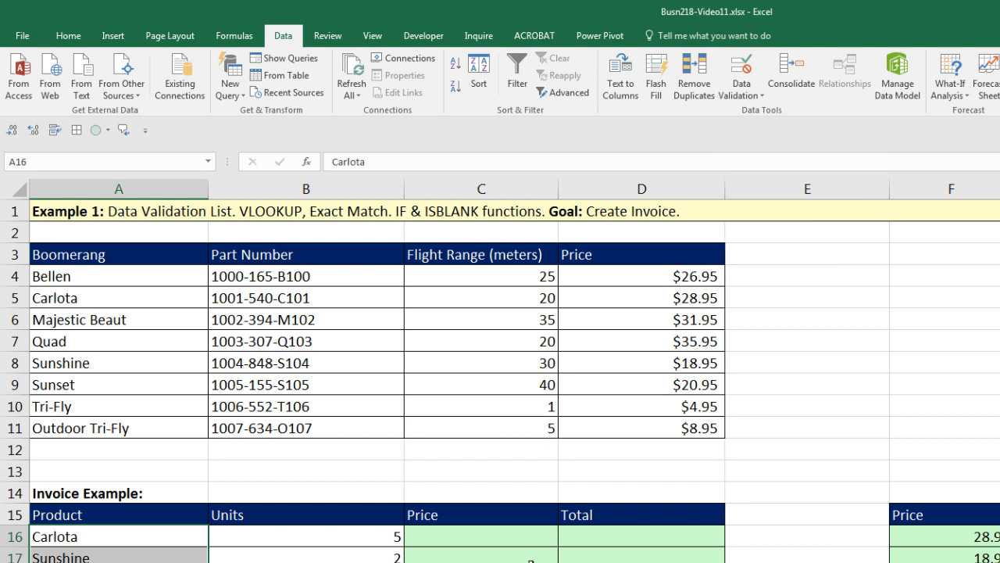
{"action": "key", "text": "alt+d"}
{"action": "key", "text": "l"}
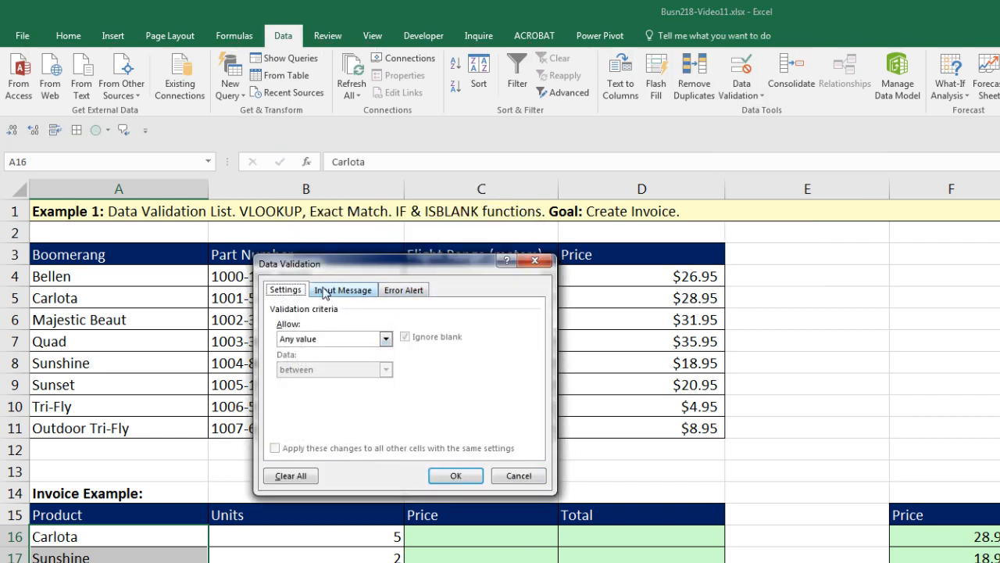
{"action": "left_click", "coordinate": [385, 338]}
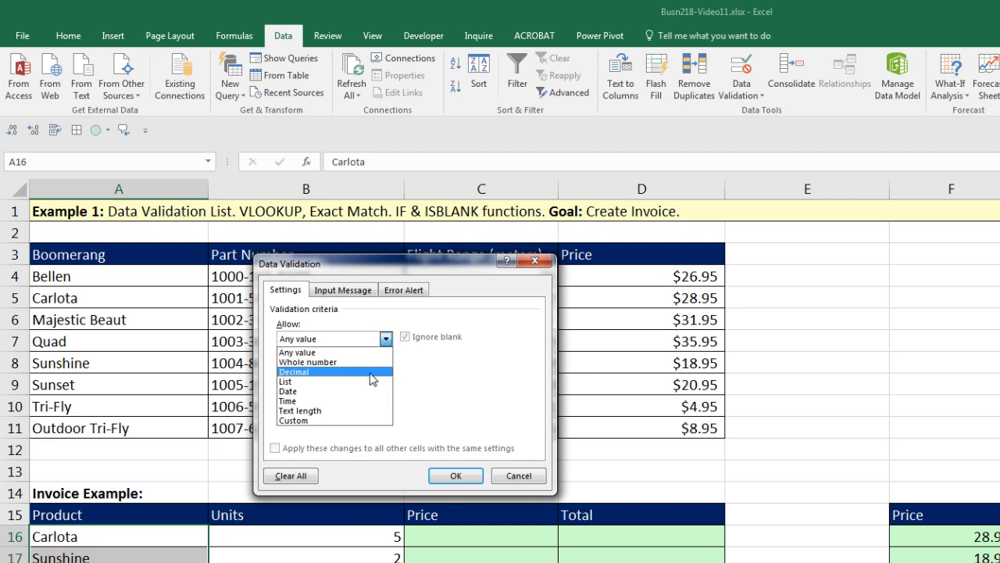
{"action": "left_click", "coordinate": [320, 388]}
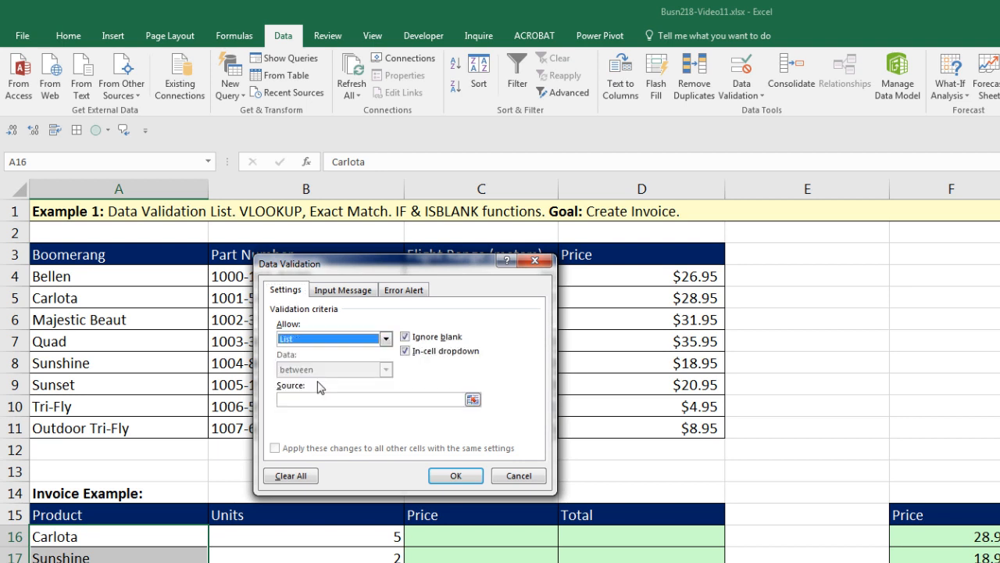
{"action": "left_click", "coordinate": [301, 400]}
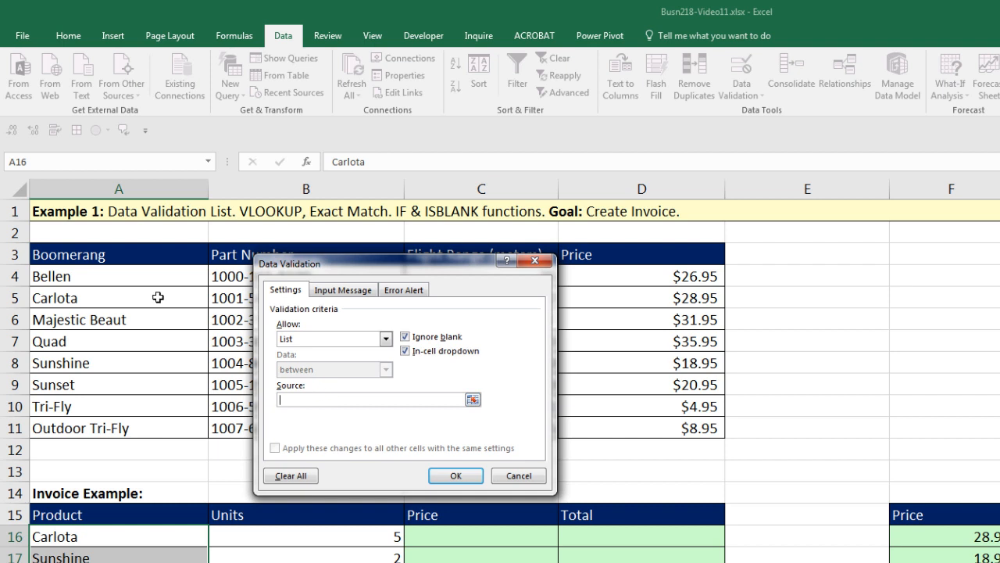
{"action": "left_click_drag", "start_coordinate": [150, 277], "coordinate": [156, 423]}
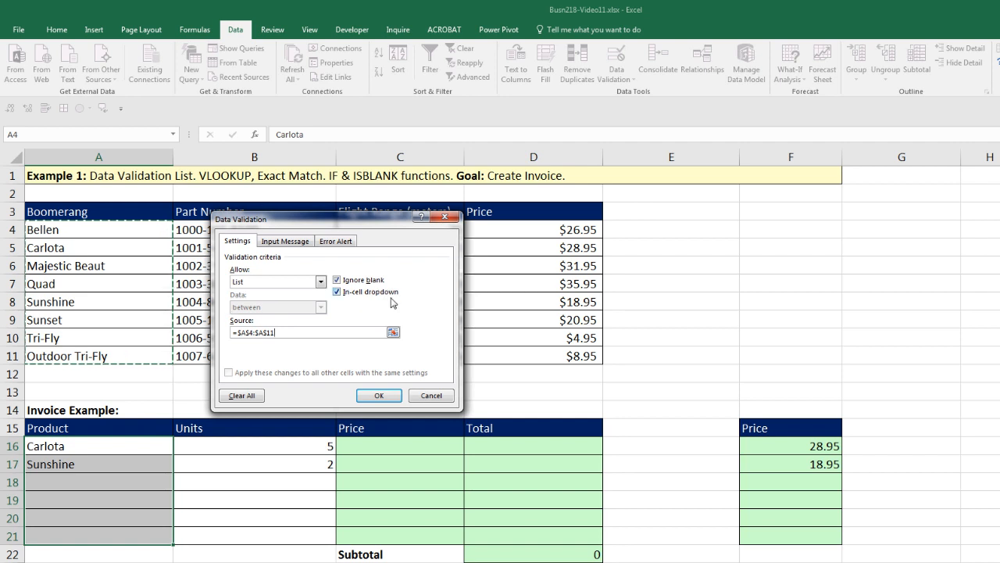
{"action": "left_click", "coordinate": [379, 395]}
Choose Quad from the product list in cell A18
{"action": "left_click", "coordinate": [165, 480]}
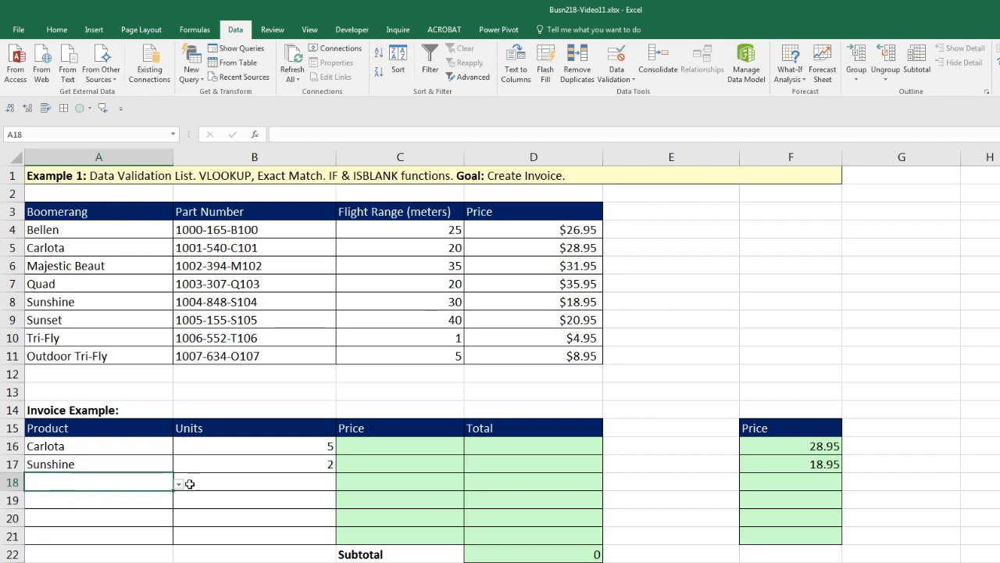
{"action": "left_click", "coordinate": [179, 484]}
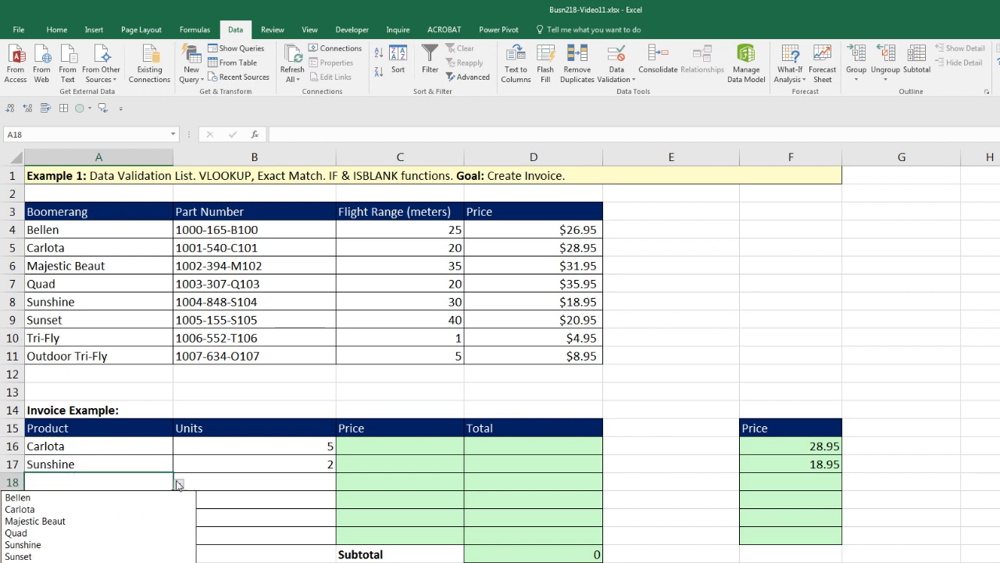
{"action": "left_click", "coordinate": [31, 533]}
Test the validation by trying to enter fdsdfsd in A18, then clear the cell
{"action": "type", "text": "fdsdfsd"}
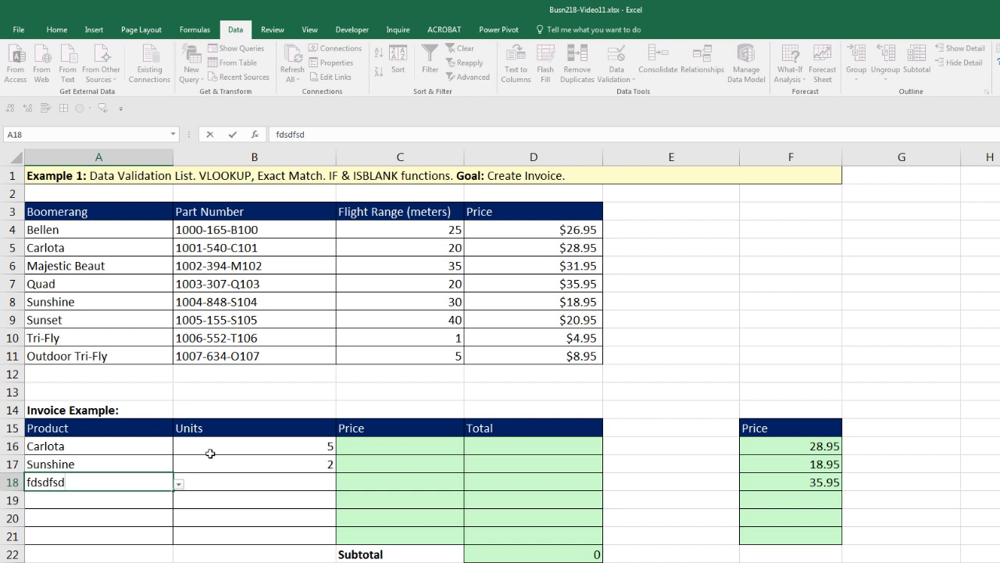
{"action": "key", "text": "Return"}
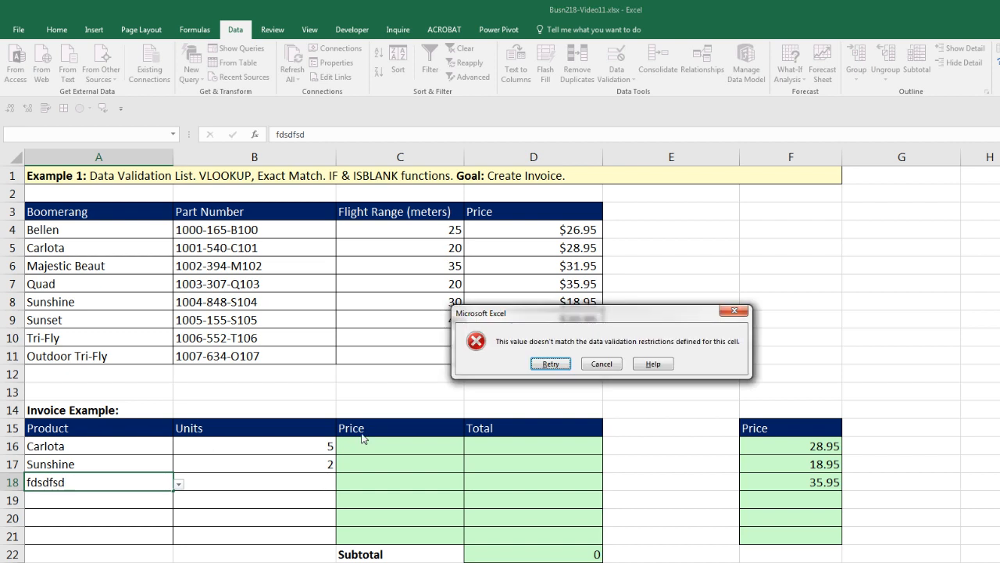
{"action": "left_click_drag", "start_coordinate": [648, 319], "coordinate": [332, 394]}
{"action": "key", "text": "Escape"}
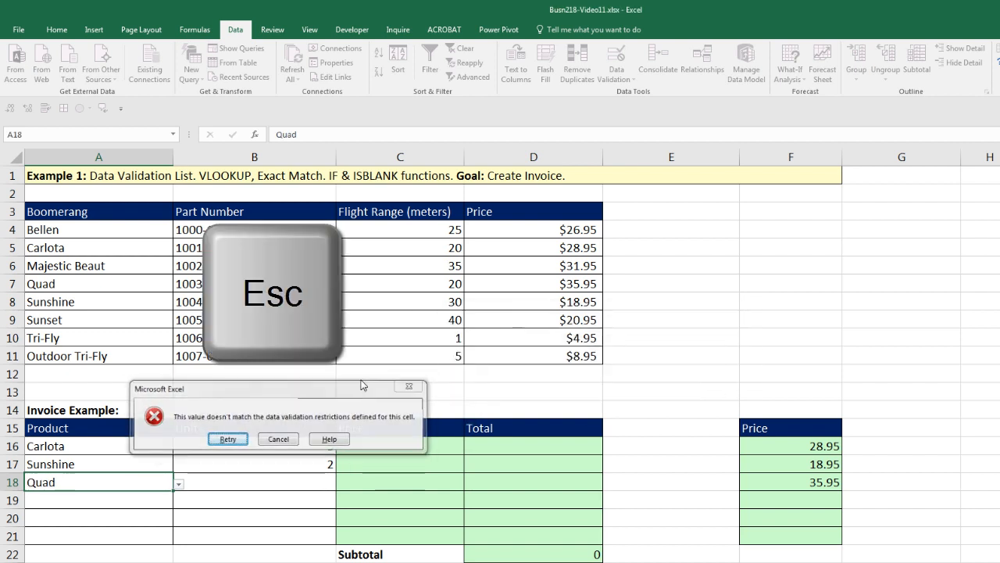
{"action": "key", "text": "Delete"}
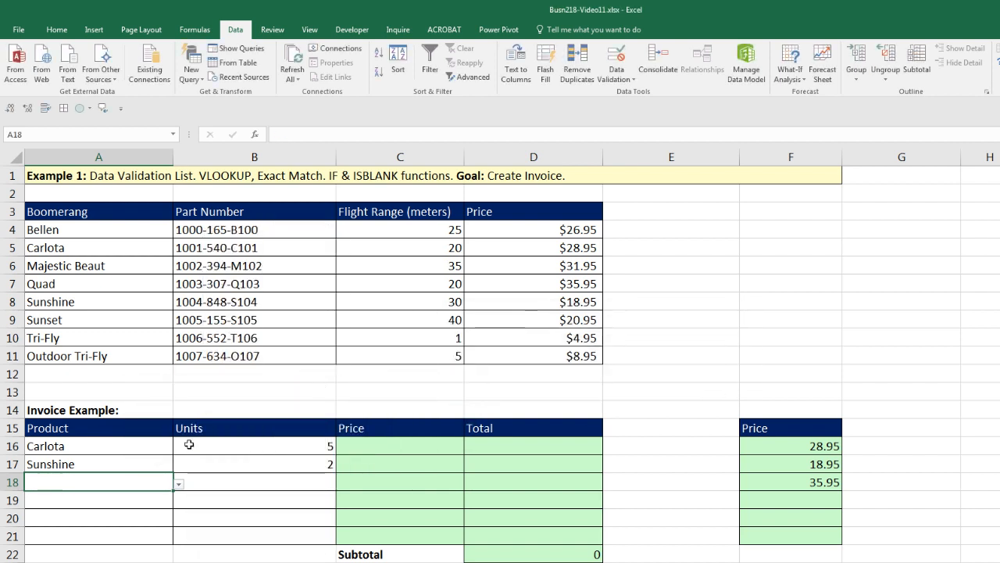
Start a VLOOKUP formula in C16 with A16 as the lookup value and the absolute range $A$4:$D$11 as the table array
{"action": "left_click", "coordinate": [362, 444]}
{"action": "type", "text": "="}
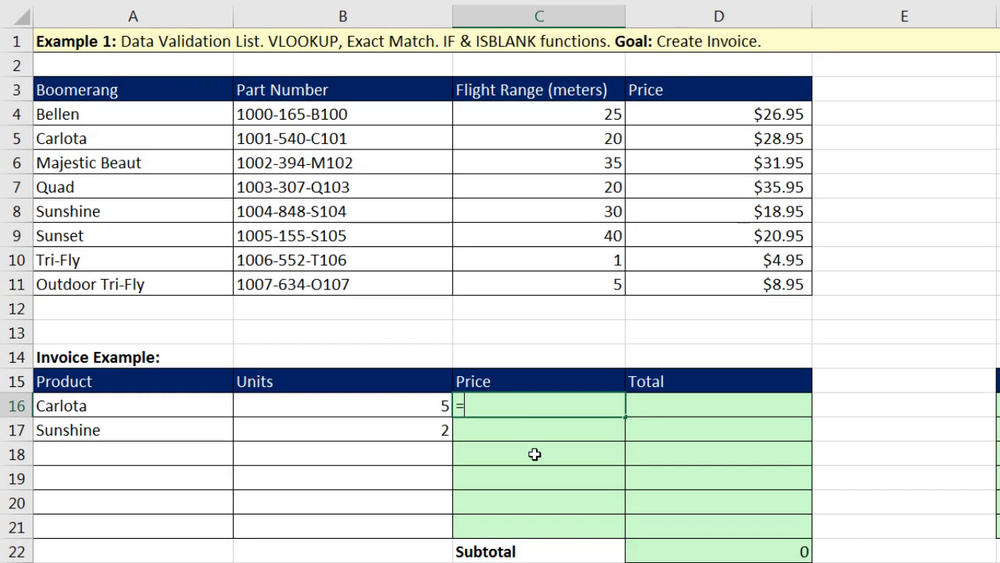
{"action": "type", "text": "vl"}
{"action": "key", "text": "Tab"}
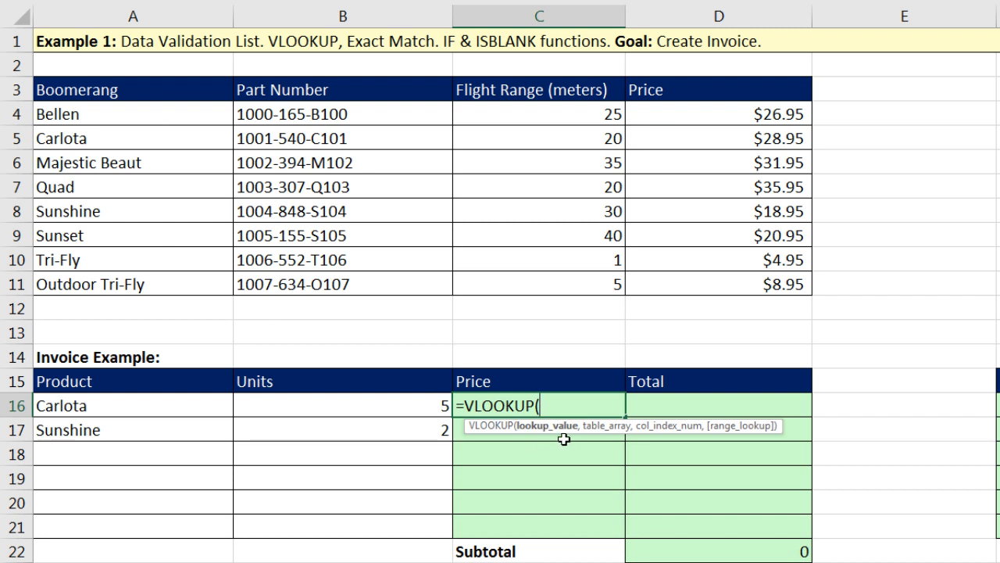
{"action": "left_click", "coordinate": [188, 405]}
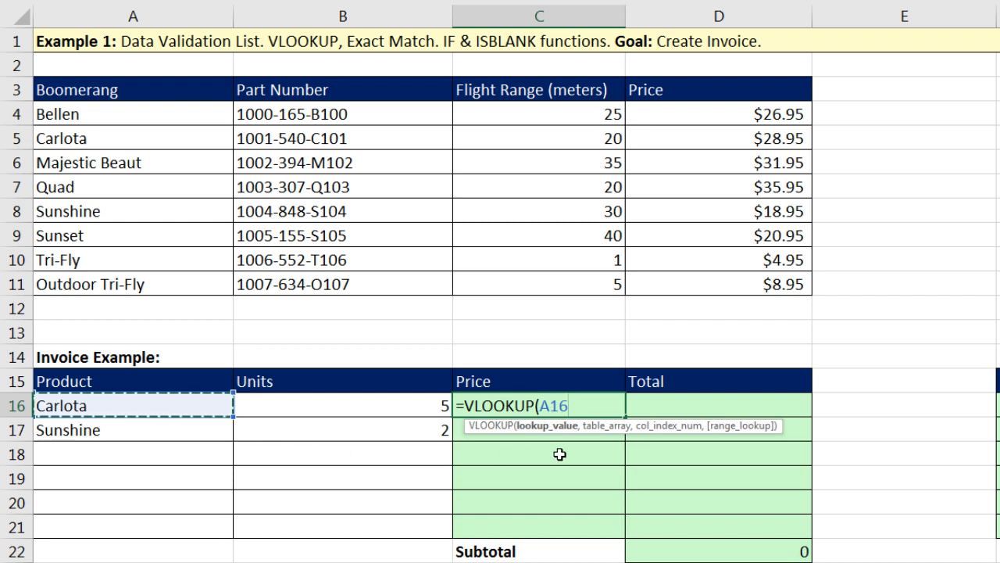
{"action": "type", "text": ","}
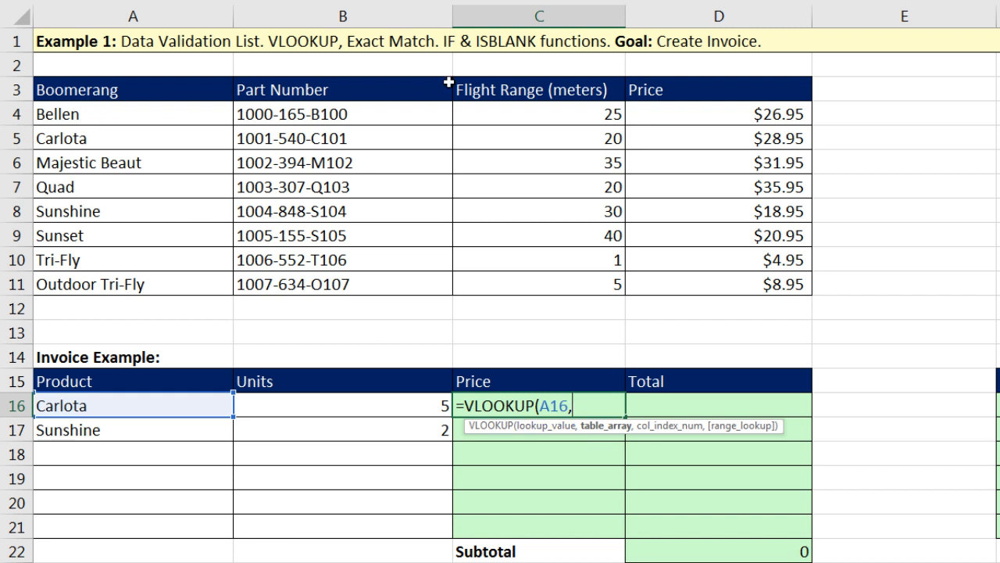
{"action": "left_click_drag", "start_coordinate": [165, 114], "coordinate": [728, 287]}
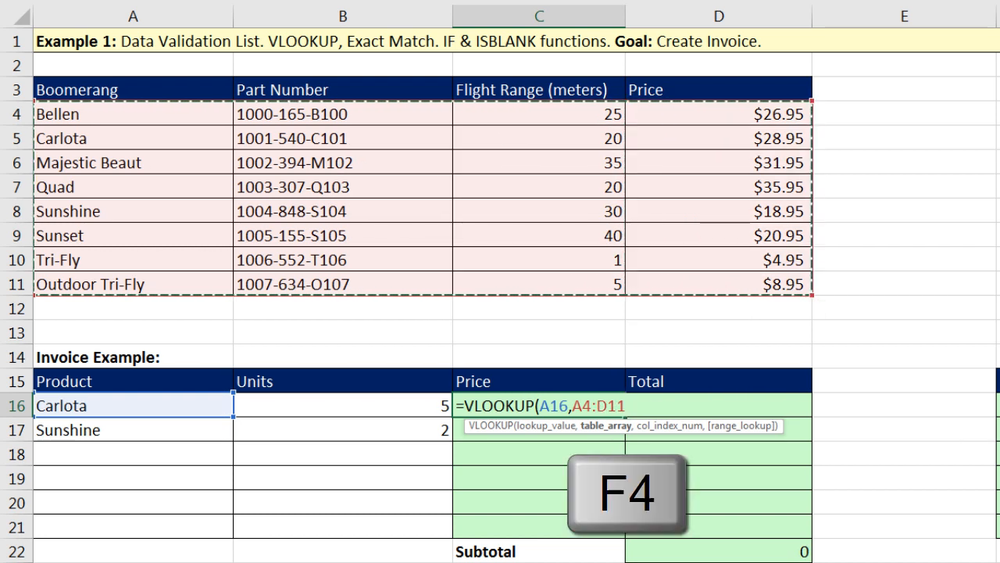
{"action": "key", "text": "F4"}
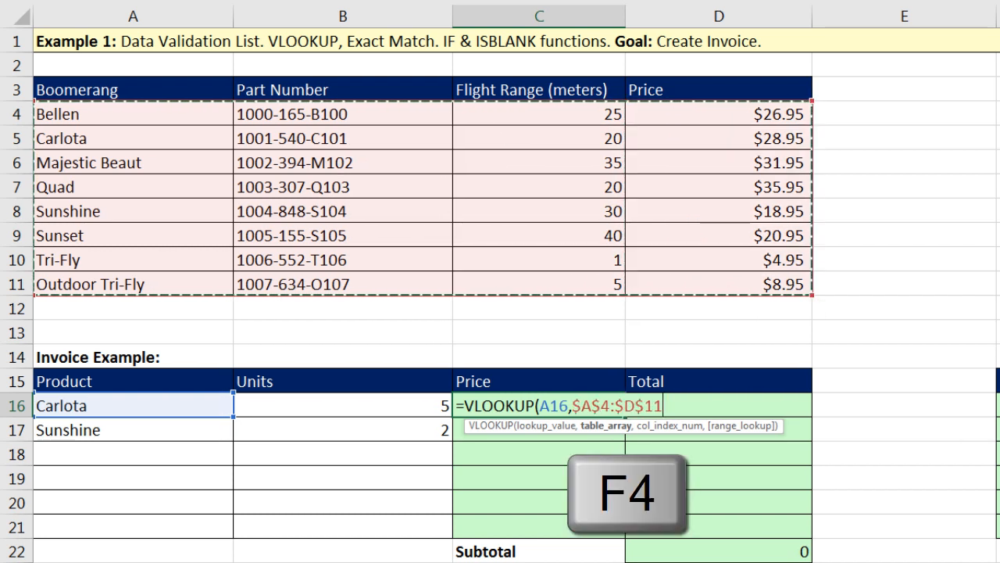
Complete the C16 VLOOKUP with column index 4 and 0 for an exact match, and enter it keeping C16 selected
{"action": "type", "text": ","}
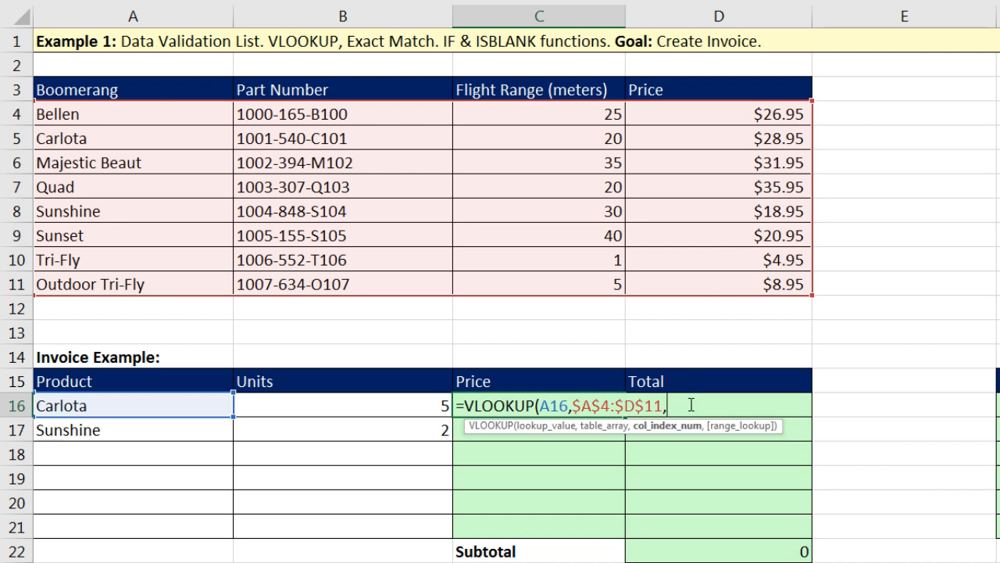
{"action": "type", "text": "4"}
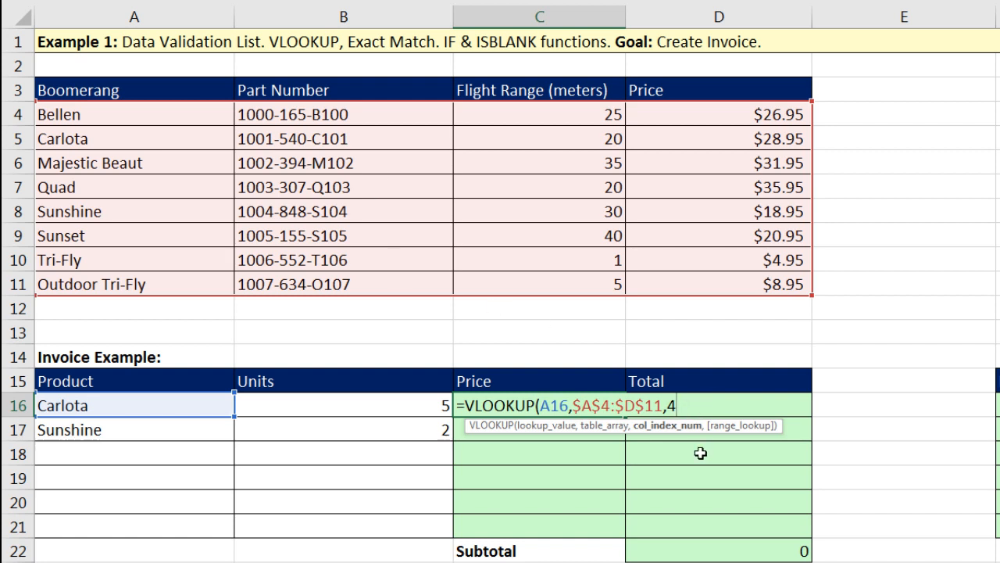
{"action": "type", "text": ","}
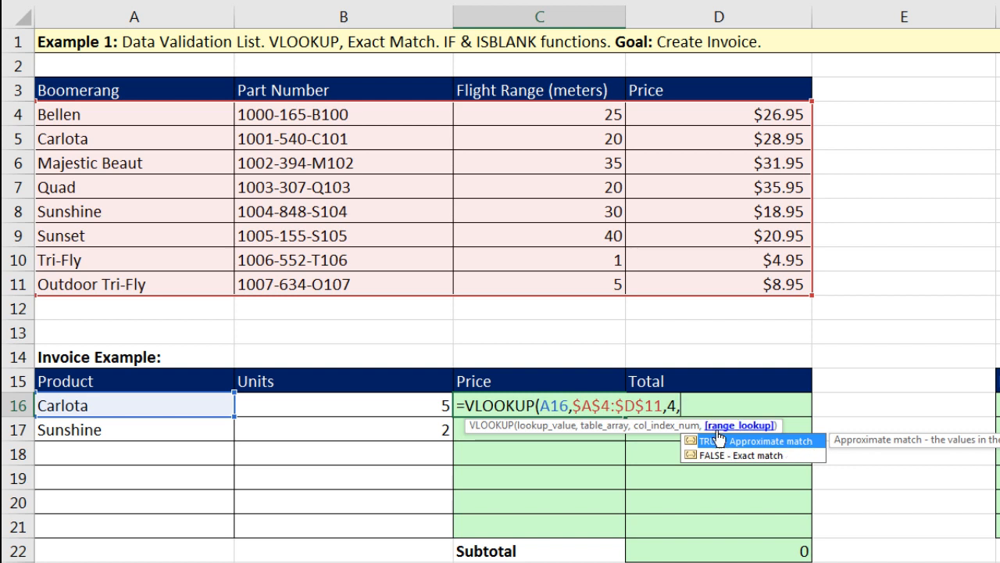
{"action": "left_click", "coordinate": [741, 456]}
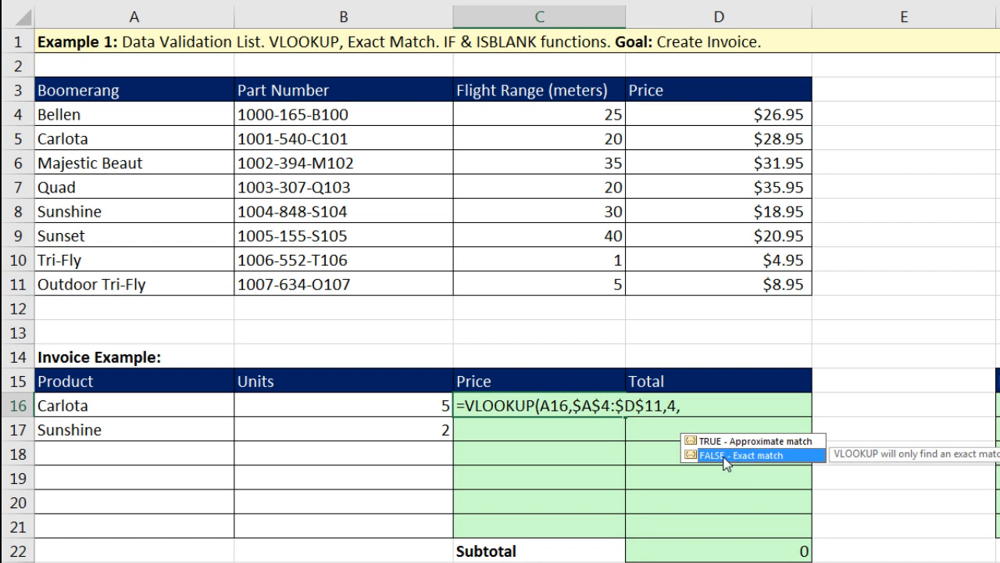
{"action": "left_click", "coordinate": [697, 411]}
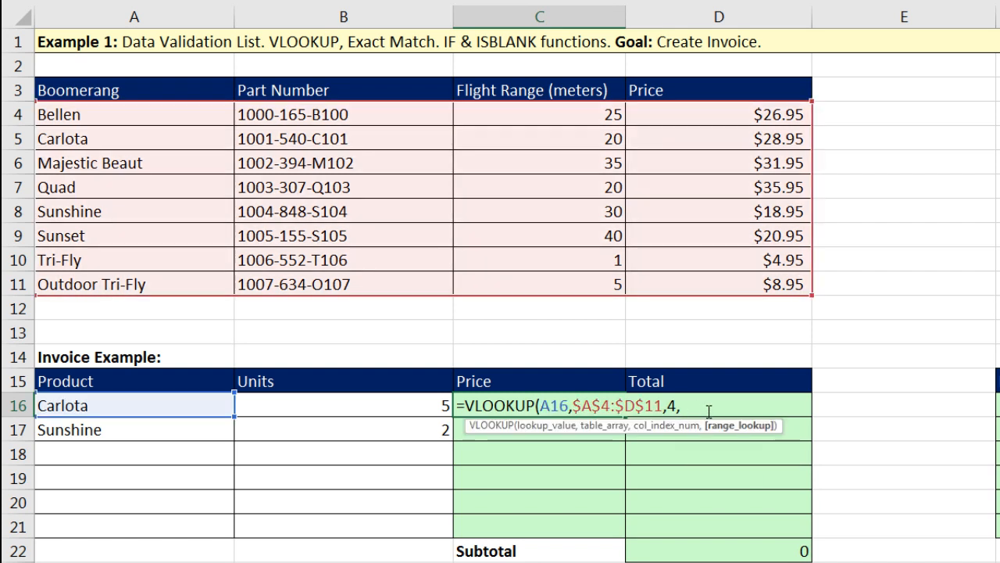
{"action": "type", "text": "0"}
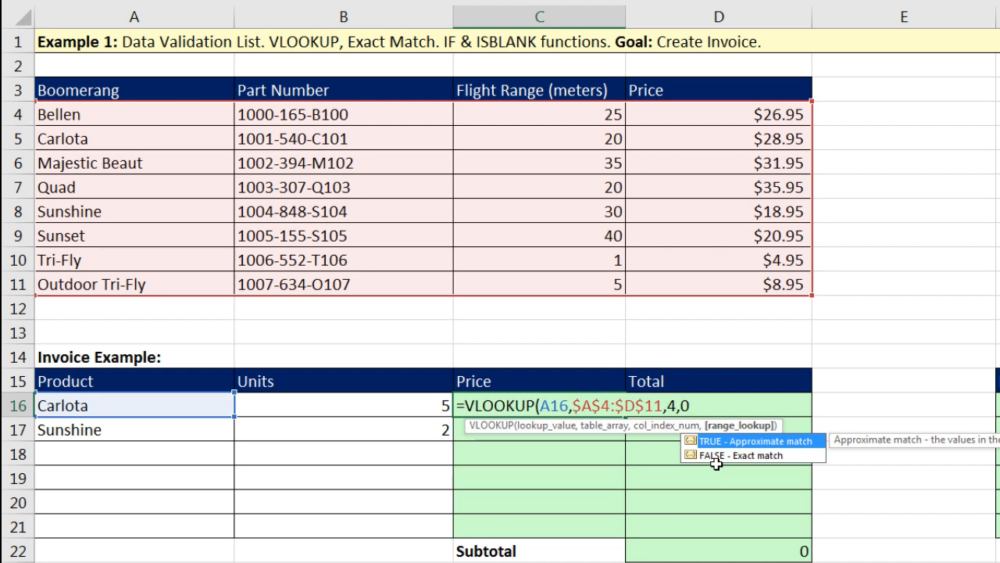
{"action": "type", "text": ")"}
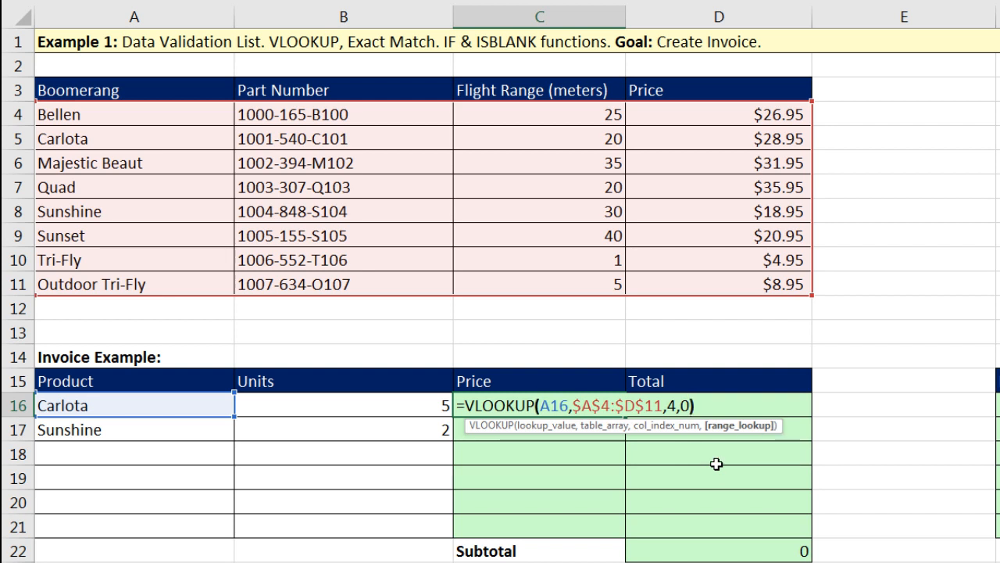
{"action": "key", "text": "ctrl+Return"}
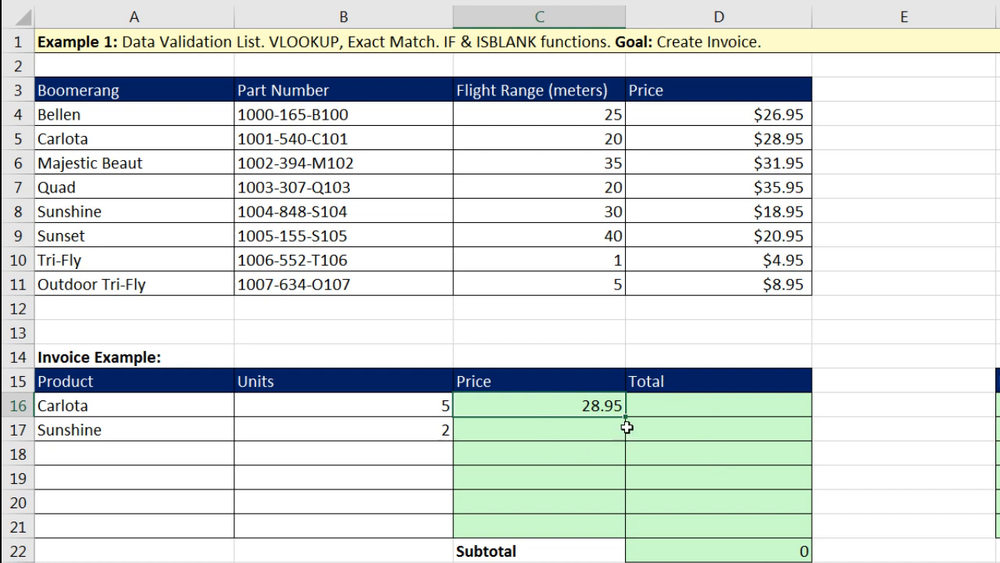
Change the first invoice product in A16 to Quad using its validation list
{"action": "left_click", "coordinate": [221, 405]}
{"action": "left_click", "coordinate": [242, 407]}
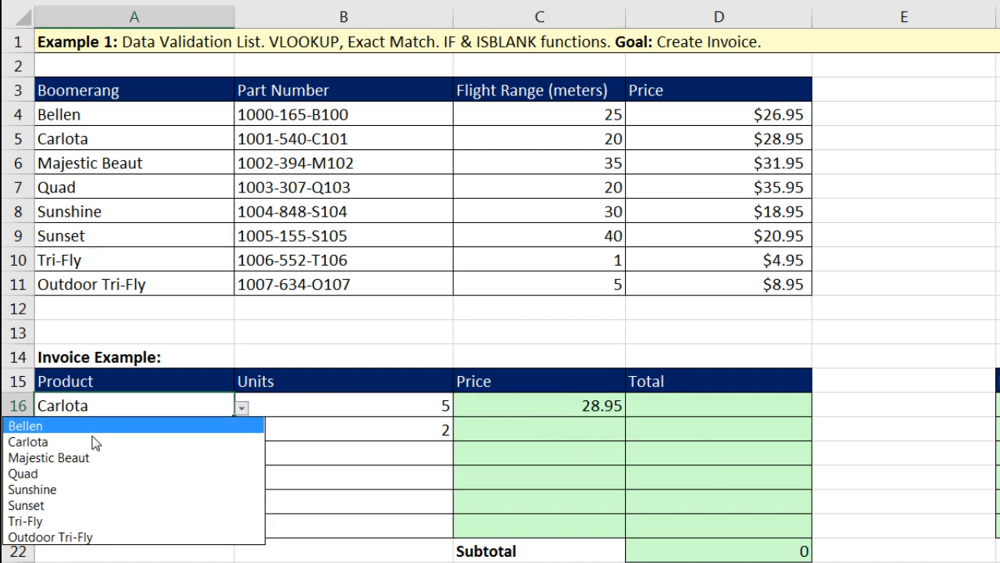
{"action": "left_click", "coordinate": [100, 473]}
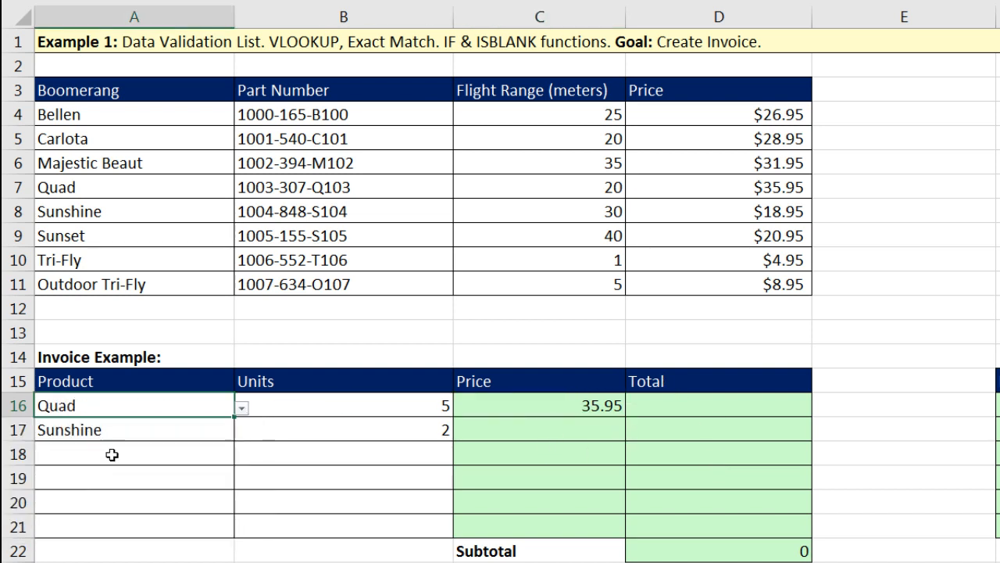
Inspect the cell references in C16's VLOOKUP formula without changing it
{"action": "left_click", "coordinate": [547, 405]}
{"action": "key", "text": "F2"}
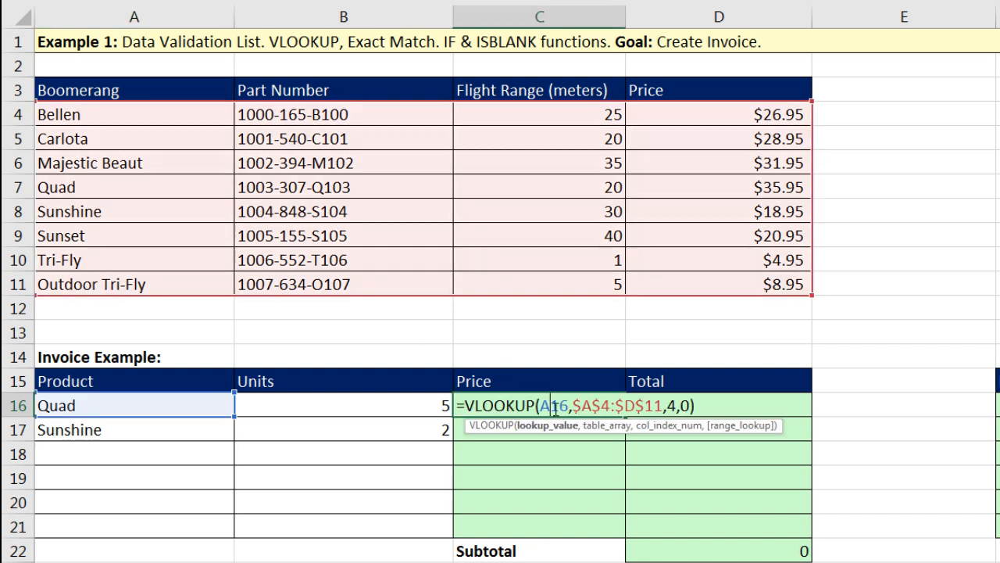
{"action": "key", "text": "Escape"}
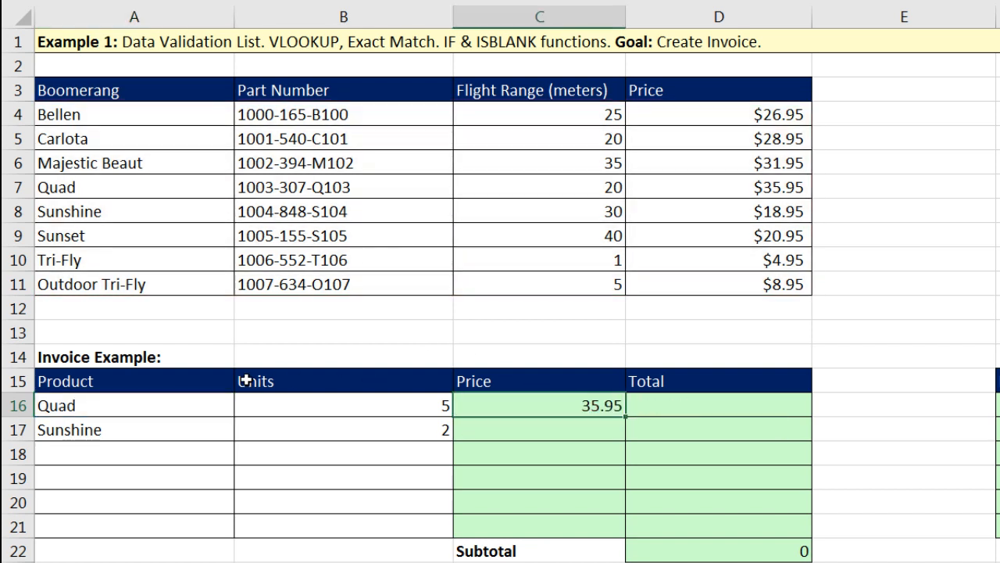
Undo the last product change in A16 and copy C16's VLOOKUP formula down through C21
{"action": "key", "text": "ctrl+z"}
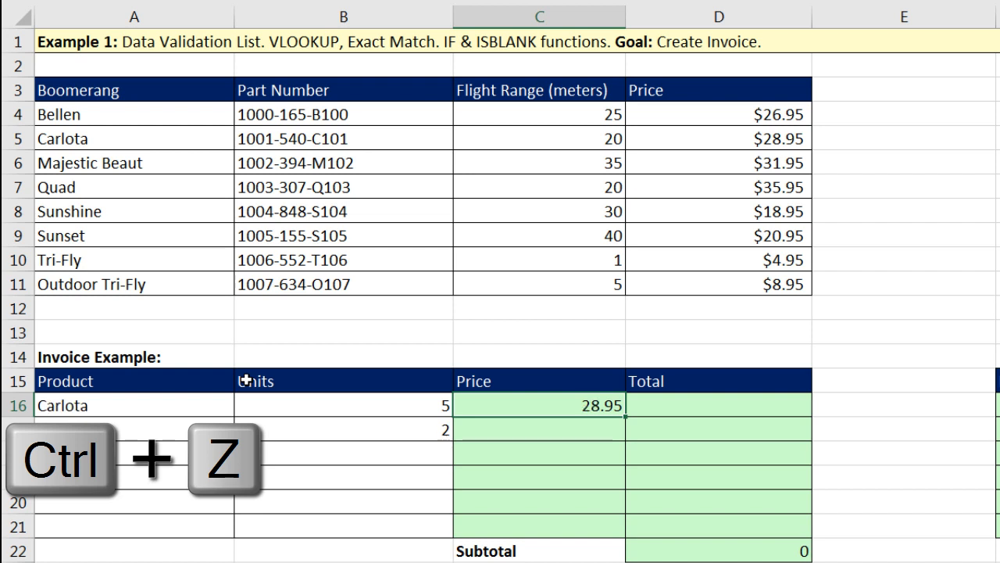
{"action": "left_click_drag", "start_coordinate": [626, 416], "coordinate": [633, 540]}
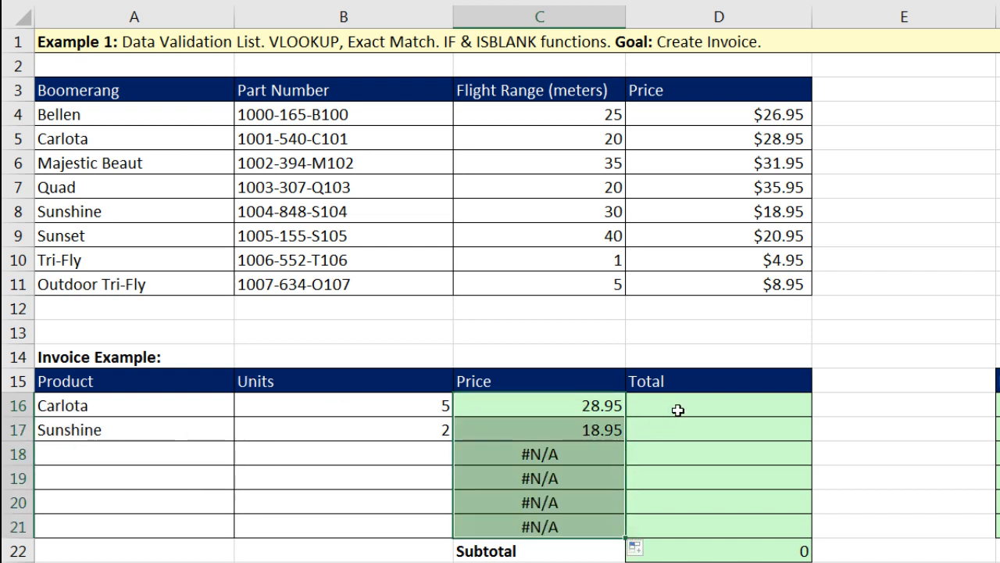
Inspect the lookup value and table array references in C18's copied VLOOKUP formula without changing it
{"action": "double_click", "coordinate": [588, 452]}
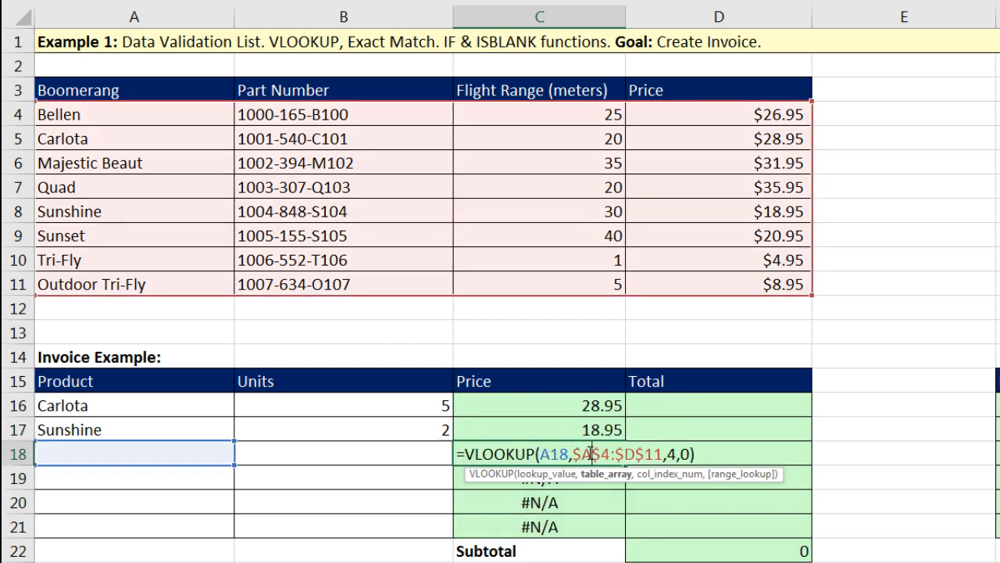
{"action": "key", "text": "Escape"}
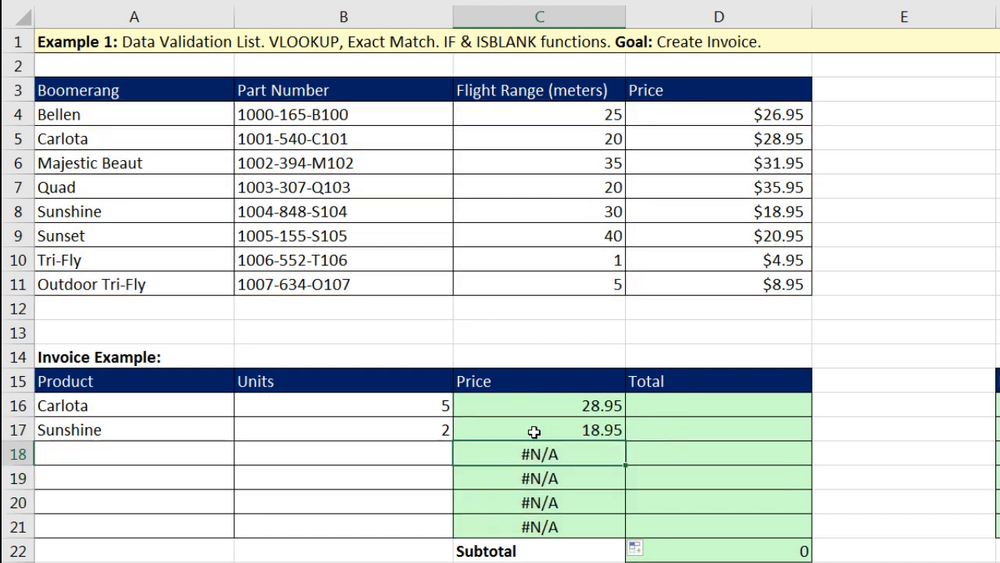
{"action": "double_click", "coordinate": [577, 460]}
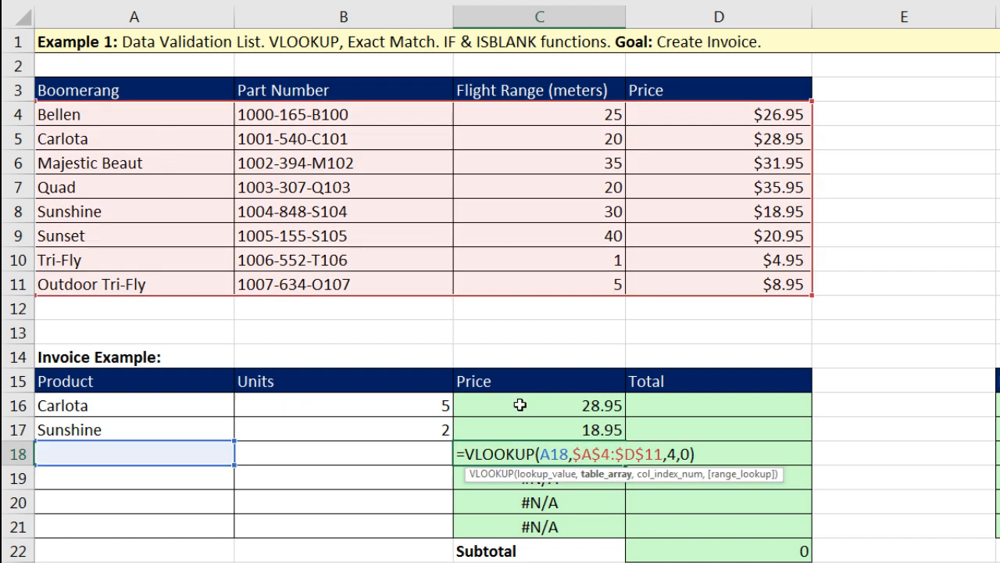
{"action": "key", "text": "Escape"}
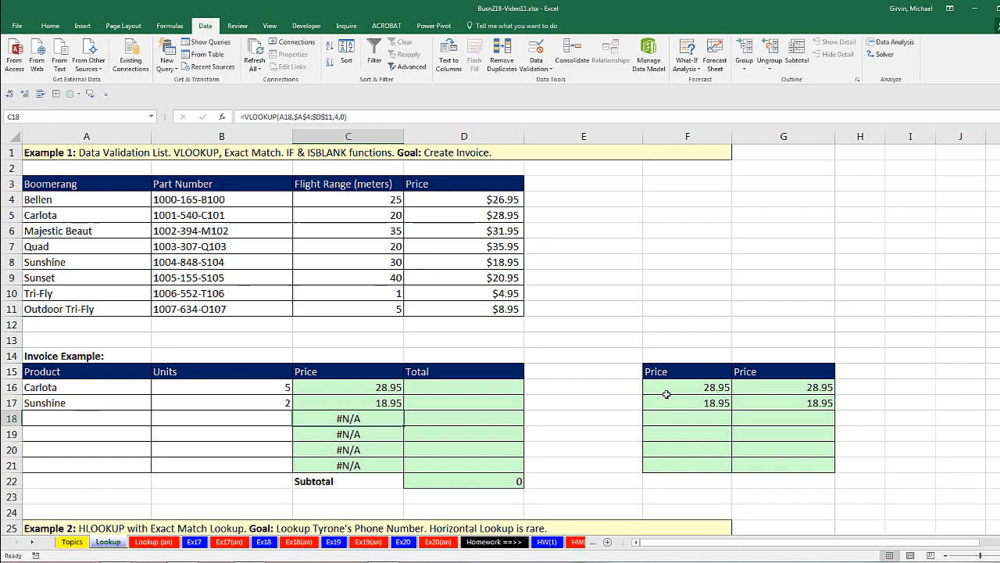
Examine the value and value_if_na arguments of the IFNA formula in F16, leaving the formula as it is
{"action": "left_click", "coordinate": [670, 389]}
{"action": "key", "text": "F2"}
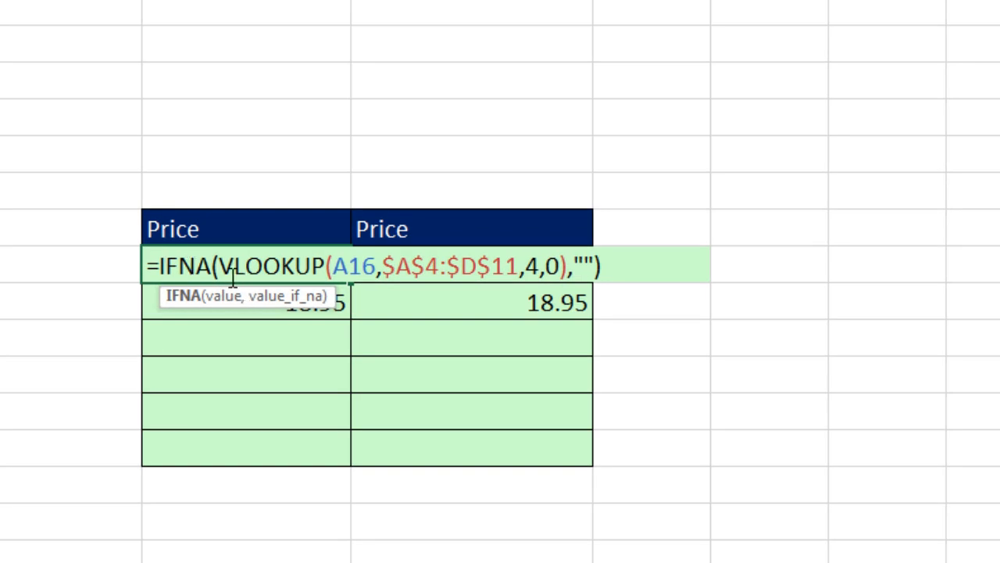
{"action": "left_click", "coordinate": [225, 301]}
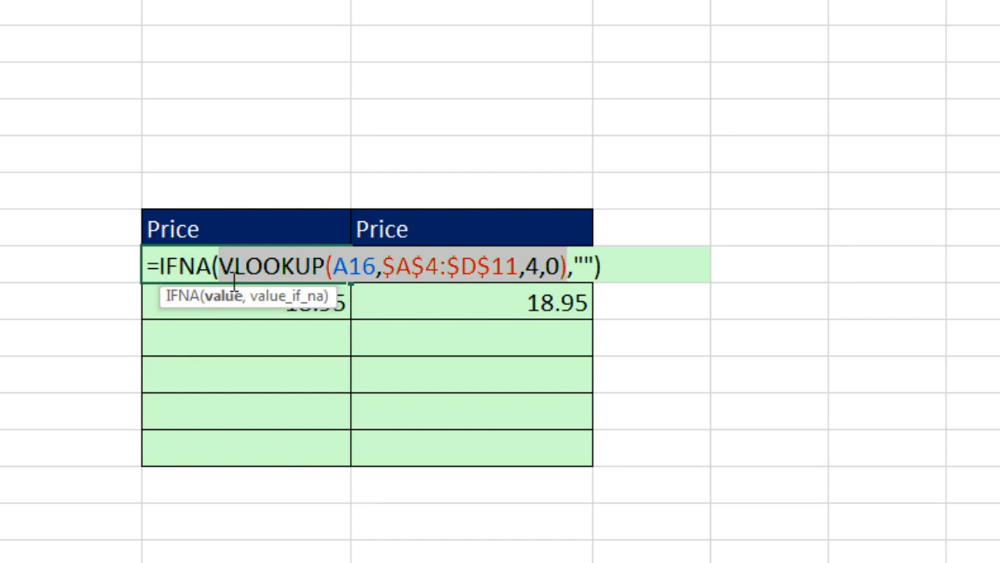
{"action": "left_click", "coordinate": [305, 304]}
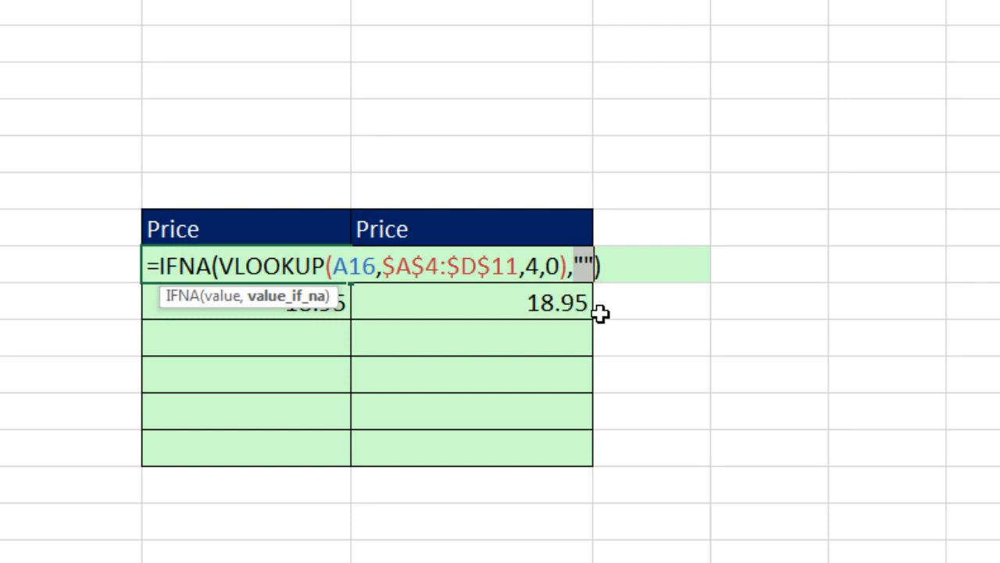
{"action": "key", "text": "ctrl+Return"}
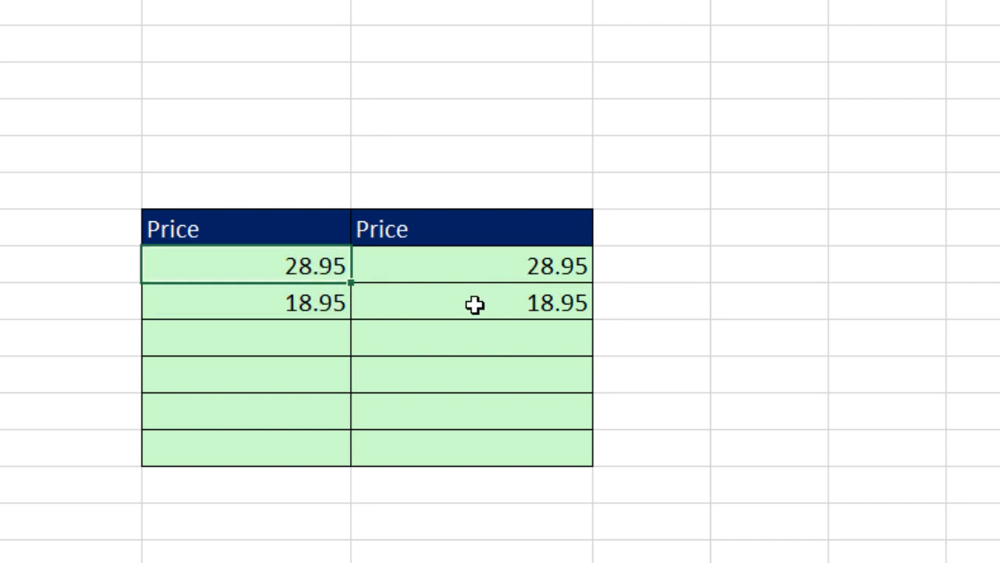
Examine the IFERROR formula in G16 without editing it, and return to the IFNA formula in F16
{"action": "double_click", "coordinate": [451, 266]}
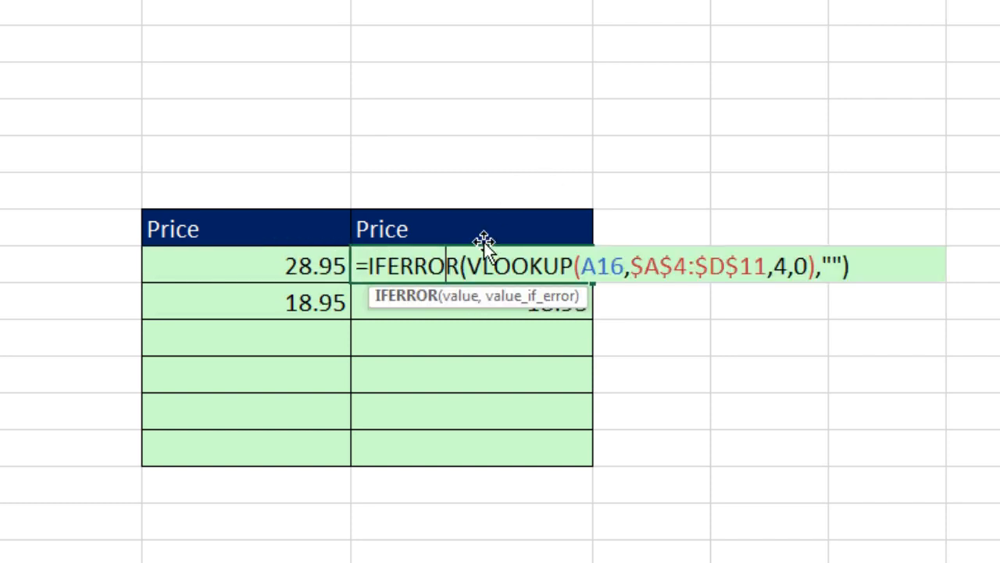
{"action": "key", "text": "Escape"}
{"action": "double_click", "coordinate": [244, 267]}
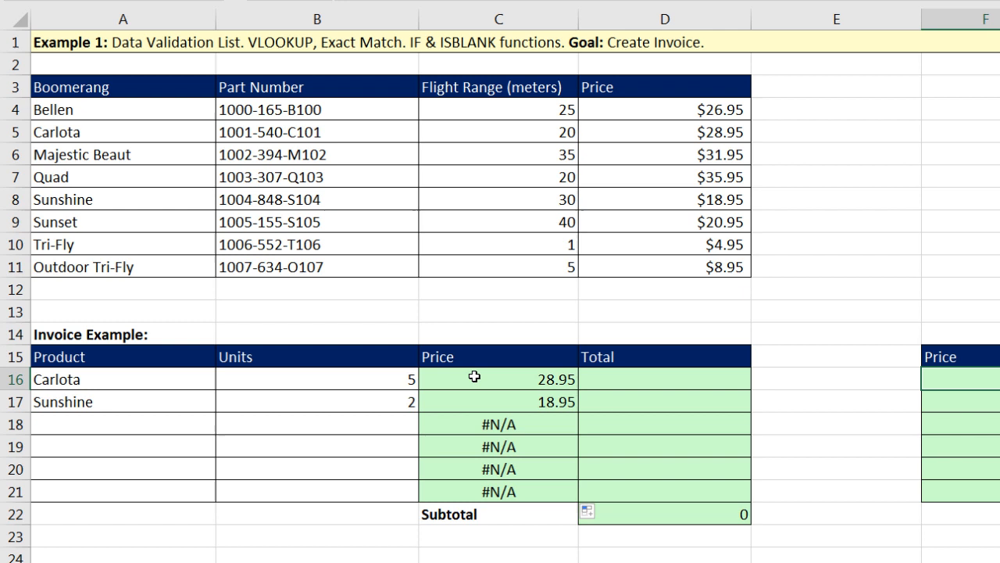
Compare the range_lookup argument of C16's VLOOKUP with F16's IFNA formula, then select the empty product cell A18
{"action": "double_click", "coordinate": [474, 377]}
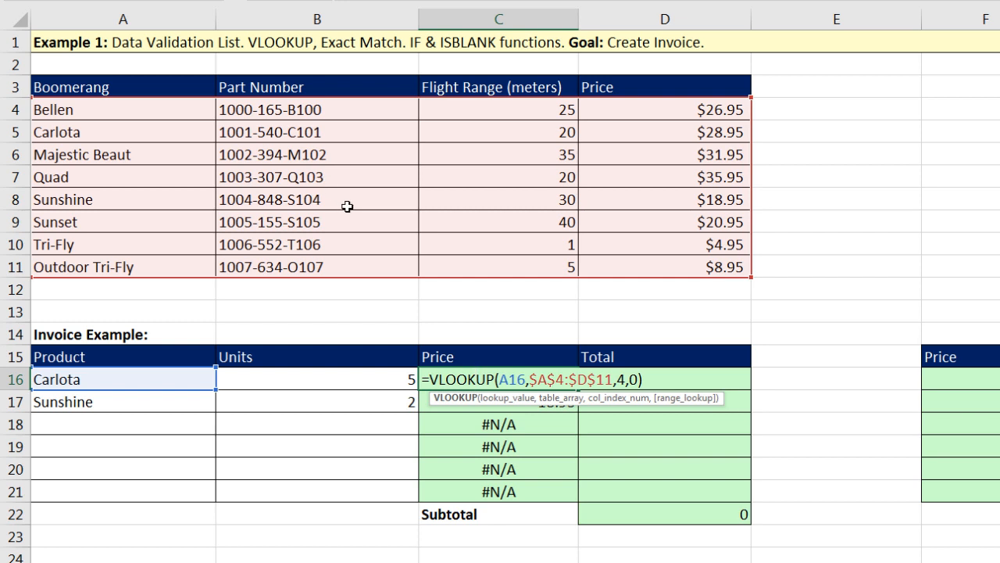
{"action": "double_click", "coordinate": [631, 381]}
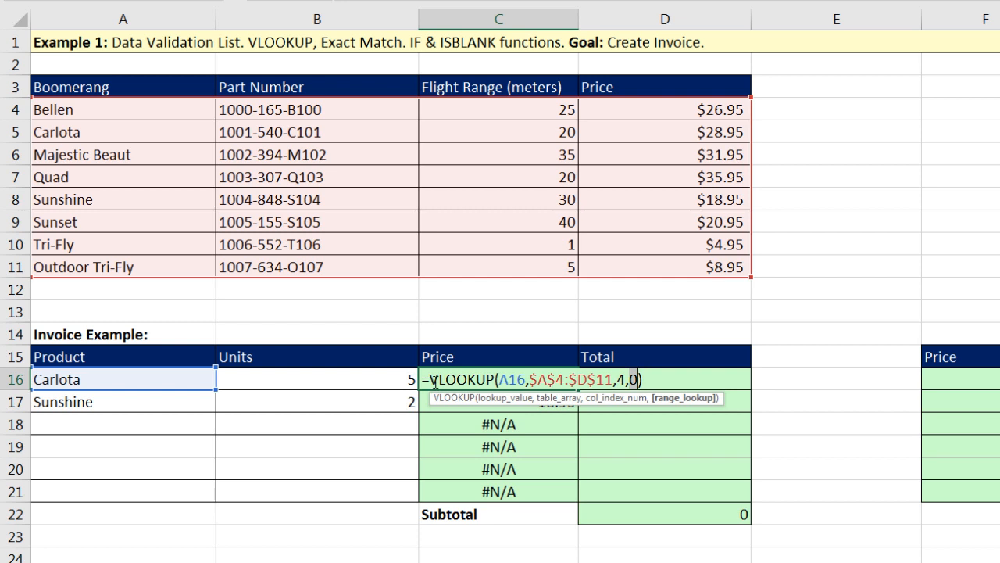
{"action": "left_click", "coordinate": [942, 384]}
{"action": "key", "text": "F2"}
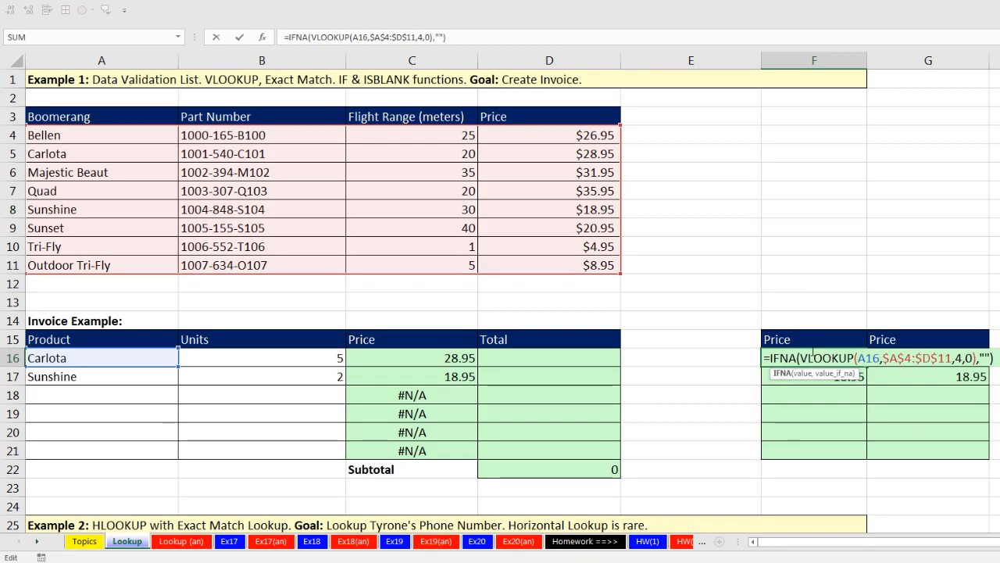
{"action": "left_click", "coordinate": [808, 357]}
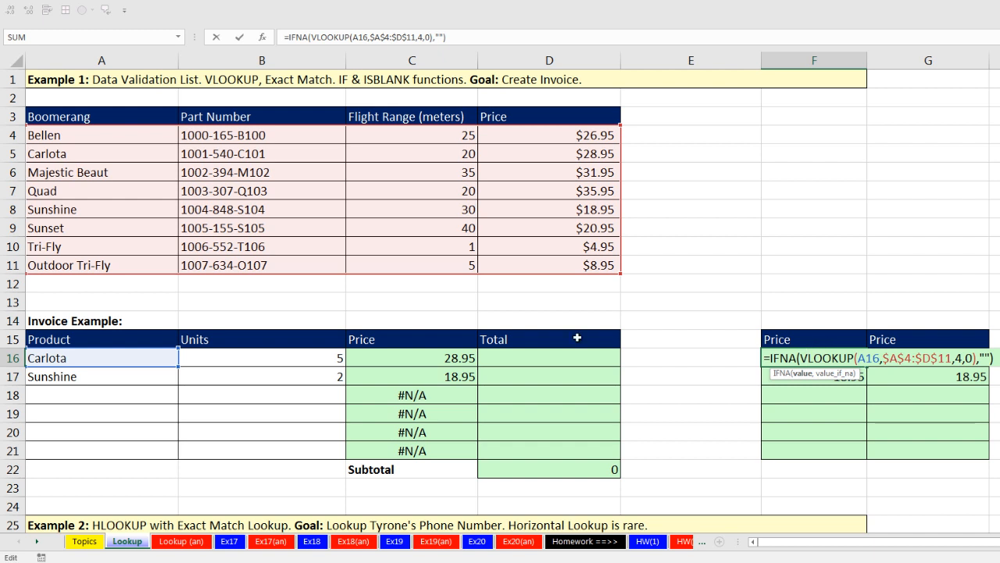
{"action": "key", "text": "ctrl+Return"}
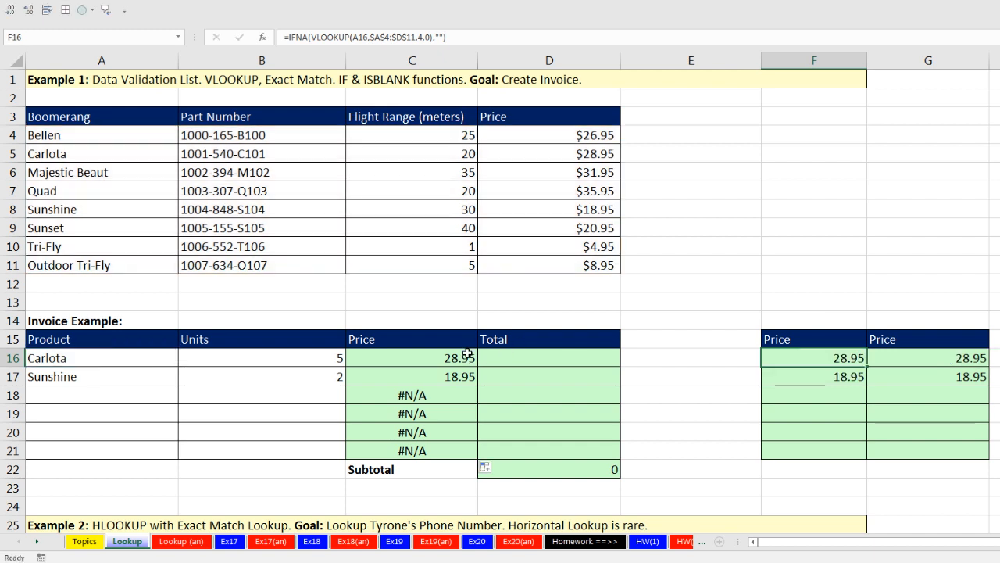
{"action": "left_click", "coordinate": [145, 396]}
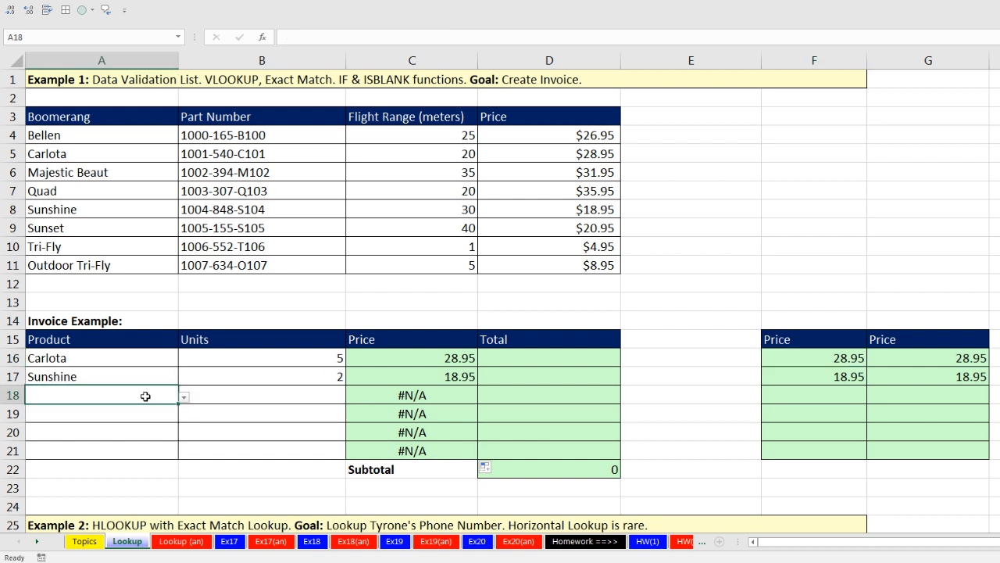
Insert IF with ISBLANK(A16) as its logical test in front of the VLOOKUP in C16's formula
{"action": "left_click", "coordinate": [389, 365]}
{"action": "key", "text": "F2"}
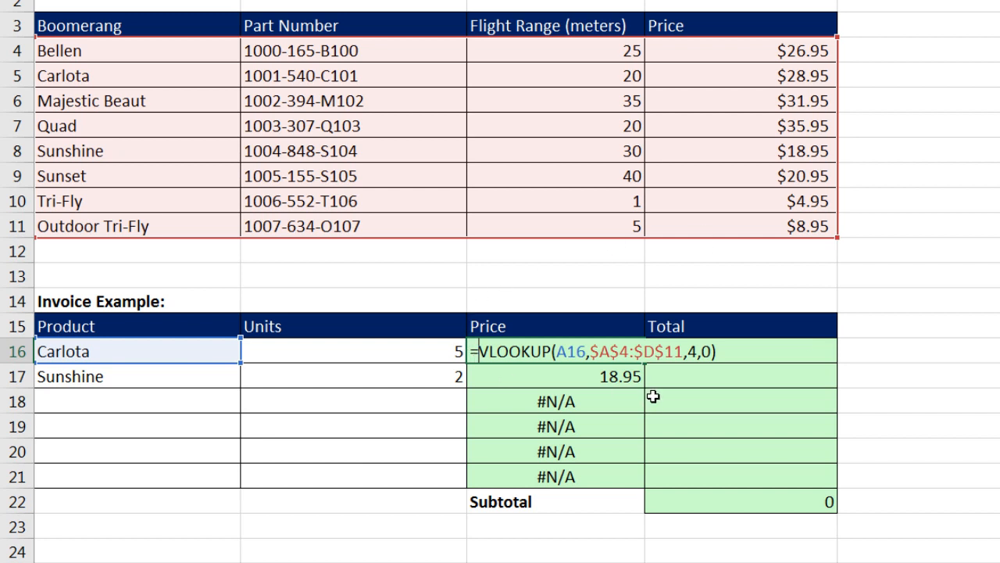
{"action": "type", "text": "IF("}
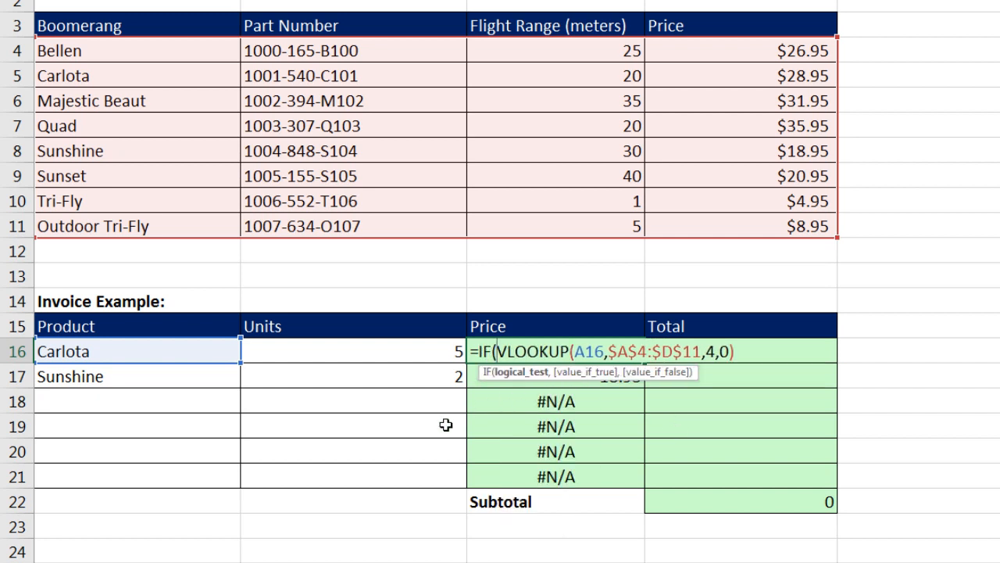
{"action": "type", "text": "isb"}
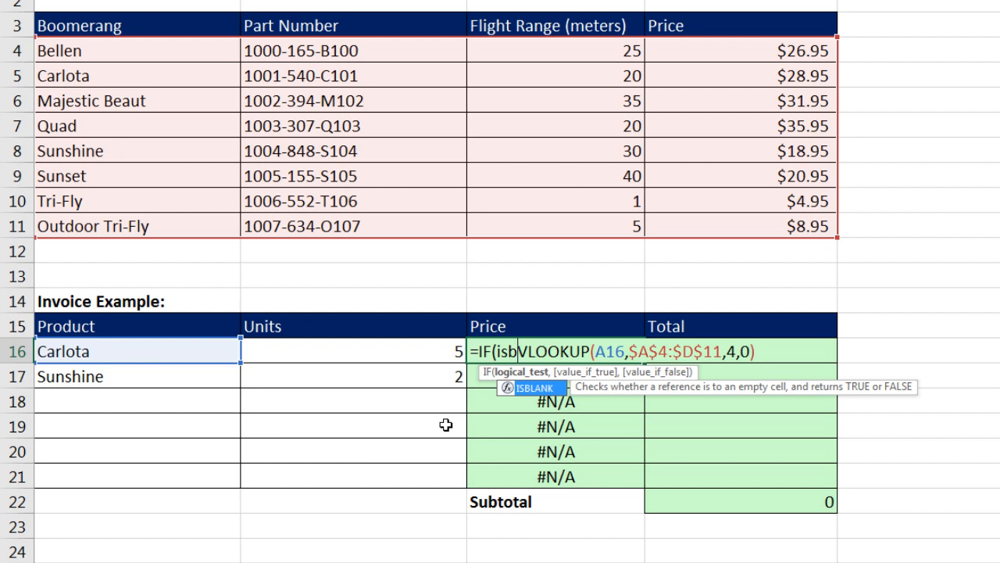
{"action": "key", "text": "Tab"}
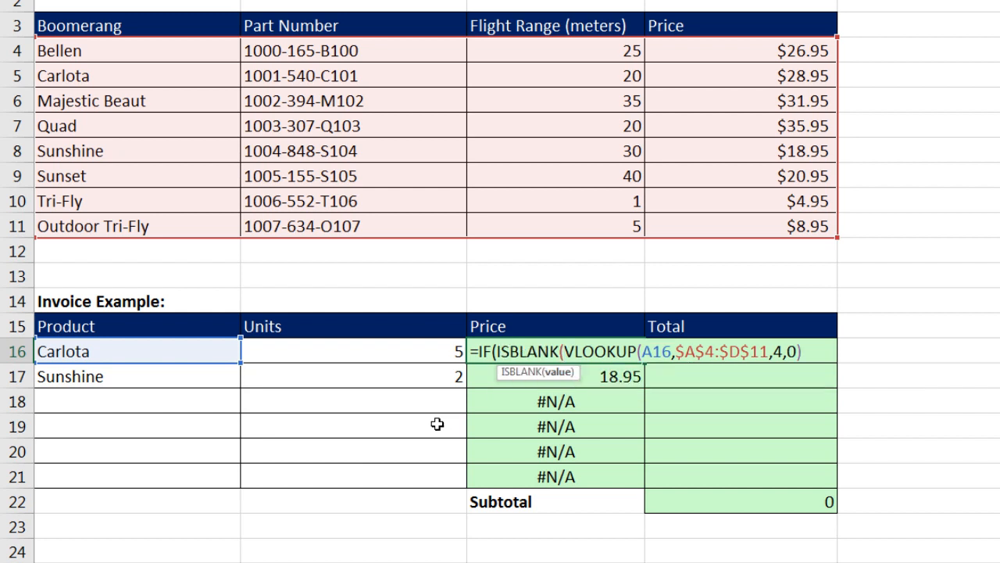
{"action": "left_click", "coordinate": [209, 350]}
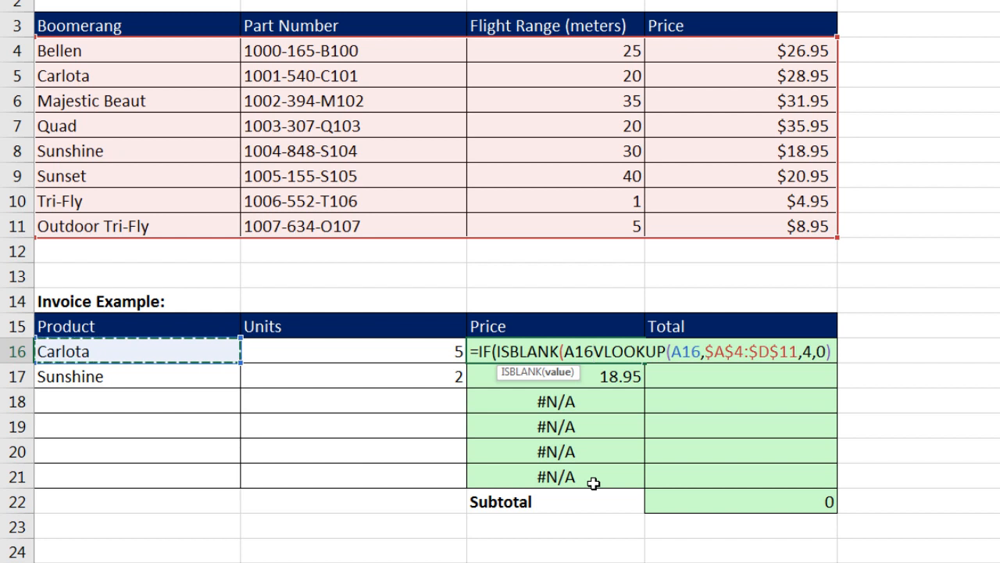
{"action": "type", "text": "),"}
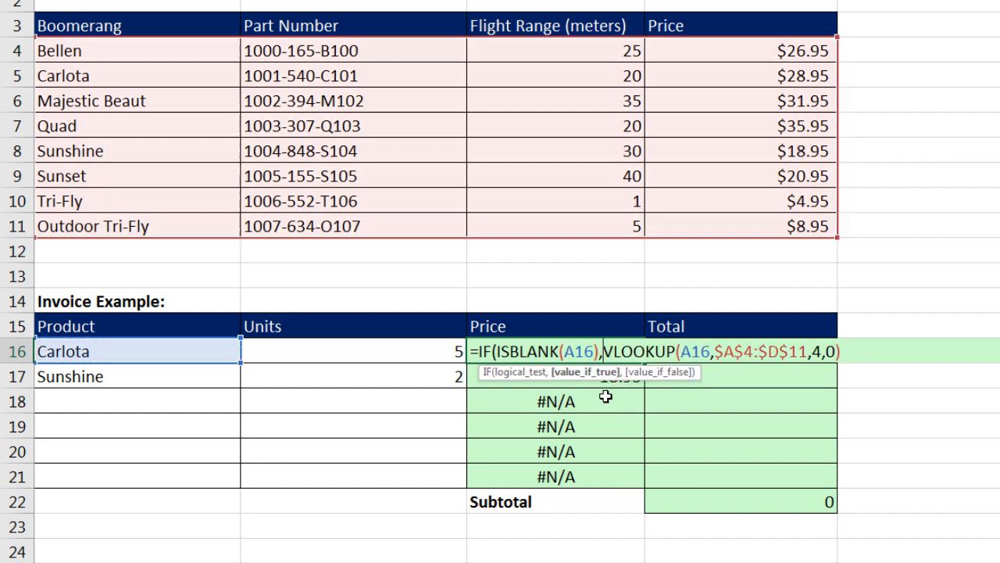
Complete C16's IF with "" as value_if_true and the VLOOKUP as value_if_false, enter it, and copy it down through C21
{"action": "left_click", "coordinate": [528, 375]}
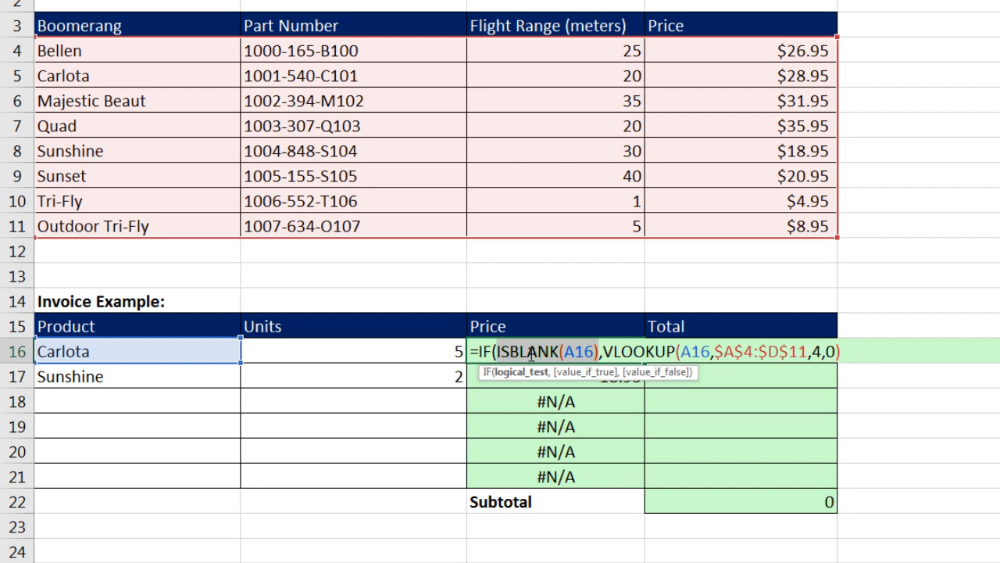
{"action": "left_click", "coordinate": [605, 356]}
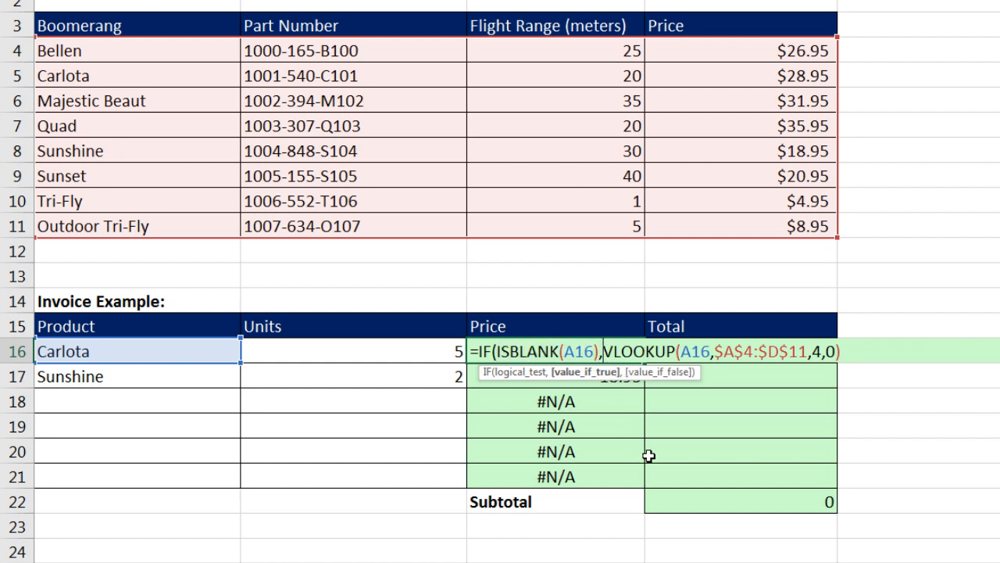
{"action": "type", "text": "\"\""}
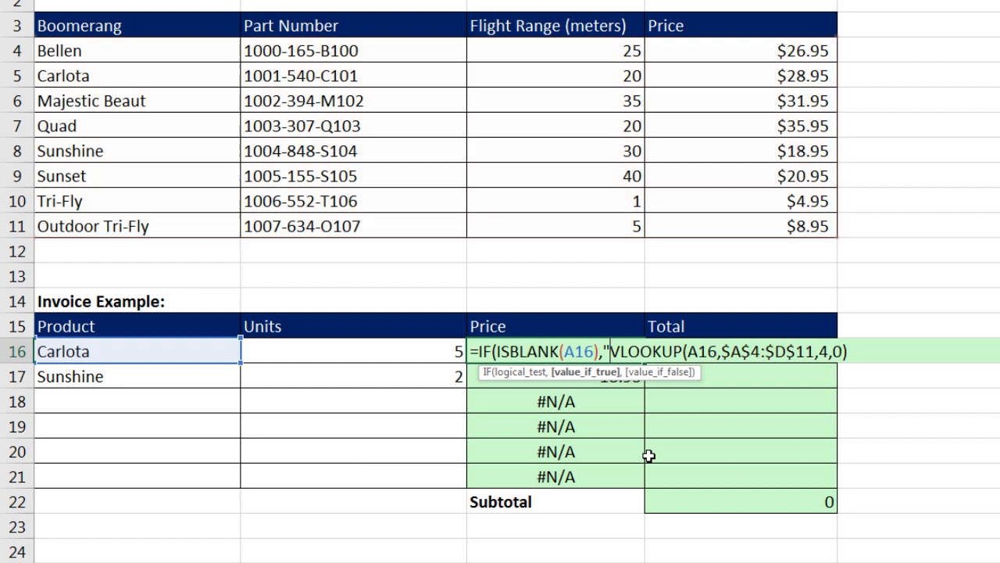
{"action": "type", "text": ","}
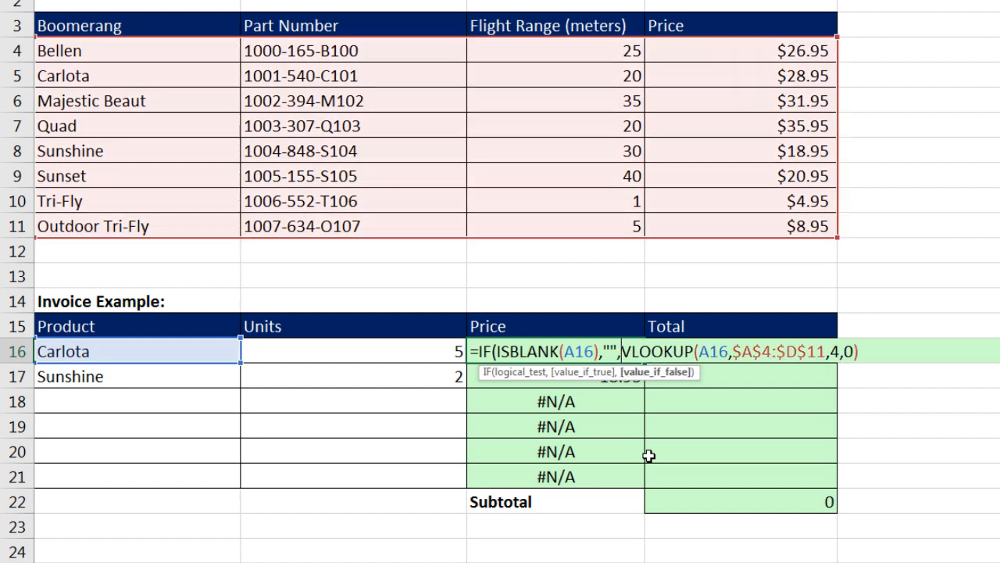
{"action": "left_click", "coordinate": [668, 372]}
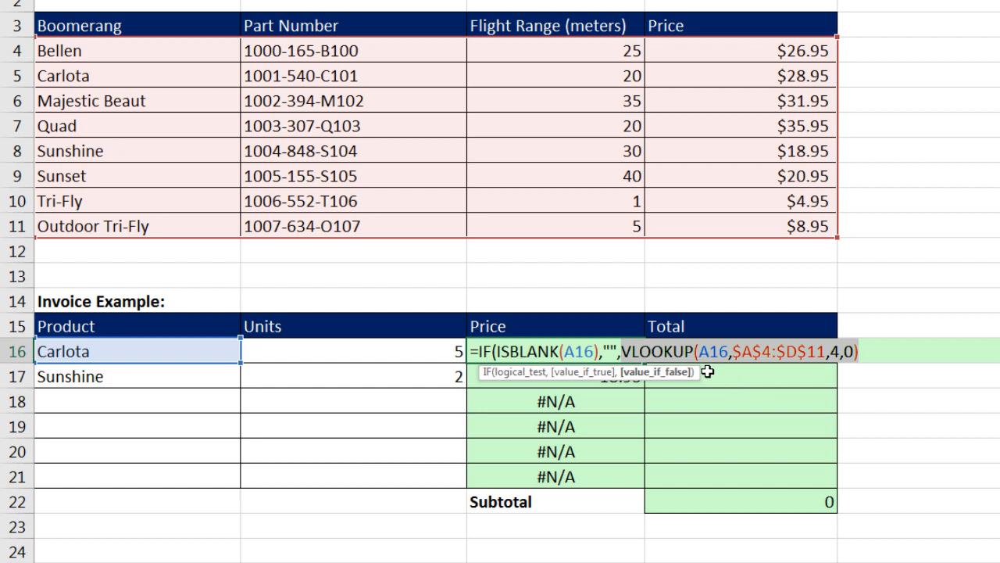
{"action": "left_click", "coordinate": [872, 354]}
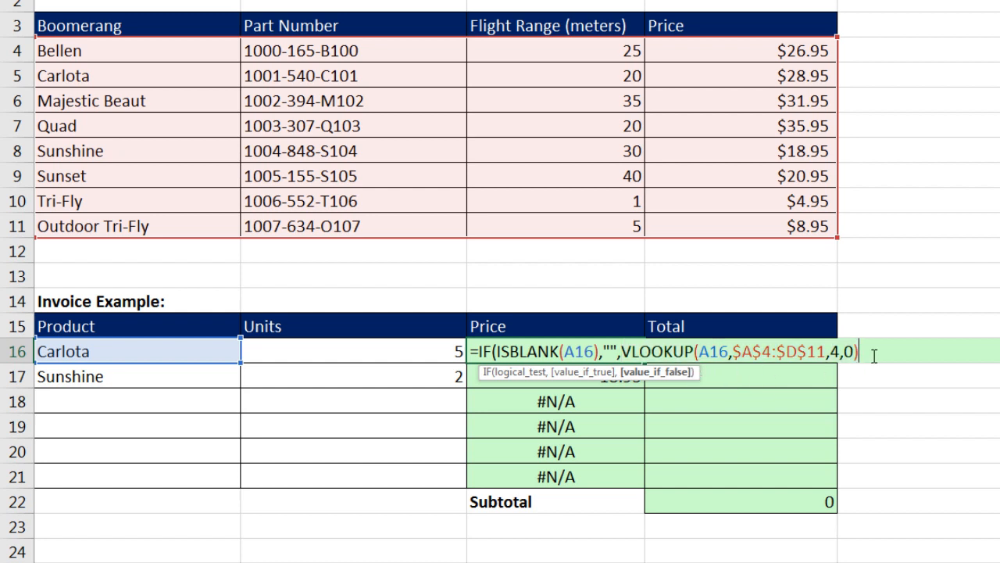
{"action": "type", "text": ")"}
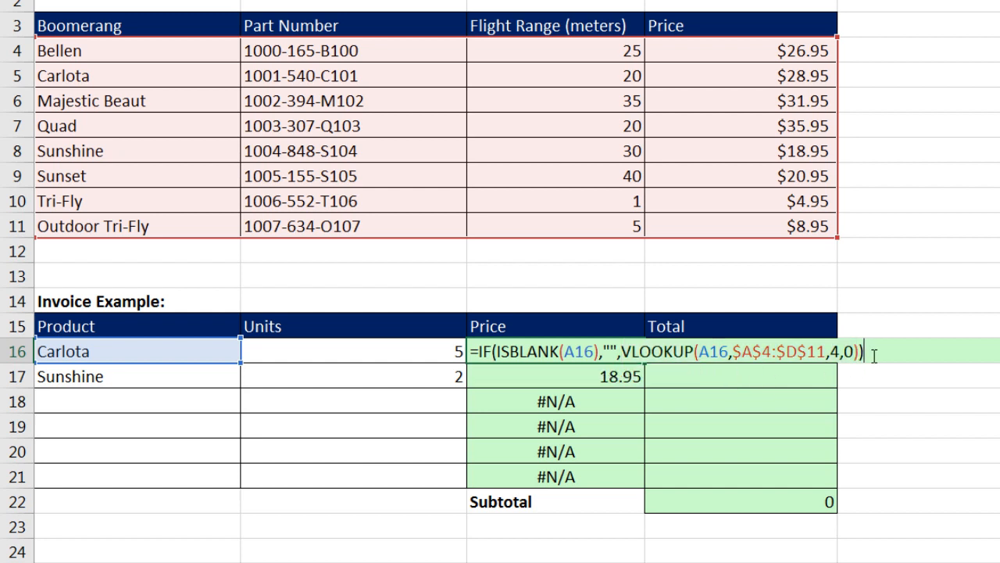
{"action": "left_click", "coordinate": [617, 351]}
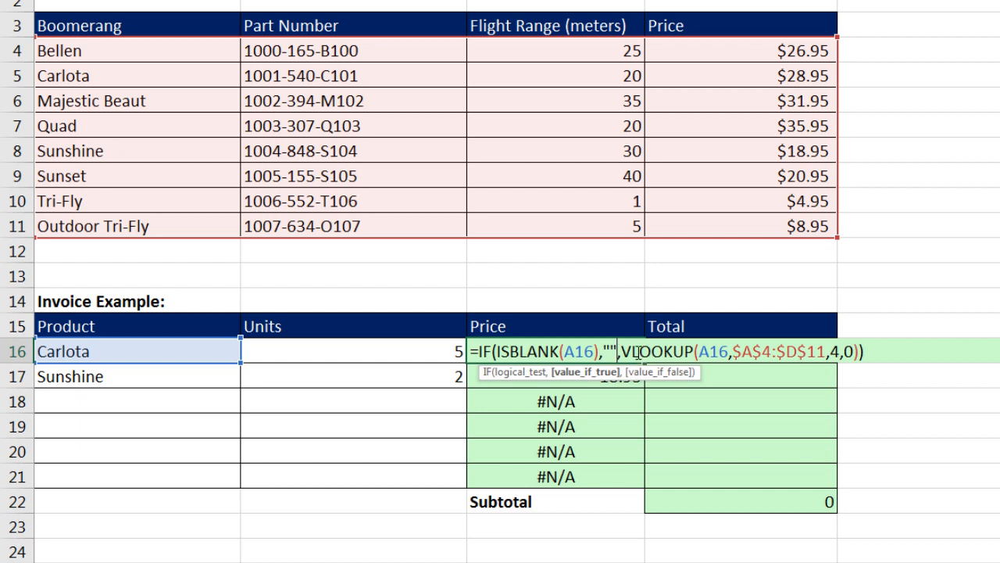
{"action": "left_click", "coordinate": [586, 373]}
{"action": "key", "text": "ctrl+Return"}
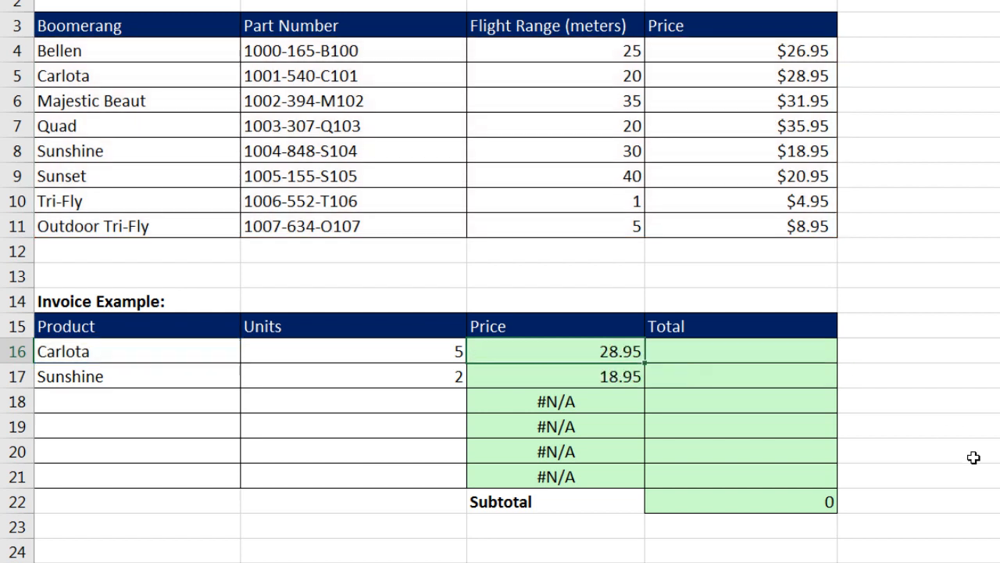
{"action": "double_click", "coordinate": [646, 364]}
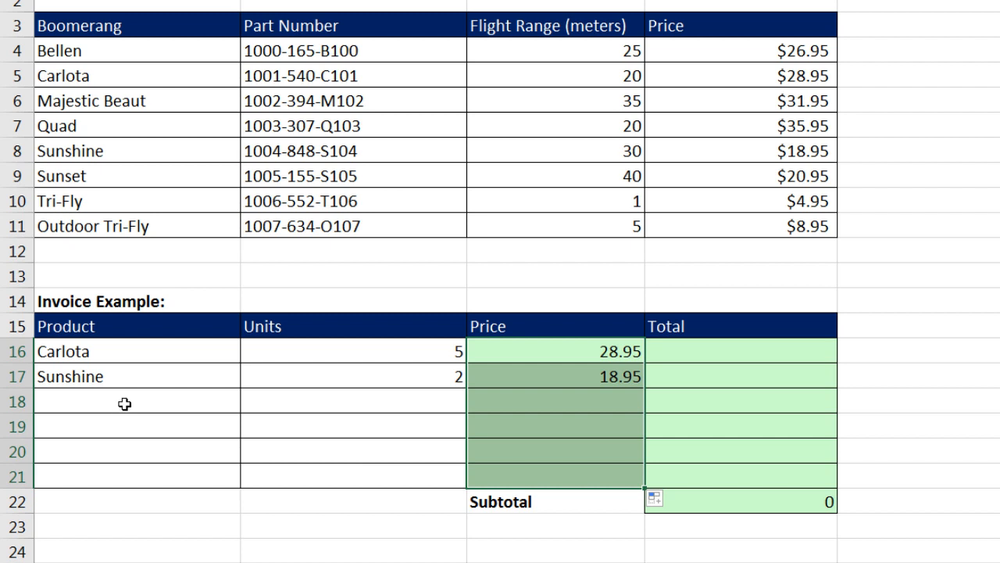
Choose Quad as the product in A18 and enter 10 as its units in B18
{"action": "left_click", "coordinate": [234, 400]}
{"action": "left_click", "coordinate": [247, 404]}
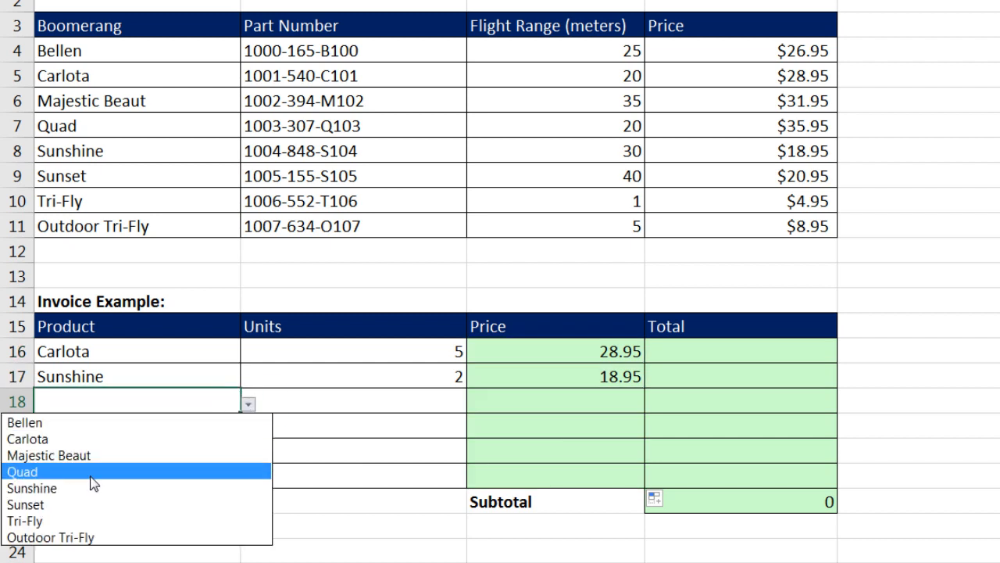
{"action": "left_click", "coordinate": [90, 475]}
{"action": "left_click", "coordinate": [425, 402]}
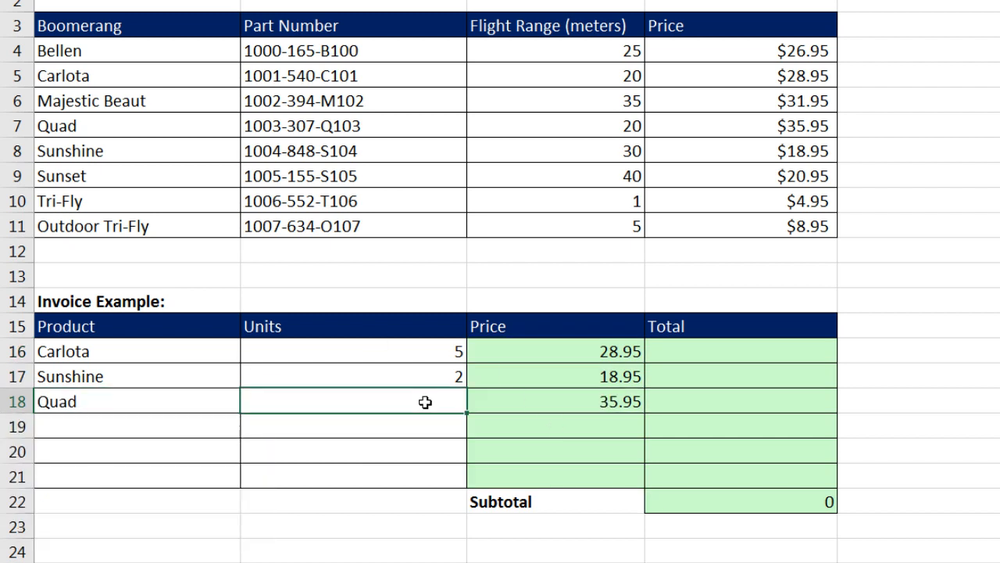
{"action": "type", "text": "10"}
{"action": "key", "text": "ctrl+Return"}
Enter the line total formula =C16*B16 in D16 and copy it down through D21
{"action": "left_click", "coordinate": [680, 348]}
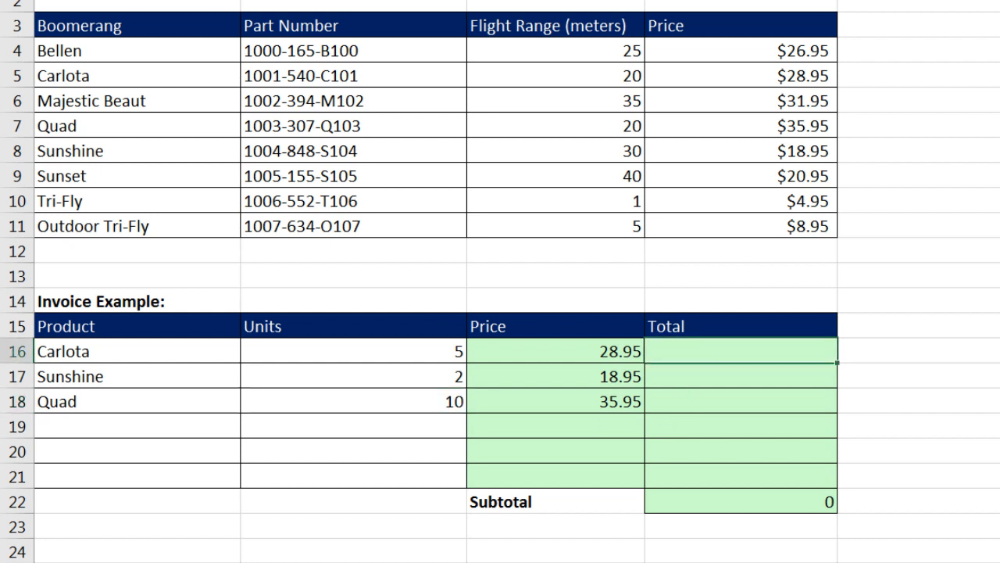
{"action": "type", "text": "="}
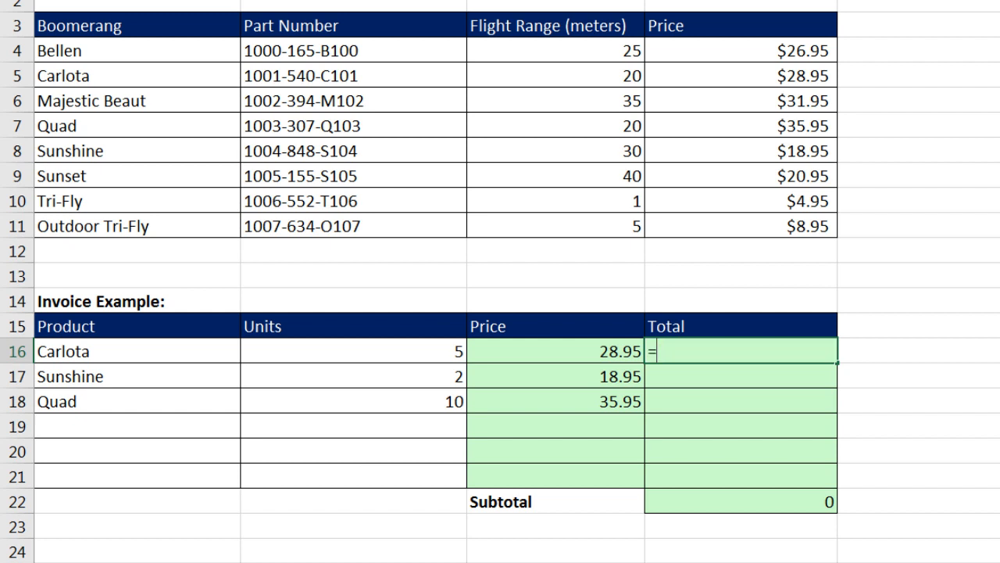
{"action": "key", "text": "Left"}
{"action": "type", "text": "*"}
{"action": "key", "text": "Left"}
{"action": "key", "text": "Left"}
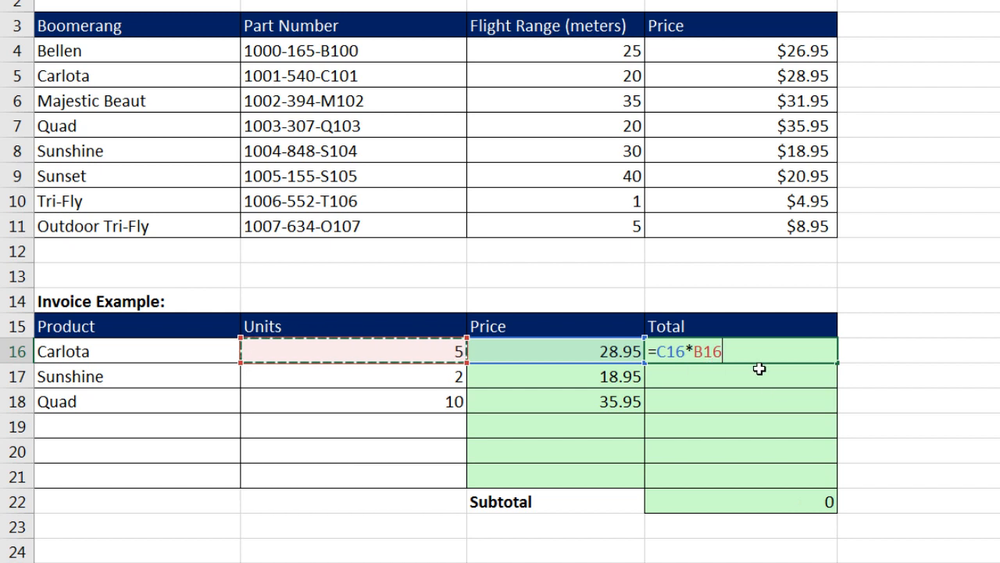
{"action": "key", "text": "ctrl+Return"}
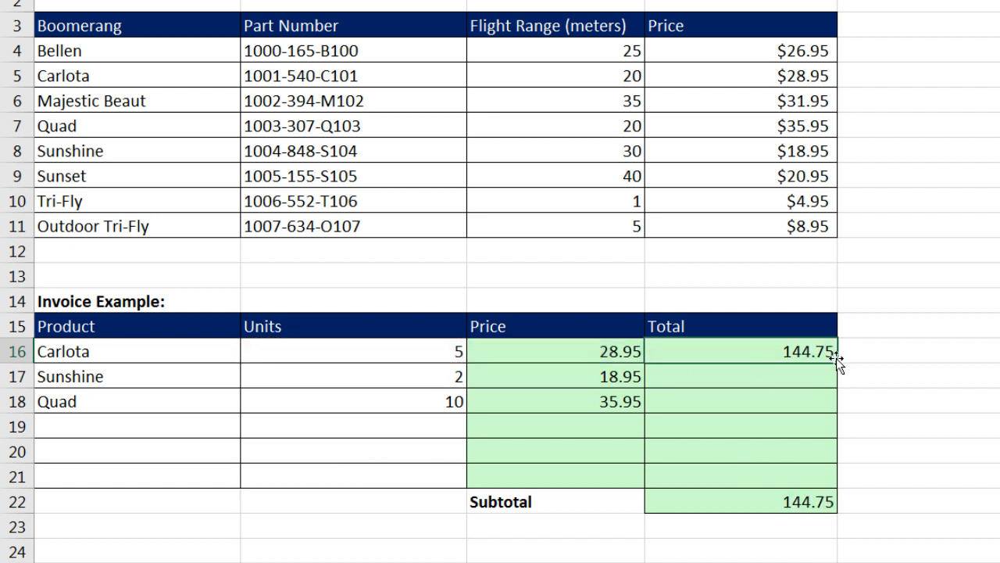
{"action": "left_click_drag", "start_coordinate": [838, 364], "coordinate": [835, 482]}
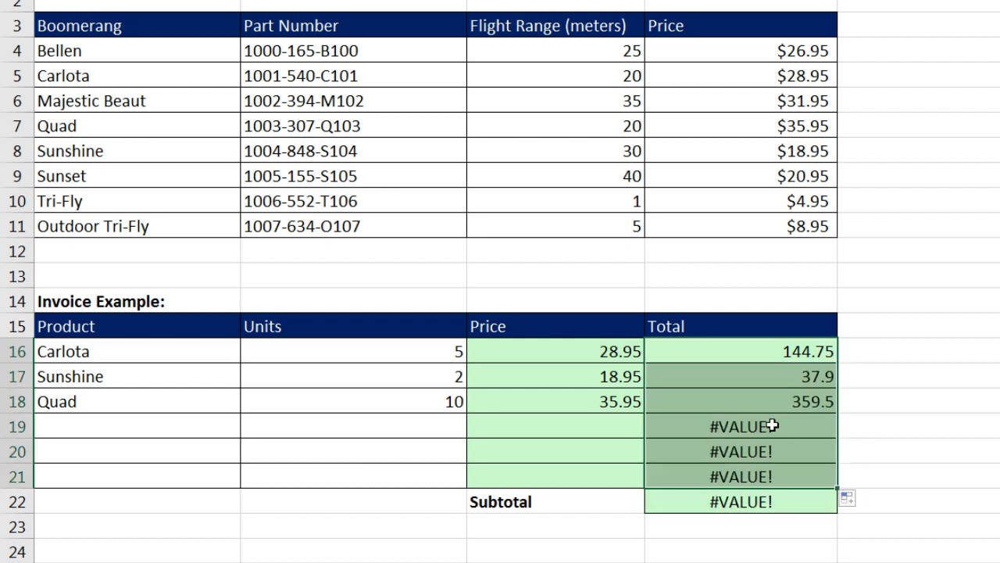
Examine the multiplication formula in D19 and the "" argument of C19's IF formula against the empty product cell A19
{"action": "left_click", "coordinate": [601, 429]}
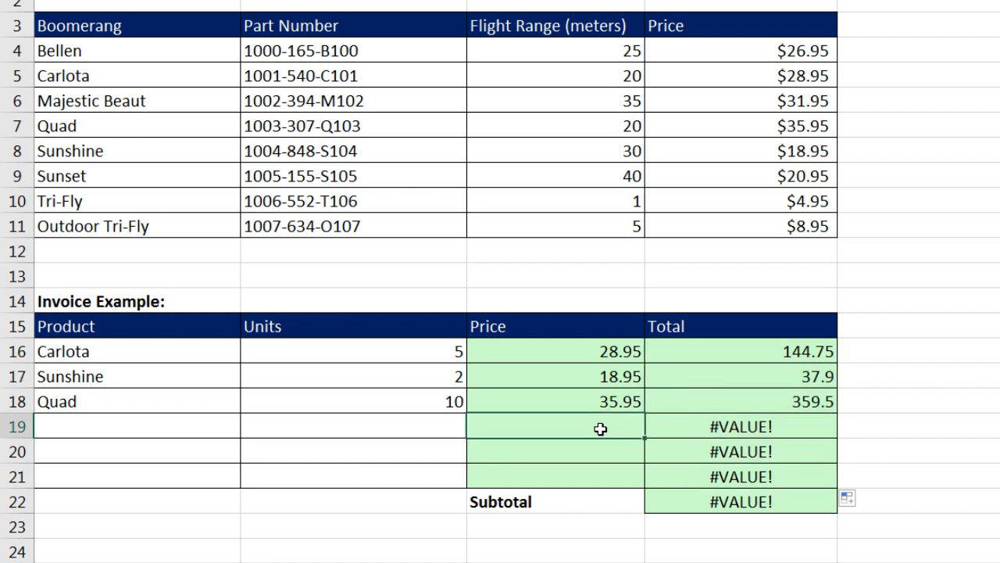
{"action": "double_click", "coordinate": [701, 426]}
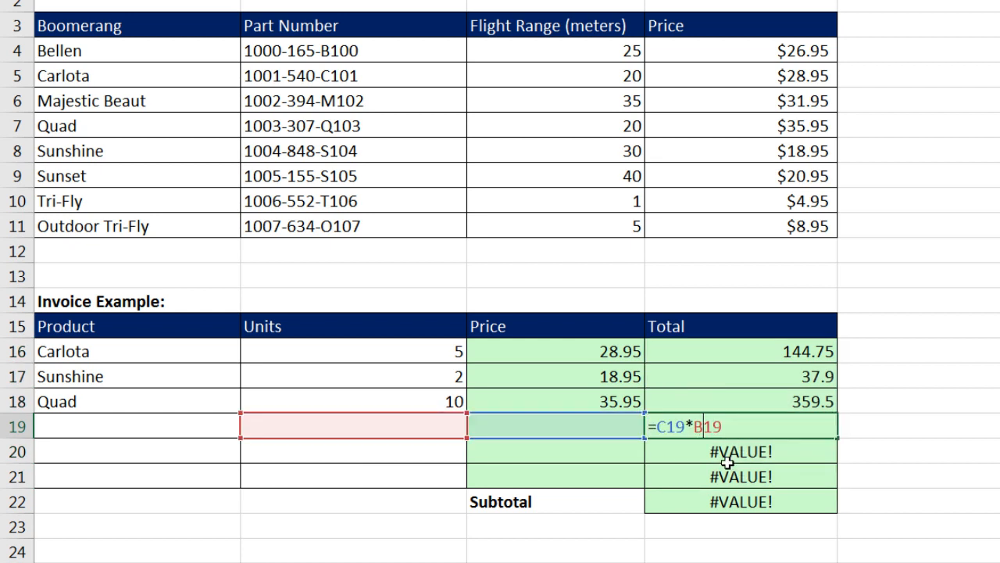
{"action": "key", "text": "Escape"}
{"action": "double_click", "coordinate": [610, 427]}
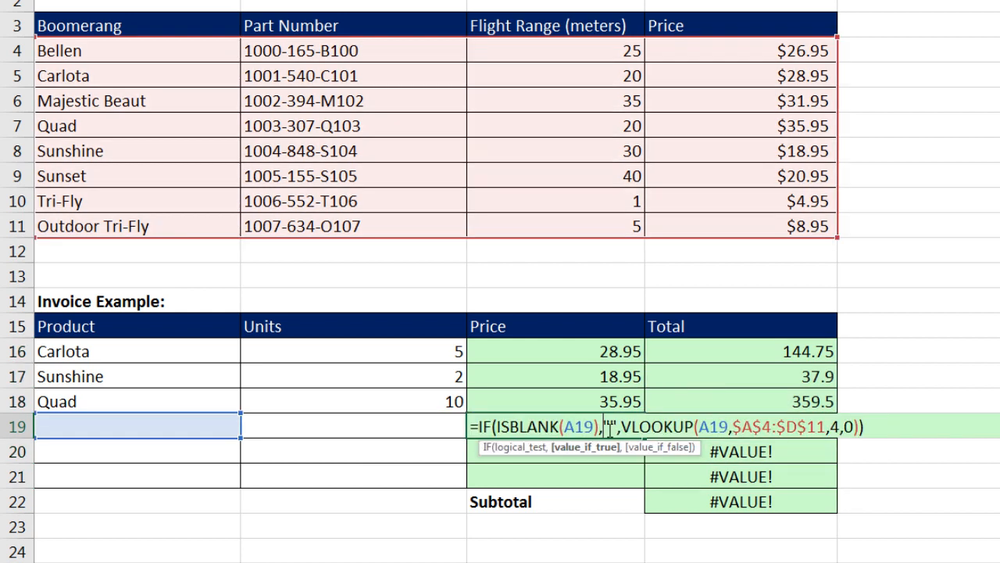
{"action": "double_click", "coordinate": [609, 427]}
{"action": "key", "text": "Escape"}
{"action": "left_click", "coordinate": [187, 424]}
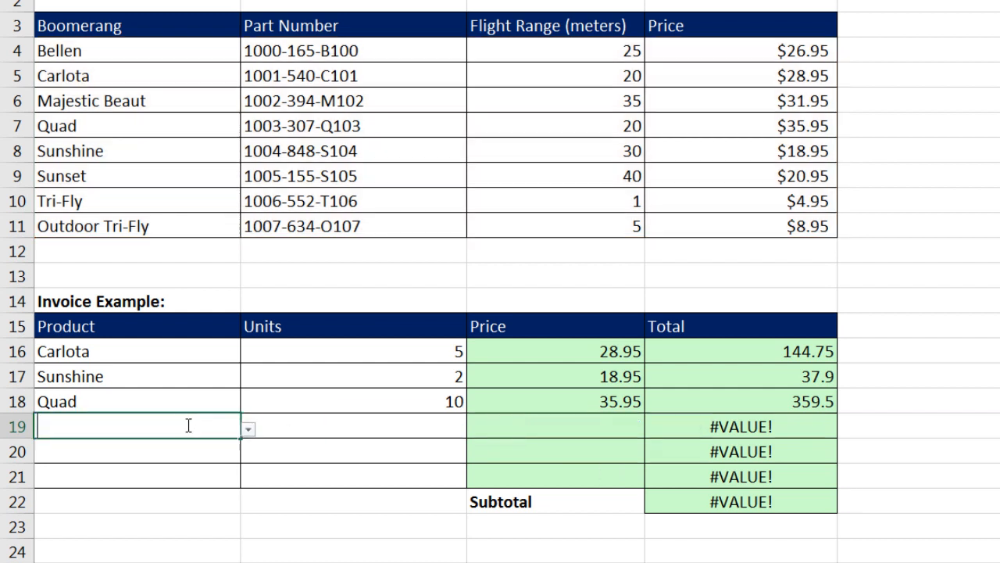
{"action": "double_click", "coordinate": [712, 426]}
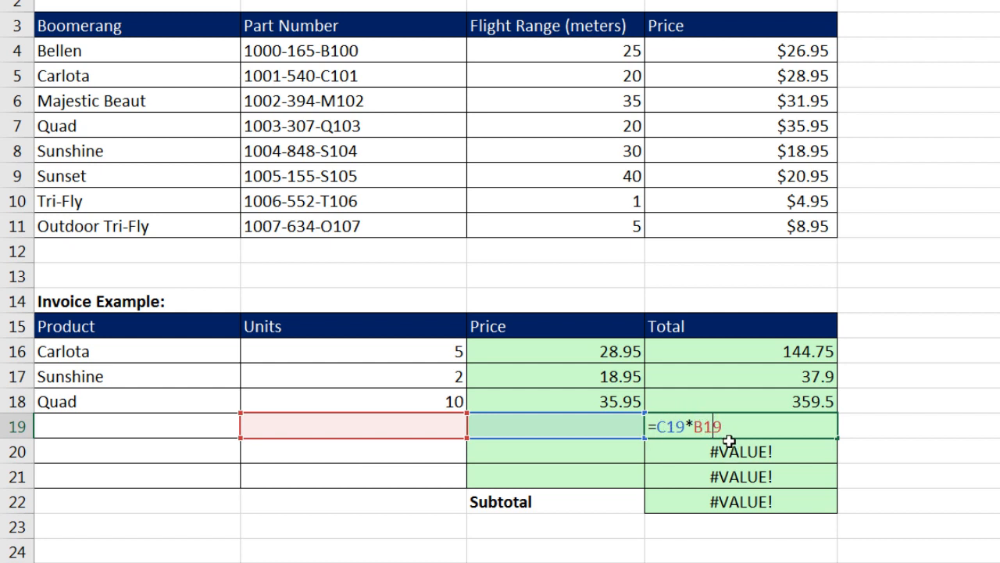
{"action": "key", "text": "ctrl+Return"}
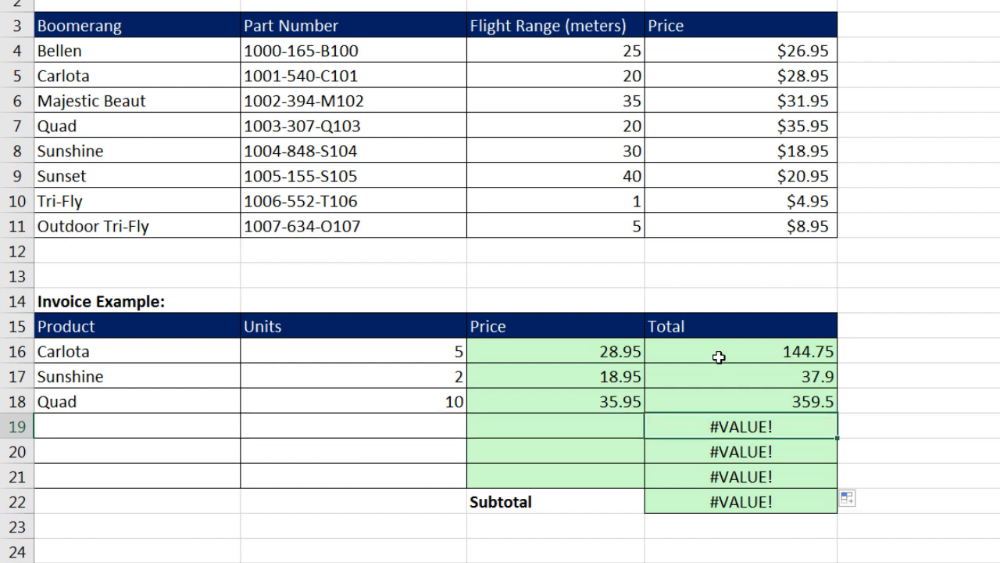
Copy the text IF(ISBLANK(A16),"", from C16's formula, leaving the formula itself unedited
{"action": "double_click", "coordinate": [626, 355]}
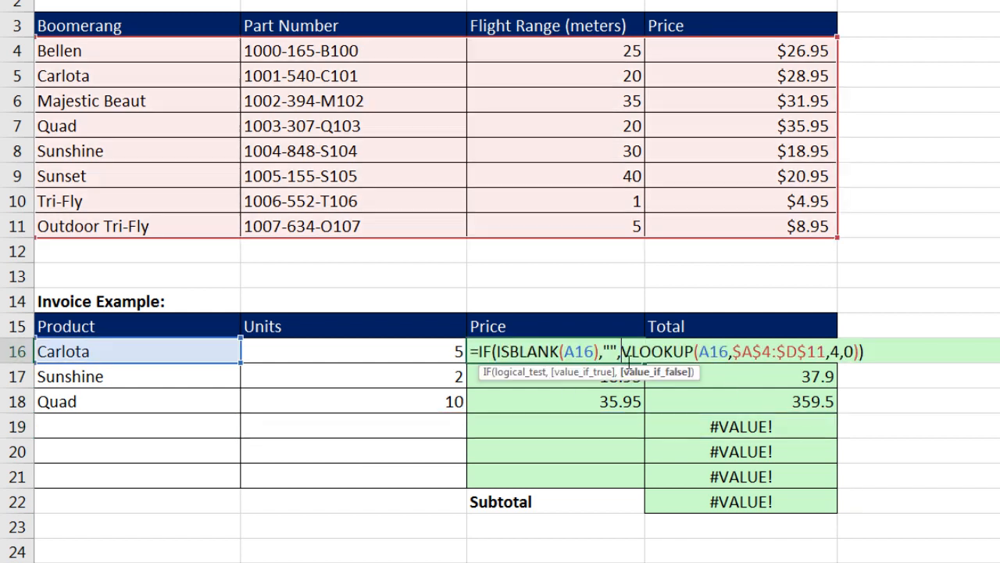
{"action": "left_click_drag", "start_coordinate": [483, 353], "coordinate": [625, 353]}
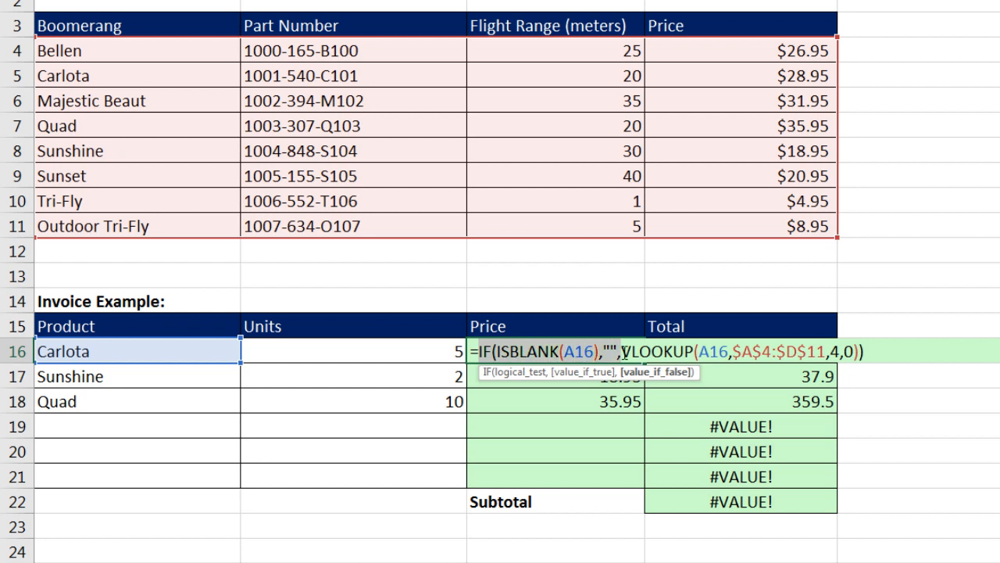
{"action": "key", "text": "ctrl+c"}
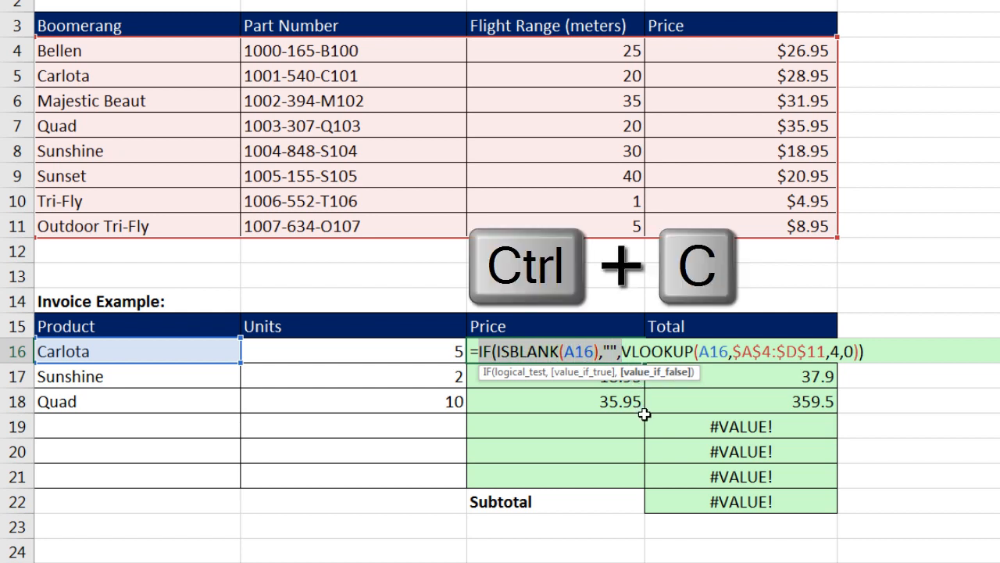
{"action": "key", "text": "Escape"}
Wrap D16's multiplication as =IF(ISBLANK(A16),"",C16*B16) using the copied text, and copy it down through D21
{"action": "left_click", "coordinate": [705, 353]}
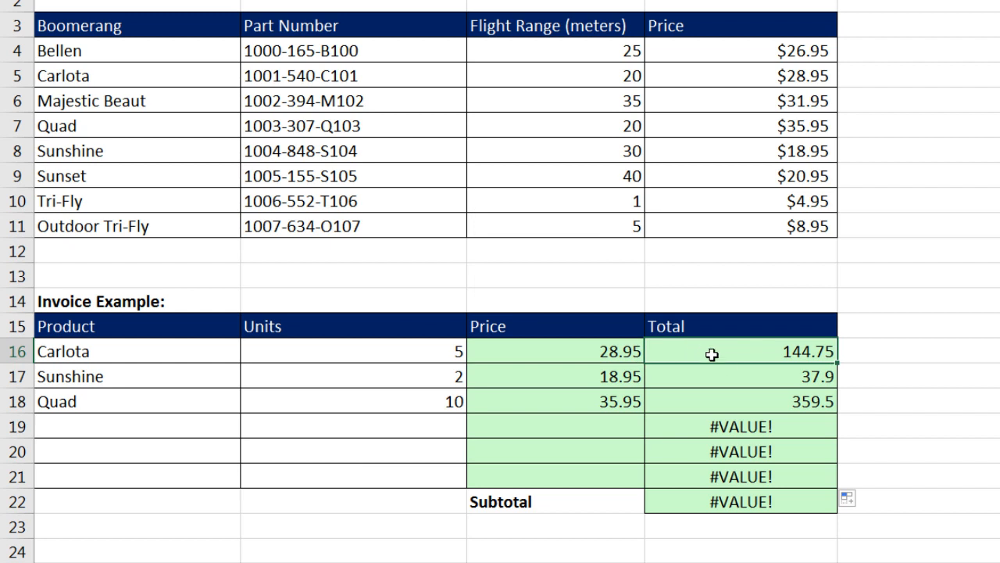
{"action": "double_click", "coordinate": [717, 358]}
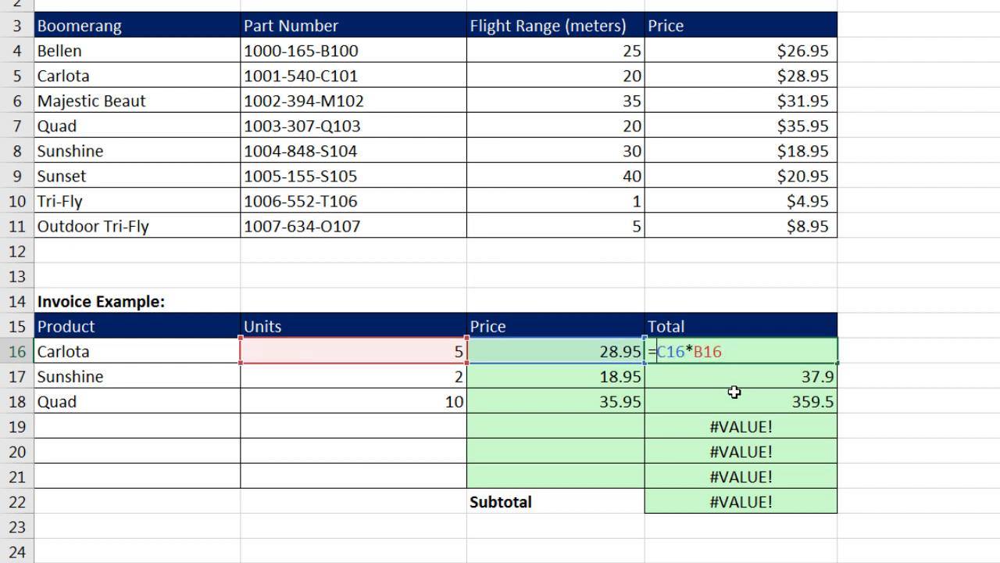
{"action": "key", "text": "ctrl+v"}
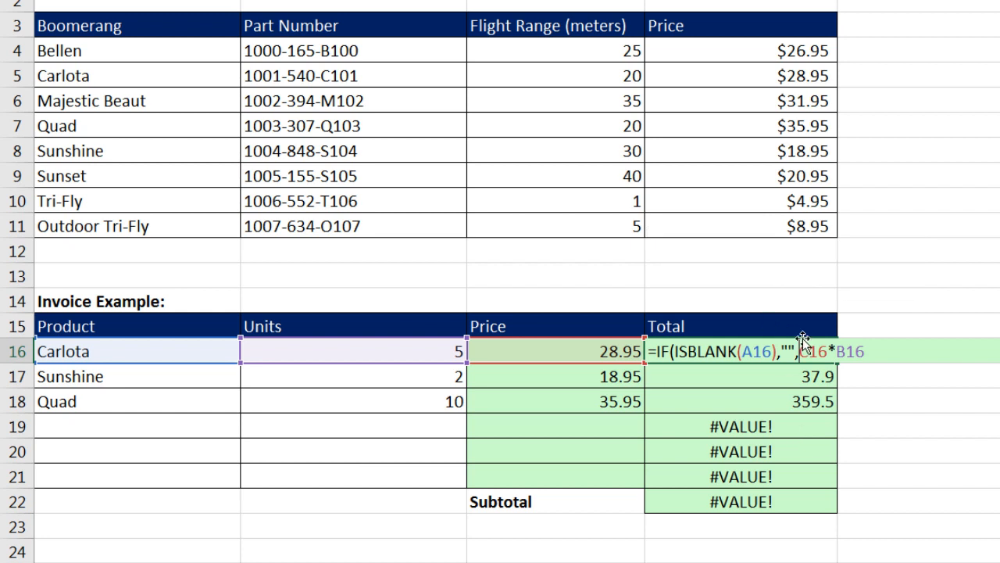
{"action": "type", "text": ")"}
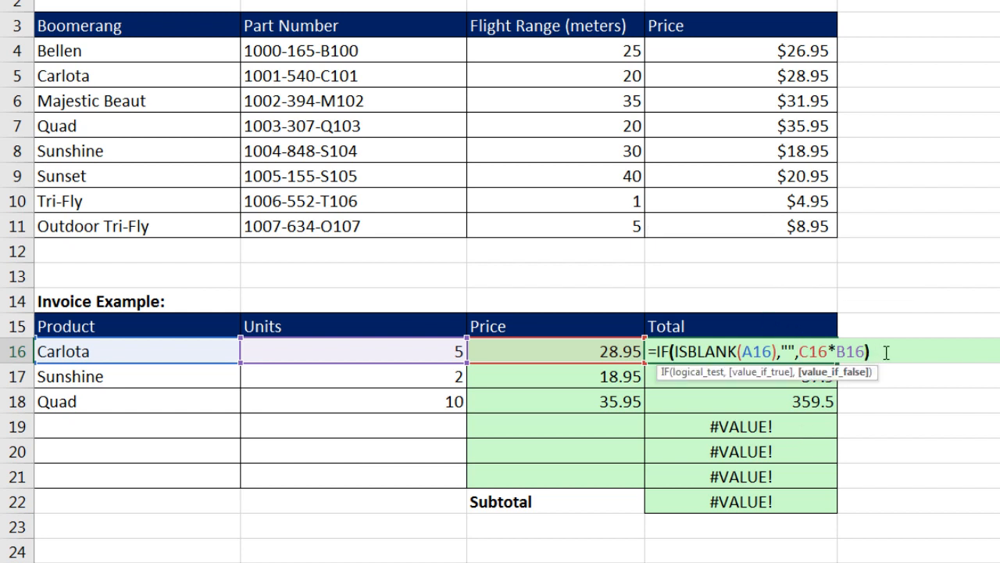
{"action": "key", "text": "ctrl+Return"}
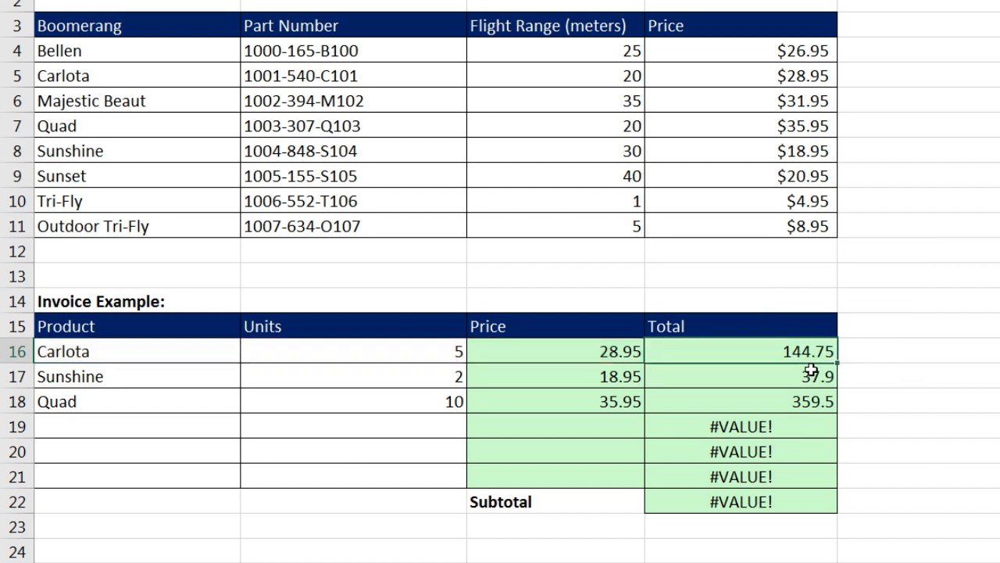
{"action": "left_click_drag", "start_coordinate": [839, 365], "coordinate": [842, 482]}
Review the SUM formula in D22, the product drop-down in A16, and the formulas in C16 and D16 without editing them
{"action": "double_click", "coordinate": [825, 503]}
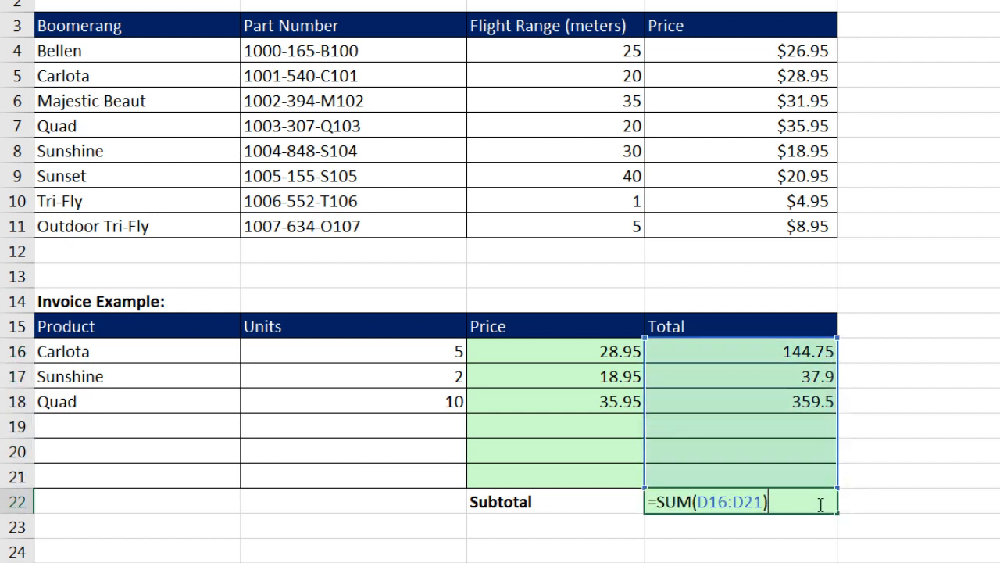
{"action": "key", "text": "Escape"}
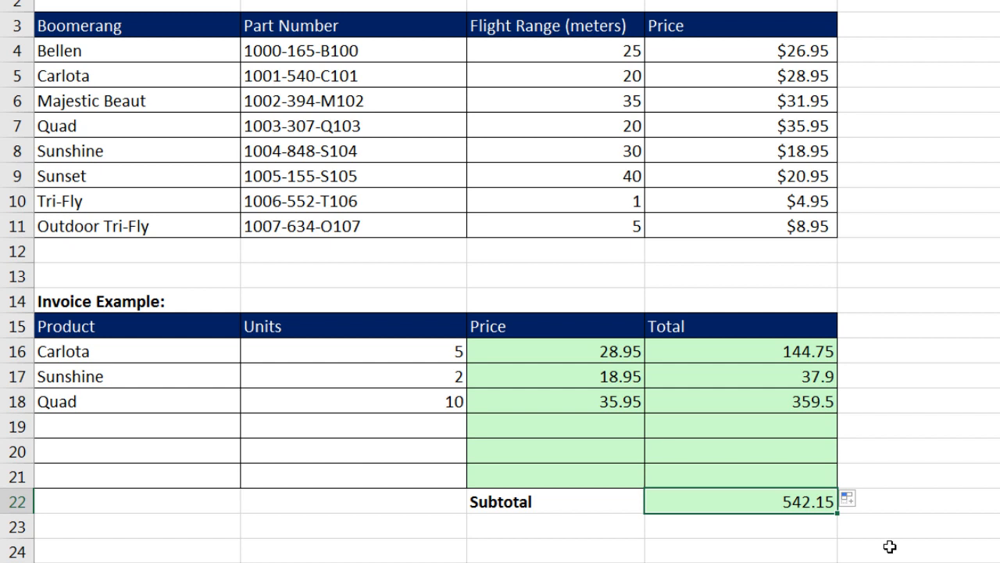
{"action": "left_click", "coordinate": [206, 351]}
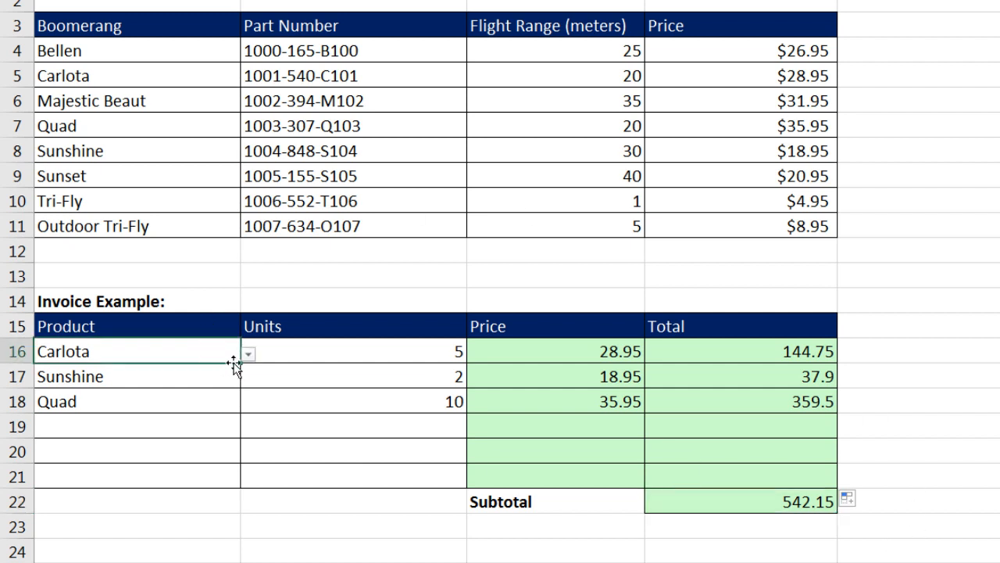
{"action": "left_click", "coordinate": [248, 358]}
{"action": "left_click", "coordinate": [249, 358]}
{"action": "left_click", "coordinate": [589, 357]}
{"action": "double_click", "coordinate": [589, 357]}
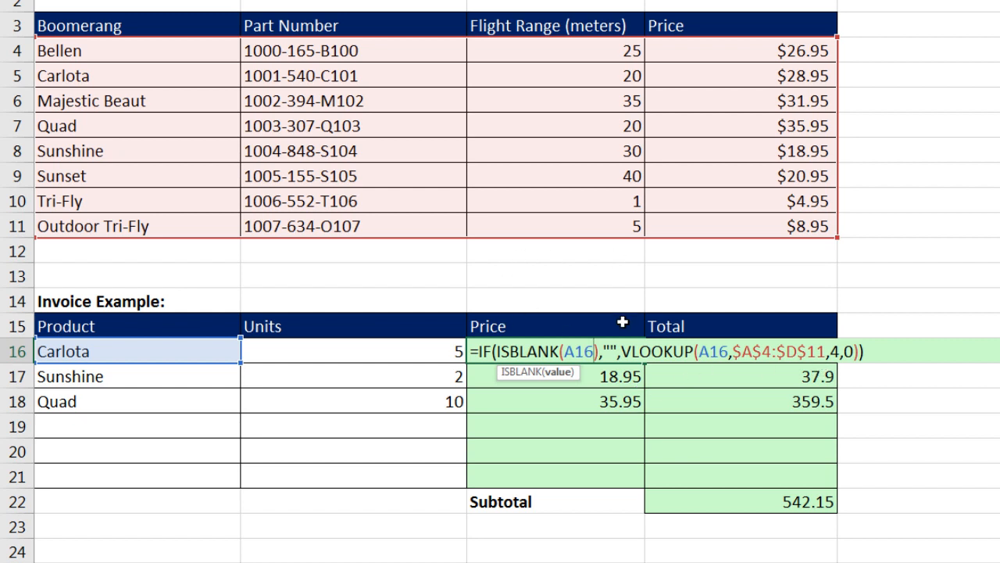
{"action": "key", "text": "Escape"}
{"action": "double_click", "coordinate": [698, 348]}
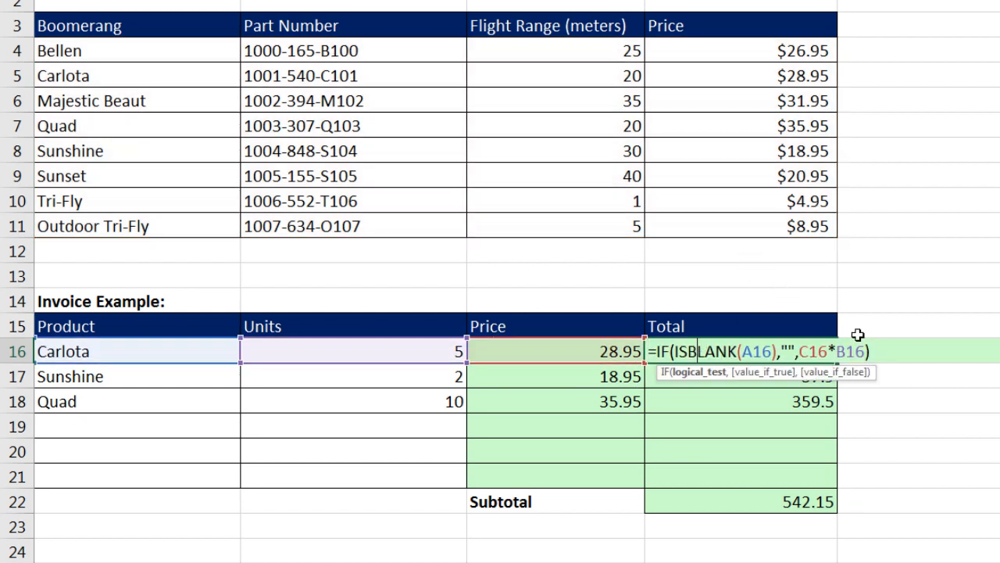
{"action": "key", "text": "Escape"}
Enter =HLOOKUP(B33,B27:F31,5,0) in B34 to return the selected employee's phone number by exact match
{"action": "scroll", "coordinate": [896, 398], "scroll_direction": "down", "scroll_amount": 3}
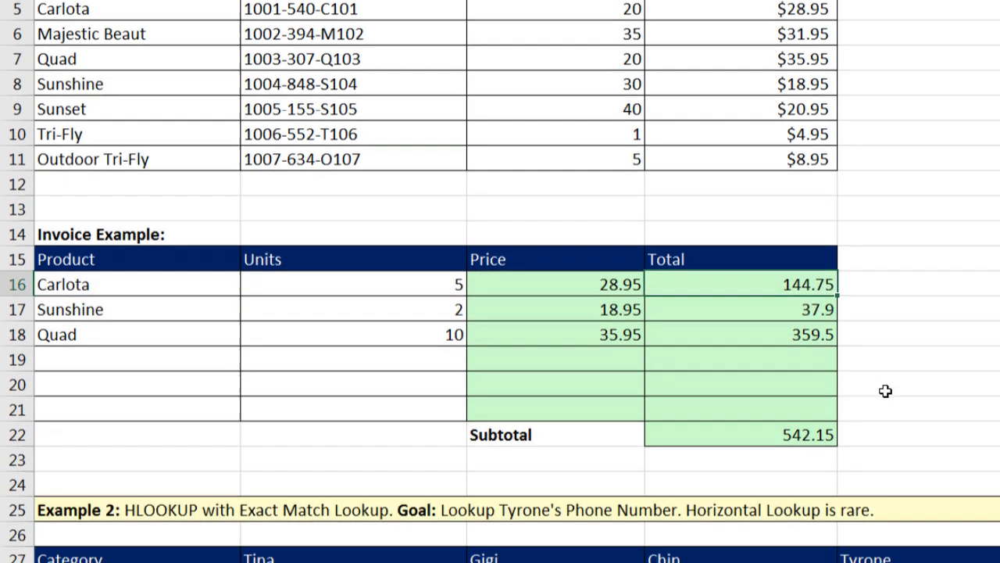
{"action": "scroll", "coordinate": [895, 399], "scroll_direction": "down", "scroll_amount": 5}
{"action": "left_click", "coordinate": [288, 217]}
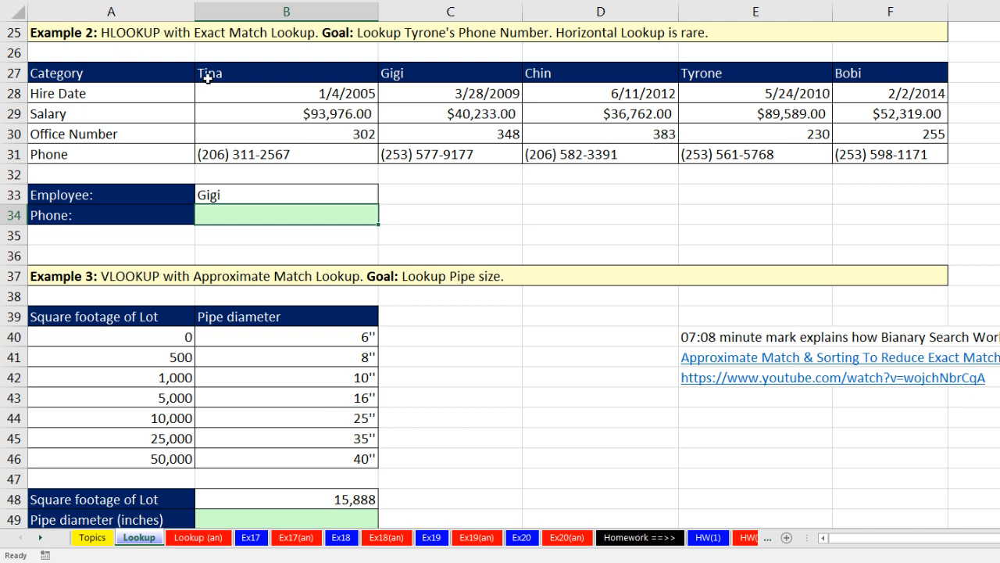
{"action": "left_click_drag", "start_coordinate": [213, 74], "coordinate": [861, 155]}
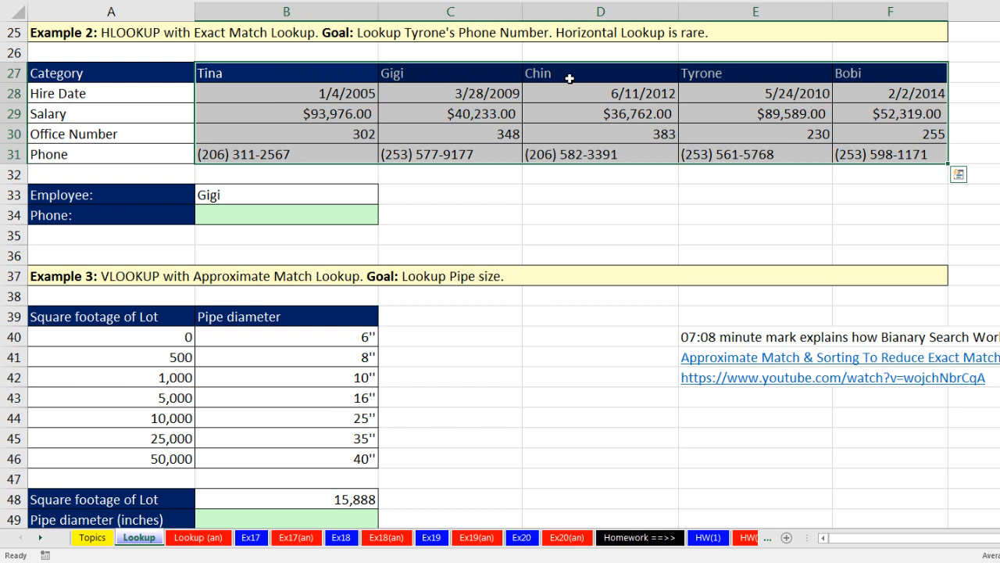
{"action": "left_click", "coordinate": [266, 211]}
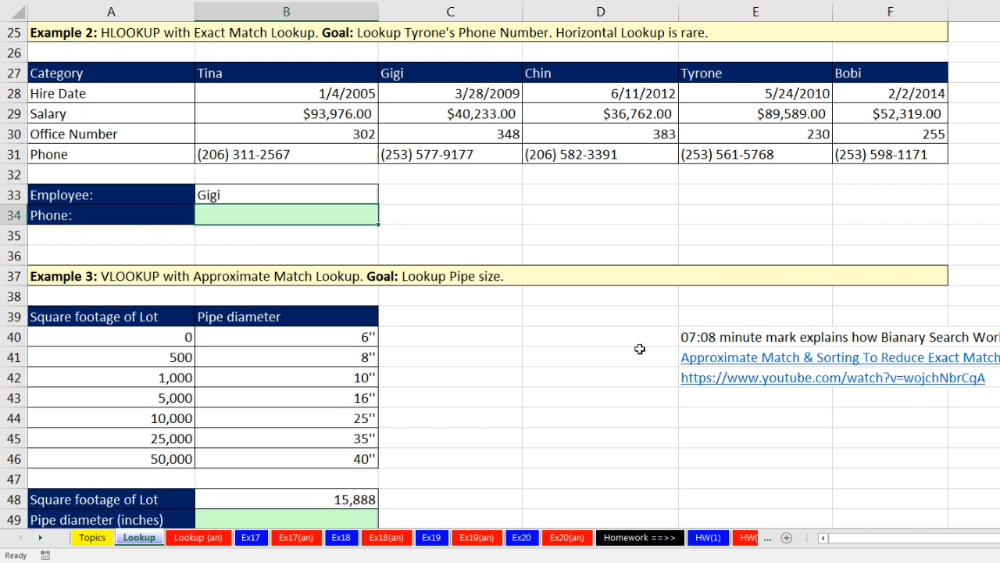
{"action": "type", "text": "=hl"}
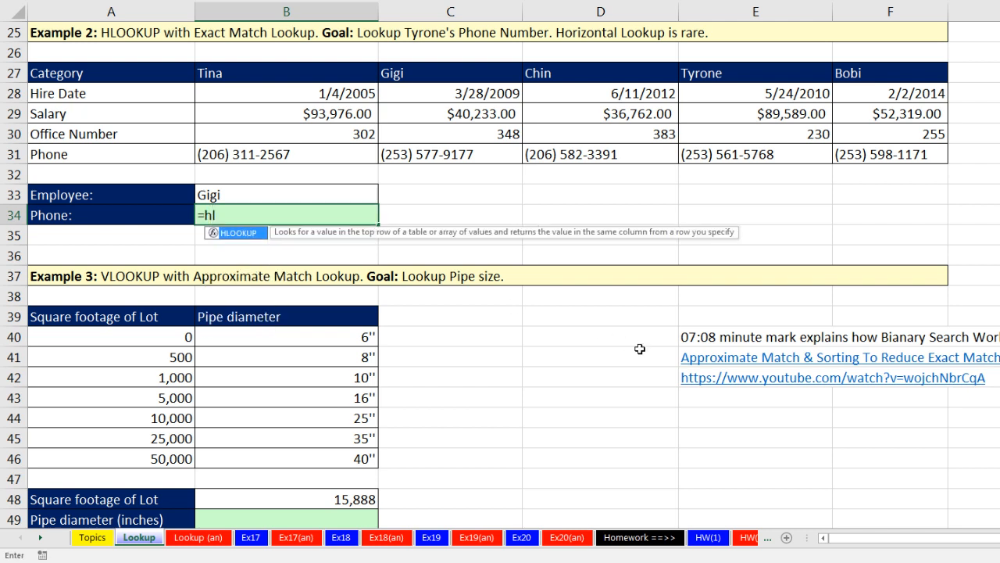
{"action": "key", "text": "Tab"}
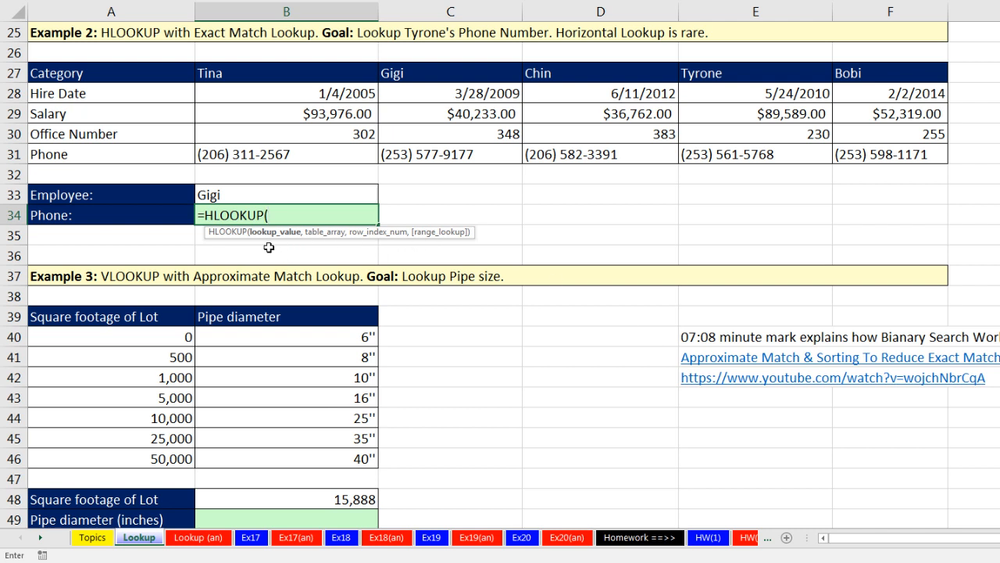
{"action": "left_click", "coordinate": [258, 197]}
{"action": "type", "text": ","}
{"action": "left_click_drag", "start_coordinate": [252, 74], "coordinate": [876, 155]}
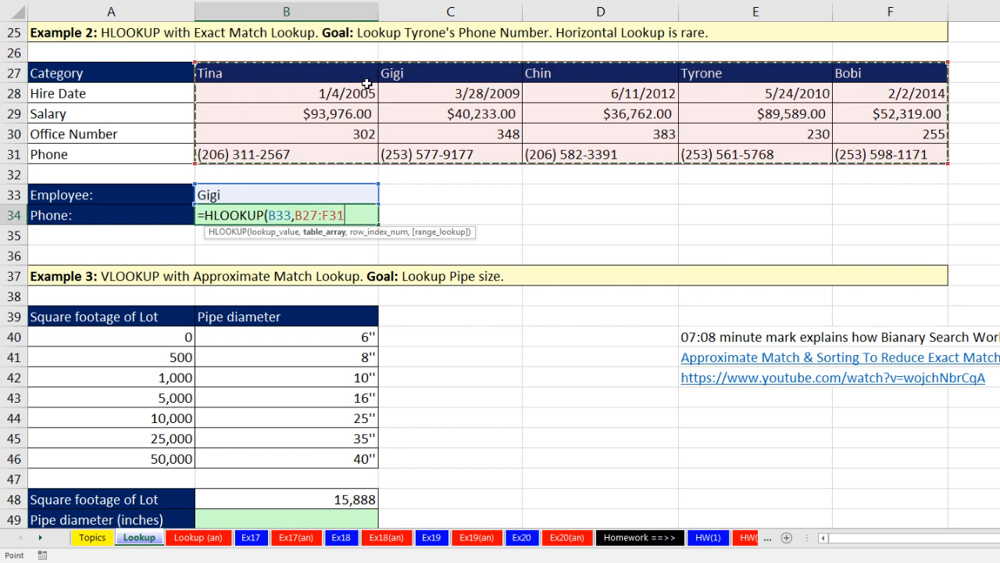
{"action": "type", "text": ","}
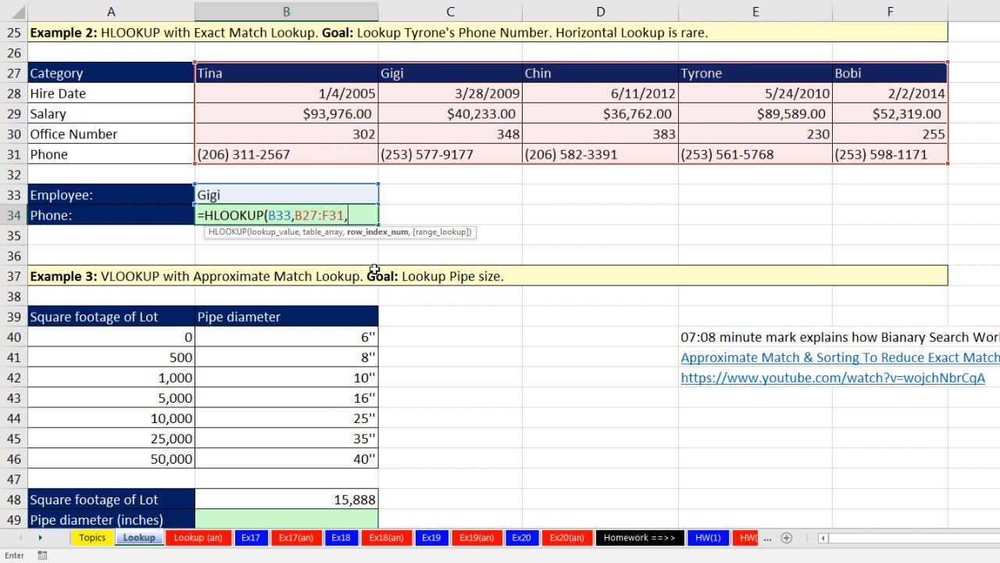
{"action": "type", "text": "5,"}
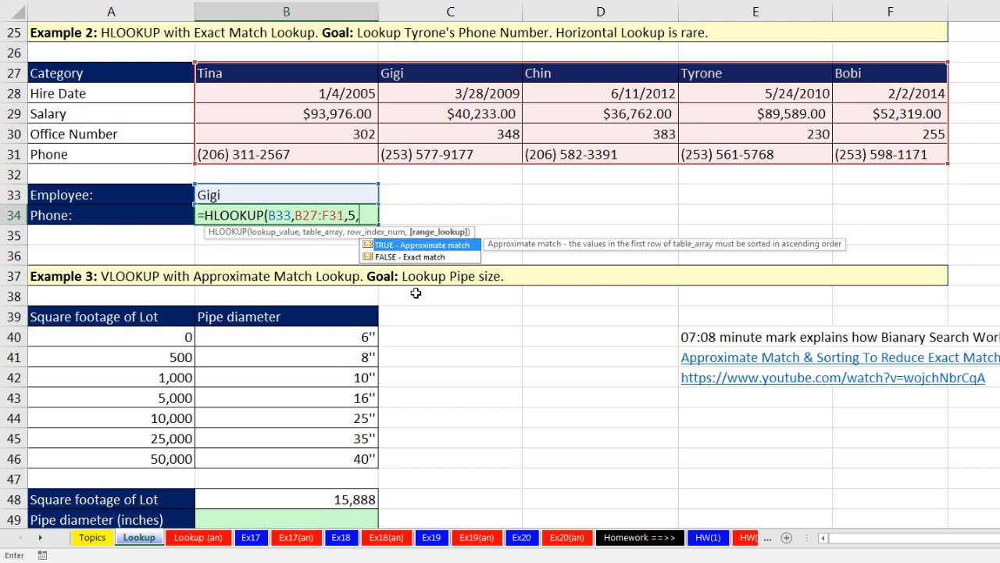
{"action": "type", "text": "0)"}
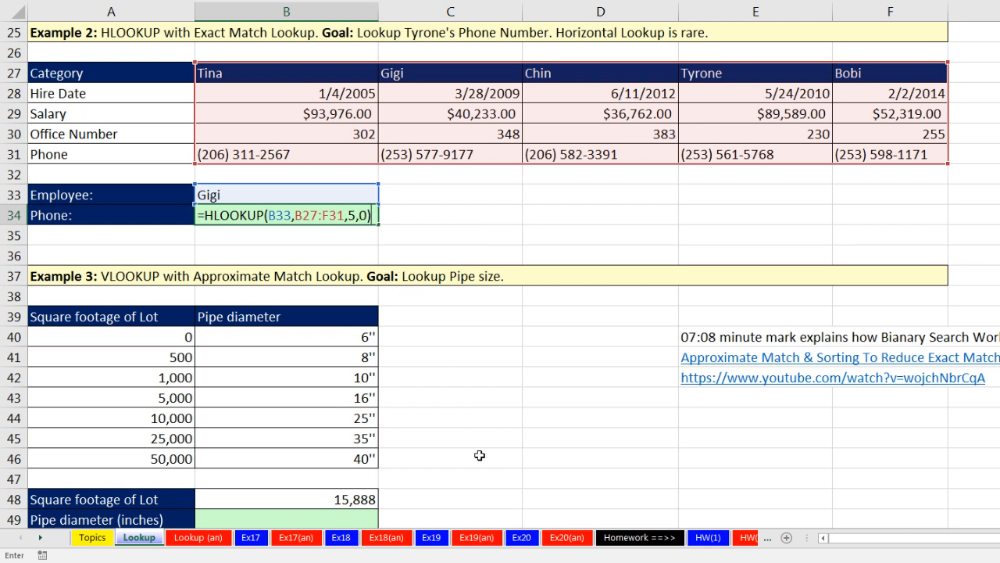
{"action": "key", "text": "ctrl+Return"}
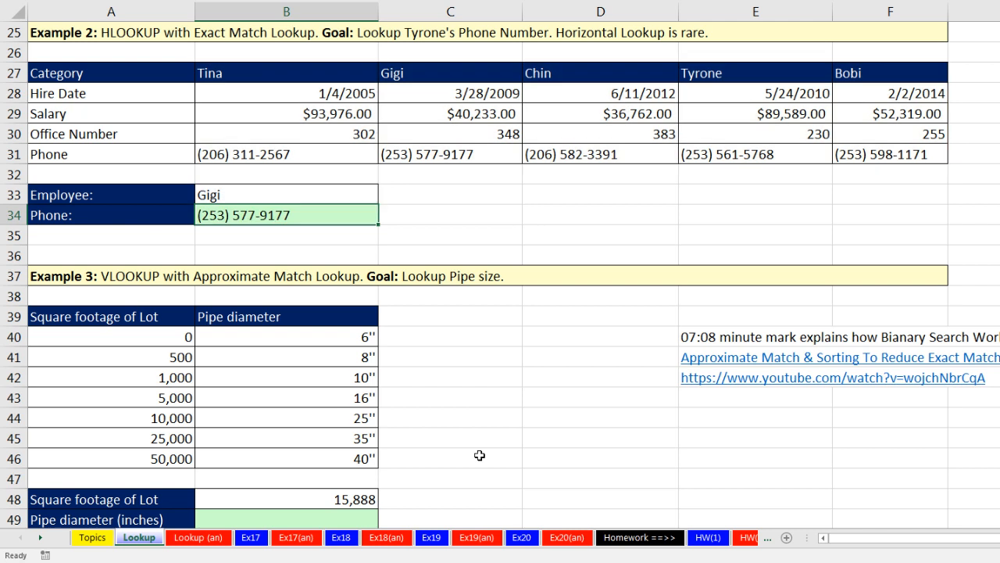
Choose the employee named in D27 from the drop-down in B33 and select the phone result in B34
{"action": "left_click", "coordinate": [358, 185]}
{"action": "left_click", "coordinate": [385, 196]}
{"action": "left_click", "coordinate": [229, 239]}
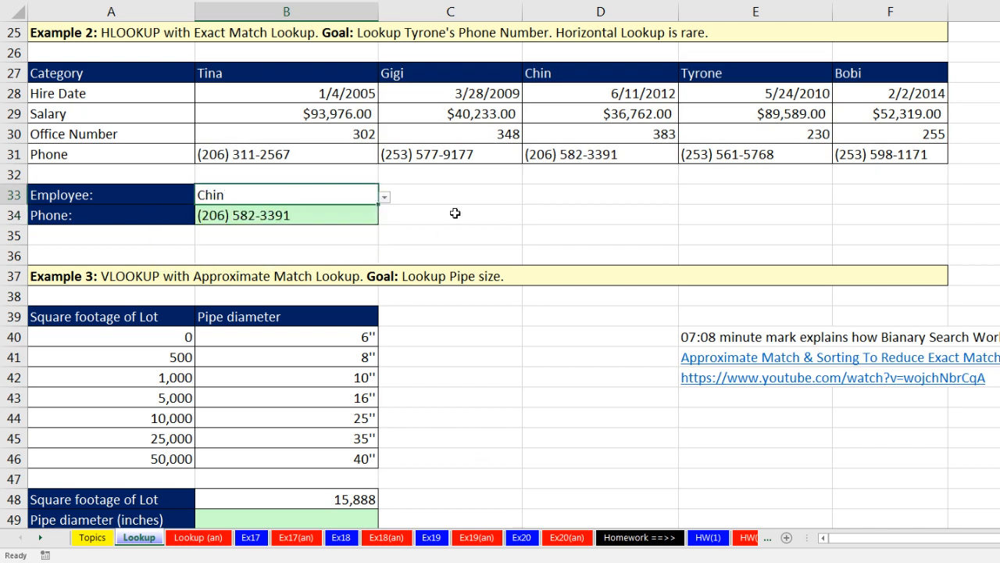
{"action": "key", "text": "Down"}
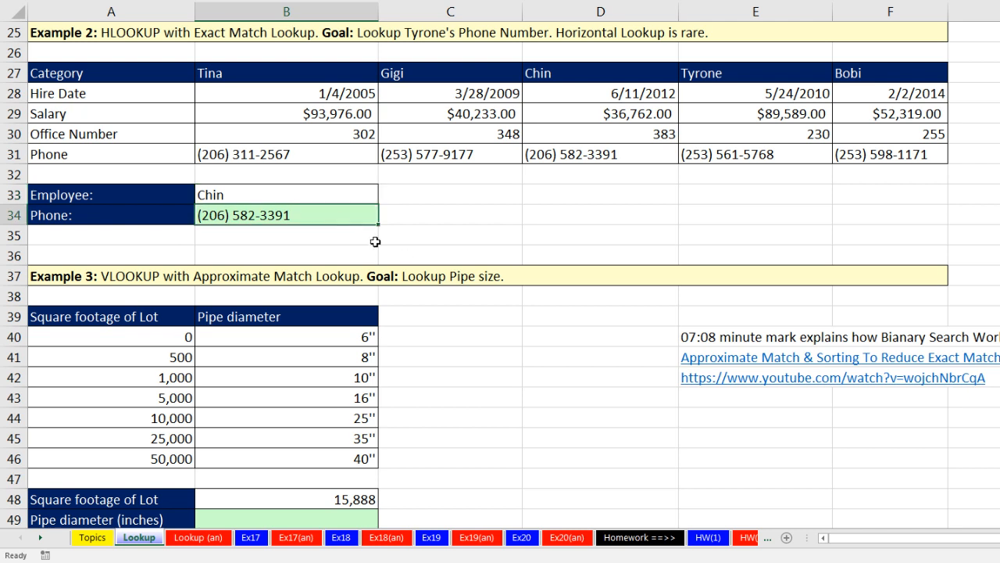
Examine the lot size in B48 and the square footage column A40:A46 of the pipe diameter table in Example 3
{"action": "scroll", "coordinate": [327, 278], "scroll_direction": "down", "scroll_amount": 4}
{"action": "left_click", "coordinate": [327, 279]}
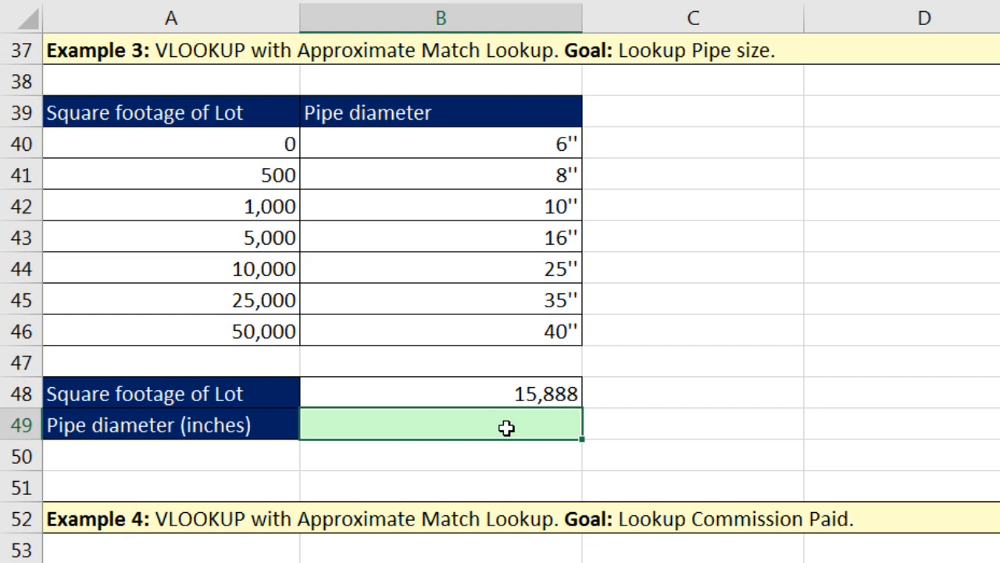
{"action": "left_click", "coordinate": [518, 398]}
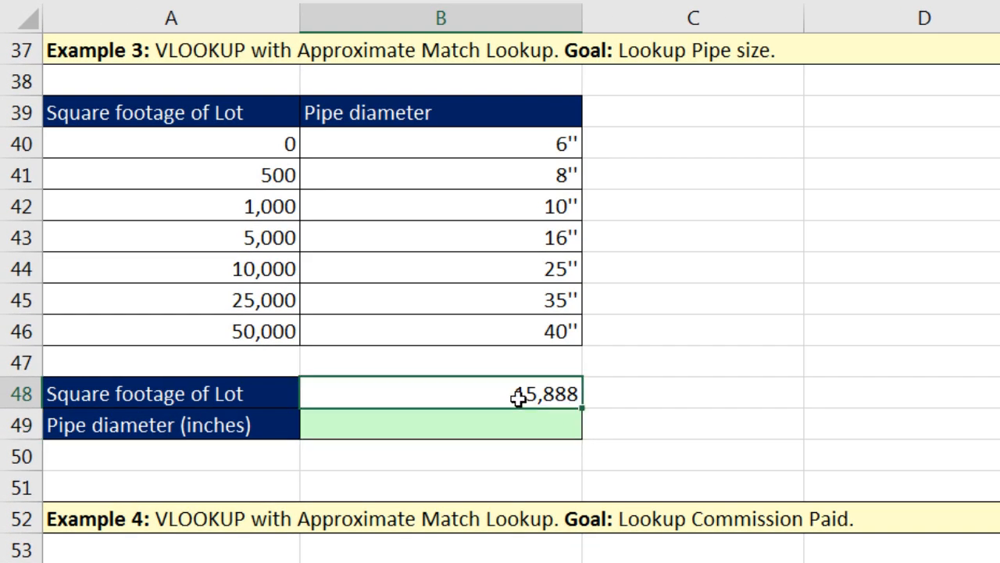
{"action": "left_click", "coordinate": [226, 155]}
{"action": "mouse_move", "coordinate": [227, 156]}
{"action": "left_mouse_down"}
{"action": "mouse_move", "coordinate": [246, 253]}
{"action": "mouse_move", "coordinate": [245, 332]}
{"action": "left_mouse_up"}
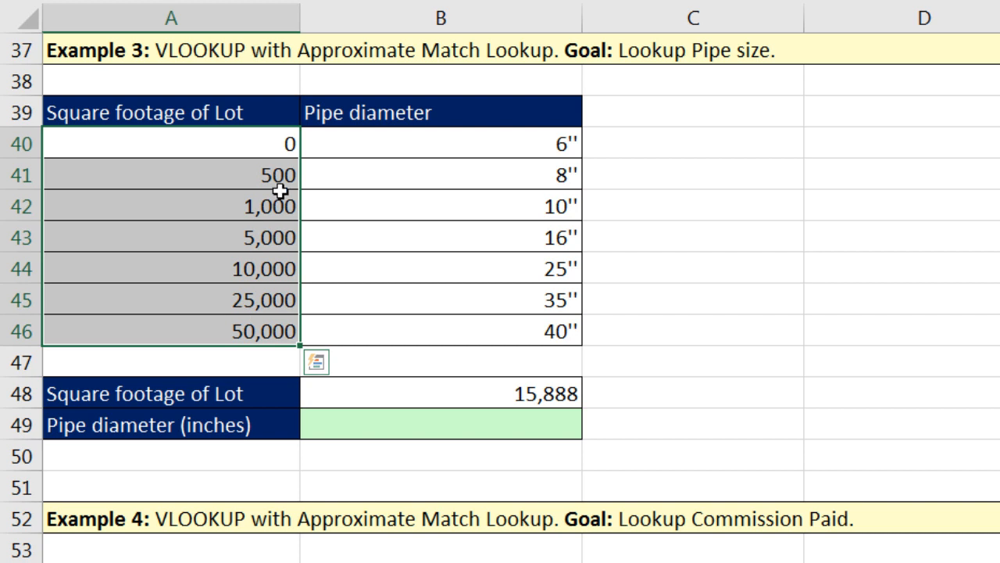
{"action": "left_click", "coordinate": [445, 230]}
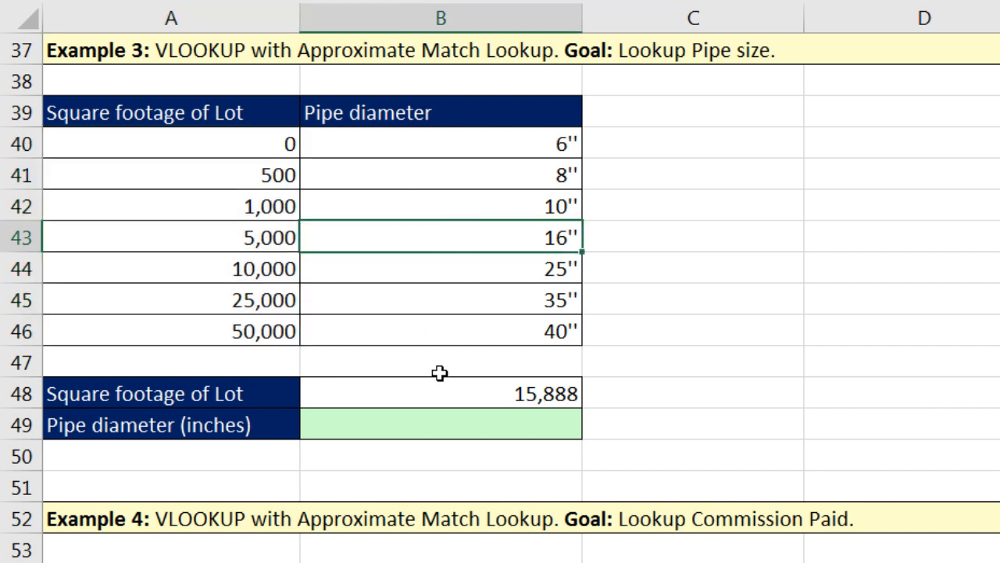
Enter =VLOOKUP(B48,A40:B46,2) in B49, omitting the range_lookup argument so that it uses approximate match
{"action": "left_click", "coordinate": [447, 425]}
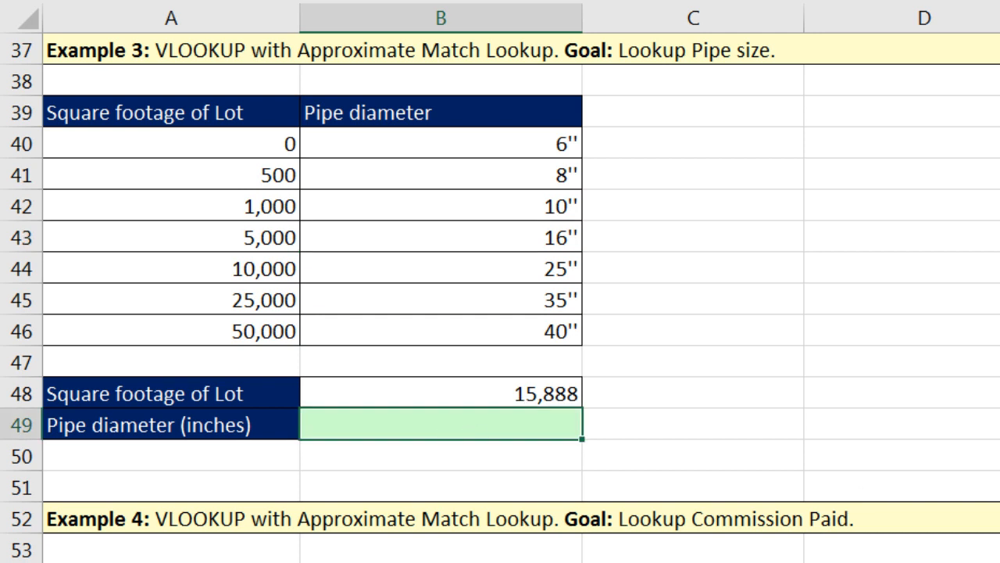
{"action": "type", "text": "=vl"}
{"action": "key", "text": "Tab"}
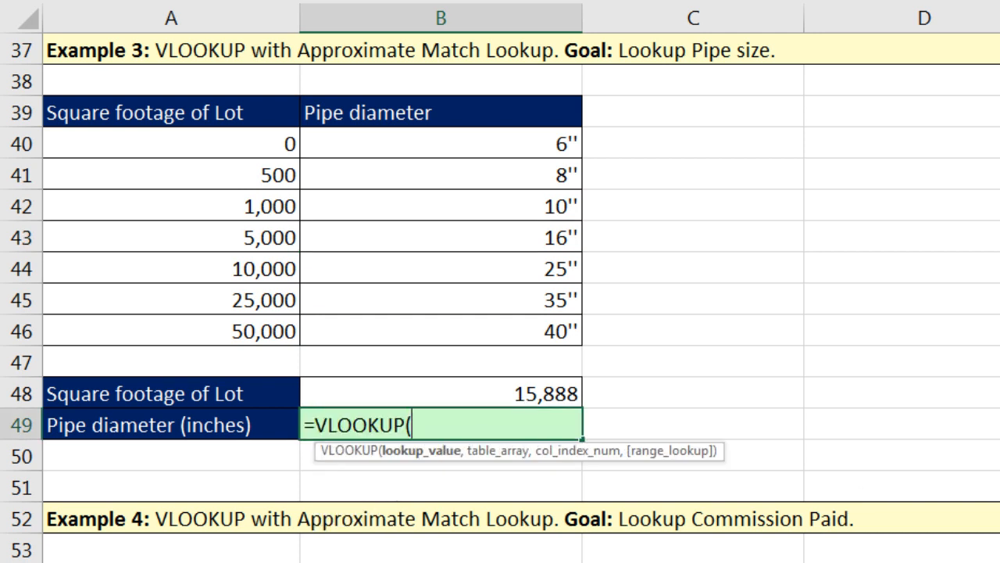
{"action": "key", "text": "Up"}
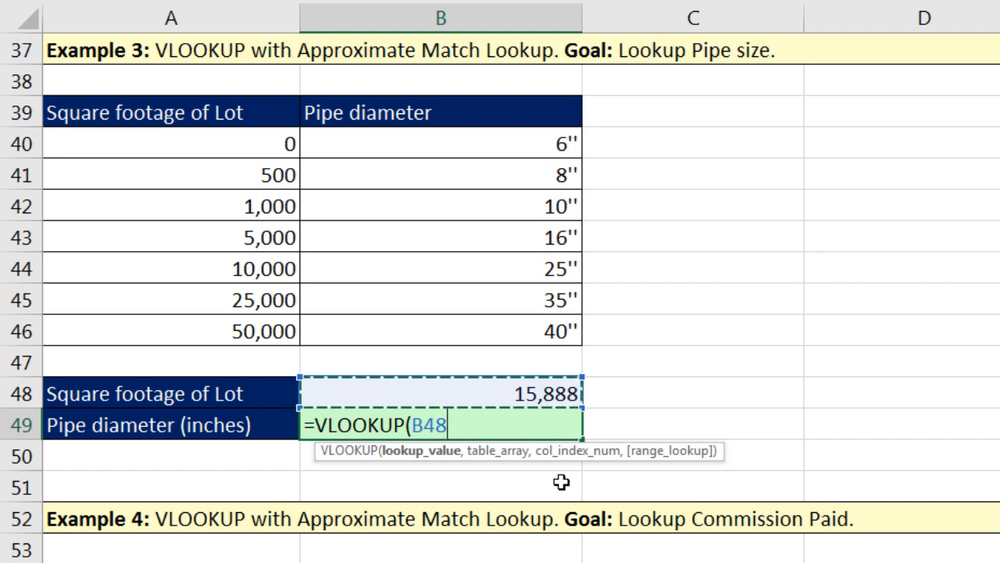
{"action": "type", "text": ","}
{"action": "left_click_drag", "start_coordinate": [270, 143], "coordinate": [474, 333]}
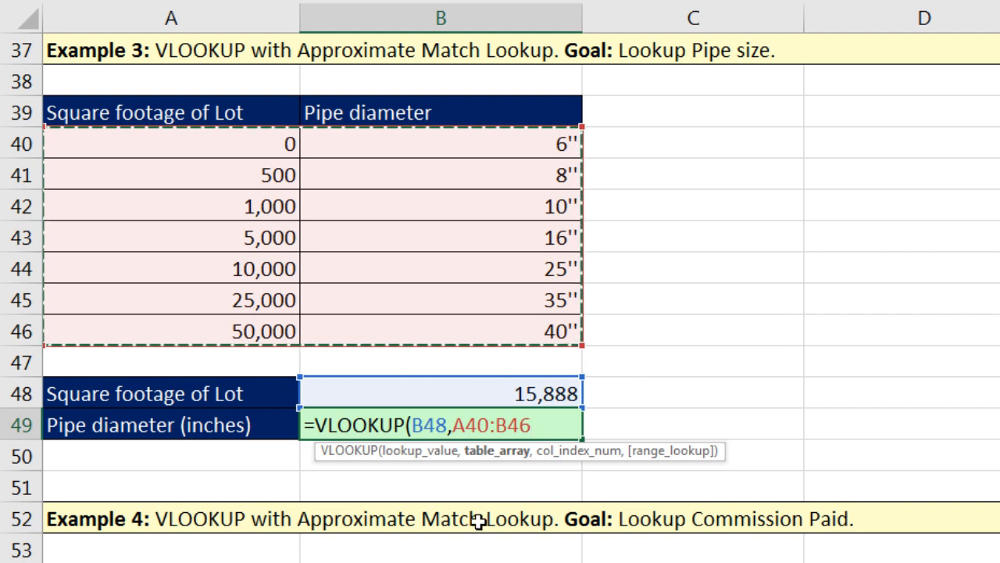
{"action": "type", "text": ","}
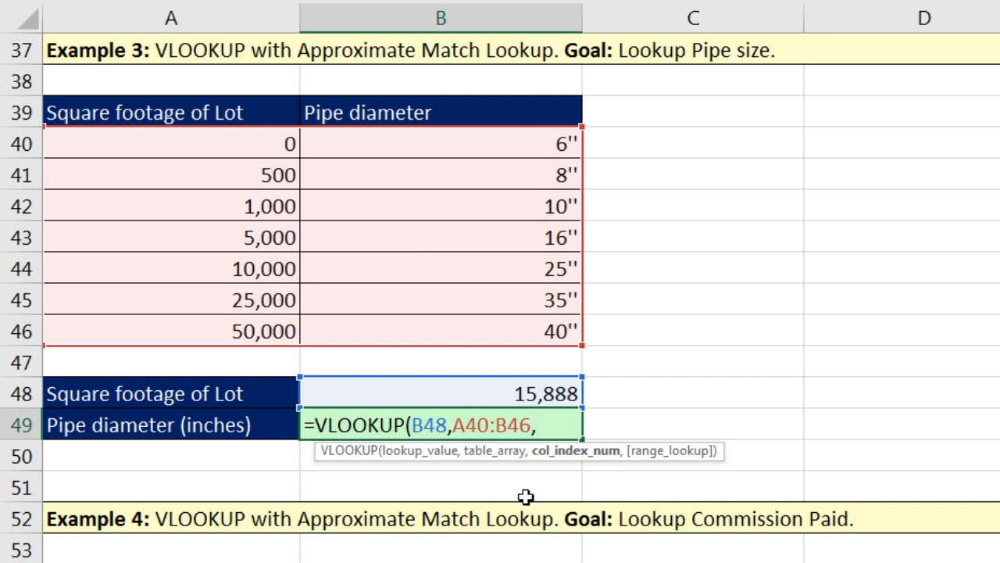
{"action": "type", "text": "2,"}
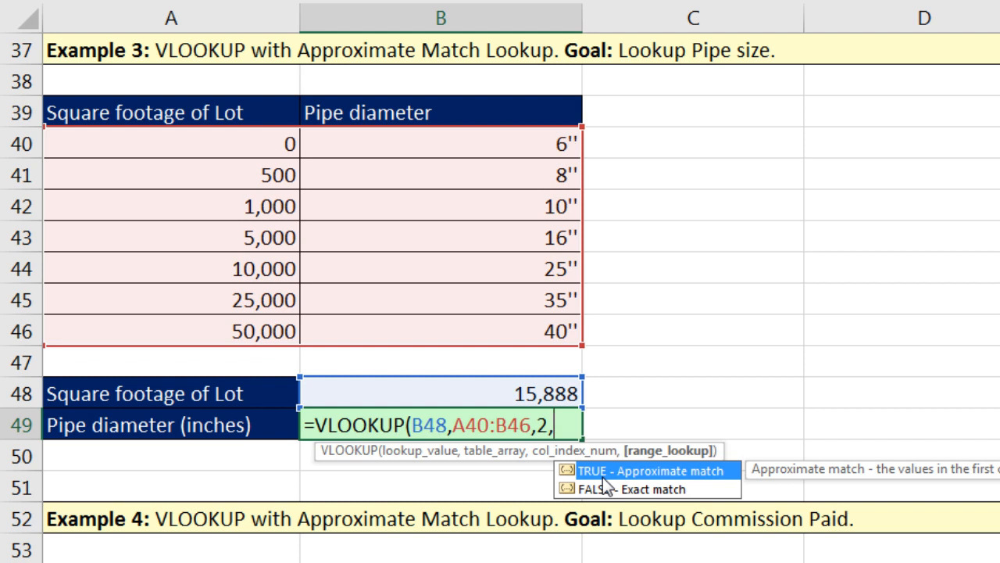
{"action": "key", "text": "BackSpace"}
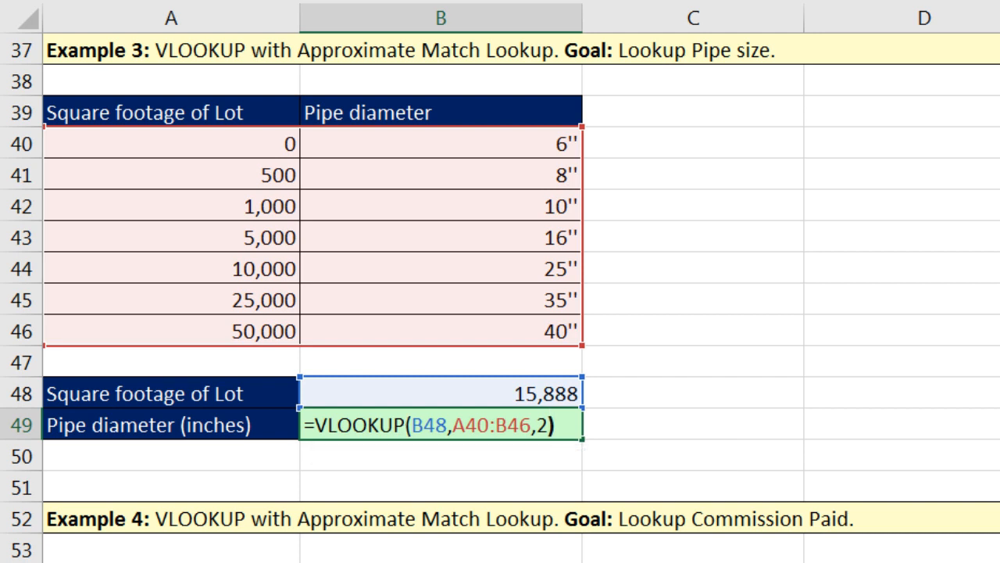
{"action": "key", "text": "ctrl+Return"}
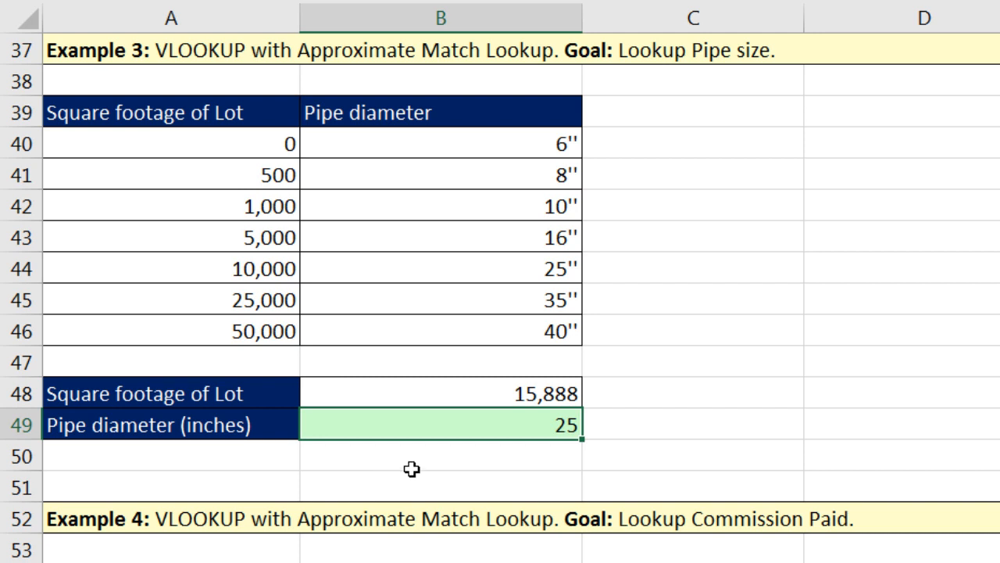
Test the pipe diameter lookup by setting the lot's square footage in B48 to 2500
{"action": "left_click", "coordinate": [458, 391]}
{"action": "type", "text": "2500"}
{"action": "key", "text": "ctrl+Return"}
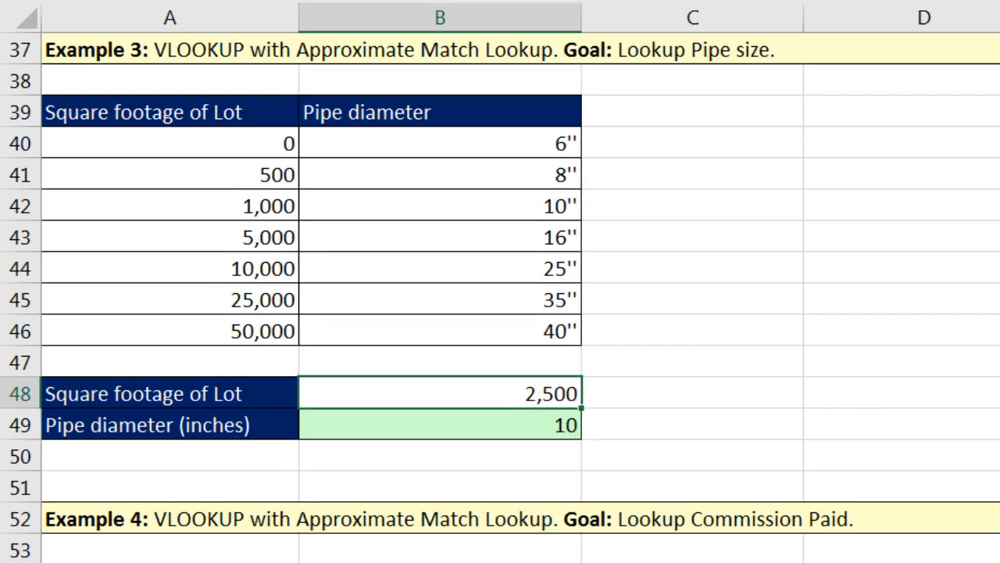
Review the lookup value, table and column arguments of the VLOOKUP formula in B49 without editing it
{"action": "left_click", "coordinate": [557, 419]}
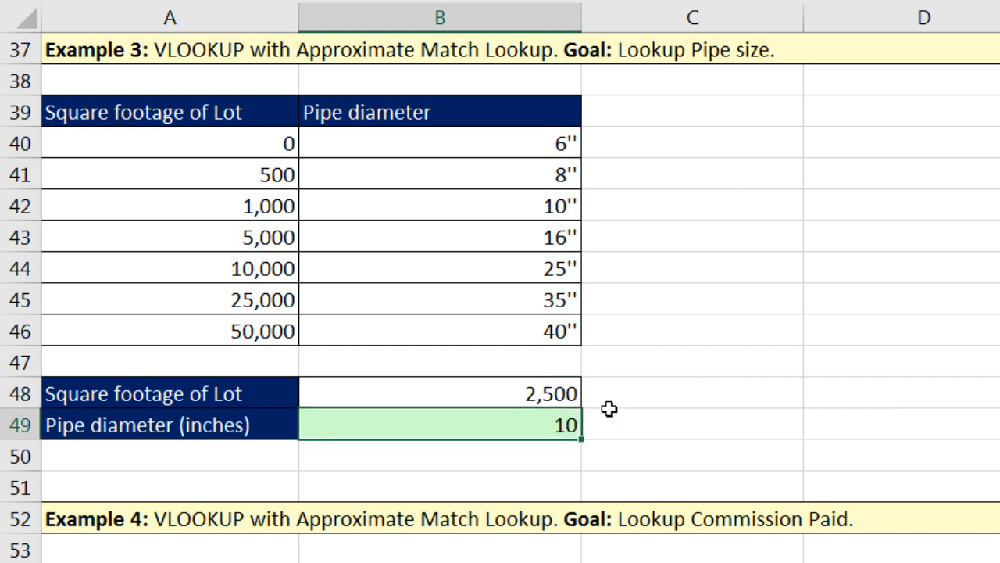
{"action": "double_click", "coordinate": [531, 425]}
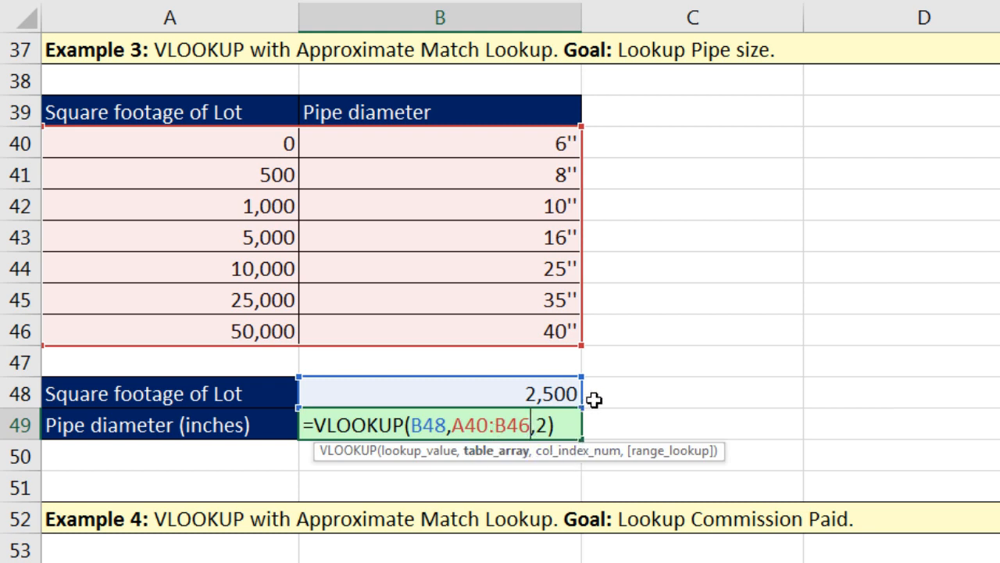
{"action": "double_click", "coordinate": [434, 425]}
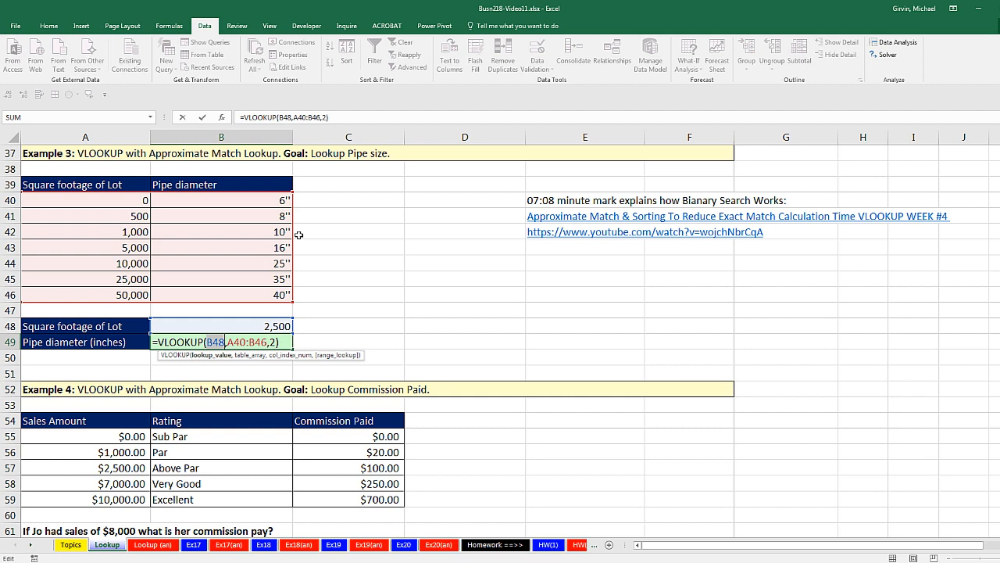
{"action": "key", "text": "ctrl+Return"}
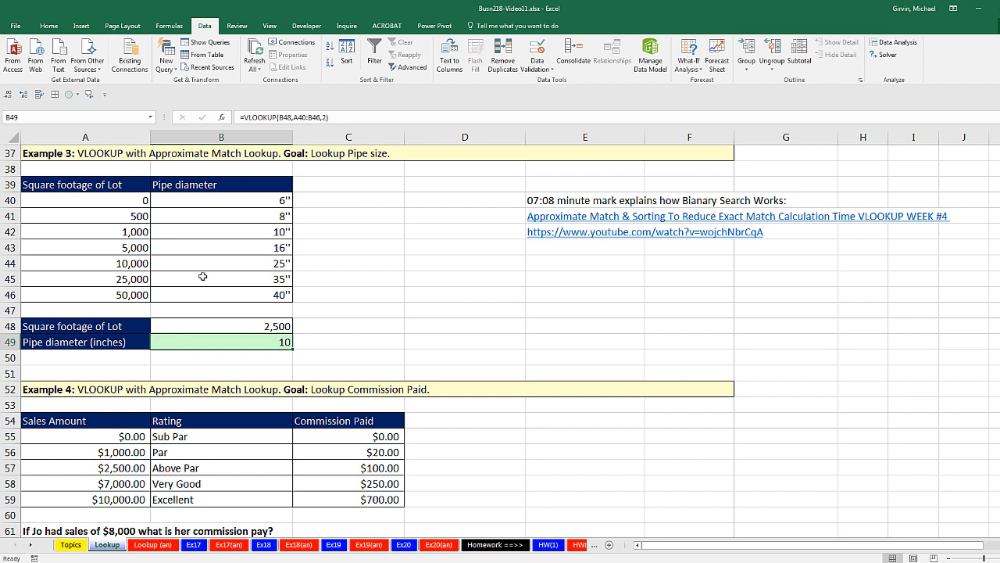
{"action": "double_click", "coordinate": [284, 342]}
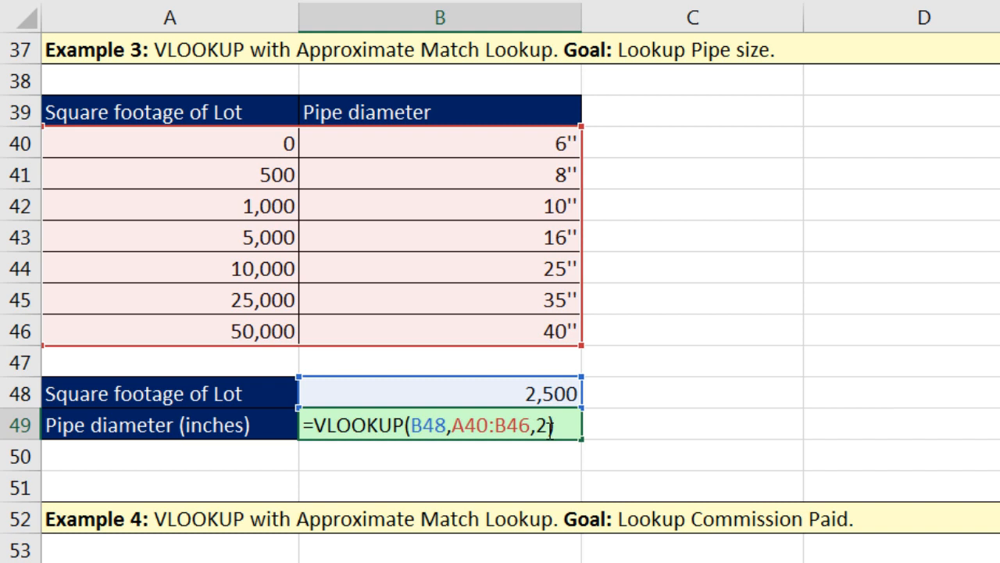
{"action": "left_click", "coordinate": [550, 429]}
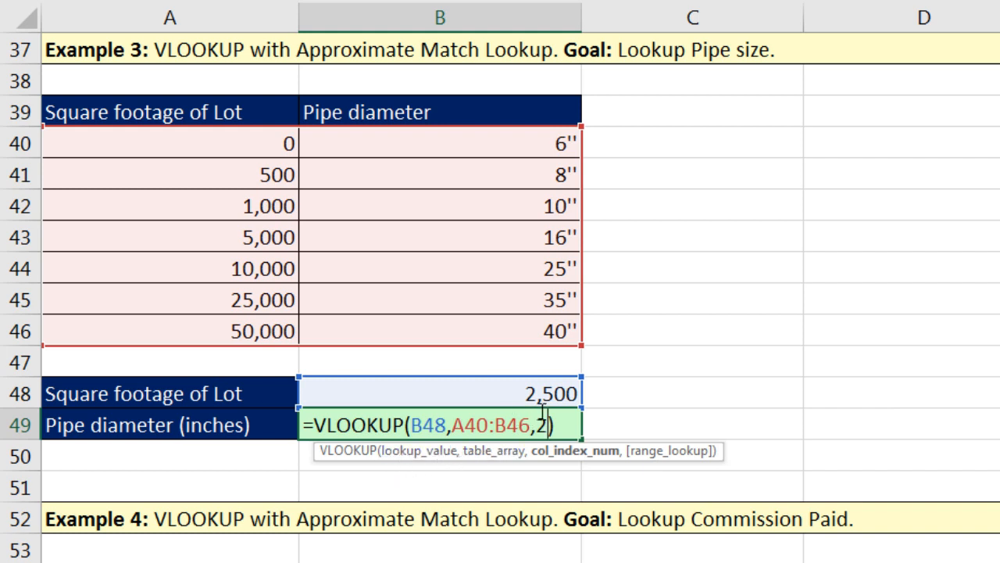
{"action": "key", "text": "ctrl+Return"}
Set the lot's square footage in B48 to 75000
{"action": "left_click", "coordinate": [508, 396]}
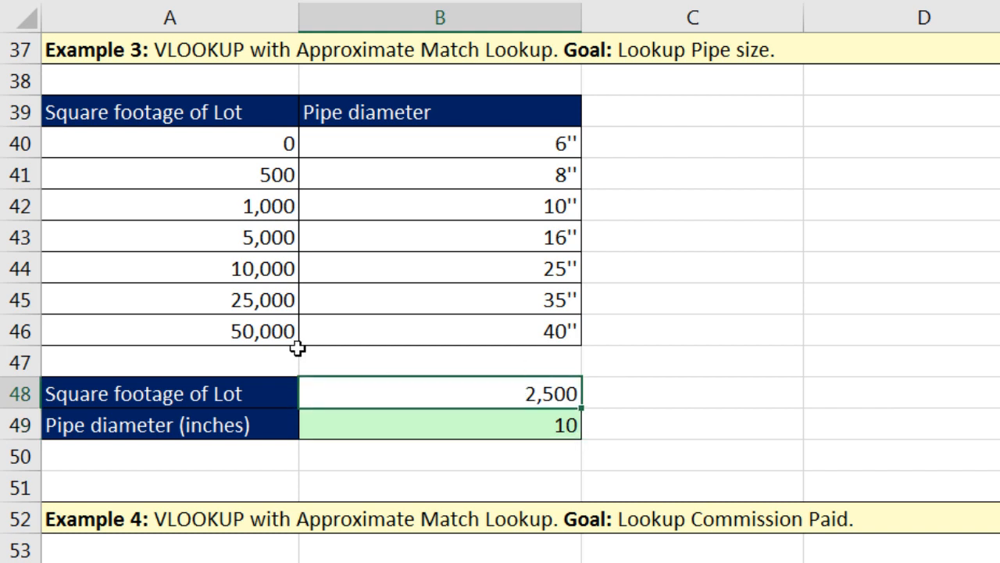
{"action": "type", "text": "75000"}
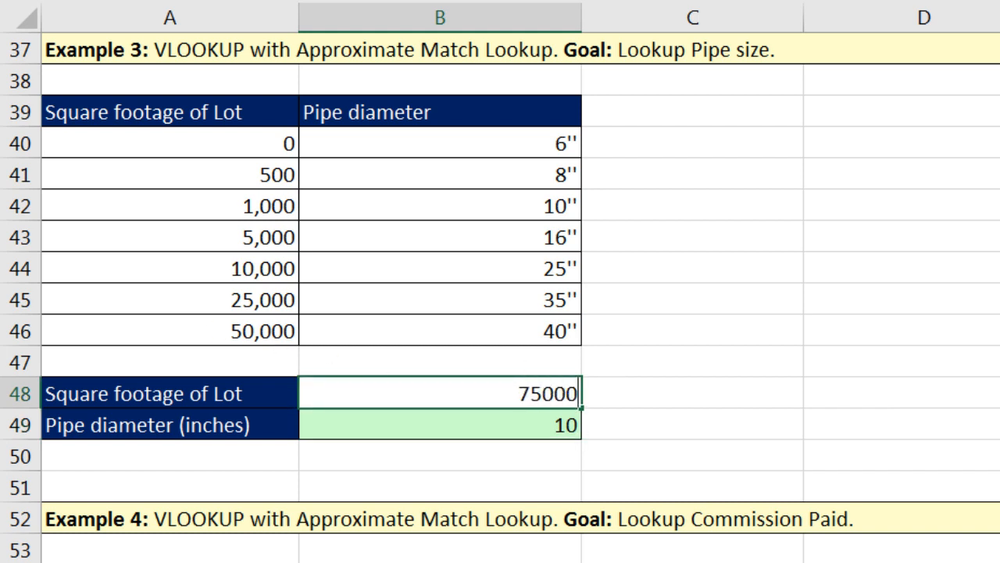
{"action": "key", "text": "ctrl+Return"}
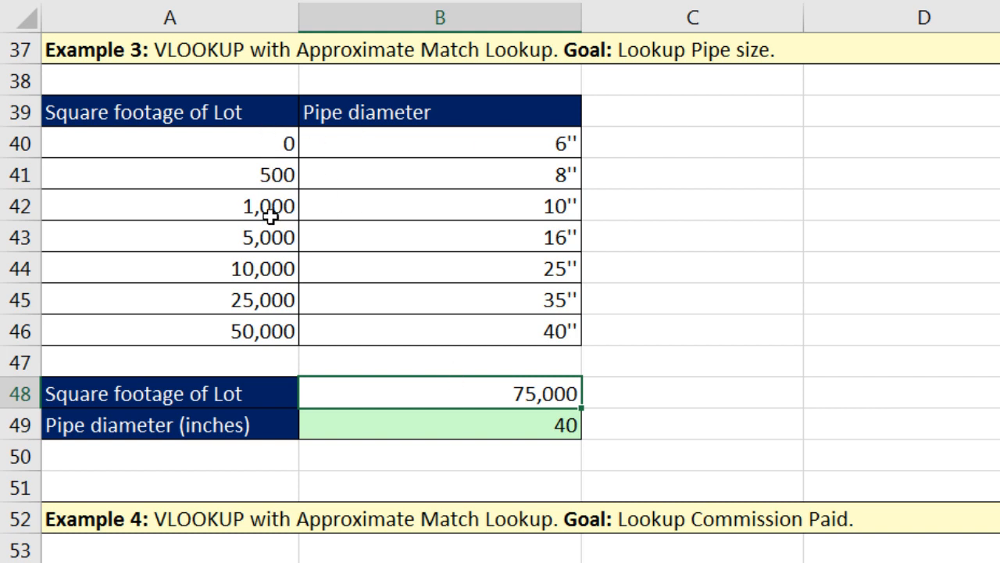
Test the pipe diameter lookup with a negative square footage by setting B48 to -2
{"action": "left_click_drag", "start_coordinate": [225, 338], "coordinate": [454, 315]}
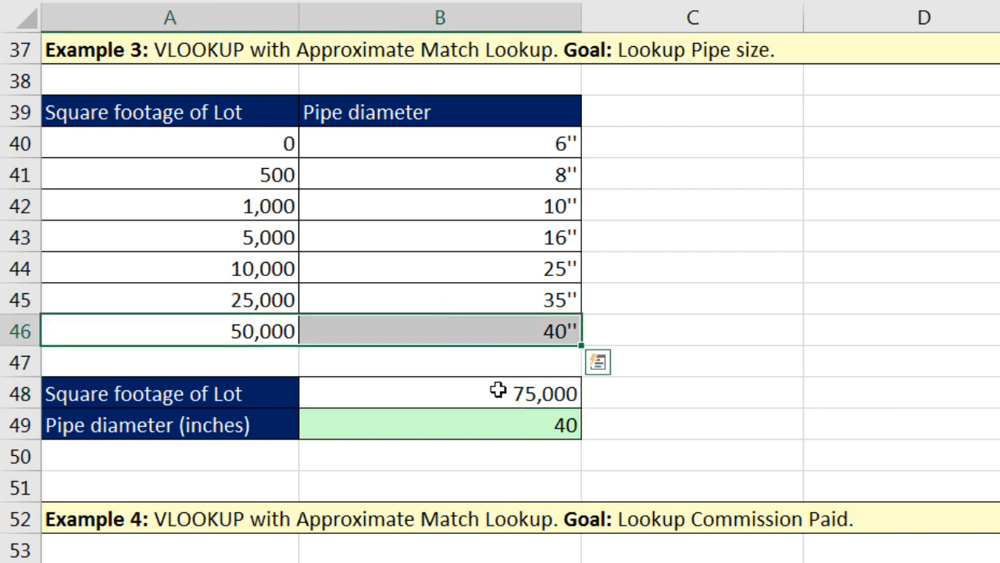
{"action": "left_click", "coordinate": [449, 392]}
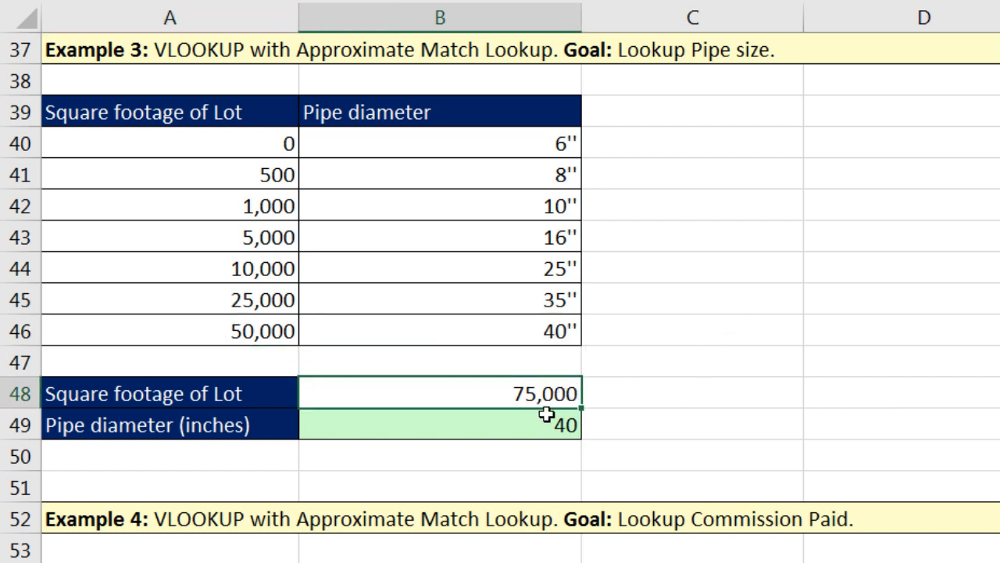
{"action": "type", "text": "-2"}
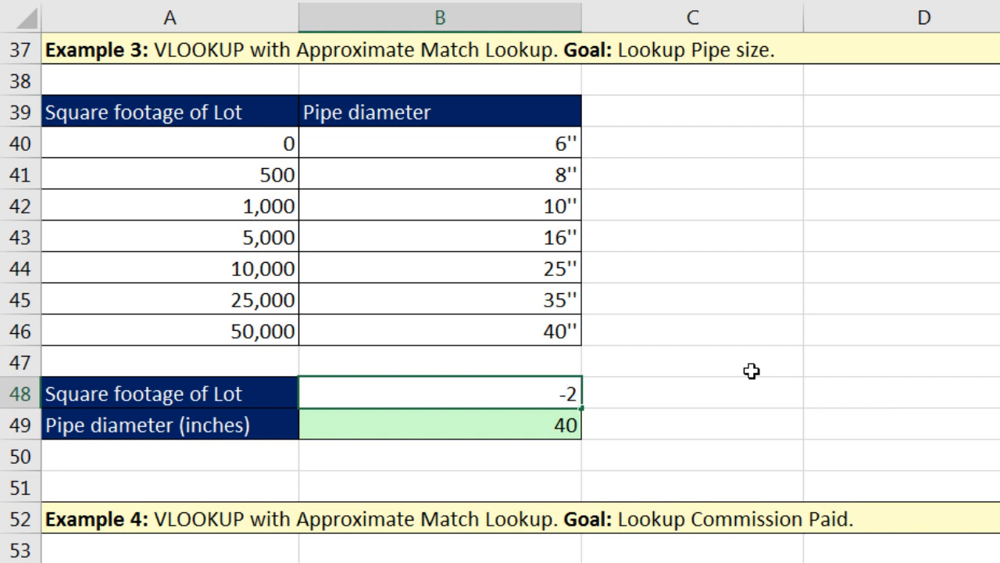
{"action": "key", "text": "Return"}
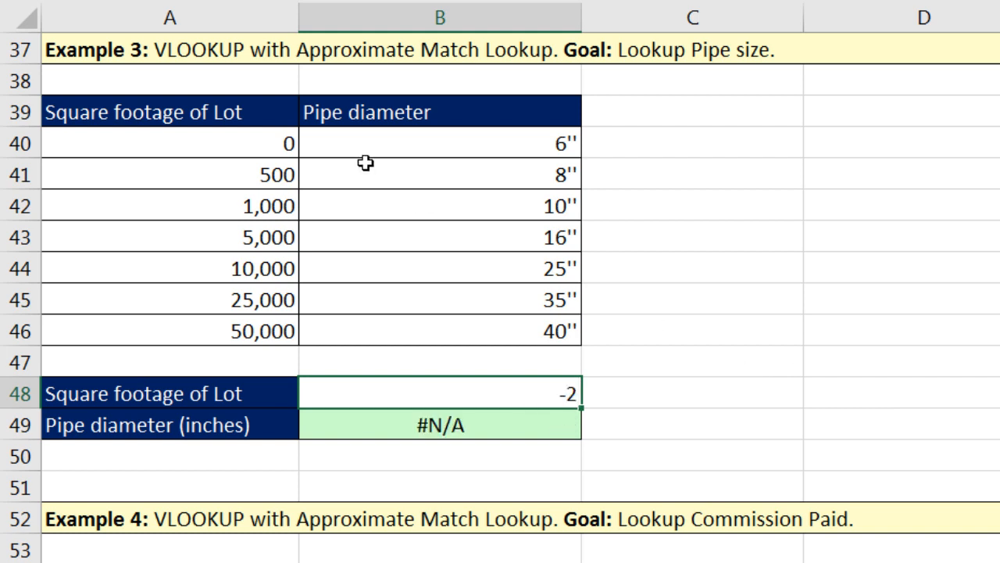
Set the lot's square footage in B48 to 2500
{"action": "left_click", "coordinate": [267, 147]}
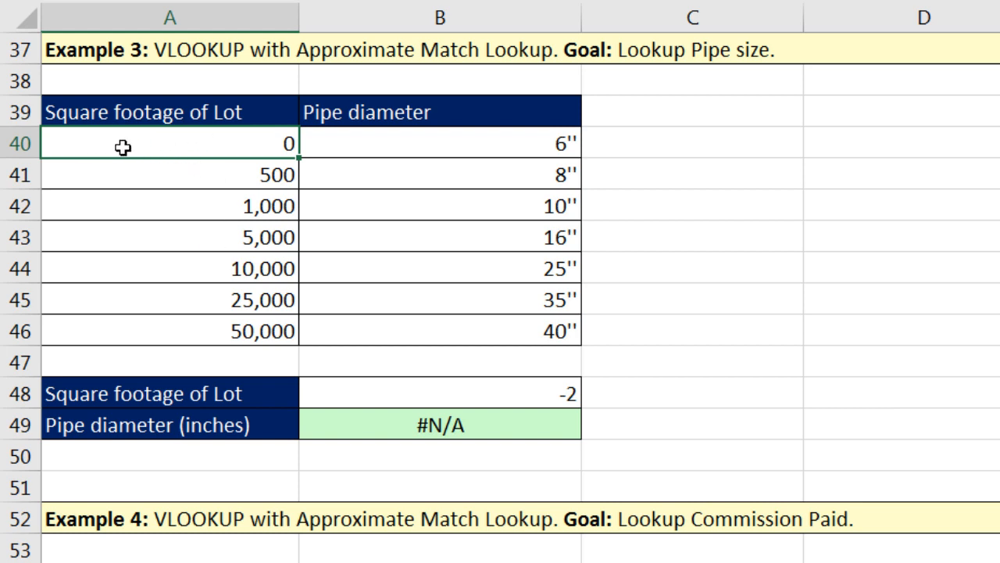
{"action": "left_click", "coordinate": [505, 394]}
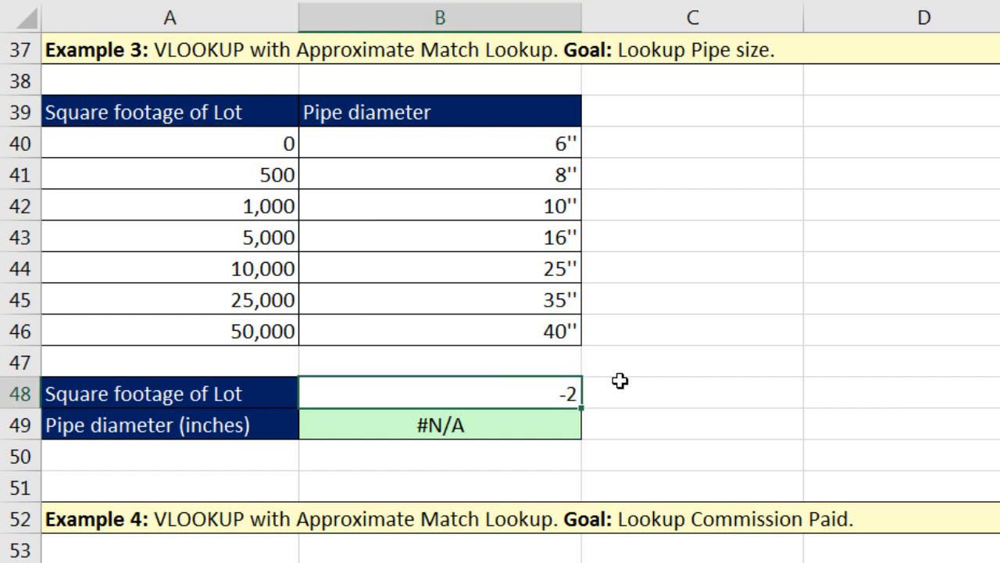
{"action": "type", "text": "2500"}
{"action": "key", "text": "ctrl+Return"}
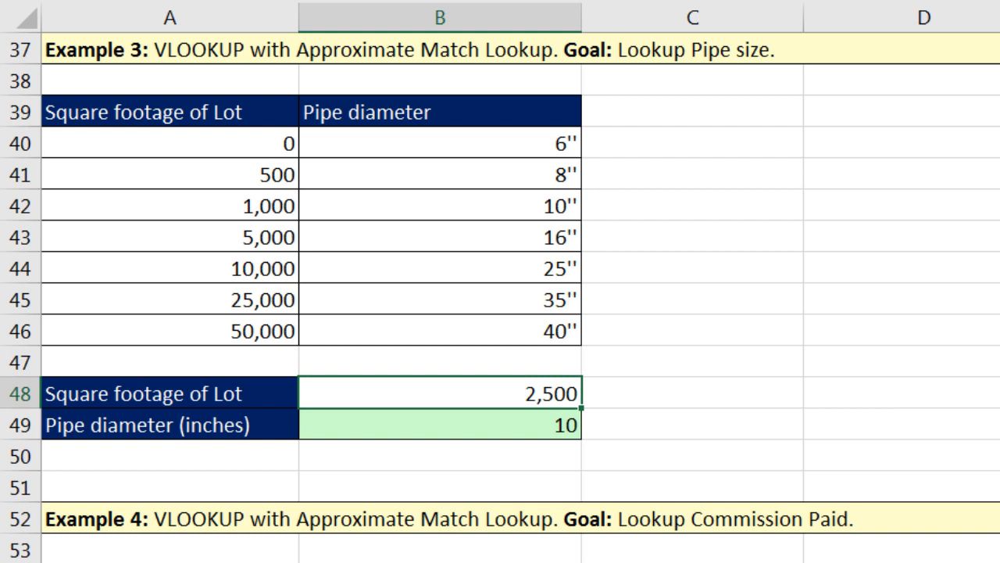
Enter =VLOOKUP(B63,A55:C59,3) in C63 to look up the commission paid with approximate match
{"action": "scroll", "coordinate": [500, 297], "scroll_direction": "down", "scroll_amount": 5}
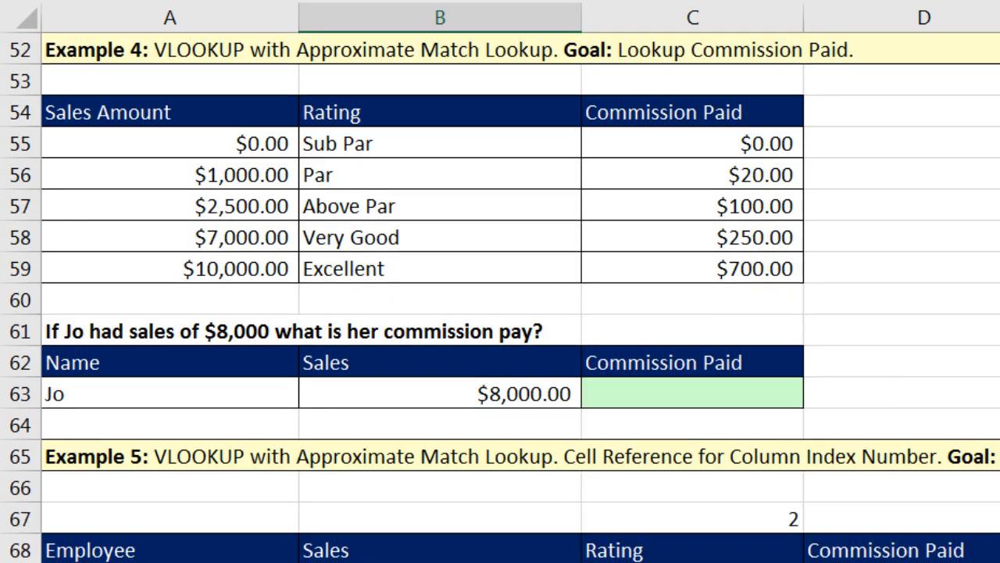
{"action": "left_click", "coordinate": [124, 386]}
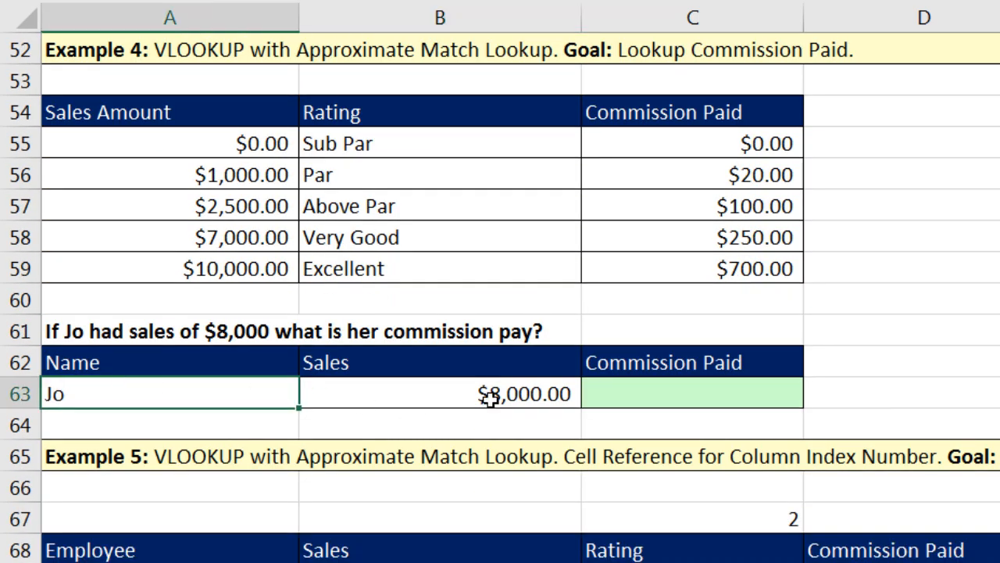
{"action": "left_click", "coordinate": [488, 401]}
{"action": "left_click", "coordinate": [662, 396]}
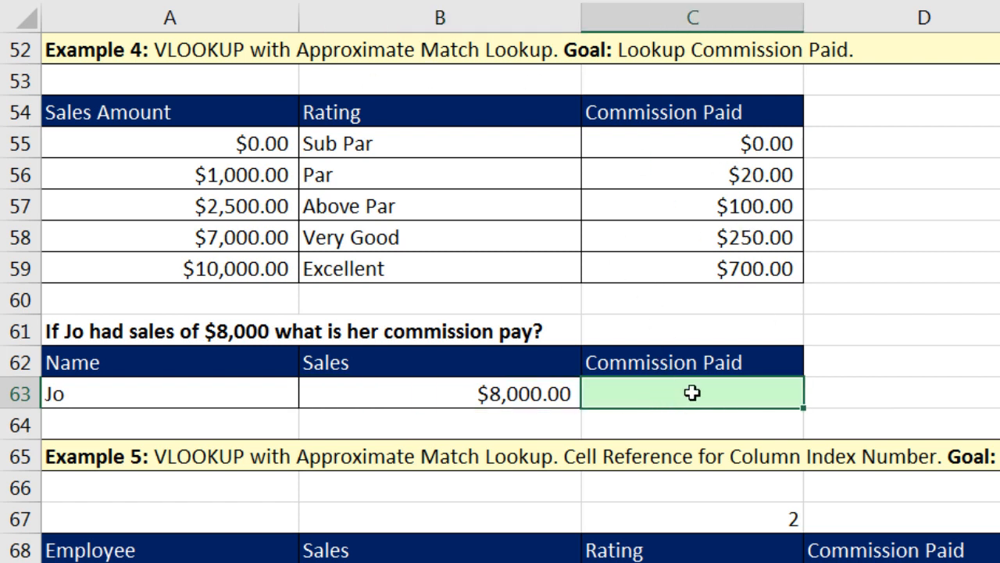
{"action": "type", "text": "=vl"}
{"action": "key", "text": "Tab"}
{"action": "key", "text": "Left"}
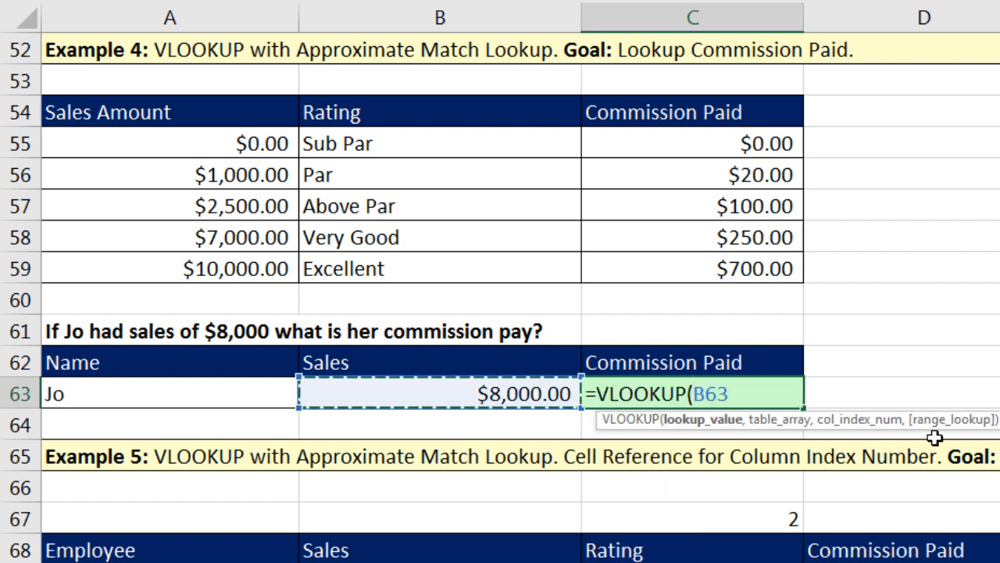
{"action": "type", "text": ","}
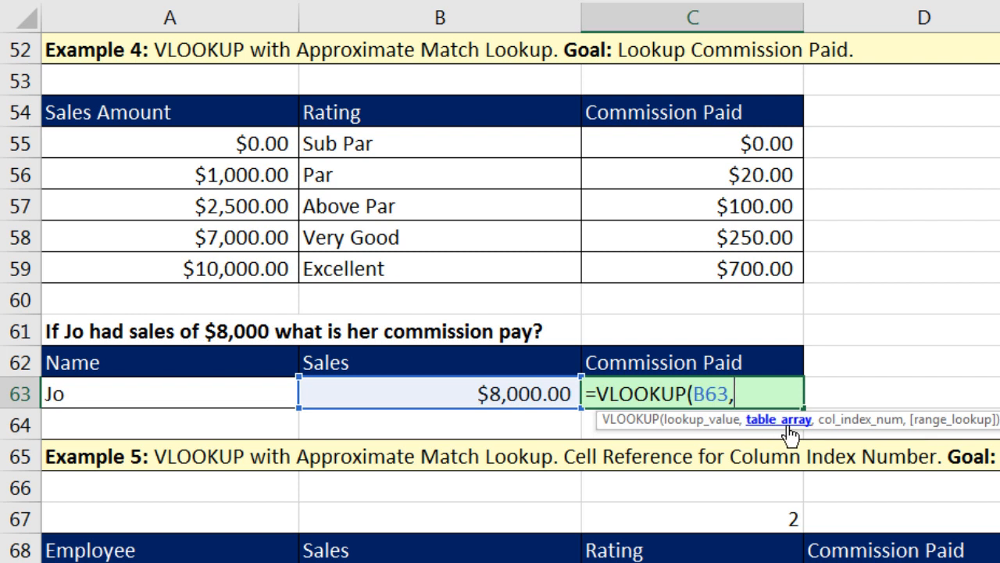
{"action": "left_click_drag", "start_coordinate": [215, 148], "coordinate": [785, 268]}
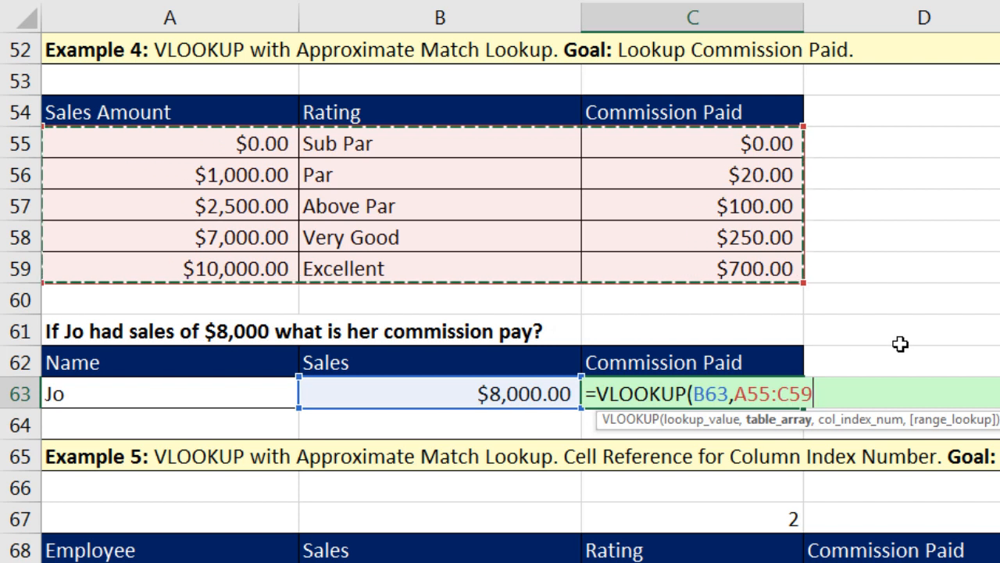
{"action": "type", "text": ","}
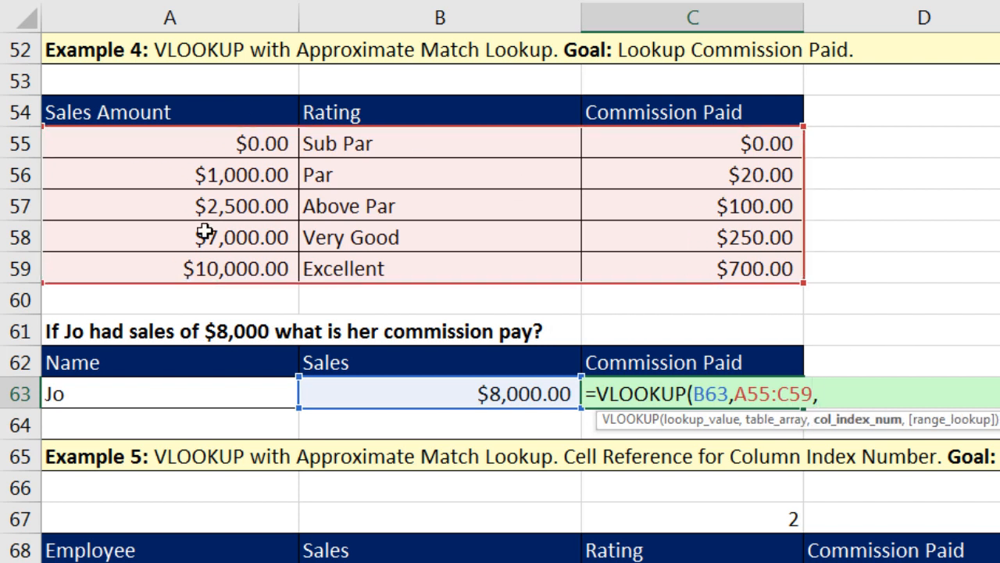
{"action": "type", "text": "3)"}
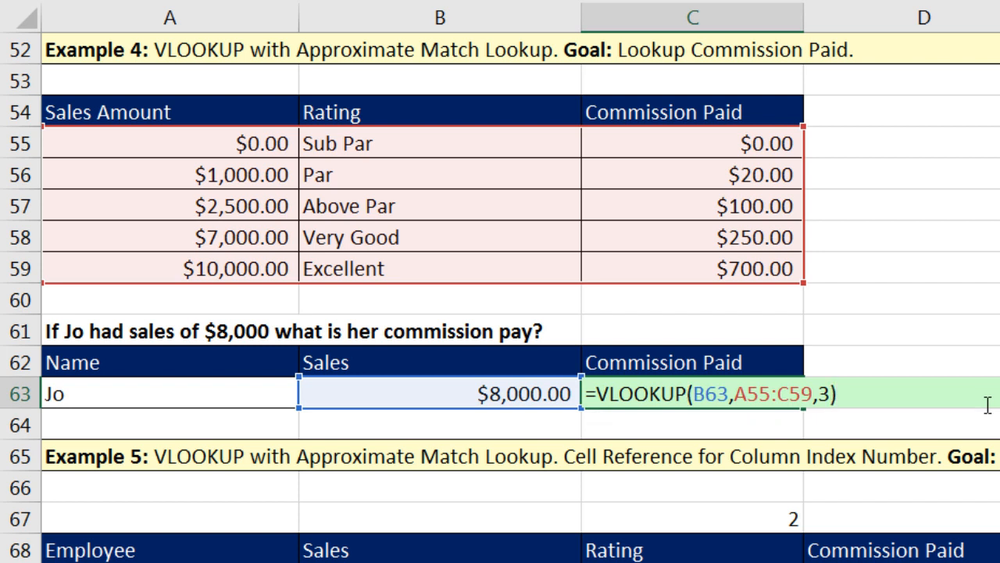
{"action": "key", "text": "ctrl+Return"}
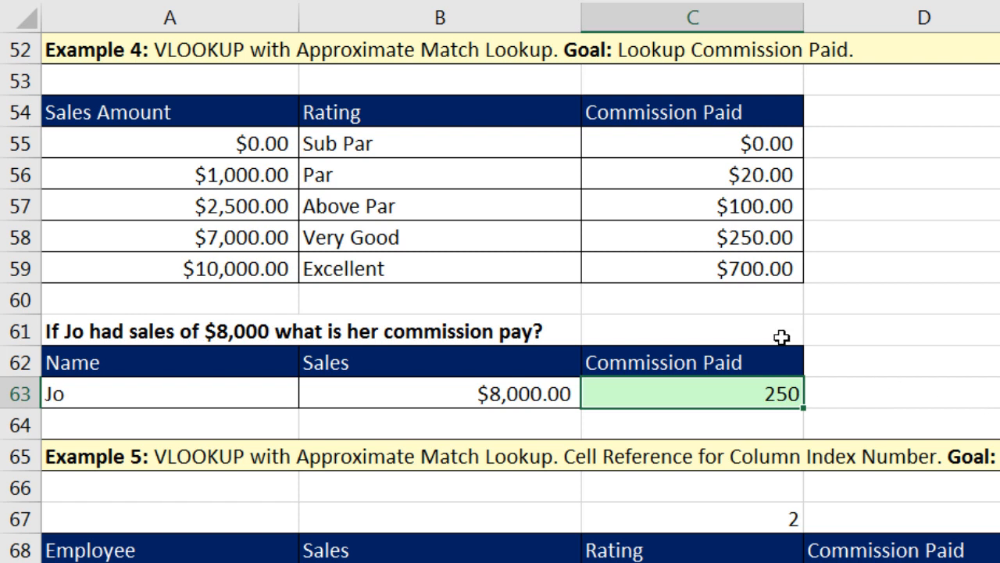
Test the commission lookup by setting the sales amount in B63 to 6999.99
{"action": "left_click", "coordinate": [545, 393]}
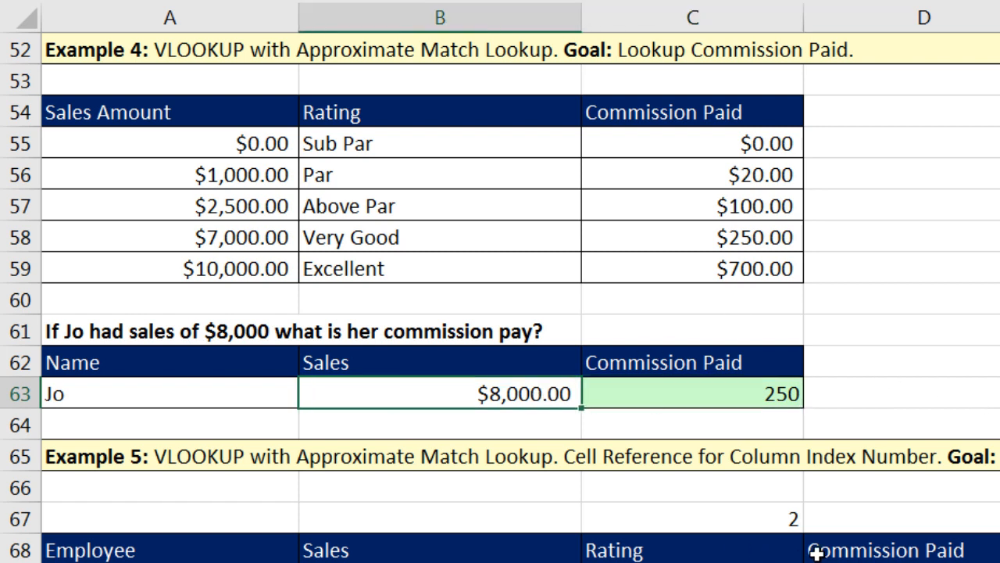
{"action": "type", "text": "6"}
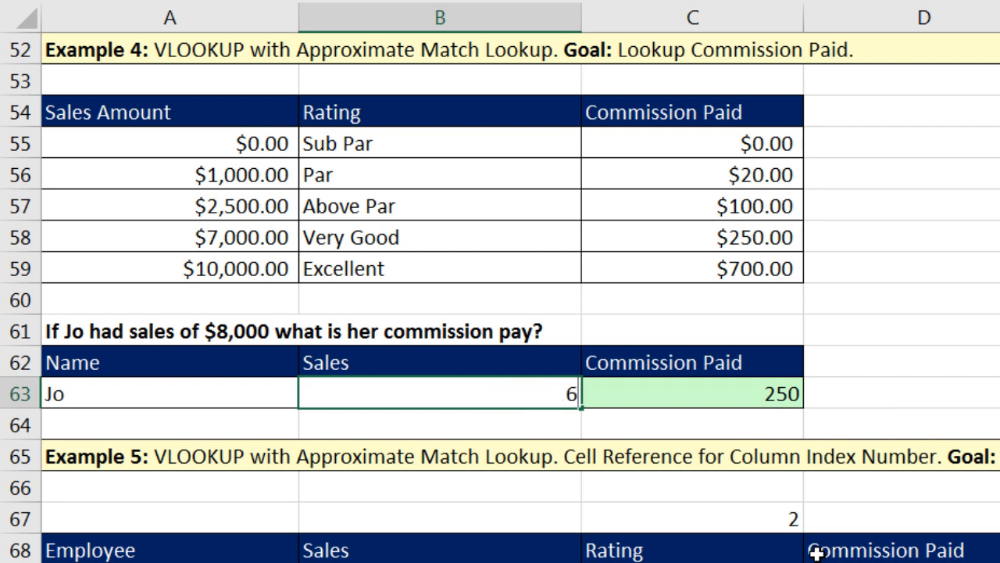
{"action": "type", "text": "999.99"}
{"action": "key", "text": "Return"}
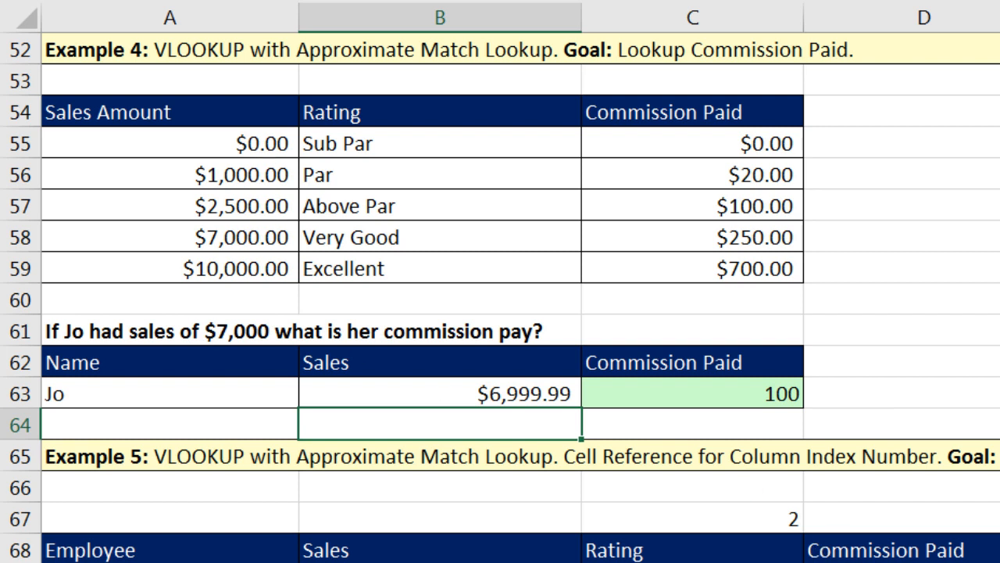
Examine Example 5's employee sales, empty Rating and Commission Paid cells, commission lookup table, and the column index numbers in C67 and D67
{"action": "scroll", "coordinate": [500, 297], "scroll_direction": "down", "scroll_amount": 4}
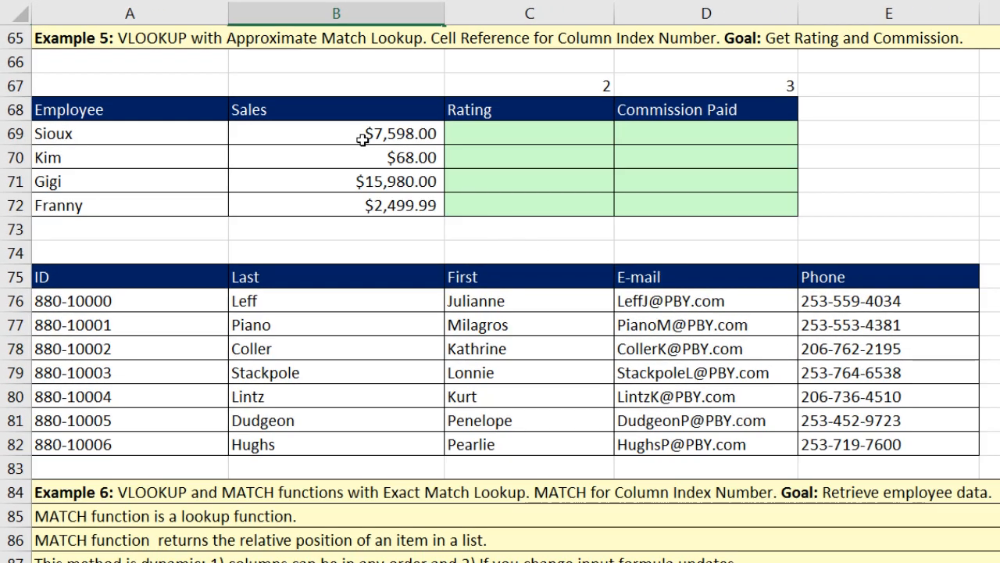
{"action": "left_click", "coordinate": [397, 170]}
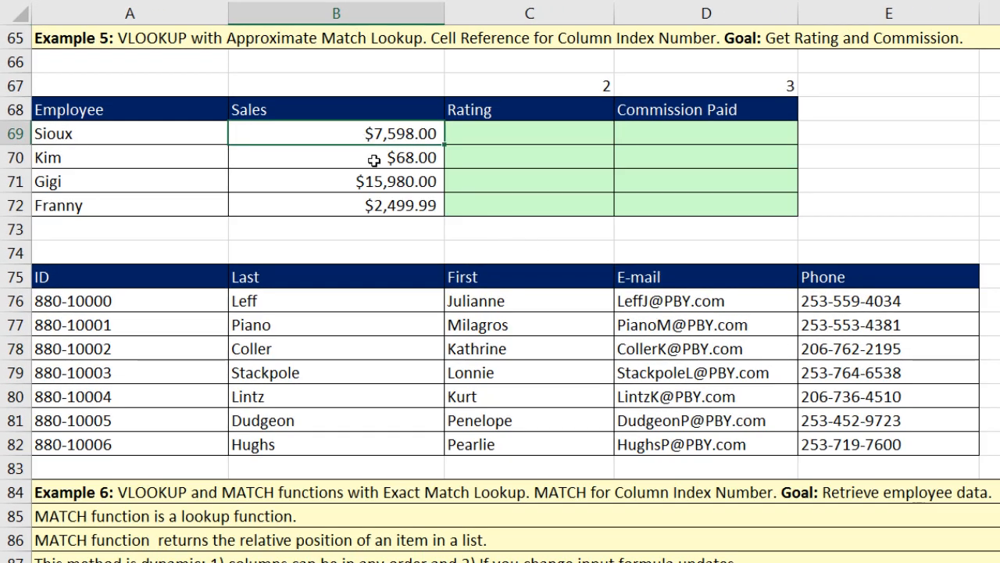
{"action": "left_click", "coordinate": [375, 159]}
{"action": "left_click", "coordinate": [385, 186]}
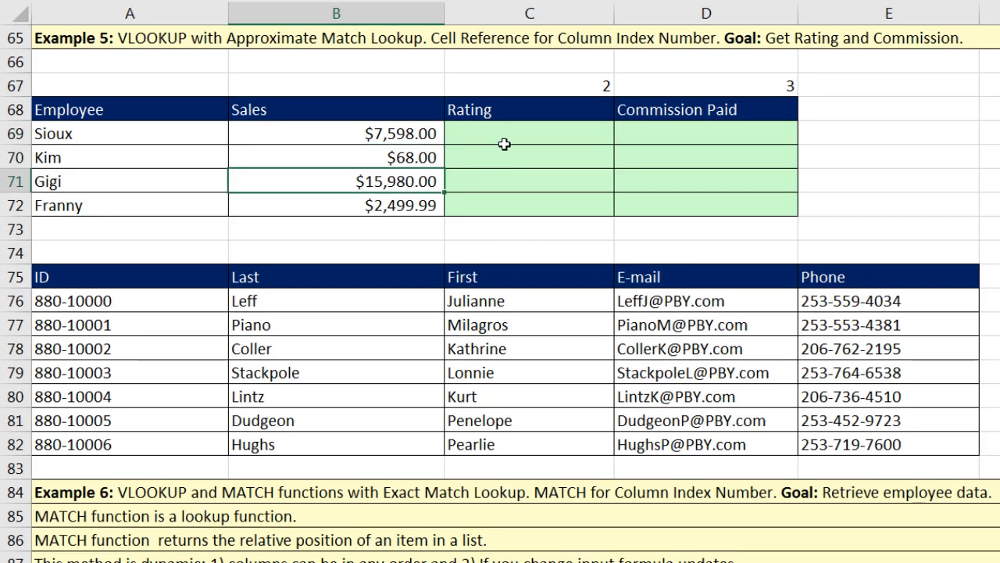
{"action": "left_click", "coordinate": [508, 148]}
{"action": "scroll", "coordinate": [614, 204], "scroll_direction": "up", "scroll_amount": 2}
{"action": "scroll", "coordinate": [615, 206], "scroll_direction": "up", "scroll_amount": 2}
{"action": "scroll", "coordinate": [549, 402], "scroll_direction": "down", "scroll_amount": 1}
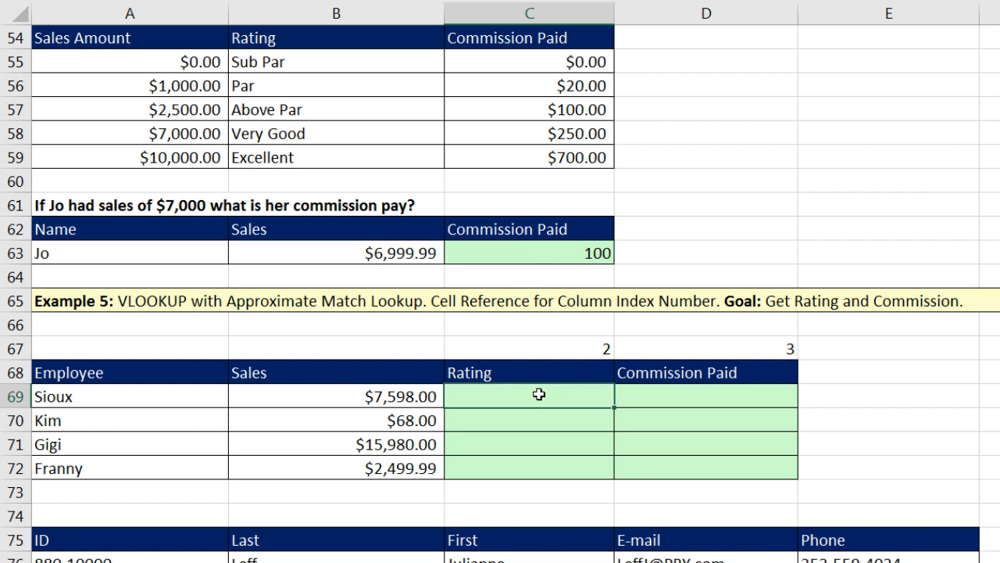
{"action": "left_click", "coordinate": [703, 399]}
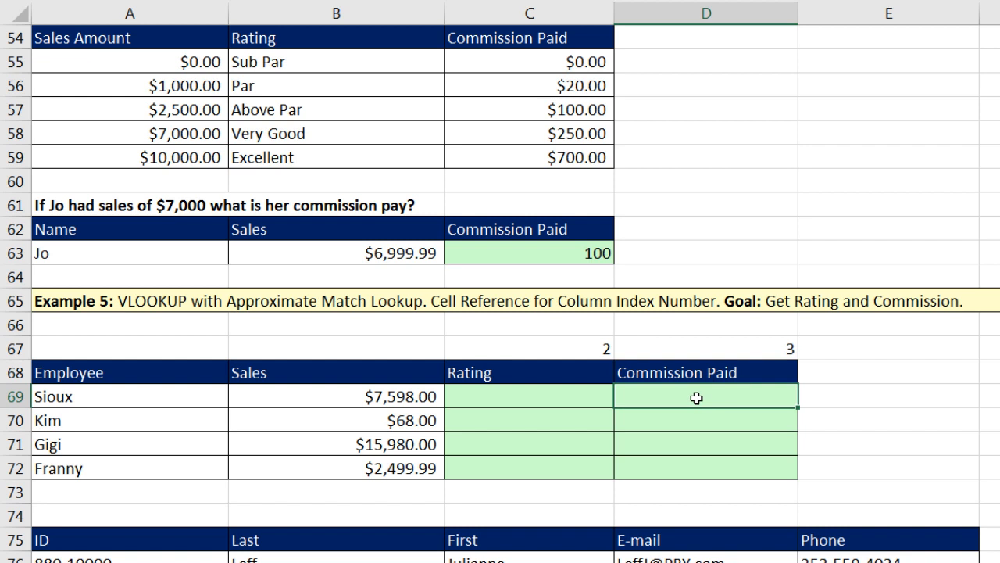
{"action": "left_click", "coordinate": [574, 349]}
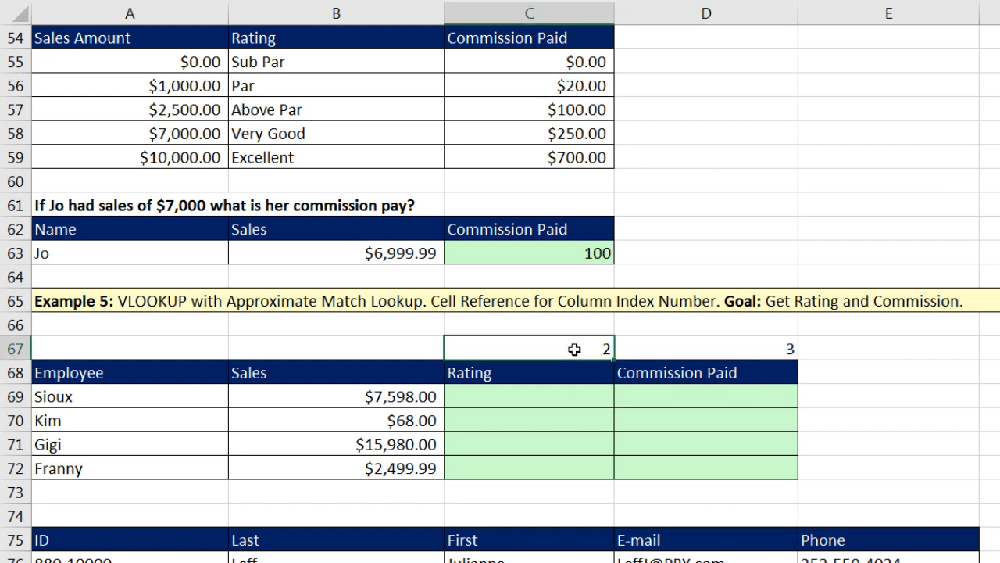
{"action": "left_click", "coordinate": [663, 354]}
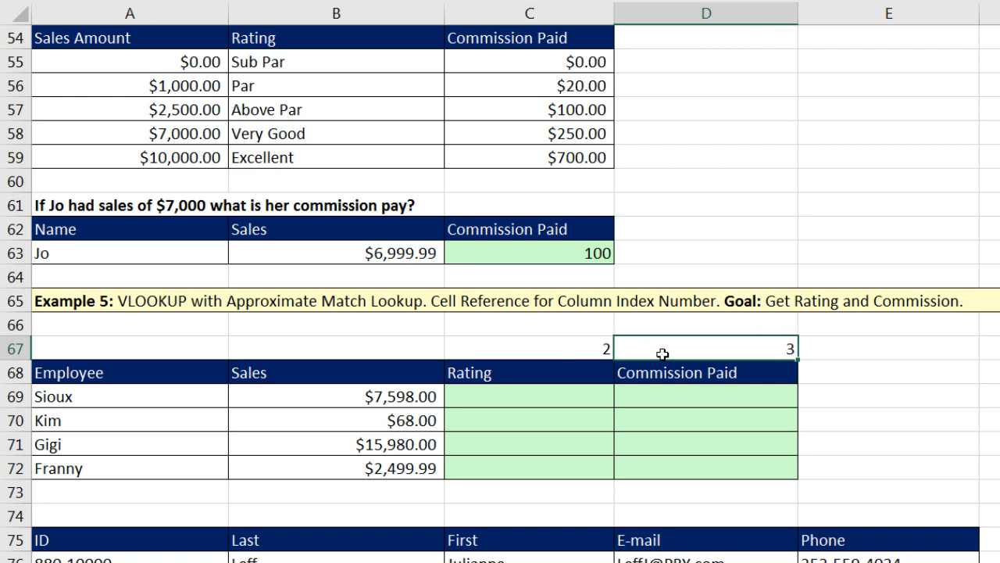
{"action": "left_click", "coordinate": [540, 399]}
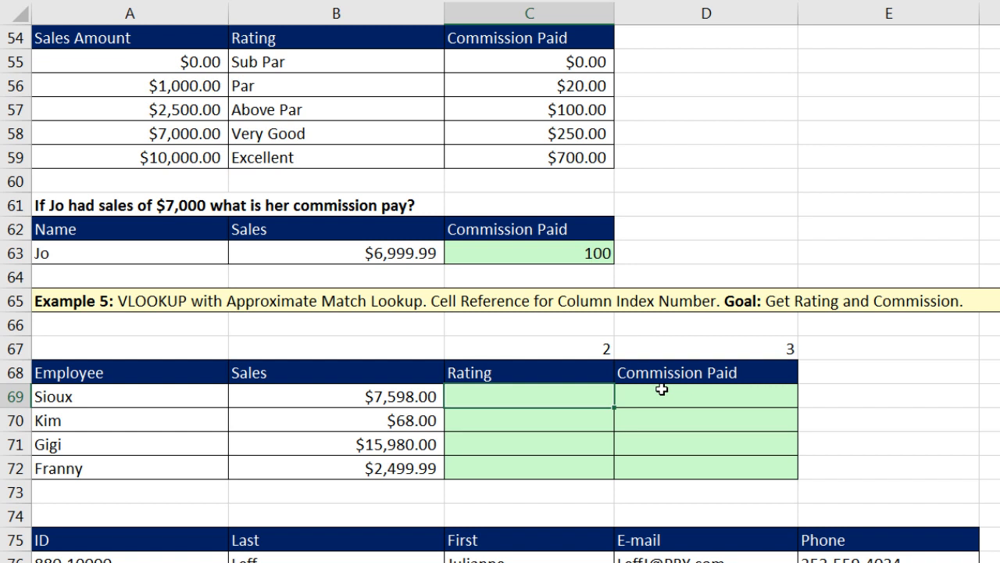
{"action": "left_click", "coordinate": [574, 347]}
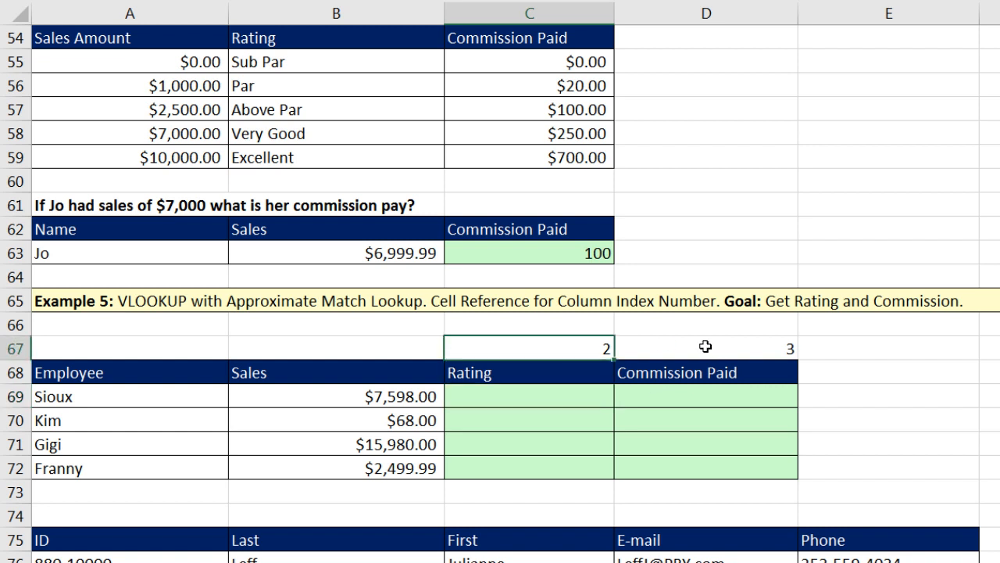
{"action": "left_click", "coordinate": [704, 346]}
Begin a VLOOKUP formula in C69 using $B69, with only the column locked, as the lookup value
{"action": "left_click", "coordinate": [575, 397]}
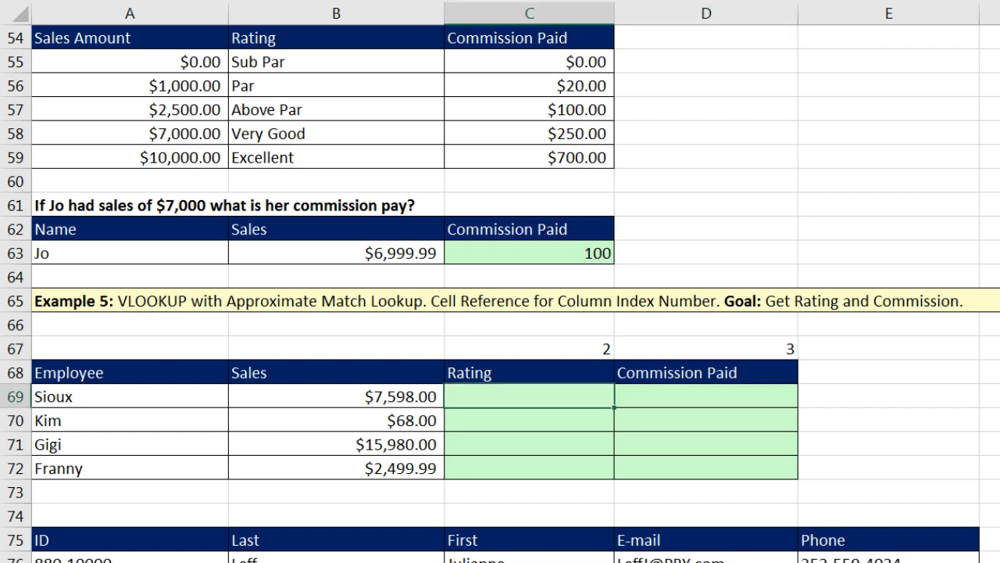
{"action": "type", "text": "=vl"}
{"action": "key", "text": "Tab"}
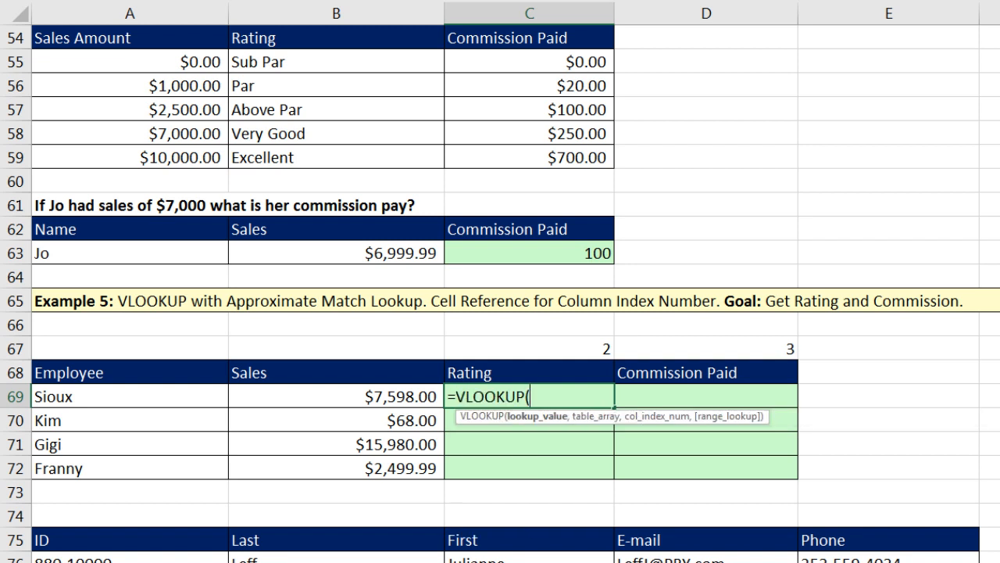
{"action": "key", "text": "Left"}
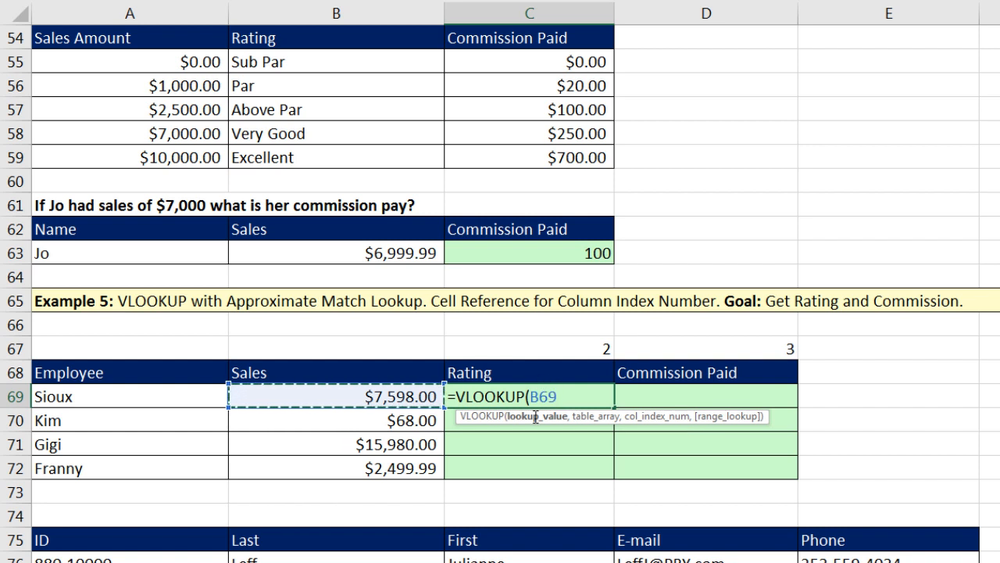
{"action": "key", "text": "F4"}
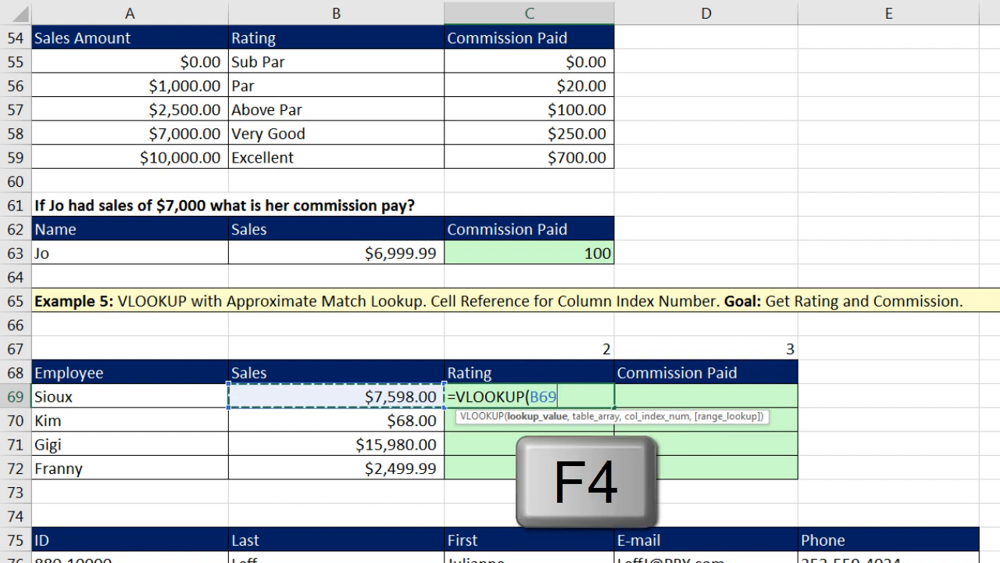
{"action": "key", "text": "F4"}
{"action": "key", "text": "F4"}
{"action": "key", "text": "F4"}
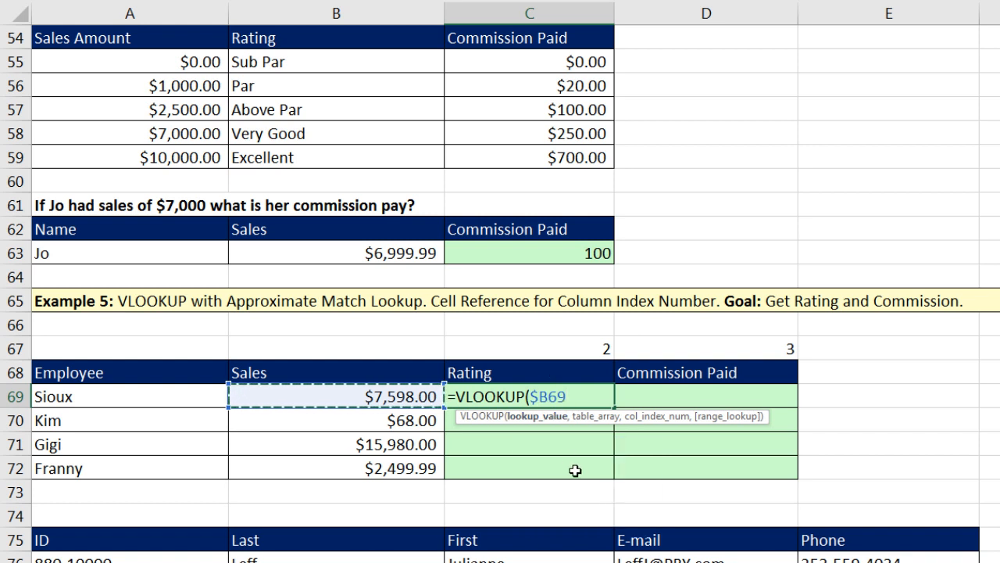
{"action": "type", "text": ","}
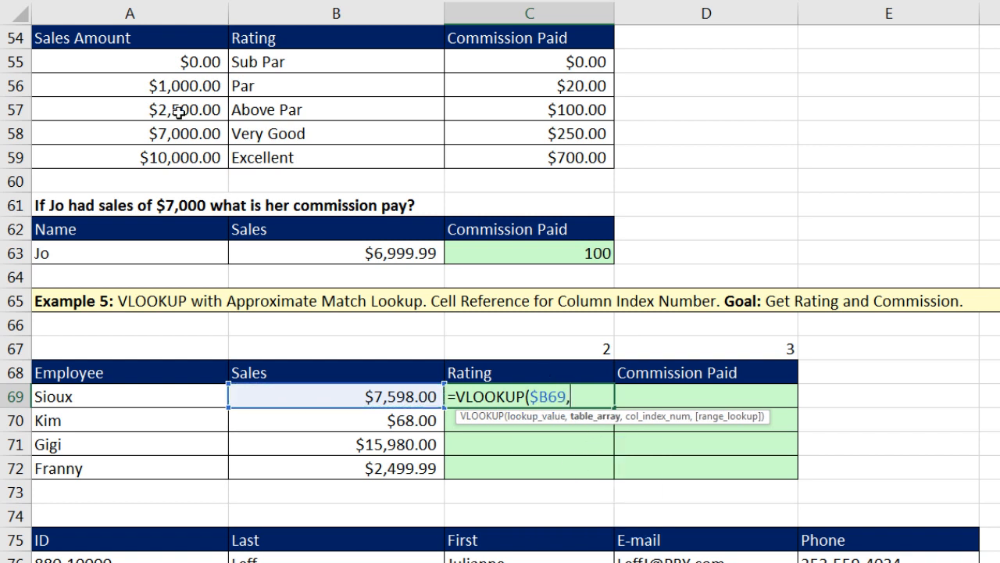
Complete the C69 VLOOKUP with the absolute table range $A$55:$C$59 and the row-locked column index reference C$67
{"action": "left_click_drag", "start_coordinate": [173, 62], "coordinate": [502, 152]}
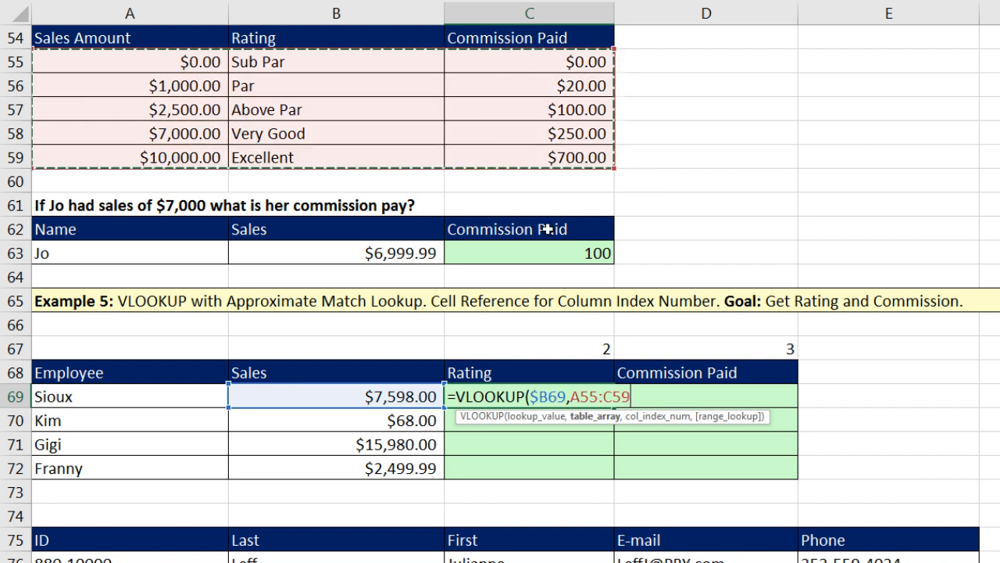
{"action": "key", "text": "F4"}
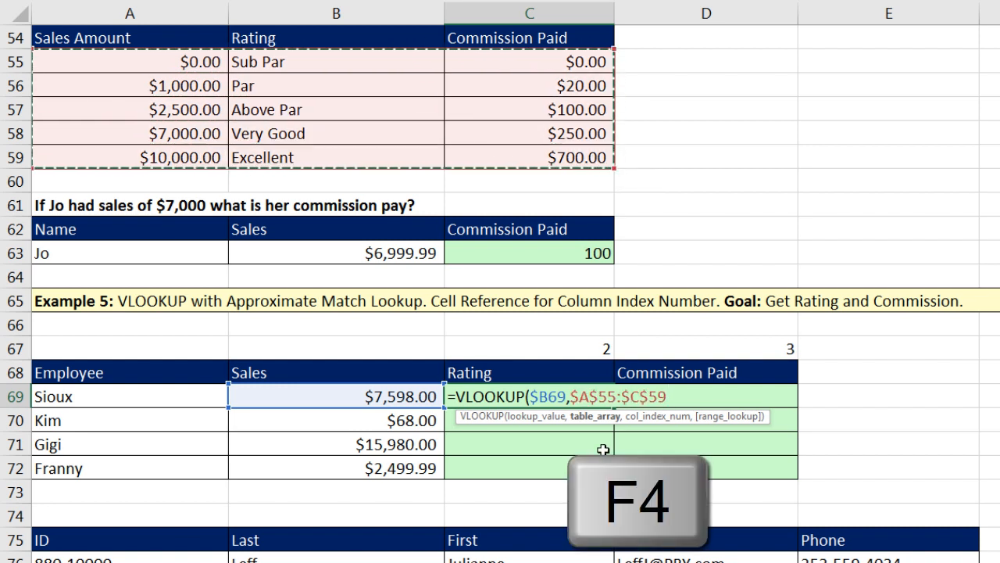
{"action": "type", "text": ","}
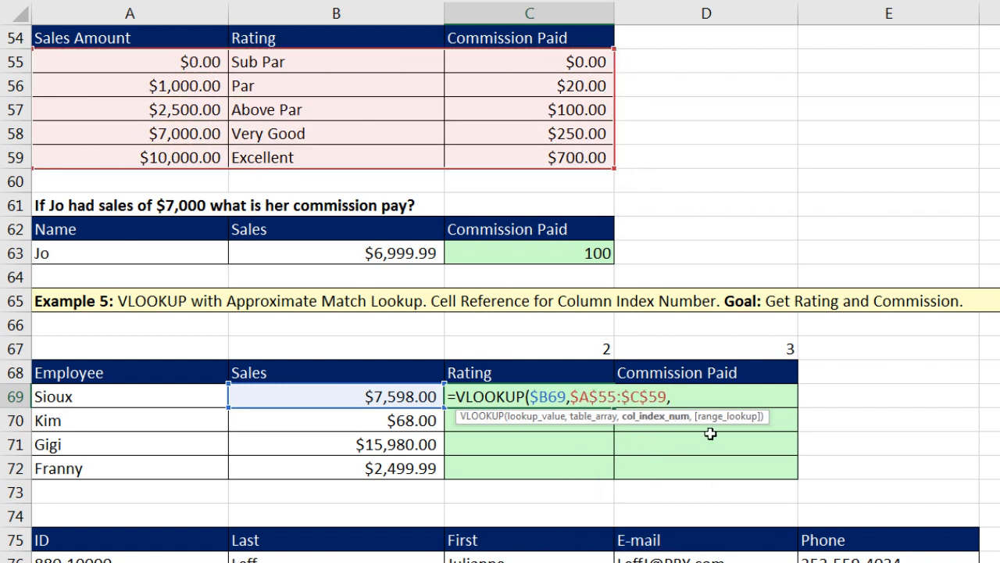
{"action": "left_click", "coordinate": [572, 353]}
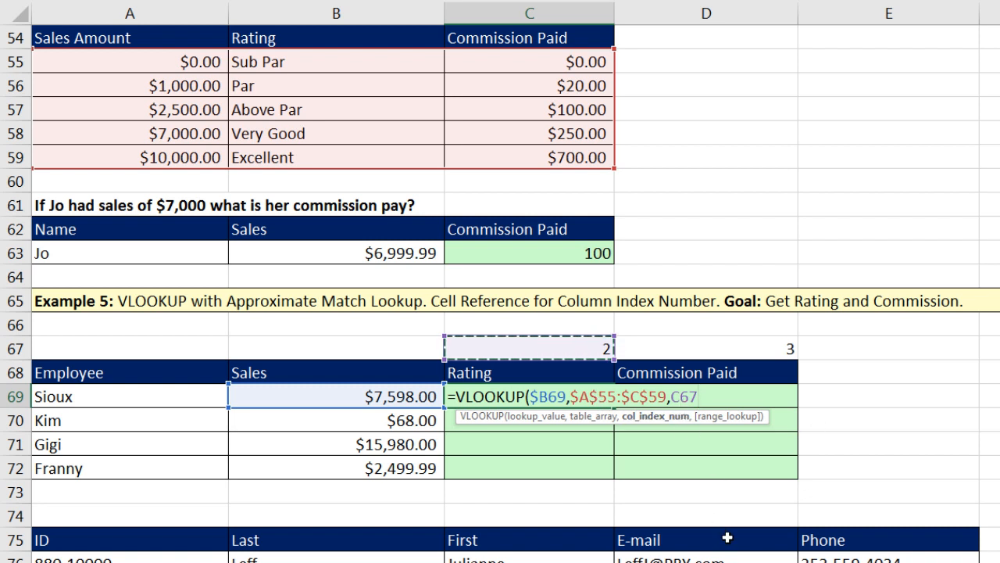
{"action": "key", "text": "F4"}
{"action": "key", "text": "F4"}
{"action": "key", "text": "F4"}
{"action": "key", "text": "ctrl+Return"}
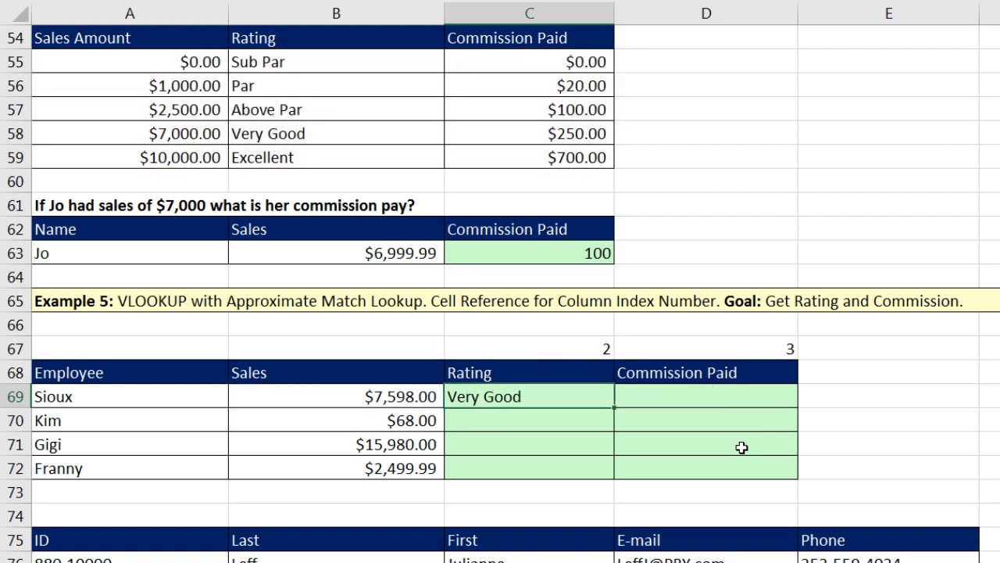
Fill the C69 lookup formula across to D69 and down through row 72, and check the cell references in D72
{"action": "left_click_drag", "start_coordinate": [615, 408], "coordinate": [785, 402]}
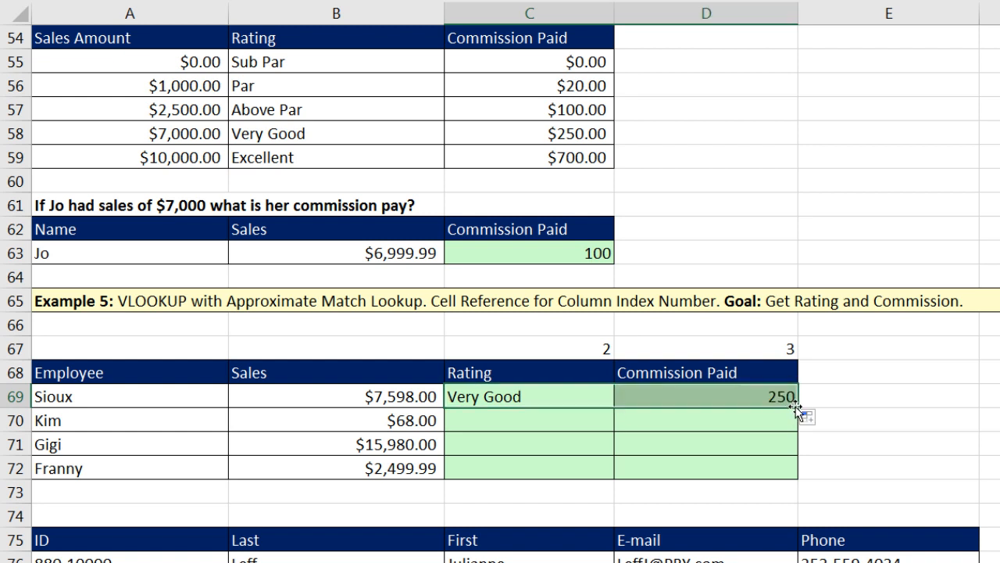
{"action": "double_click", "coordinate": [796, 407]}
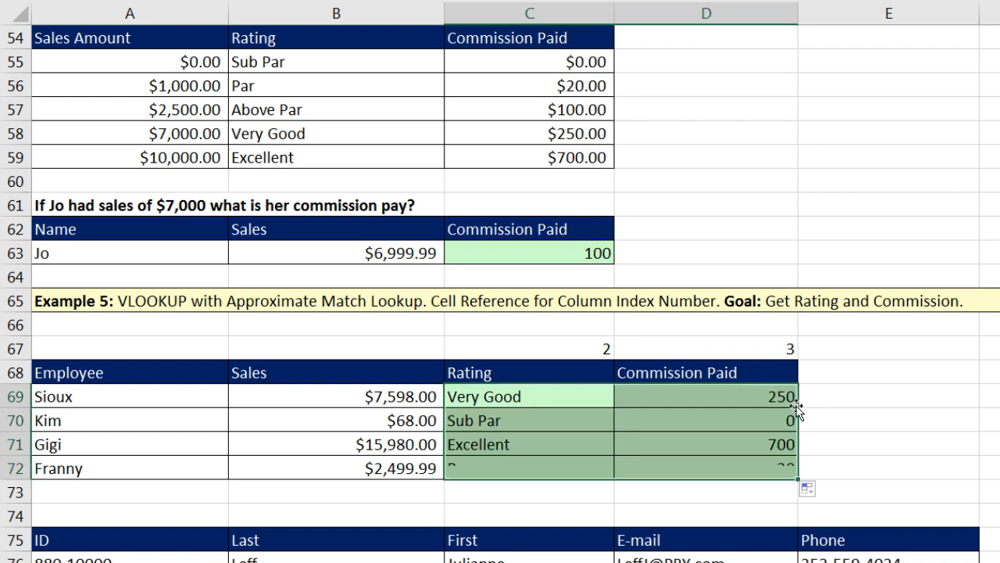
{"action": "left_click", "coordinate": [763, 470]}
{"action": "key", "text": "F2"}
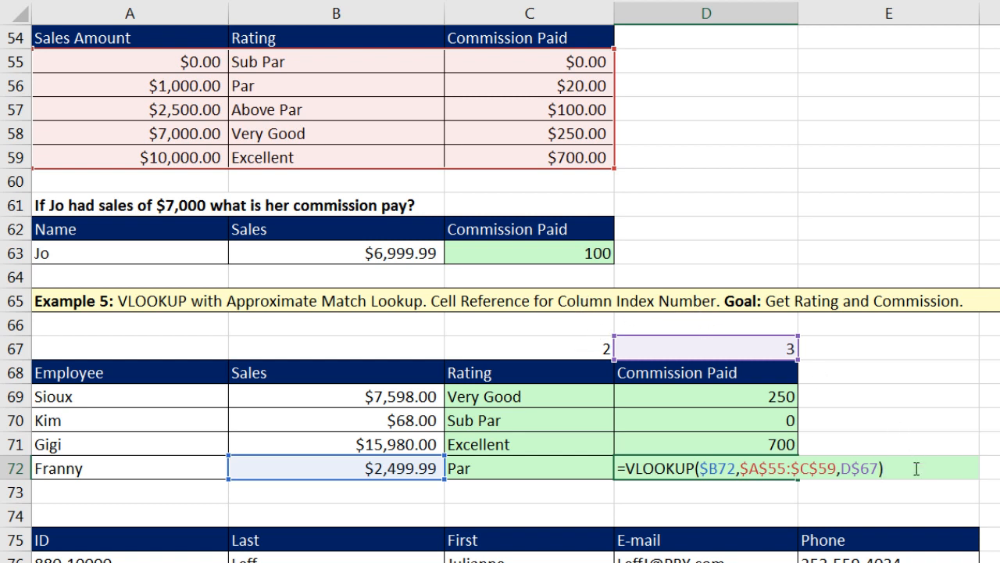
{"action": "double_click", "coordinate": [865, 468]}
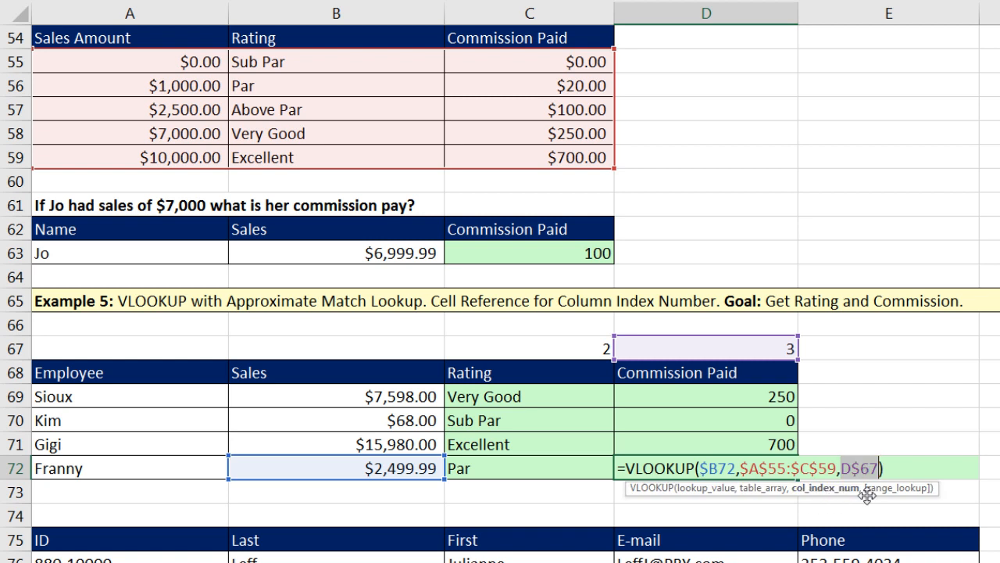
{"action": "key", "text": "ctrl+Return"}
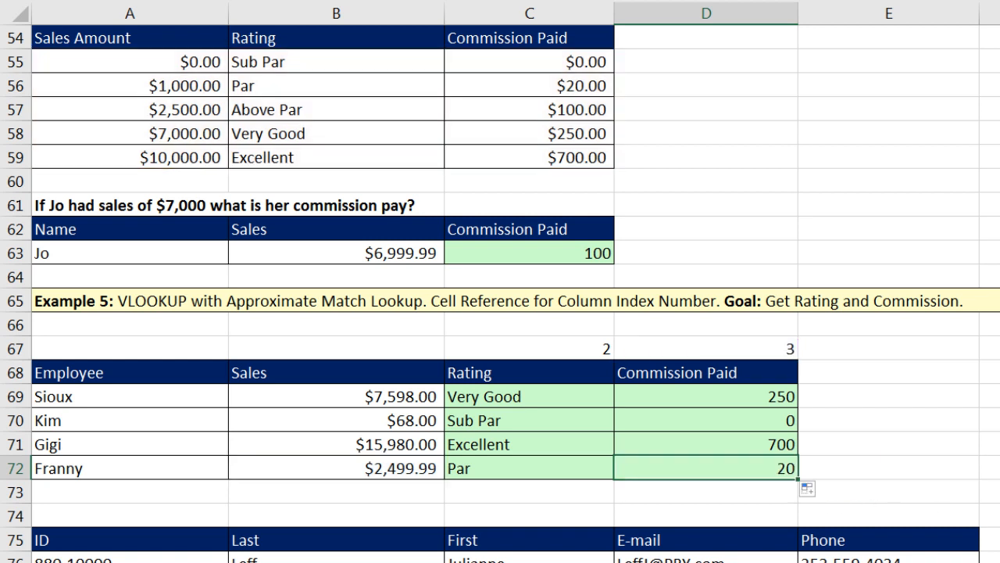
Examine Example 6's employee table in rows 75 to 82, its ID lookup cell, and the differently ordered First, Last and E-mail result columns
{"action": "scroll", "coordinate": [500, 293], "scroll_direction": "down", "scroll_amount": 4}
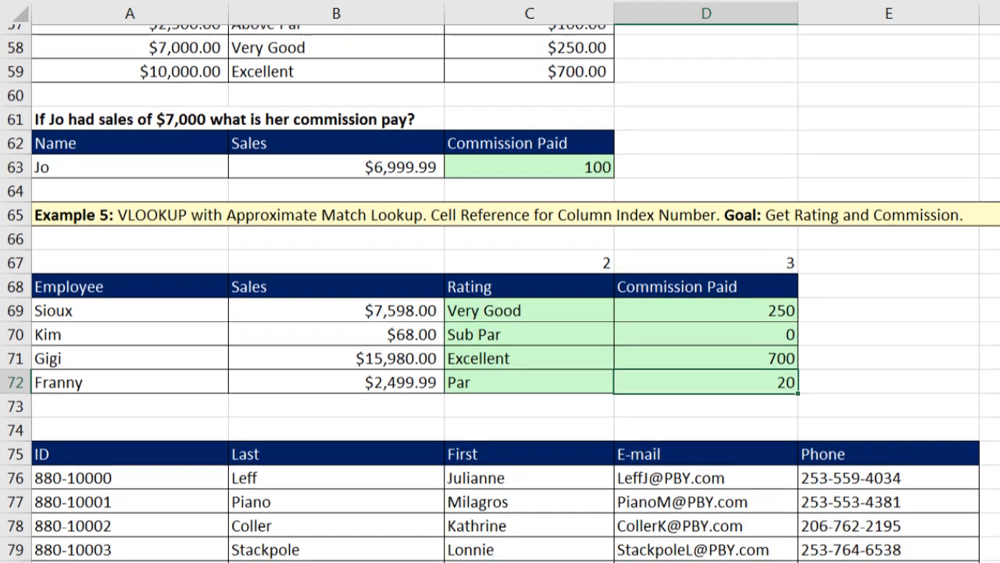
{"action": "scroll", "coordinate": [500, 313], "scroll_direction": "down", "scroll_amount": 3}
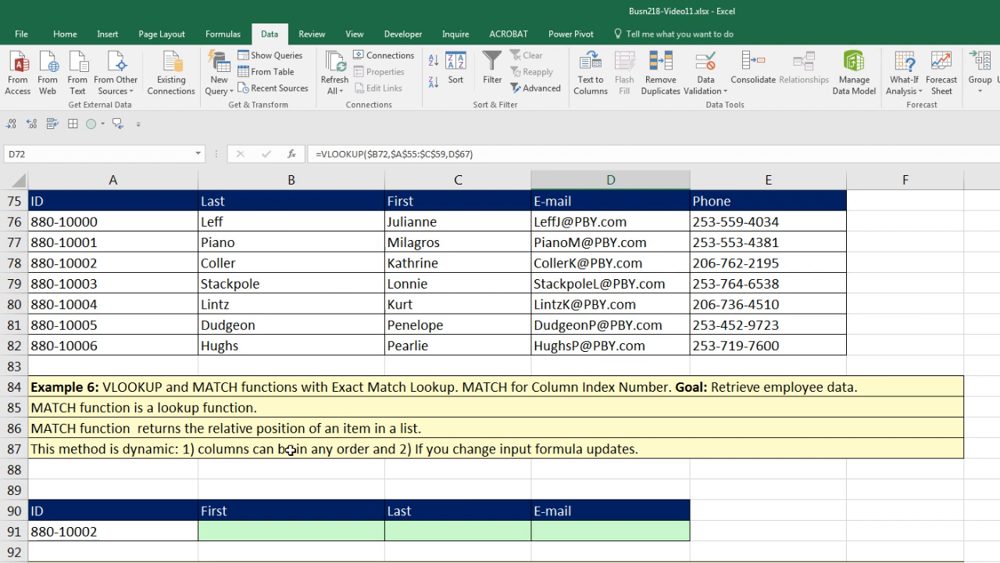
{"action": "left_click", "coordinate": [140, 530]}
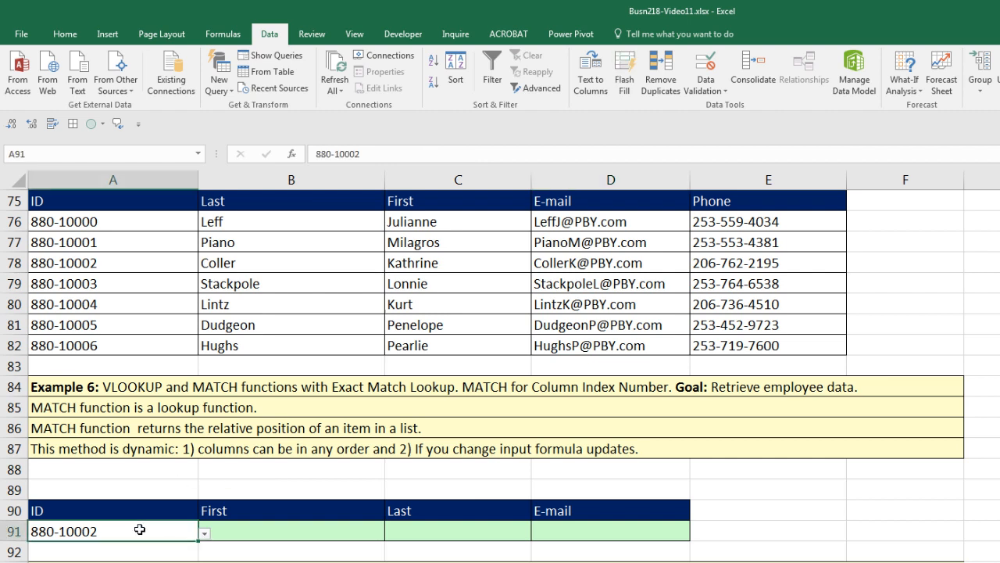
{"action": "left_click", "coordinate": [250, 529]}
{"action": "left_click", "coordinate": [422, 528]}
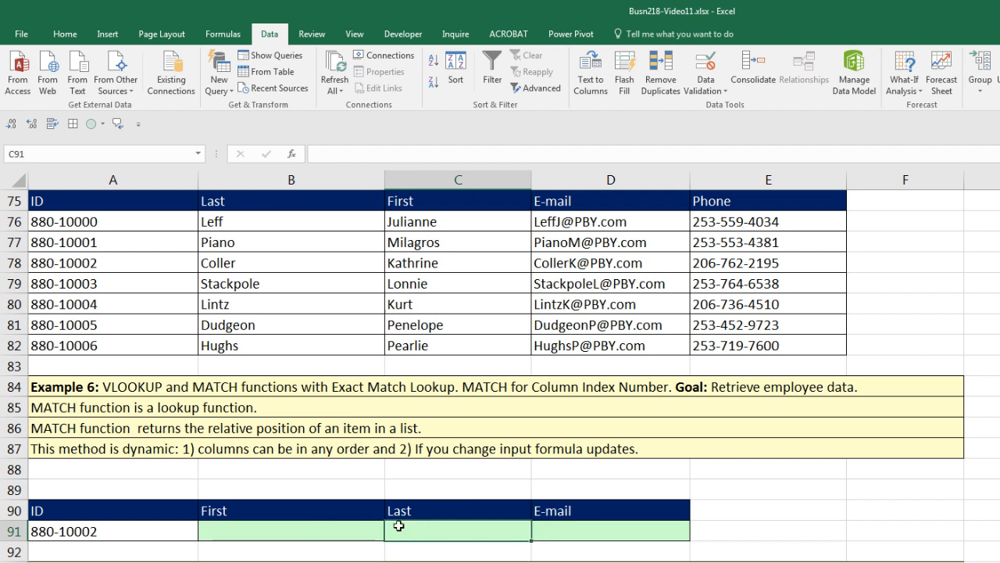
{"action": "left_click", "coordinate": [328, 528]}
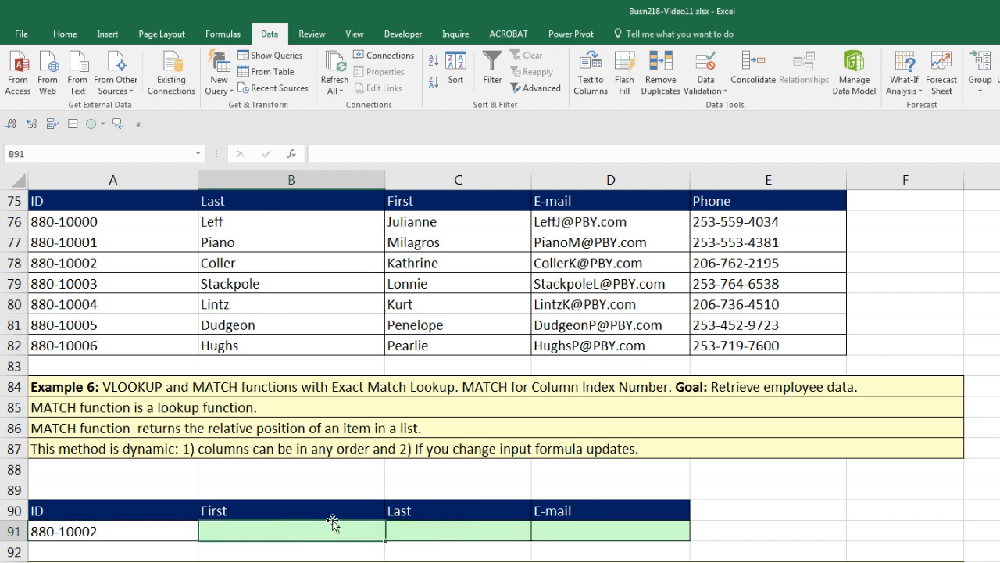
{"action": "left_click", "coordinate": [410, 528]}
{"action": "left_click", "coordinate": [569, 529]}
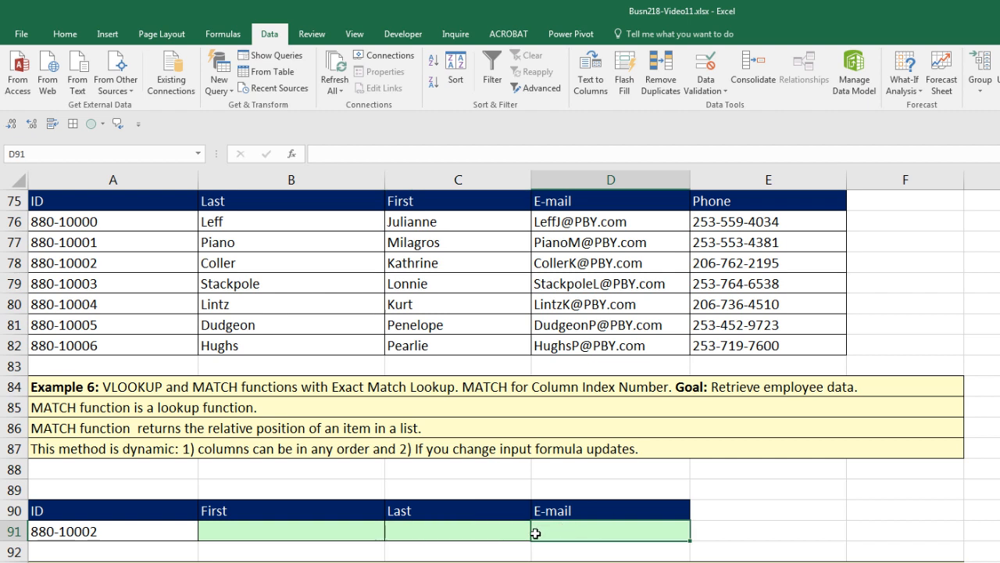
{"action": "left_click", "coordinate": [261, 534]}
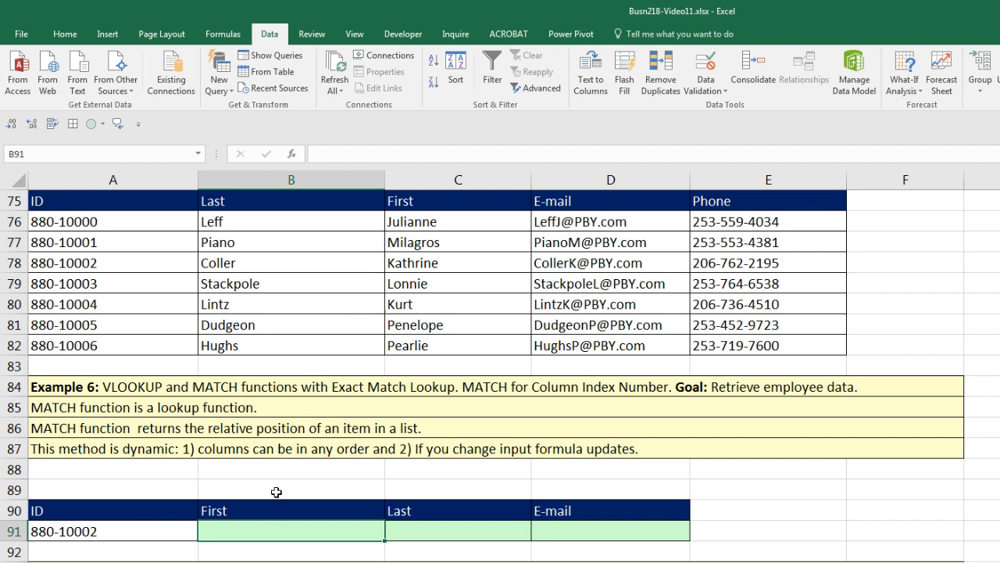
{"action": "left_click", "coordinate": [411, 529]}
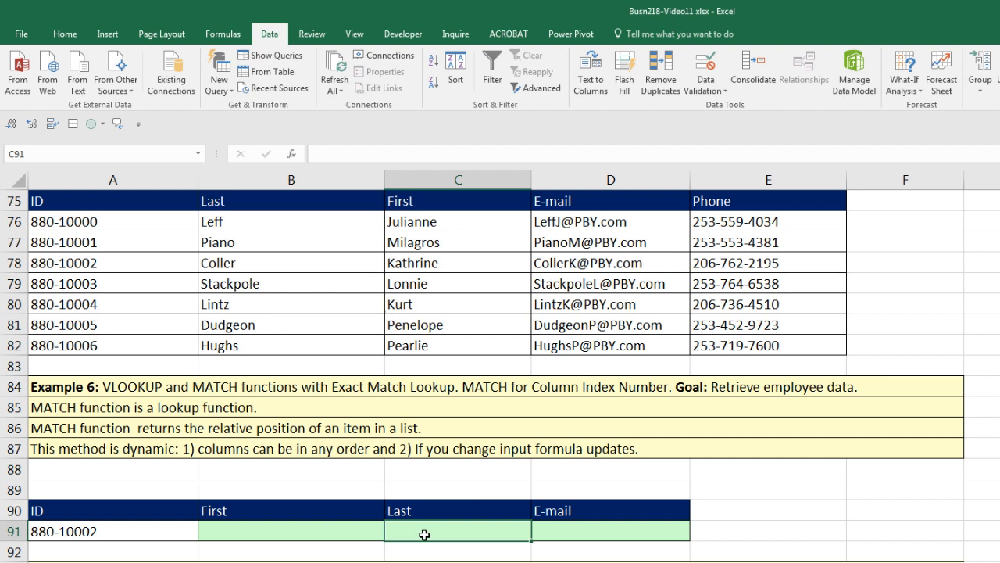
{"action": "left_click", "coordinate": [579, 532]}
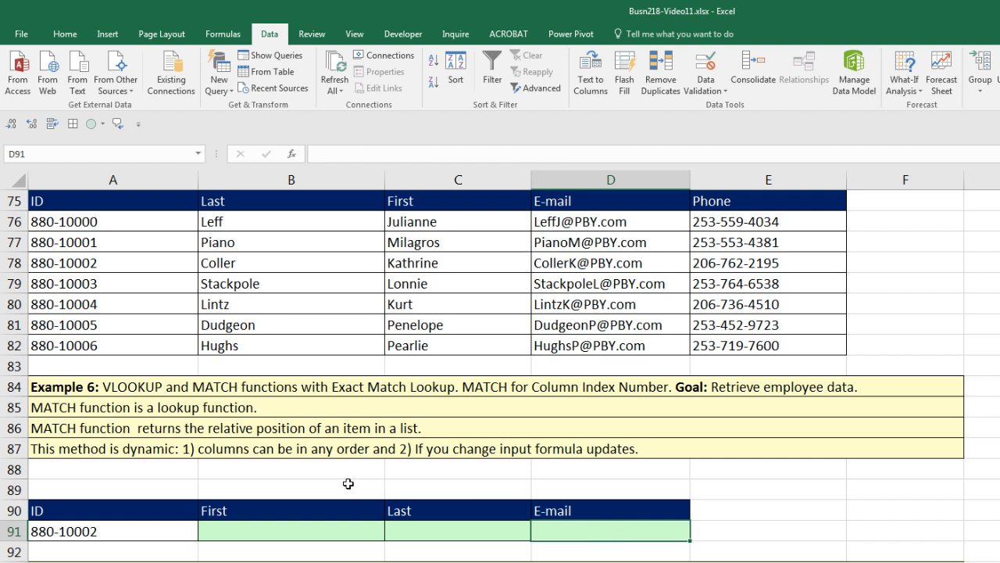
{"action": "left_click", "coordinate": [435, 490]}
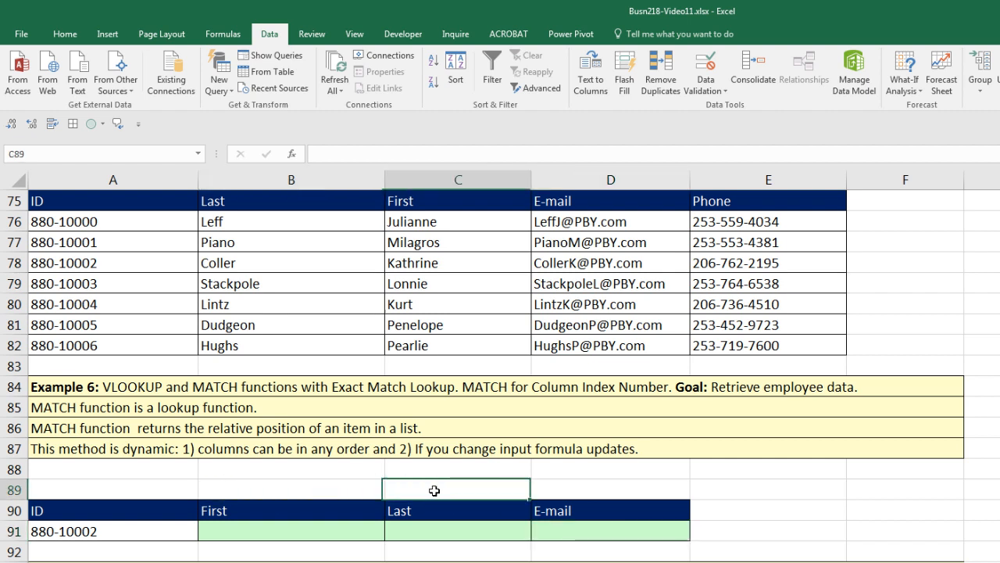
{"action": "left_click", "coordinate": [566, 490]}
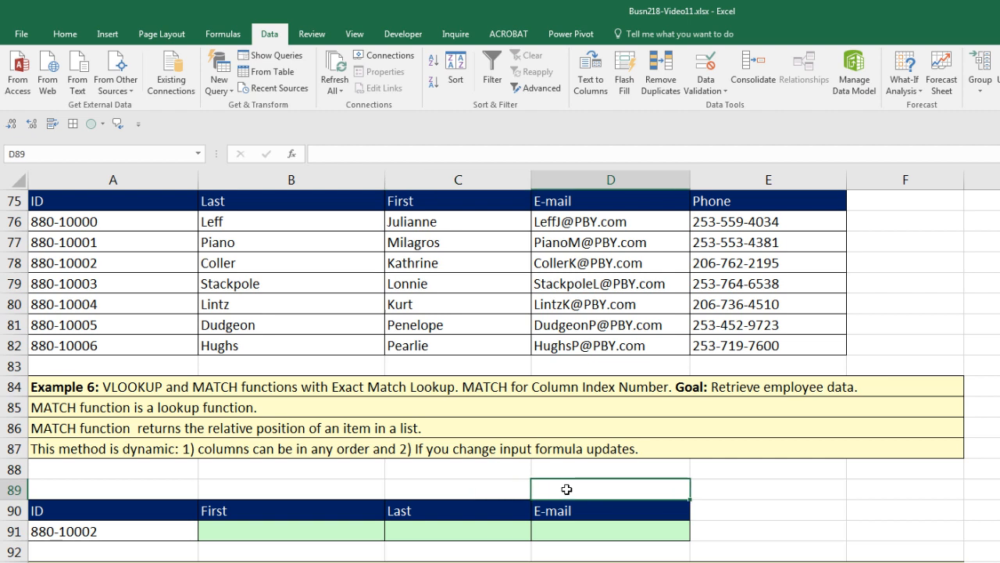
{"action": "left_click_drag", "start_coordinate": [315, 498], "coordinate": [574, 485]}
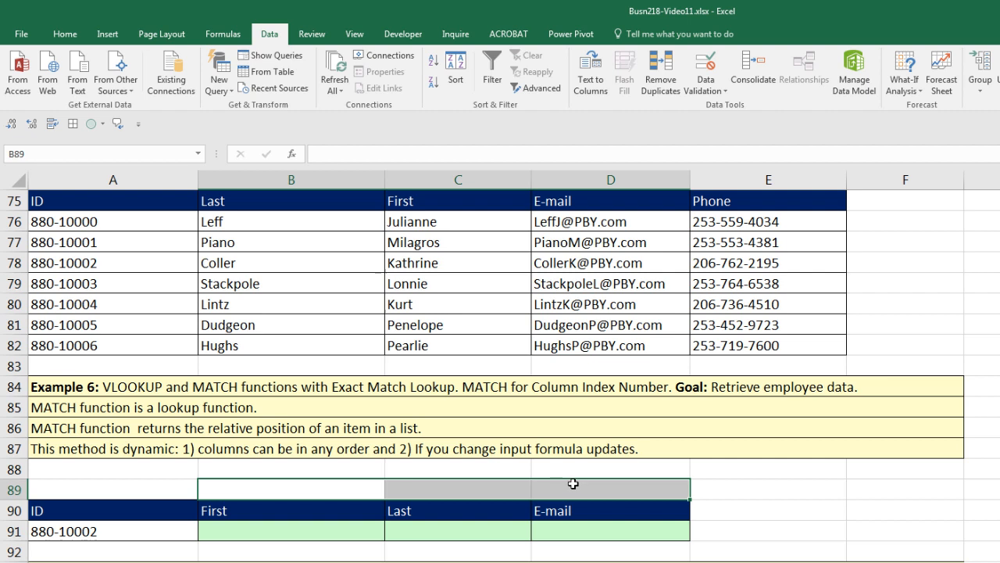
{"action": "left_click", "coordinate": [310, 532]}
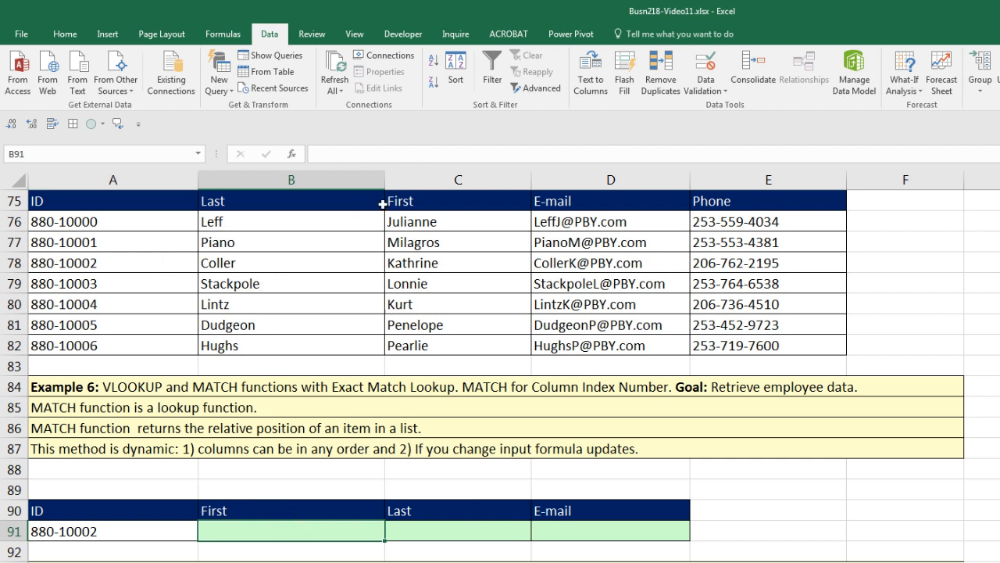
Begin a MATCH formula in B89 with the First header in B90 as lookup value and table headers A75:E75 as lookup array
{"action": "left_click", "coordinate": [353, 486]}
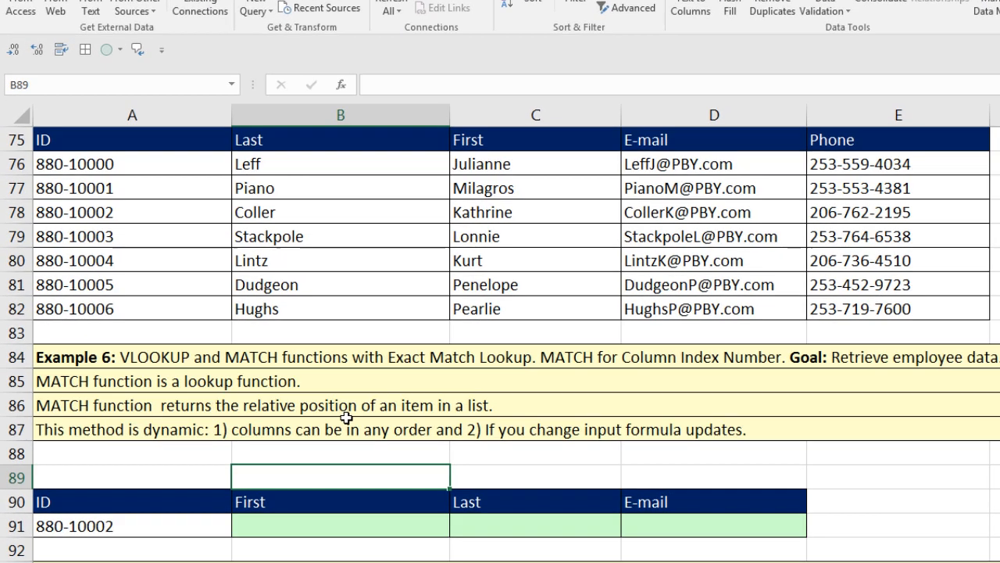
{"action": "type", "text": "=mat"}
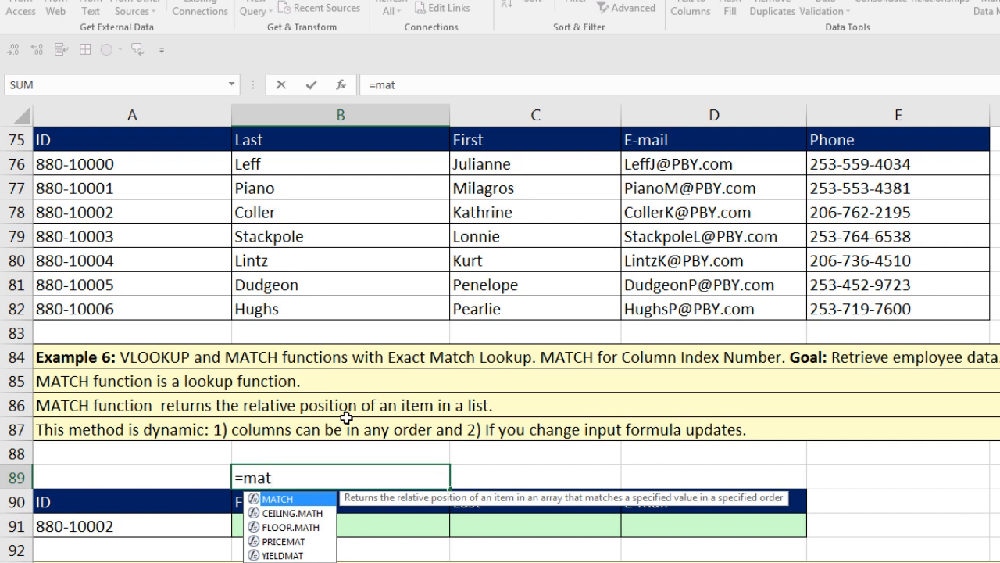
{"action": "key", "text": "Tab"}
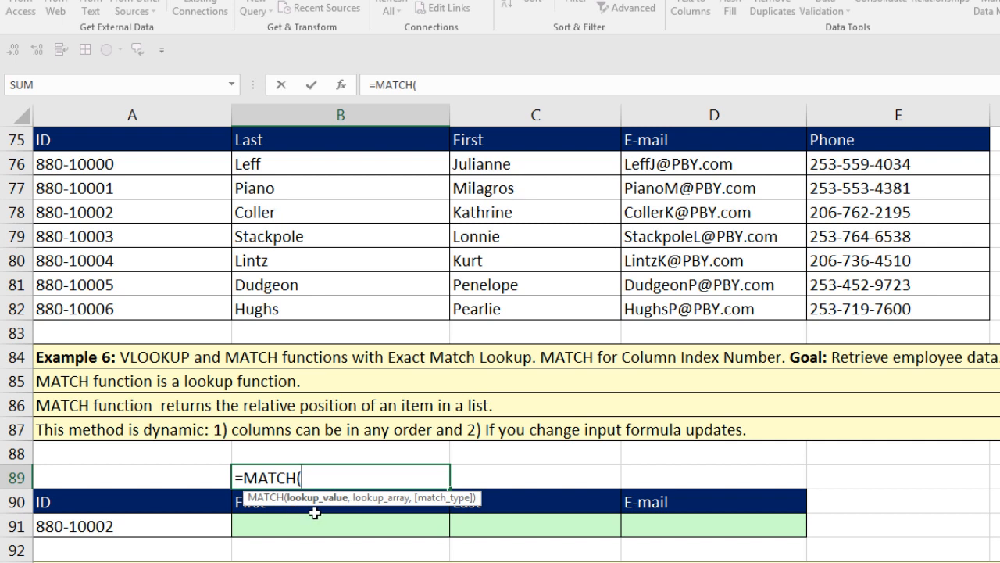
{"action": "left_click_drag", "start_coordinate": [475, 497], "coordinate": [483, 450]}
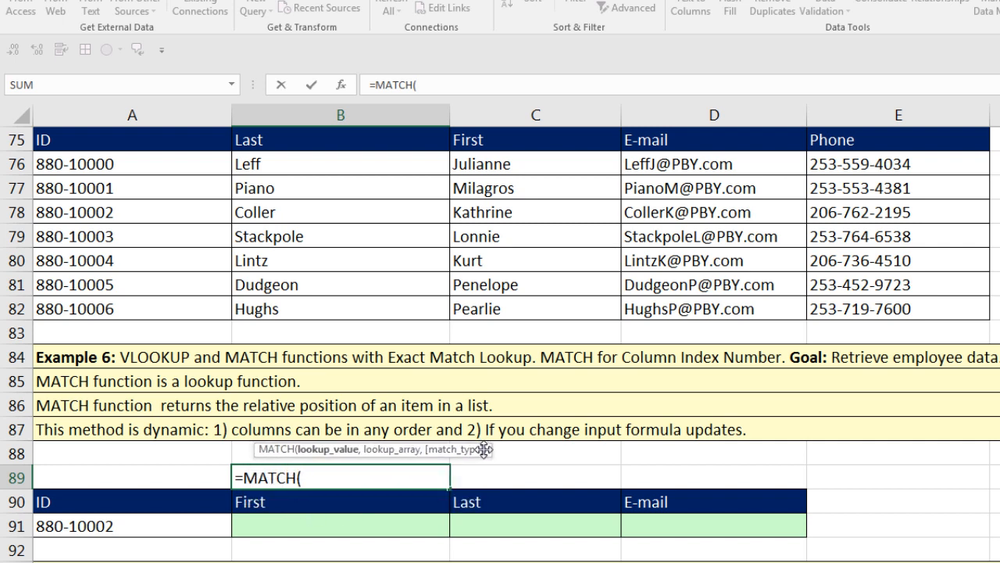
{"action": "left_click", "coordinate": [329, 504]}
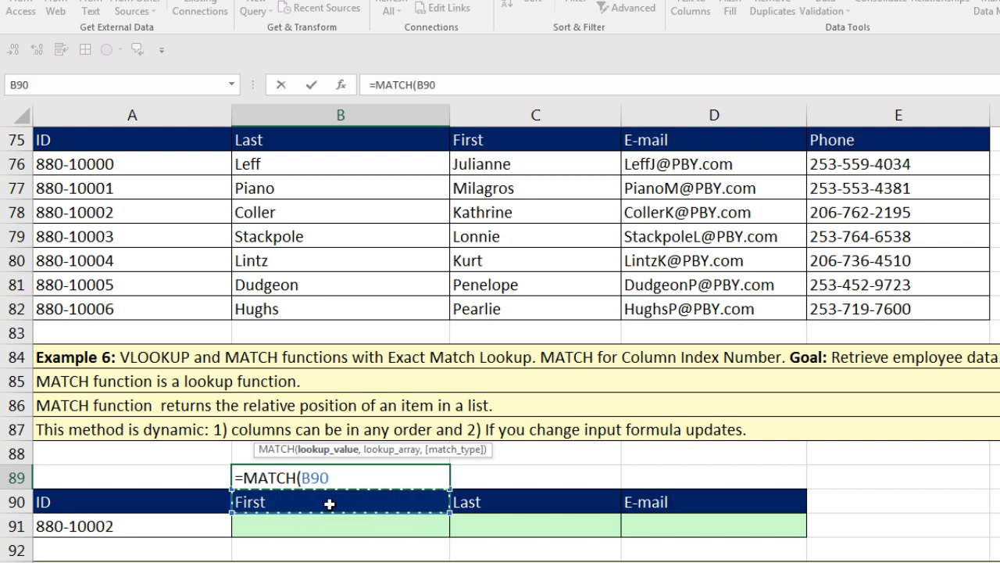
{"action": "type", "text": ","}
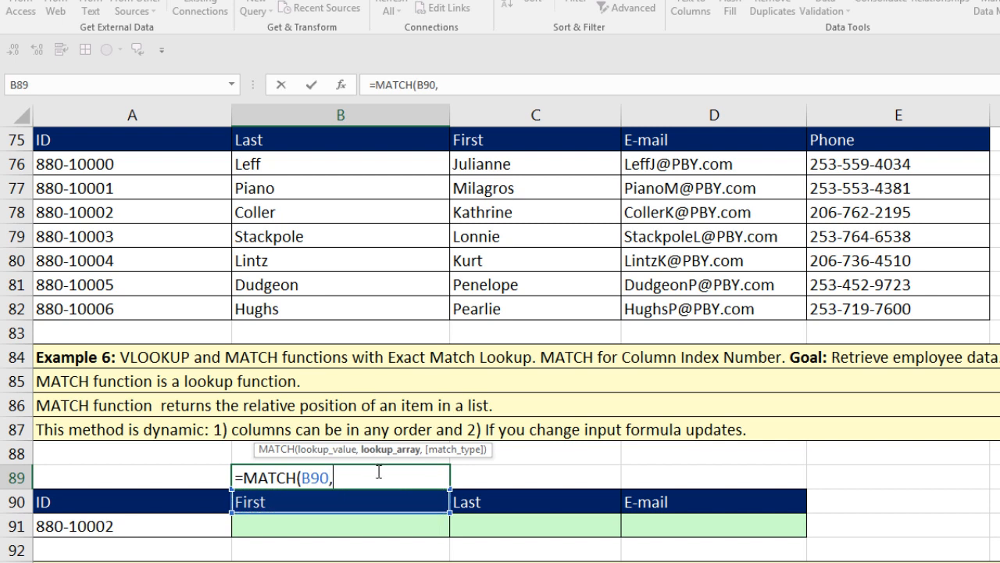
{"action": "left_click_drag", "start_coordinate": [180, 136], "coordinate": [862, 213]}
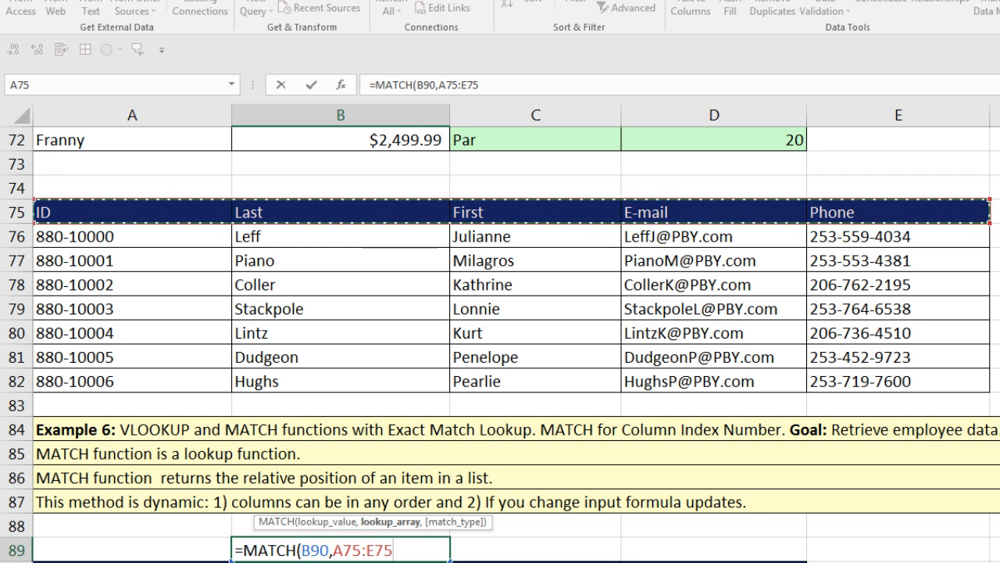
Lock the MATCH lookup array as $A$75:$E$75, set the match type to 0 for exact match, and enter the B89 formula
{"action": "scroll", "coordinate": [500, 343], "scroll_direction": "down", "scroll_amount": 1}
{"action": "double_click", "coordinate": [316, 478]}
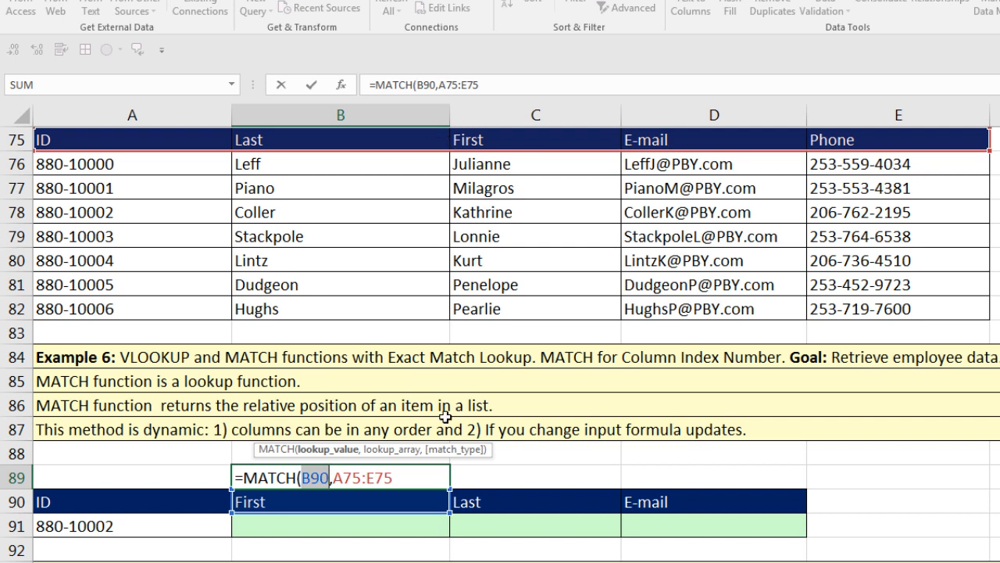
{"action": "left_click", "coordinate": [375, 475]}
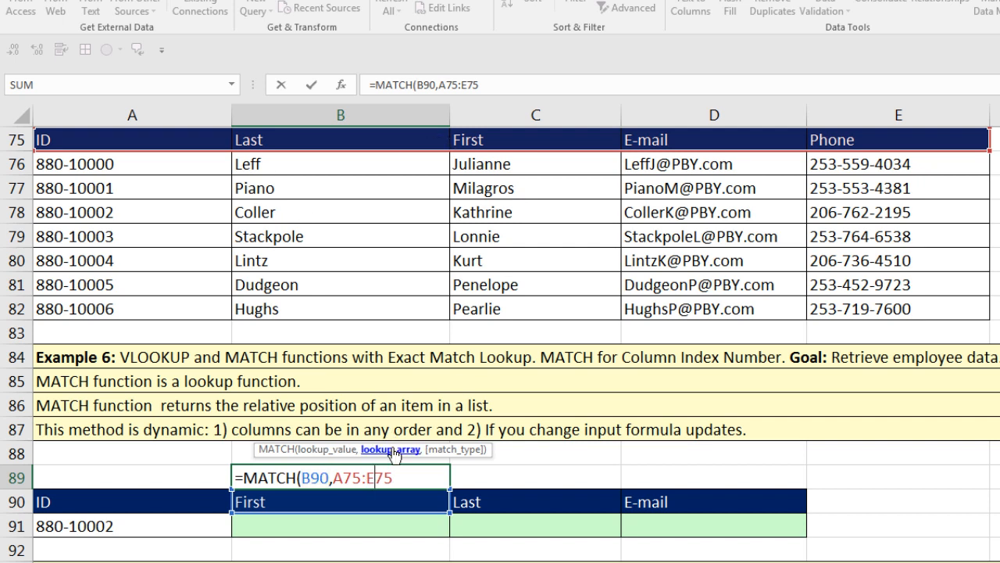
{"action": "left_click", "coordinate": [390, 450]}
{"action": "key", "text": "F4"}
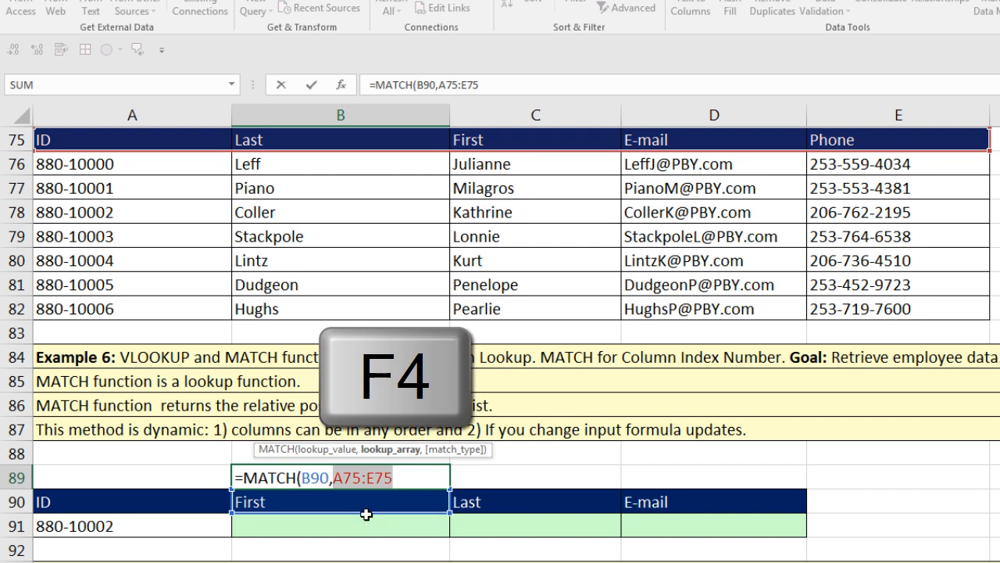
{"action": "left_click", "coordinate": [432, 480]}
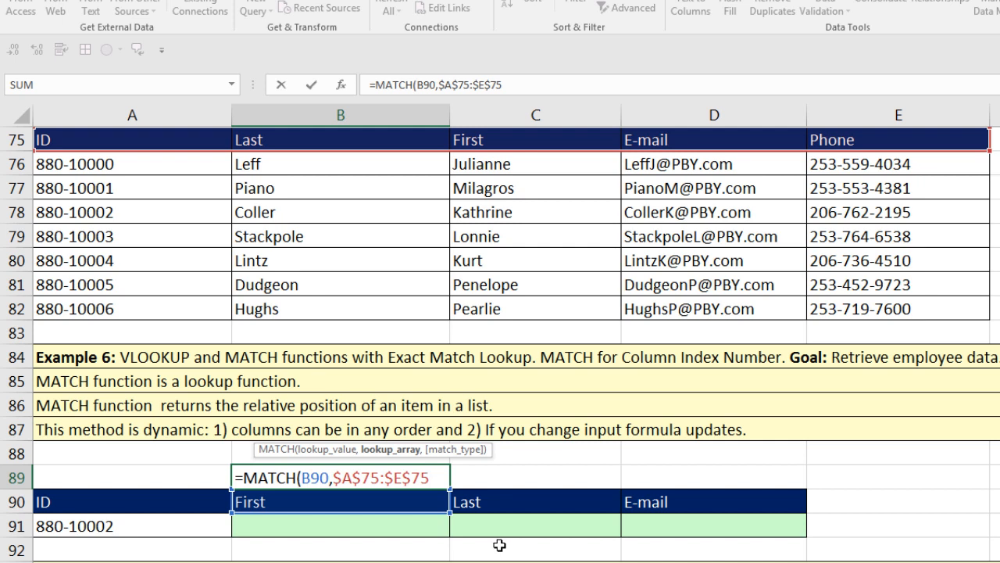
{"action": "type", "text": ","}
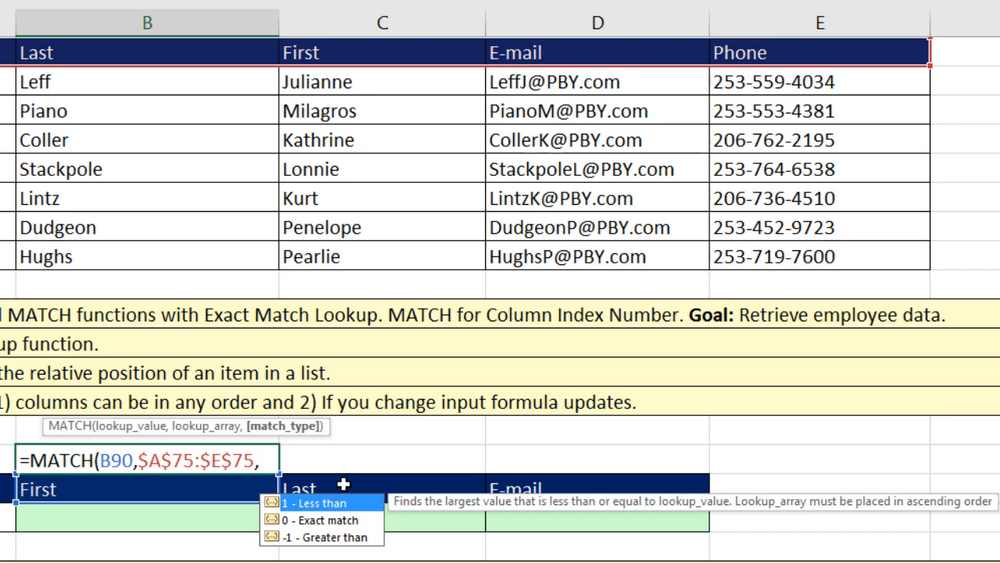
{"action": "double_click", "coordinate": [319, 522]}
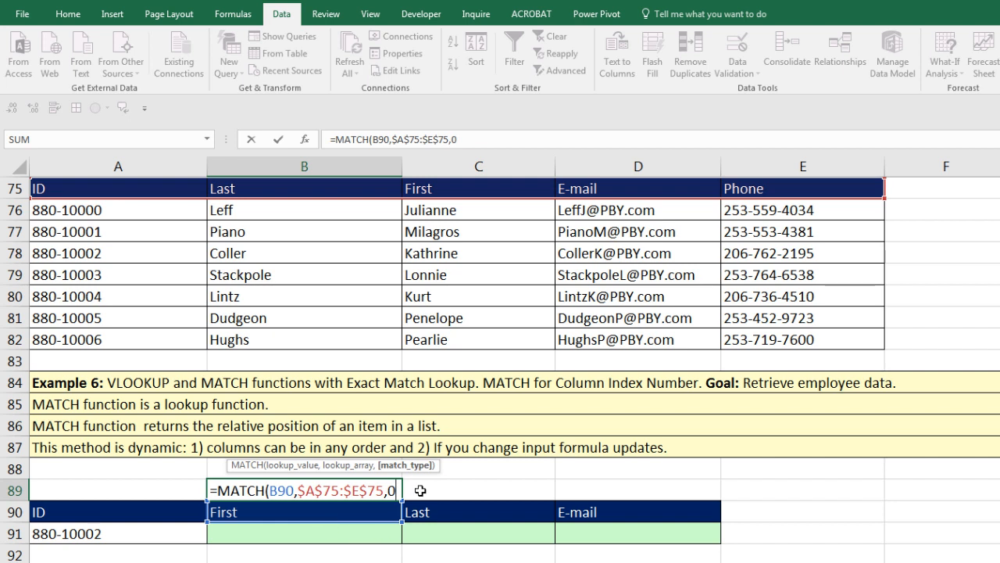
{"action": "key", "text": "ctrl+Return"}
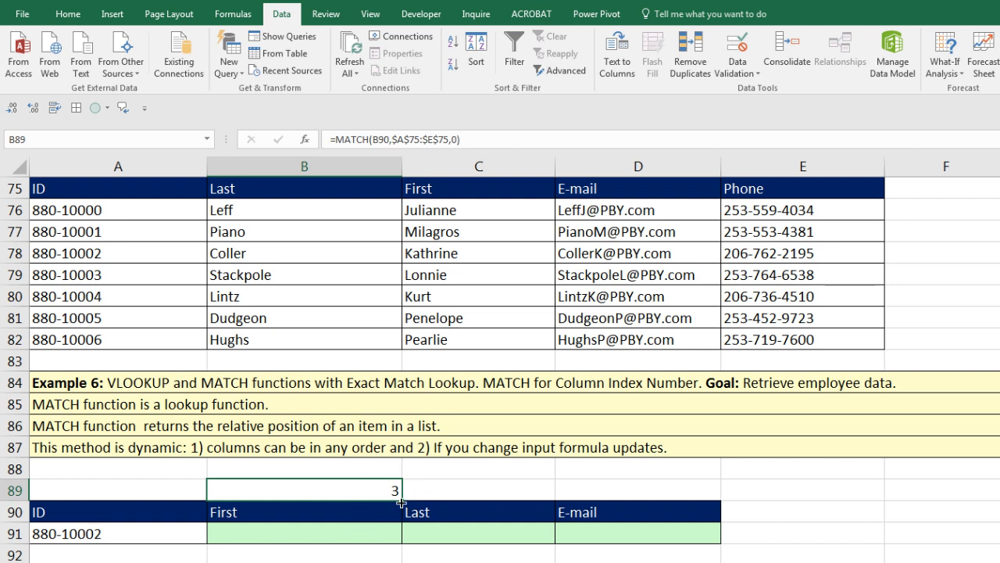
Fill the B89 MATCH formula across to D89 and check the cell references in C89 and D89
{"action": "left_click_drag", "start_coordinate": [401, 500], "coordinate": [672, 493]}
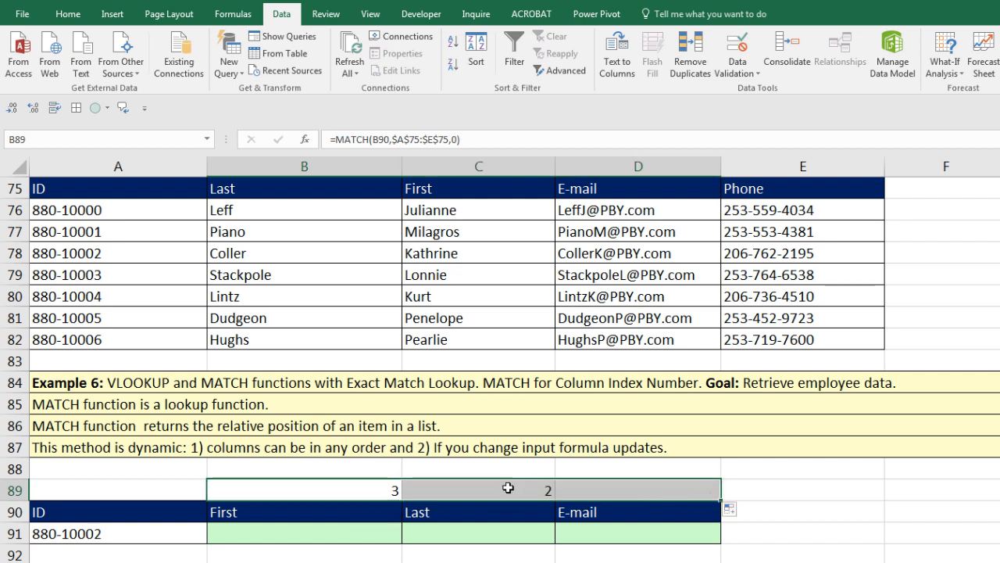
{"action": "left_click", "coordinate": [511, 490]}
{"action": "key", "text": "F2"}
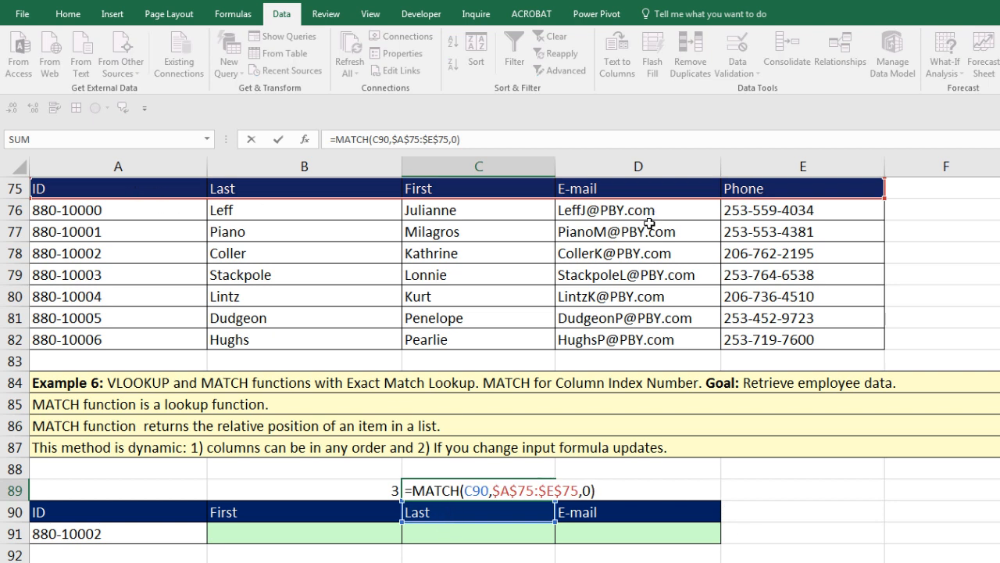
{"action": "key", "text": "Escape"}
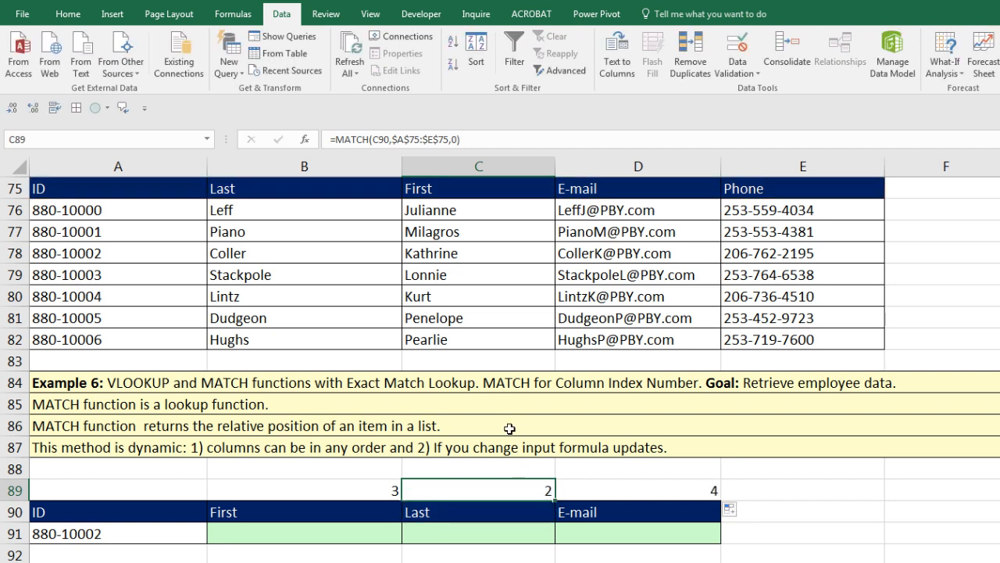
{"action": "double_click", "coordinate": [615, 486]}
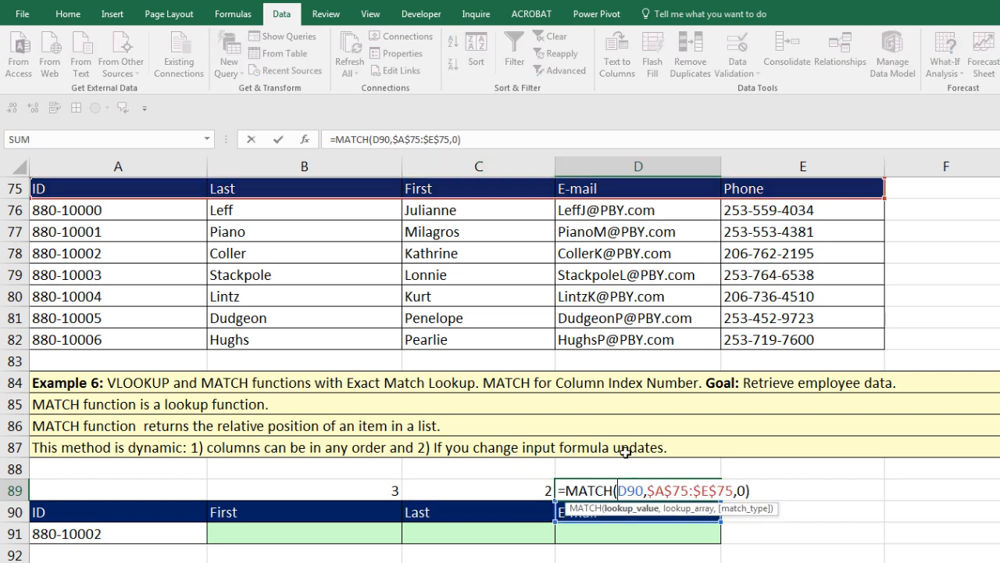
{"action": "key", "text": "ctrl+Return"}
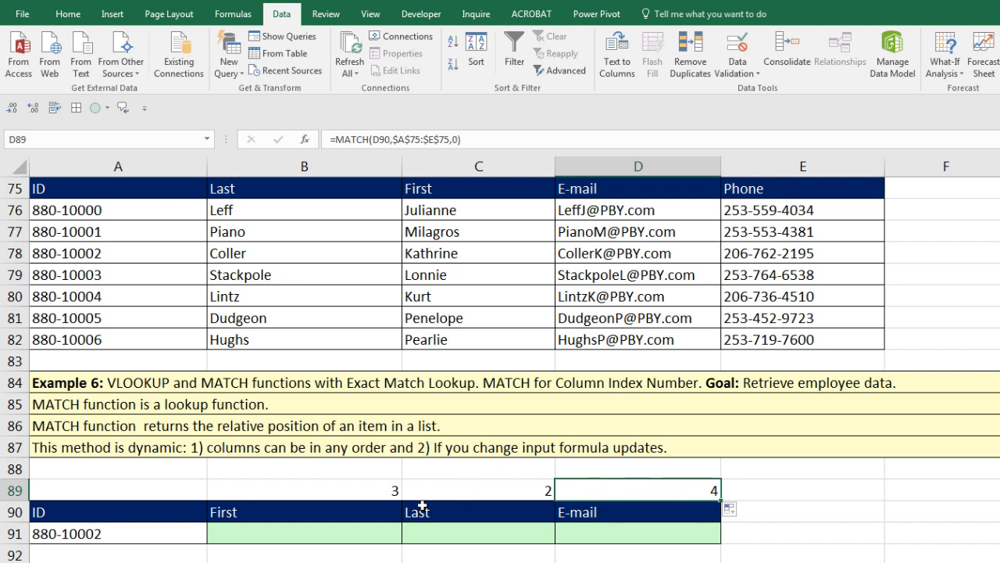
Begin a VLOOKUP formula in B91 with the absolute lookup value $A$91 and the absolute table range $A$76:$E$82
{"action": "left_click", "coordinate": [303, 533]}
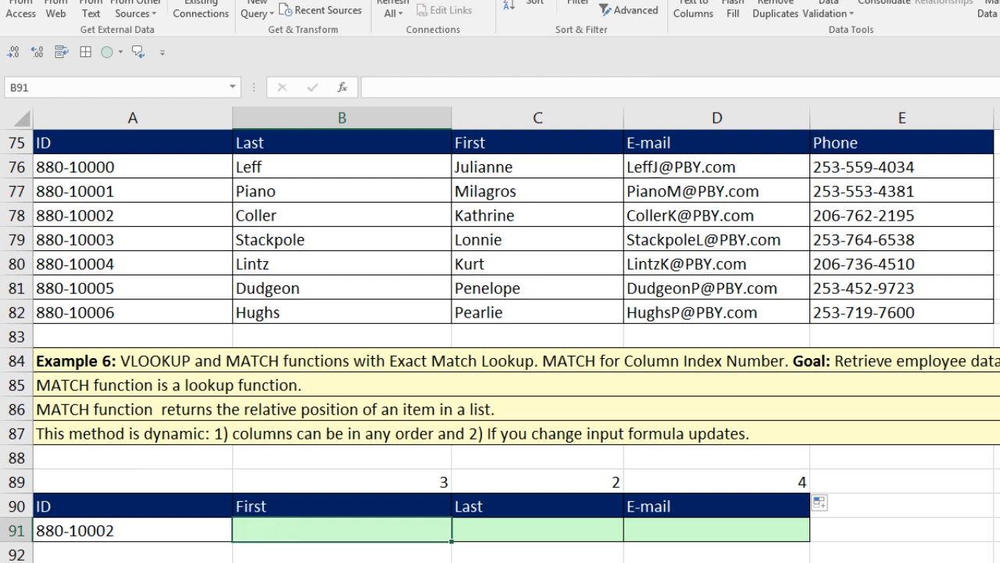
{"action": "type", "text": "=vl"}
{"action": "key", "text": "Tab"}
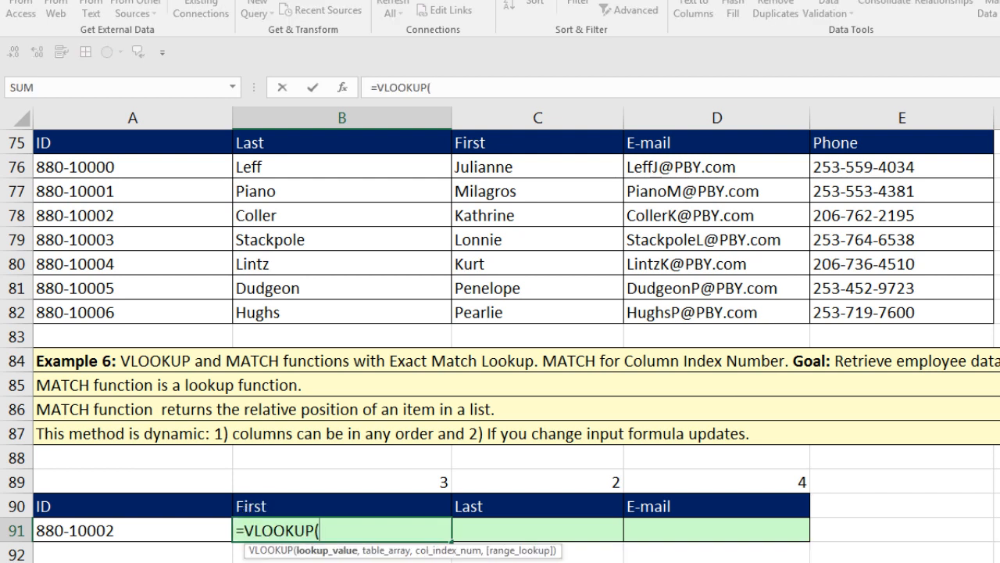
{"action": "left_click", "coordinate": [160, 536]}
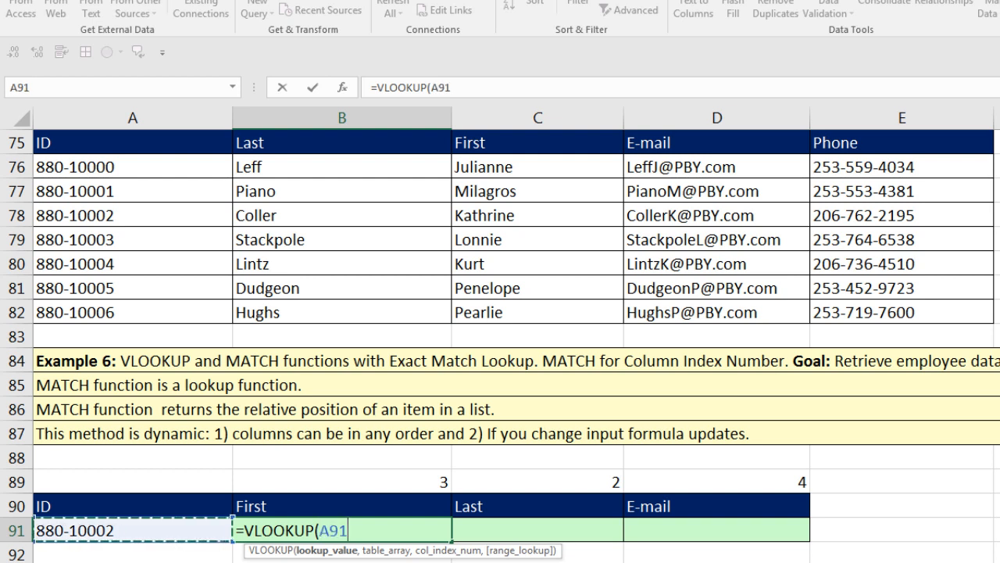
{"action": "key", "text": "F4"}
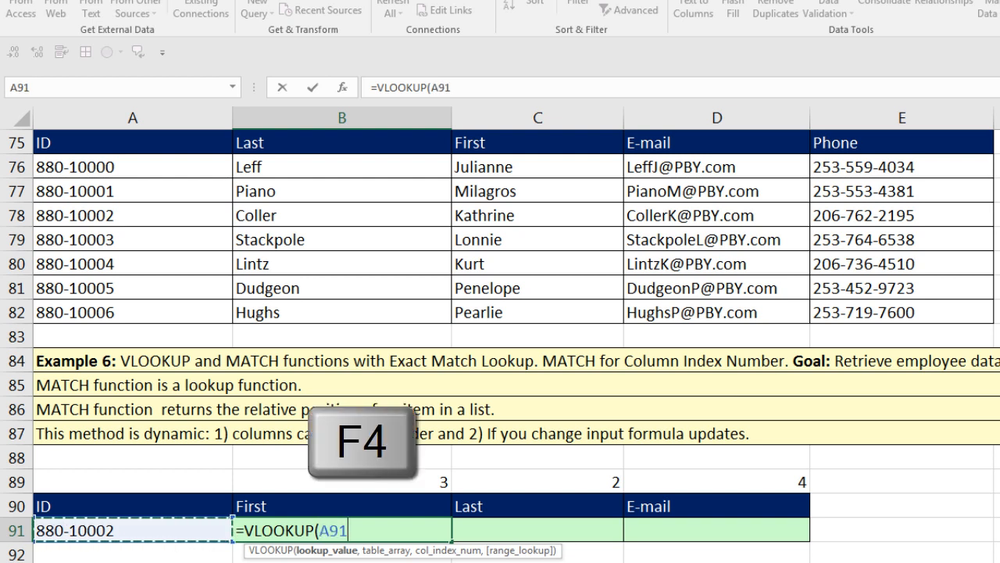
{"action": "type", "text": ","}
{"action": "left_click_drag", "start_coordinate": [154, 166], "coordinate": [844, 317]}
{"action": "key", "text": "F4"}
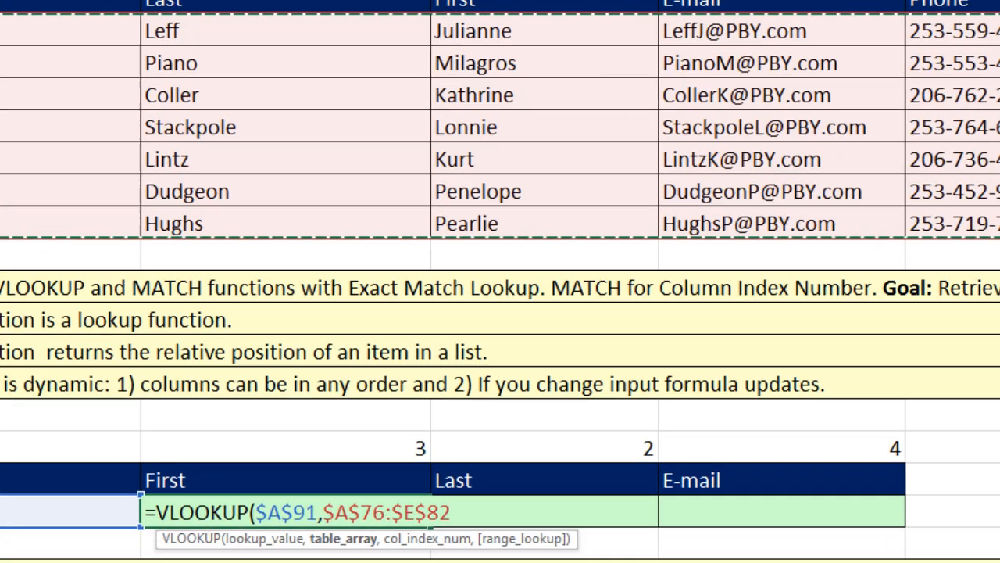
{"action": "type", "text": ","}
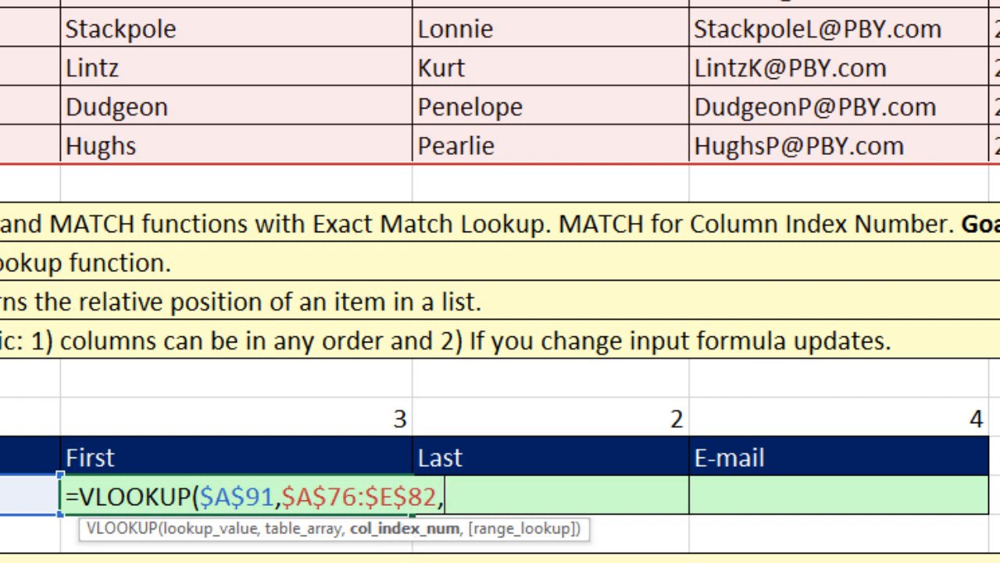
Nest MATCH(B90,$A$75:$E$75,0) as the column index number of the B91 VLOOKUP and check that argument
{"action": "type", "text": "ma"}
{"action": "key", "text": "Tab"}
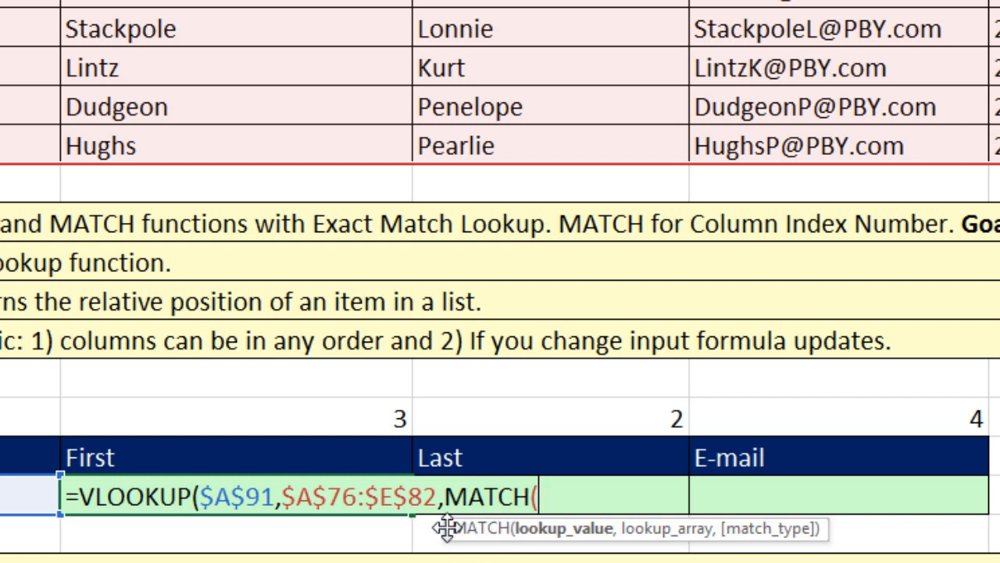
{"action": "left_click", "coordinate": [162, 454]}
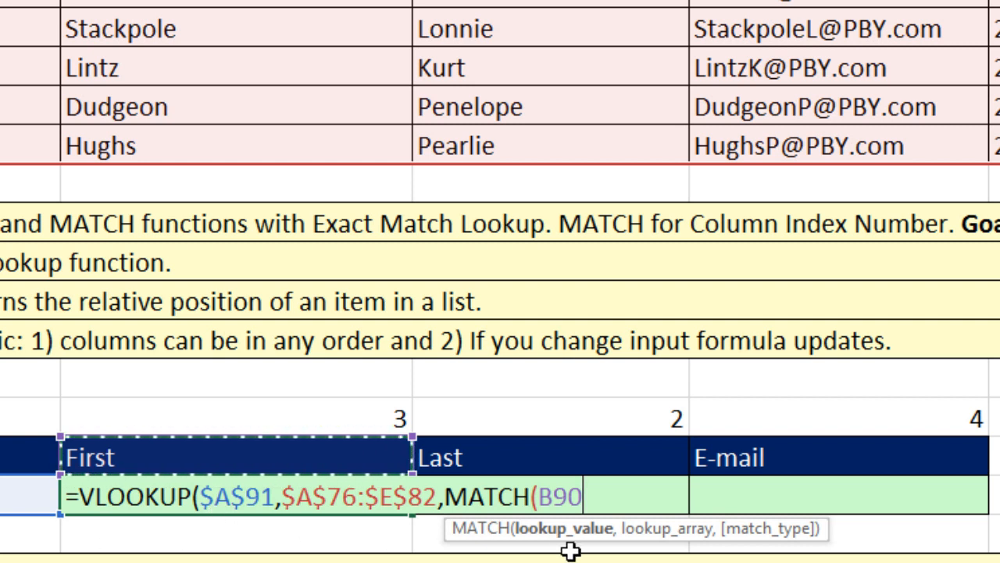
{"action": "type", "text": ","}
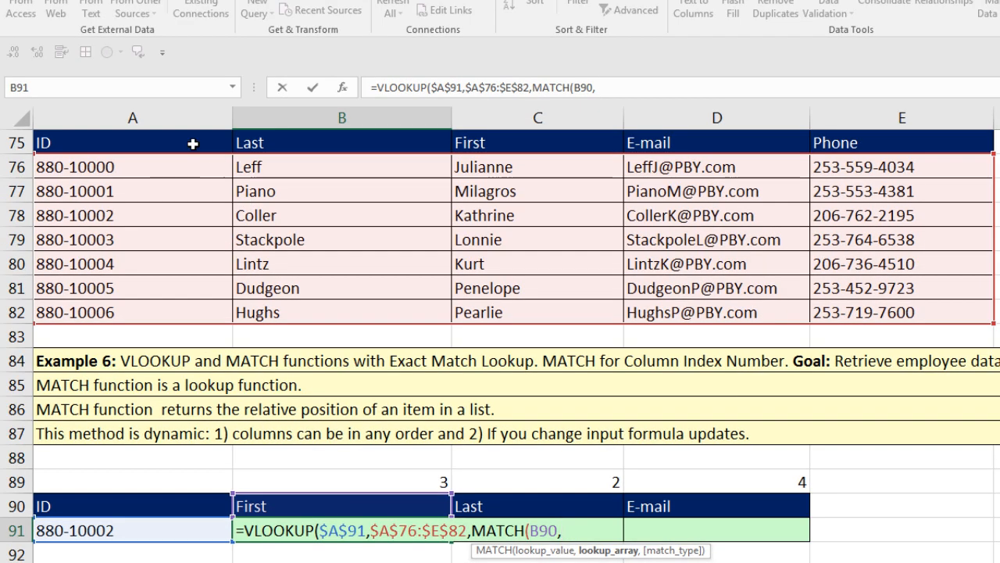
{"action": "left_click_drag", "start_coordinate": [196, 141], "coordinate": [857, 150]}
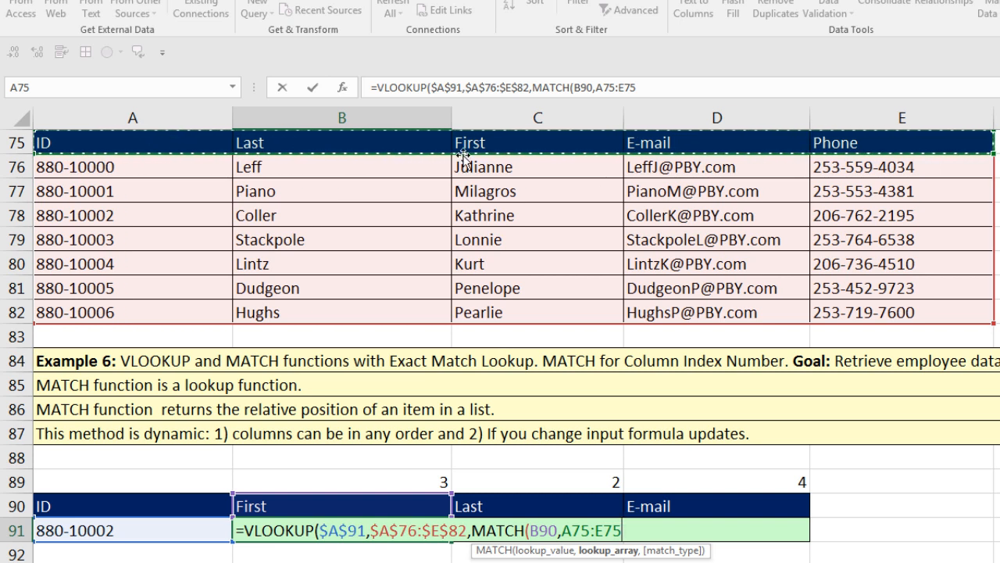
{"action": "left_click", "coordinate": [601, 552]}
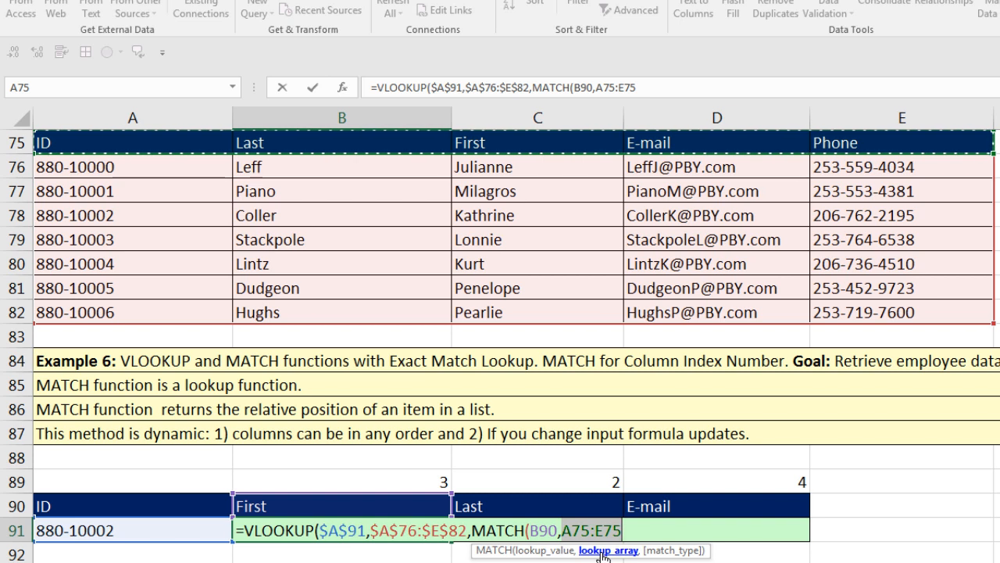
{"action": "key", "text": "F4"}
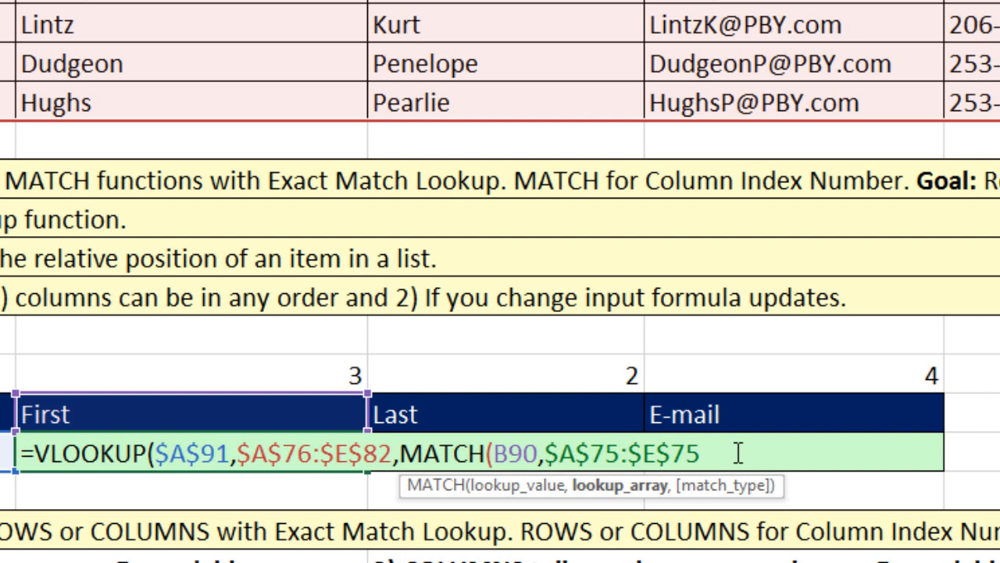
{"action": "type", "text": ",0"}
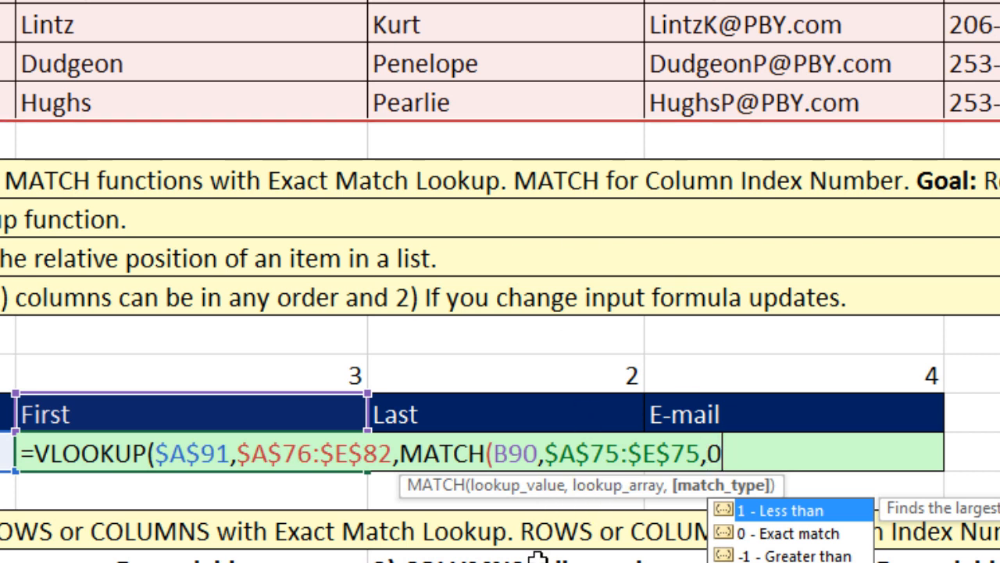
{"action": "type", "text": ")"}
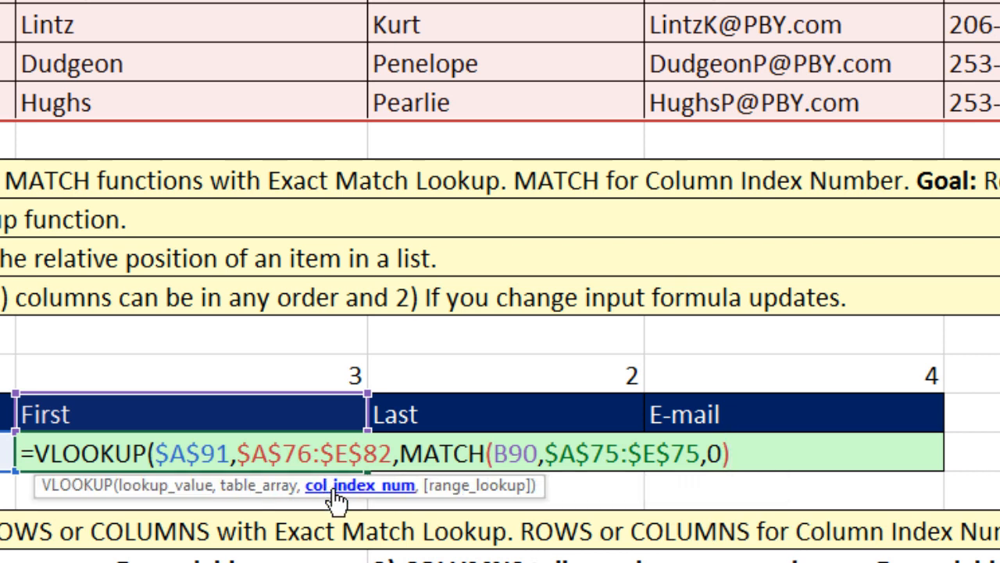
{"action": "left_click", "coordinate": [341, 496]}
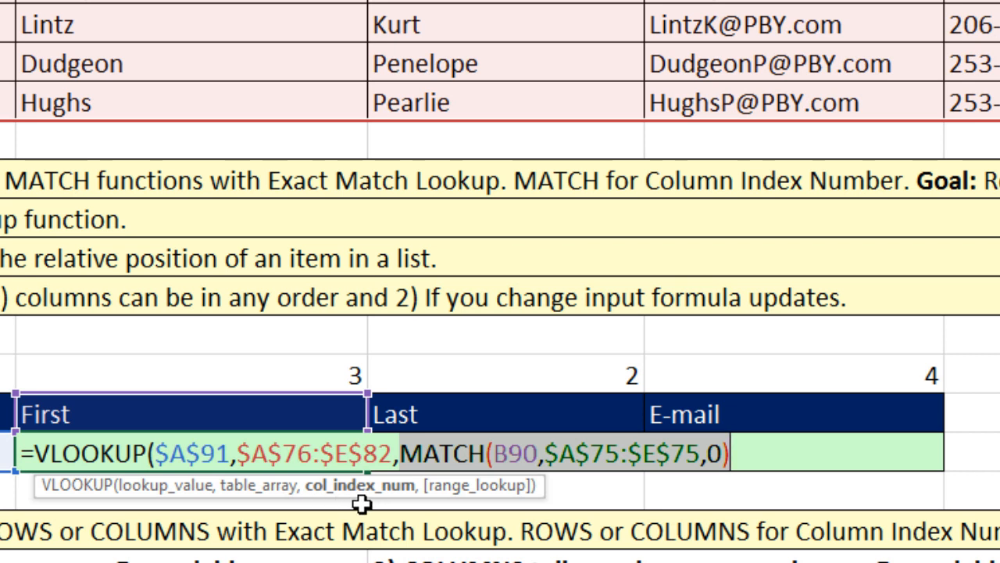
{"action": "left_click", "coordinate": [734, 457]}
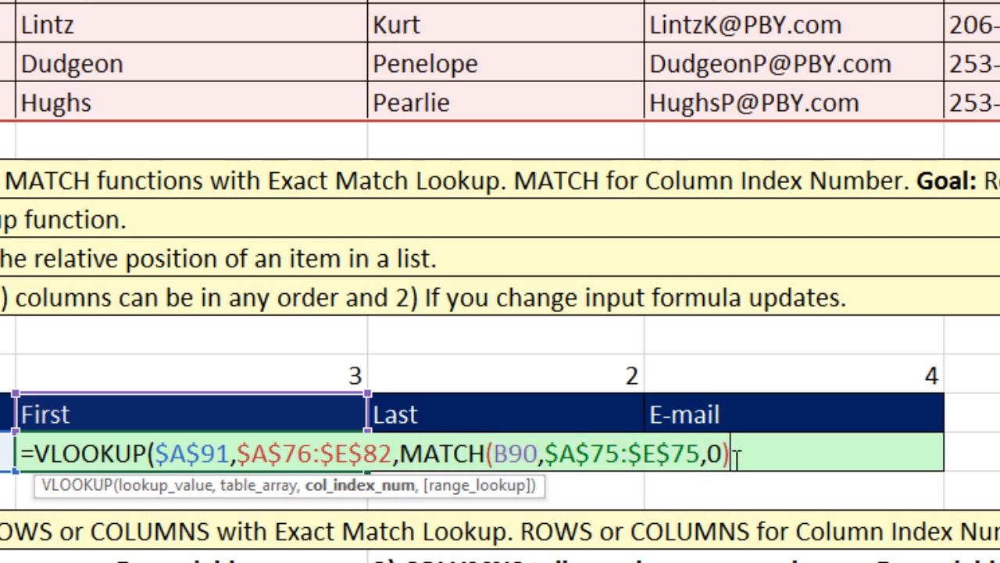
Set the range lookup of the B91 VLOOKUP to 0 for exact match and enter the formula
{"action": "type", "text": ","}
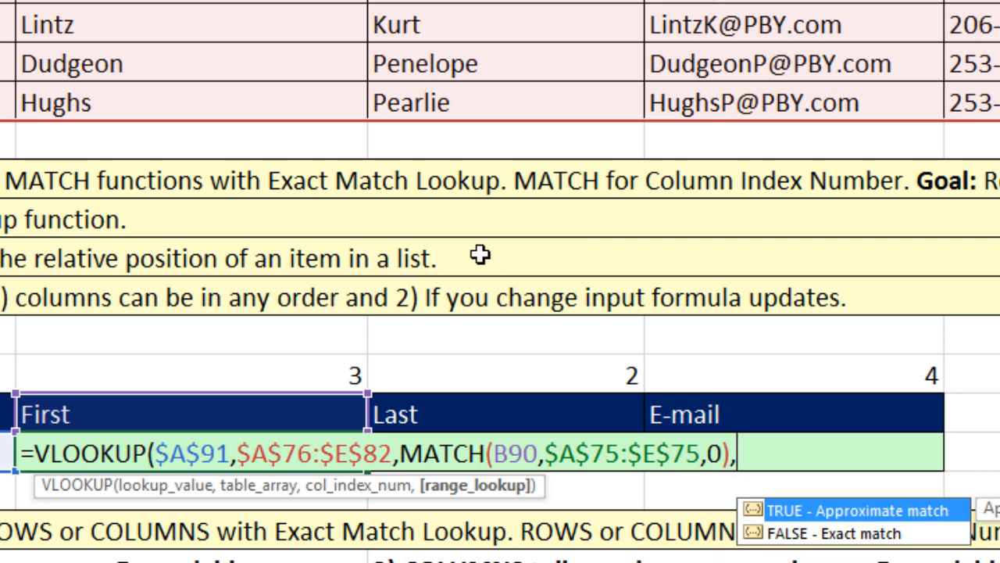
{"action": "type", "text": "0"}
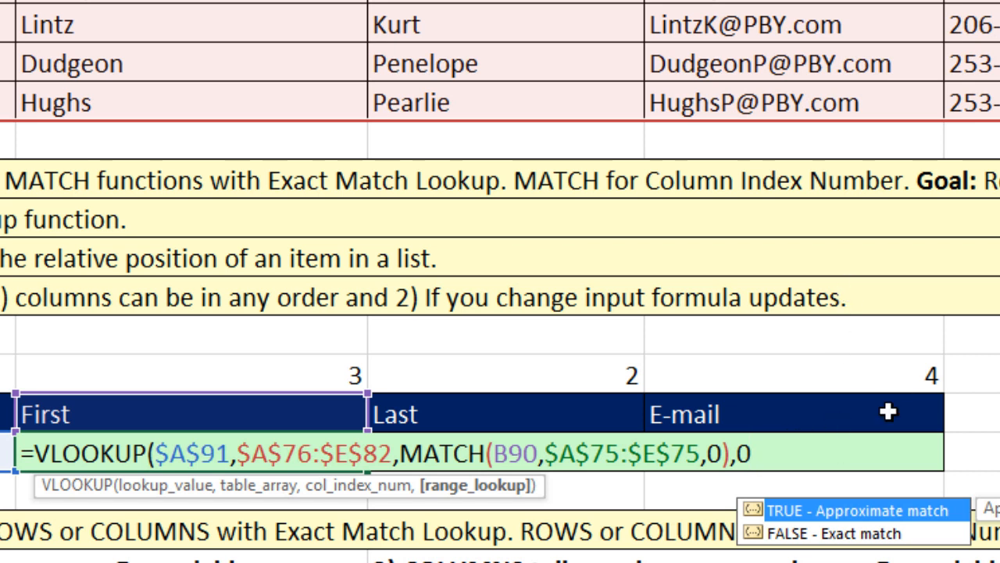
{"action": "type", "text": ")"}
{"action": "key", "text": "ctrl+Return"}
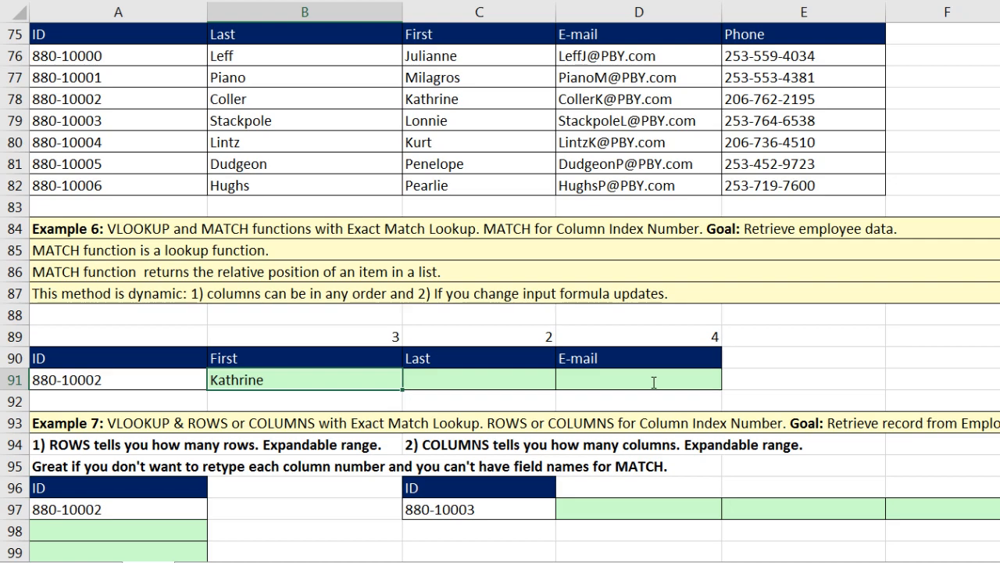
Fill the B91 formula across to D91 and check the cell references in D91
{"action": "left_click_drag", "start_coordinate": [403, 389], "coordinate": [673, 381]}
{"action": "left_click", "coordinate": [673, 381]}
{"action": "key", "text": "F2"}
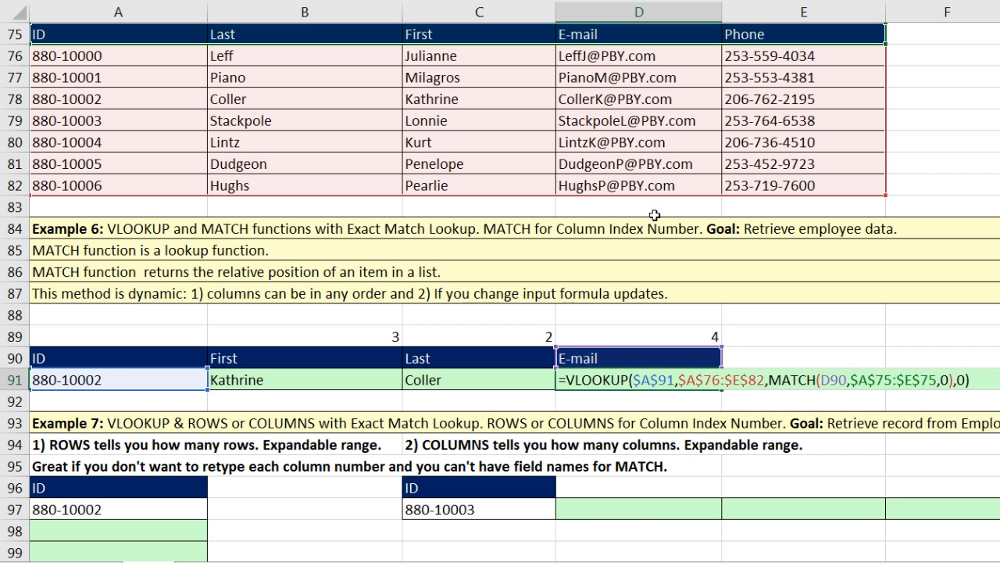
{"action": "key", "text": "Return"}
Clear the helper MATCH formulas in B89:D89 and inspect the col_index_num argument of the VLOOKUP in B91
{"action": "left_click_drag", "start_coordinate": [356, 334], "coordinate": [654, 336]}
{"action": "key", "text": "Delete"}
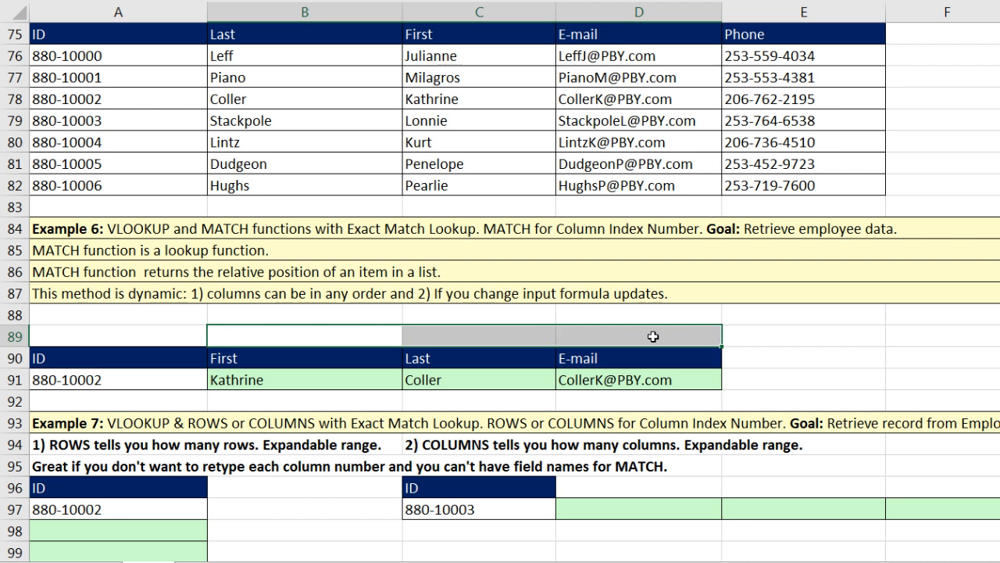
{"action": "double_click", "coordinate": [295, 380]}
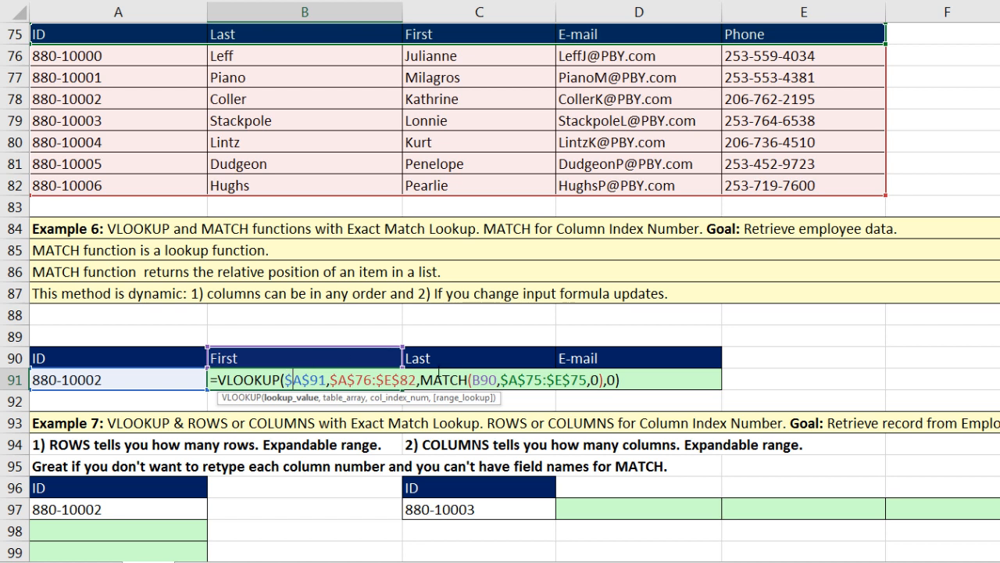
{"action": "left_click", "coordinate": [407, 398]}
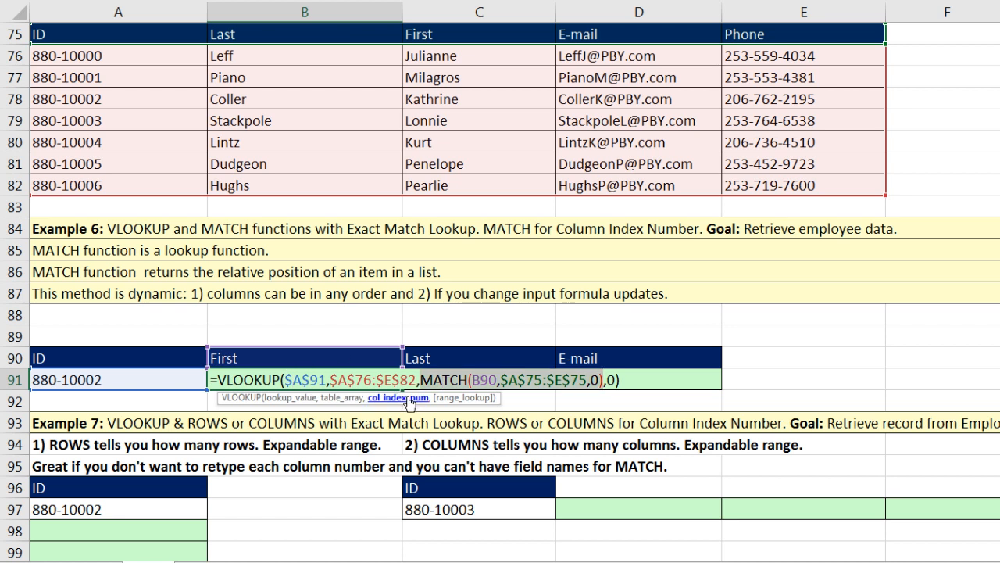
{"action": "key", "text": "ctrl+Return"}
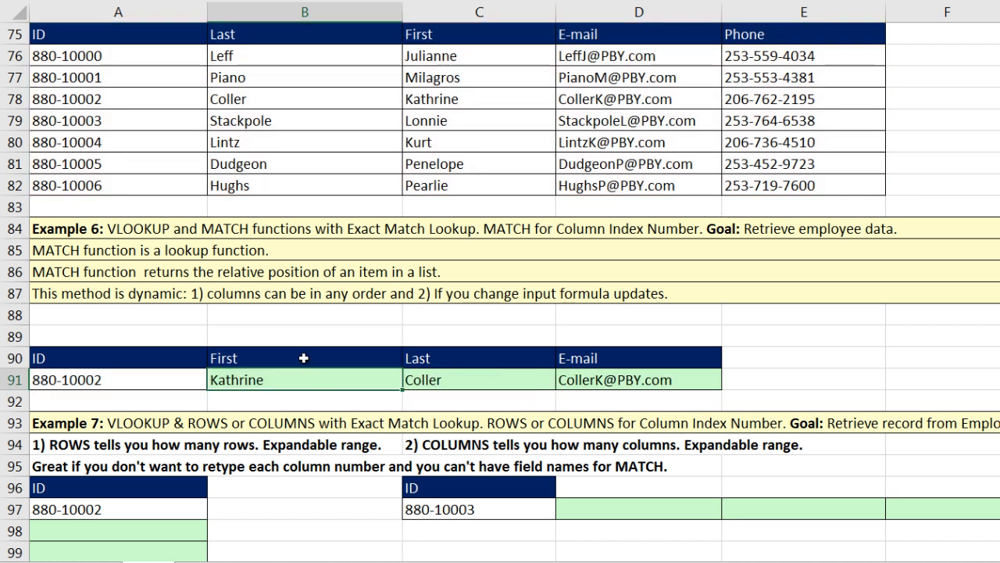
Change the header in B90 to Last and check the formula in B91
{"action": "left_click", "coordinate": [303, 358]}
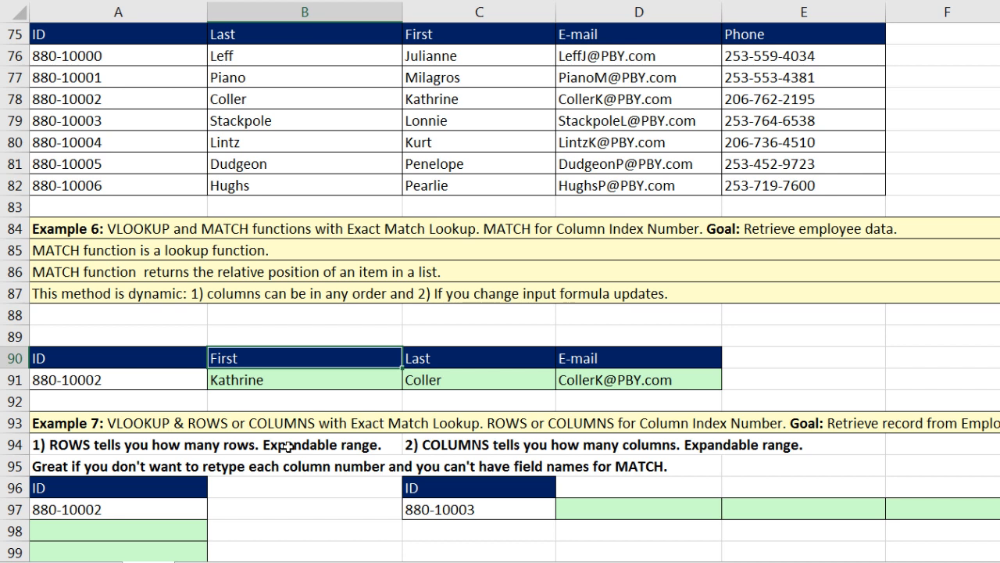
{"action": "type", "text": "La"}
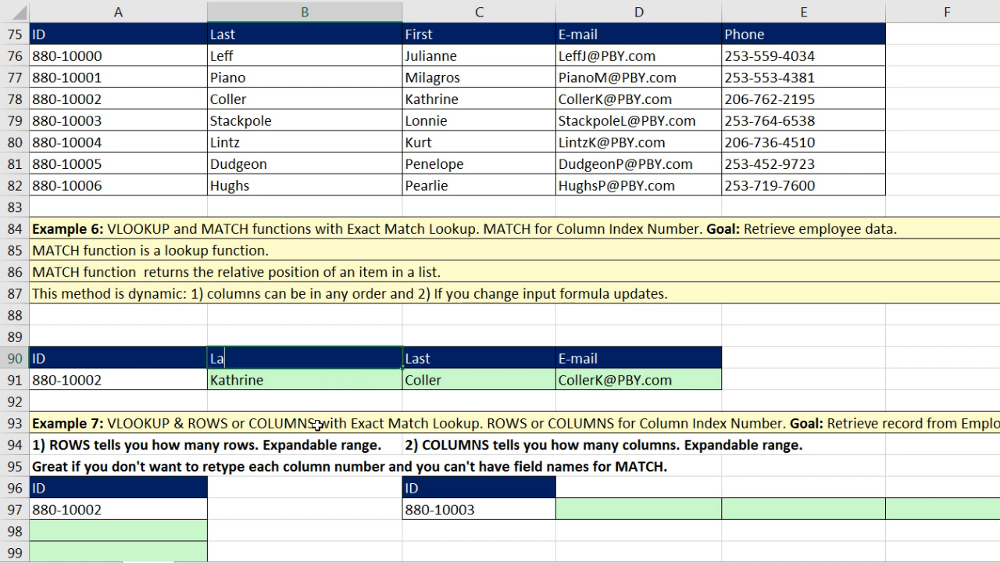
{"action": "key", "text": "Tab"}
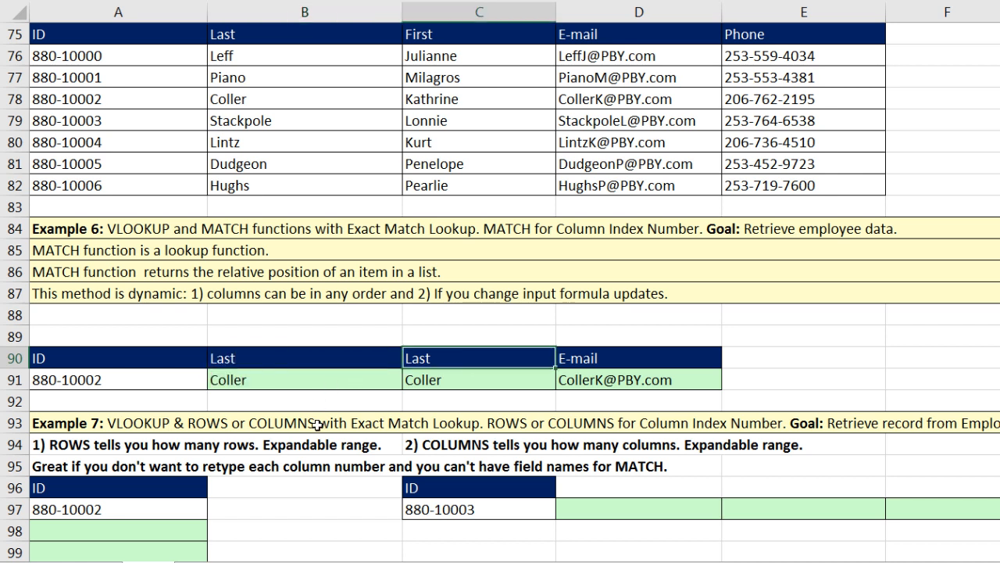
{"action": "double_click", "coordinate": [256, 377]}
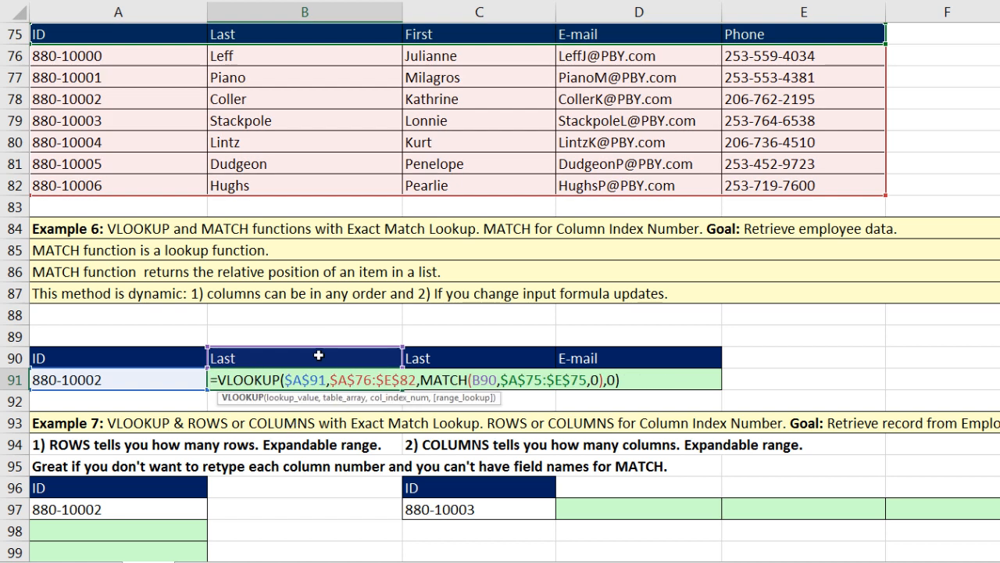
{"action": "key", "text": "ctrl+Return"}
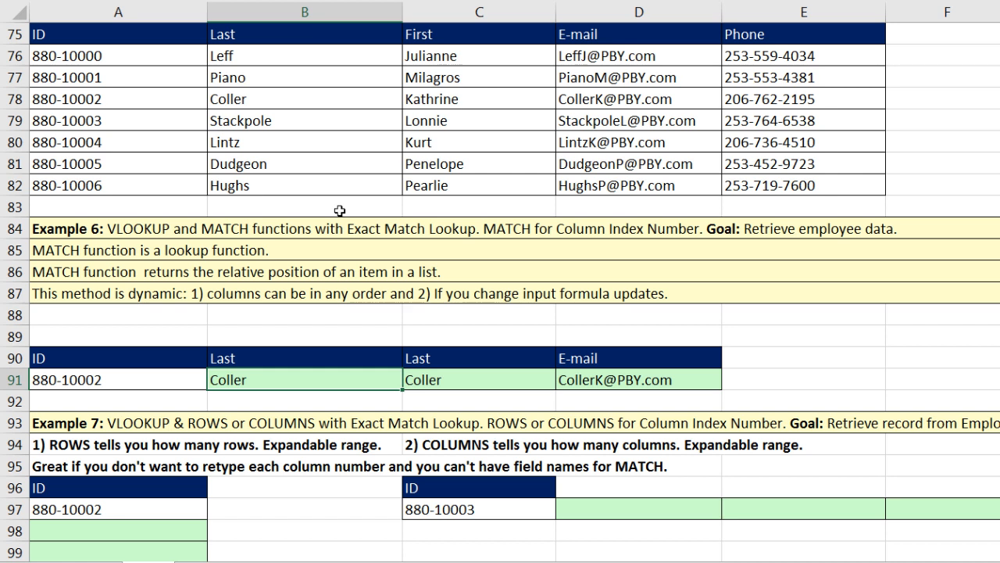
Change the header in C90 to First and check the MATCH argument of the B91 formula
{"action": "left_click", "coordinate": [429, 358]}
{"action": "type", "text": "F"}
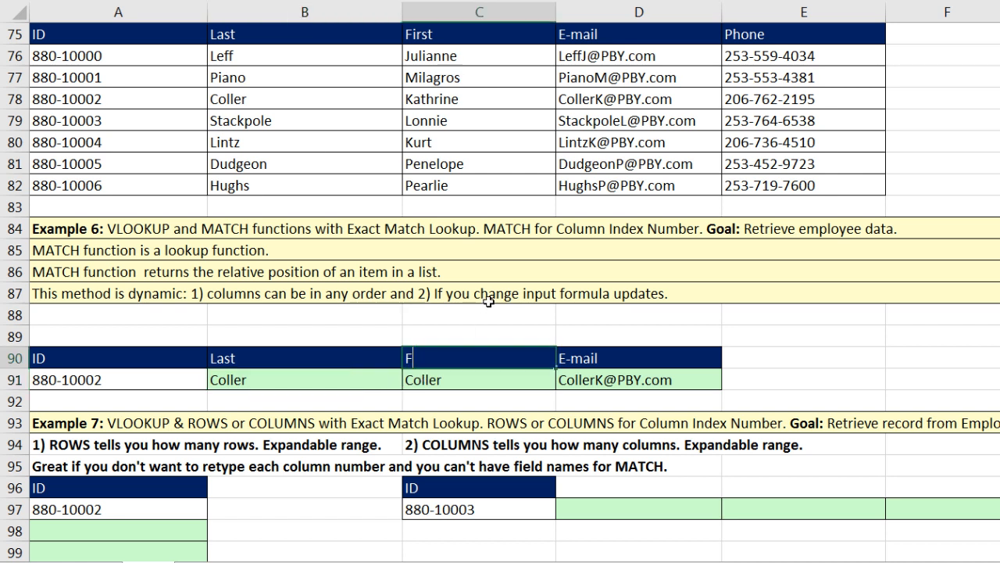
{"action": "type", "text": "irst"}
{"action": "key", "text": "Return"}
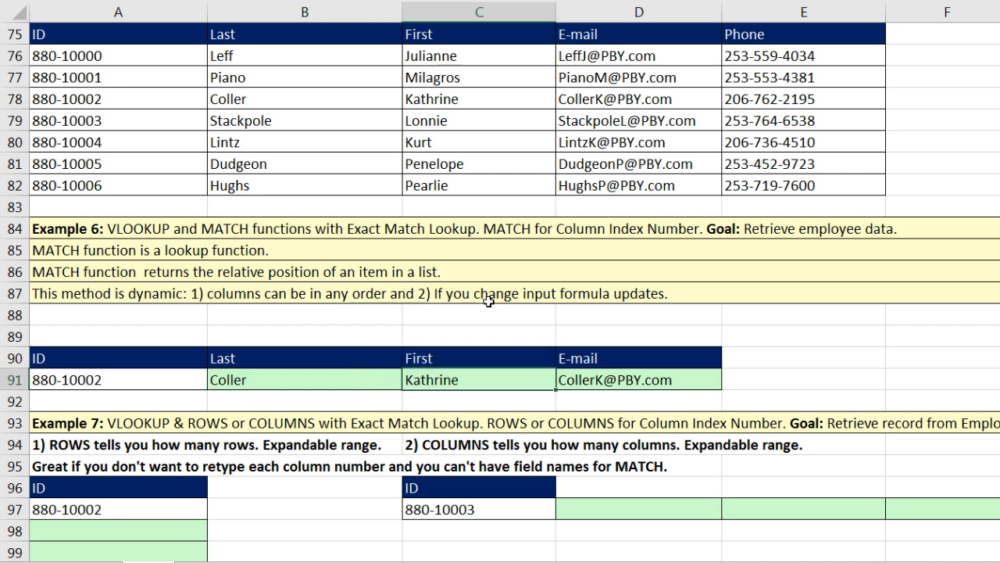
{"action": "left_click", "coordinate": [334, 380]}
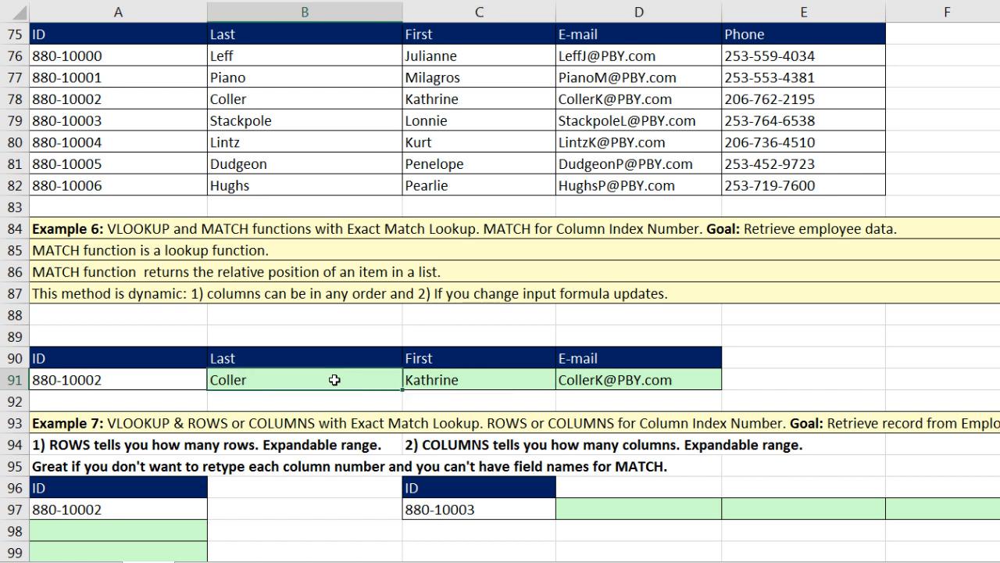
{"action": "double_click", "coordinate": [336, 380]}
{"action": "left_click", "coordinate": [422, 380]}
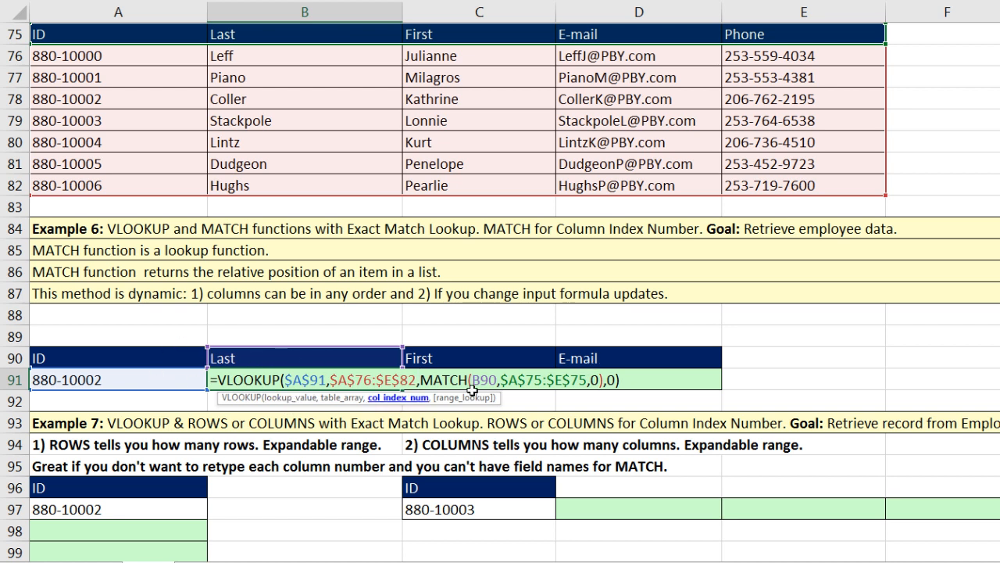
{"action": "key", "text": "ctrl+Return"}
Undo both header changes in B90:C90 and the clearing of B89:D89
{"action": "key", "text": "ctrl+z"}
{"action": "key", "text": "ctrl+z"}
{"action": "key", "text": "ctrl+z"}
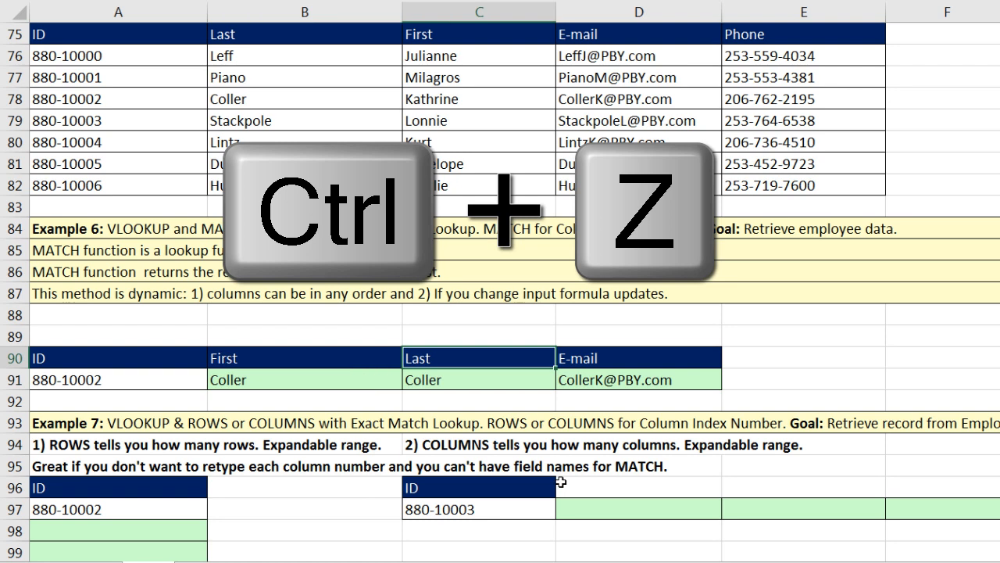
Review the helper MATCH formula in B89 and the header cells B90, C90 and D90
{"action": "double_click", "coordinate": [361, 337]}
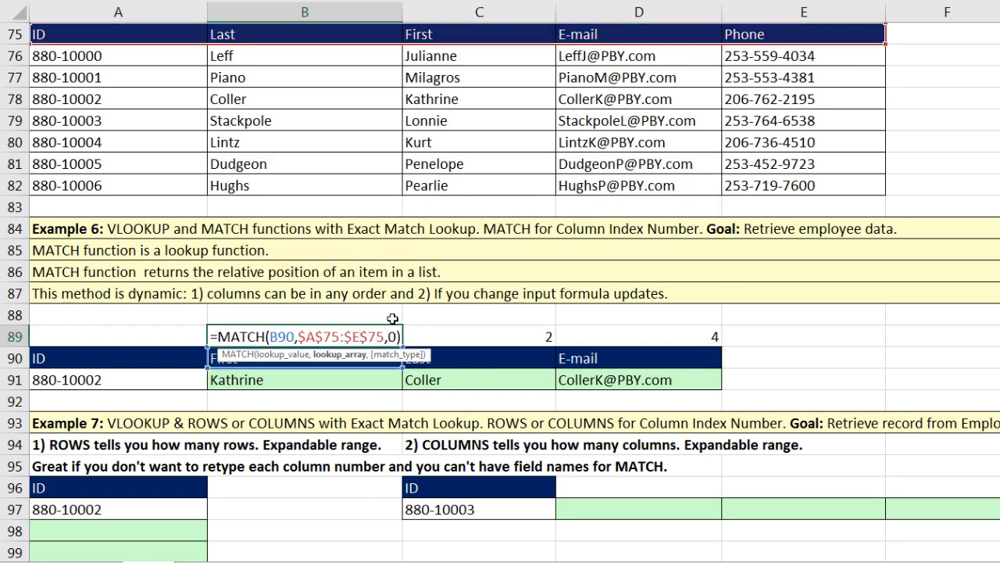
{"action": "key", "text": "Escape"}
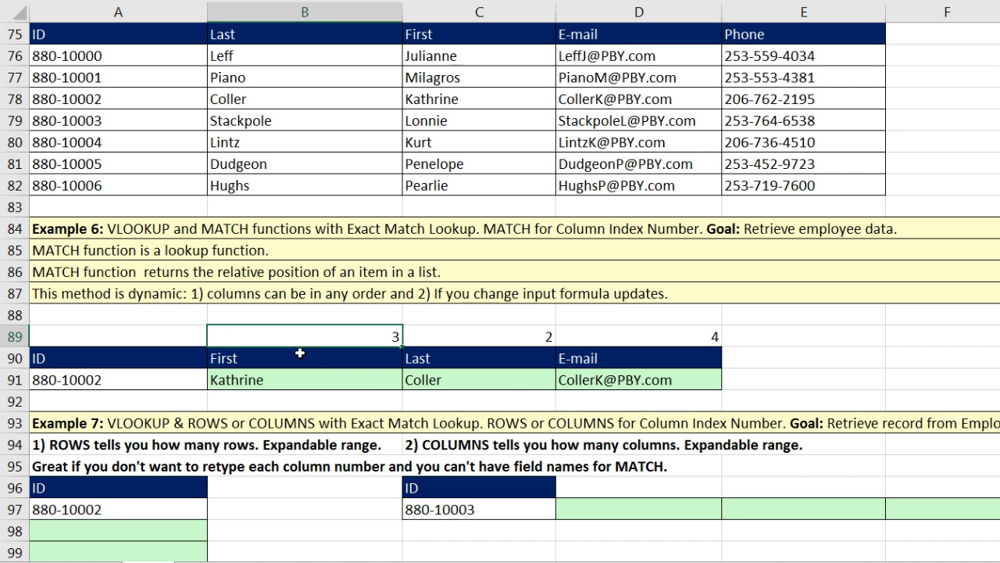
{"action": "left_click", "coordinate": [382, 362]}
{"action": "left_click", "coordinate": [428, 358]}
{"action": "left_click", "coordinate": [595, 358]}
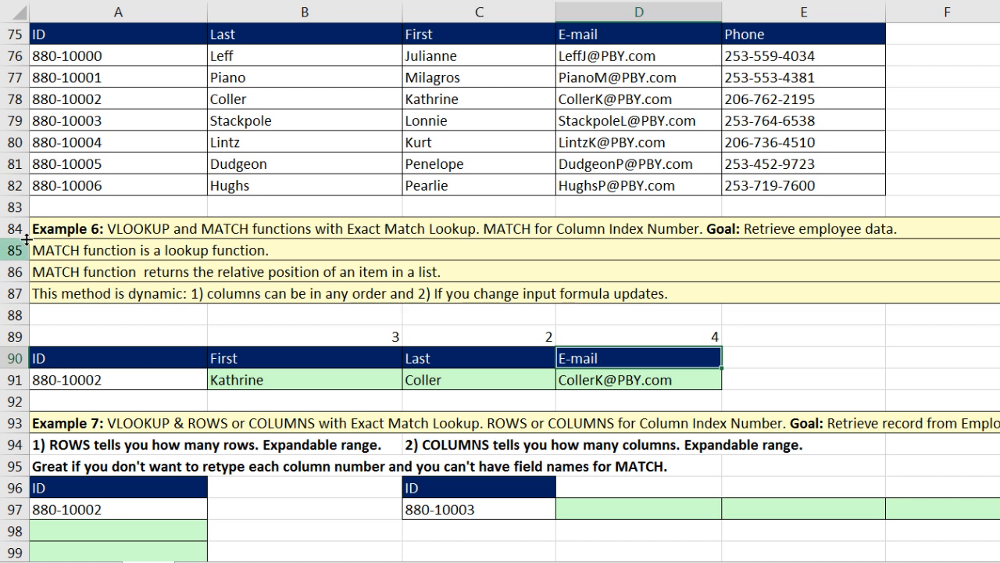
Hide rows 84 to 92 containing Example 6
{"action": "left_click_drag", "start_coordinate": [14, 228], "coordinate": [14, 400]}
{"action": "right_click", "coordinate": [14, 399]}
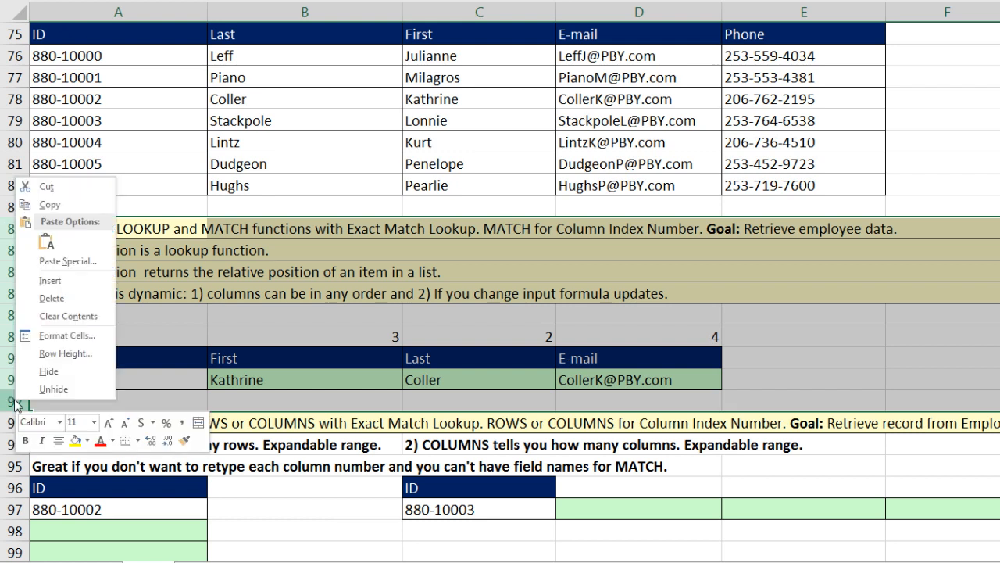
{"action": "left_click", "coordinate": [49, 374]}
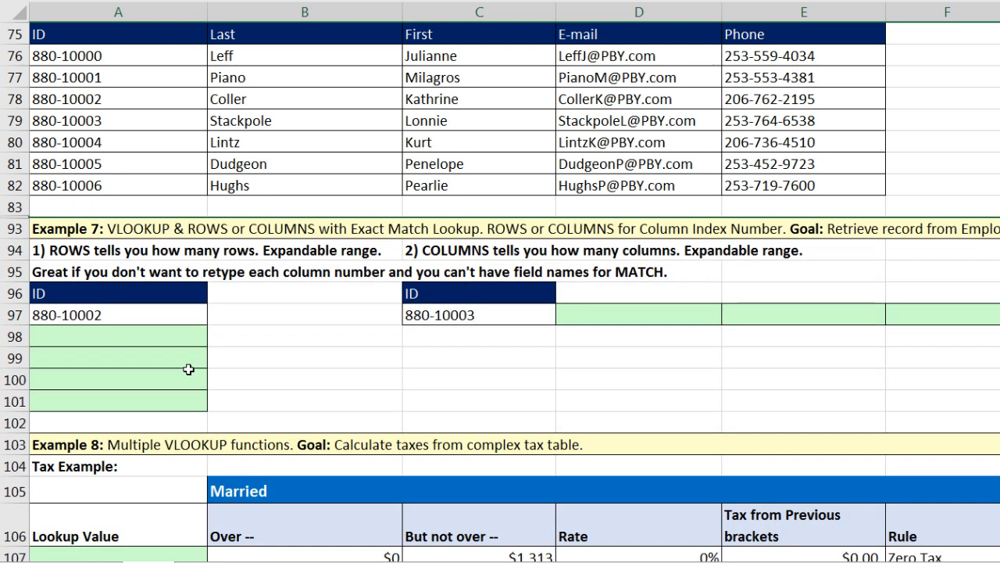
Examine the Example 7 layout: the ID cells A97 and C97 and the green result cells below A97 and beside C97
{"action": "left_click", "coordinate": [157, 319]}
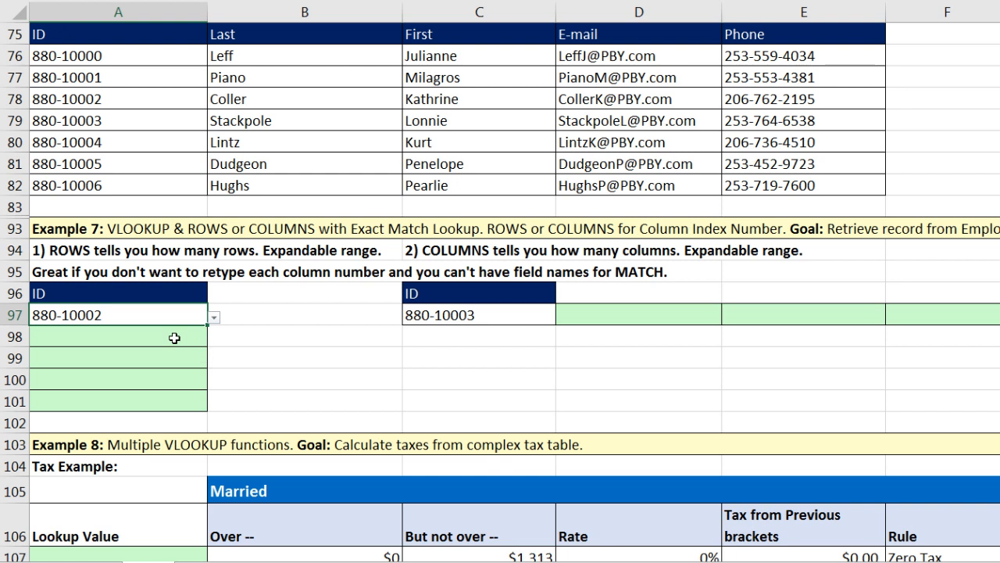
{"action": "left_click_drag", "start_coordinate": [174, 337], "coordinate": [172, 405]}
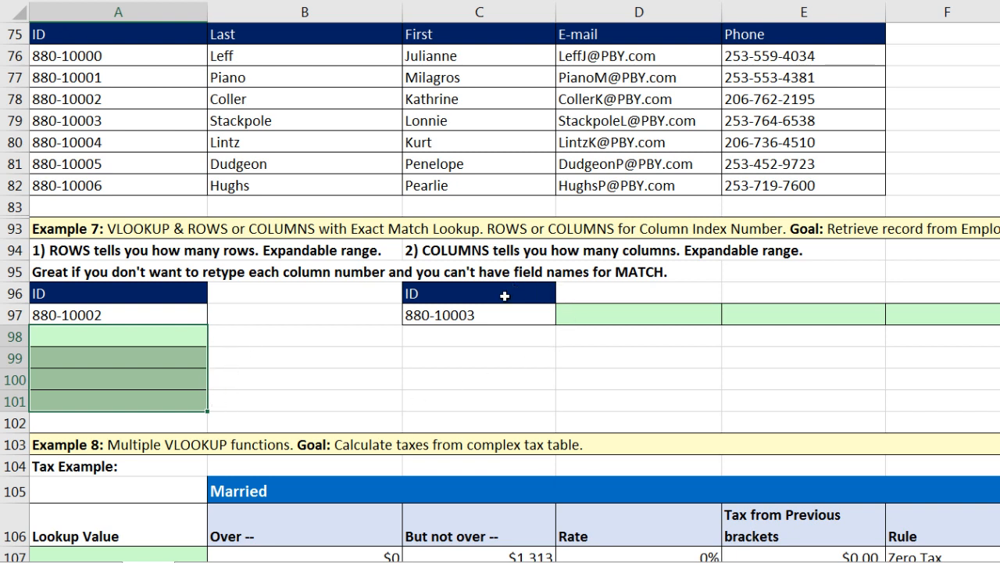
{"action": "left_click", "coordinate": [491, 317]}
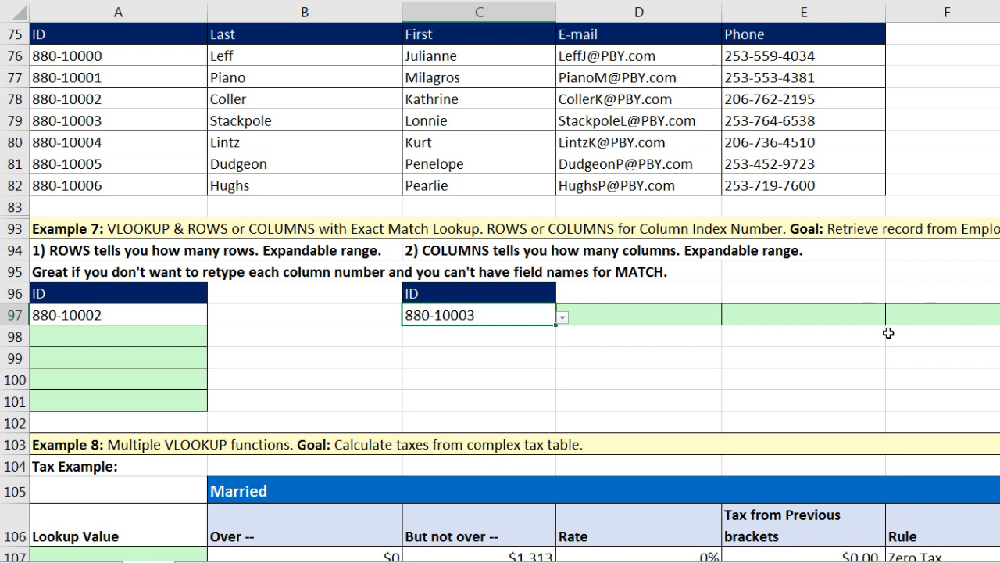
{"action": "left_click_drag", "start_coordinate": [665, 315], "coordinate": [930, 315]}
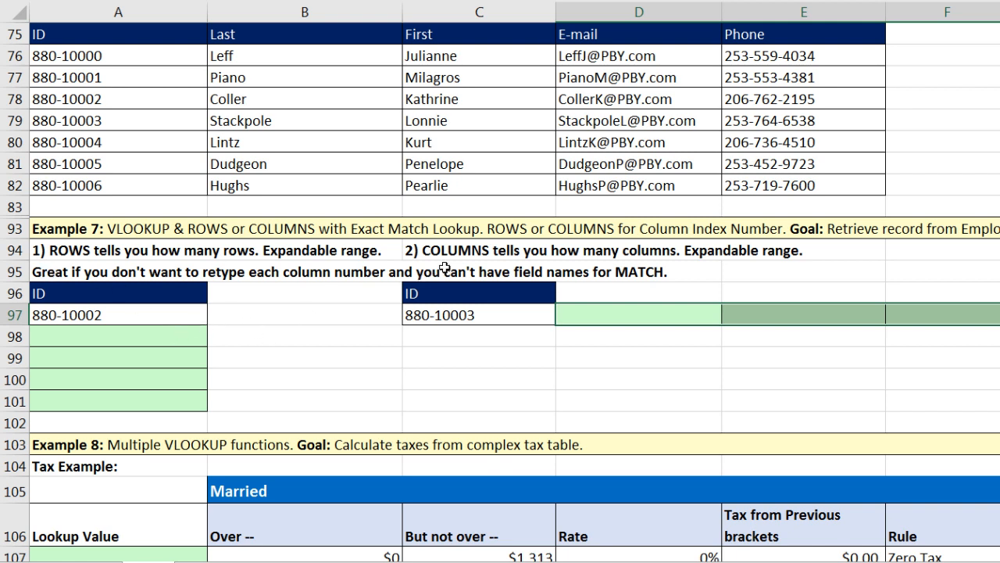
Begin a ROWS formula in A98
{"action": "left_click", "coordinate": [170, 334]}
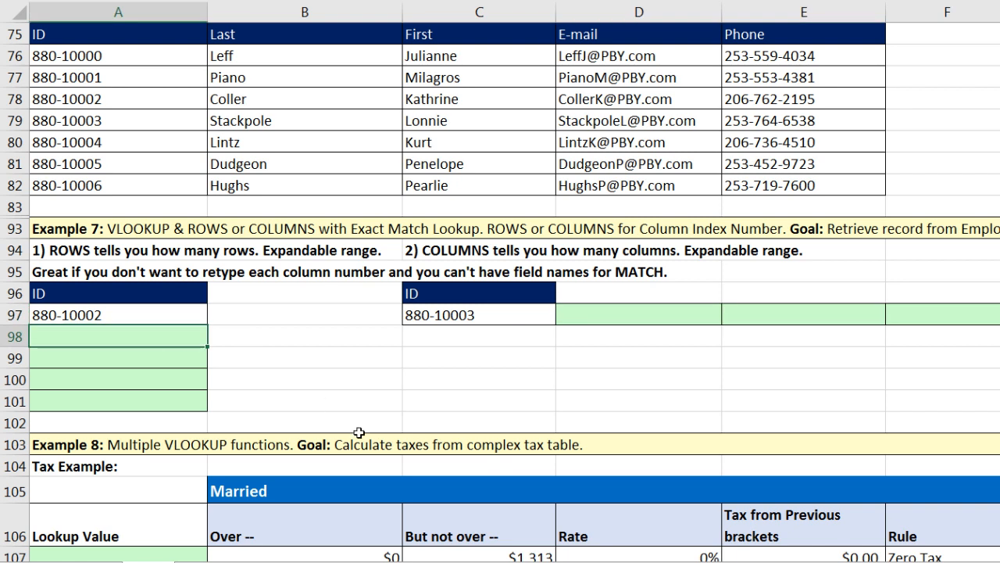
{"action": "type", "text": "=rows"}
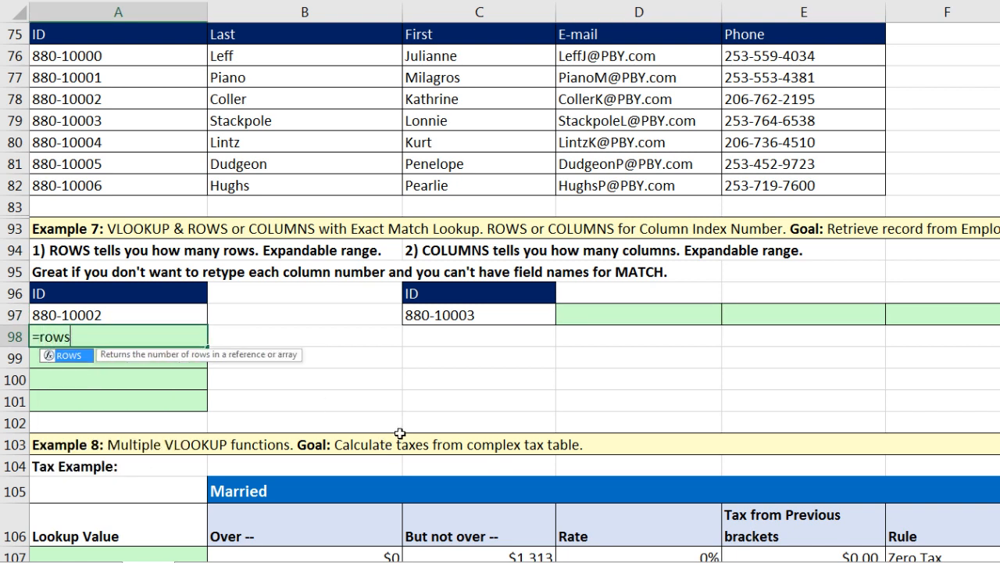
{"action": "key", "text": "Tab"}
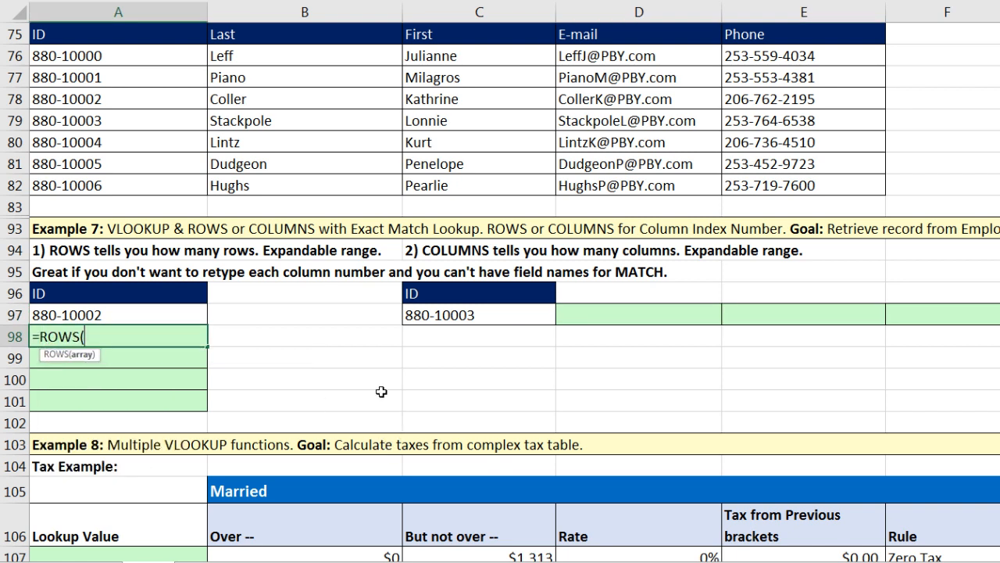
Try B98:B100 as the array of the ROWS function and remove it again
{"action": "left_click_drag", "start_coordinate": [225, 336], "coordinate": [234, 382]}
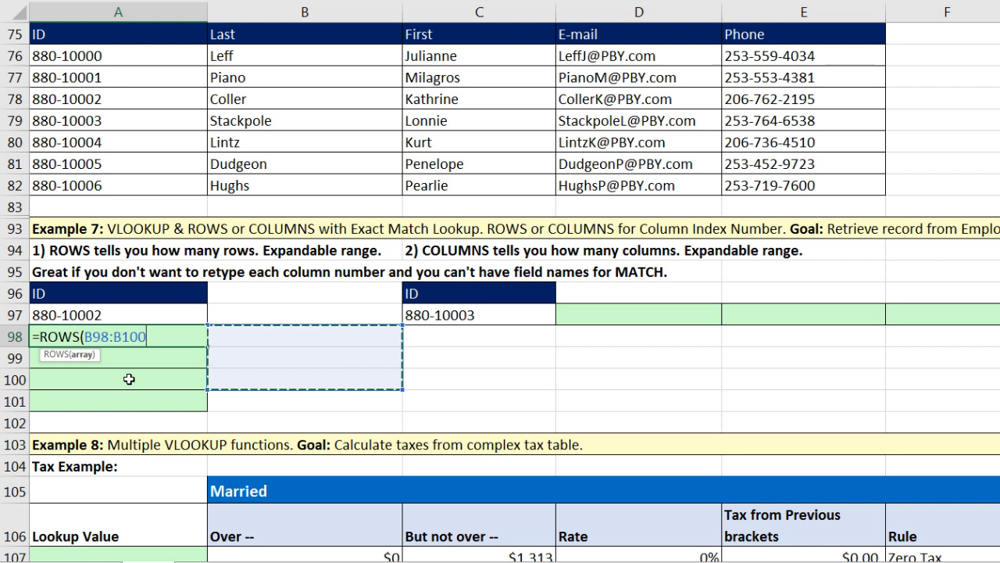
{"action": "left_click_drag", "start_coordinate": [84, 339], "coordinate": [147, 349]}
{"action": "key", "text": "BackSpace"}
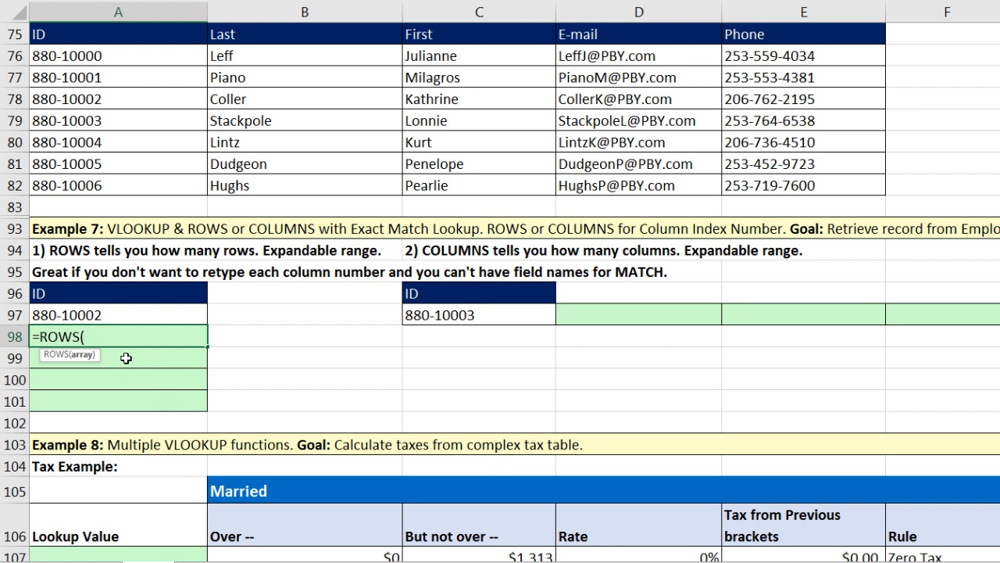
Give the ROWS function in A98 the expandable range A$97:A98, locking only the first row reference, and close the parenthesis
{"action": "left_click_drag", "start_coordinate": [110, 315], "coordinate": [115, 336]}
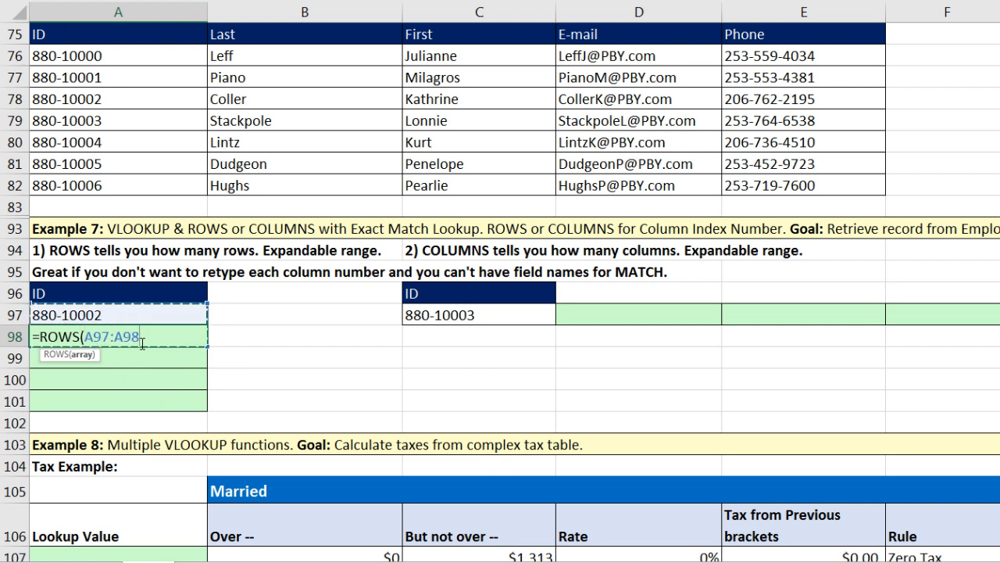
{"action": "left_click", "coordinate": [88, 336]}
{"action": "key", "text": "F4"}
{"action": "key", "text": "F4"}
{"action": "key", "text": "F4"}
{"action": "left_click", "coordinate": [105, 339]}
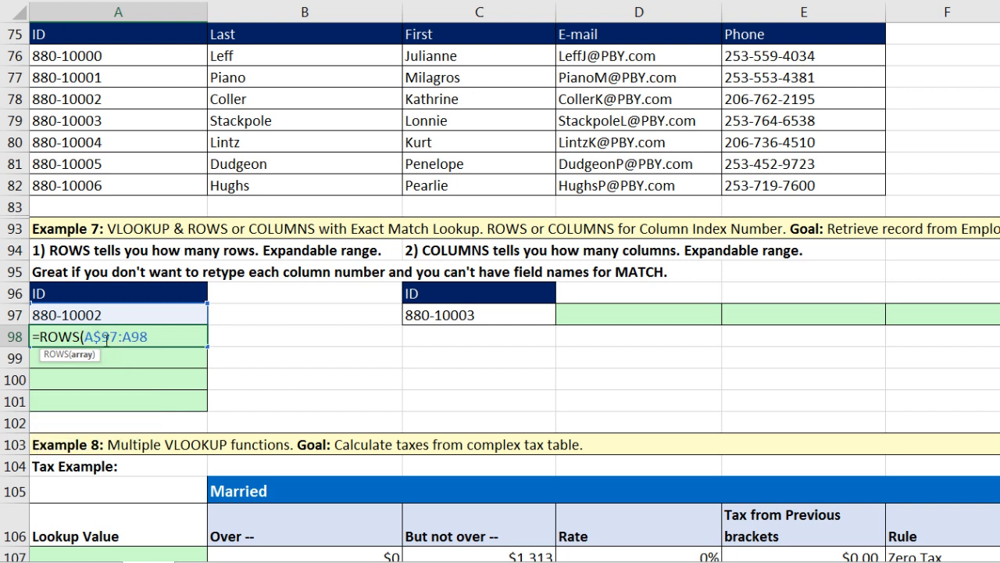
{"action": "left_click", "coordinate": [154, 339]}
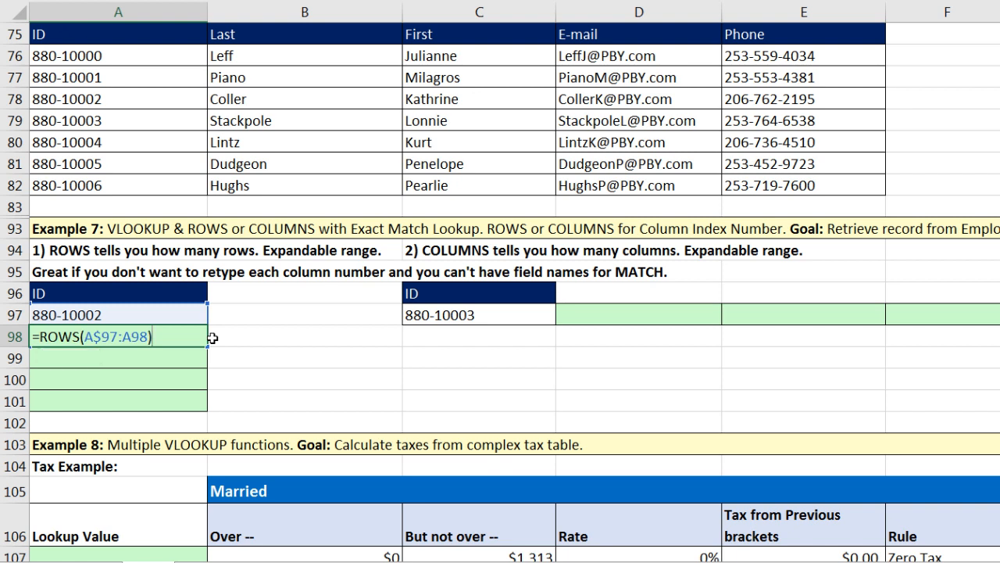
Enter the ROWS formula in A98, copy it down through A101 and check the expanded range in the last cell
{"action": "key", "text": "ctrl+Return"}
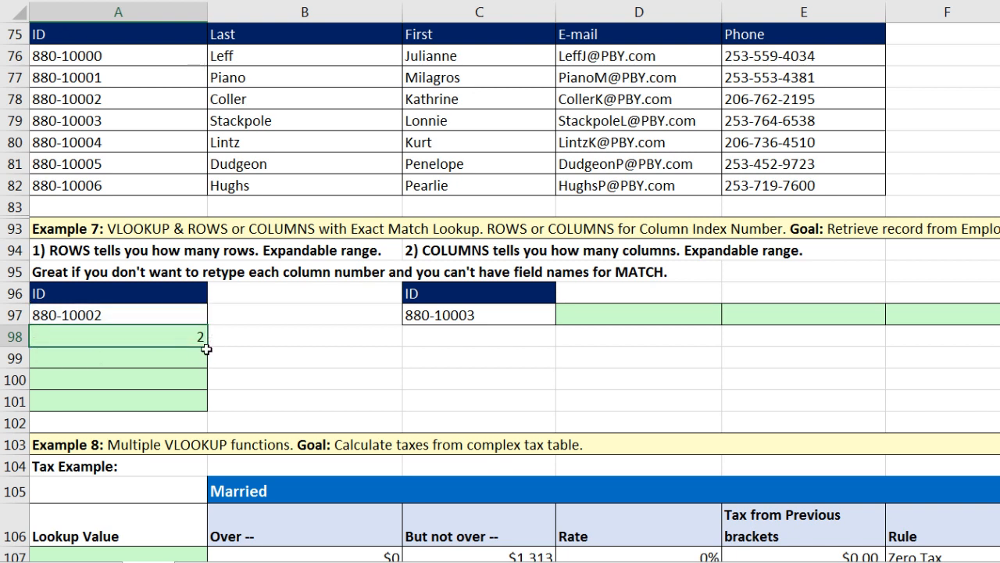
{"action": "left_click_drag", "start_coordinate": [206, 347], "coordinate": [207, 407]}
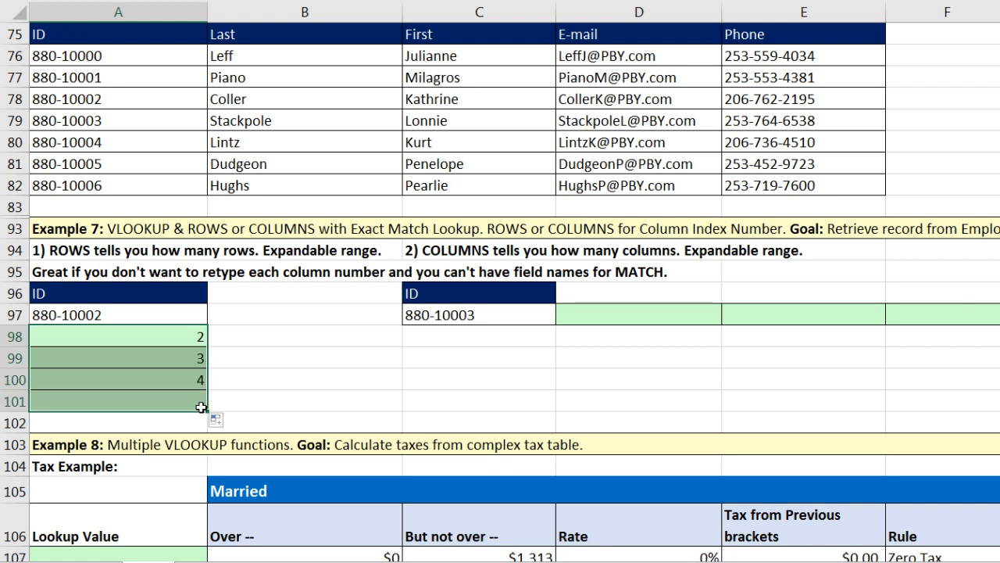
{"action": "left_click", "coordinate": [191, 399]}
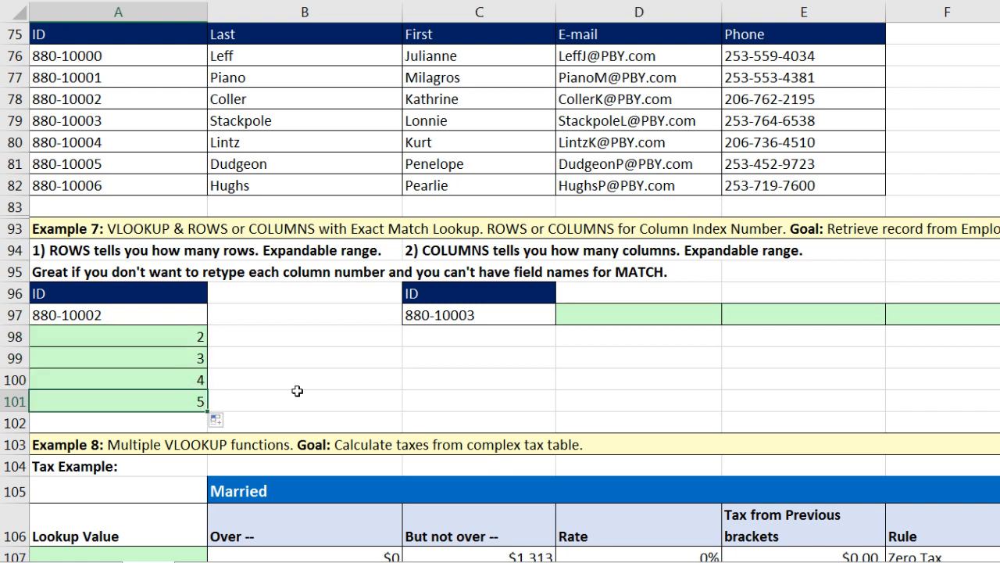
{"action": "key", "text": "F2"}
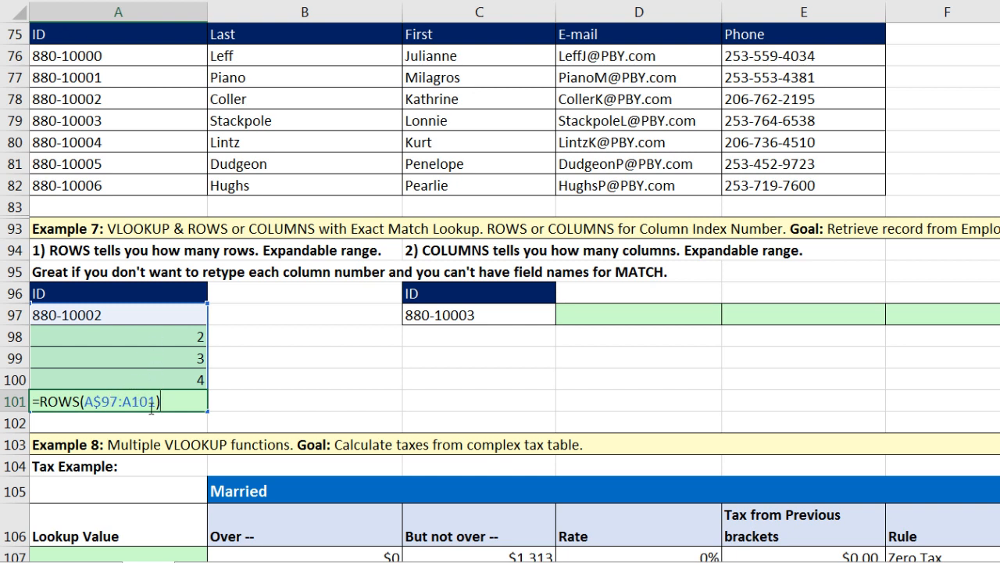
{"action": "key", "text": "ctrl+Return"}
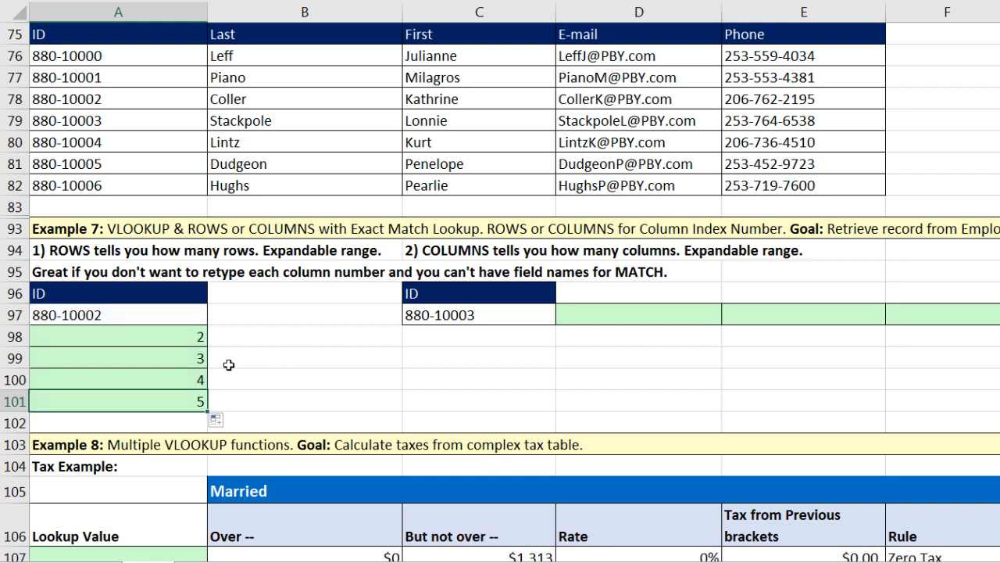
Wrap the ROWS function in A98 in a VLOOKUP, using the absolute reference $A$97 as the lookup value
{"action": "left_click", "coordinate": [114, 337]}
{"action": "key", "text": "F2"}
{"action": "left_click", "coordinate": [41, 343]}
{"action": "type", "text": "vlROWS(A$97:A98"}
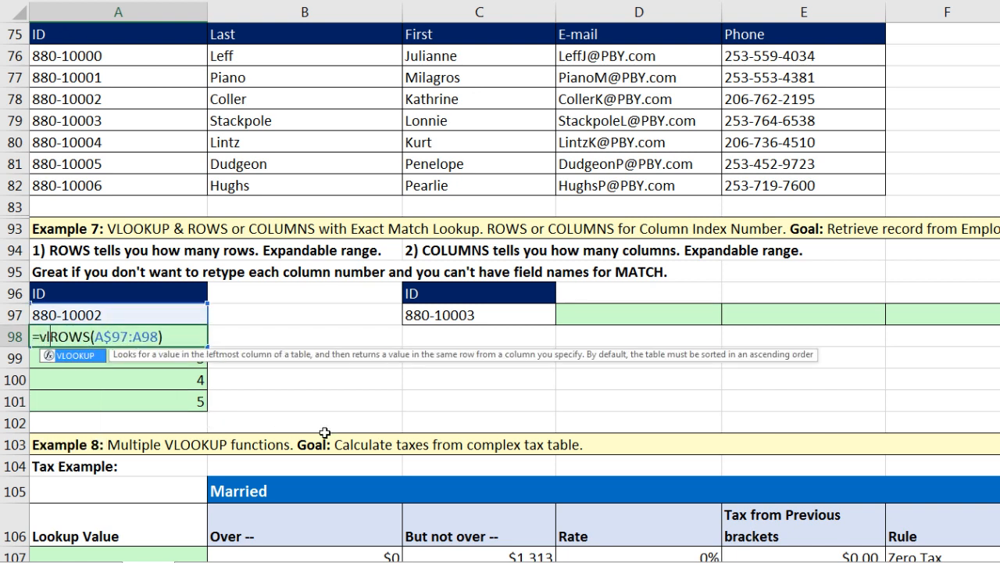
{"action": "key", "text": "Tab"}
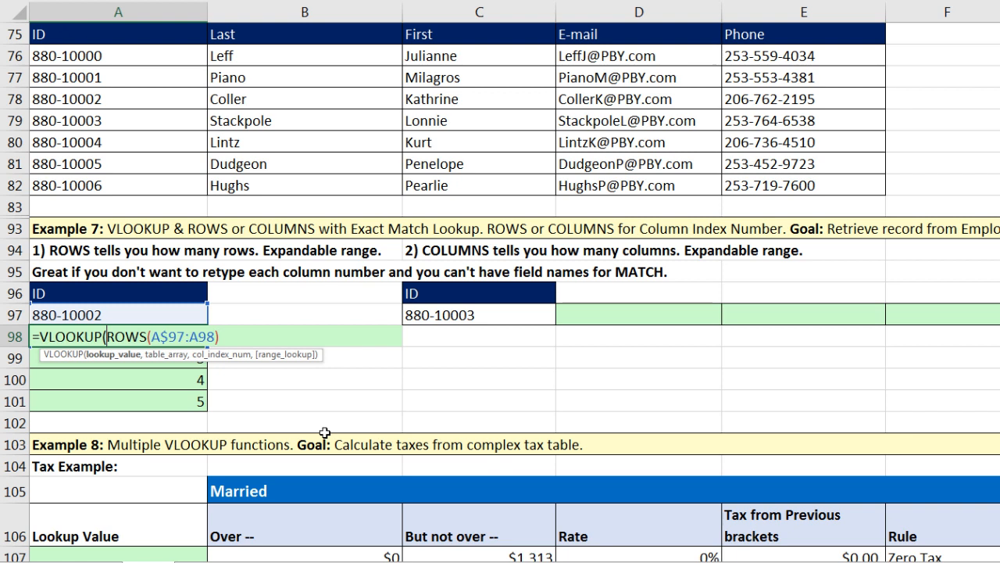
{"action": "left_click", "coordinate": [112, 309]}
{"action": "key", "text": "F4"}
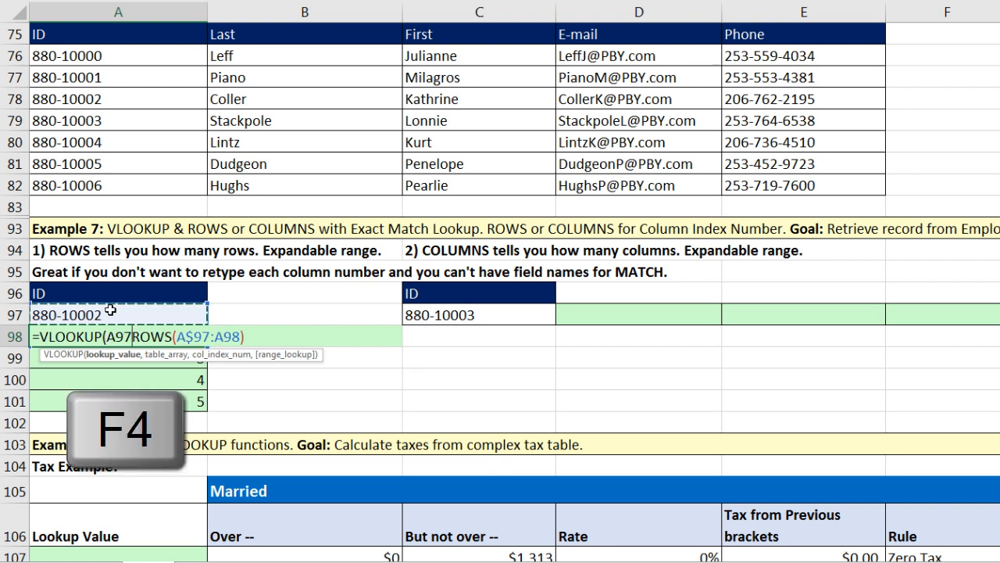
{"action": "type", "text": ","}
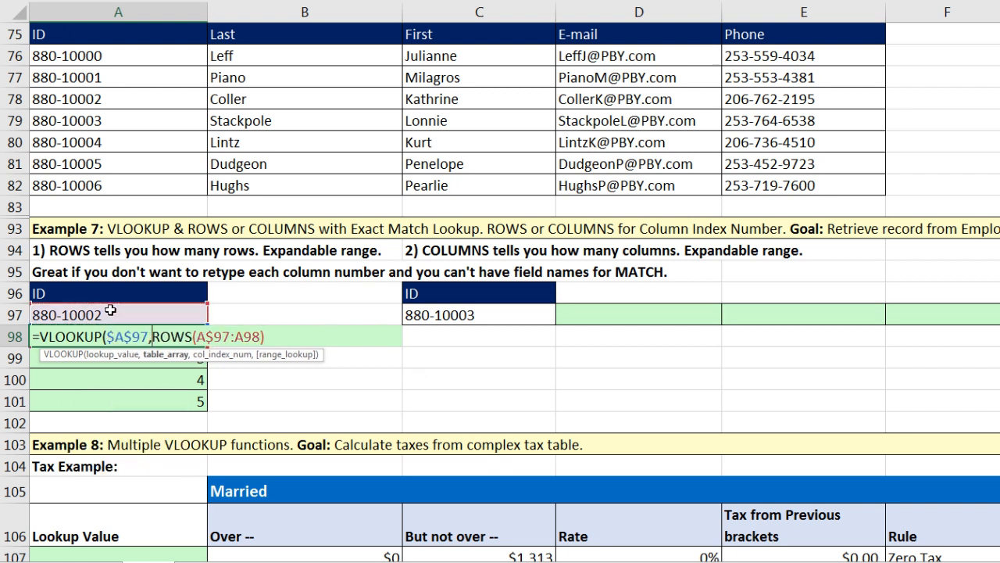
Complete the A98 VLOOKUP with table array $A$76:$E$82, the ROWS function as column index and 0 for exact match, and enter it
{"action": "left_click_drag", "start_coordinate": [95, 56], "coordinate": [863, 181]}
{"action": "key", "text": "F4"}
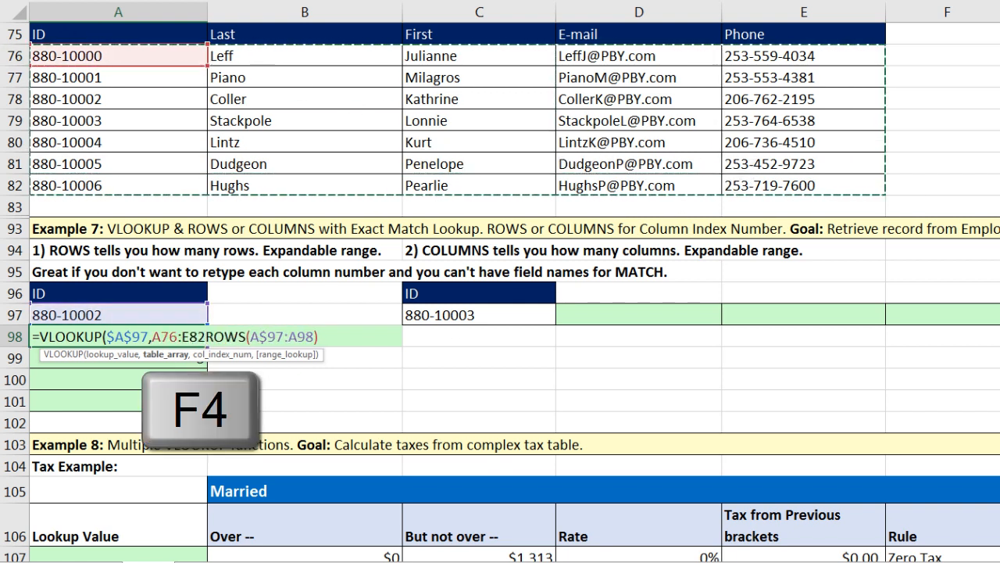
{"action": "type", "text": ","}
{"action": "left_click", "coordinate": [223, 355]}
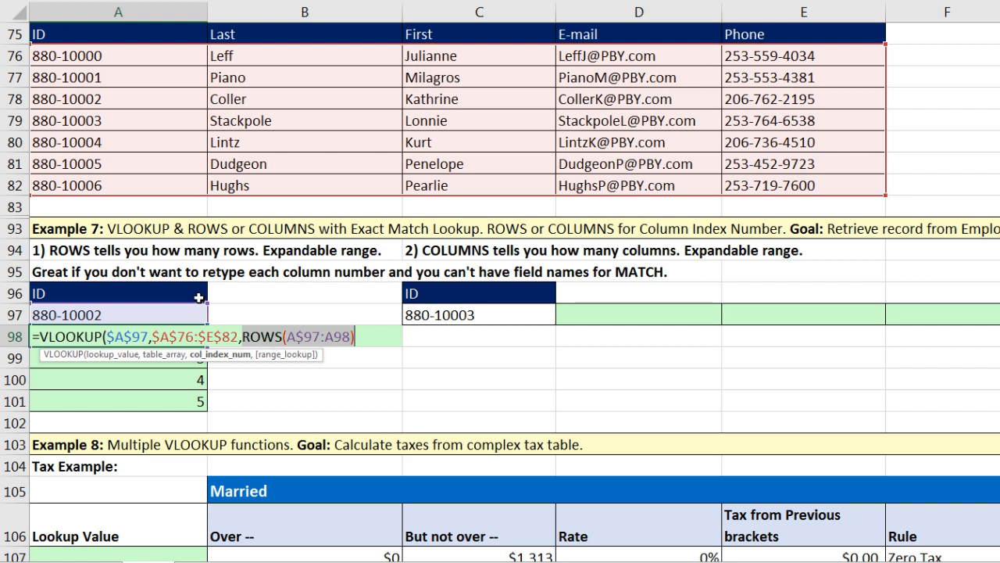
{"action": "left_click", "coordinate": [368, 340]}
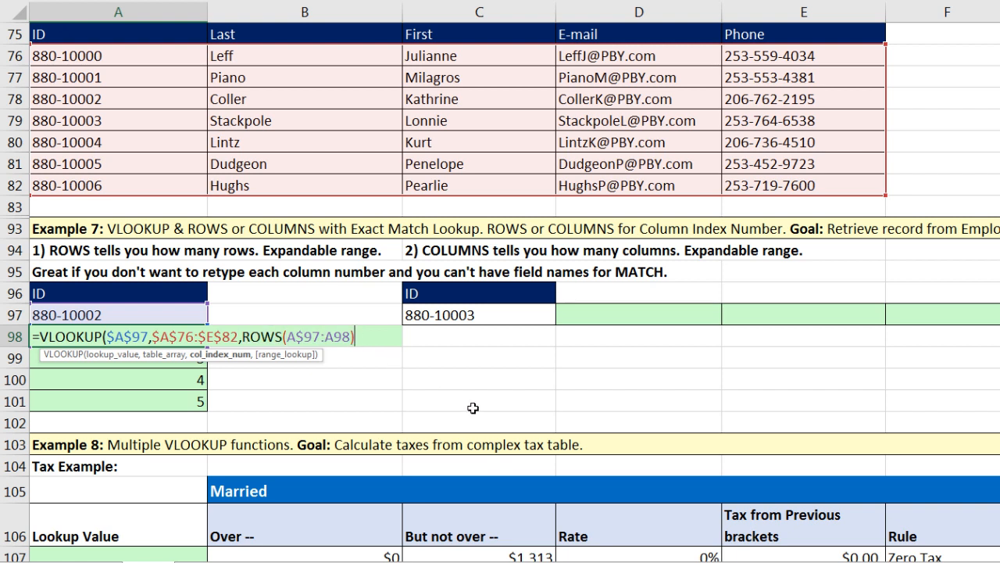
{"action": "type", "text": ","}
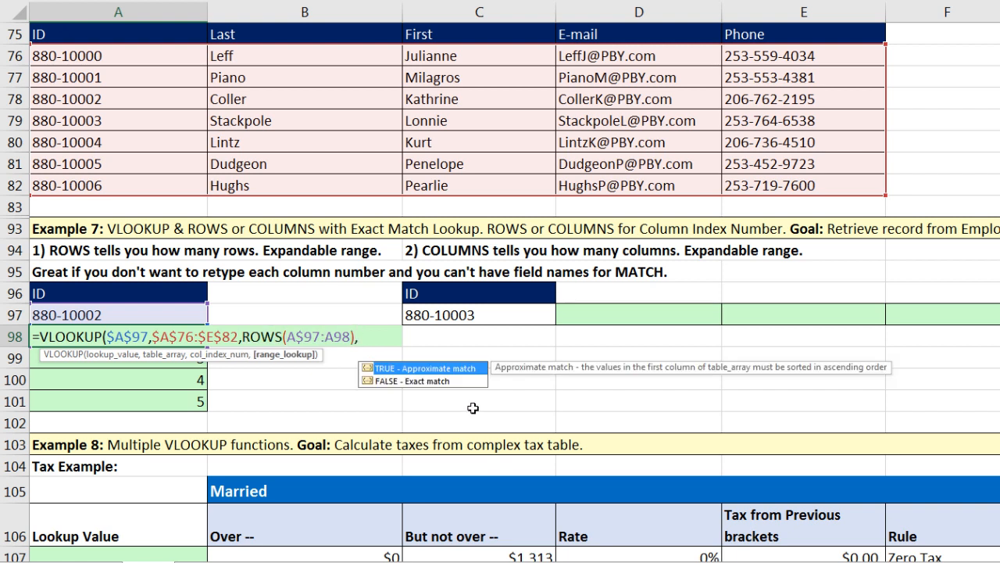
{"action": "type", "text": "0)"}
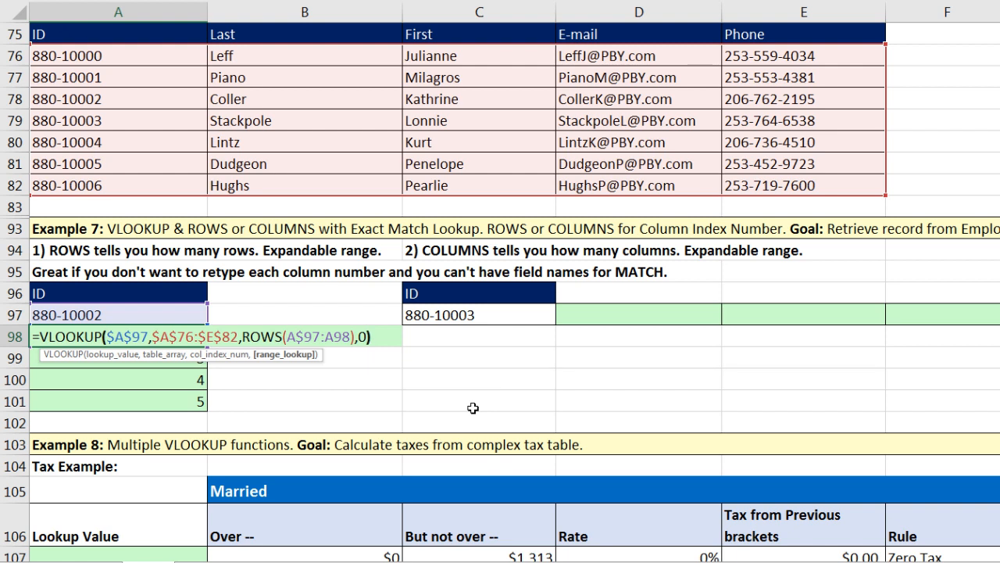
{"action": "key", "text": "ctrl+Return"}
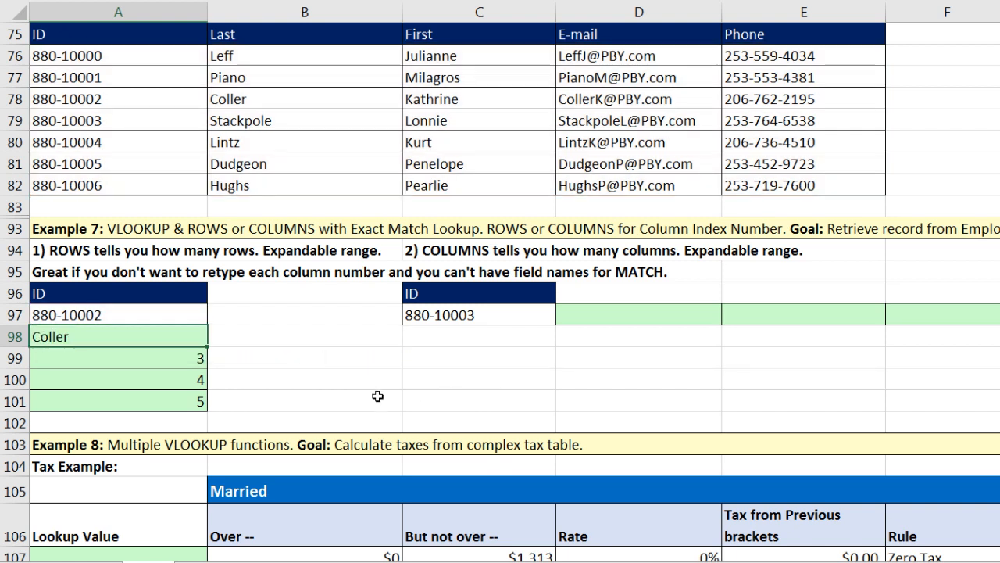
Copy the VLOOKUP formula from A98 down through A101 and check the formula in the last cell
{"action": "double_click", "coordinate": [205, 346]}
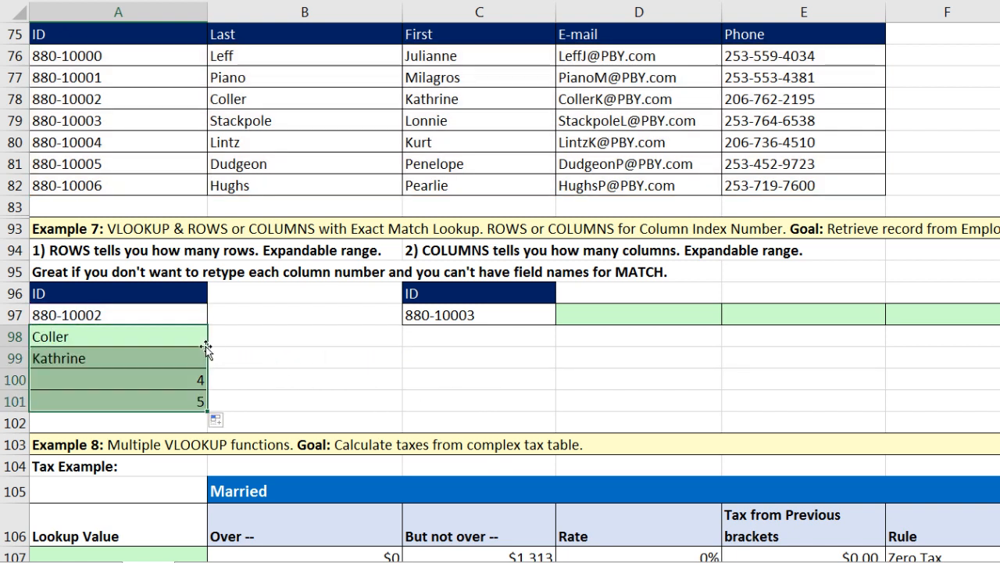
{"action": "left_click", "coordinate": [195, 401]}
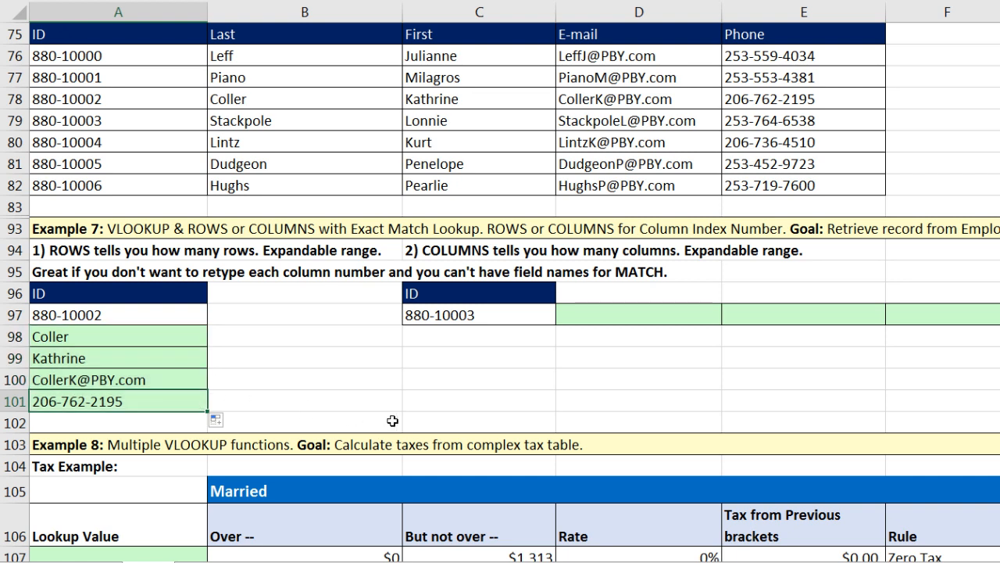
{"action": "key", "text": "F2"}
{"action": "key", "text": "Escape"}
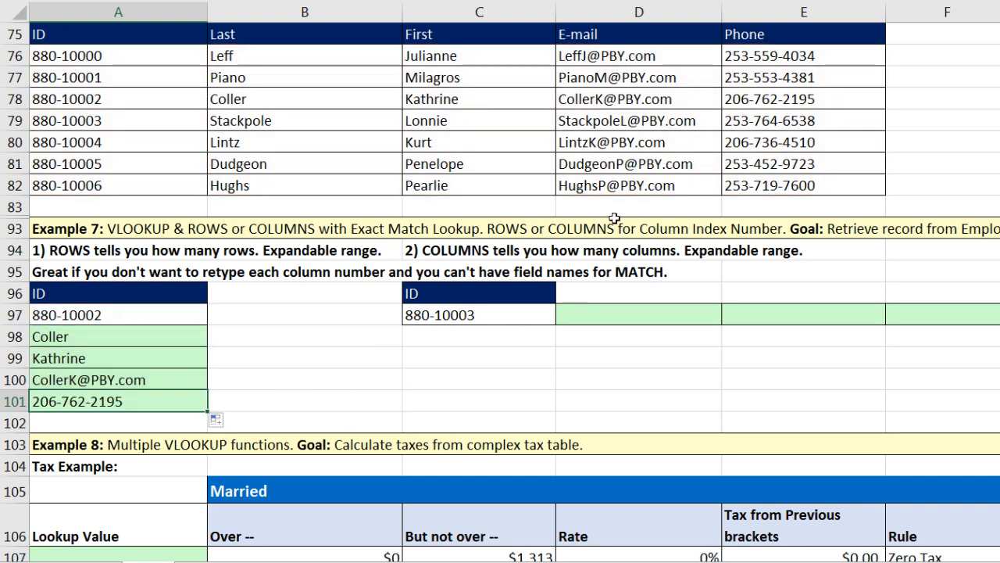
Start a VLOOKUP in D97 with lookup value $C$97 and table array $A$76:$E$82, both as absolute references
{"action": "left_click", "coordinate": [672, 316]}
{"action": "type", "text": "="}
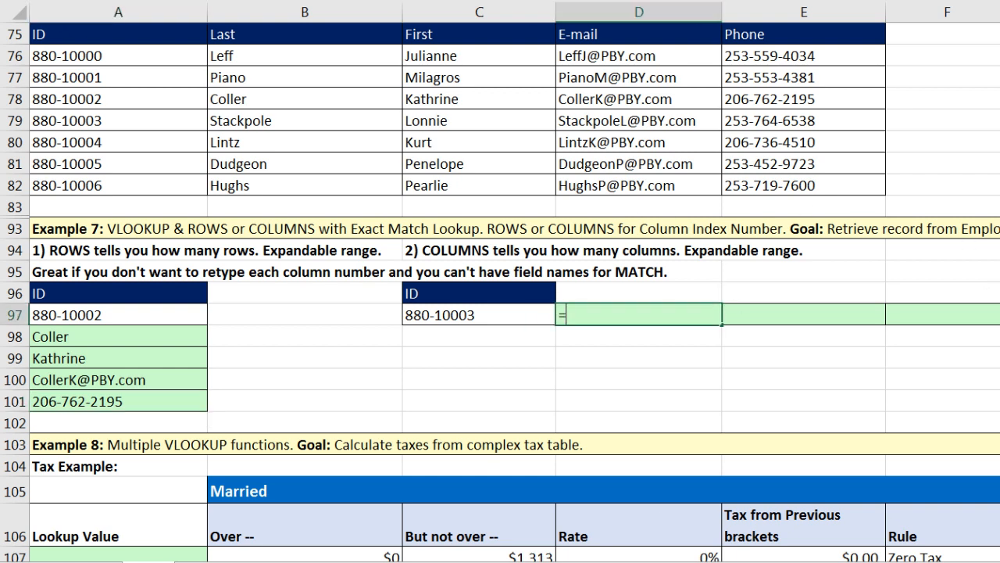
{"action": "type", "text": "vl"}
{"action": "key", "text": "Tab"}
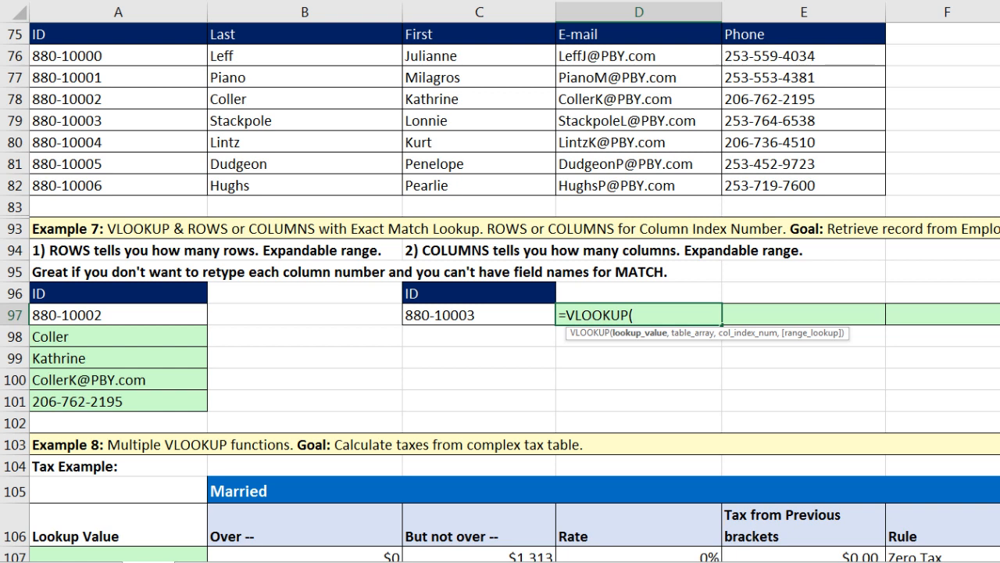
{"action": "key", "text": "Left"}
{"action": "key", "text": "F4"}
{"action": "type", "text": ","}
{"action": "left_click_drag", "start_coordinate": [176, 59], "coordinate": [805, 187]}
{"action": "key", "text": "F4"}
{"action": "type", "text": ","}
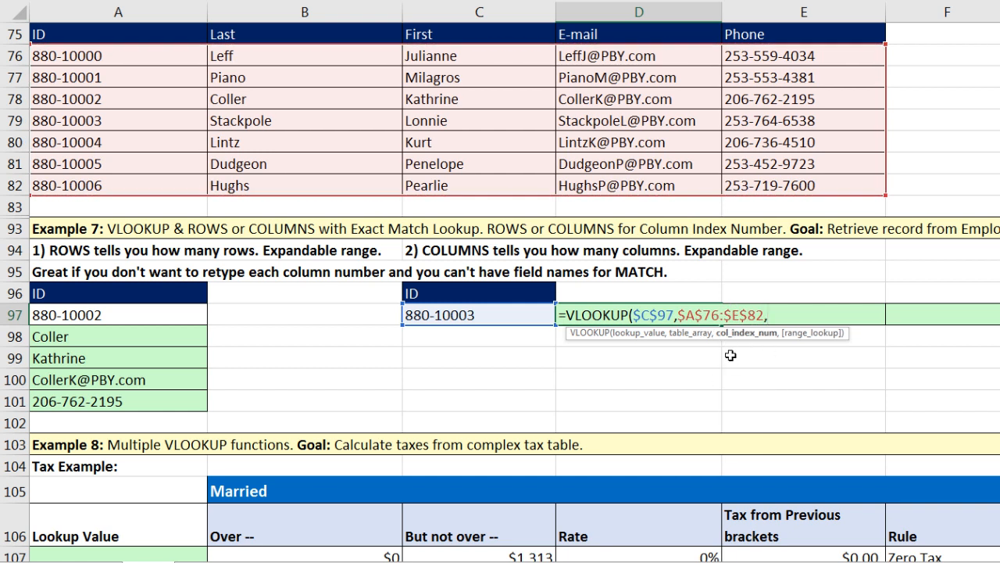
Use COLUMNS as the column index in D97 with the expandable range $C97:D97, locking only the first column reference
{"action": "type", "text": "columns"}
{"action": "key", "text": "Tab"}
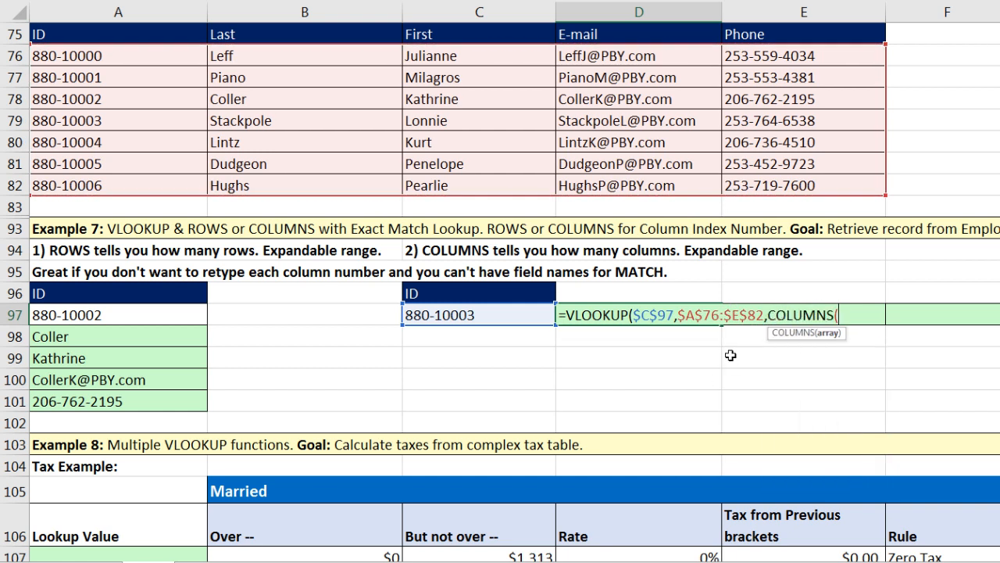
{"action": "left_click_drag", "start_coordinate": [529, 317], "coordinate": [598, 317]}
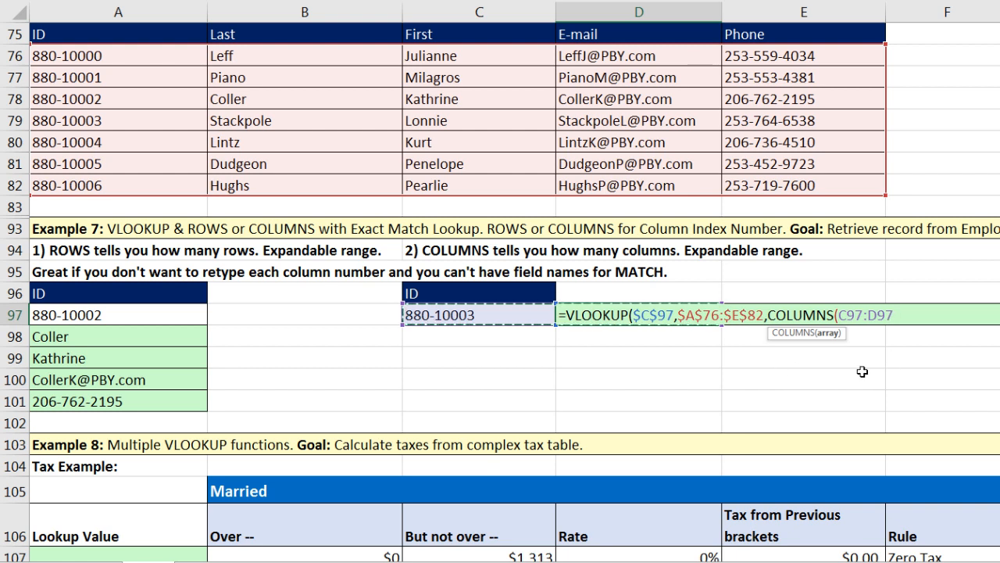
{"action": "key", "text": "Right"}
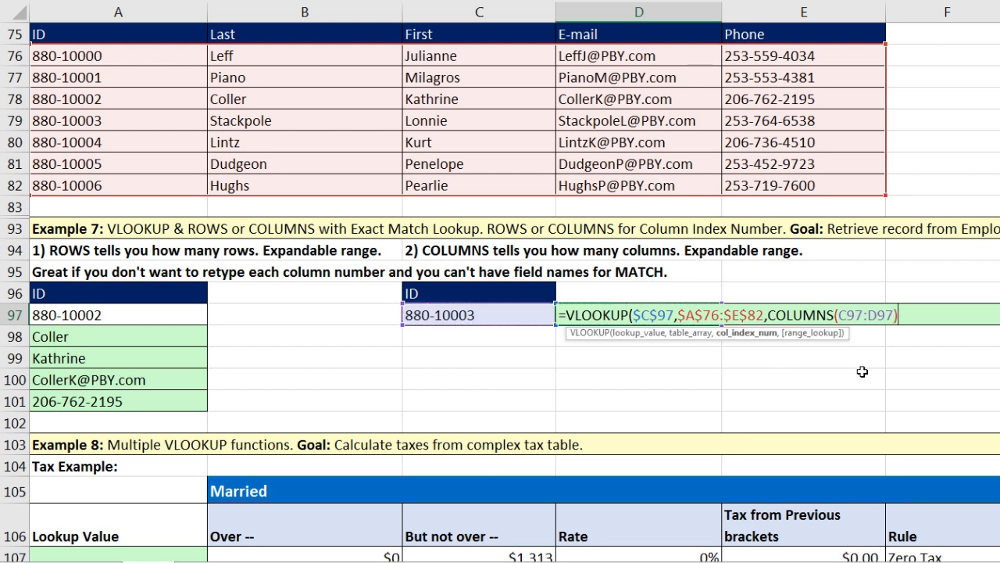
{"action": "left_click", "coordinate": [849, 316]}
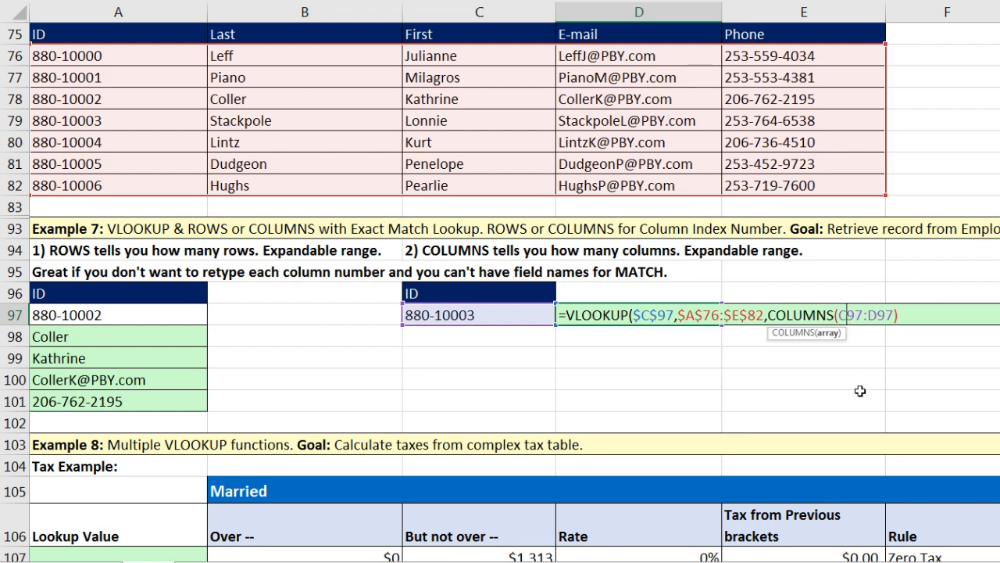
{"action": "key", "text": "F4"}
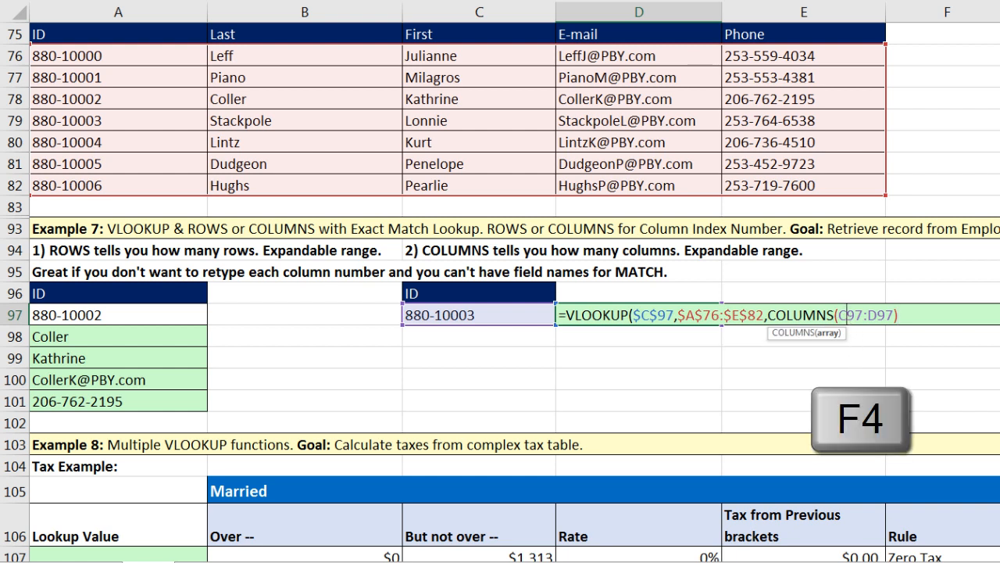
{"action": "key", "text": "F4"}
{"action": "key", "text": "F4"}
{"action": "key", "text": "F4"}
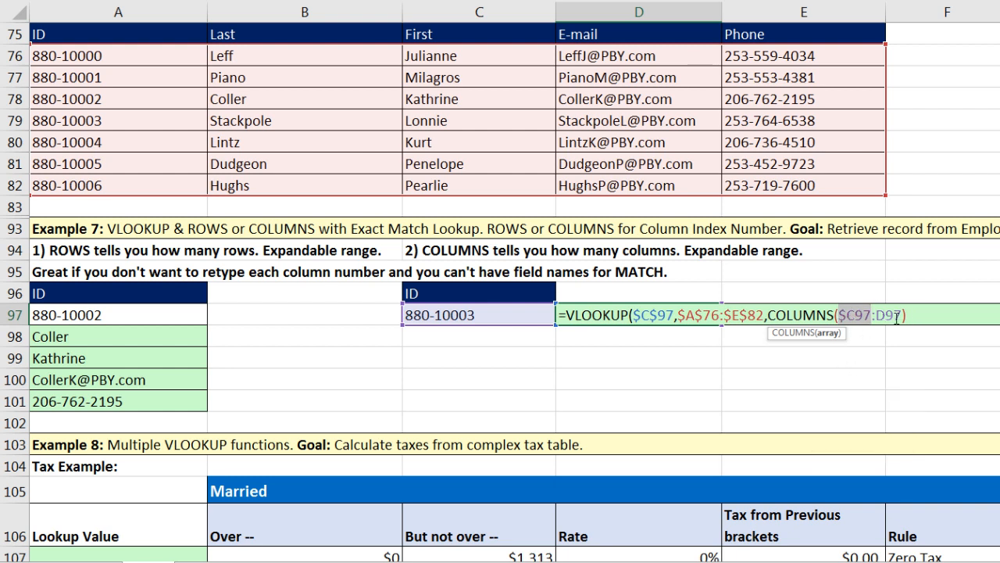
Finish the D97 VLOOKUP with 0 for exact match, enter it and copy it across through G97
{"action": "type", "text": "),"}
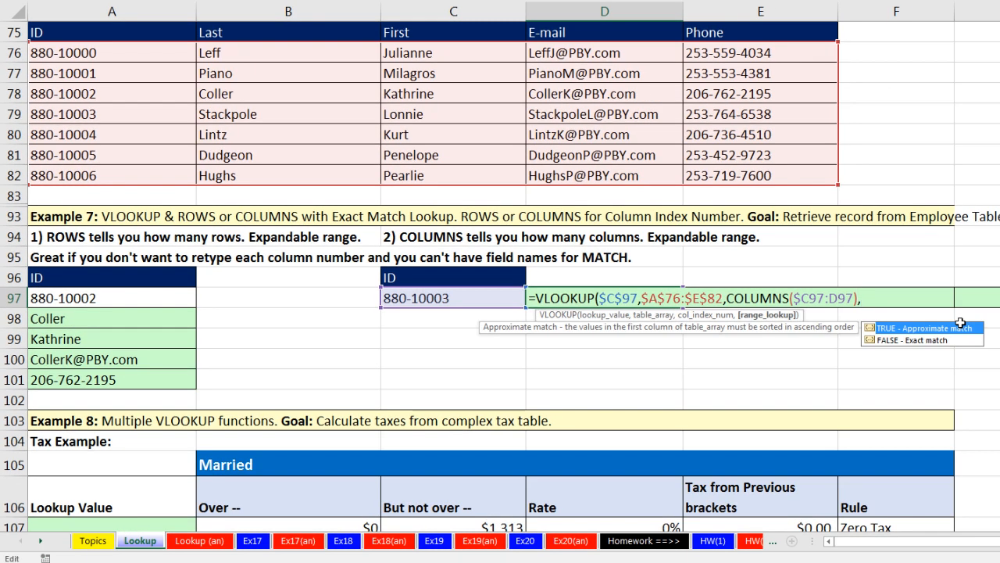
{"action": "type", "text": "0)"}
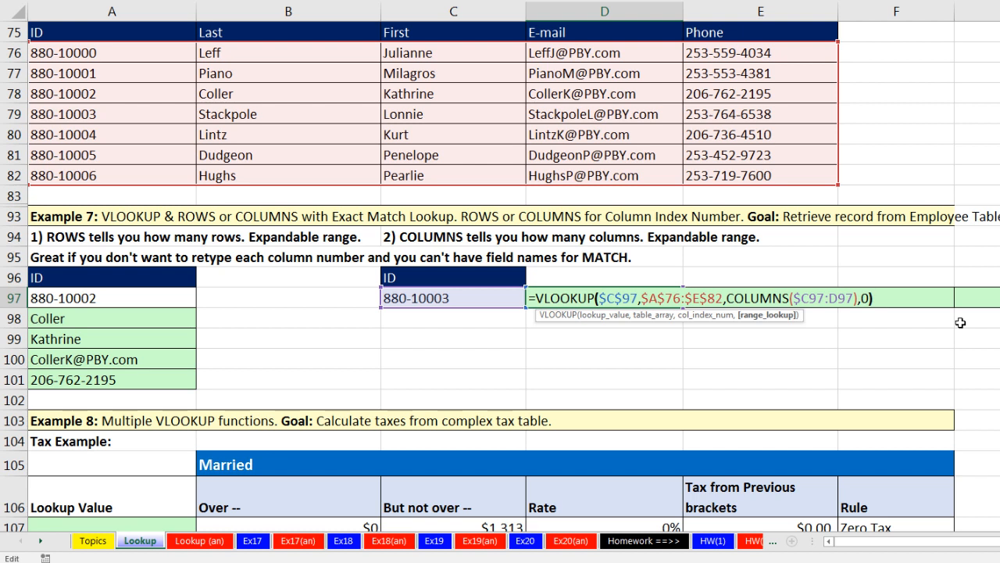
{"action": "key", "text": "ctrl+Return"}
{"action": "left_click_drag", "start_coordinate": [683, 307], "coordinate": [999, 305]}
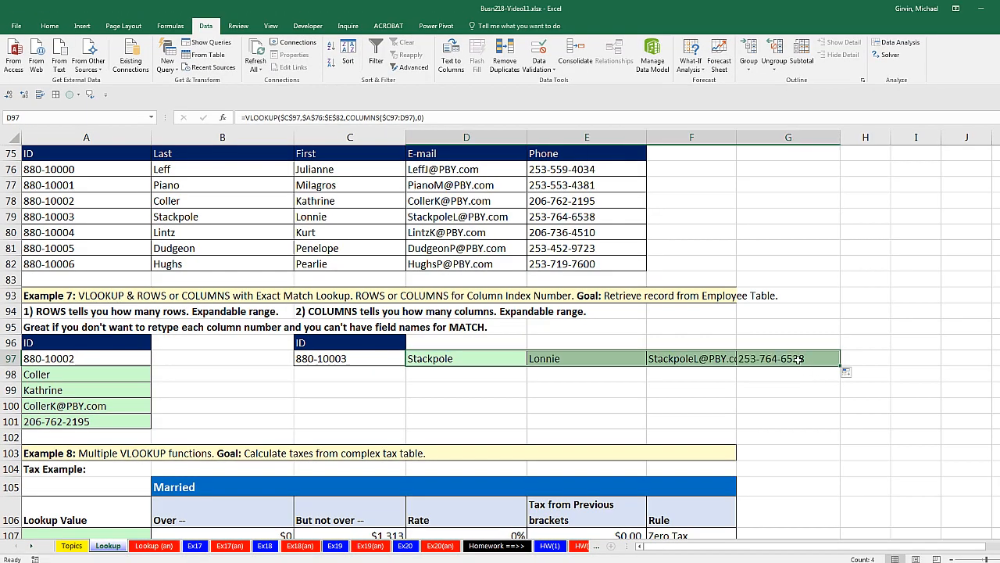
Review the COLUMNS-based formulas in G97 and D97 and the ROWS-based formula in A98 without changing them
{"action": "left_click", "coordinate": [799, 359]}
{"action": "key", "text": "F2"}
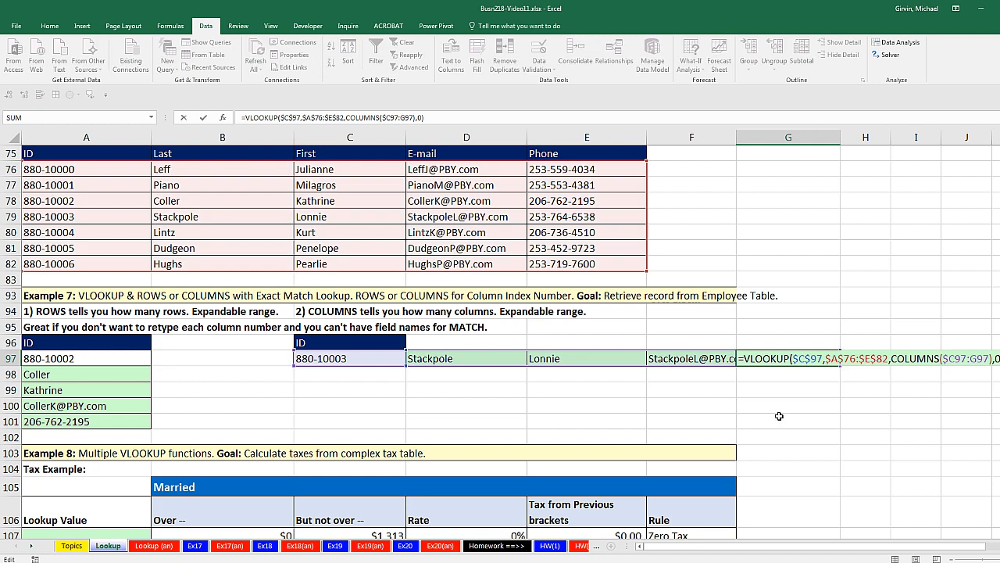
{"action": "key", "text": "Escape"}
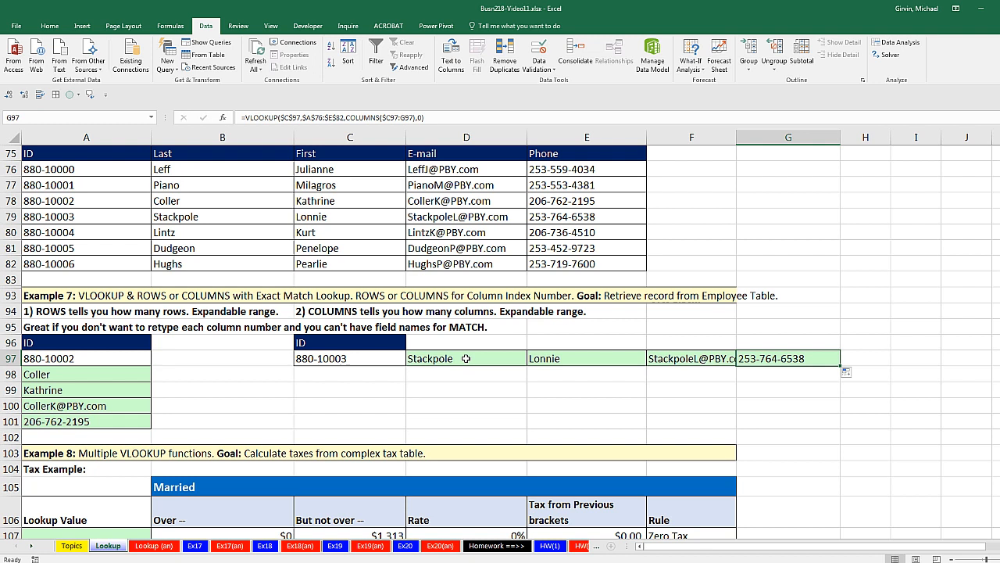
{"action": "double_click", "coordinate": [465, 357]}
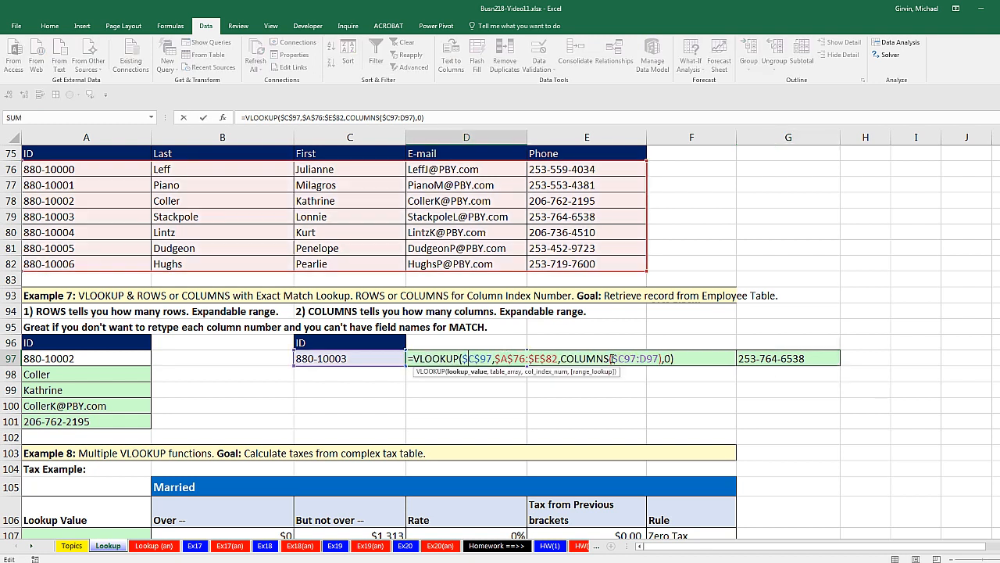
{"action": "key", "text": "Escape"}
{"action": "double_click", "coordinate": [123, 375]}
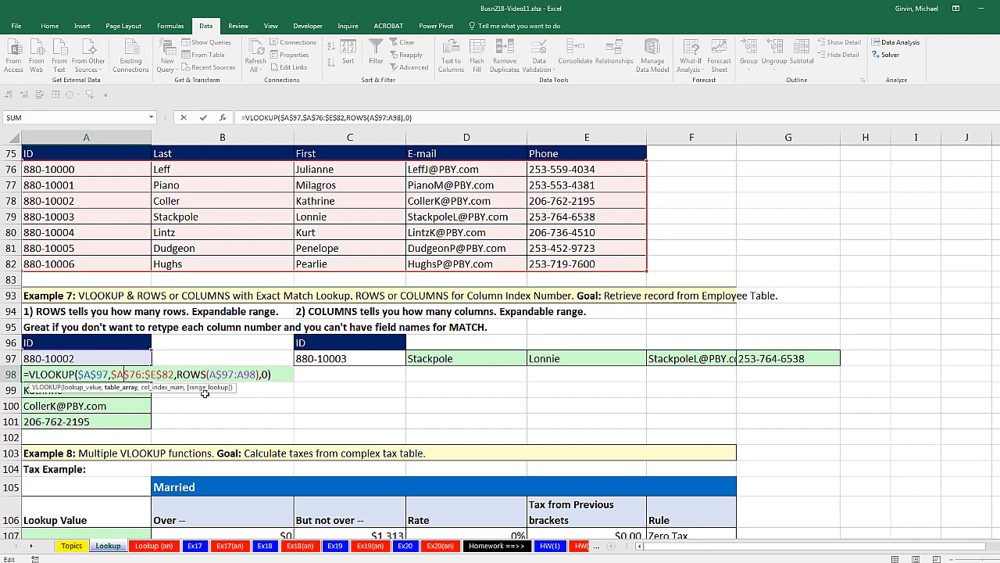
{"action": "key", "text": "Escape"}
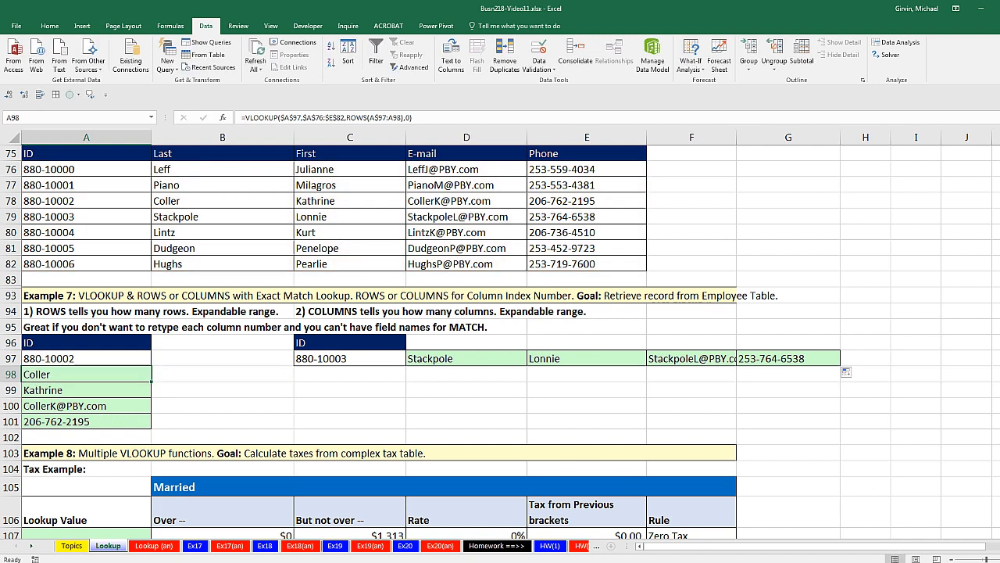
Examine Example 8's tax table, comparing the taxable earnings in B115 with row 111's bracket limits, rate and previous tax, and the result cells B116:B120
{"action": "scroll", "coordinate": [498, 342], "scroll_direction": "down", "scroll_amount": 7}
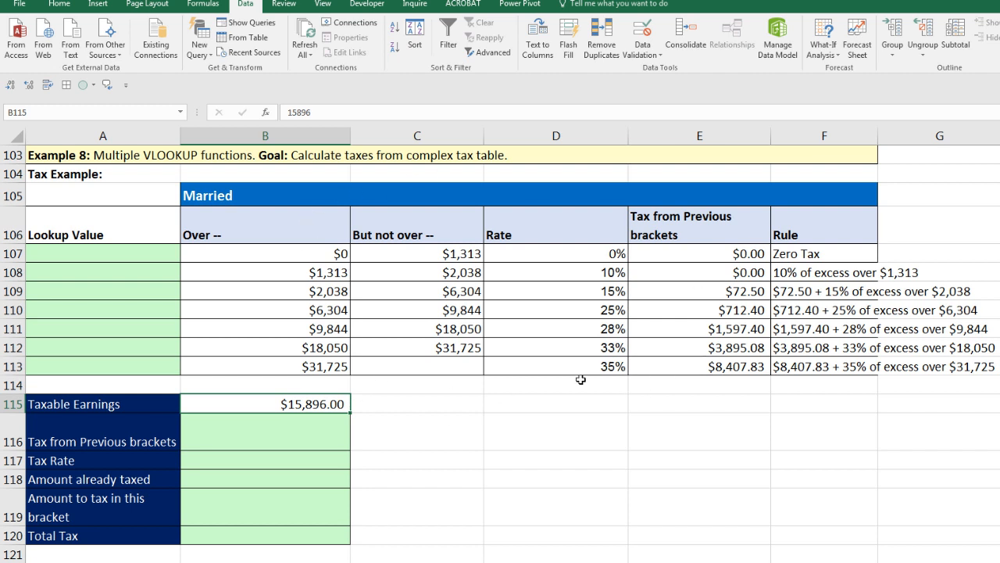
{"action": "left_click", "coordinate": [273, 533]}
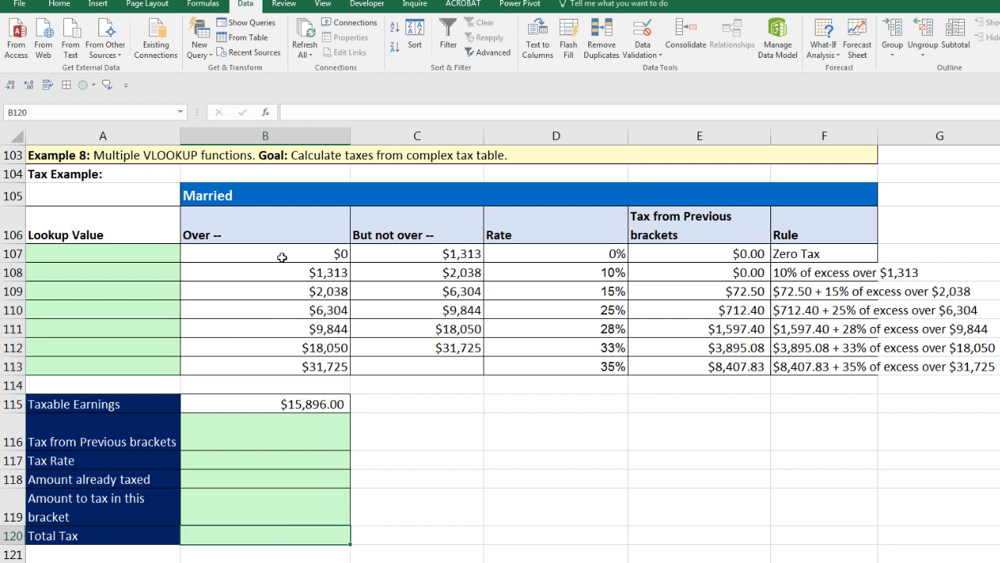
{"action": "left_click_drag", "start_coordinate": [268, 331], "coordinate": [822, 333]}
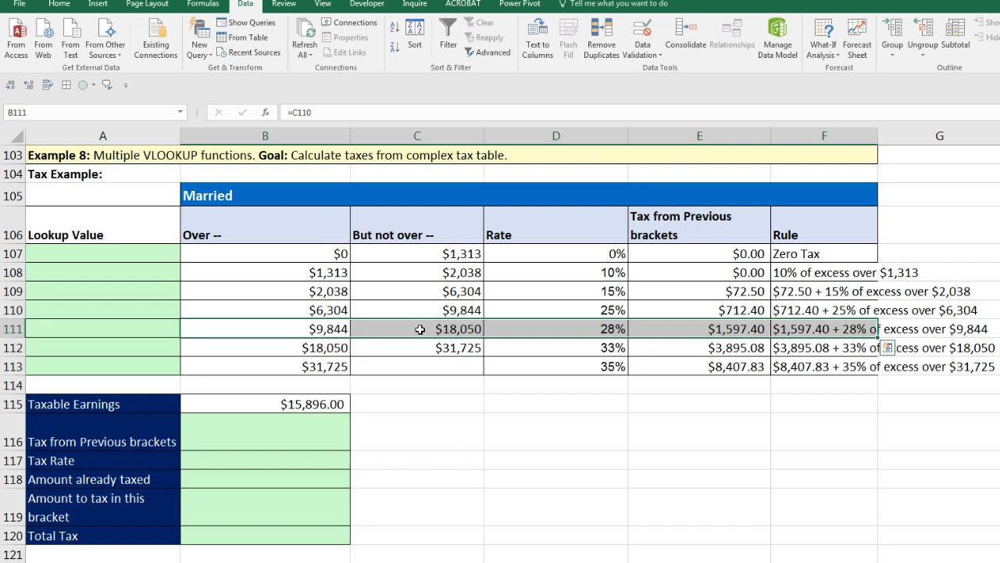
{"action": "left_click", "coordinate": [312, 403]}
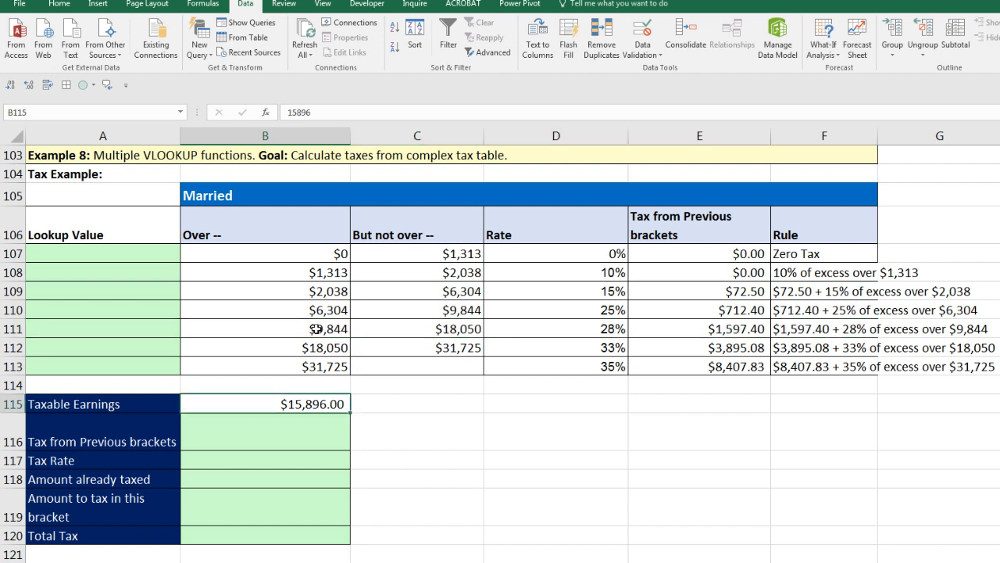
{"action": "left_click", "coordinate": [316, 329]}
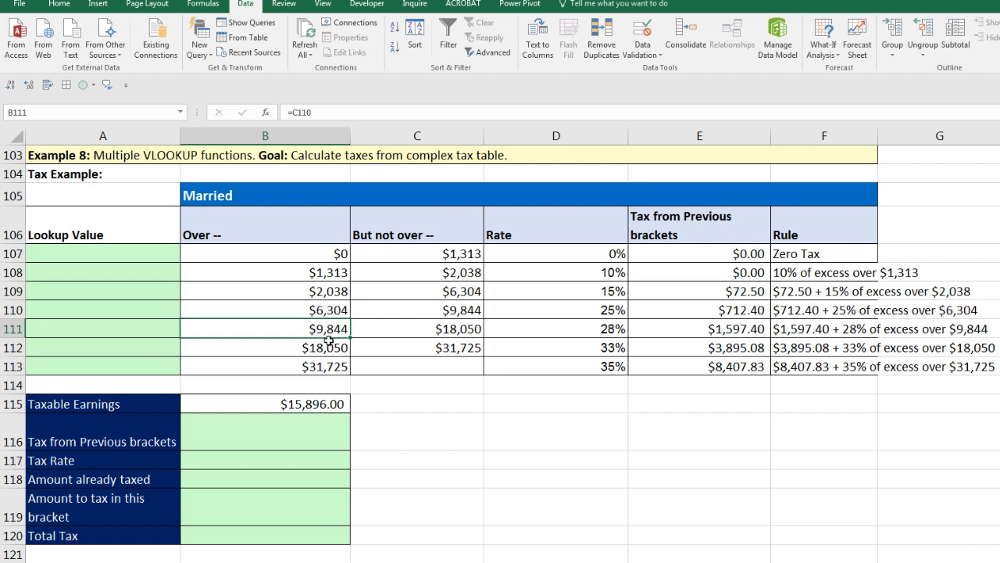
{"action": "left_click", "coordinate": [426, 329]}
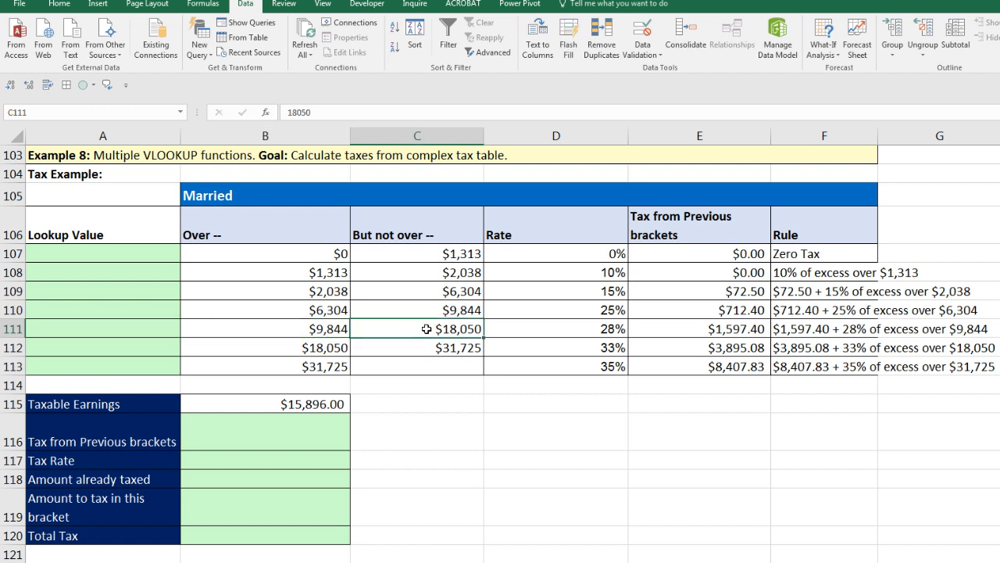
{"action": "left_click", "coordinate": [597, 335]}
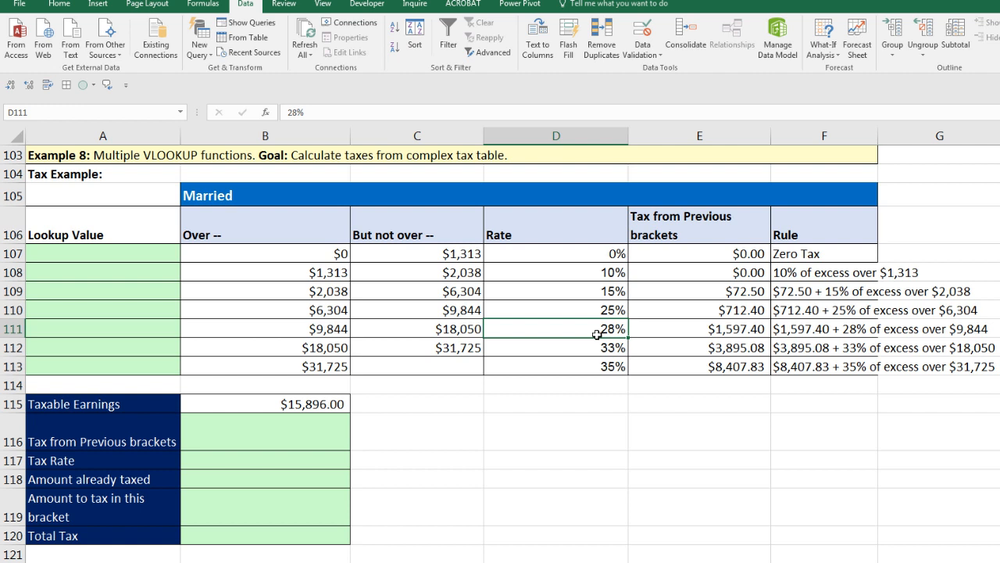
{"action": "left_click", "coordinate": [318, 455]}
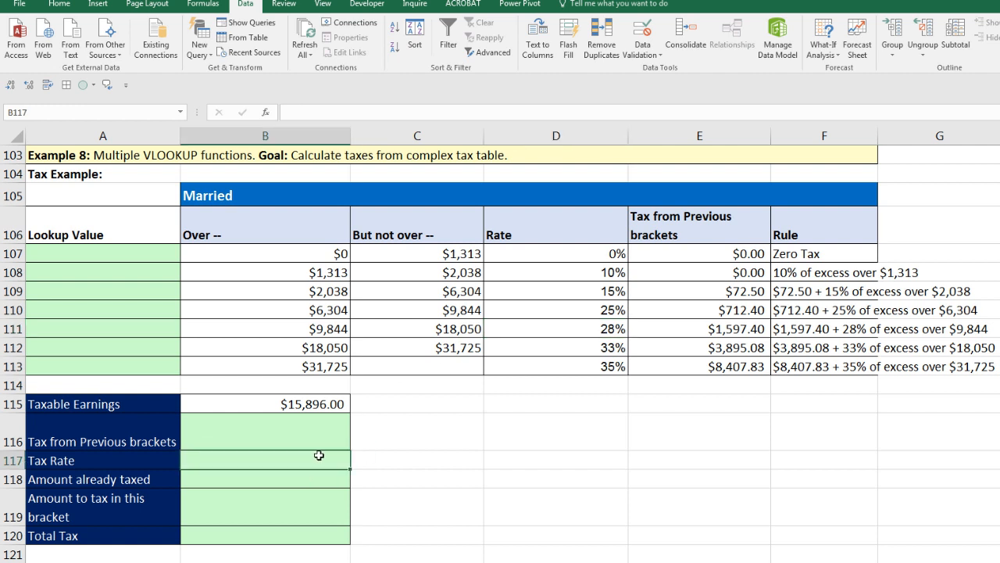
{"action": "left_click", "coordinate": [692, 332]}
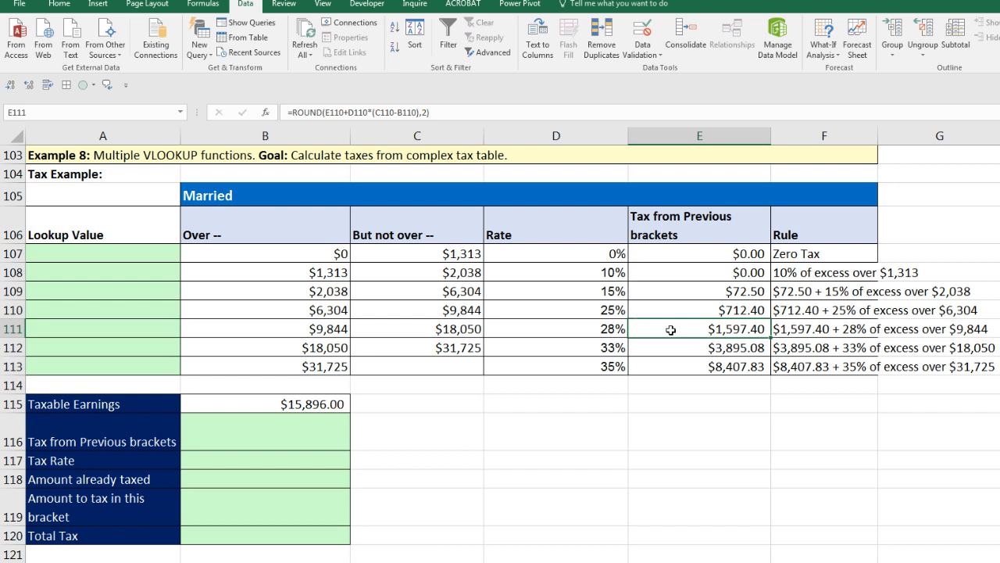
{"action": "left_click", "coordinate": [304, 444]}
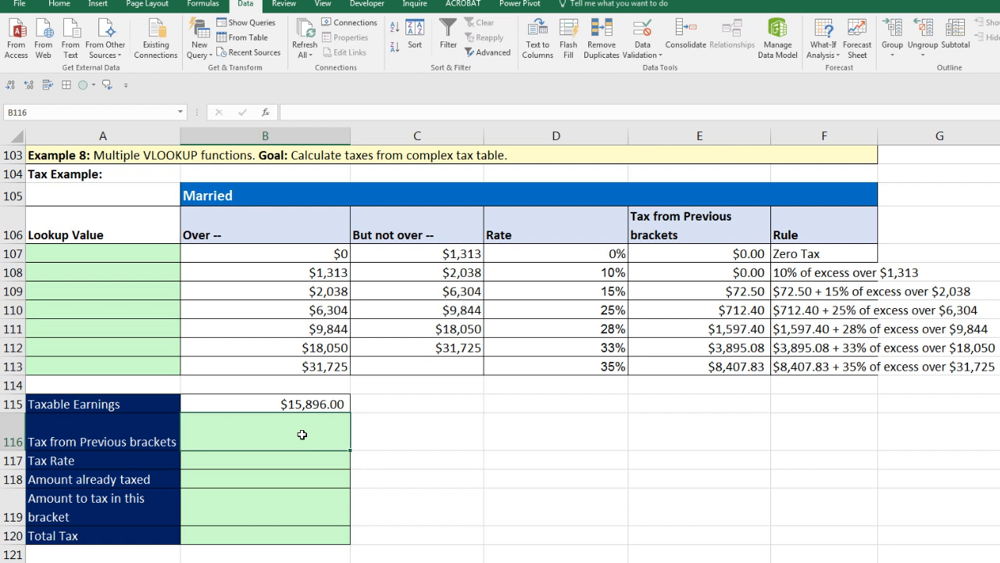
{"action": "left_click", "coordinate": [272, 481]}
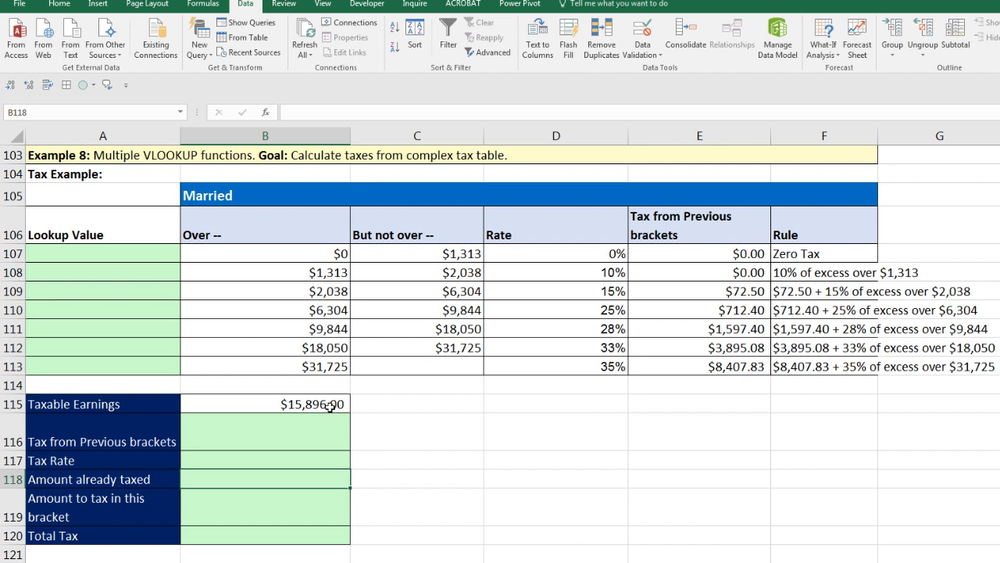
{"action": "left_click", "coordinate": [331, 332]}
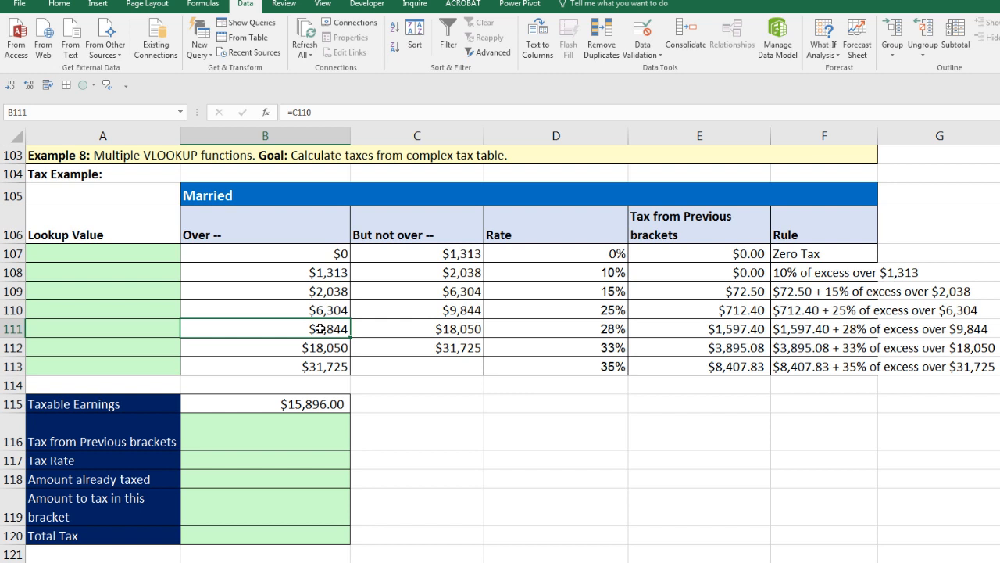
{"action": "left_click_drag", "start_coordinate": [321, 328], "coordinate": [813, 332]}
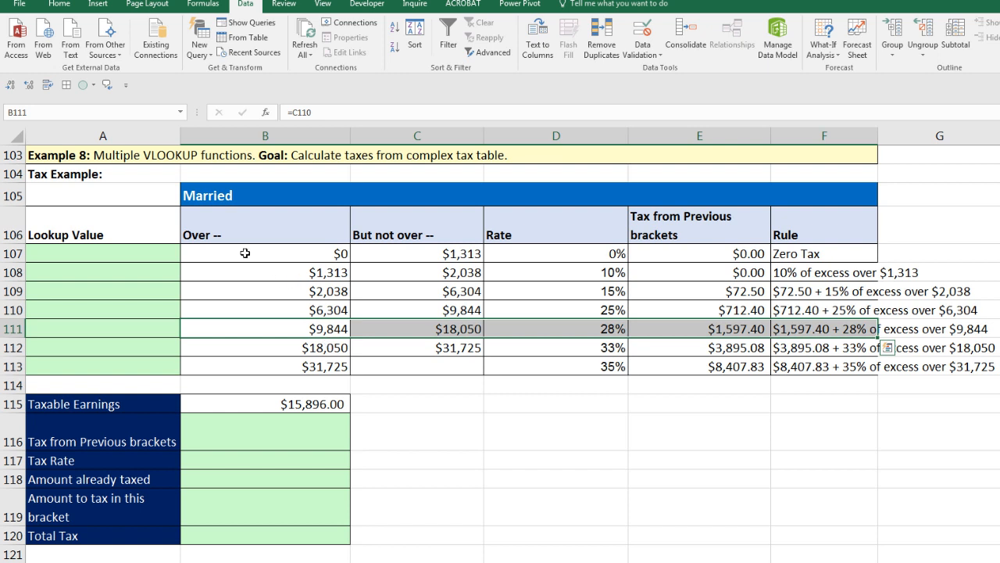
Fill the first two Lookup Value cells with 0 in A107 and the formula =B108+.01 in A108
{"action": "left_click", "coordinate": [156, 256]}
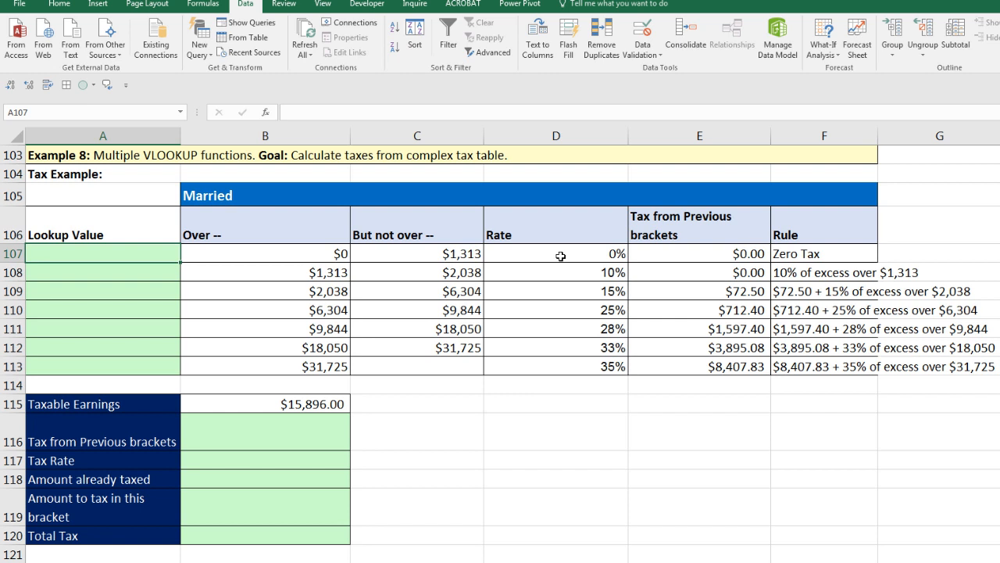
{"action": "type", "text": "0"}
{"action": "key", "text": "Return"}
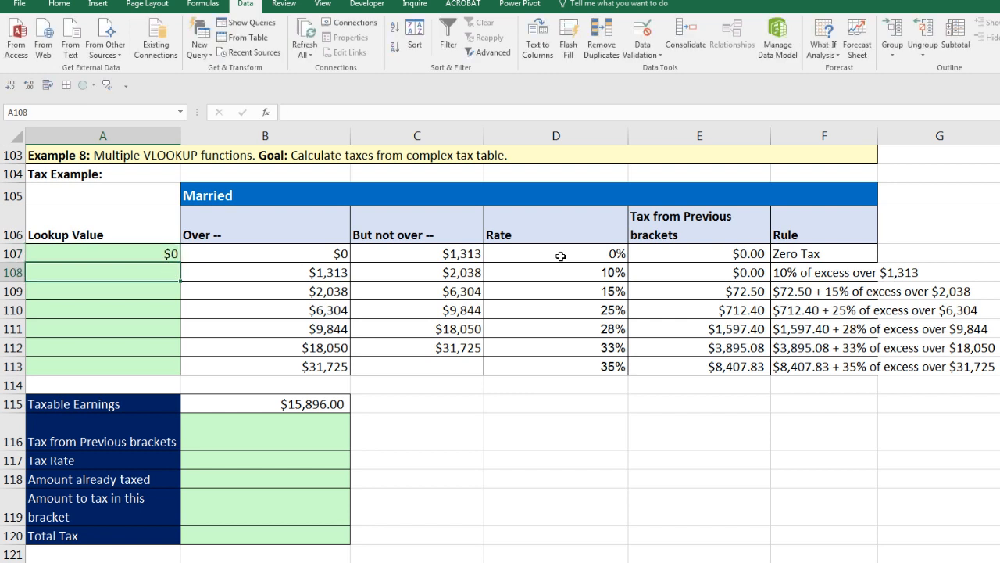
{"action": "key", "text": "Right"}
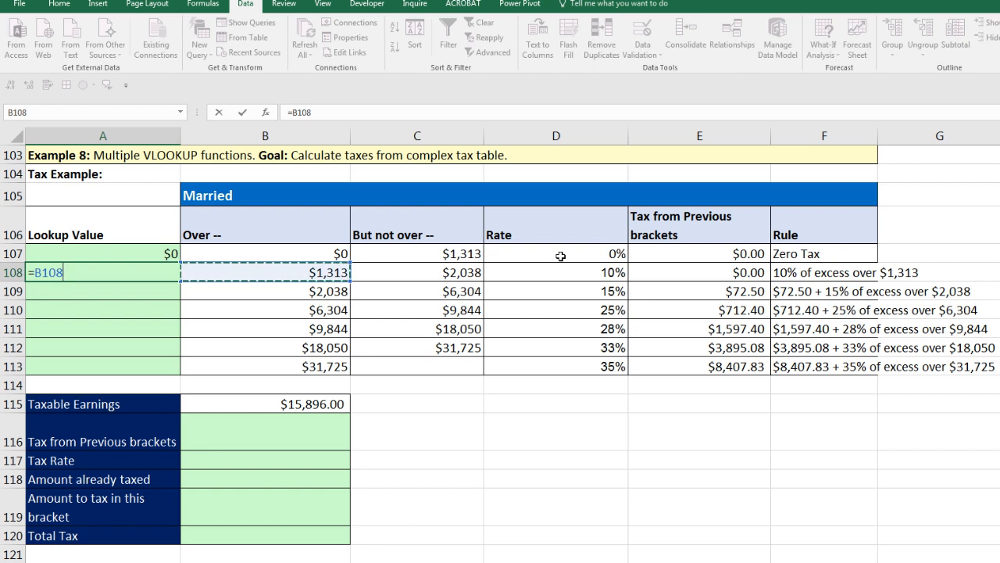
{"action": "type", "text": "+.01"}
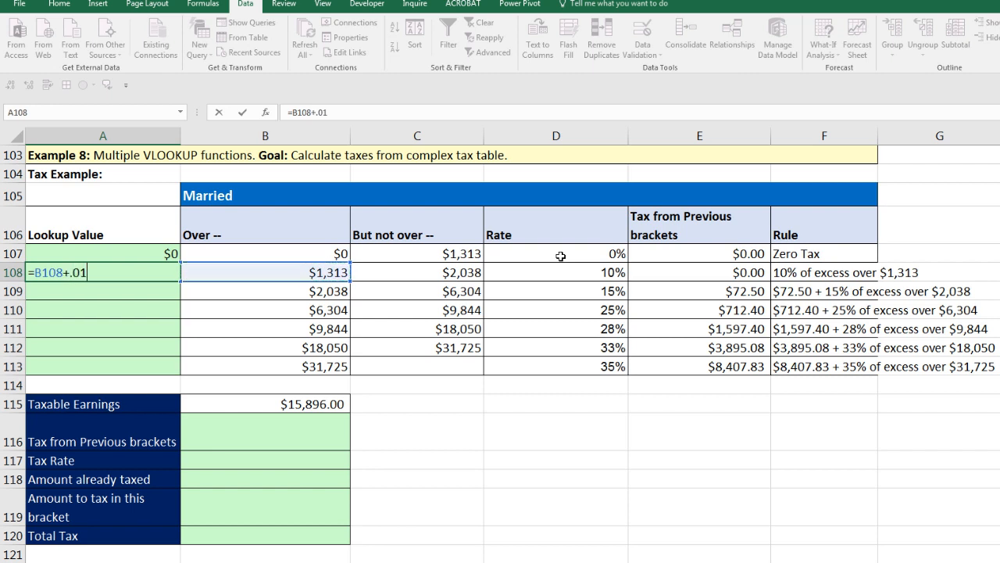
{"action": "key", "text": "ctrl+Return"}
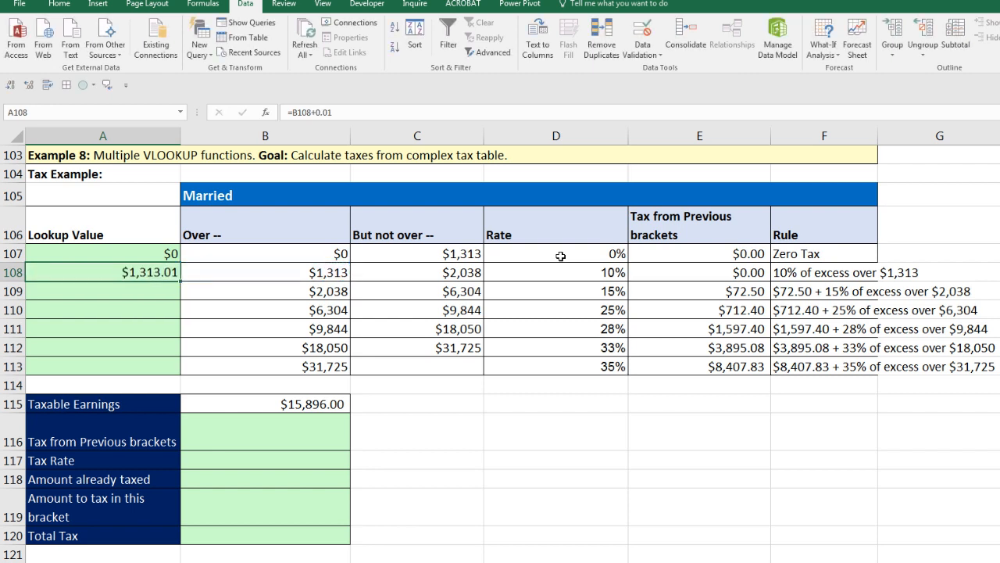
Fill the Lookup Value formula from A108 down through A113 of the tax table
{"action": "left_click_drag", "start_coordinate": [180, 283], "coordinate": [181, 373]}
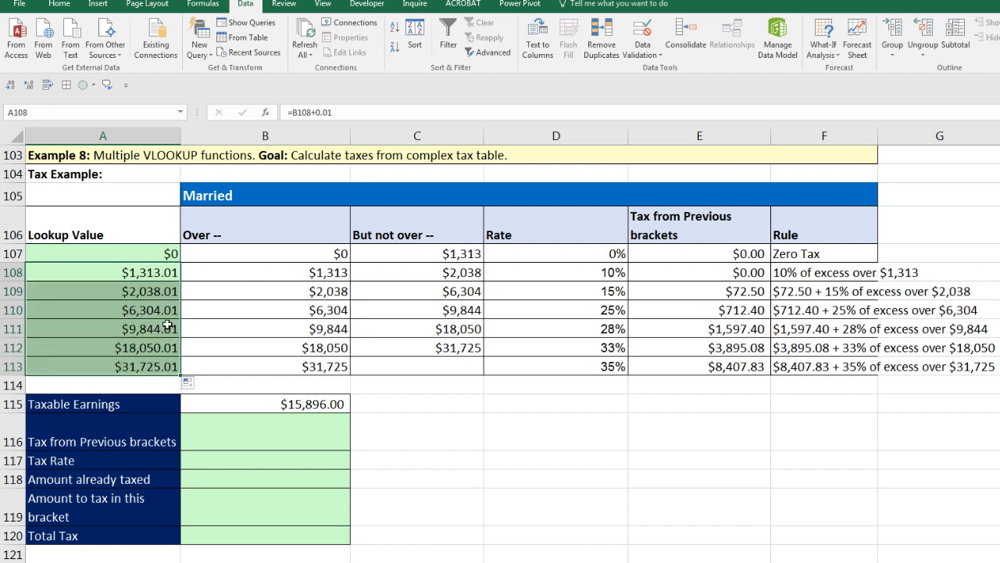
{"action": "left_click_drag", "start_coordinate": [158, 329], "coordinate": [807, 324]}
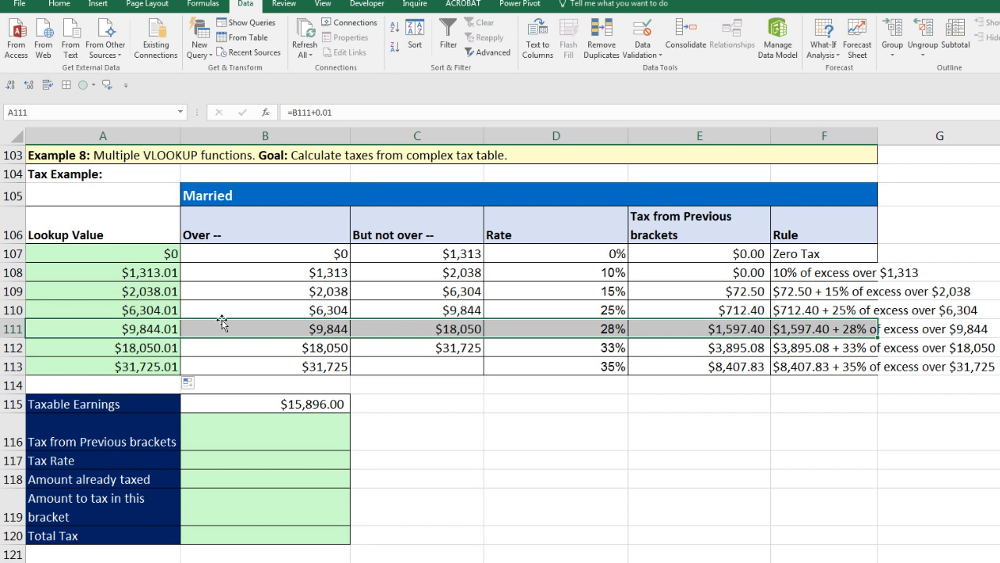
{"action": "left_click", "coordinate": [159, 347]}
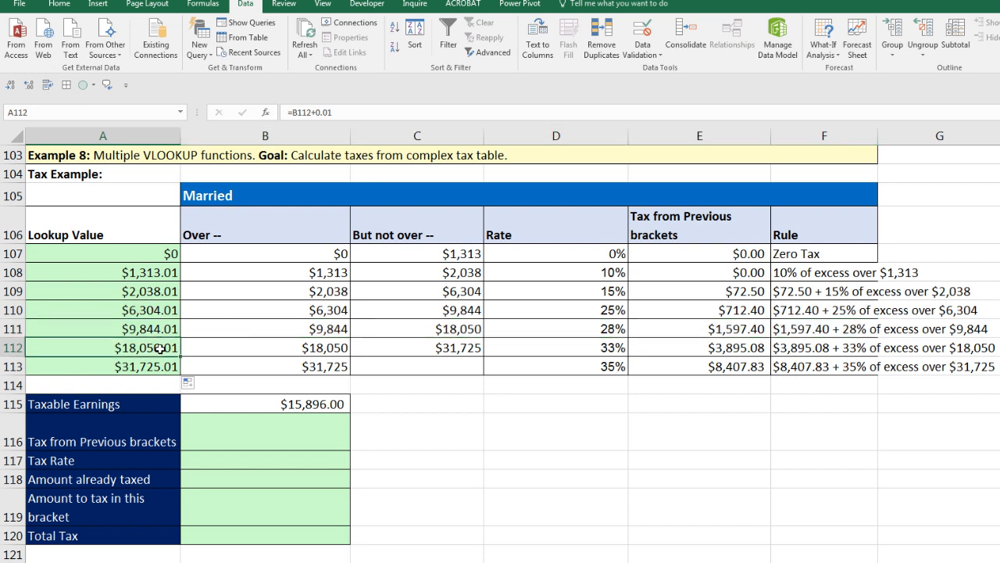
{"action": "left_click", "coordinate": [147, 329]}
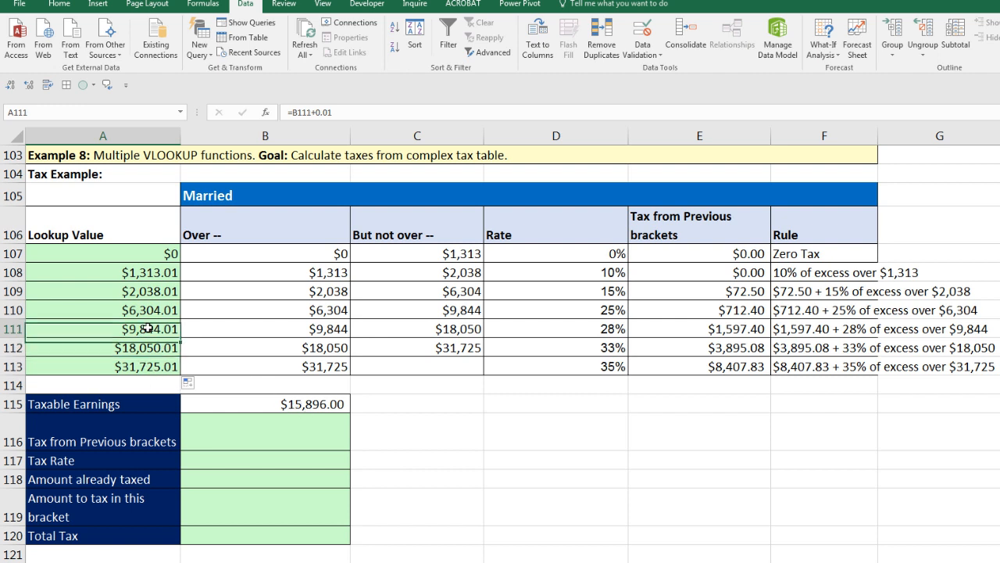
Start a VLOOKUP formula in B116 for Tax from Previous brackets, with B115 as the lookup value and A107:E113 as the table array
{"action": "left_click", "coordinate": [237, 446]}
{"action": "mouse_move", "coordinate": [237, 446]}
{"action": "left_mouse_down"}
{"action": "mouse_move", "coordinate": [252, 475]}
{"action": "mouse_move", "coordinate": [246, 439]}
{"action": "left_mouse_up"}
{"action": "type", "text": "="}
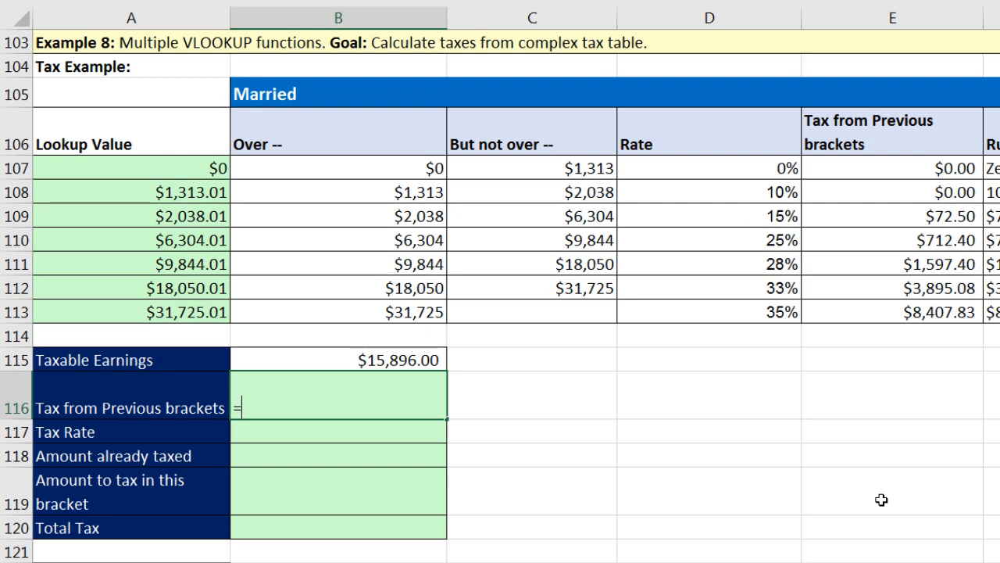
{"action": "type", "text": "vlookup("}
{"action": "key", "text": "Up"}
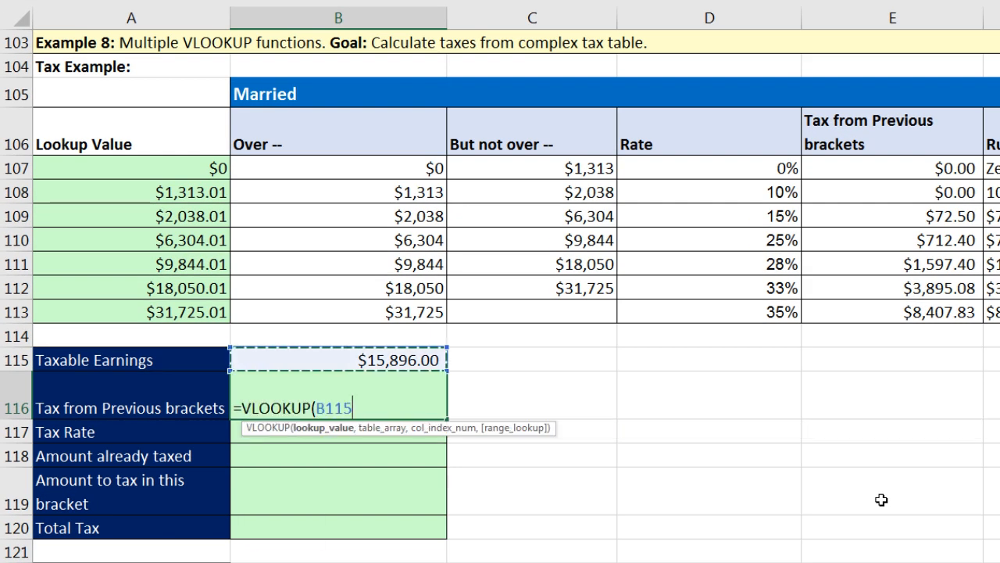
{"action": "type", "text": ","}
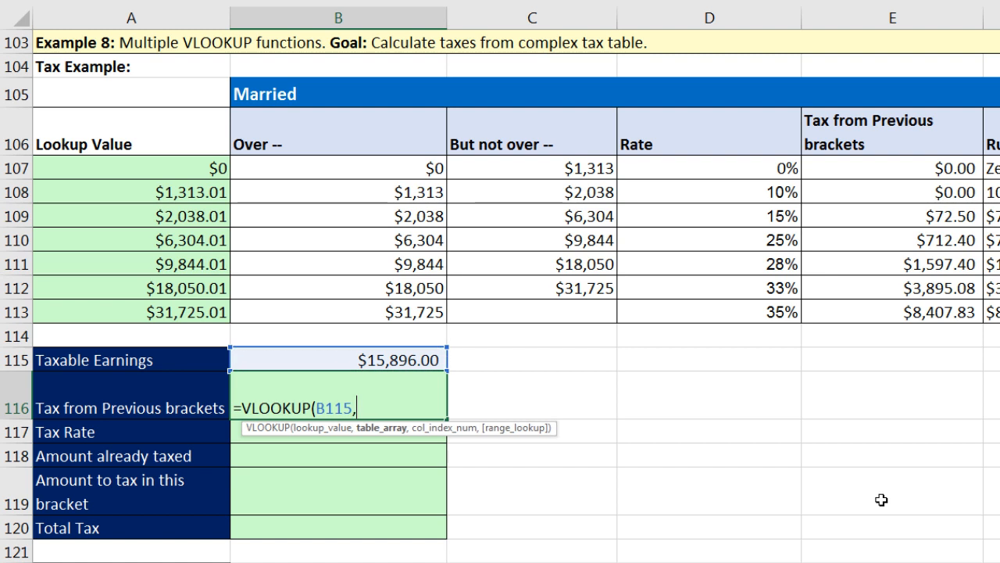
{"action": "left_click_drag", "start_coordinate": [171, 162], "coordinate": [957, 311]}
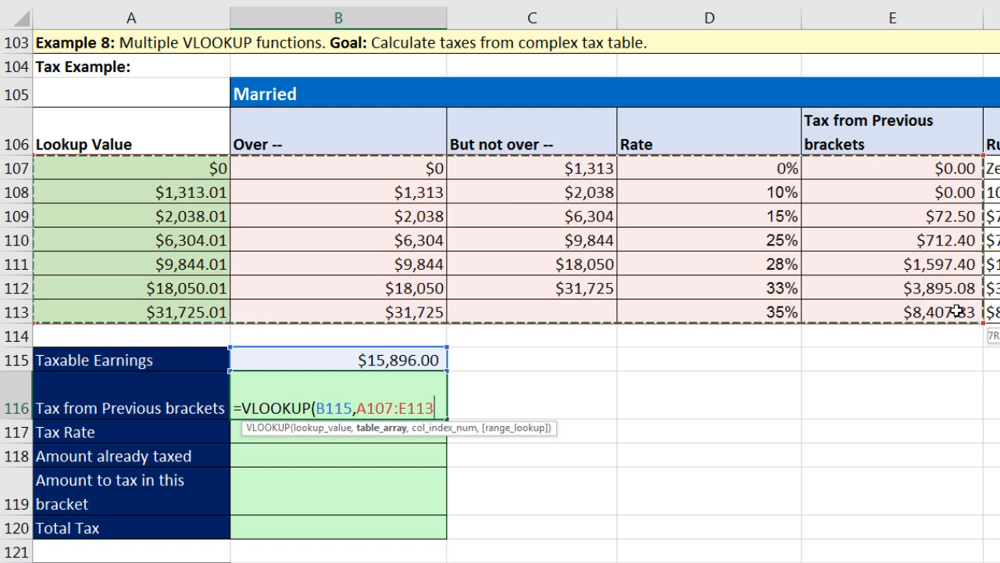
{"action": "type", "text": ","}
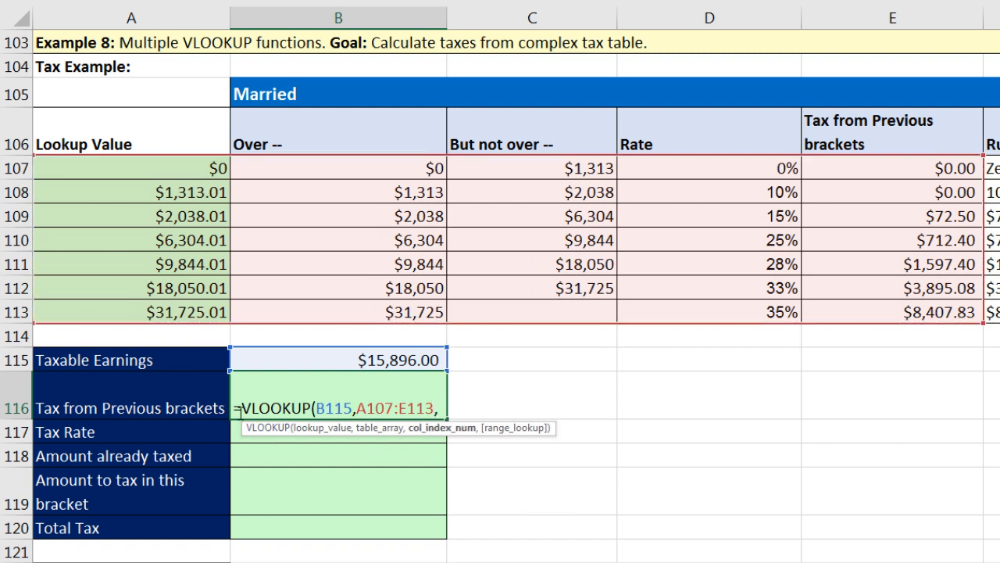
Copy the formula text =VLOOKUP(B115,A107:E113, for reuse and complete the B116 formula with column index 5
{"action": "left_click_drag", "start_coordinate": [235, 406], "coordinate": [437, 408]}
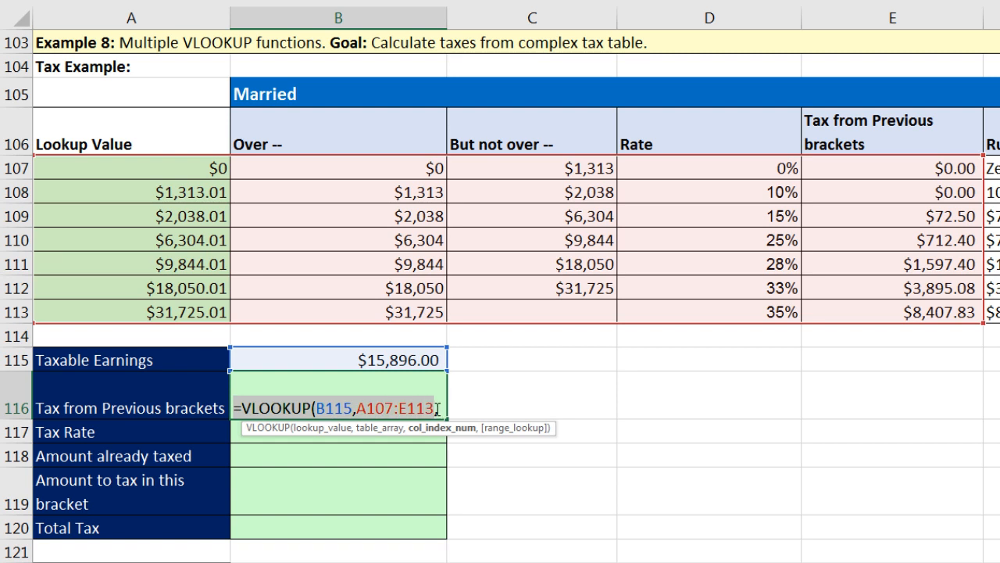
{"action": "key", "text": "ctrl+c"}
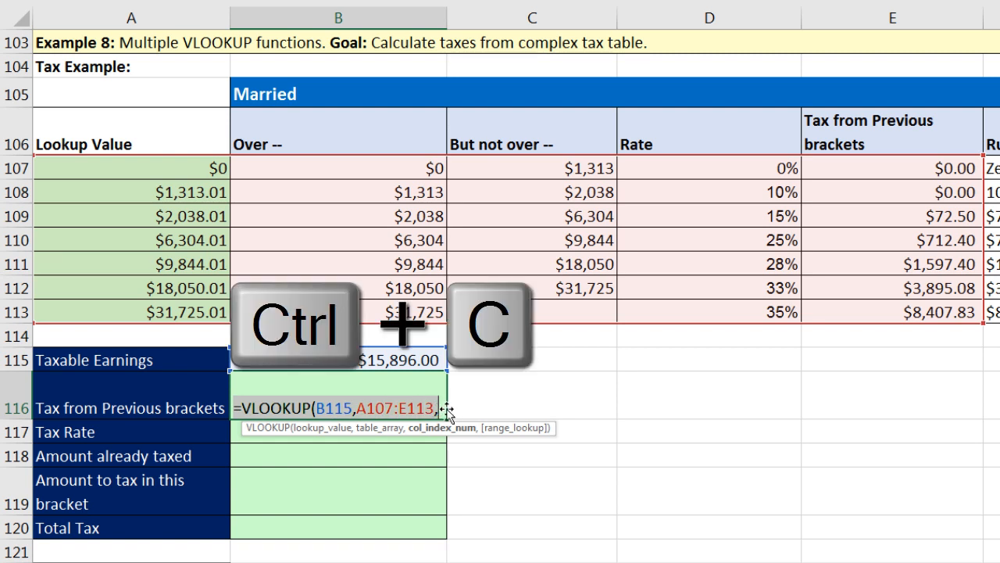
{"action": "left_click", "coordinate": [441, 409]}
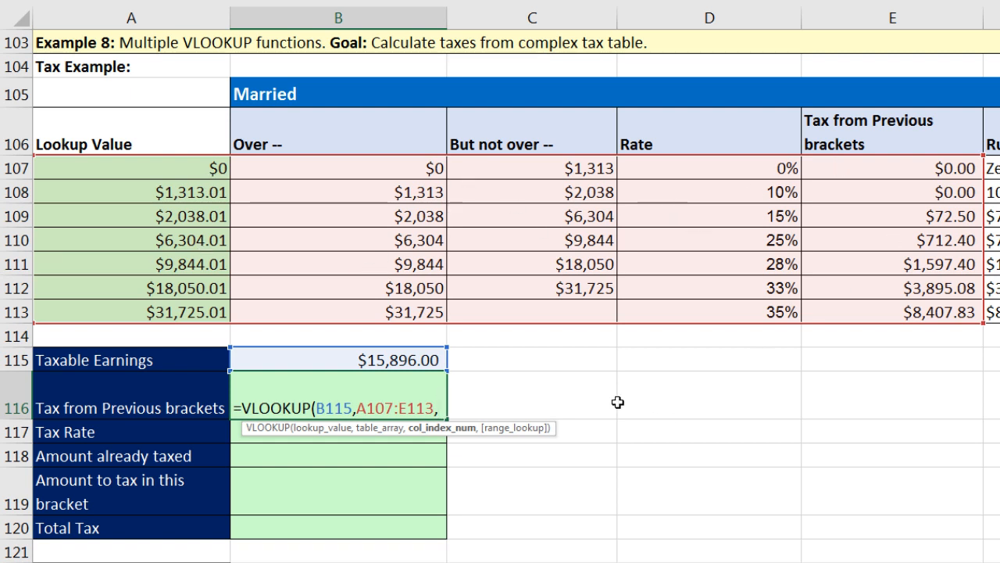
{"action": "type", "text": "5"}
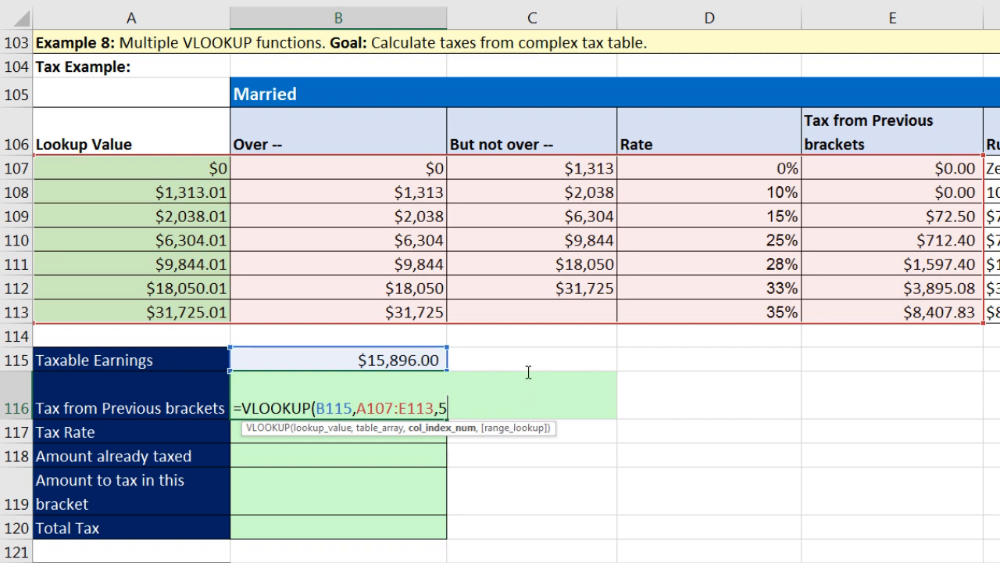
{"action": "key", "text": "Return"}
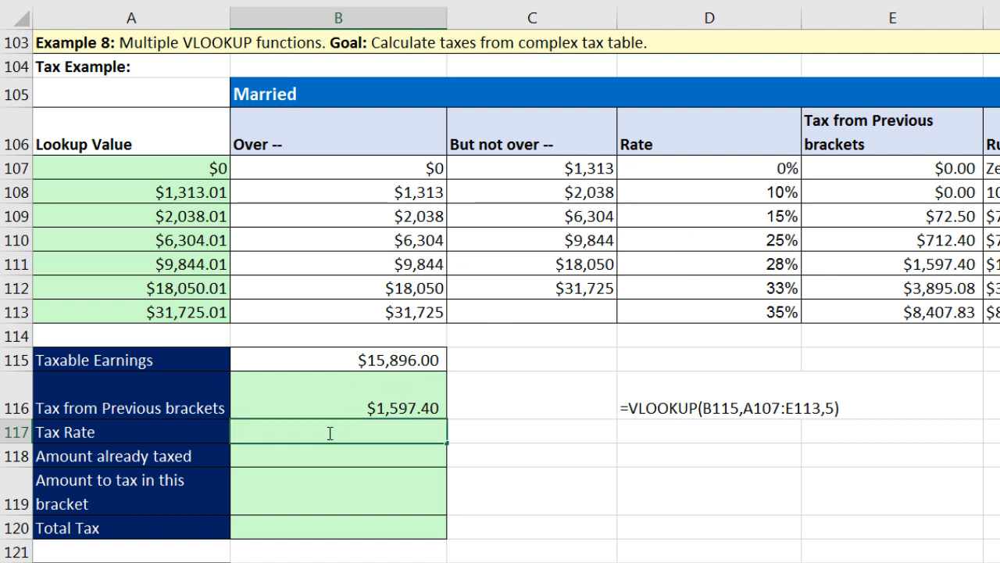
Paste the copied VLOOKUP text into the Tax Rate cell B117 and complete it with column index 4
{"action": "key", "text": "ctrl+v"}
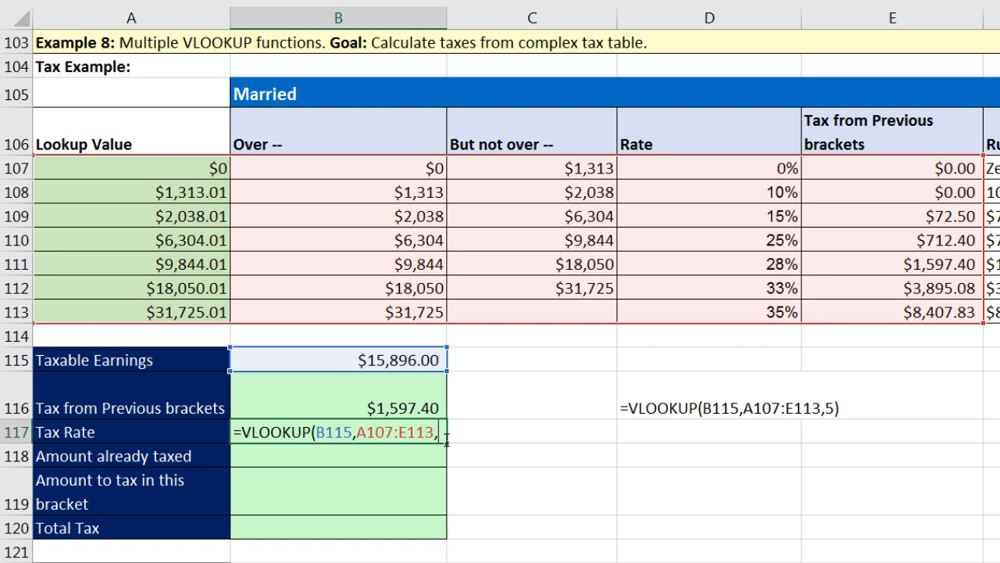
{"action": "type", "text": "4"}
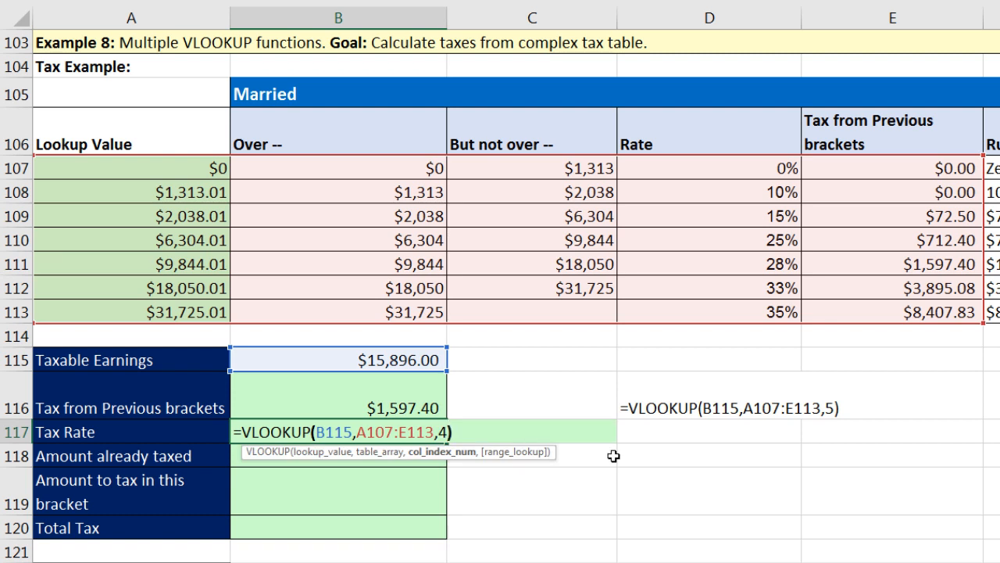
{"action": "key", "text": "Return"}
Paste the copied VLOOKUP text into the Amount already taxed cell B118 and complete it with column index 2
{"action": "double_click", "coordinate": [403, 459]}
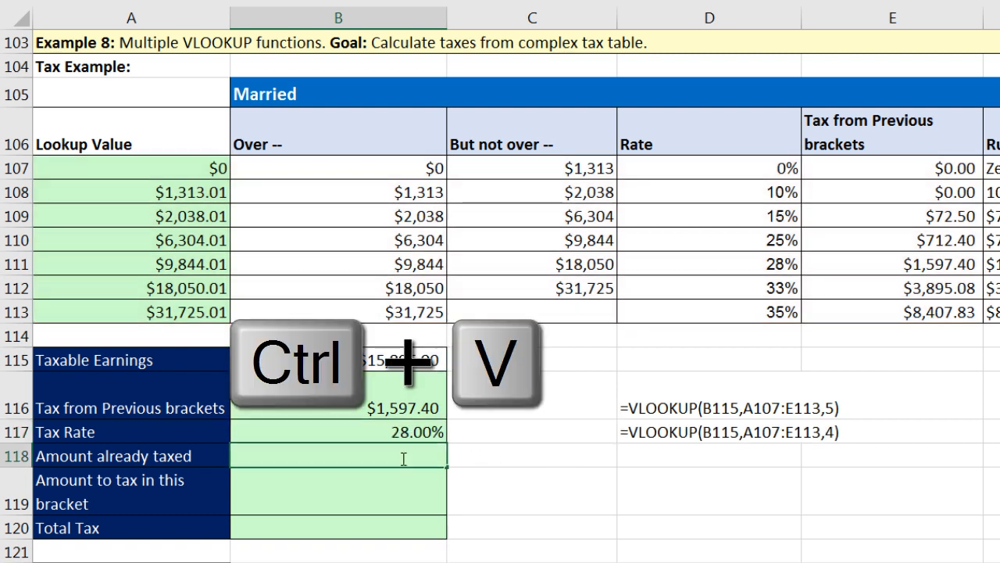
{"action": "key", "text": "ctrl+v"}
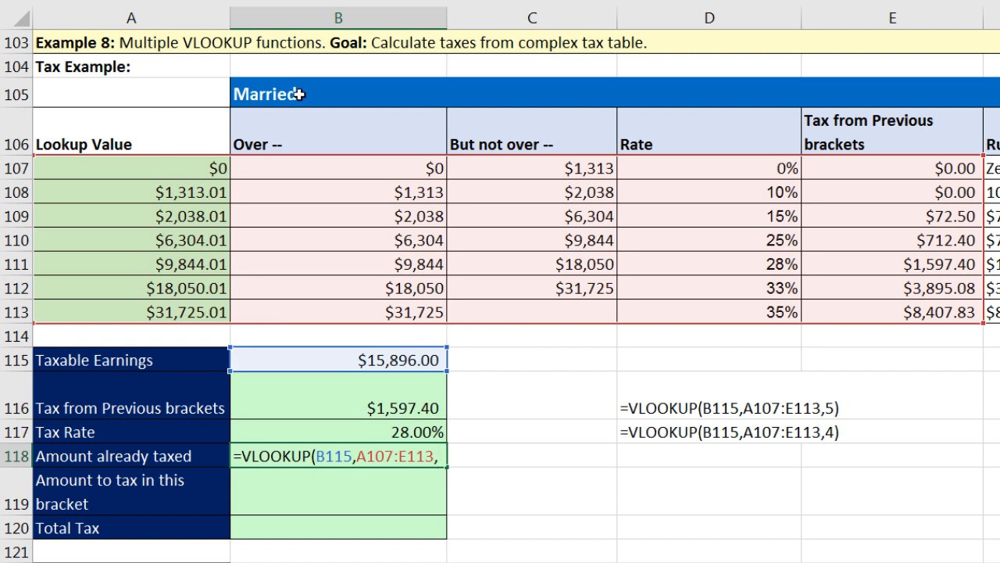
{"action": "left_click", "coordinate": [444, 459]}
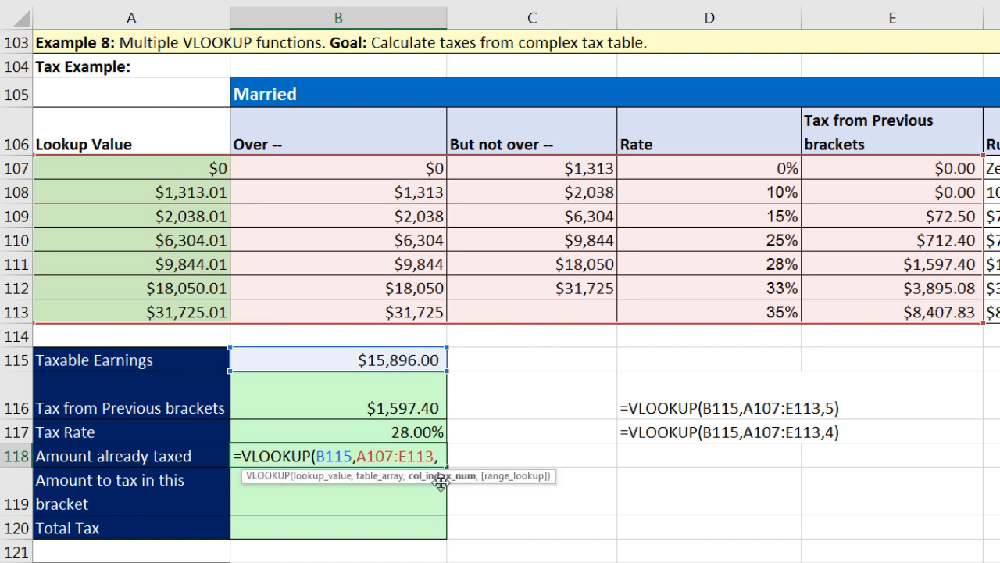
{"action": "type", "text": "2"}
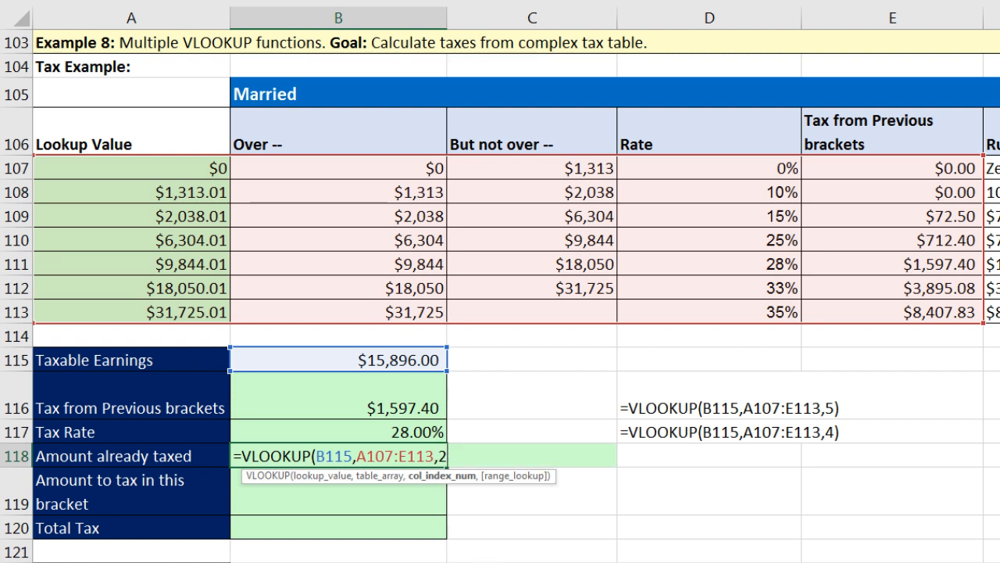
{"action": "type", "text": ")"}
{"action": "key", "text": "Return"}
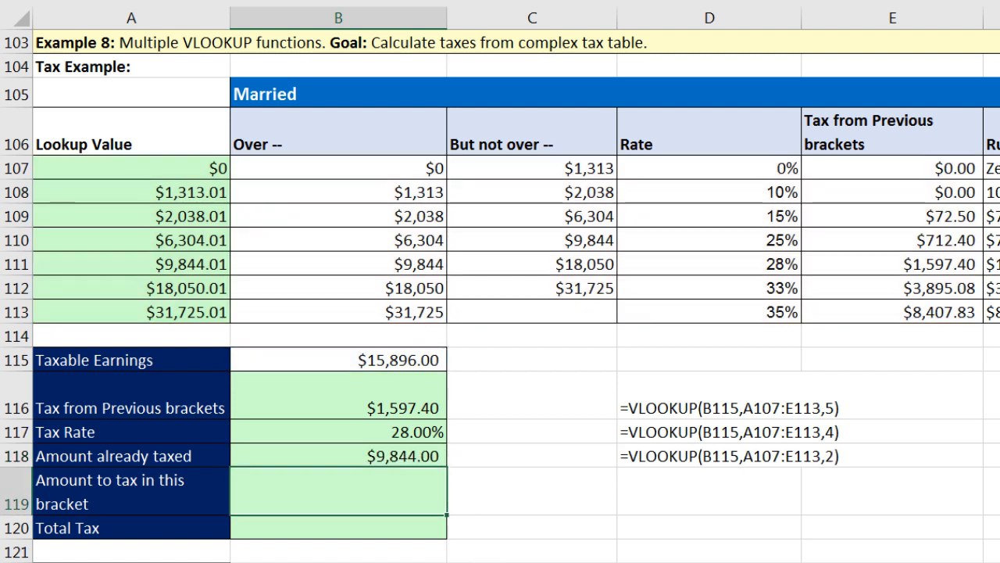
Calculate the amount to tax in this bracket in B119 with the formula =B115-B118
{"action": "left_click", "coordinate": [440, 455]}
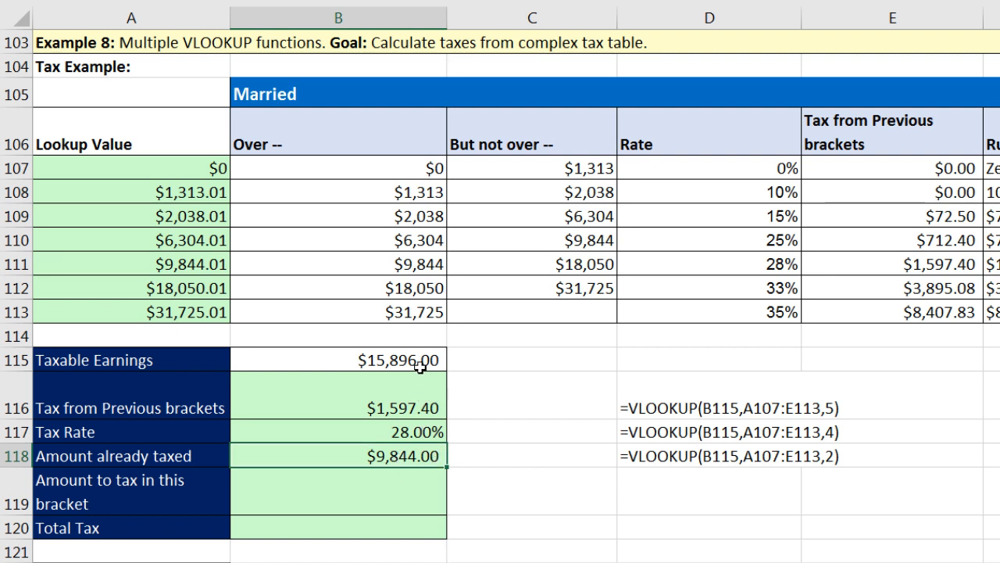
{"action": "left_click", "coordinate": [413, 494]}
{"action": "type", "text": "="}
{"action": "key", "text": "Up"}
{"action": "key", "text": "Up"}
{"action": "key", "text": "Up"}
{"action": "key", "text": "Up"}
{"action": "type", "text": "-"}
{"action": "key", "text": "Up"}
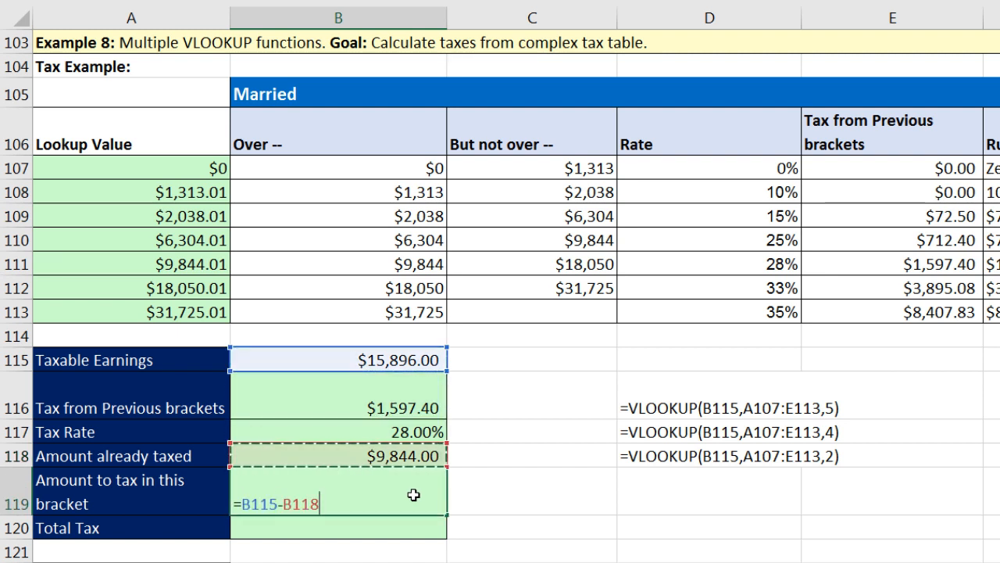
{"action": "key", "text": "Return"}
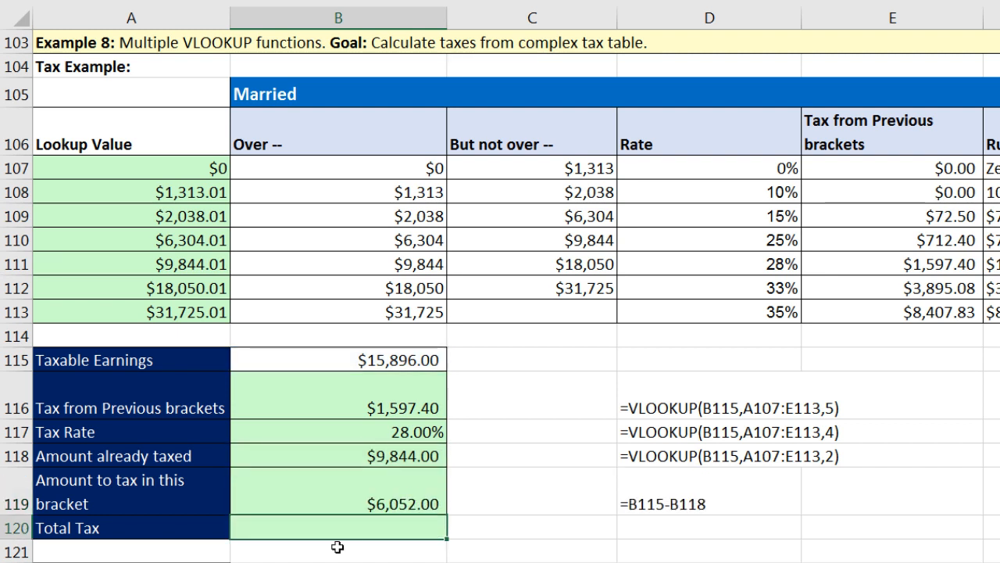
Calculate the Total Tax in B120 with the formula =B116+ROUND(B119*B117,2)
{"action": "type", "text": "="}
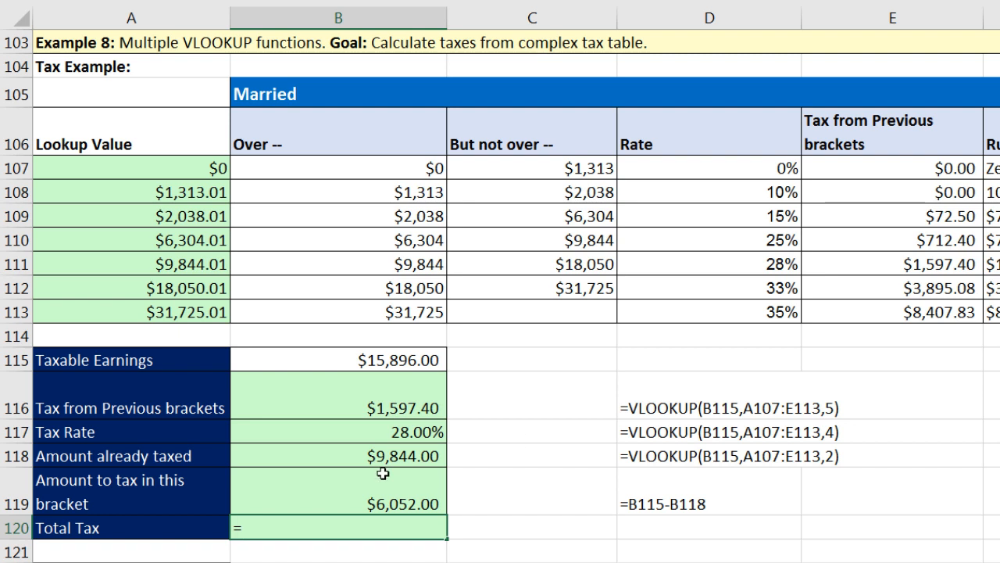
{"action": "left_click", "coordinate": [376, 408]}
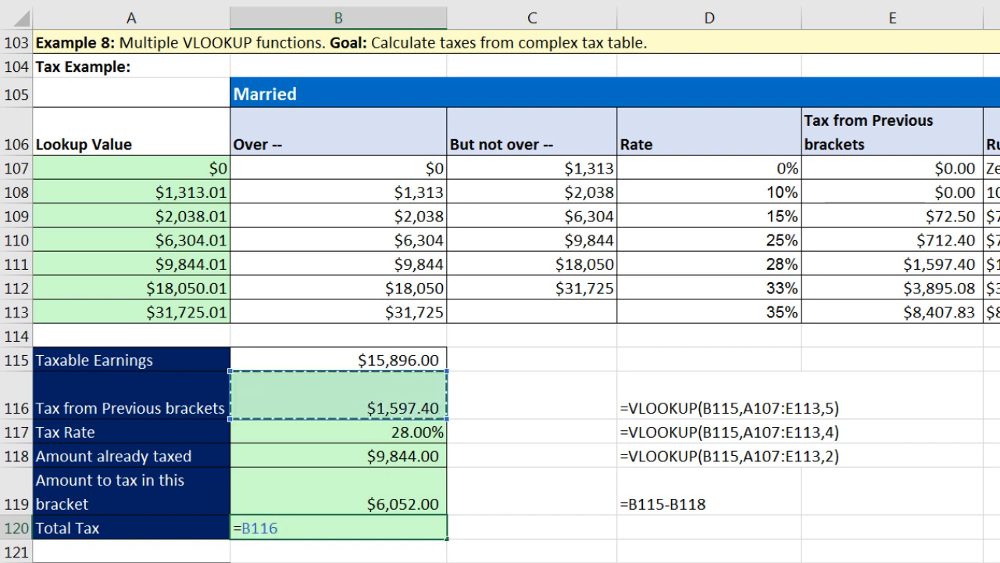
{"action": "type", "text": "+round"}
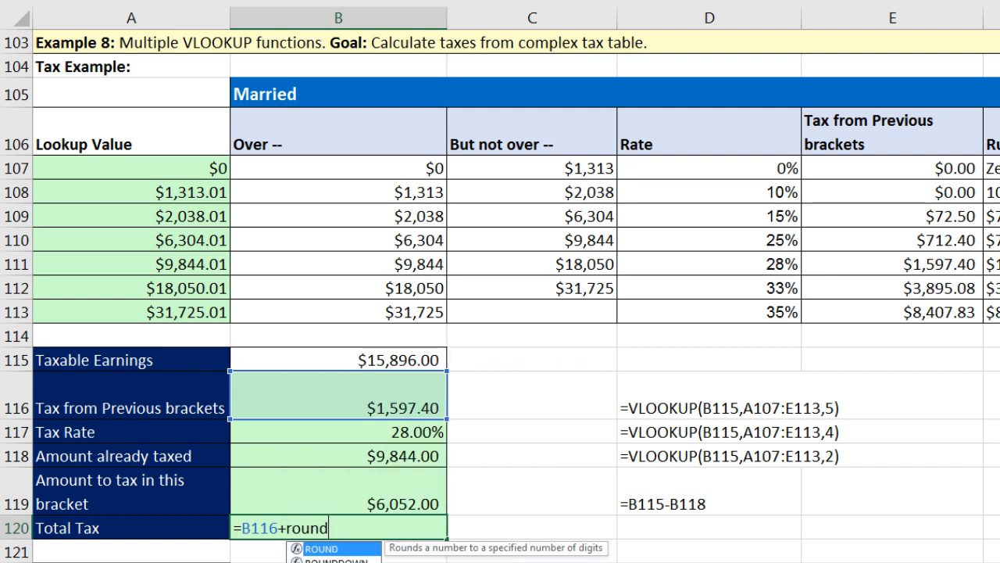
{"action": "key", "text": "Tab"}
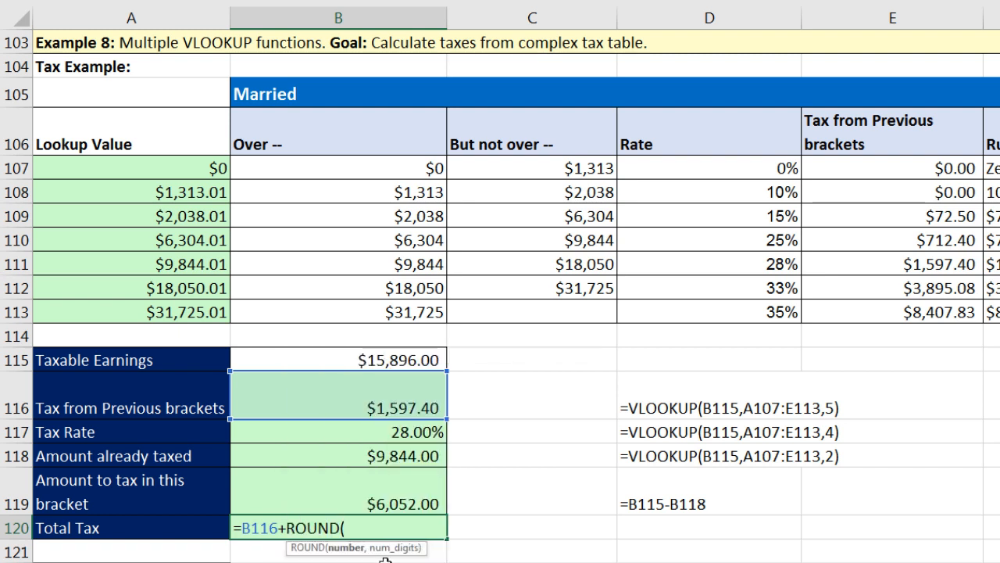
{"action": "left_click", "coordinate": [369, 500]}
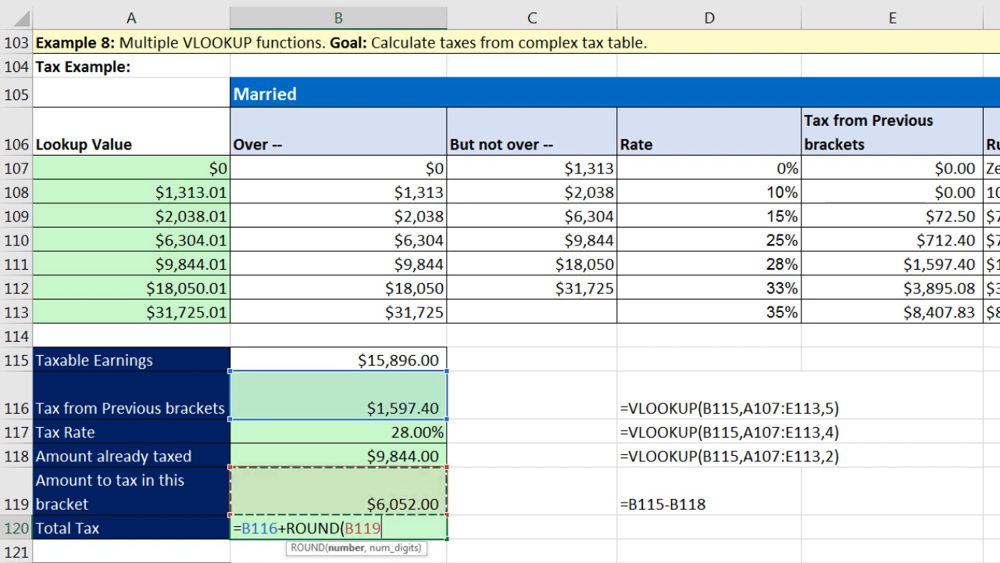
{"action": "type", "text": "*"}
{"action": "left_click", "coordinate": [369, 500]}
{"action": "key", "text": "Up"}
{"action": "key", "text": "Up"}
{"action": "type", "text": ",2"}
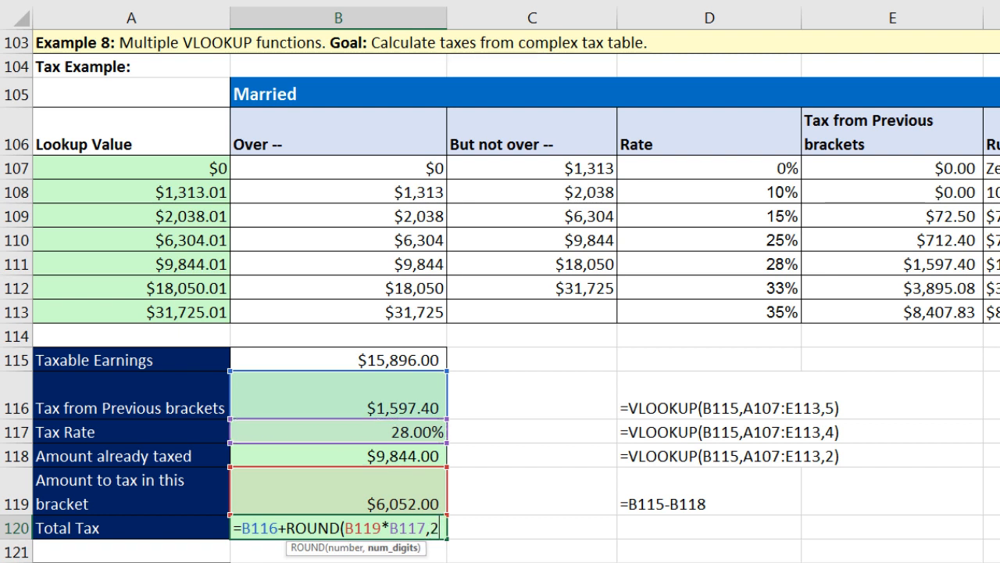
{"action": "type", "text": ")"}
{"action": "key", "text": "ctrl+Return"}
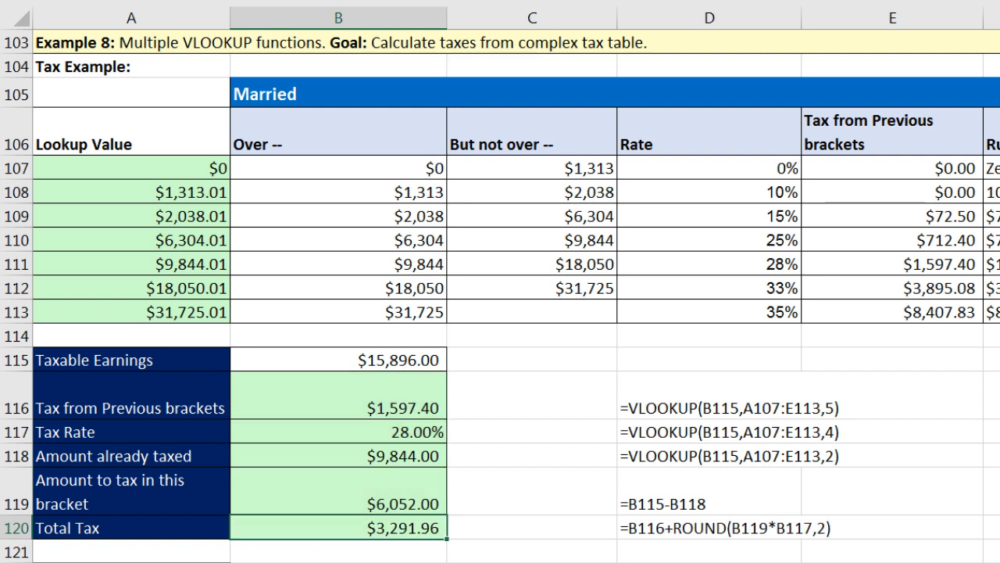
Set the Taxable Earnings in B115 to 5874 and select the calculation cells B116:B120
{"action": "left_click", "coordinate": [422, 366]}
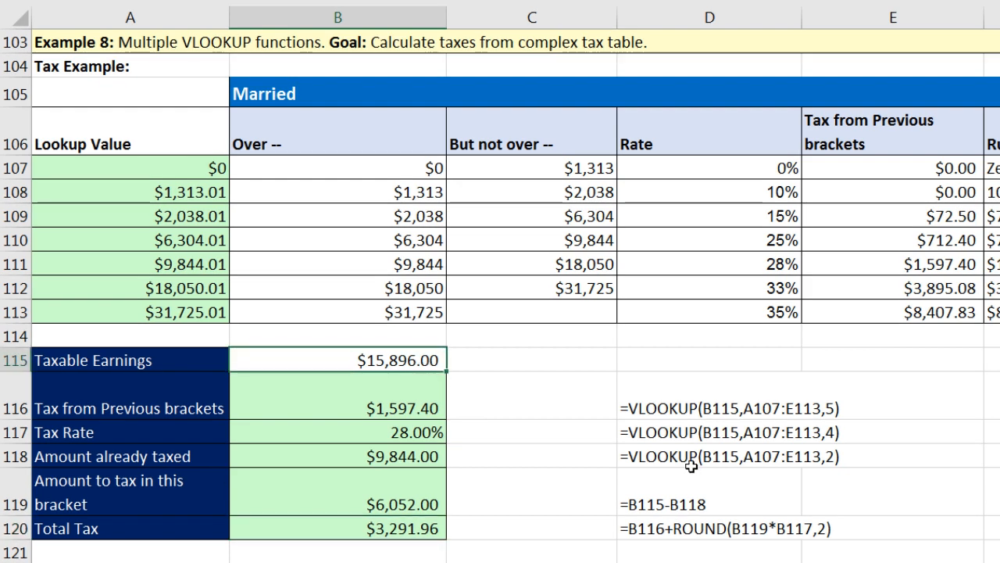
{"action": "type", "text": "5,874"}
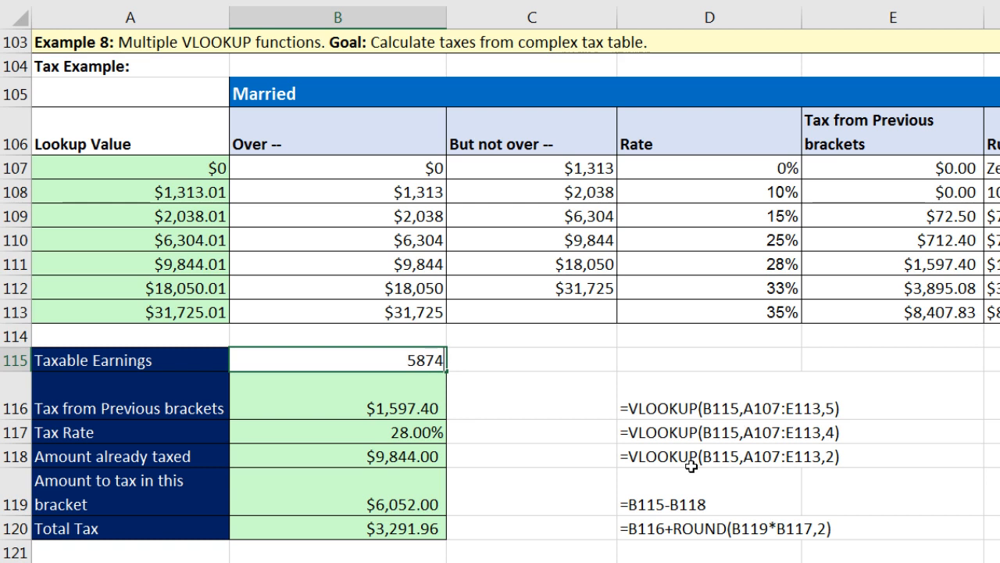
{"action": "key", "text": "ctrl+Return"}
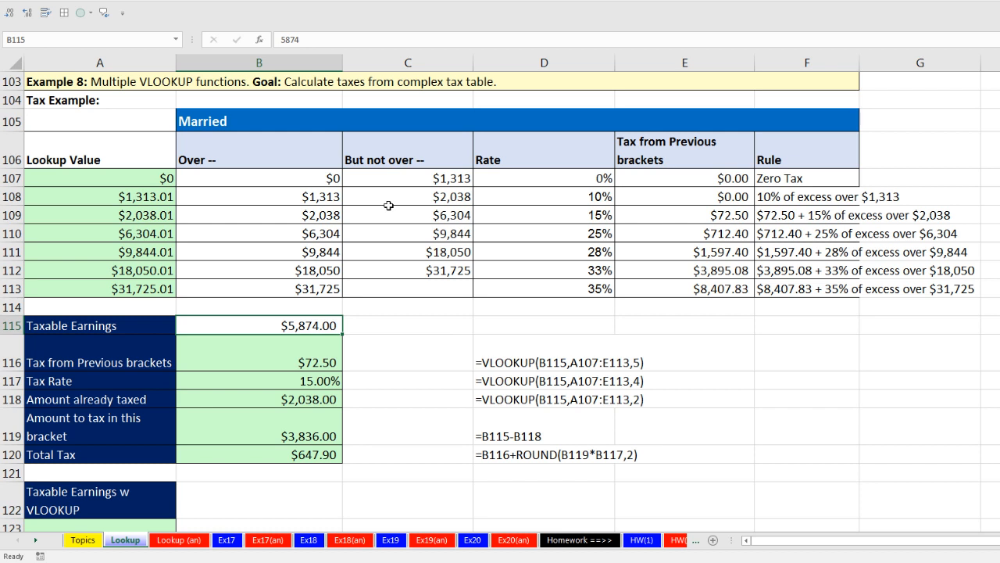
{"action": "left_click_drag", "start_coordinate": [238, 342], "coordinate": [250, 454]}
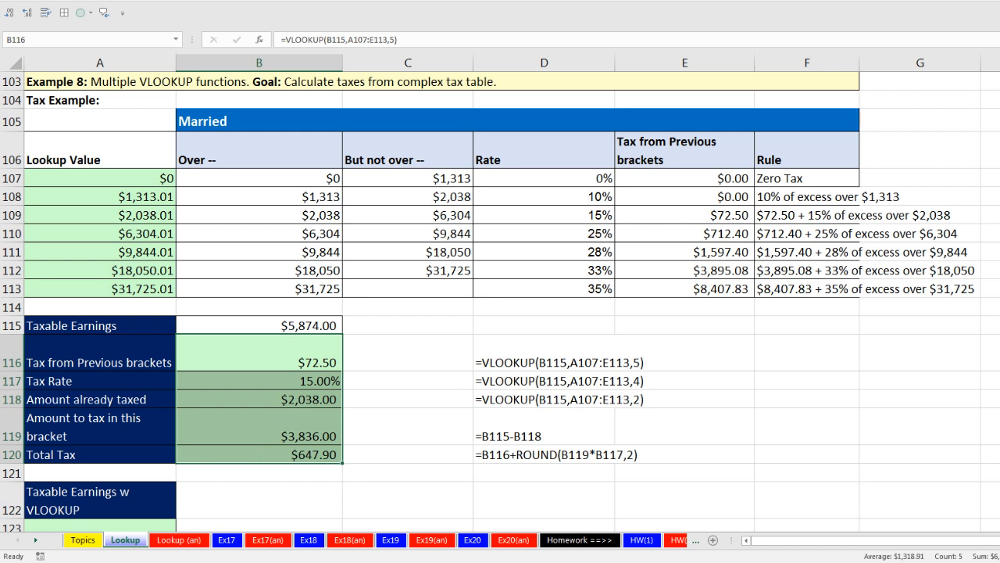
Select cell A123 below the Taxable Earnings w VLOOKUP label and undo the last change to the Taxable Earnings in B115
{"action": "scroll", "coordinate": [500, 301], "scroll_direction": "down", "scroll_amount": 2}
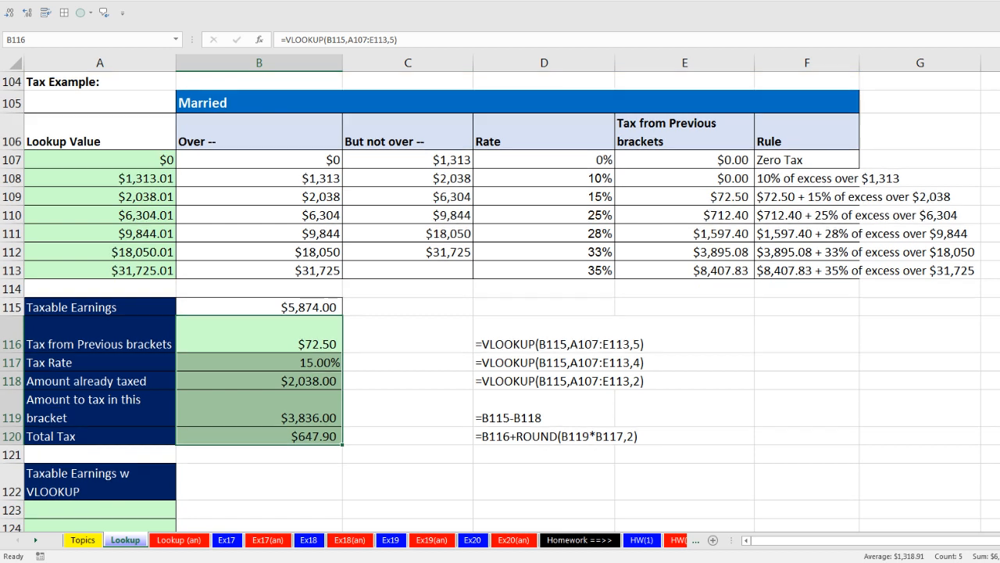
{"action": "left_click", "coordinate": [153, 494]}
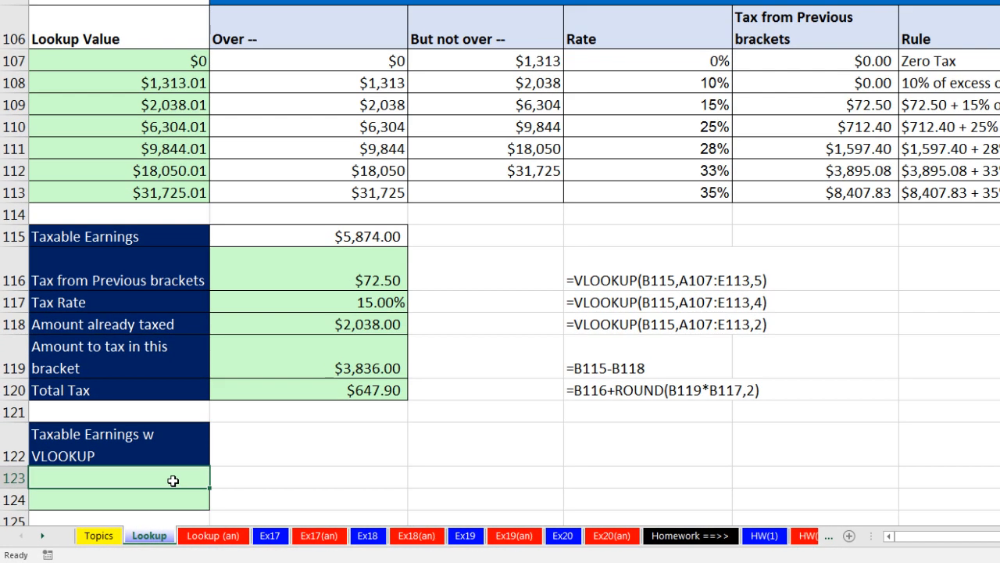
{"action": "key", "text": "ctrl+z"}
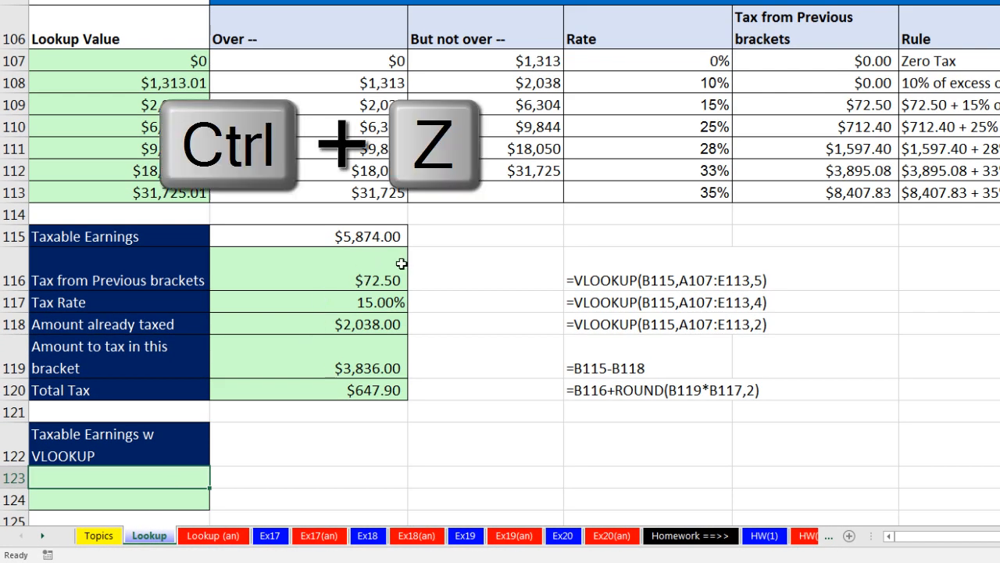
{"action": "key", "text": "ctrl+z"}
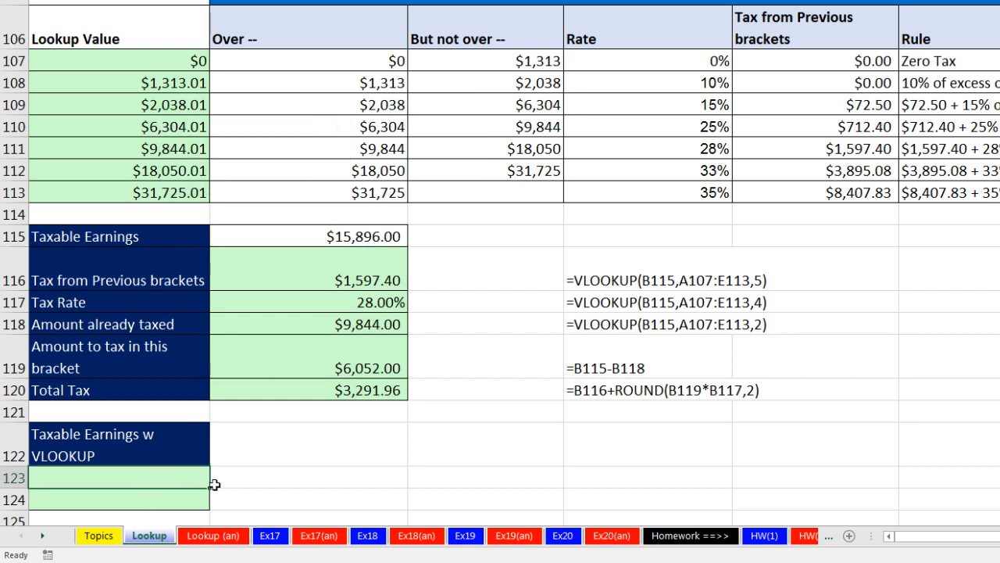
Begin the single-cell tax formula in A123 with =VLOOKUP(B115,A107:E113,5), reusing the copied VLOOKUP text
{"action": "type", "text": "="}
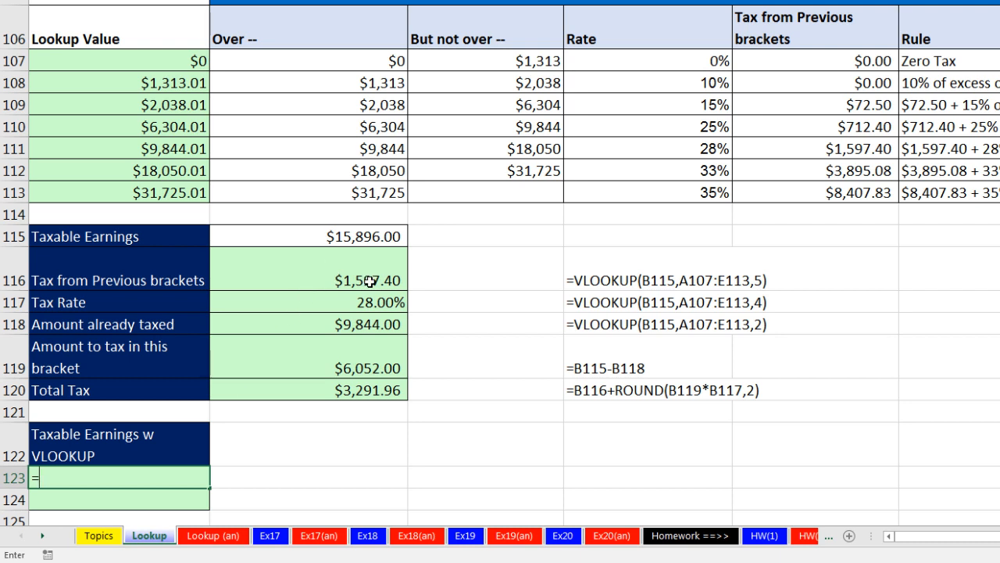
{"action": "key", "text": "ctrl+v"}
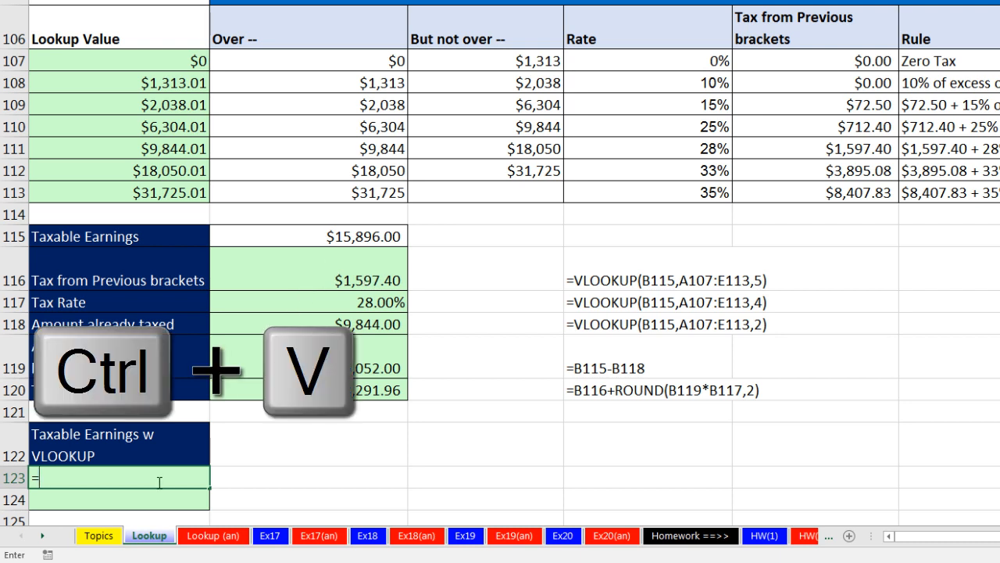
{"action": "type", "text": "VLOOKUP(B115,A107:E113,"}
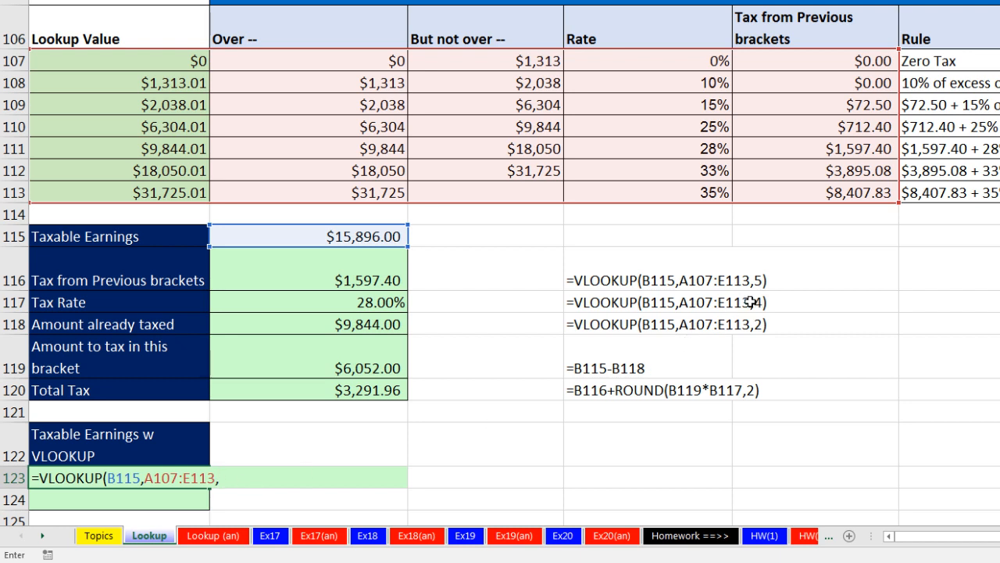
{"action": "type", "text": "5"}
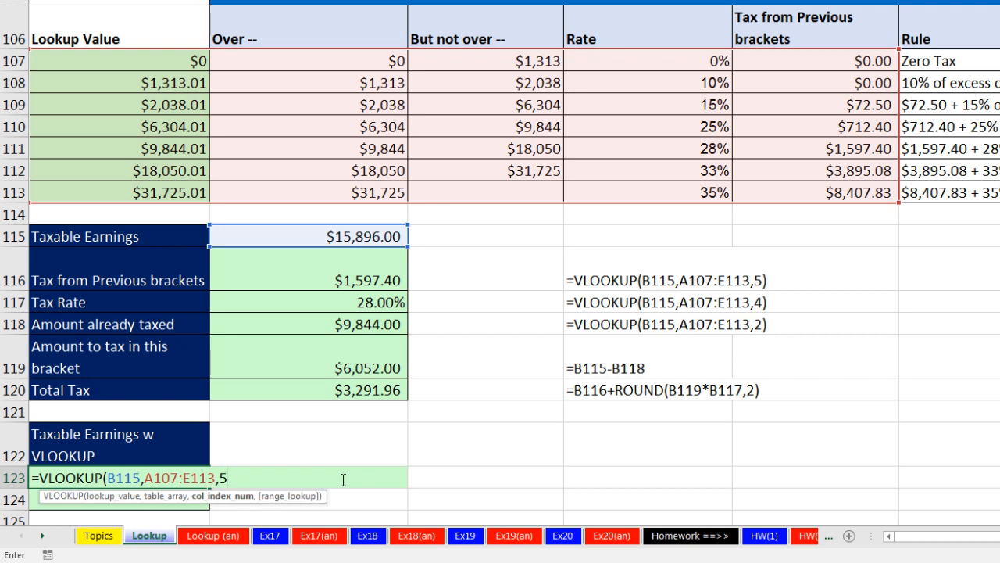
{"action": "type", "text": ")"}
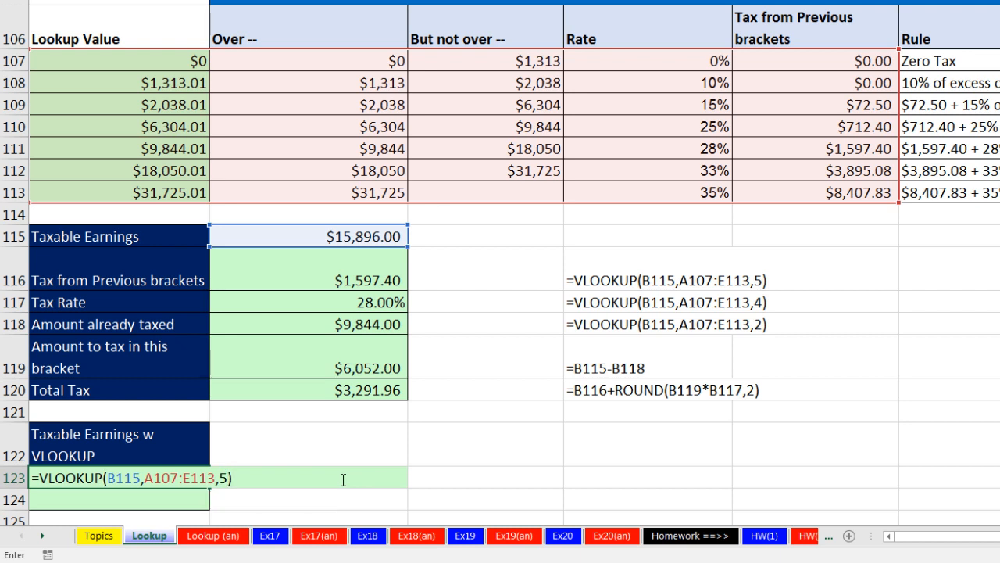
Extend the A123 formula with +ROUND((B115-VLOOKUP(B115,A107:E113,2)) and check ROUND's number argument
{"action": "type", "text": "+rou"}
{"action": "key", "text": "Tab"}
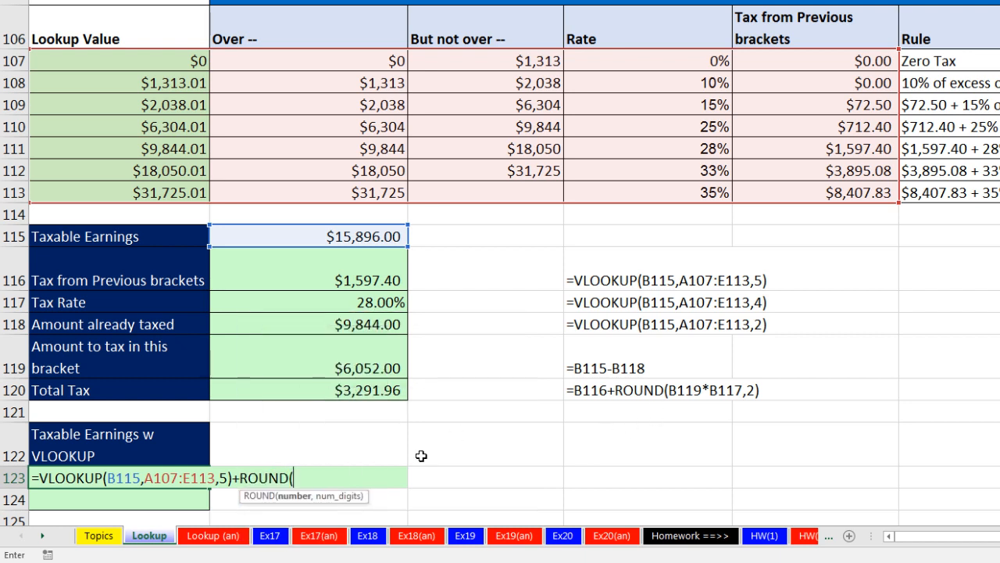
{"action": "type", "text": "("}
{"action": "left_click", "coordinate": [363, 242]}
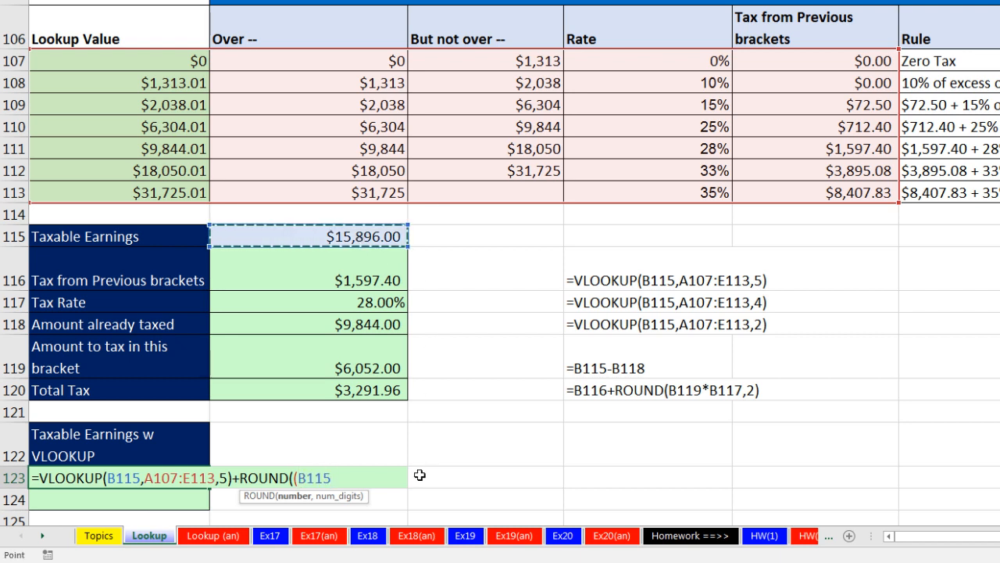
{"action": "type", "text": "-"}
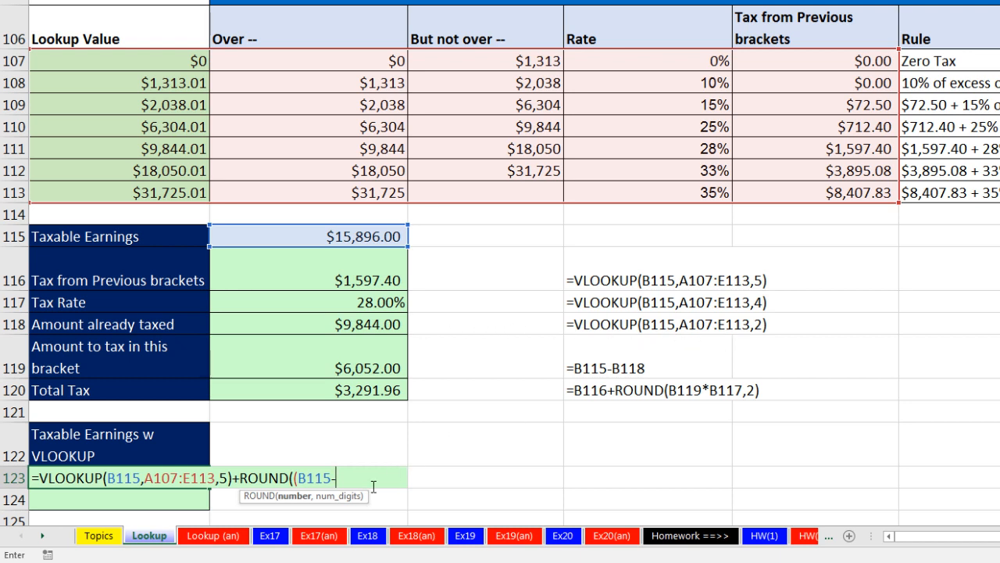
{"action": "type", "text": "VLOOKUP(B115,A107:E113,"}
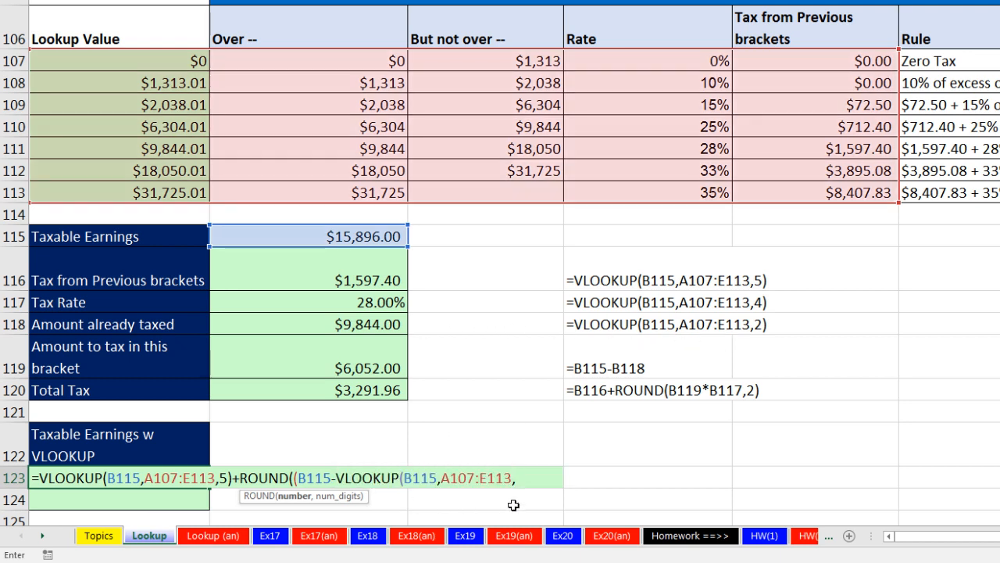
{"action": "type", "text": "2"}
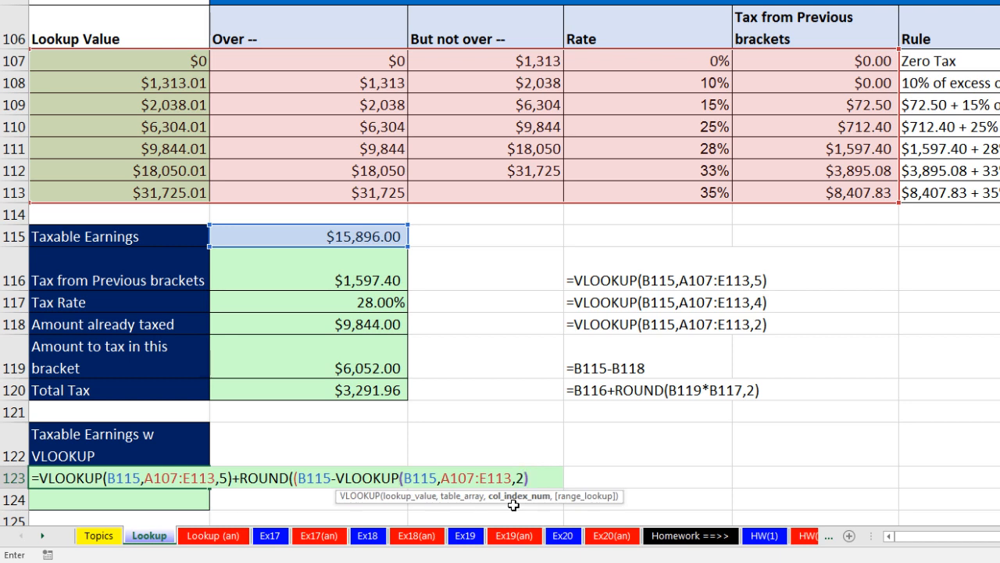
{"action": "type", "text": ")"}
{"action": "left_click", "coordinate": [290, 497]}
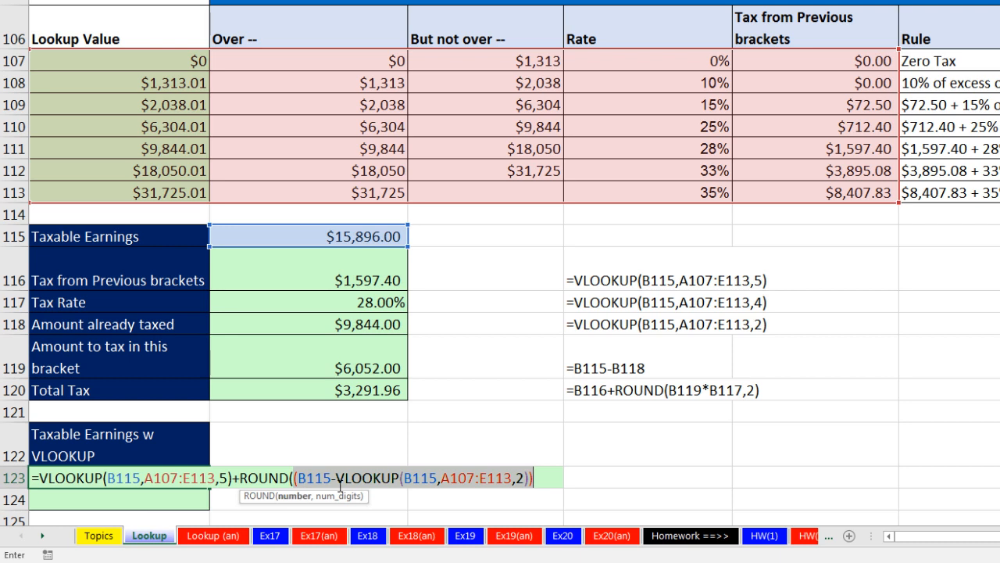
{"action": "left_click", "coordinate": [555, 485]}
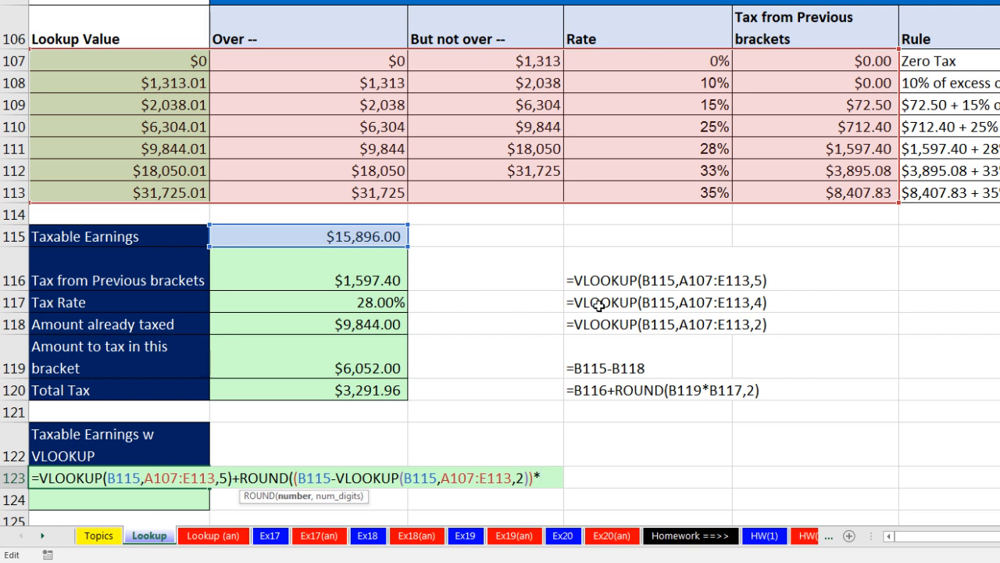
Multiply by VLOOKUP(B115,A107:E113,4) inside ROUND, round to 2 digits, and enter the completed formula in A123
{"action": "type", "text": "VLOOKUP(B115,A107:E113,"}
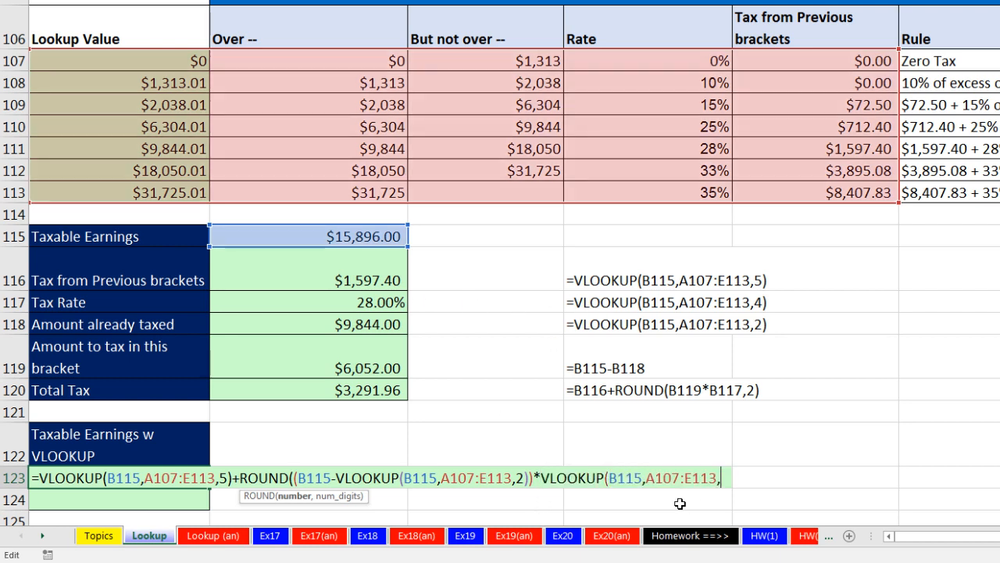
{"action": "type", "text": "4)"}
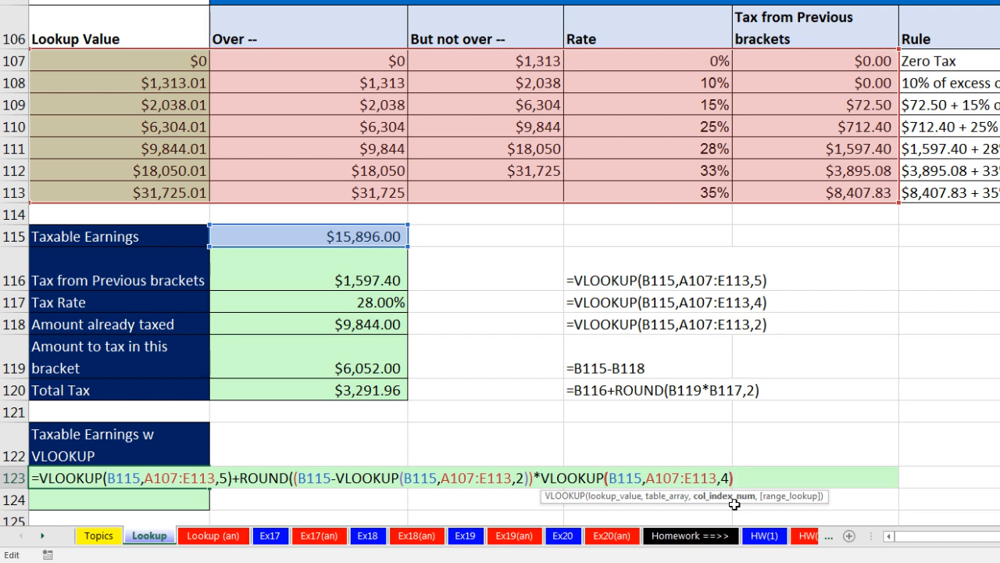
{"action": "left_click", "coordinate": [296, 497]}
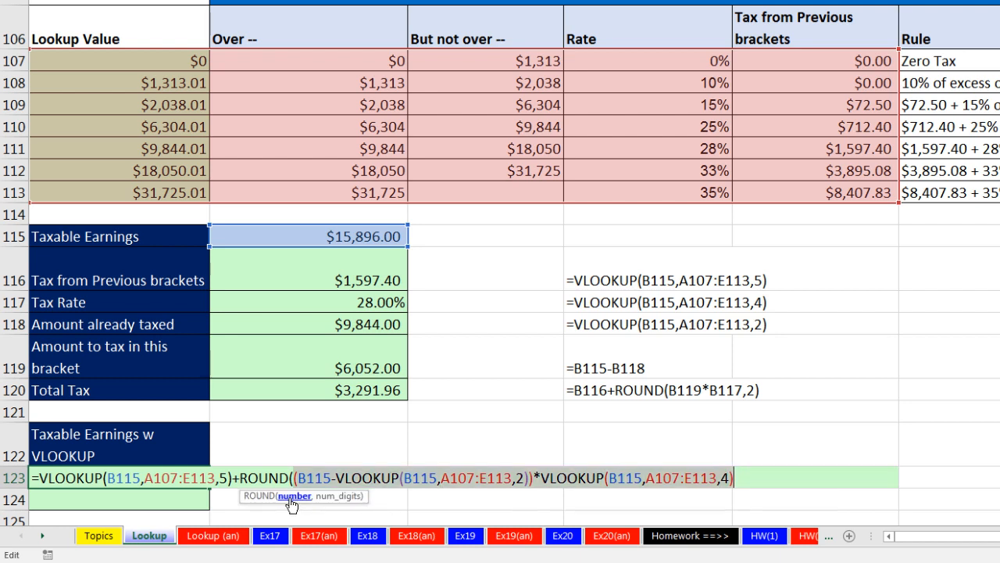
{"action": "left_click", "coordinate": [745, 480]}
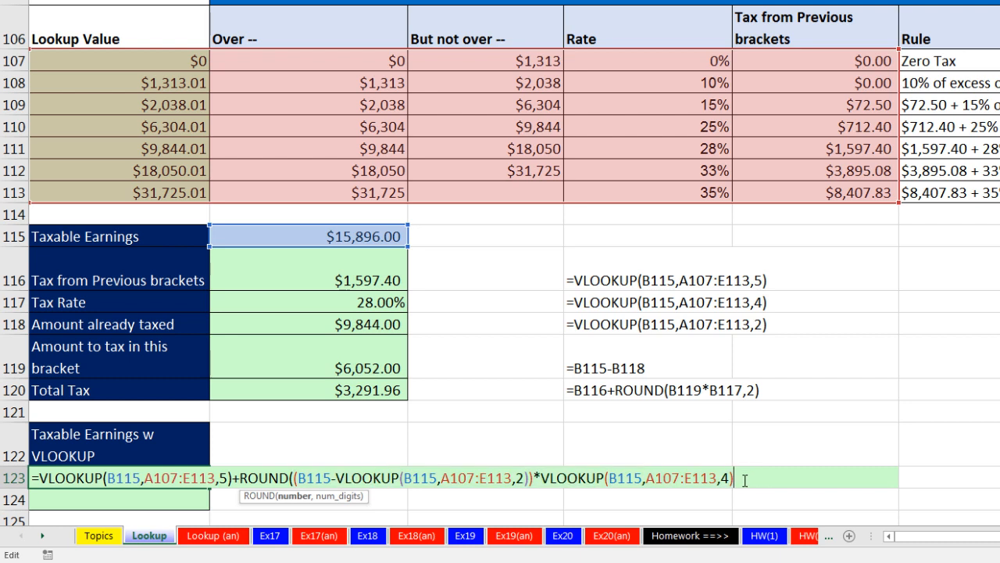
{"action": "type", "text": ",2"}
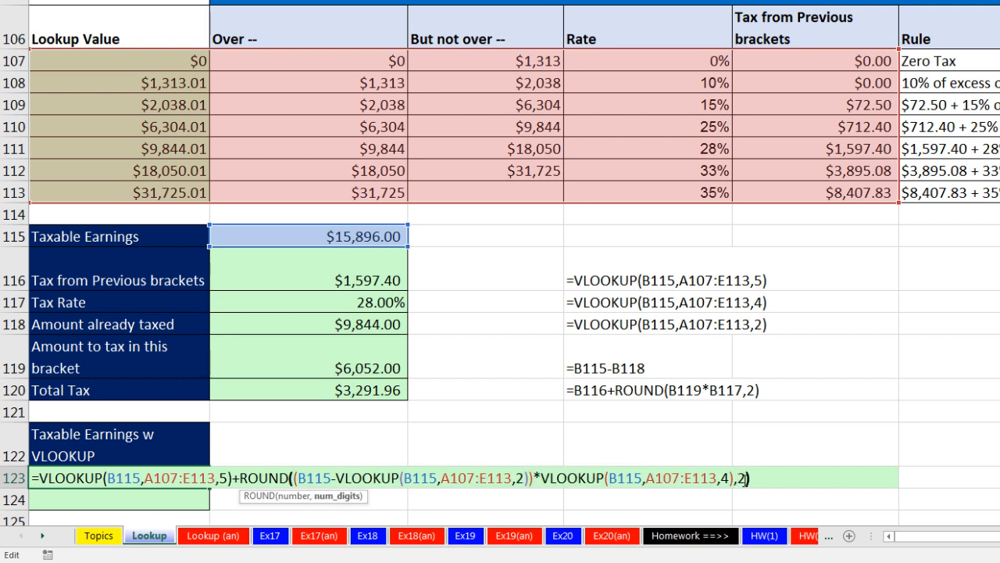
{"action": "type", "text": ")"}
{"action": "key", "text": "ctrl+Return"}
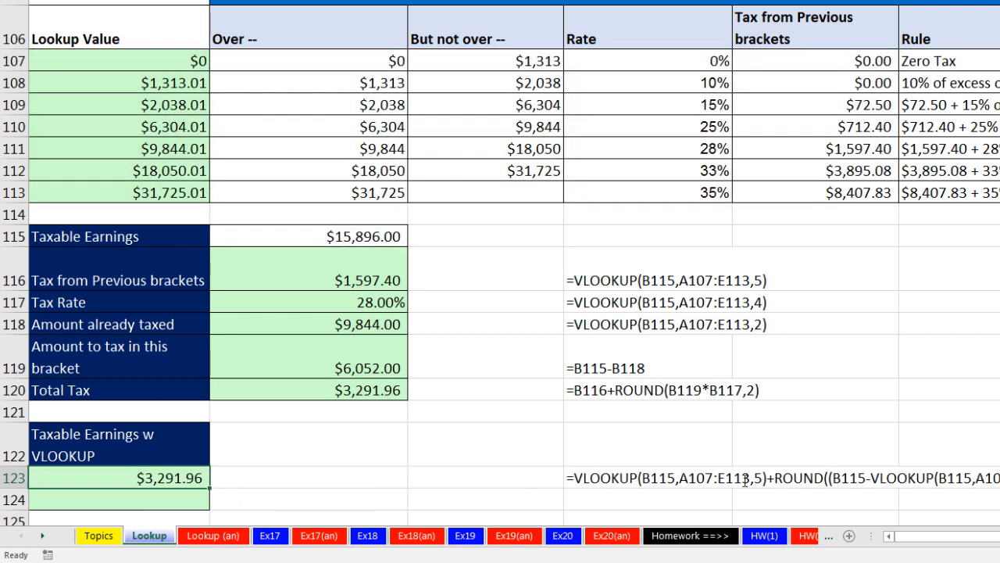
Set the Taxable Earnings in B115 to 5874 to test the single-cell formula
{"action": "left_click", "coordinate": [388, 233]}
{"action": "type", "text": "5874"}
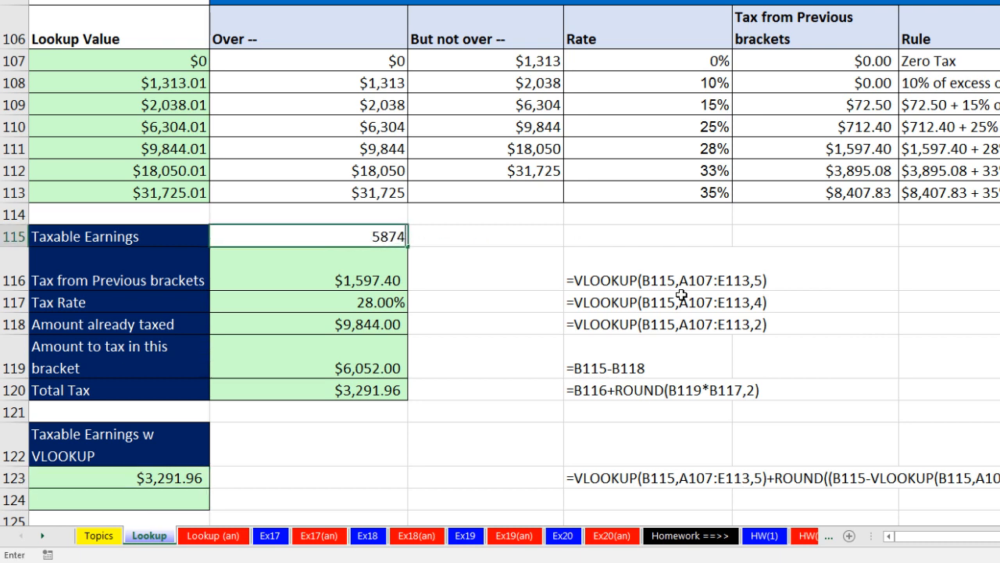
{"action": "key", "text": "ctrl+Return"}
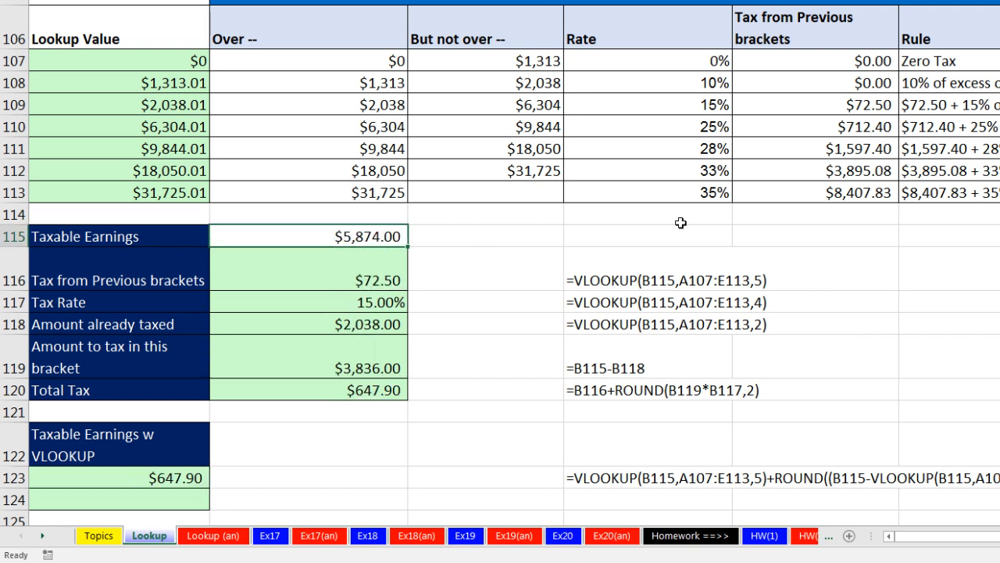
Review the single-cell formula in A123 and the Total Tax formula in B120, leaving both unedited
{"action": "double_click", "coordinate": [181, 485]}
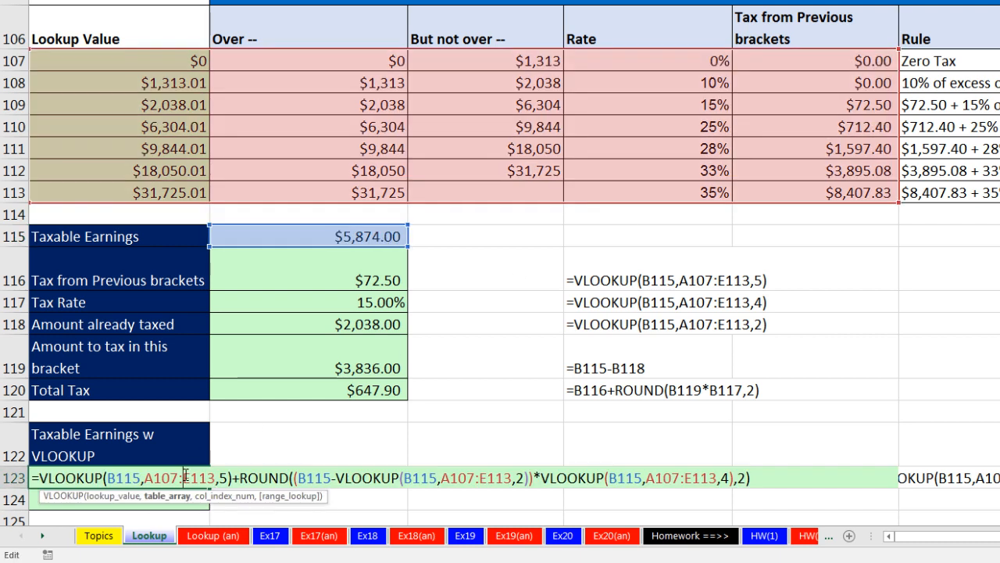
{"action": "key", "text": "Escape"}
{"action": "double_click", "coordinate": [329, 390]}
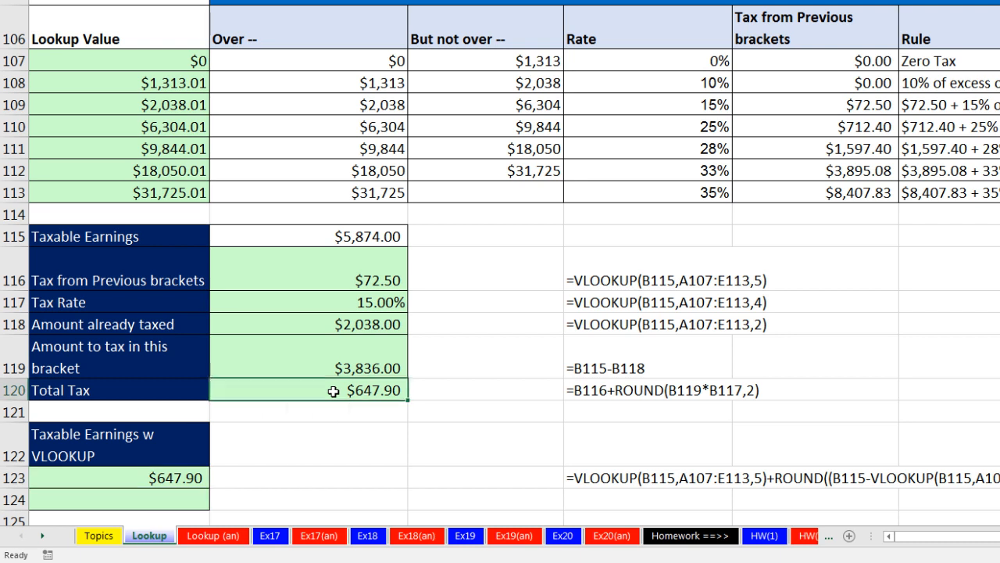
{"action": "key", "text": "Escape"}
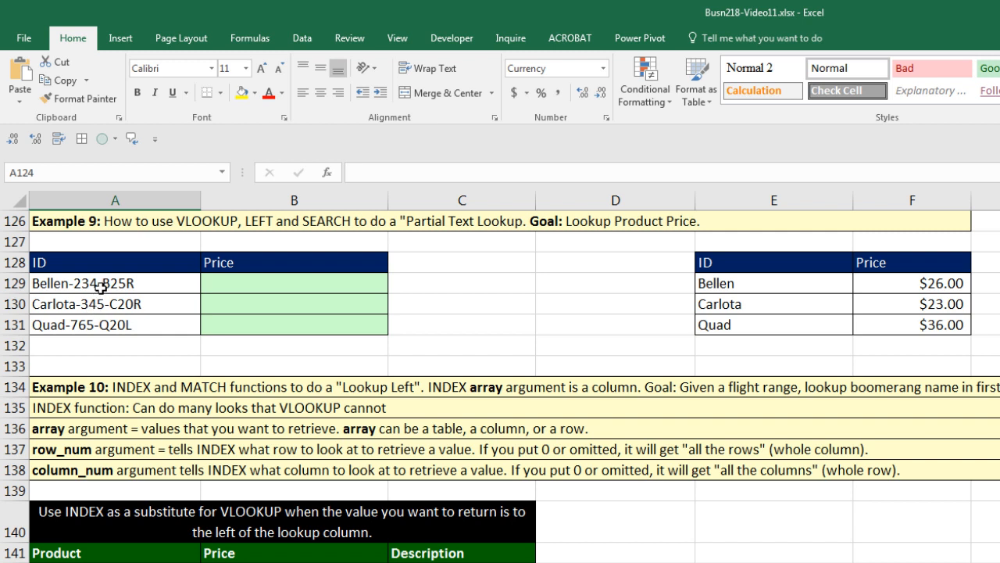
Start a LEFT formula in the first Price cell B129 of Example 9, with the ID in A129 as its text argument
{"action": "left_click", "coordinate": [101, 287]}
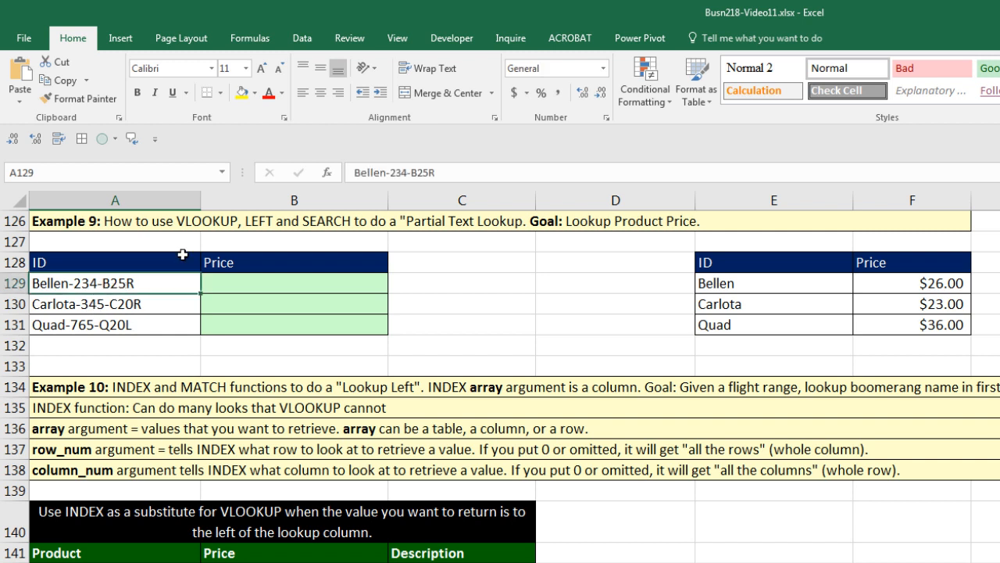
{"action": "left_click", "coordinate": [248, 284]}
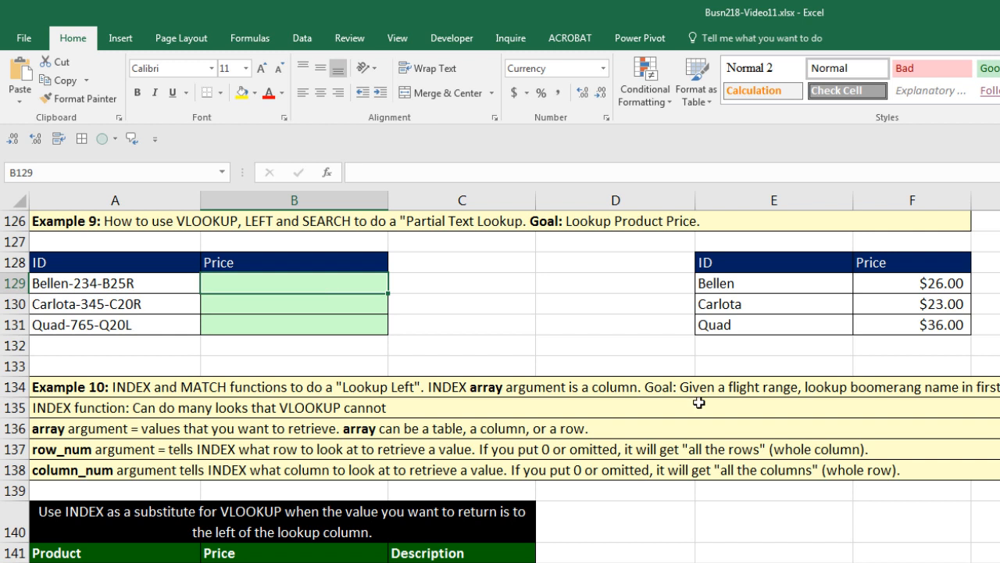
{"action": "type", "text": "=lef"}
{"action": "key", "text": "Tab"}
{"action": "key", "text": "Left"}
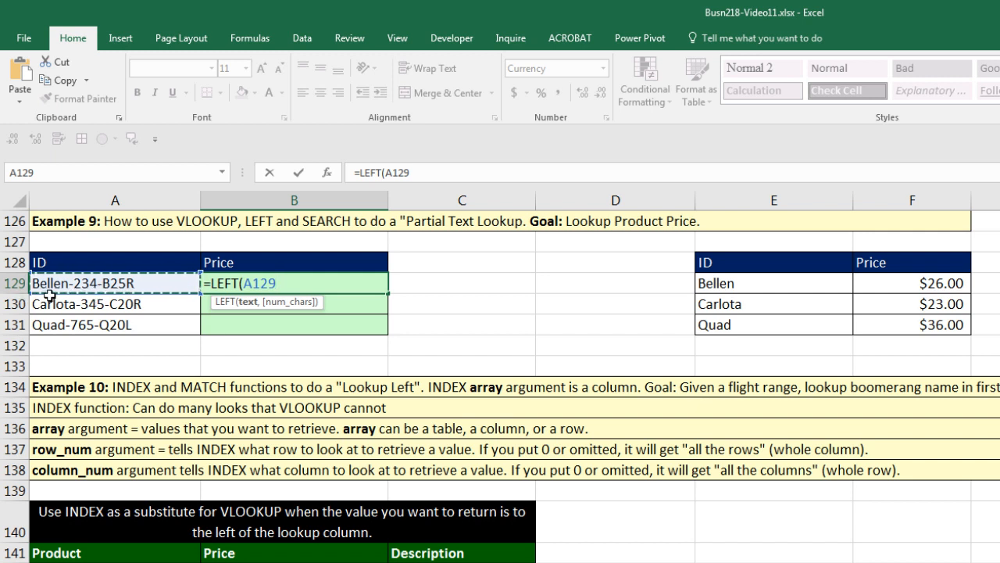
{"action": "type", "text": ","}
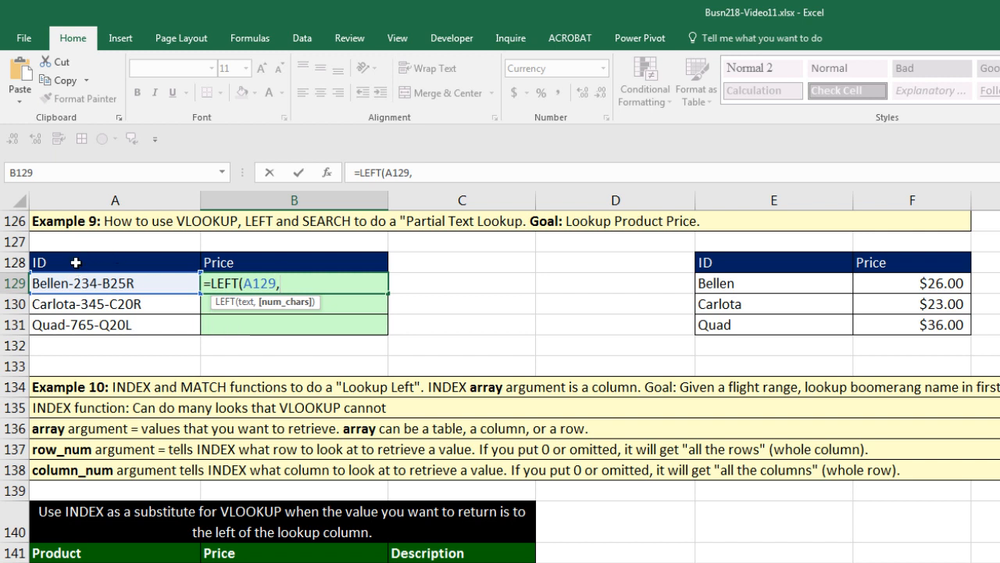
Complete B129's LEFT formula with SEARCH("-",A129)-1 as the character count, enter it, and fill it down to B131
{"action": "type", "text": "SEARCH(\"-"}
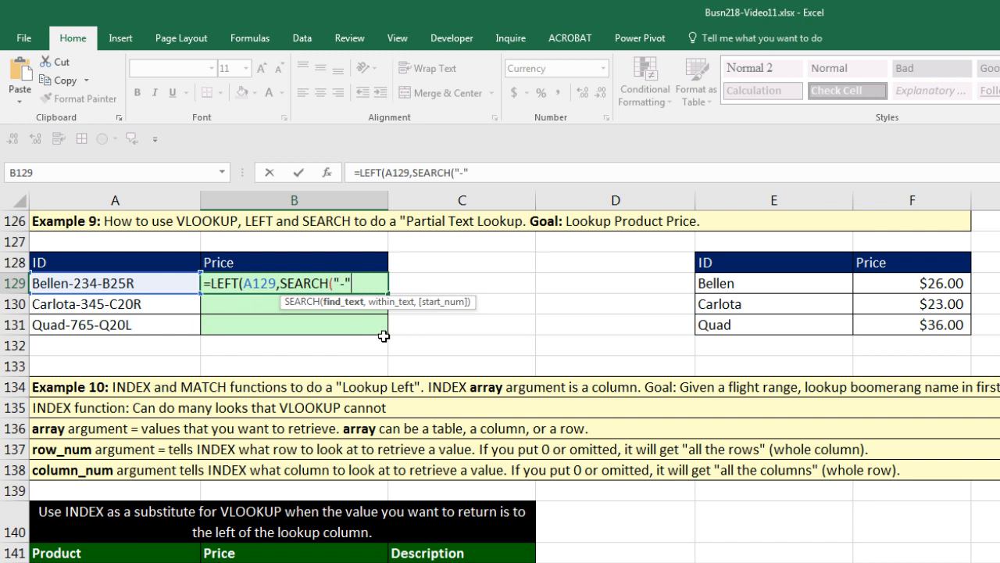
{"action": "type", "text": "\","}
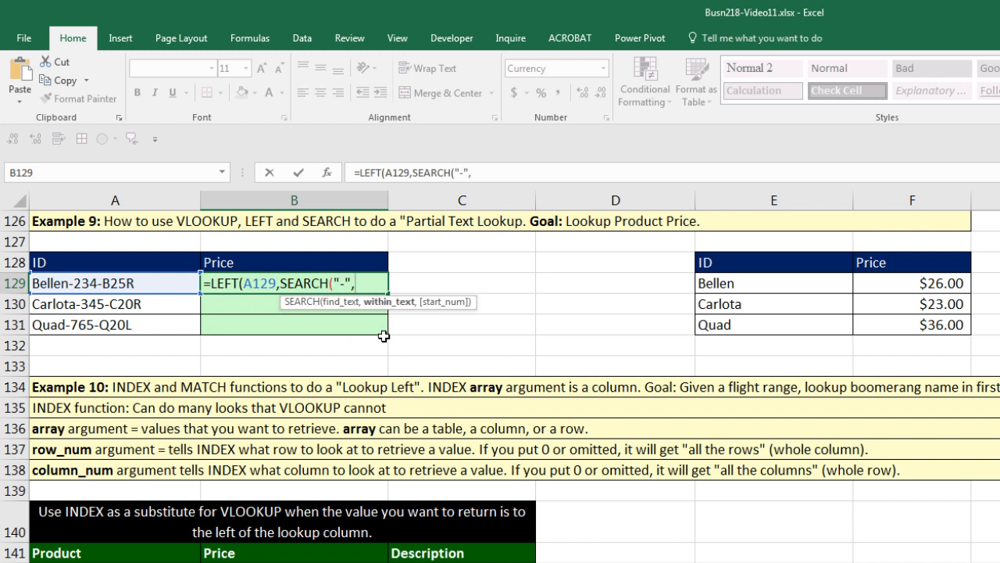
{"action": "left_click", "coordinate": [158, 287]}
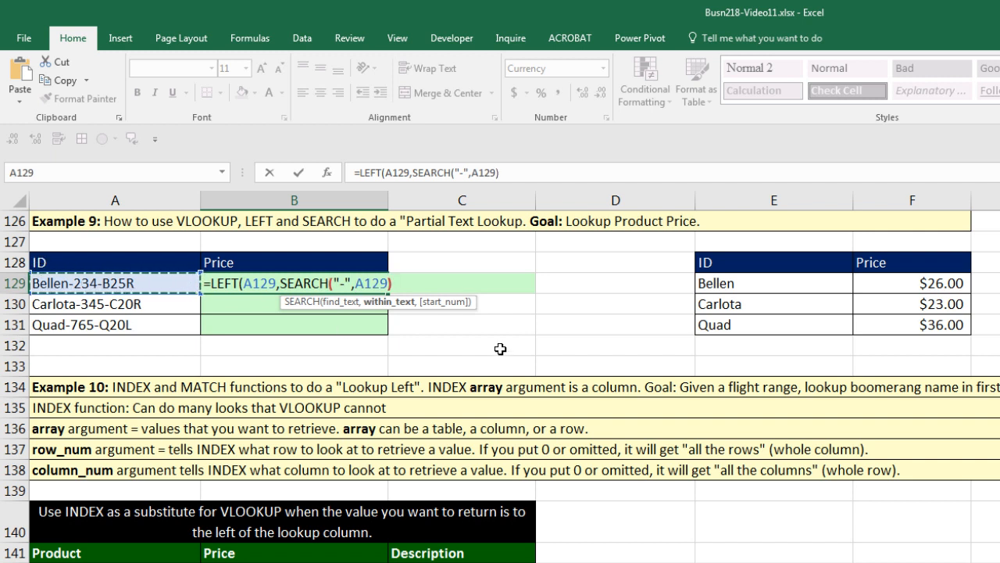
{"action": "type", "text": ")"}
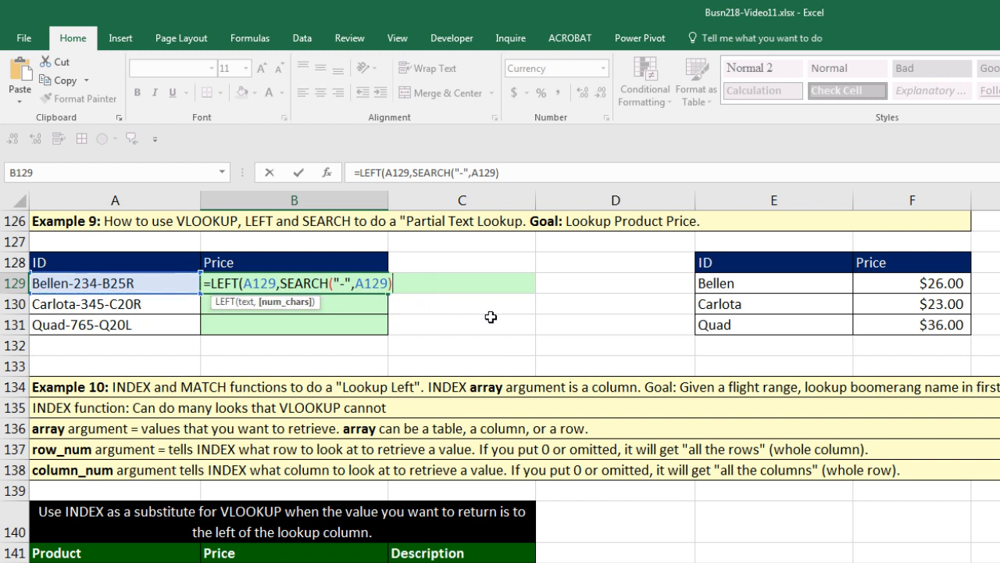
{"action": "type", "text": "-1)"}
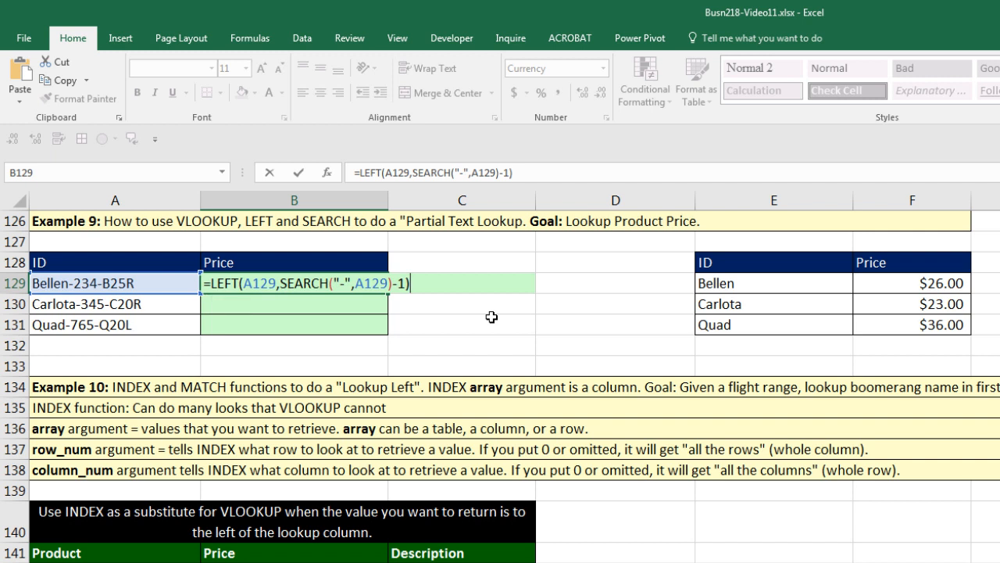
{"action": "key", "text": "ctrl+Return"}
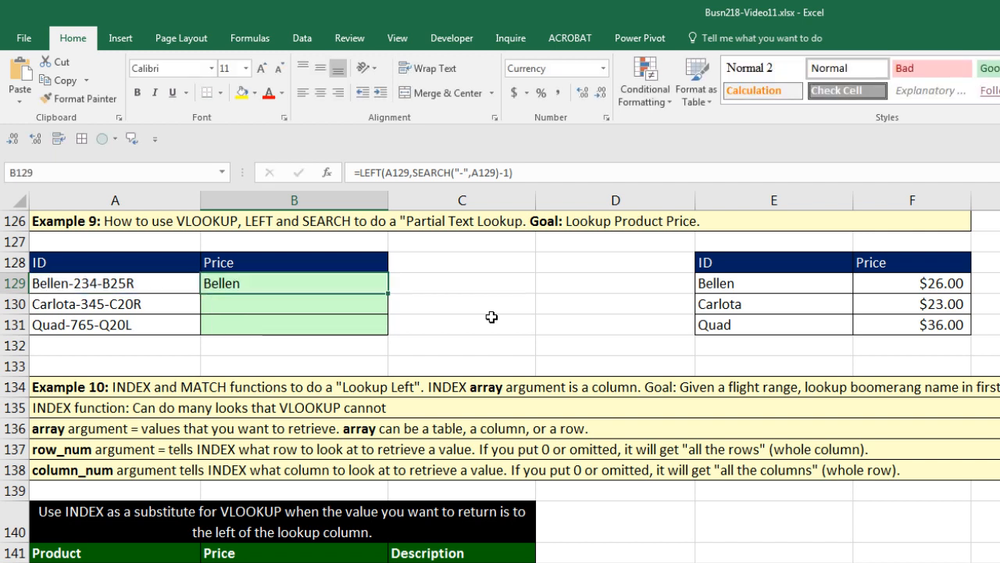
{"action": "double_click", "coordinate": [388, 292]}
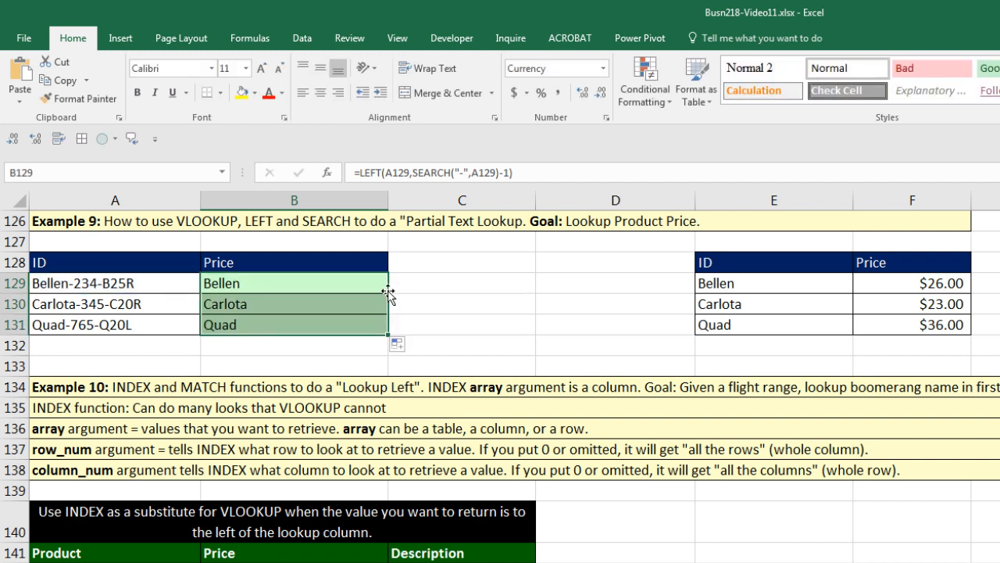
Wrap the LEFT formula in B129 in a VLOOKUP function so that it serves as the lookup value
{"action": "left_click", "coordinate": [375, 290]}
{"action": "key", "text": "F2"}
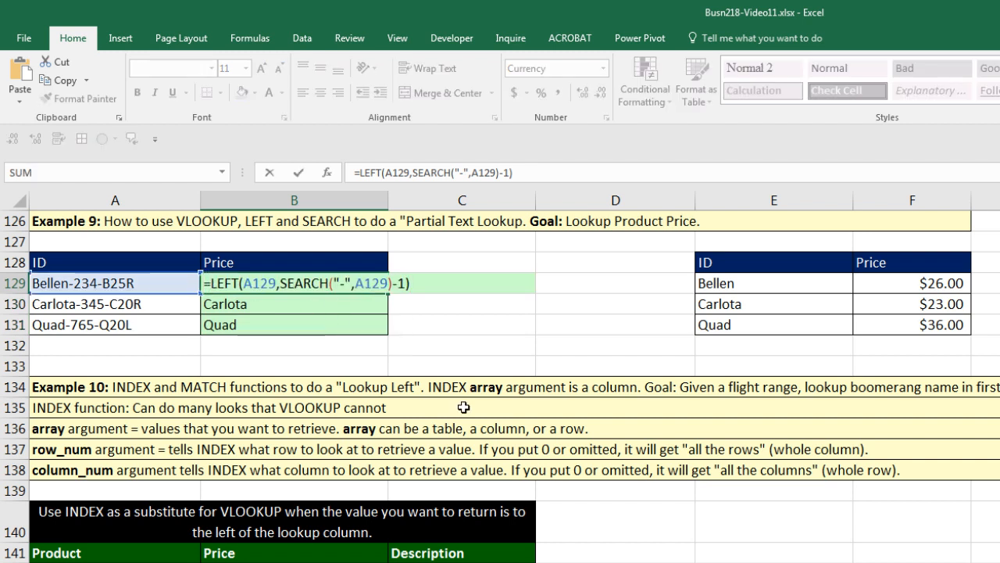
{"action": "type", "text": "VLOOKUP("}
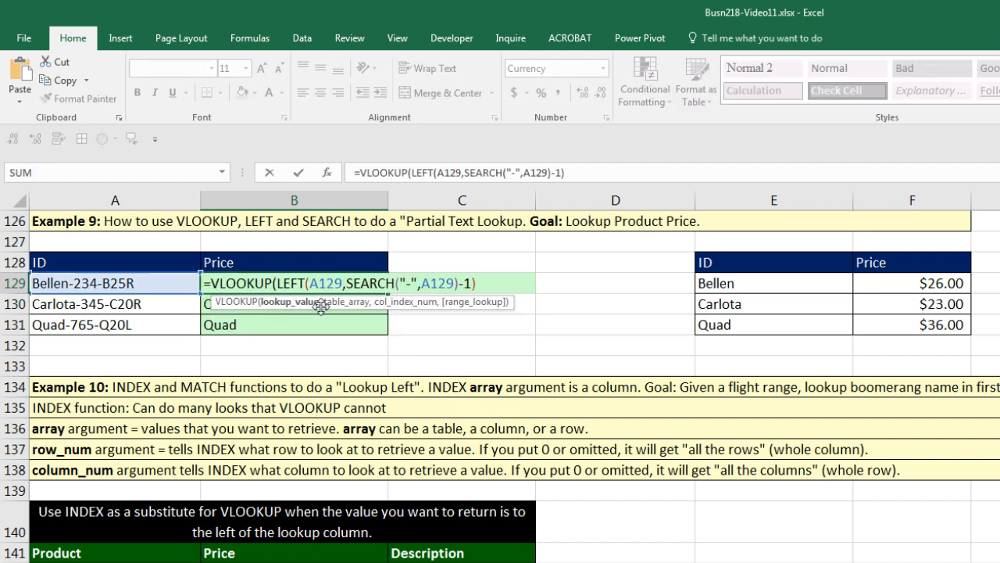
{"action": "key", "text": "shift+End"}
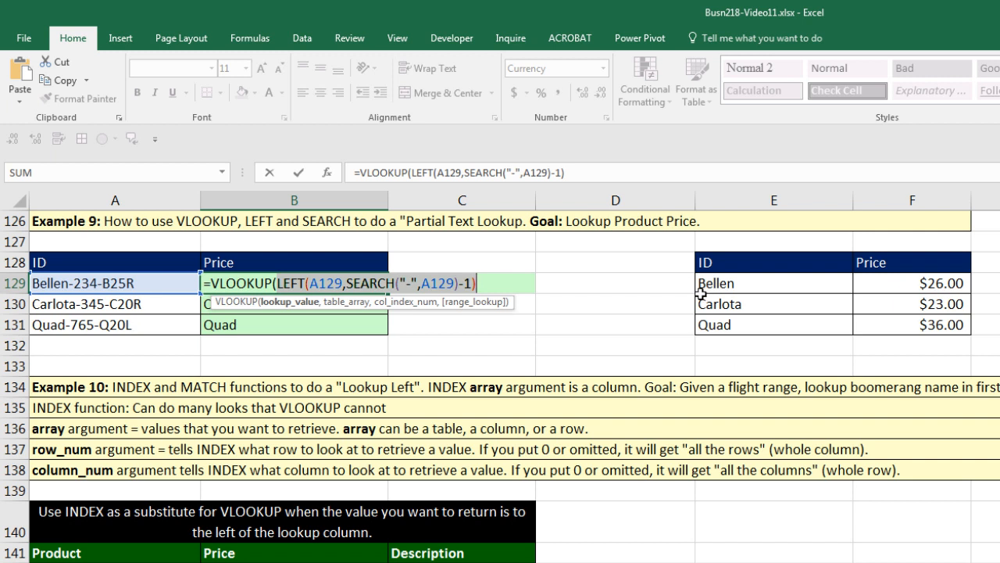
{"action": "left_click", "coordinate": [484, 290]}
{"action": "type", "text": ","}
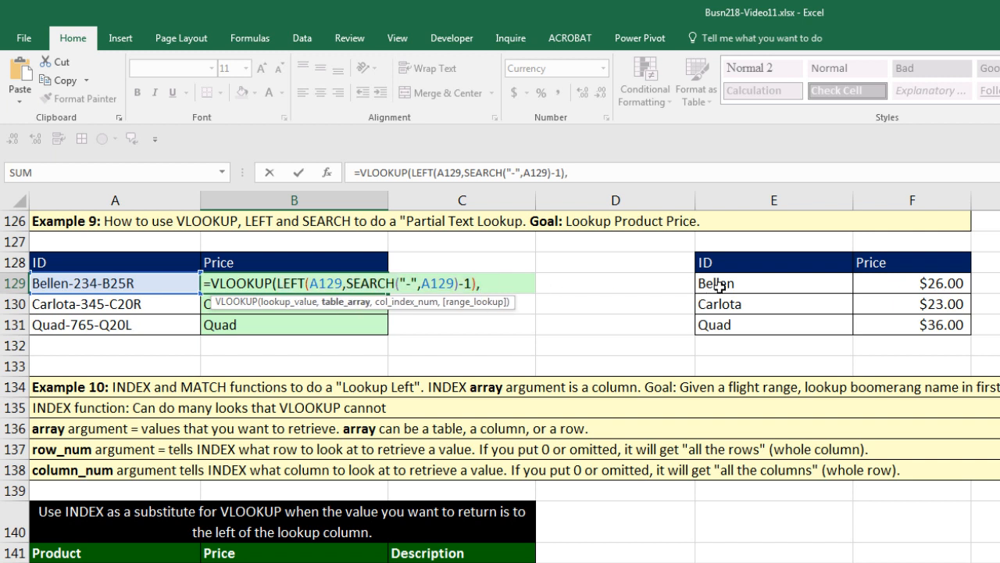
Complete the VLOOKUP in B129 with table $E$129:$F$131, column 2 and exact match 0, and fill it down to B131
{"action": "left_click_drag", "start_coordinate": [762, 287], "coordinate": [868, 321]}
{"action": "key", "text": "F4"}
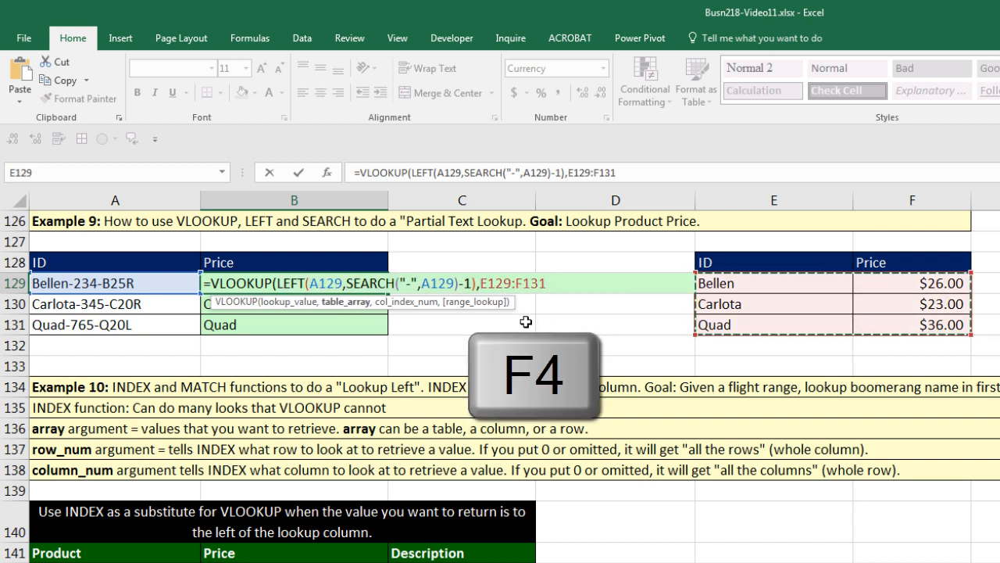
{"action": "type", "text": ","}
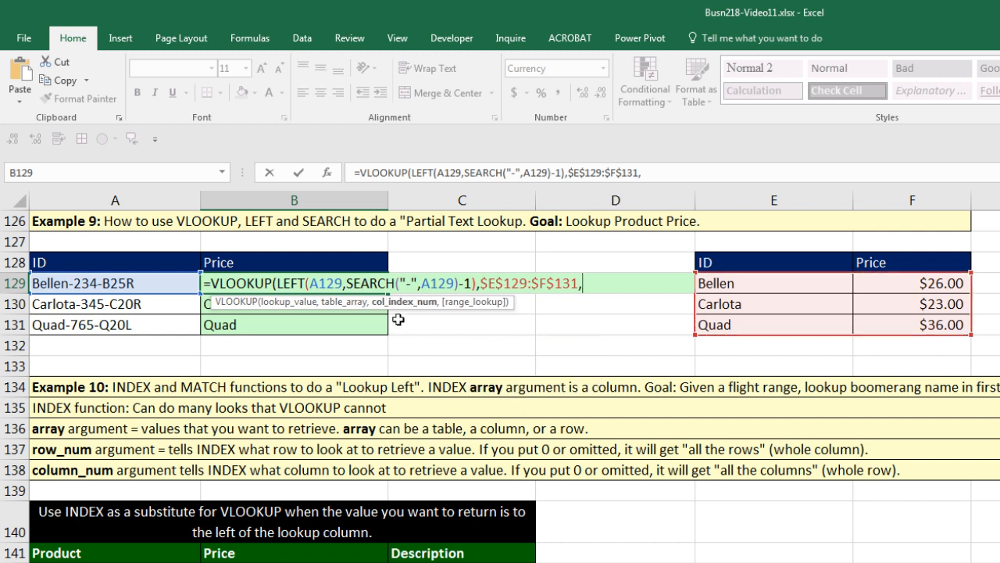
{"action": "type", "text": "2,0)"}
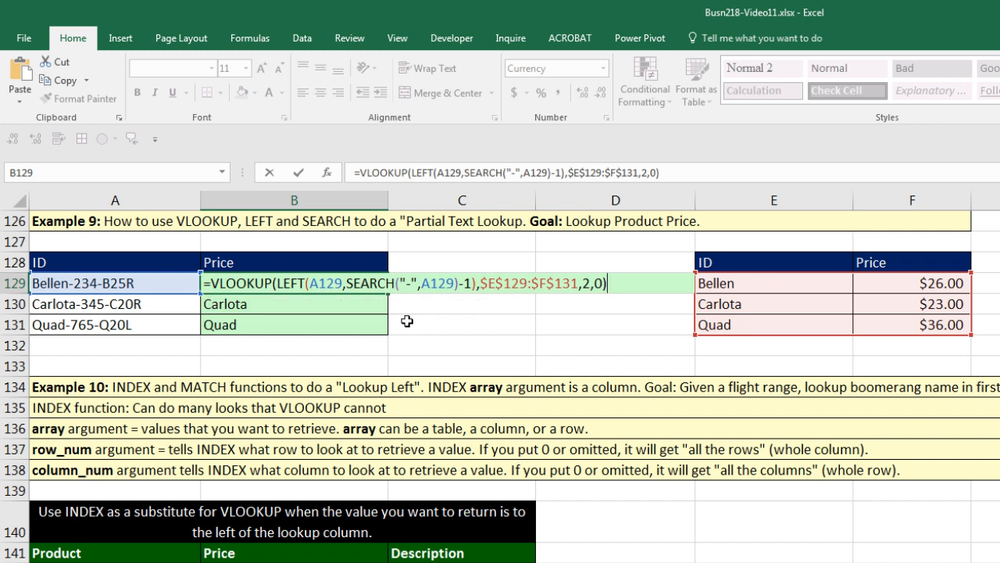
{"action": "key", "text": "ctrl+Return"}
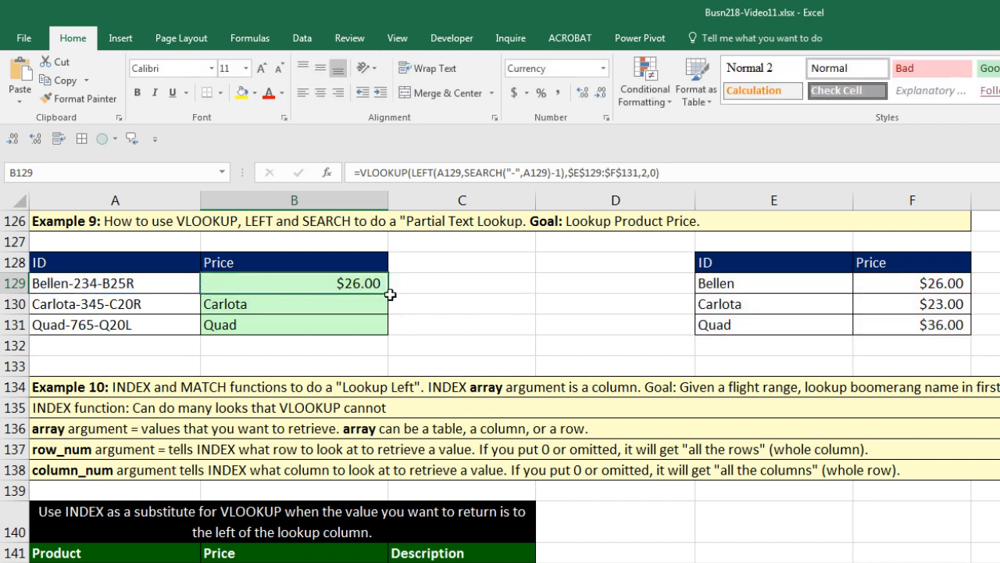
{"action": "double_click", "coordinate": [388, 293]}
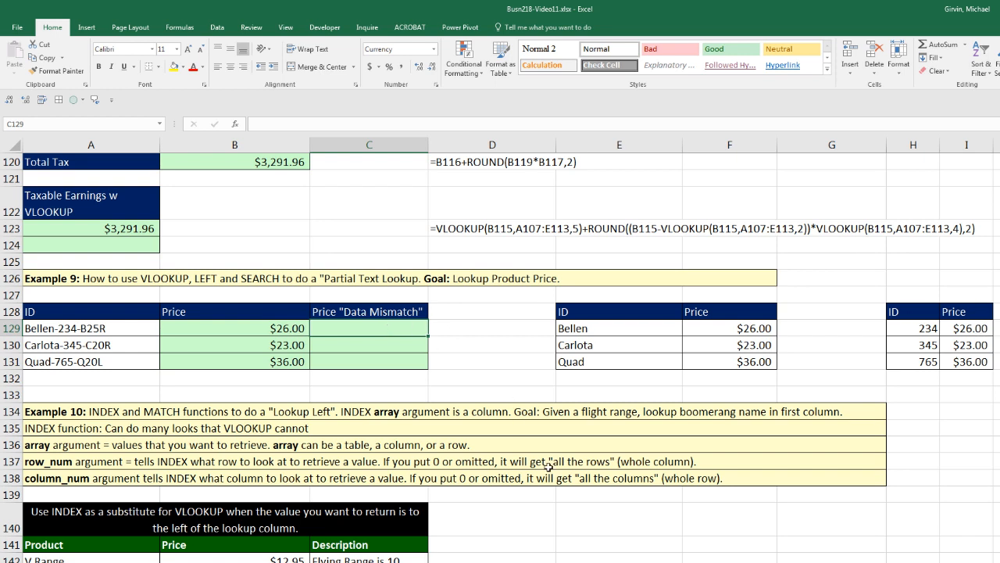
Enter =MID(A129,SEARCH("-",A129)+1,3) in C129 under Price "Data Mismatch" and fill it down to C131
{"action": "type", "text": "=MID("}
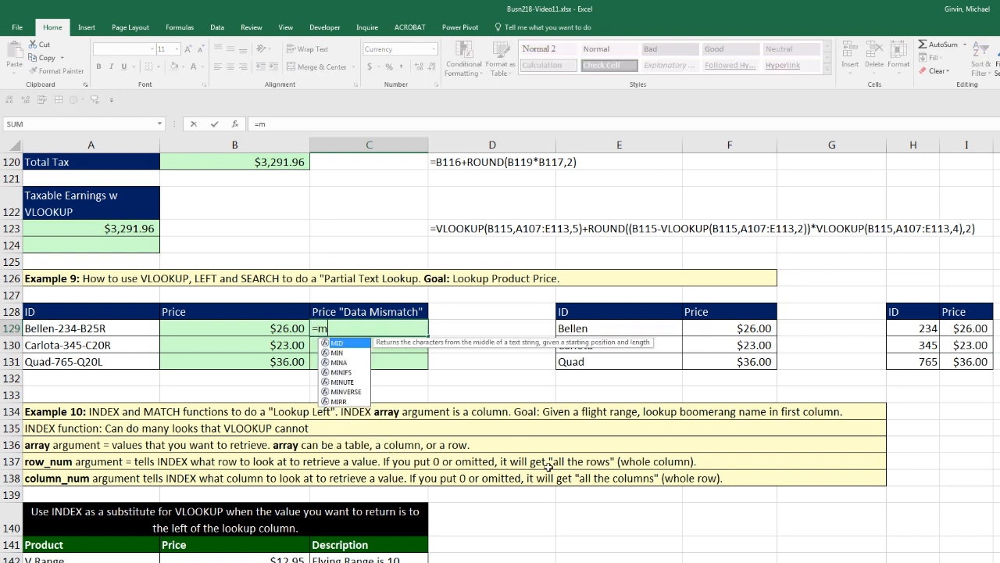
{"action": "key", "text": "Left"}
{"action": "key", "text": "Left"}
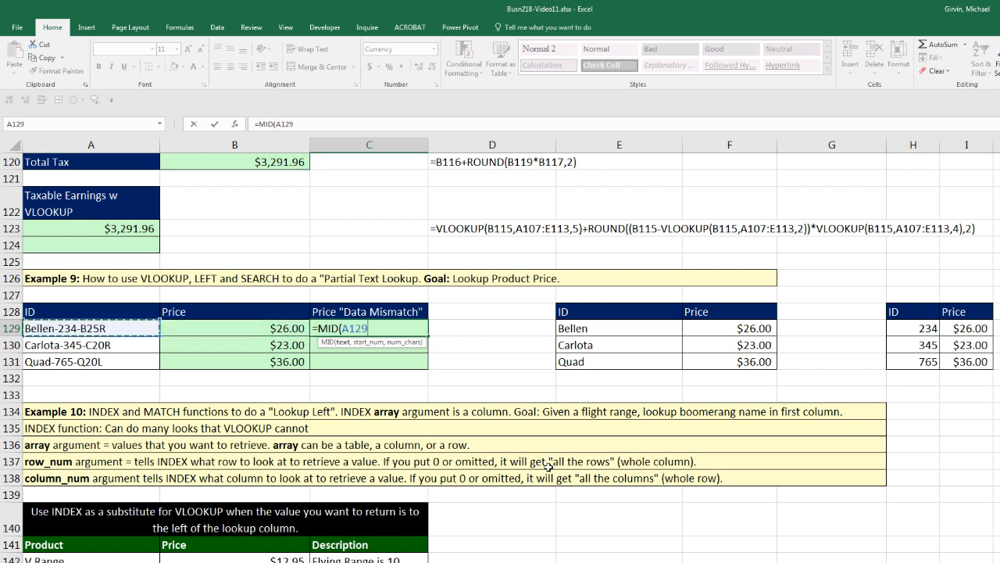
{"action": "type", "text": ",SEARCH("}
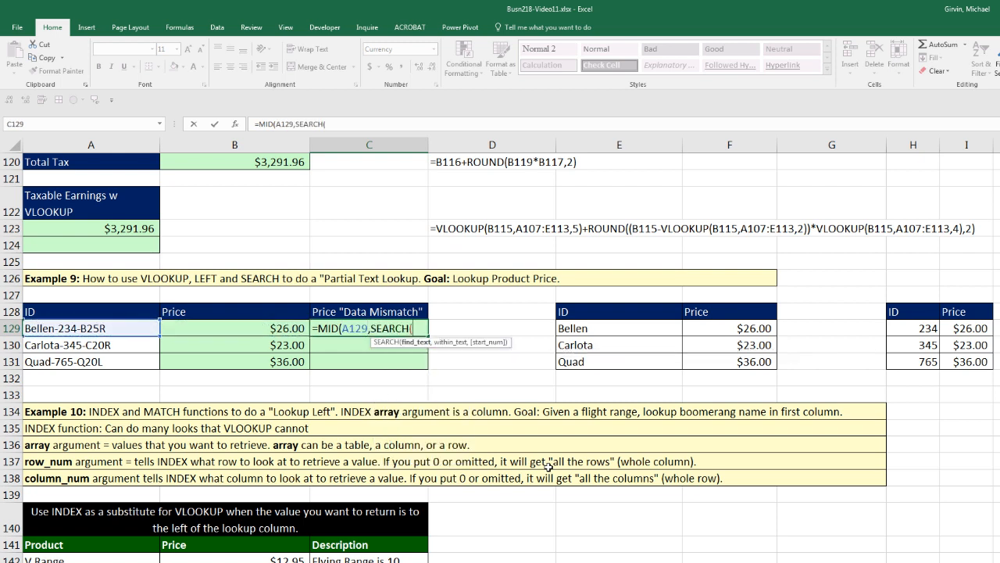
{"action": "type", "text": "\"-\","}
{"action": "key", "text": "Left"}
{"action": "key", "text": "Left"}
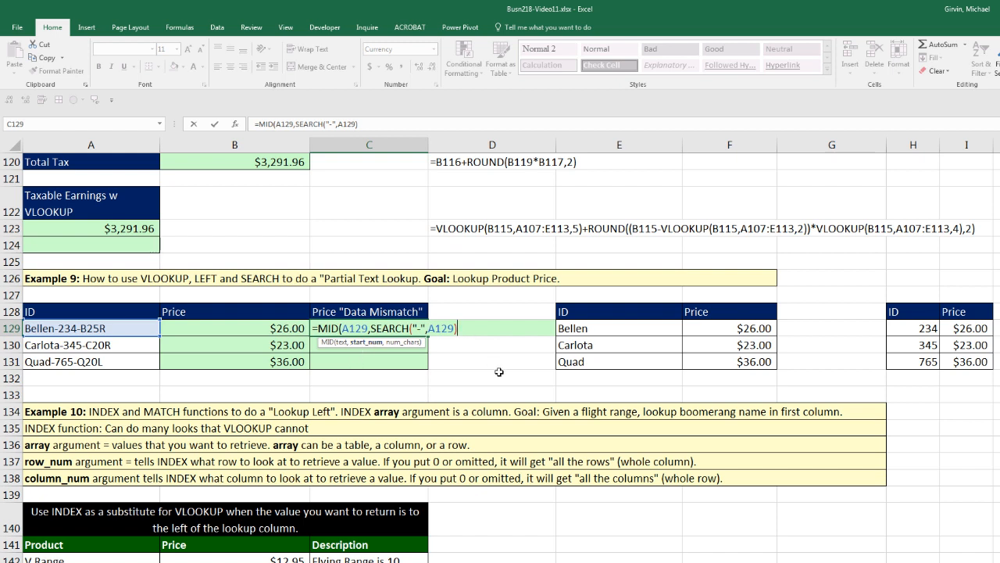
{"action": "type", "text": ",3"}
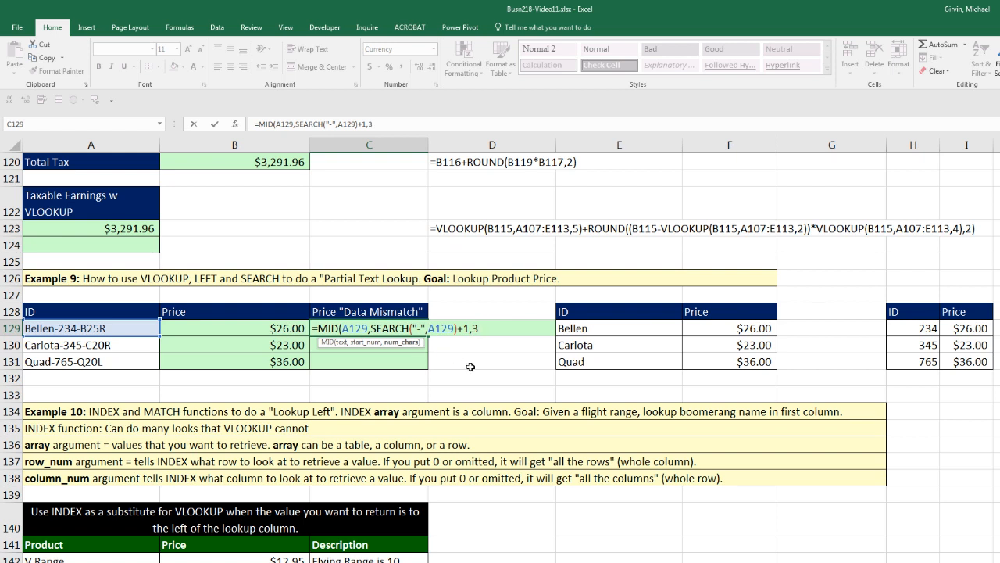
{"action": "key", "text": "ctrl+Return"}
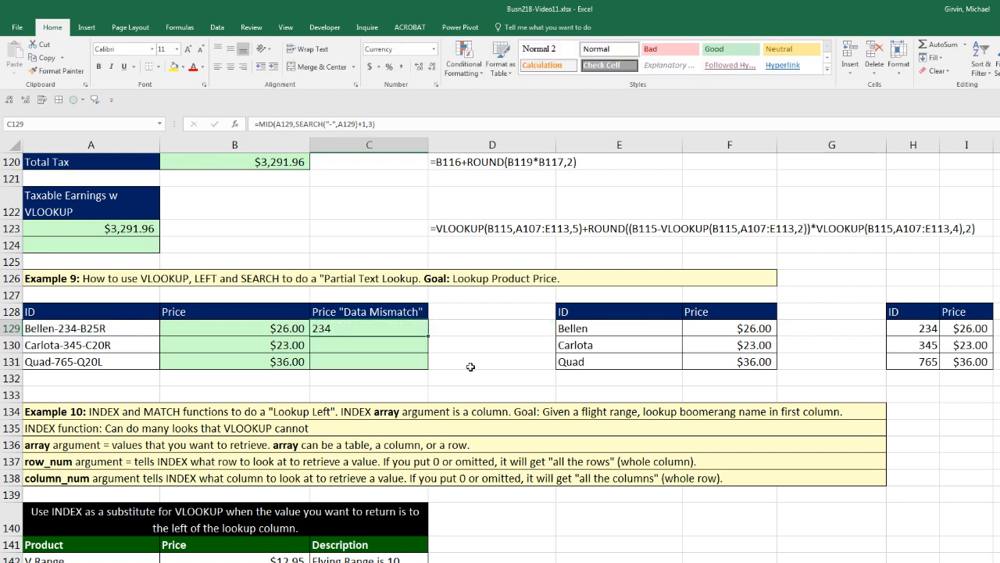
{"action": "double_click", "coordinate": [429, 335]}
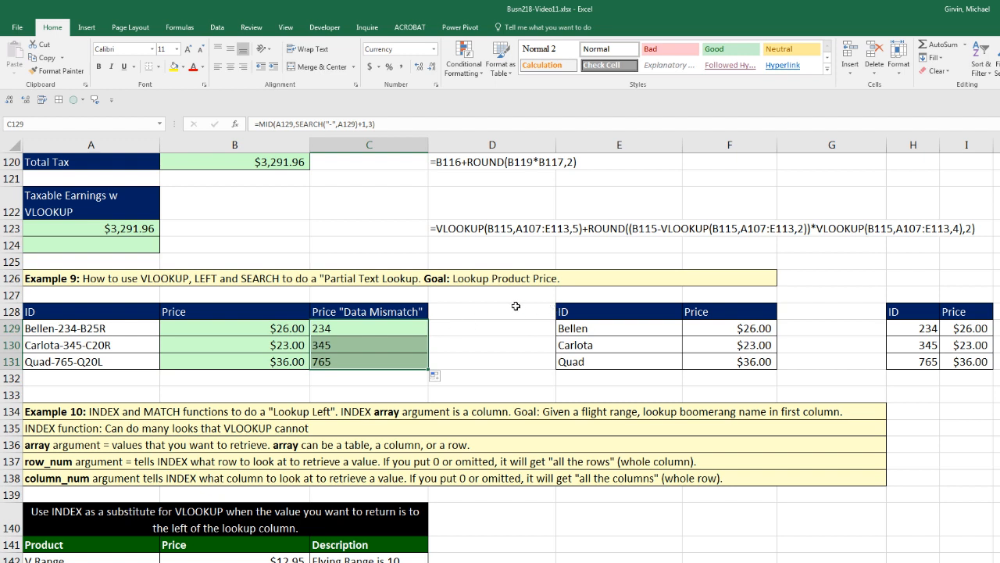
Wrap the MID formula in C129 in a VLOOKUP function so that it serves as the lookup value
{"action": "left_click", "coordinate": [375, 324]}
{"action": "double_click", "coordinate": [330, 328]}
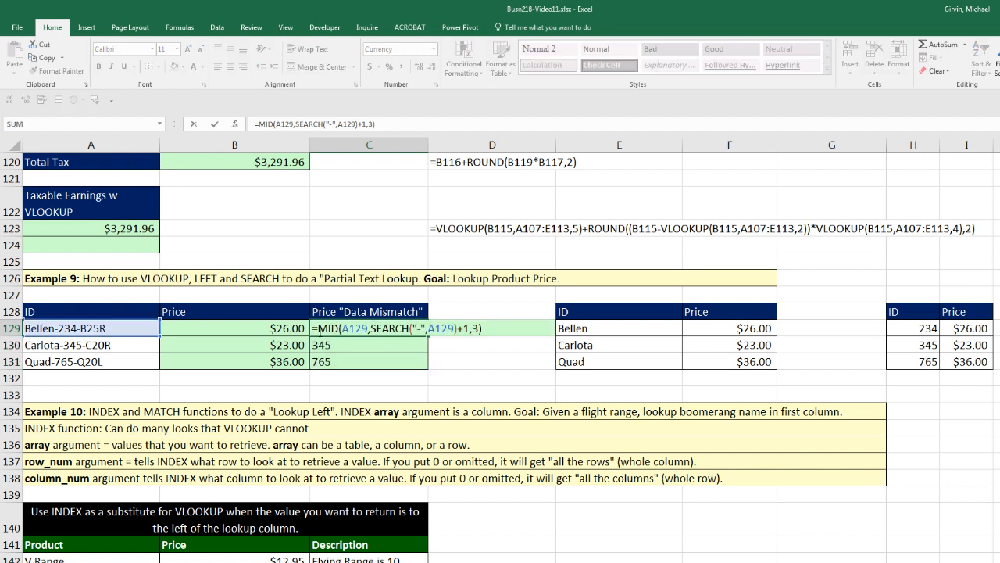
{"action": "left_click", "coordinate": [320, 329]}
{"action": "type", "text": "VLOOKUP("}
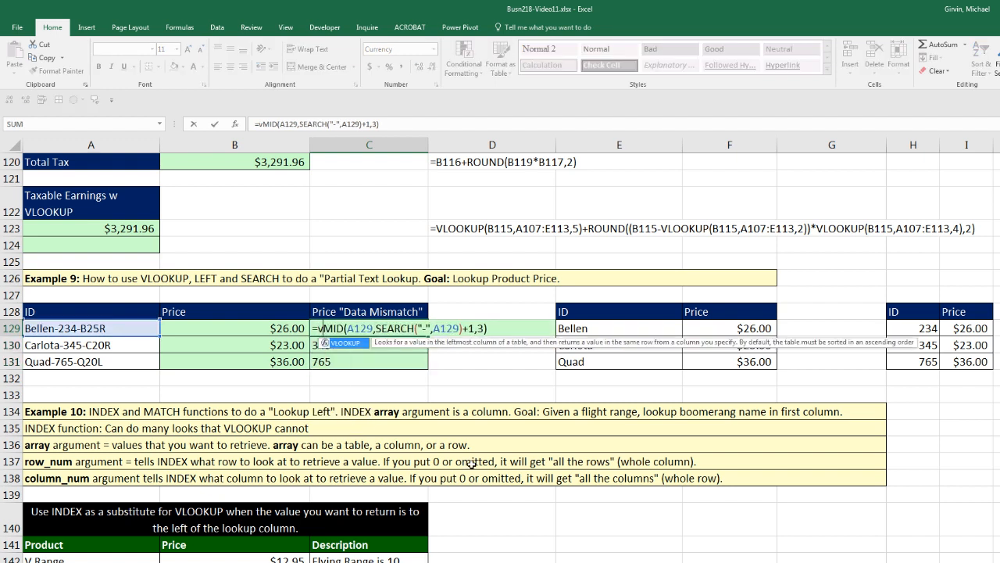
{"action": "key", "text": "shift+End"}
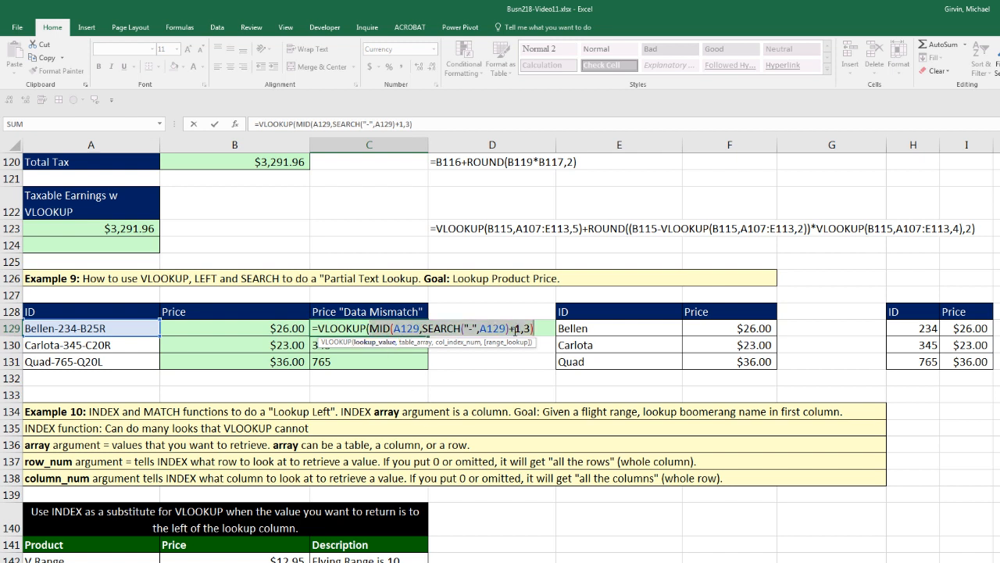
{"action": "left_click", "coordinate": [534, 328]}
{"action": "type", "text": ","}
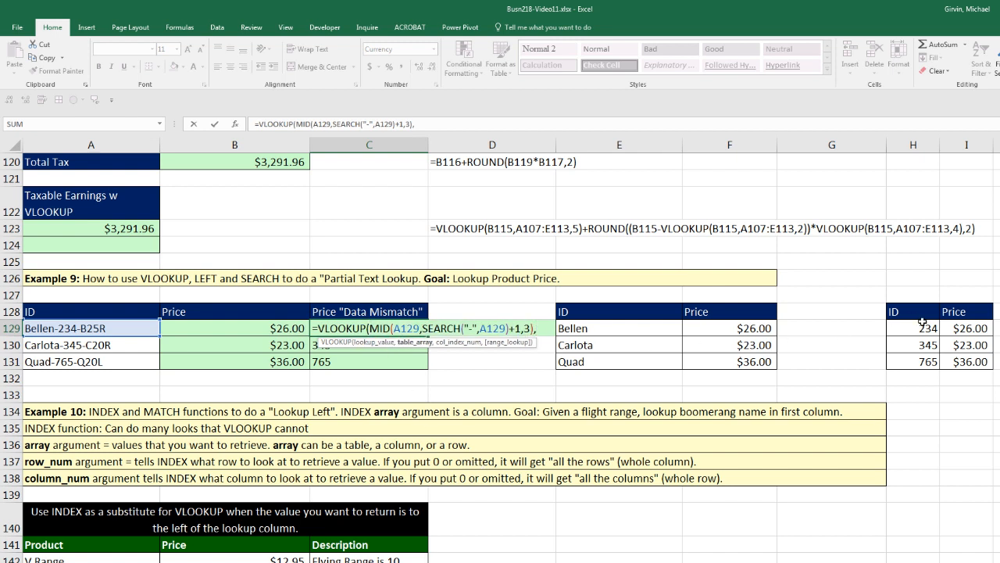
Complete the VLOOKUP in C129 with table $H$129:$I$131, column 2 and exact match 0, and fill it down to C131
{"action": "left_click_drag", "start_coordinate": [926, 328], "coordinate": [950, 365]}
{"action": "key", "text": "F4"}
{"action": "type", "text": ",2"}
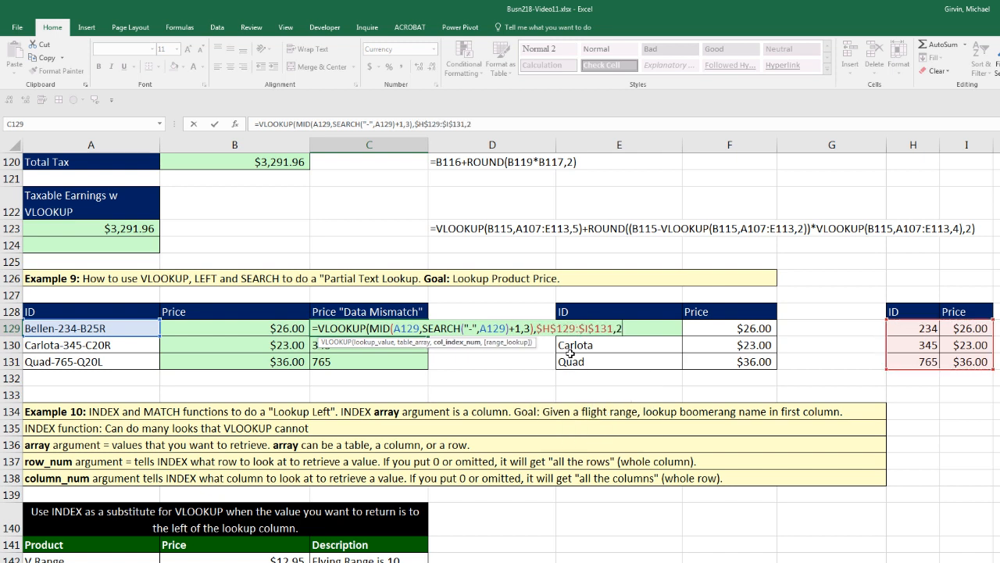
{"action": "type", "text": ",0)"}
{"action": "key", "text": "ctrl+Return"}
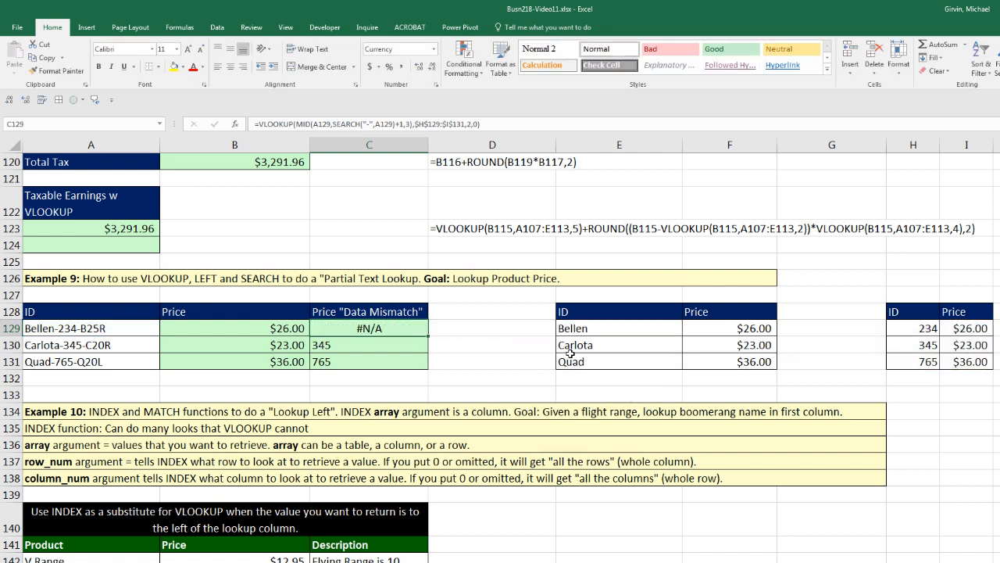
{"action": "double_click", "coordinate": [428, 336]}
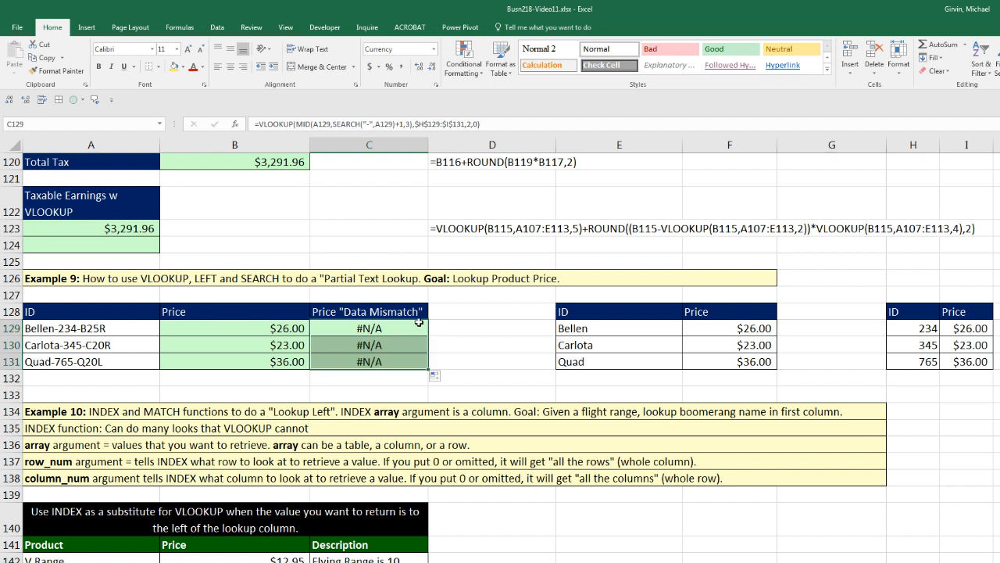
Evaluate the lookup value argument inside C129's VLOOKUP formula to inspect its data type, and undo the evaluation
{"action": "double_click", "coordinate": [418, 322]}
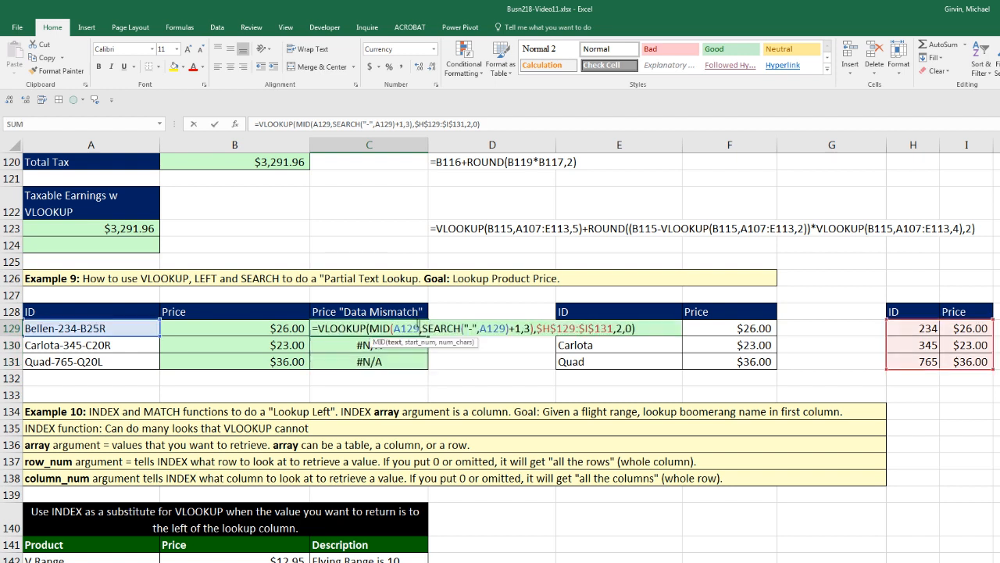
{"action": "left_click", "coordinate": [373, 342]}
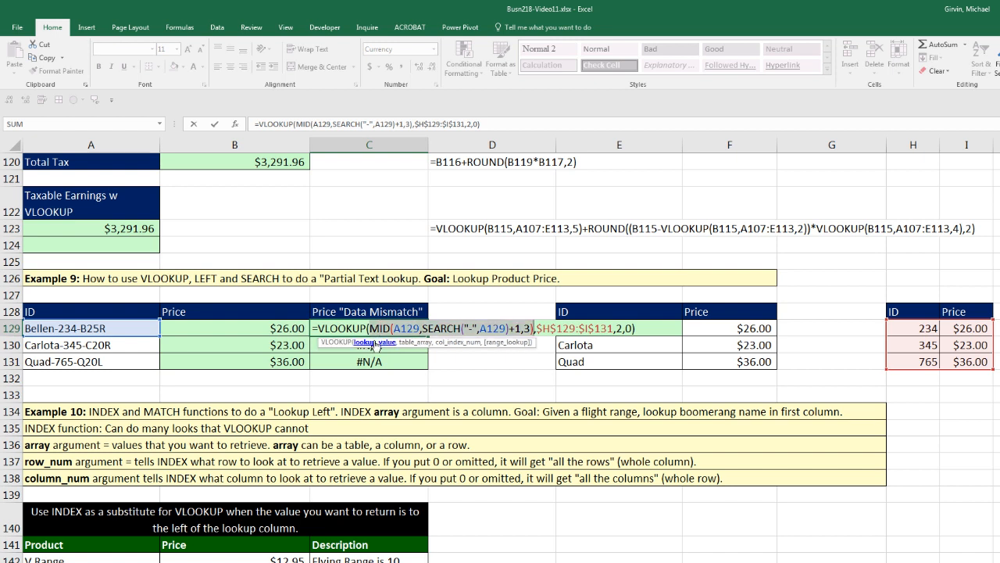
{"action": "key", "text": "F9"}
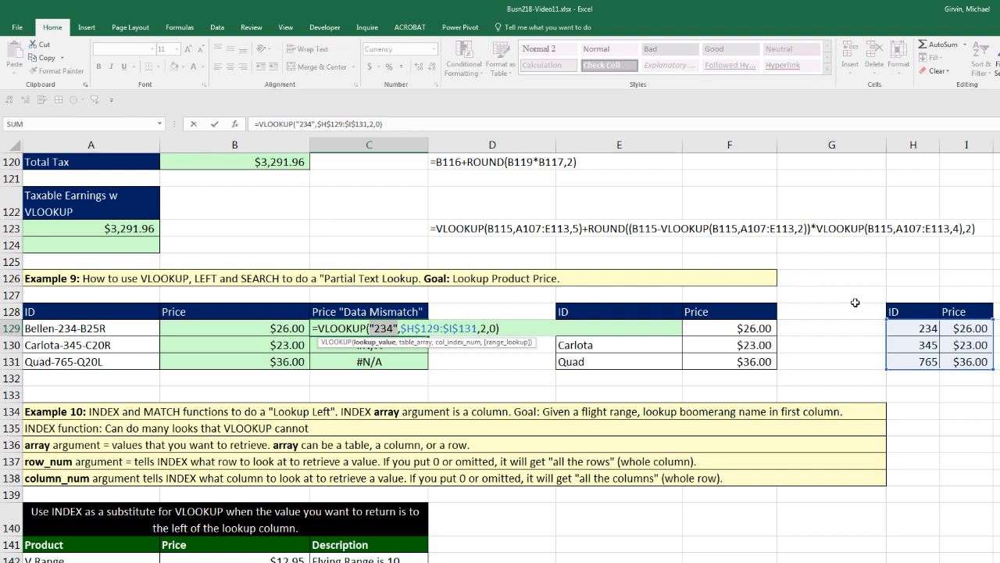
{"action": "key", "text": "ctrl+z"}
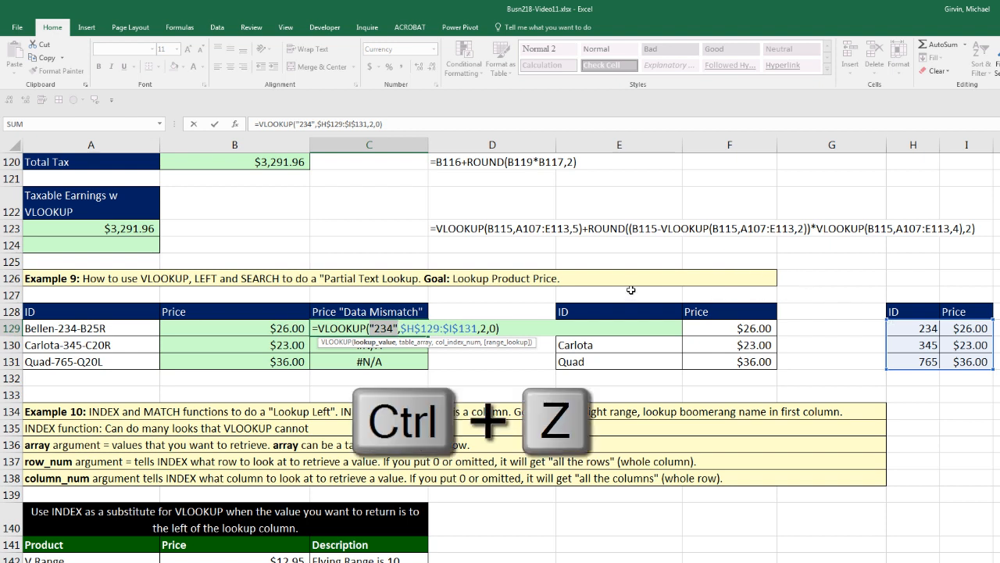
{"action": "key", "text": "ctrl+z"}
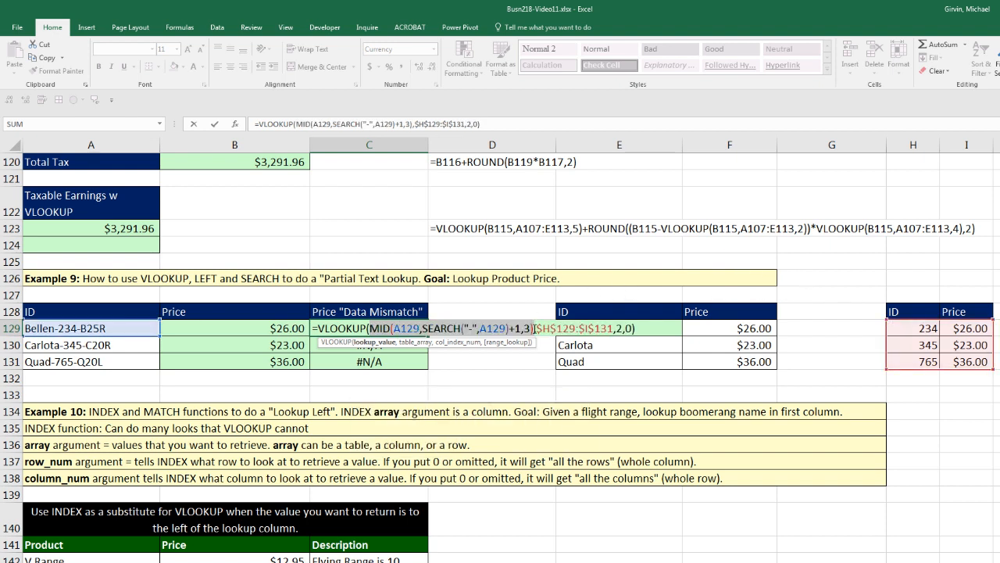
Add +0 after the MID function in C129's VLOOKUP lookup value and fill the formula down to C131
{"action": "left_click", "coordinate": [535, 328]}
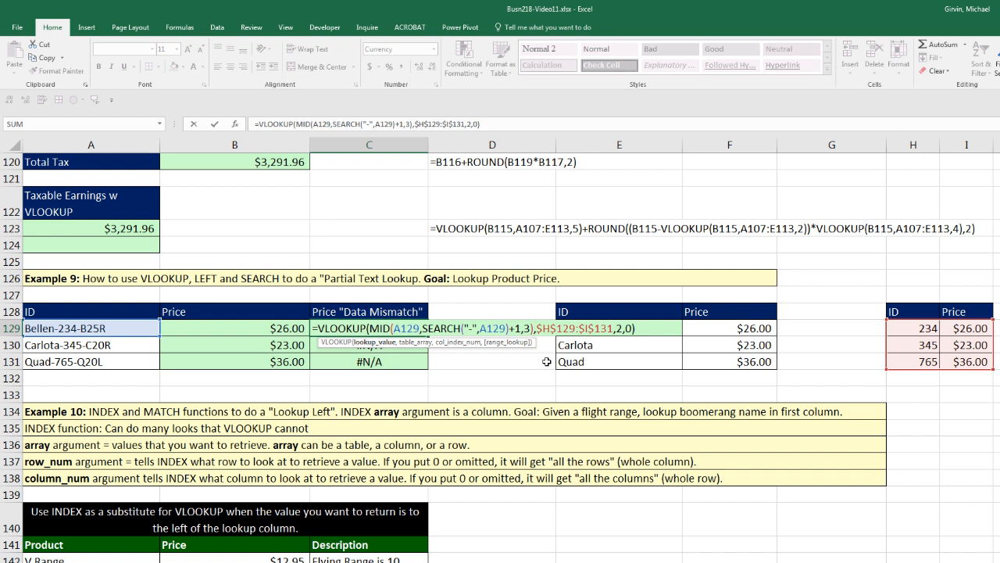
{"action": "type", "text": "+0"}
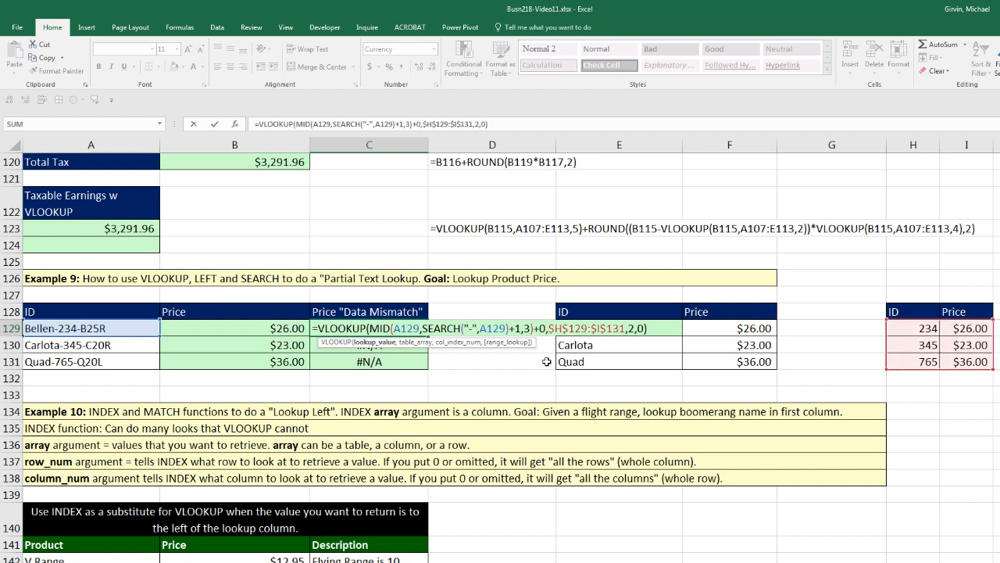
{"action": "key", "text": "ctrl+Return"}
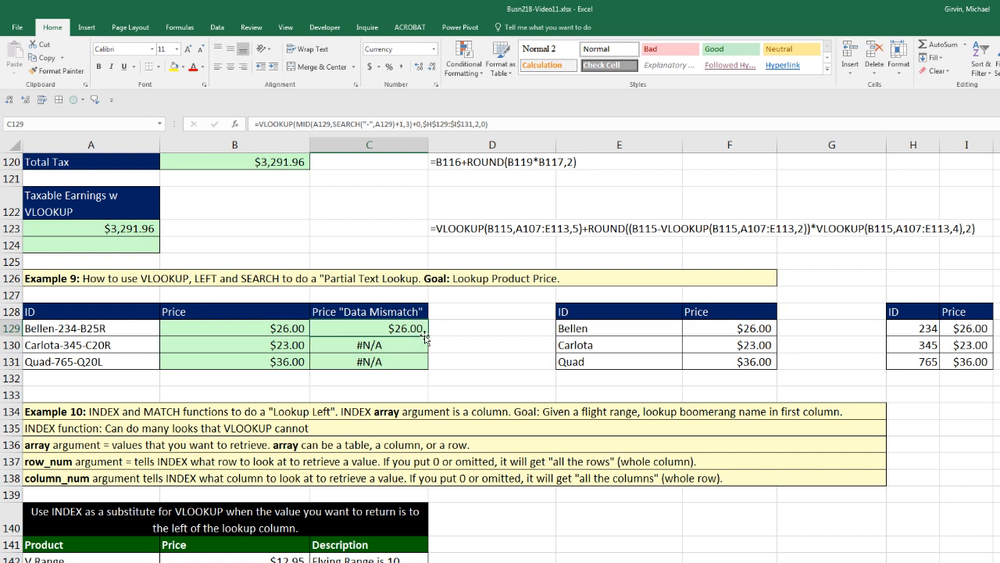
{"action": "double_click", "coordinate": [428, 336]}
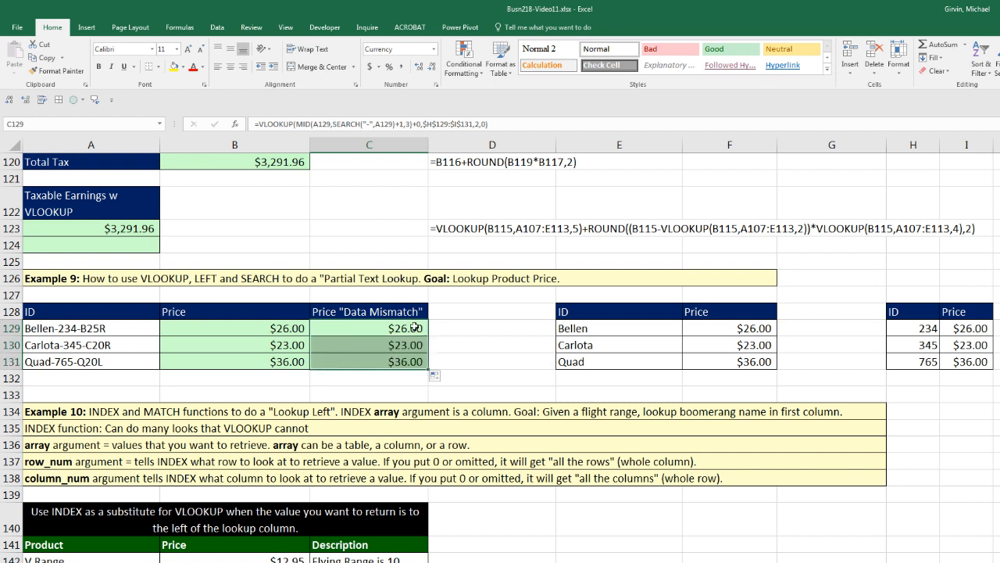
Evaluate C129's MID lookup value without and with the +0 to compare data types, and discard the evaluations
{"action": "left_click", "coordinate": [415, 329]}
{"action": "key", "text": "F2"}
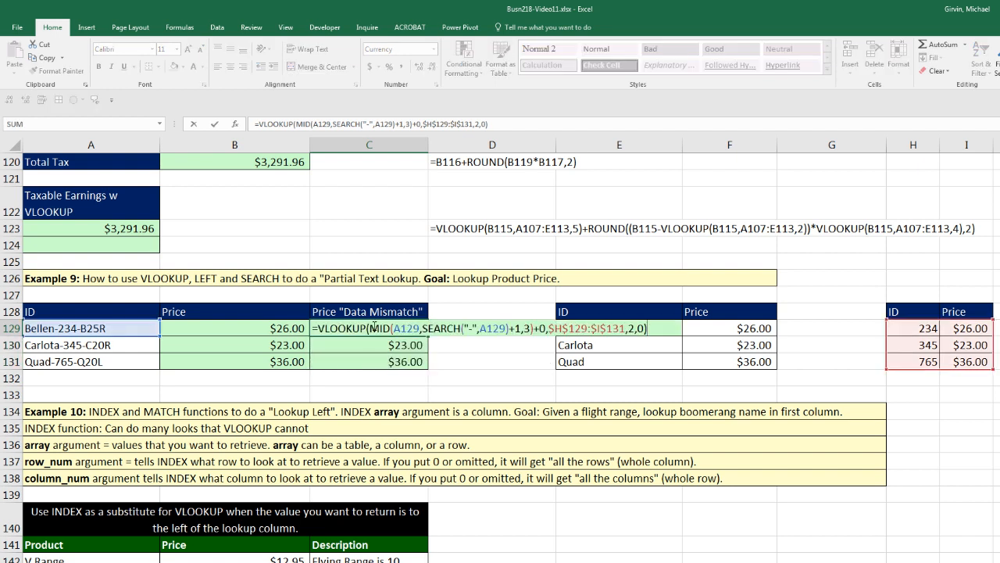
{"action": "left_click_drag", "start_coordinate": [370, 328], "coordinate": [526, 328]}
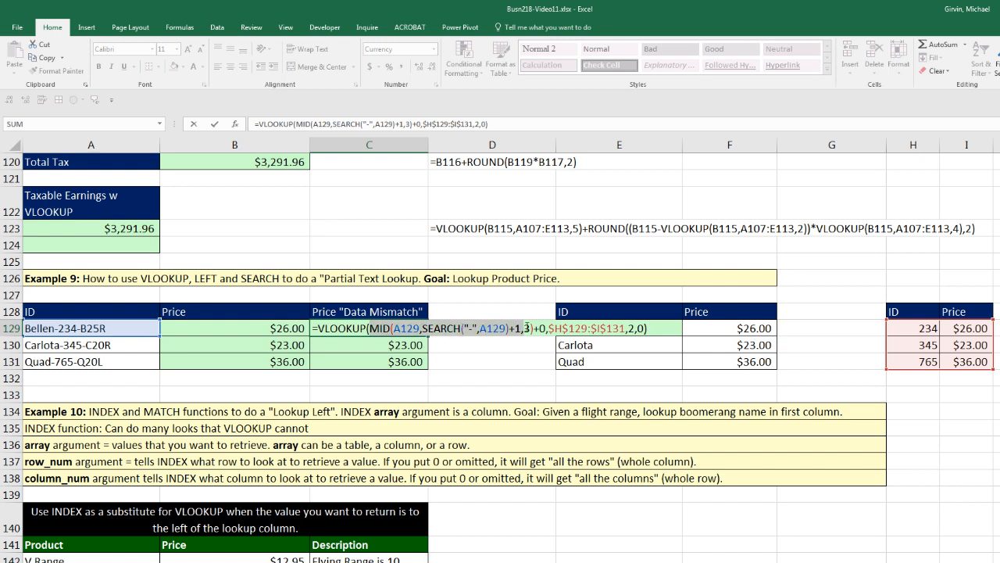
{"action": "key", "text": "F9"}
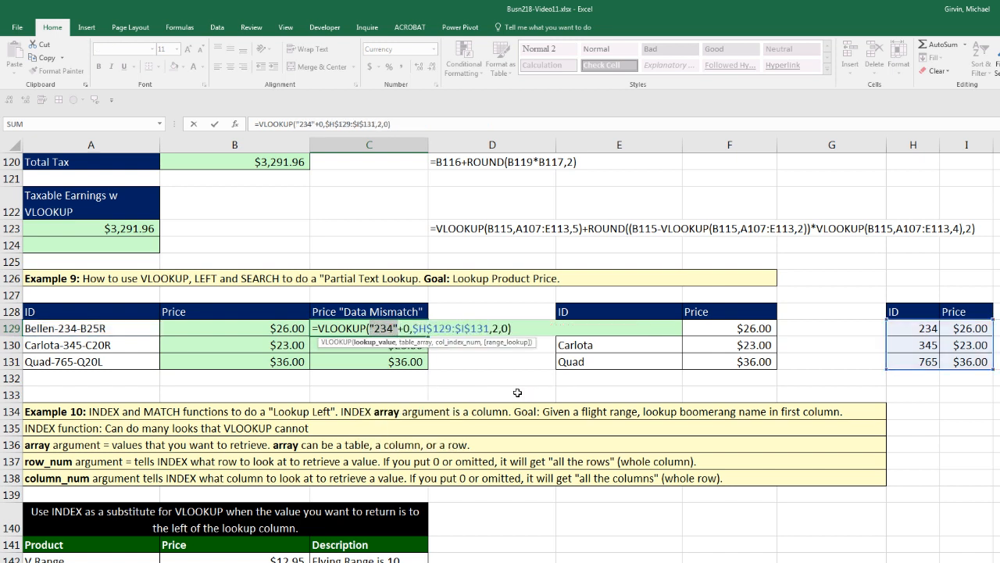
{"action": "key", "text": "ctrl+z"}
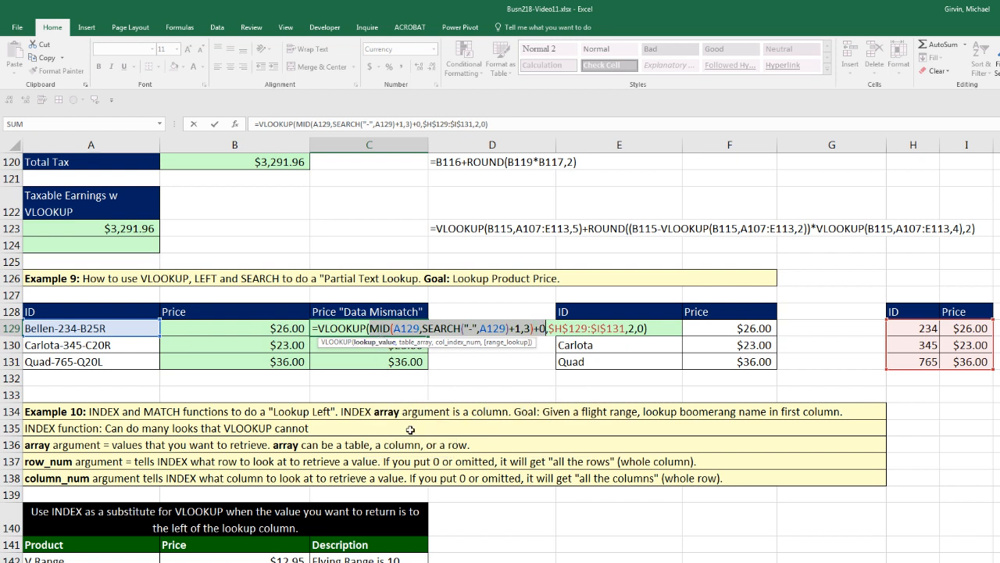
{"action": "key", "text": "F9"}
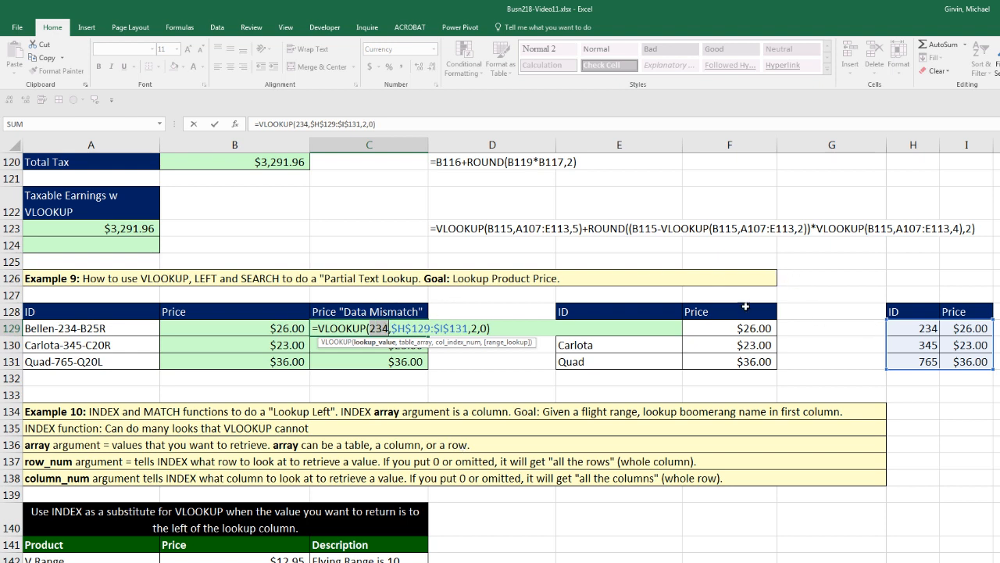
{"action": "key", "text": "Escape"}
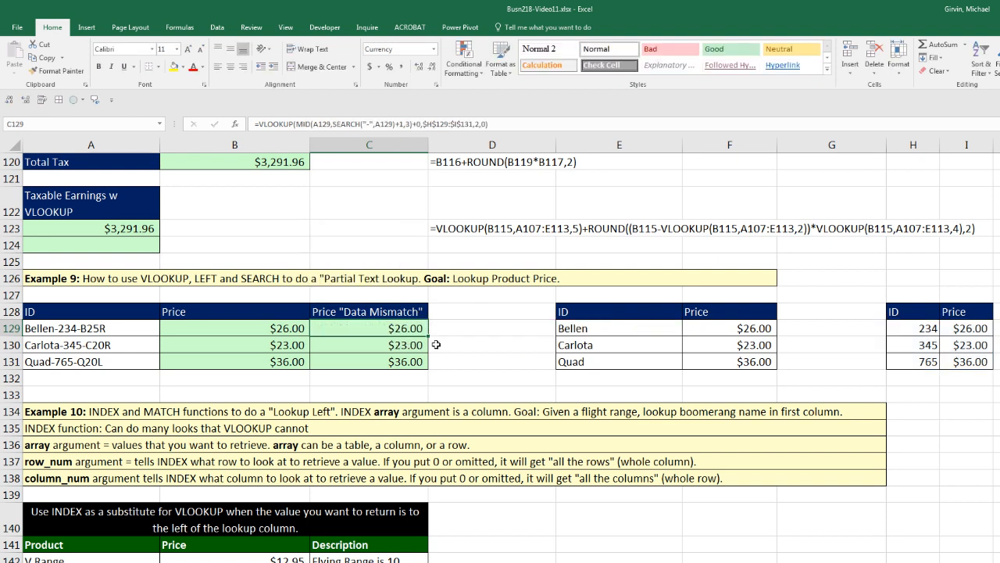
Open the VLOOKUP formulas in B129 and C129 to compare their lookup value arguments, and cancel each edit
{"action": "double_click", "coordinate": [306, 330]}
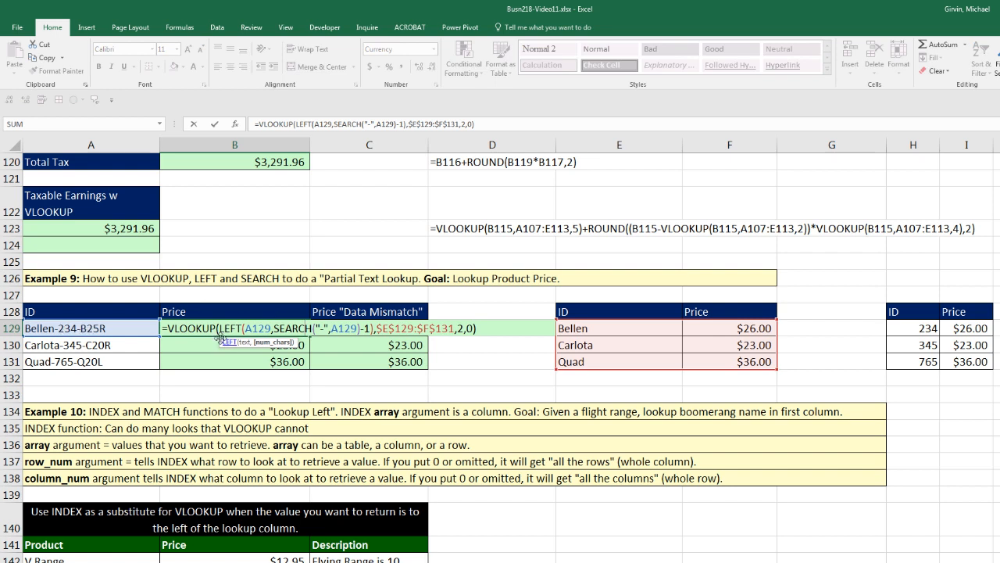
{"action": "left_click_drag", "start_coordinate": [217, 329], "coordinate": [545, 329]}
{"action": "key", "text": "Escape"}
{"action": "double_click", "coordinate": [370, 329]}
{"action": "key", "text": "Escape"}
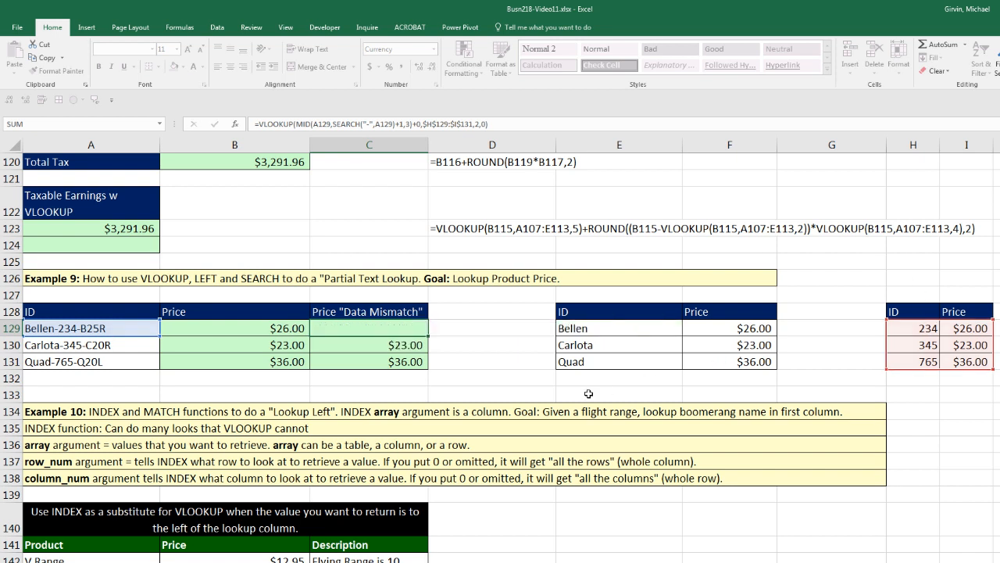
{"action": "key", "text": "Escape"}
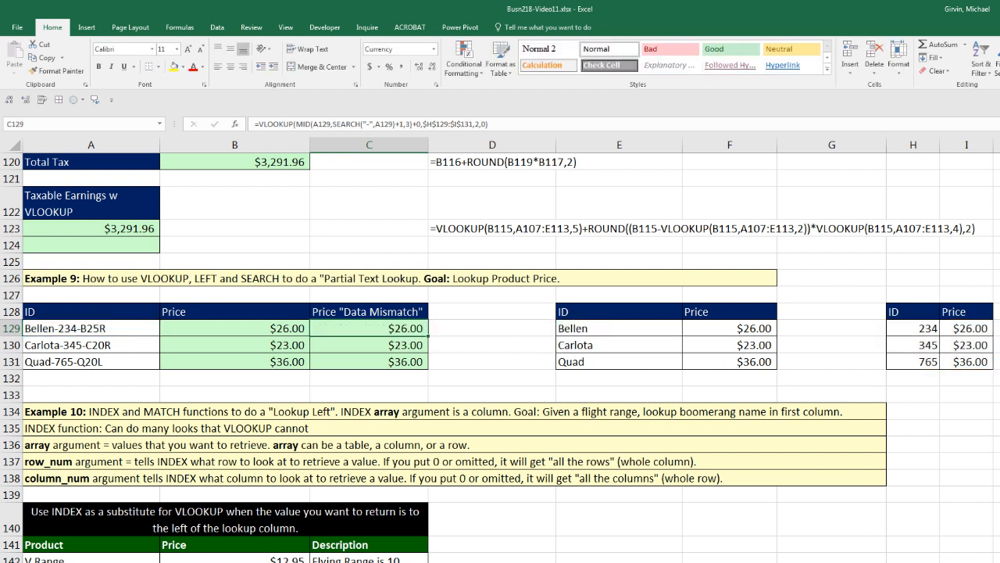
Examine Example 10's lookup description in B154, its match in the Description column and the corresponding entry in the Product column
{"action": "scroll", "coordinate": [500, 357], "scroll_direction": "down", "scroll_amount": 1}
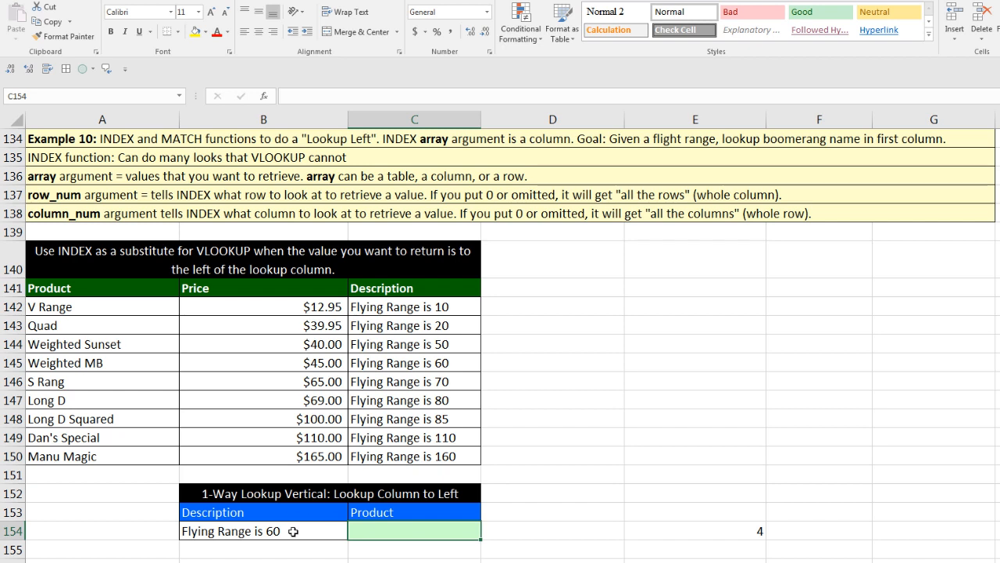
{"action": "left_click", "coordinate": [293, 530]}
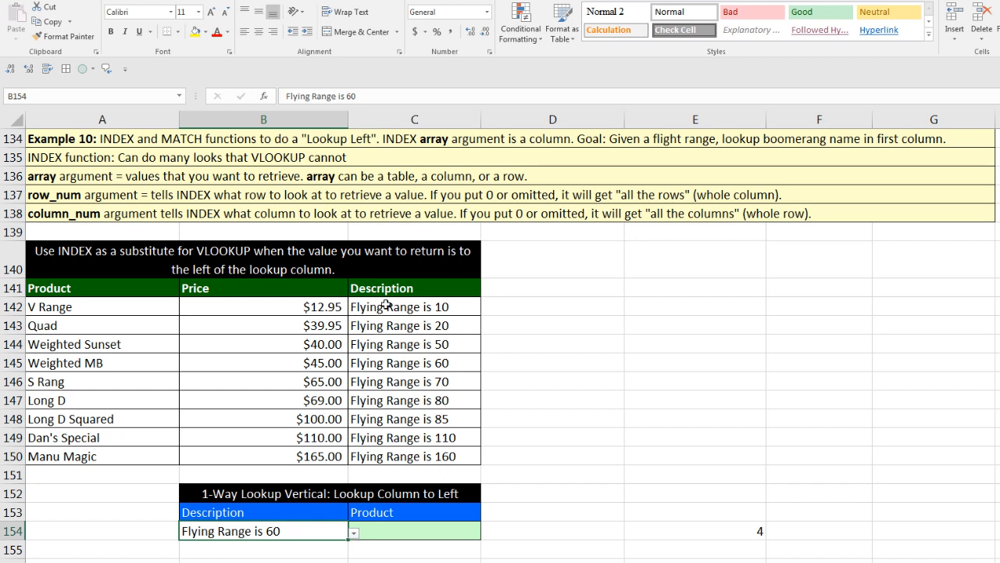
{"action": "left_click_drag", "start_coordinate": [386, 304], "coordinate": [409, 362]}
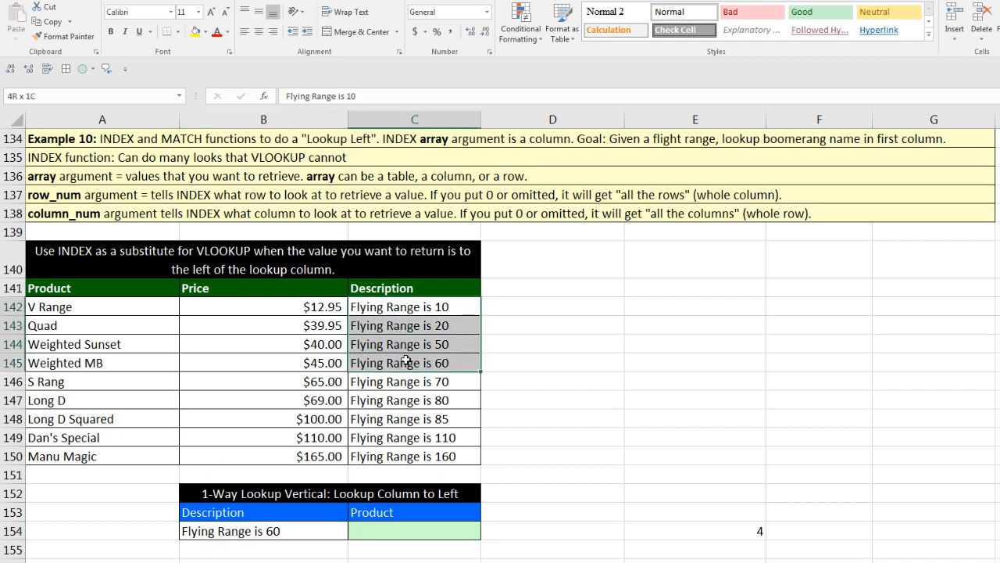
{"action": "left_click", "coordinate": [410, 363]}
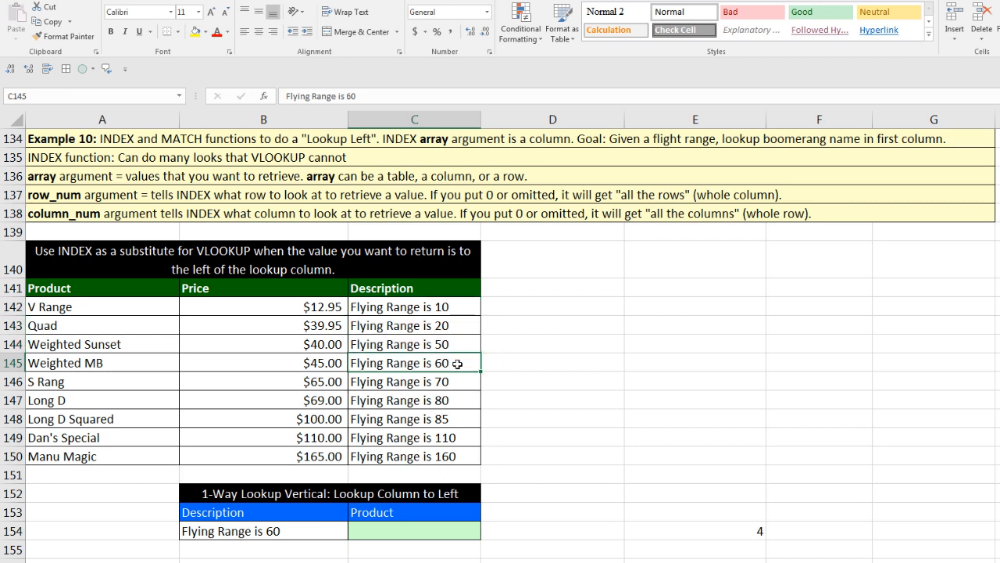
{"action": "left_click", "coordinate": [150, 362]}
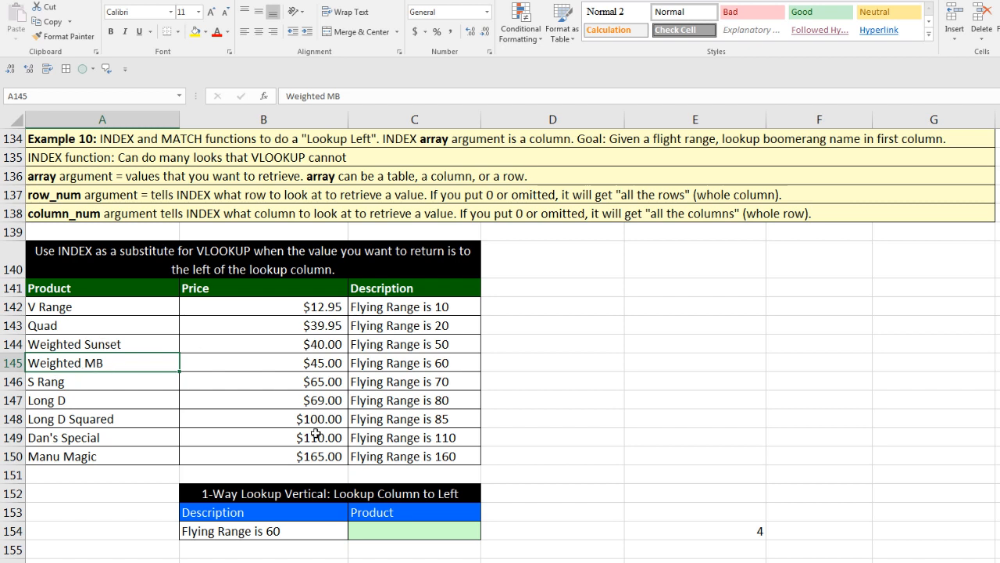
{"action": "left_click", "coordinate": [385, 529]}
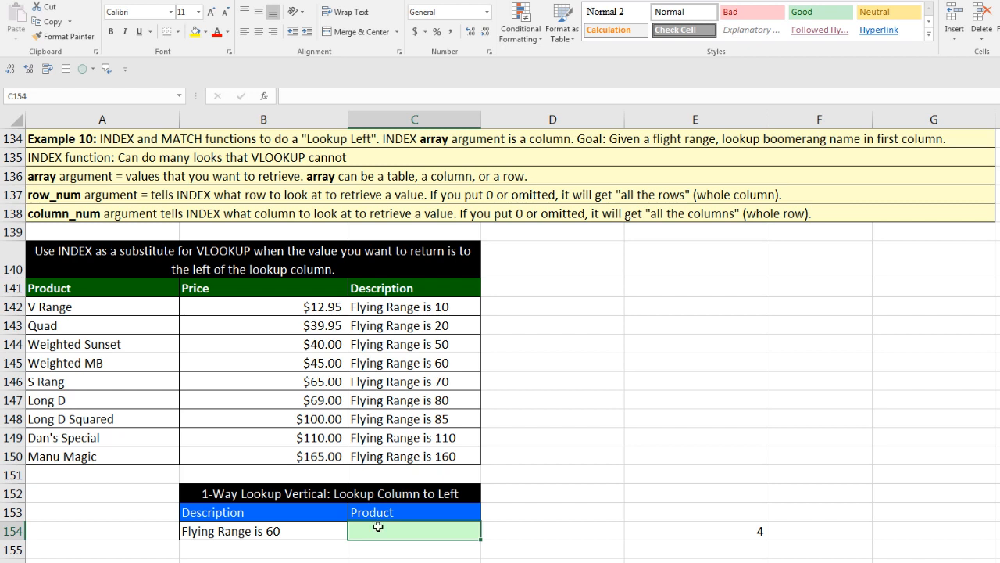
{"action": "left_click", "coordinate": [280, 530]}
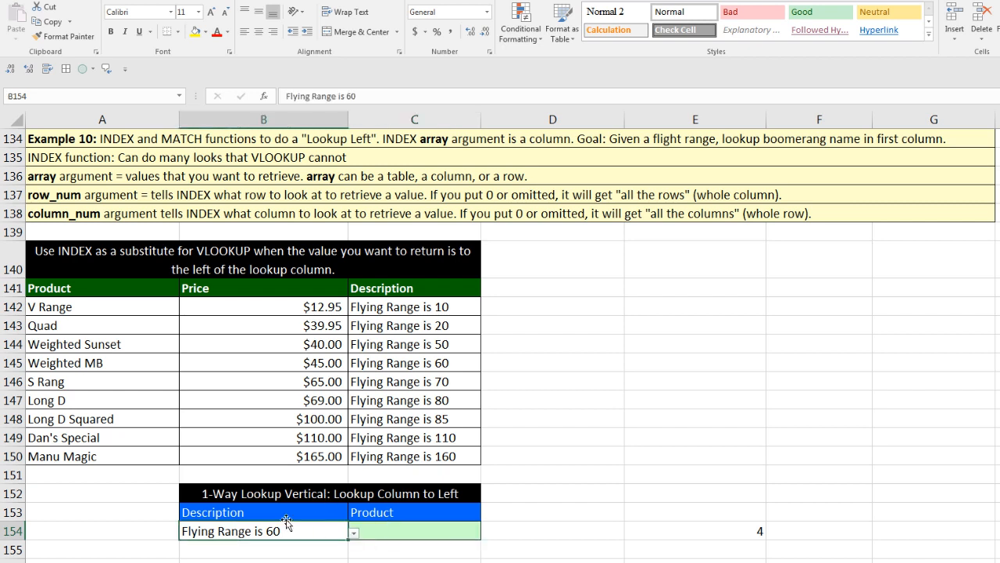
{"action": "left_click", "coordinate": [444, 364]}
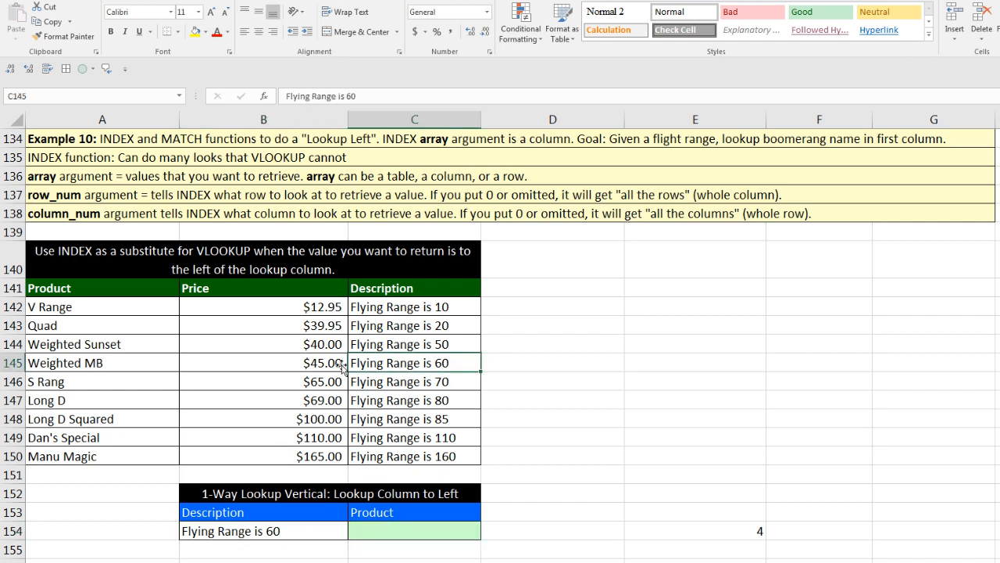
{"action": "left_click", "coordinate": [126, 361]}
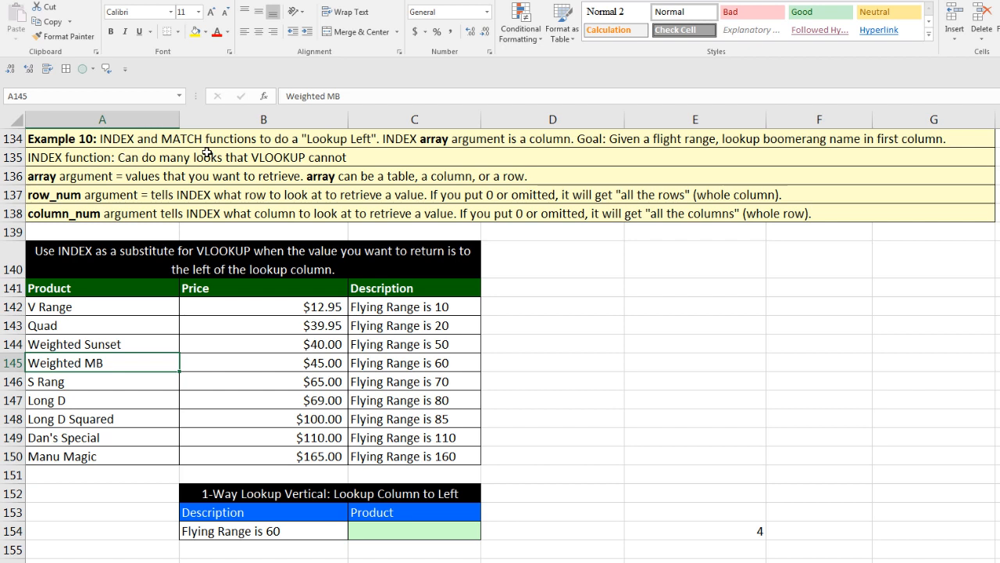
Enter =INDEX(A142:A150,4) in C154 under Product
{"action": "left_click", "coordinate": [412, 531]}
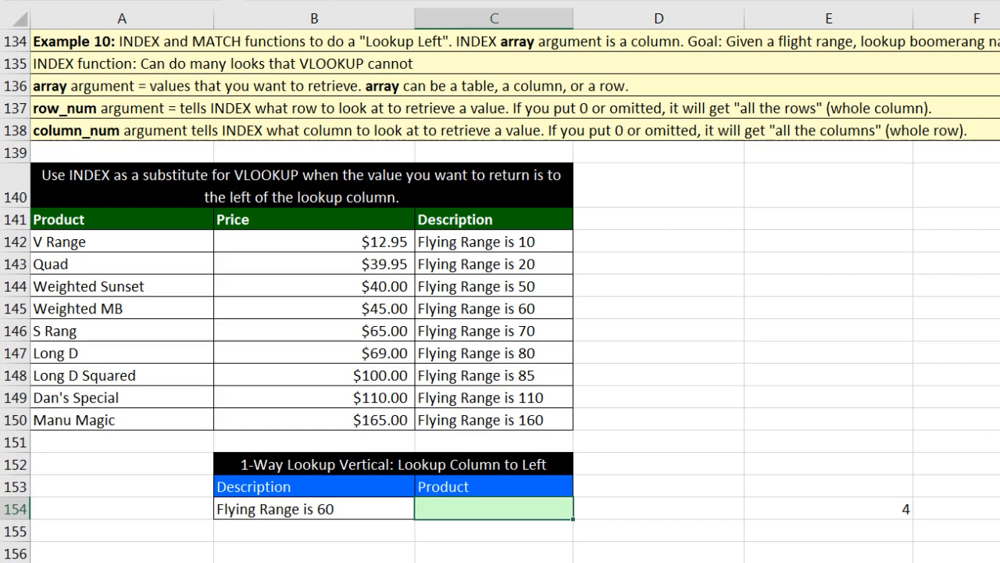
{"action": "type", "text": "=in"}
{"action": "key", "text": "Tab"}
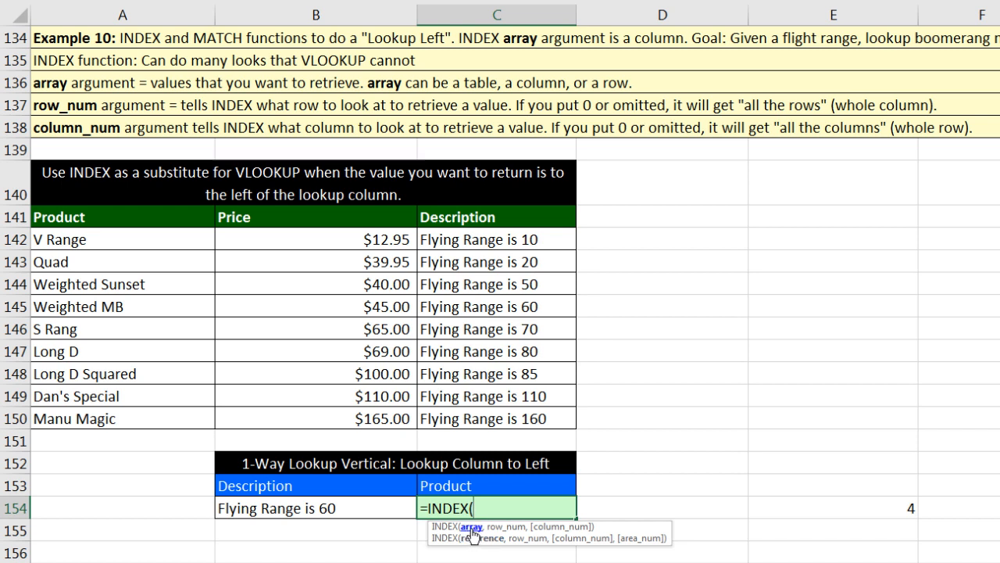
{"action": "left_click_drag", "start_coordinate": [143, 239], "coordinate": [160, 429]}
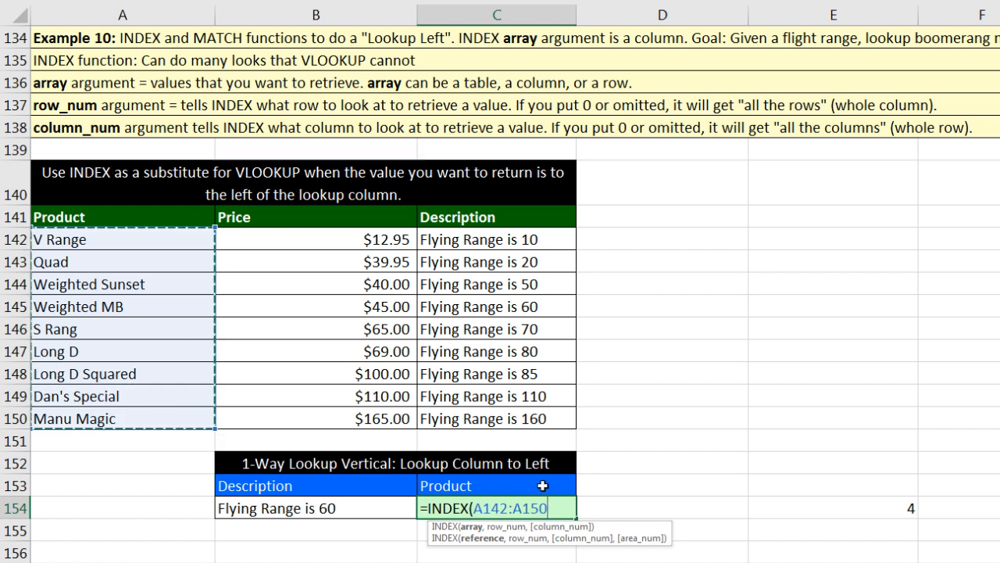
{"action": "type", "text": ",4"}
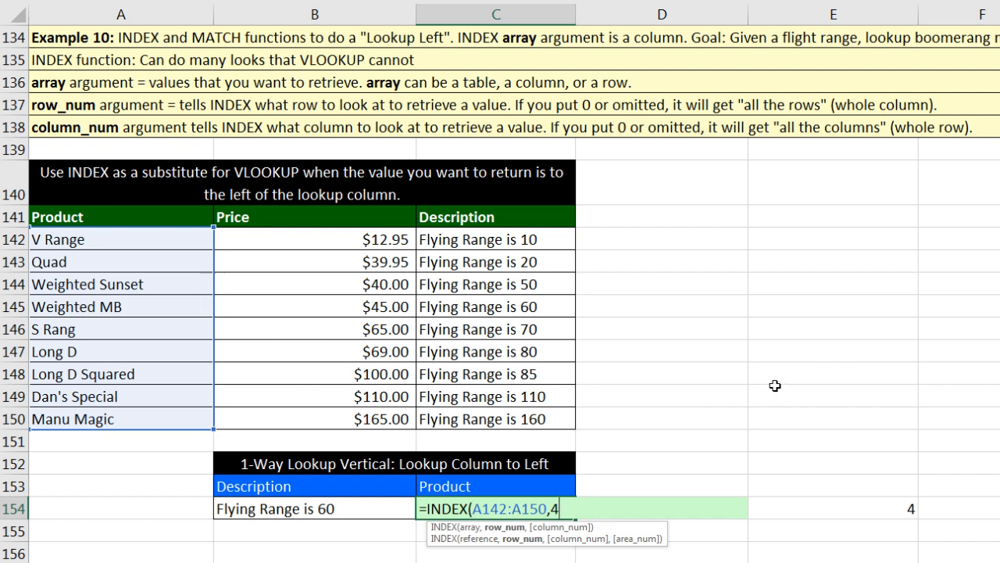
{"action": "key", "text": "ctrl+Return"}
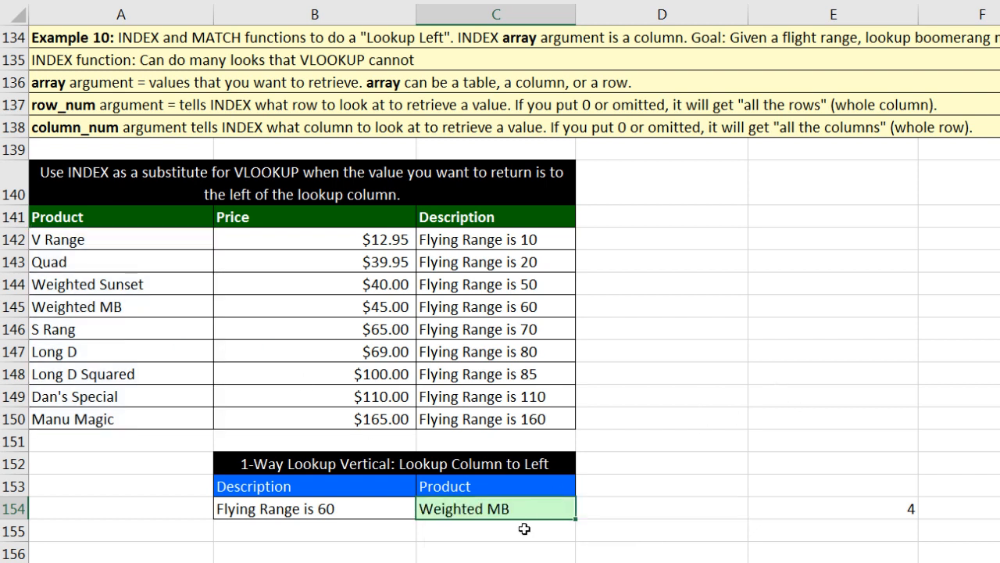
Replace the row number 4 in C154's INDEX formula with MATCH(B154,C142:C150,0)
{"action": "key", "text": "F2"}
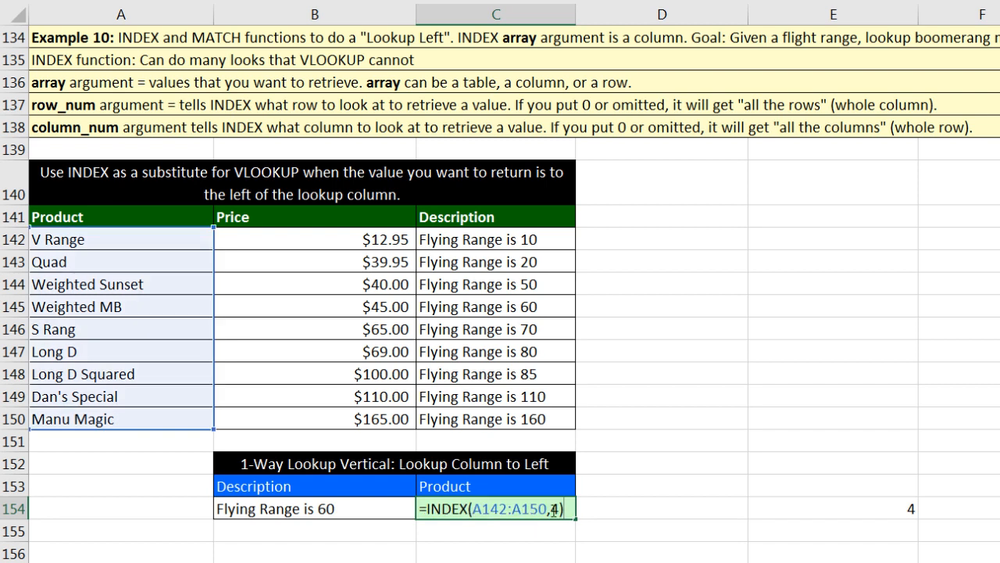
{"action": "key", "text": "BackSpace"}
{"action": "key", "text": "BackSpace"}
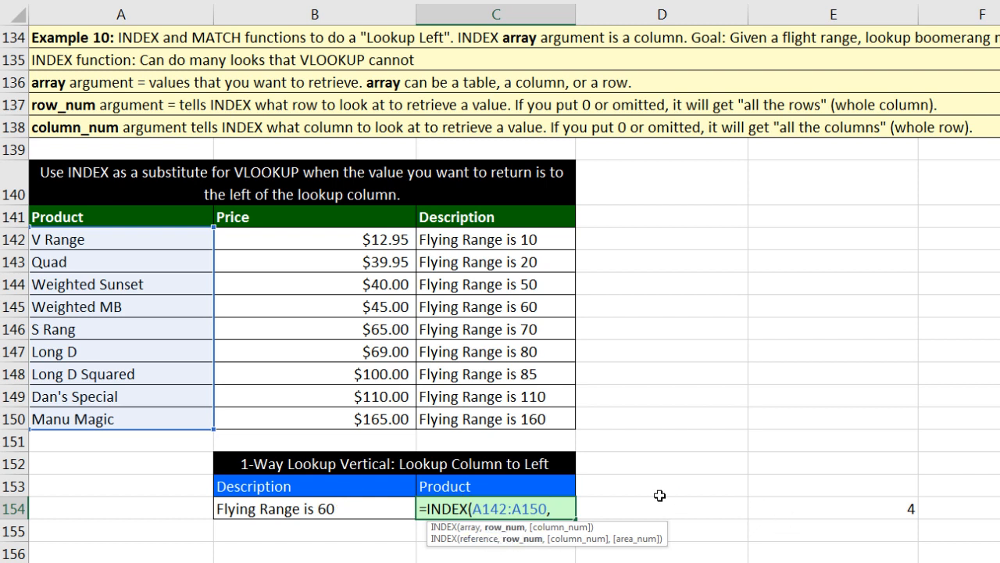
{"action": "type", "text": "mat"}
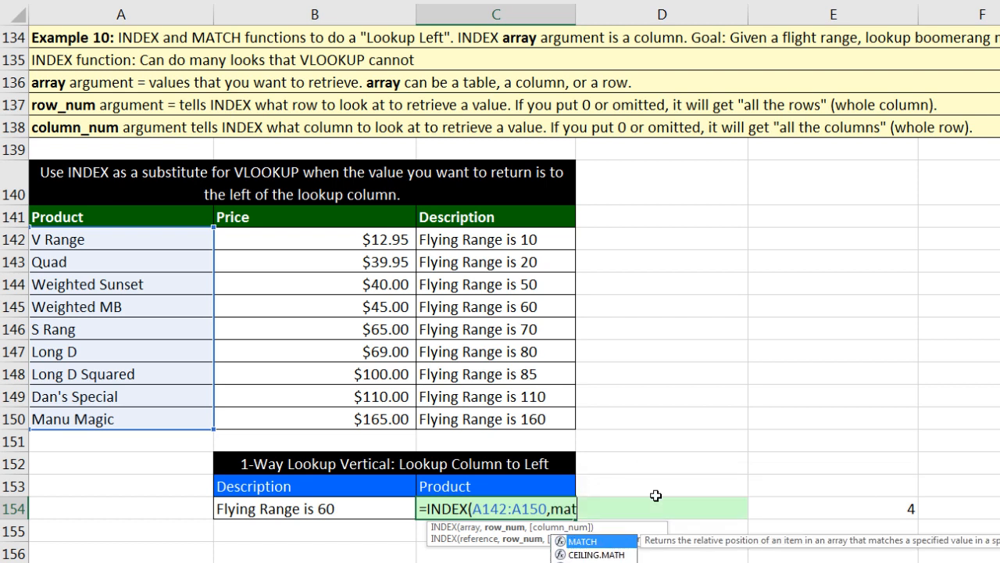
{"action": "key", "text": "Tab"}
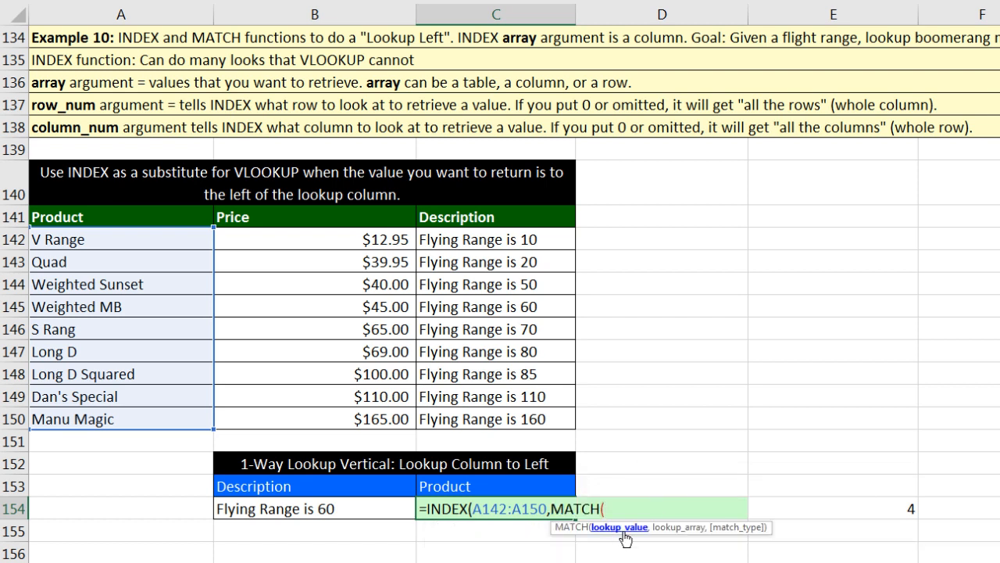
{"action": "left_click", "coordinate": [359, 508]}
{"action": "type", "text": ","}
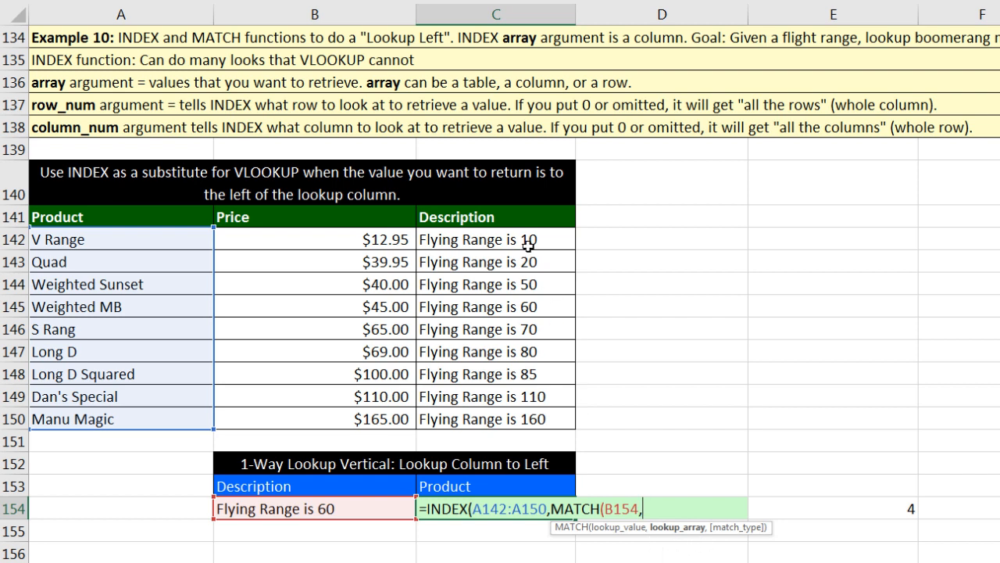
{"action": "left_click_drag", "start_coordinate": [529, 241], "coordinate": [533, 418]}
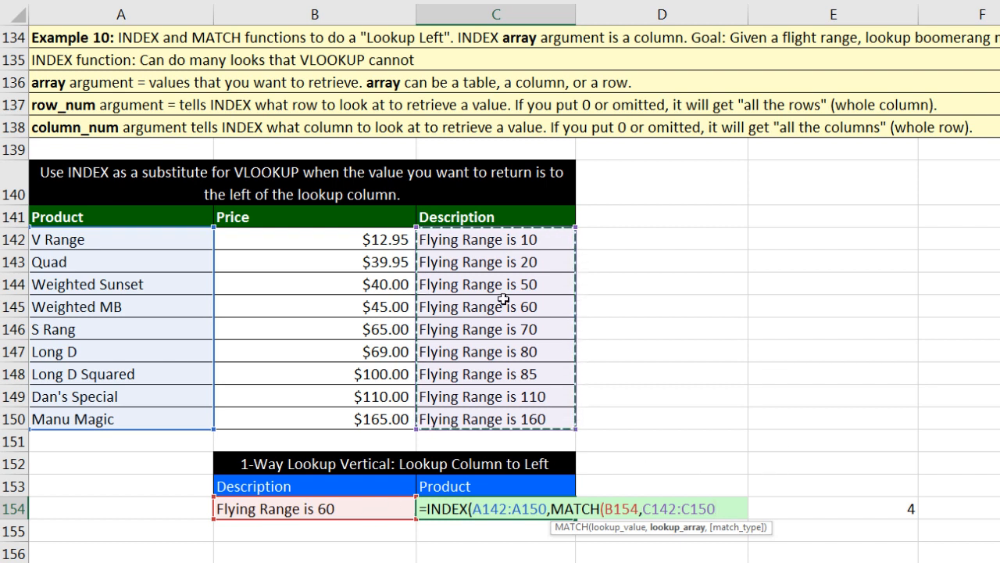
{"action": "type", "text": ",0"}
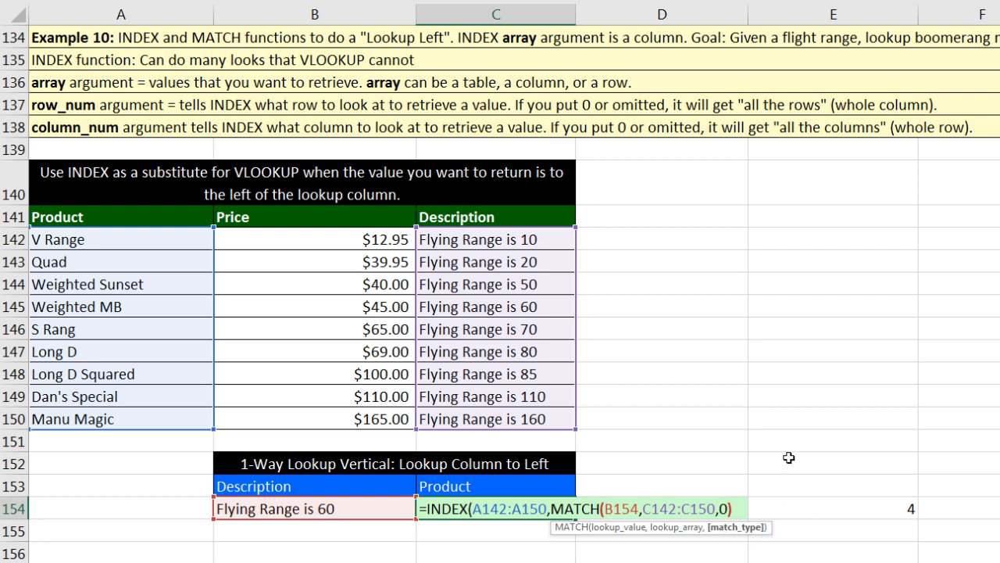
{"action": "type", "text": ")"}
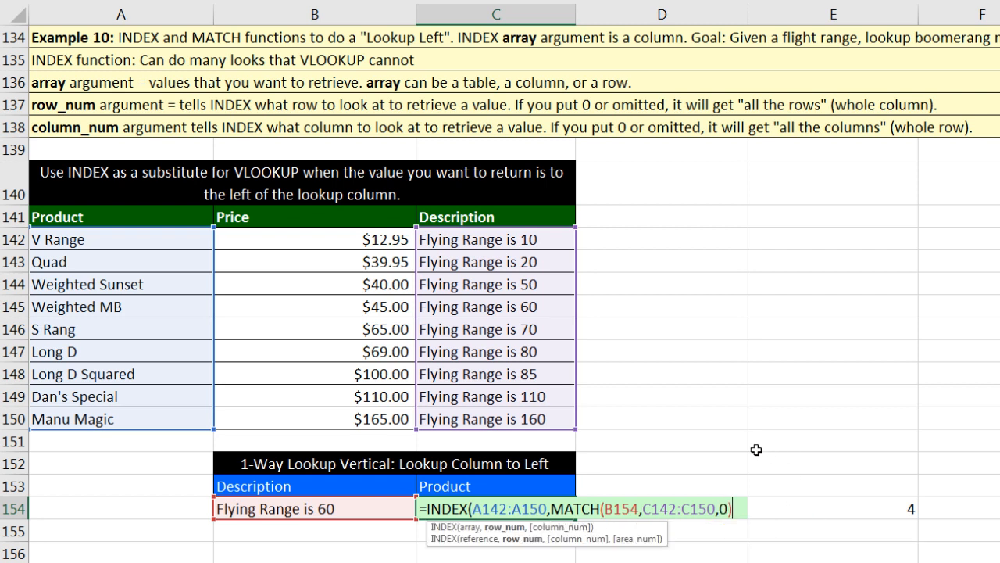
Evaluate the MATCH row number inside C154's formula, undo the evaluation, and enter =INDEX(A142:A150,MATCH(B154,C142:C150,0))
{"action": "left_click", "coordinate": [503, 528]}
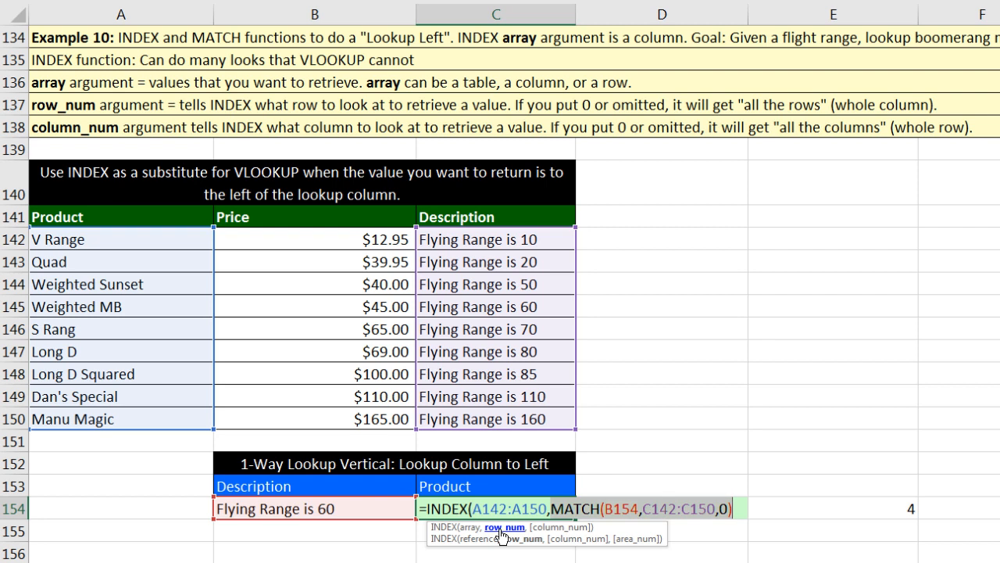
{"action": "key", "text": "F9"}
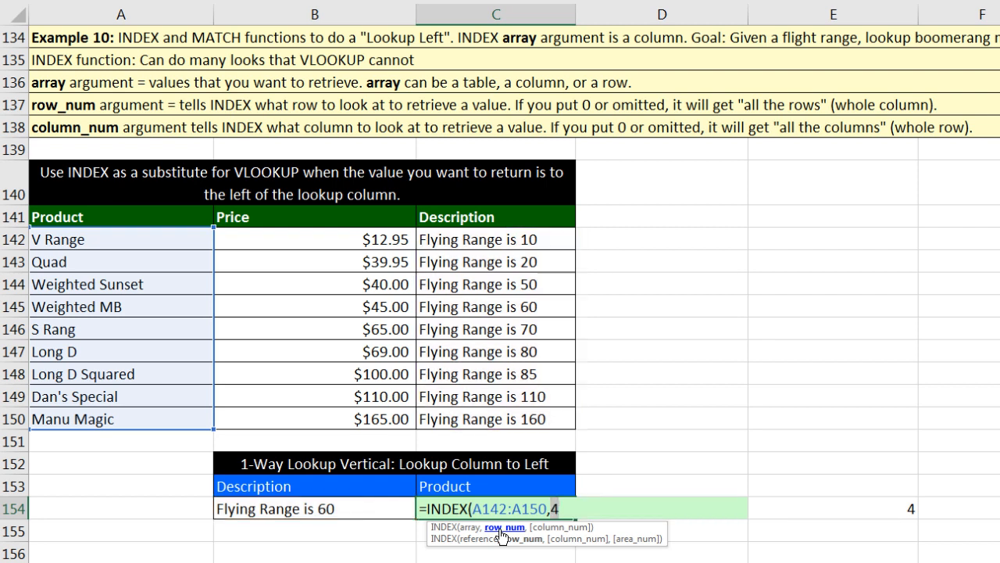
{"action": "key", "text": "ctrl+z"}
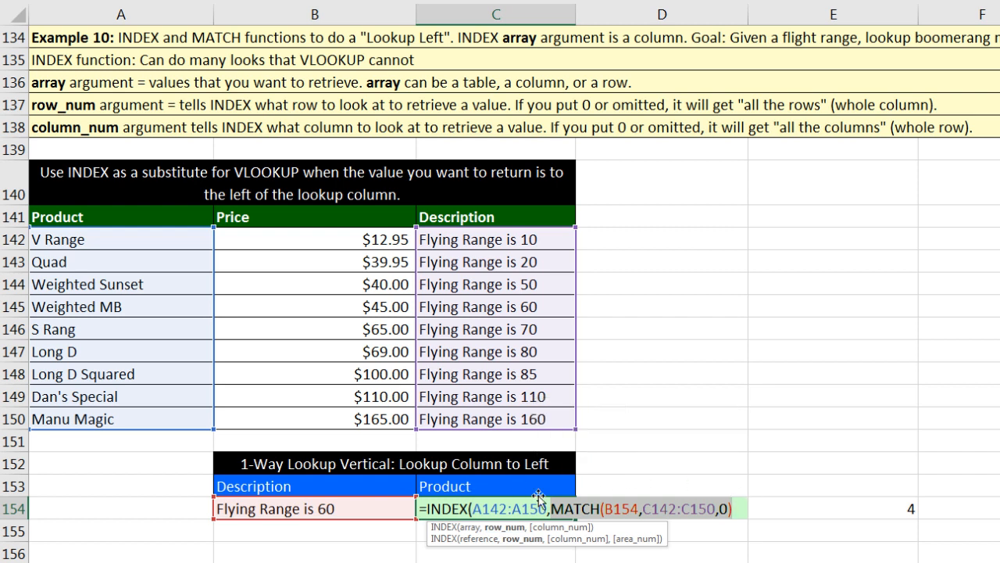
{"action": "left_click", "coordinate": [742, 508]}
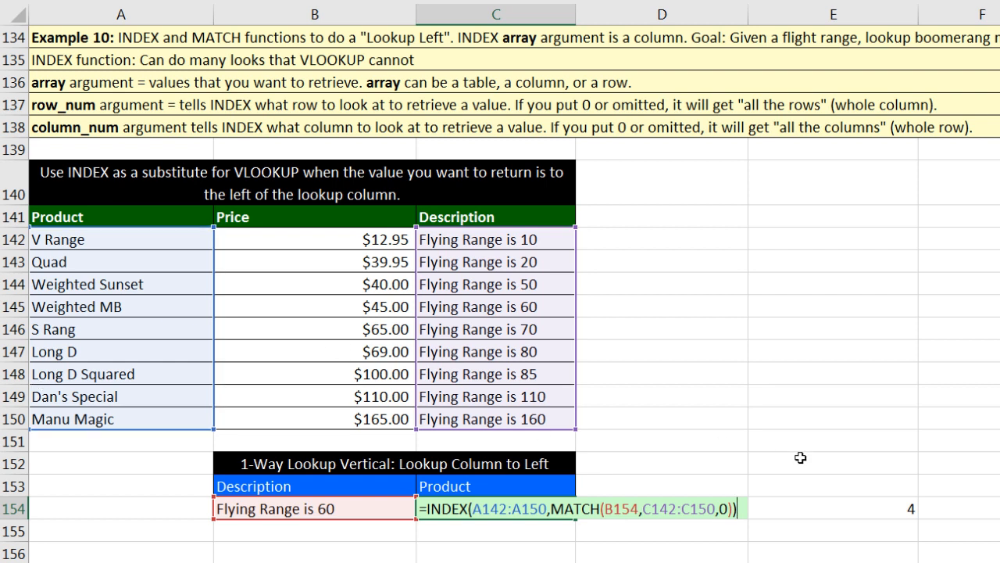
{"action": "key", "text": "ctrl+Return"}
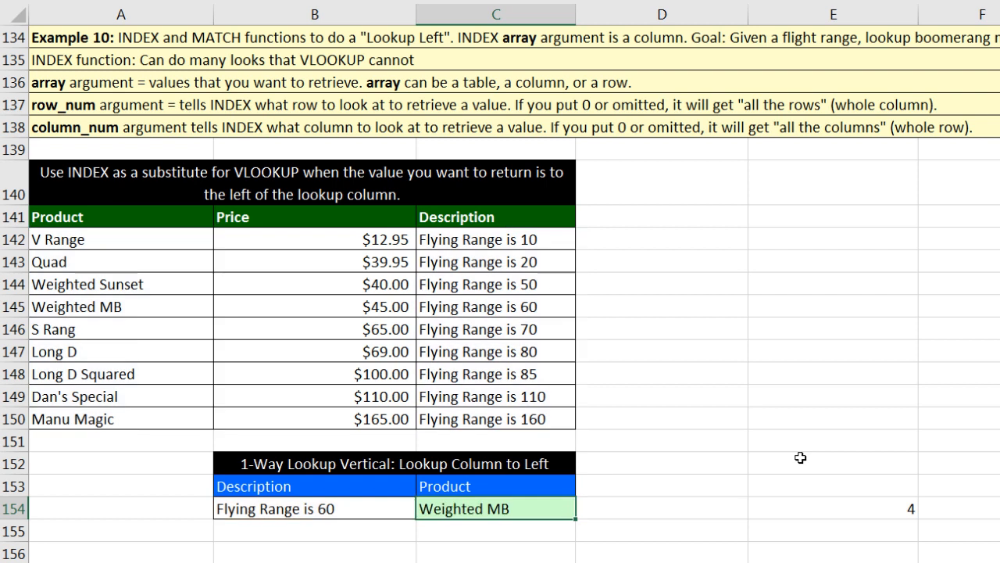
Test the lookup by choosing Flying Range is 80 and Flying Range is 20 in B154, and review C154's formula without changing it
{"action": "left_click", "coordinate": [346, 514]}
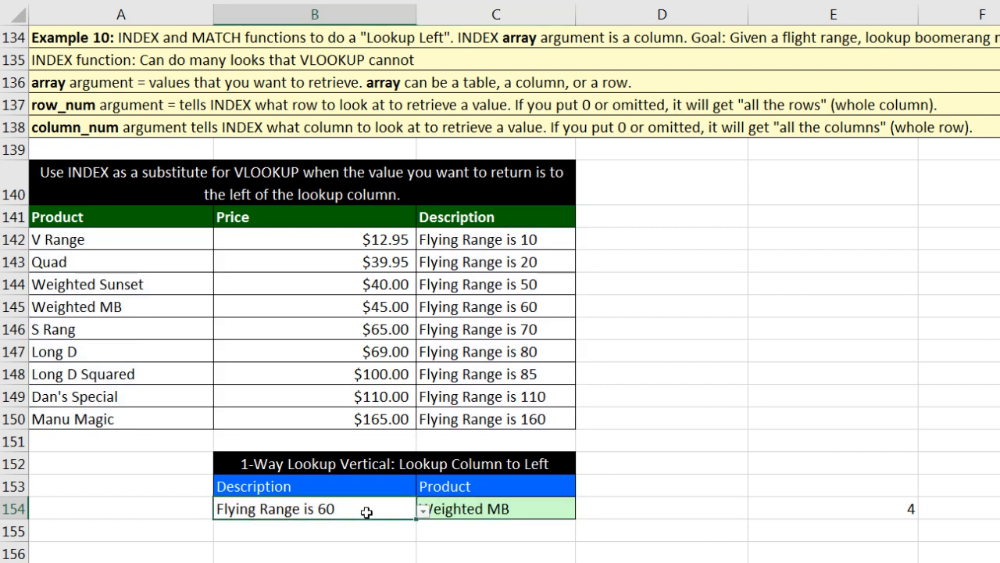
{"action": "left_click", "coordinate": [423, 510]}
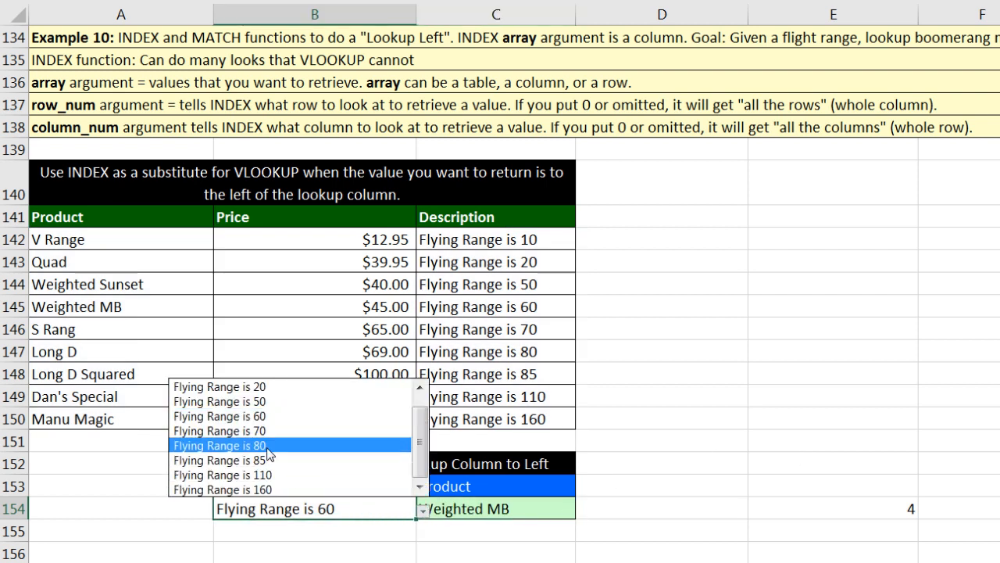
{"action": "left_click", "coordinate": [234, 444]}
{"action": "key", "text": "Right"}
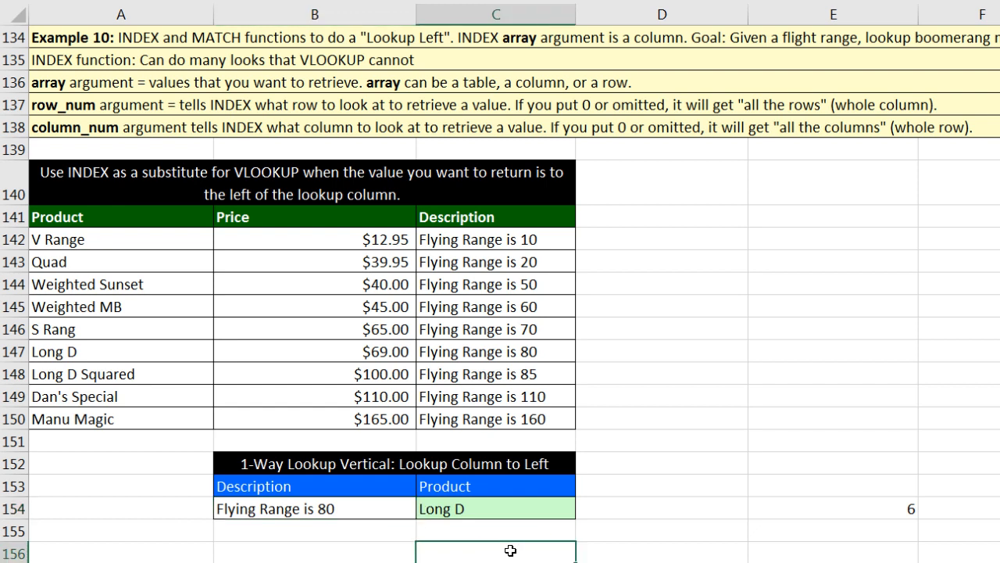
{"action": "left_click", "coordinate": [385, 509]}
{"action": "left_click", "coordinate": [423, 510]}
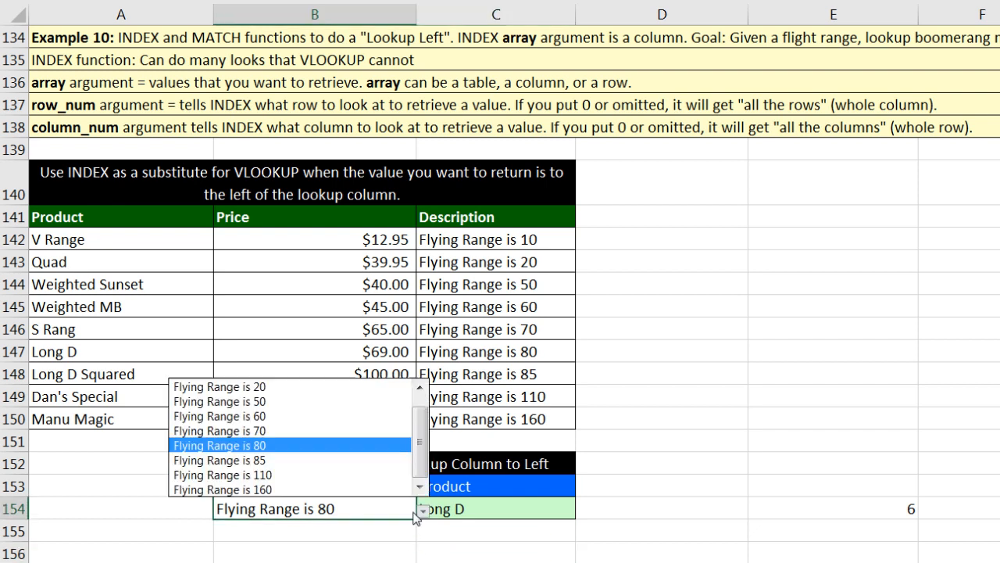
{"action": "left_click", "coordinate": [257, 387]}
{"action": "left_click", "coordinate": [713, 483]}
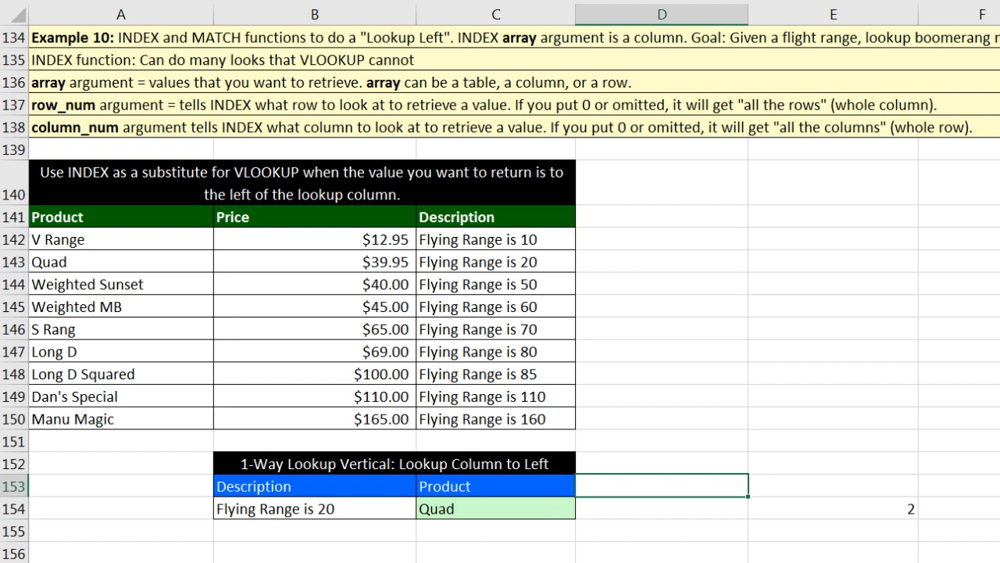
{"action": "double_click", "coordinate": [528, 506]}
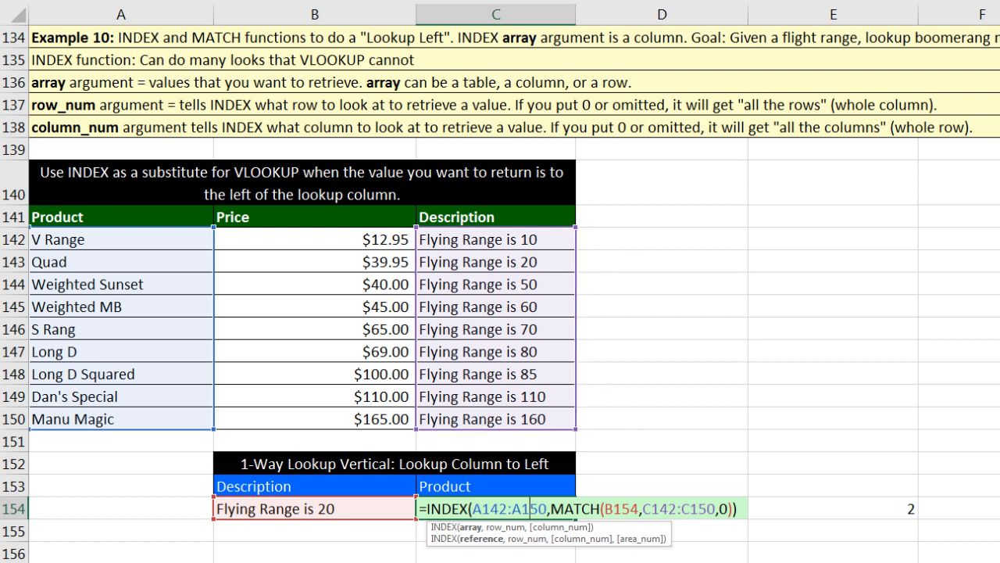
{"action": "key", "text": "ctrl+Return"}
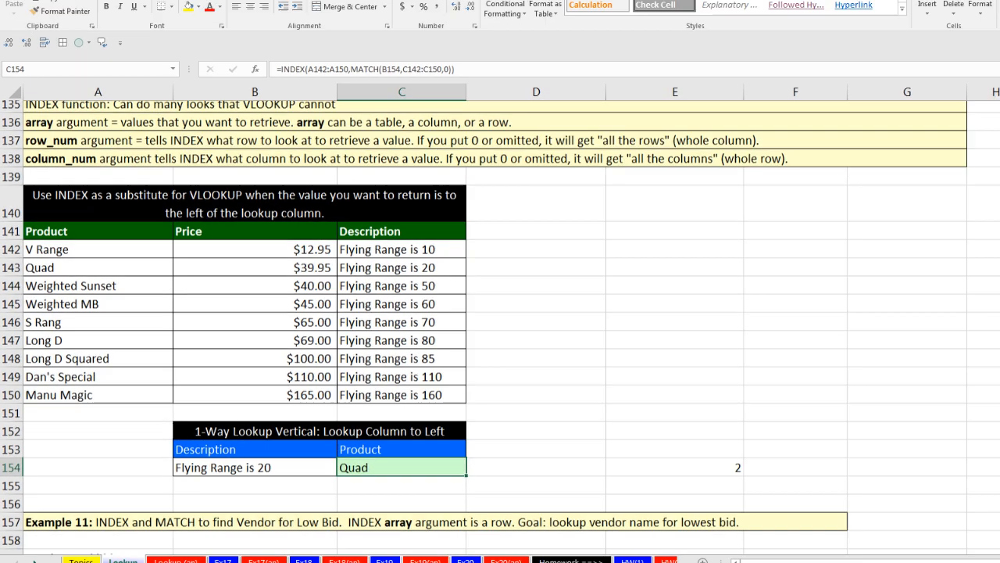
Examine Example 11's vendor names in row 160 and the bids in rows 162 and 163
{"action": "scroll", "coordinate": [197, 284], "scroll_direction": "down", "scroll_amount": 7}
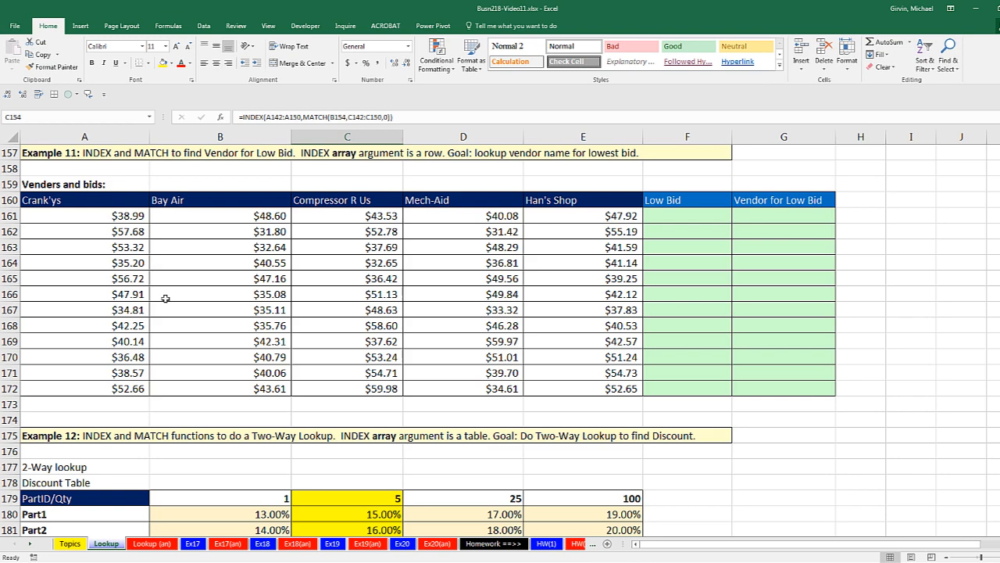
{"action": "left_click_drag", "start_coordinate": [103, 201], "coordinate": [543, 201]}
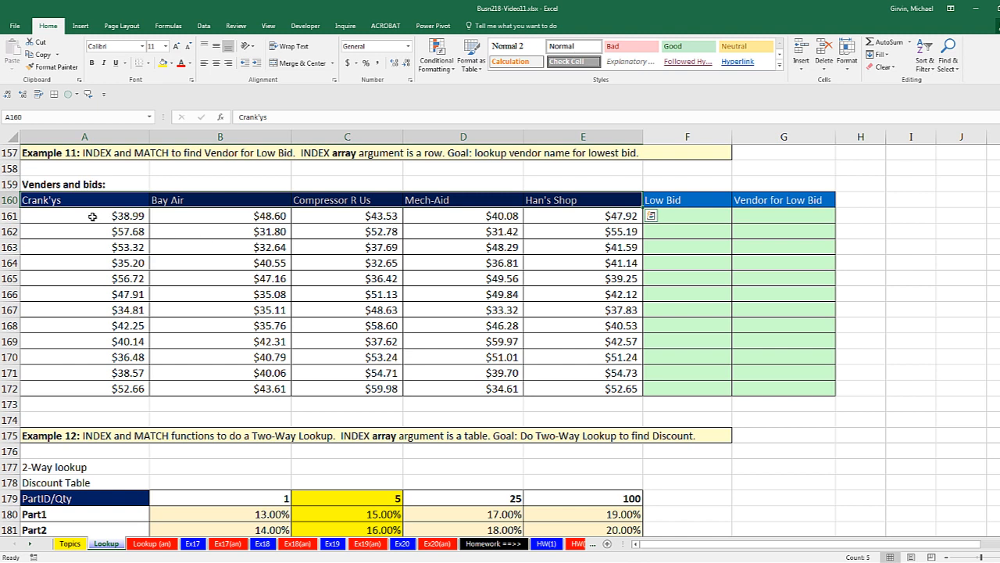
{"action": "left_click_drag", "start_coordinate": [113, 233], "coordinate": [637, 232]}
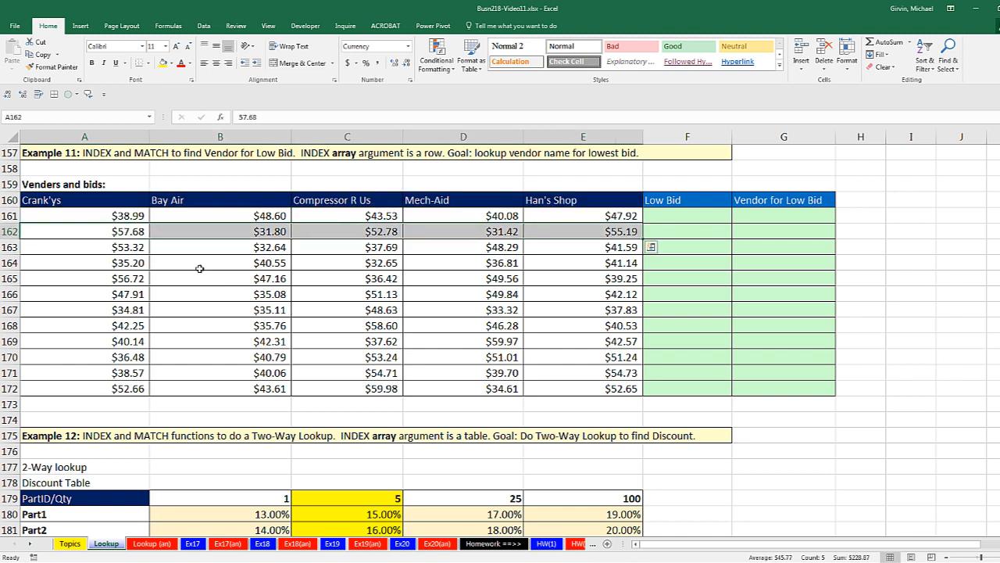
{"action": "left_click_drag", "start_coordinate": [112, 249], "coordinate": [637, 248]}
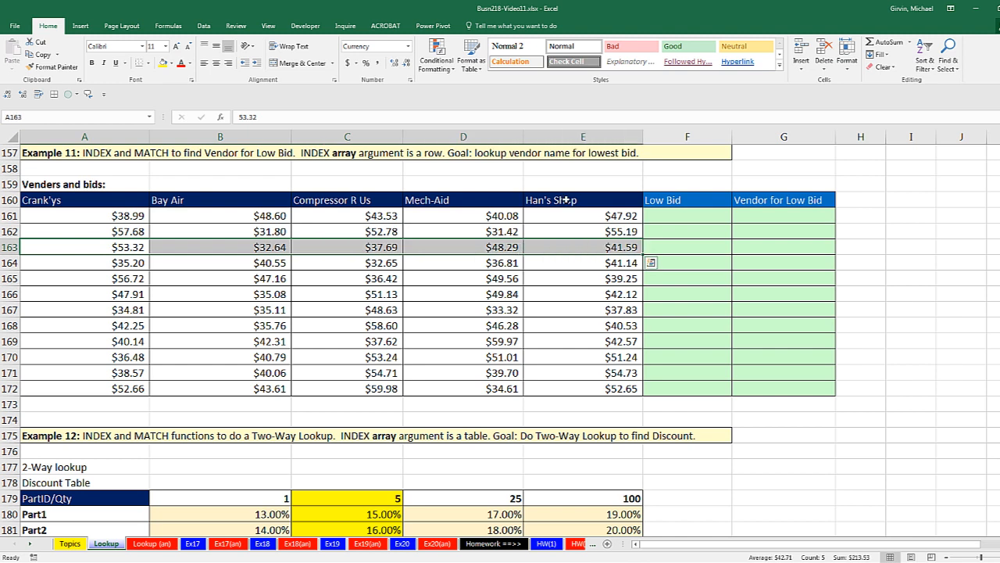
Enter =MIN(A161:E161) in F161 under Low Bid and fill it down through F172
{"action": "left_click", "coordinate": [675, 218]}
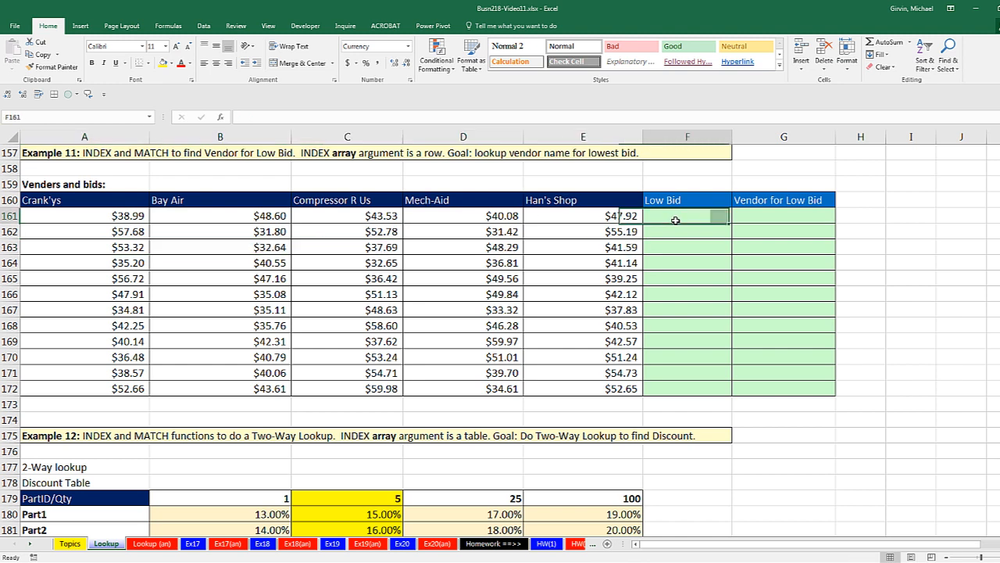
{"action": "type", "text": "=min"}
{"action": "key", "text": "Tab"}
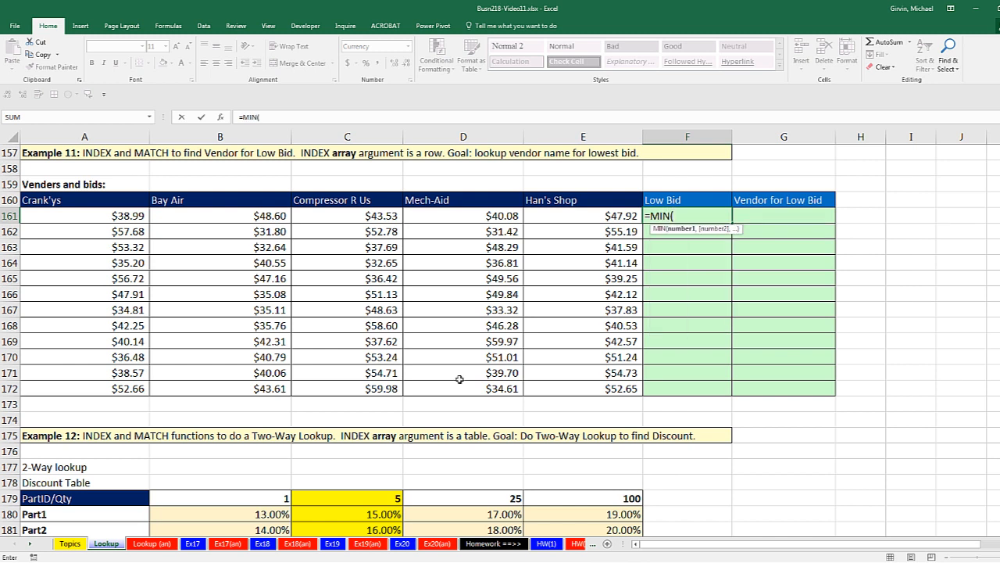
{"action": "left_click_drag", "start_coordinate": [117, 211], "coordinate": [560, 212]}
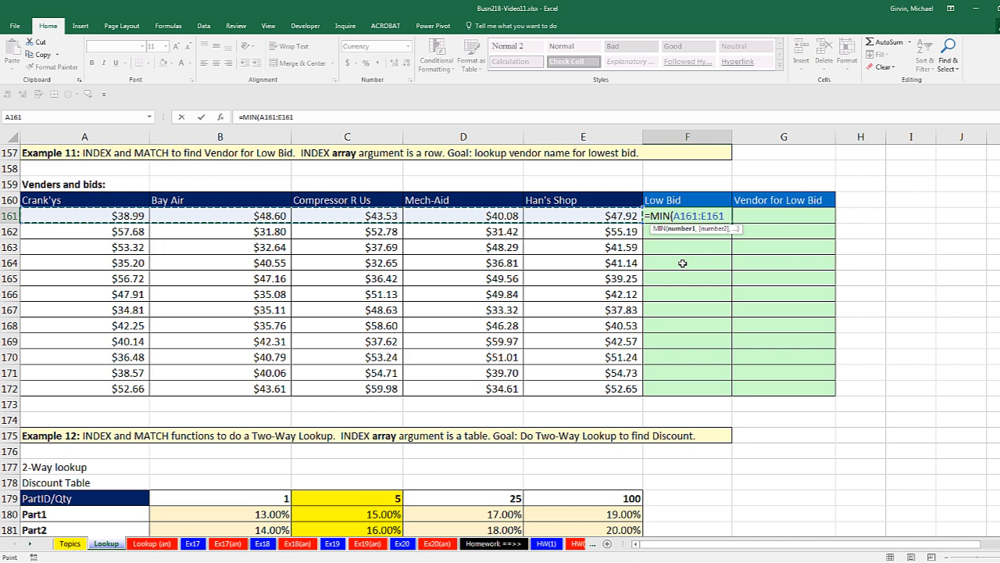
{"action": "key", "text": "ctrl+Return"}
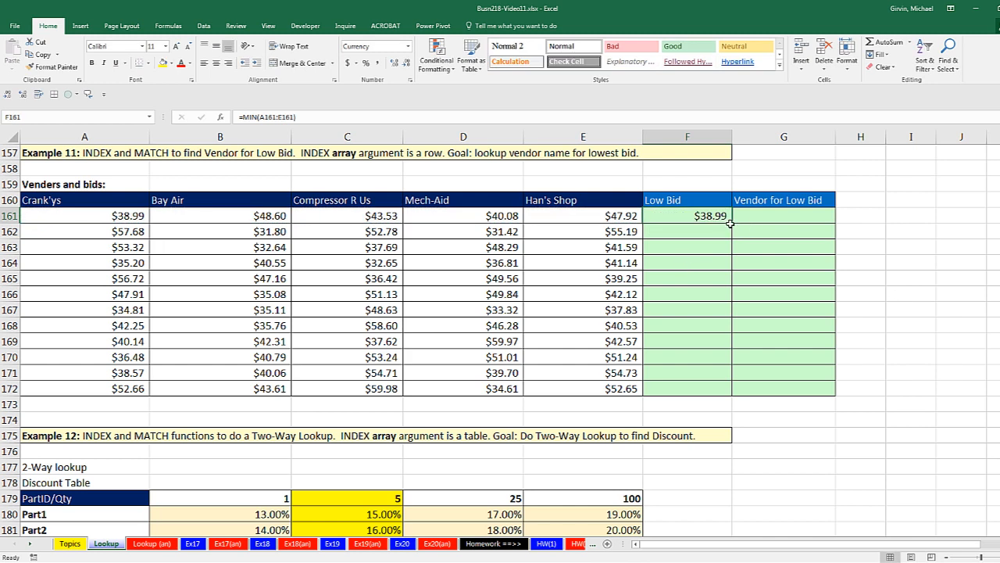
{"action": "double_click", "coordinate": [730, 223]}
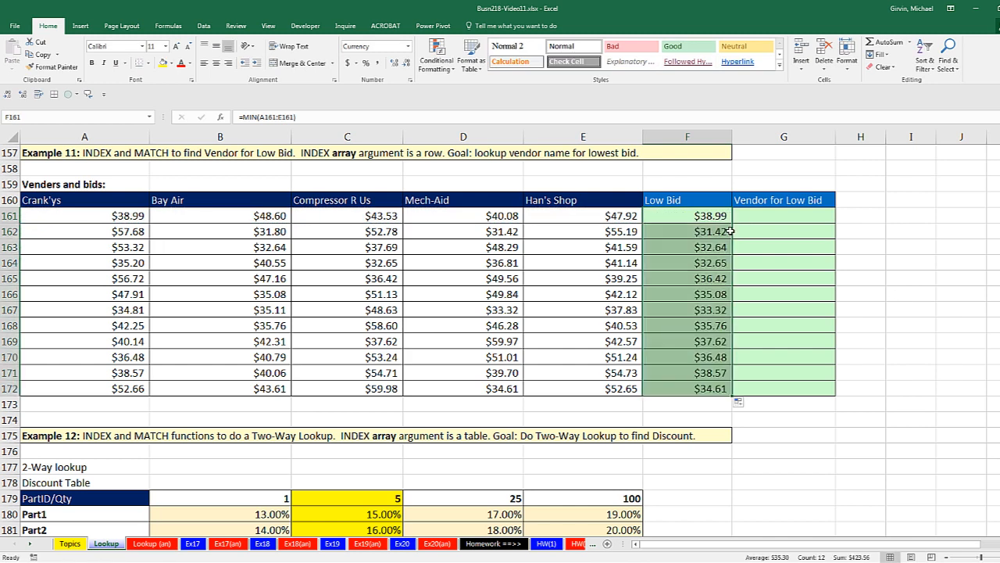
Examine row 166's low bid, its match among the bids in A166:E166, and the corresponding vendor name in row 160
{"action": "left_click", "coordinate": [709, 299]}
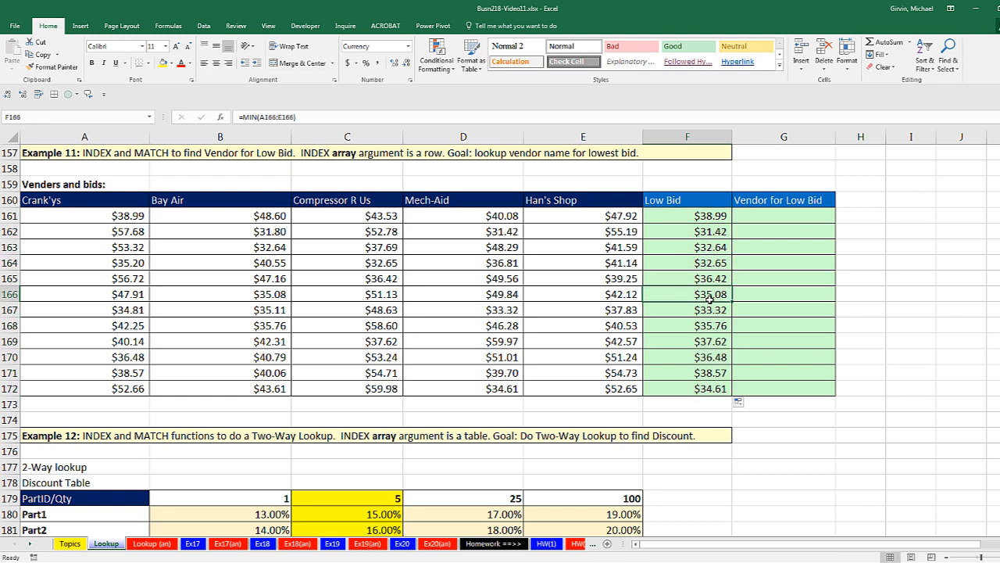
{"action": "left_click", "coordinate": [770, 289]}
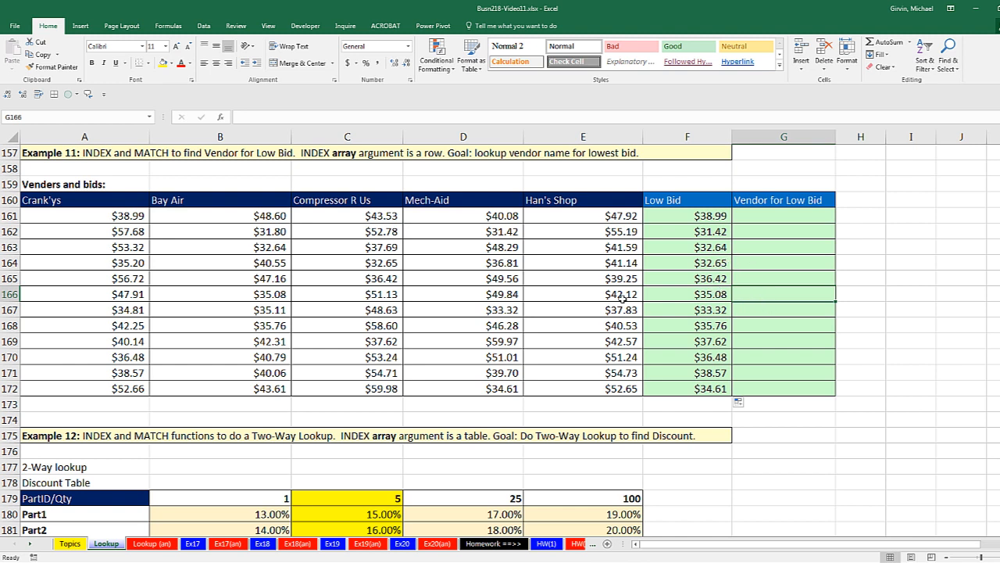
{"action": "left_click_drag", "start_coordinate": [621, 295], "coordinate": [78, 294]}
{"action": "left_click", "coordinate": [244, 293]}
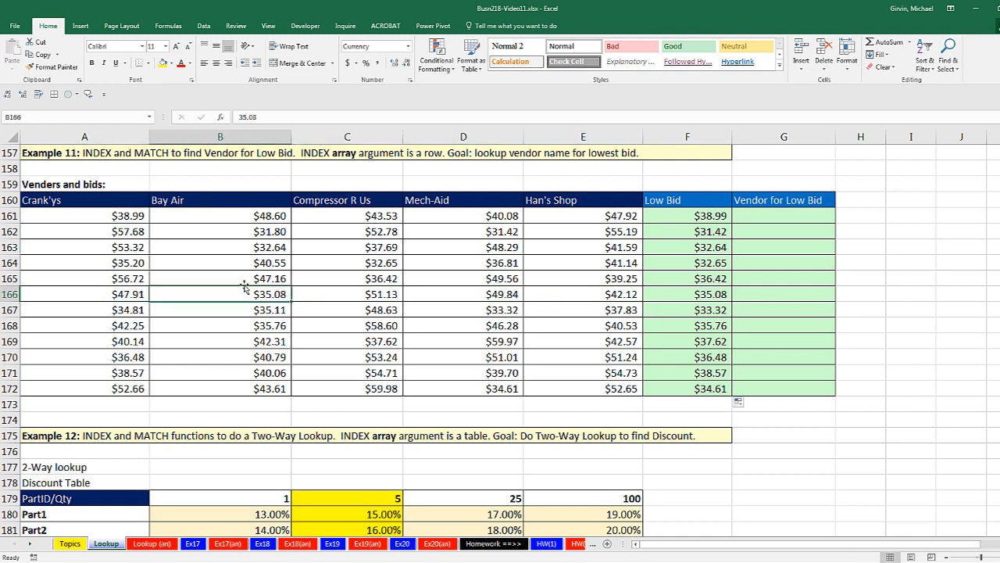
{"action": "left_click", "coordinate": [246, 201]}
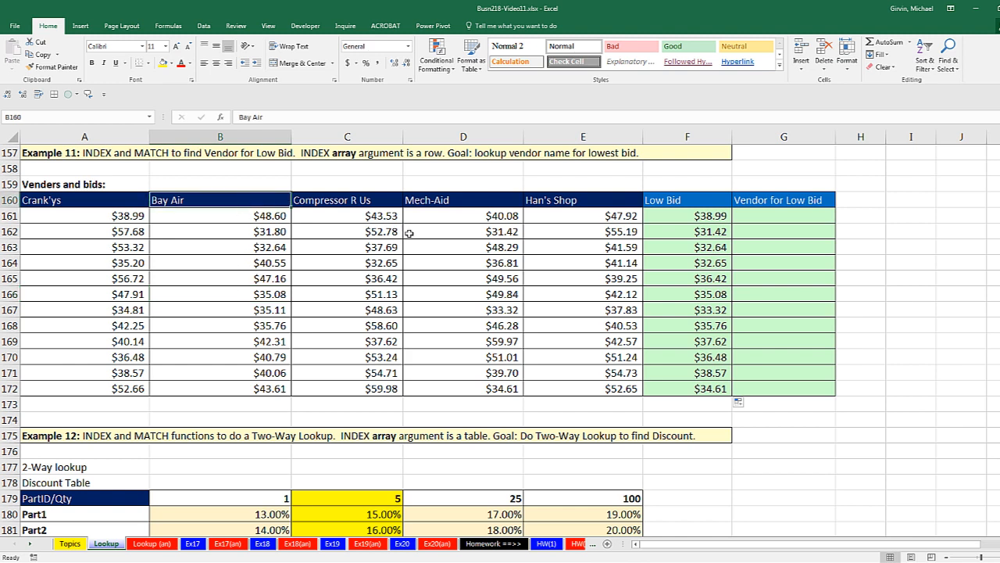
{"action": "left_click", "coordinate": [771, 295]}
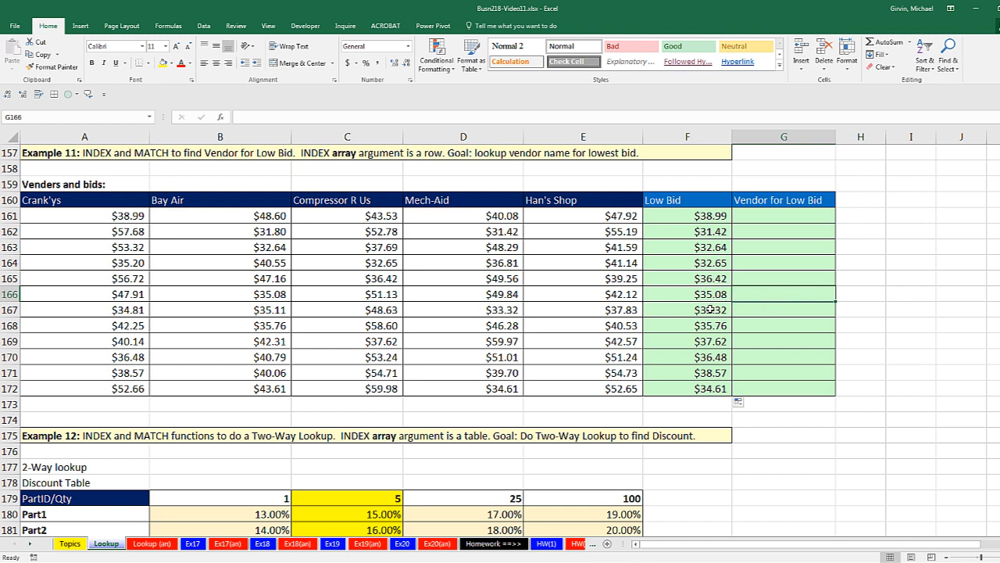
{"action": "left_click_drag", "start_coordinate": [629, 294], "coordinate": [87, 294]}
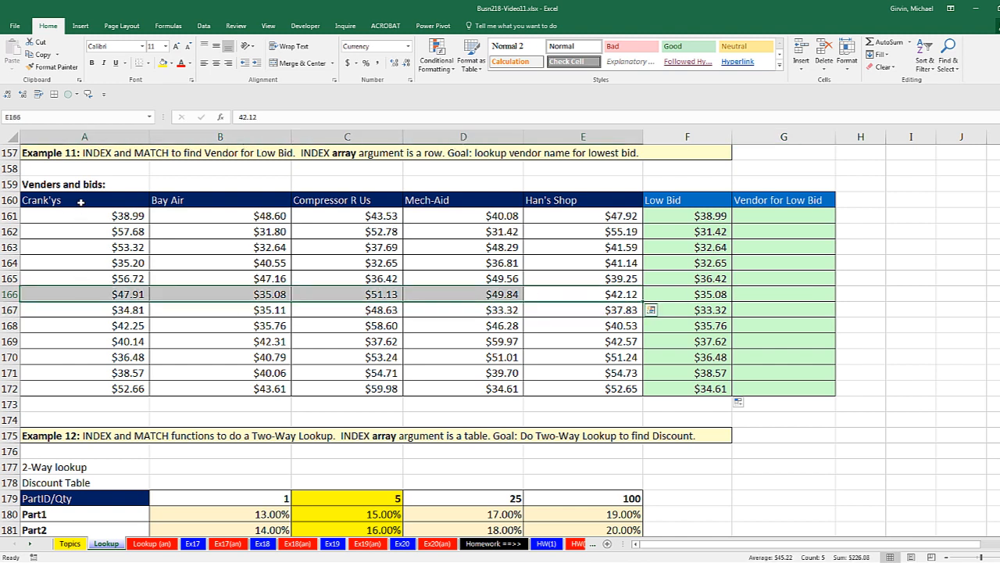
Begin an INDEX formula in G161 under Vendor for Low Bid, with the locked vendor names $A$160:$E$160 as its array
{"action": "left_click_drag", "start_coordinate": [104, 201], "coordinate": [547, 205]}
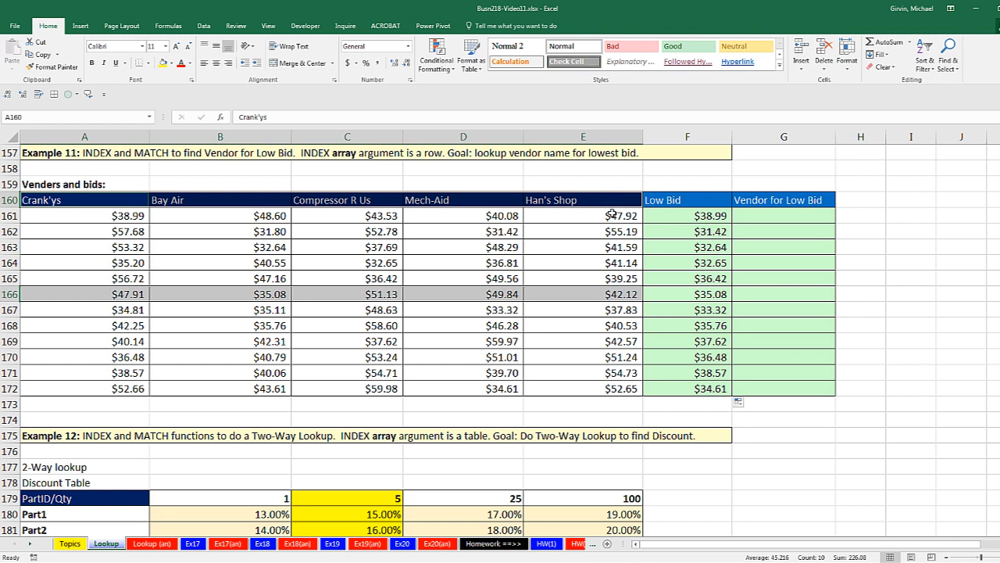
{"action": "left_click", "coordinate": [755, 218]}
{"action": "type", "text": "="}
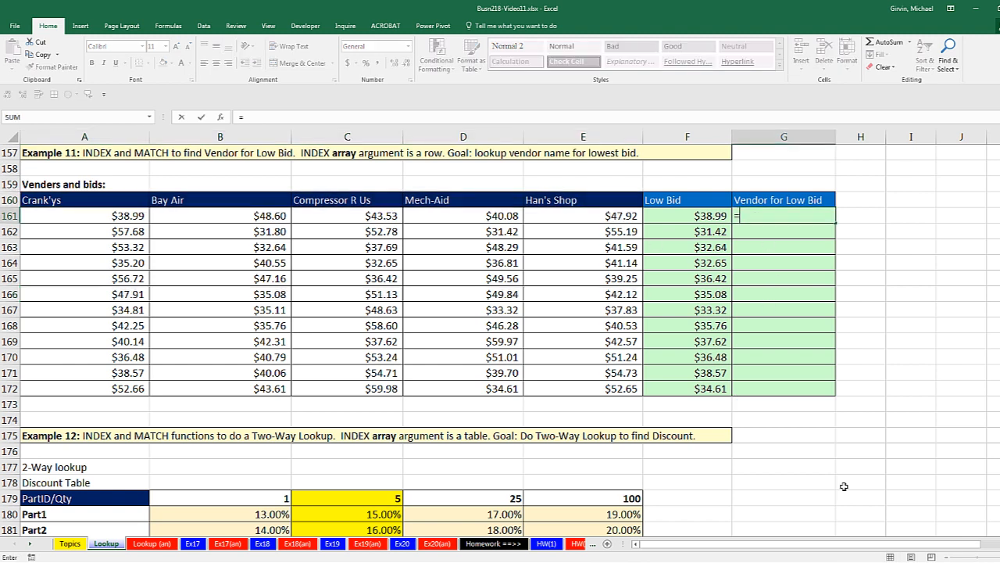
{"action": "type", "text": "INDEX("}
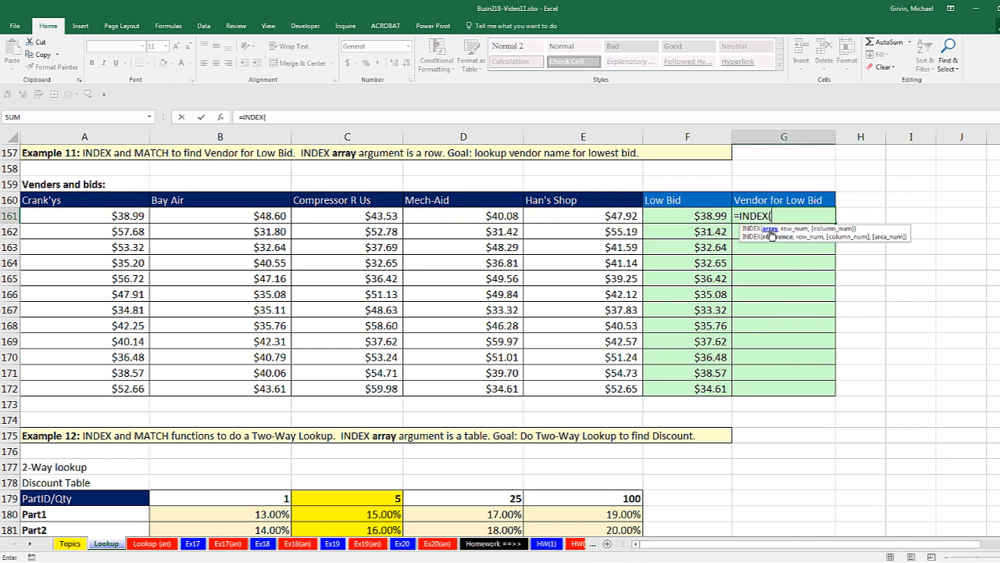
{"action": "left_click_drag", "start_coordinate": [80, 201], "coordinate": [560, 200]}
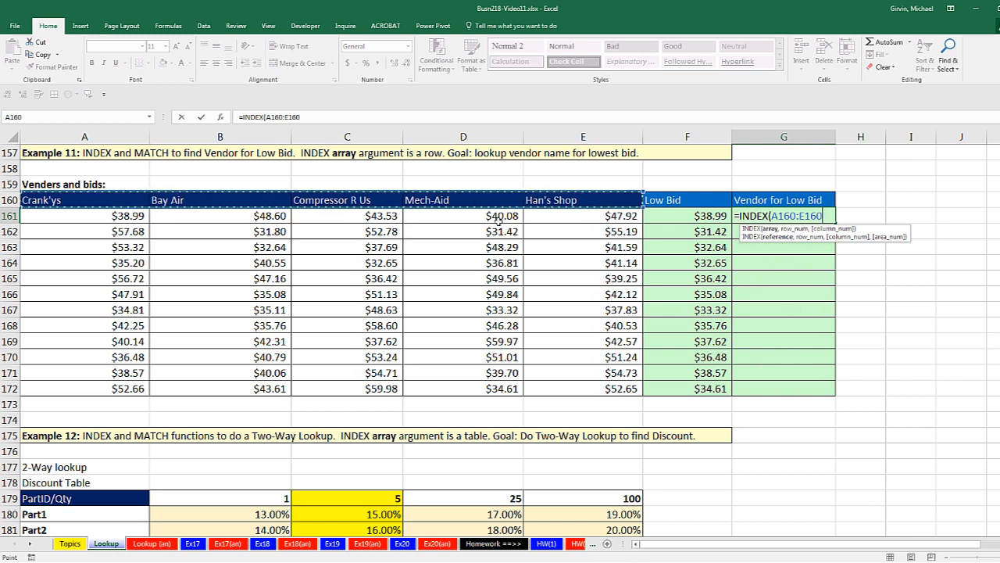
{"action": "key", "text": "F4"}
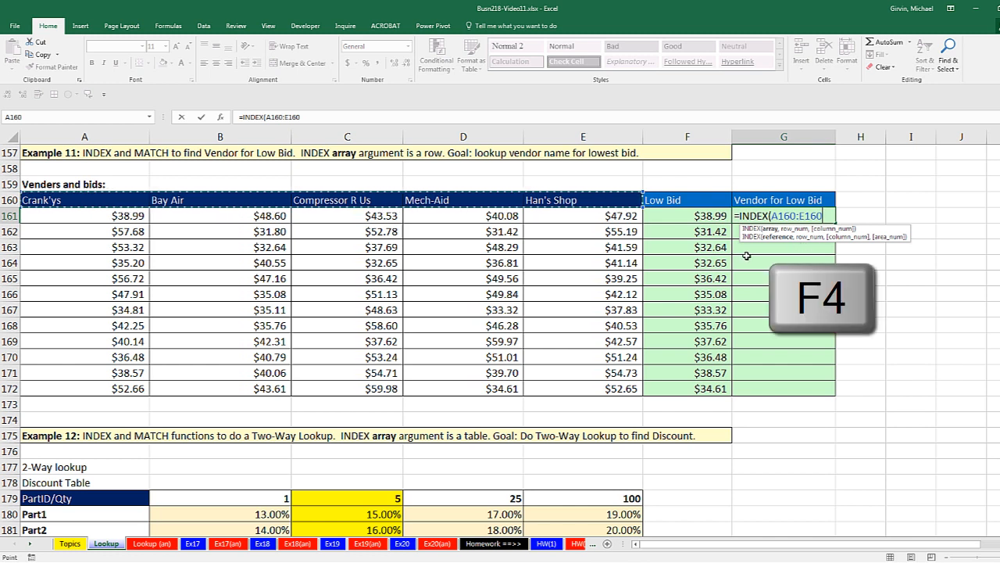
{"action": "type", "text": ","}
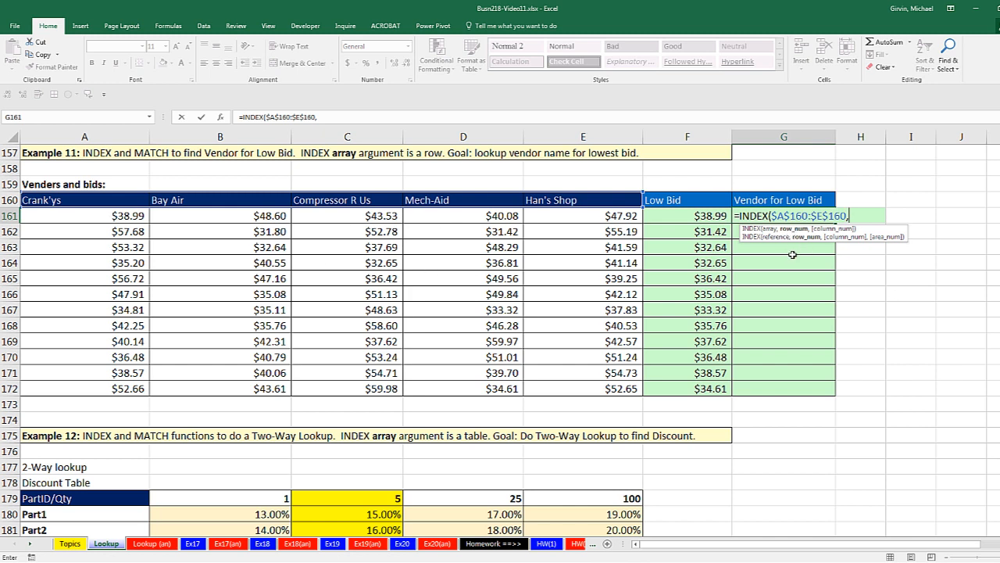
Add MATCH(F161,A161:E161,0) to the INDEX formula in G161 to find the low bid's position by exact match
{"action": "type", "text": "MATCH("}
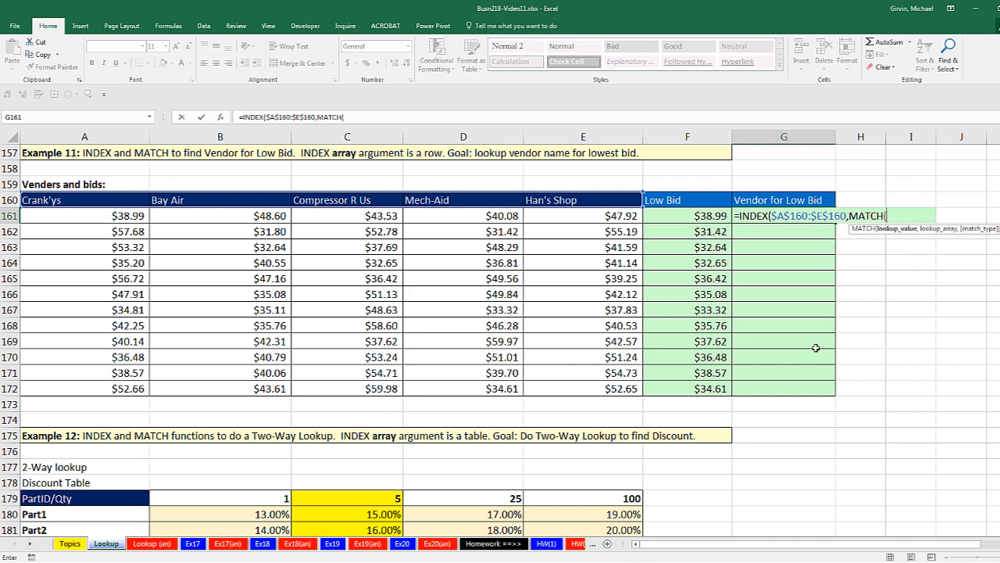
{"action": "key", "text": "Left"}
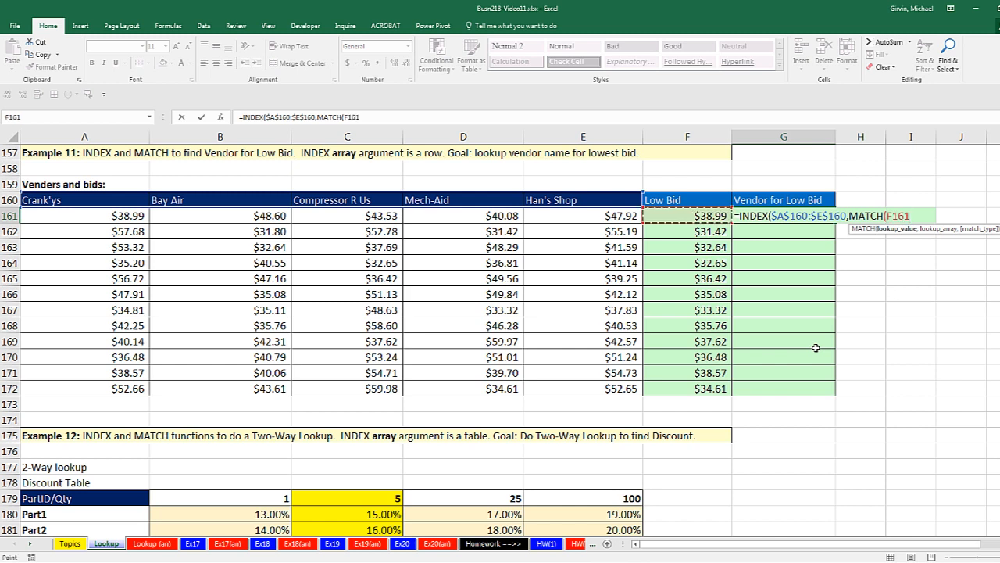
{"action": "type", "text": ","}
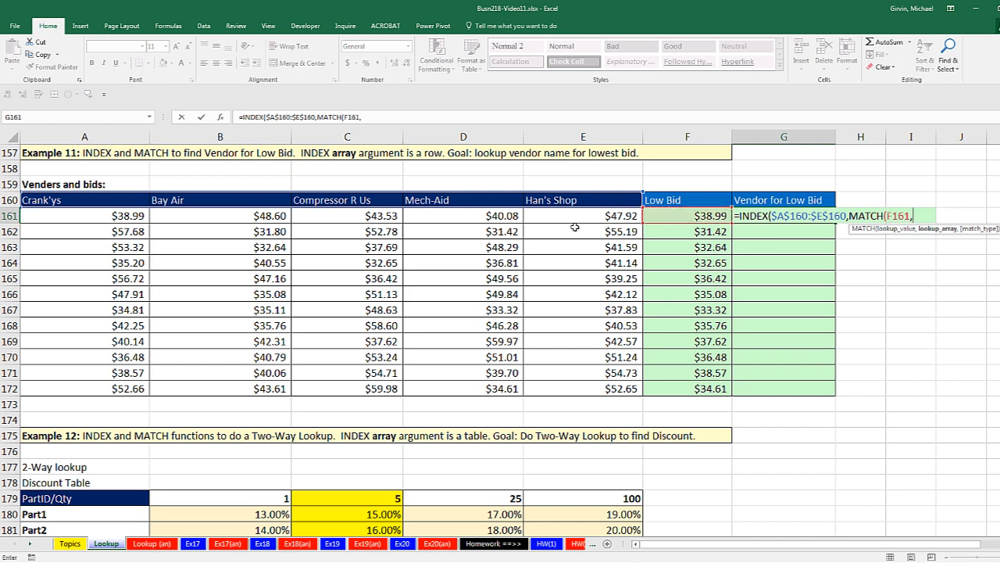
{"action": "left_click_drag", "start_coordinate": [615, 216], "coordinate": [133, 217]}
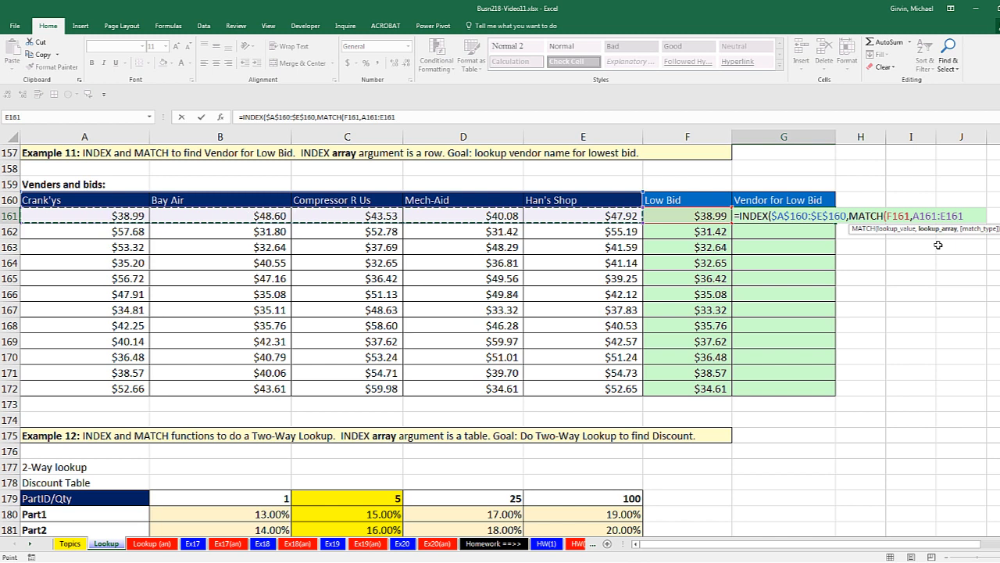
{"action": "type", "text": ","}
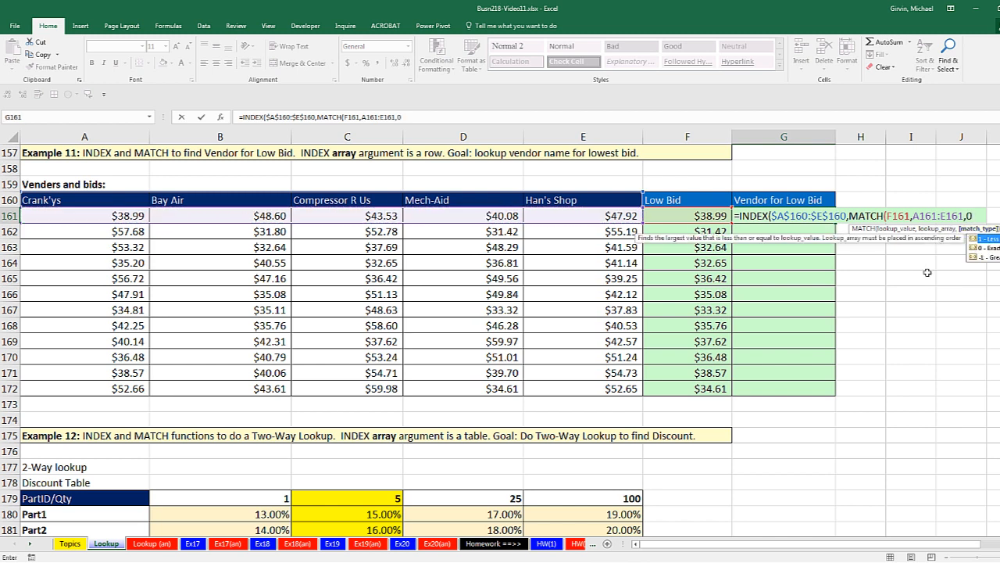
{"action": "type", "text": "0)"}
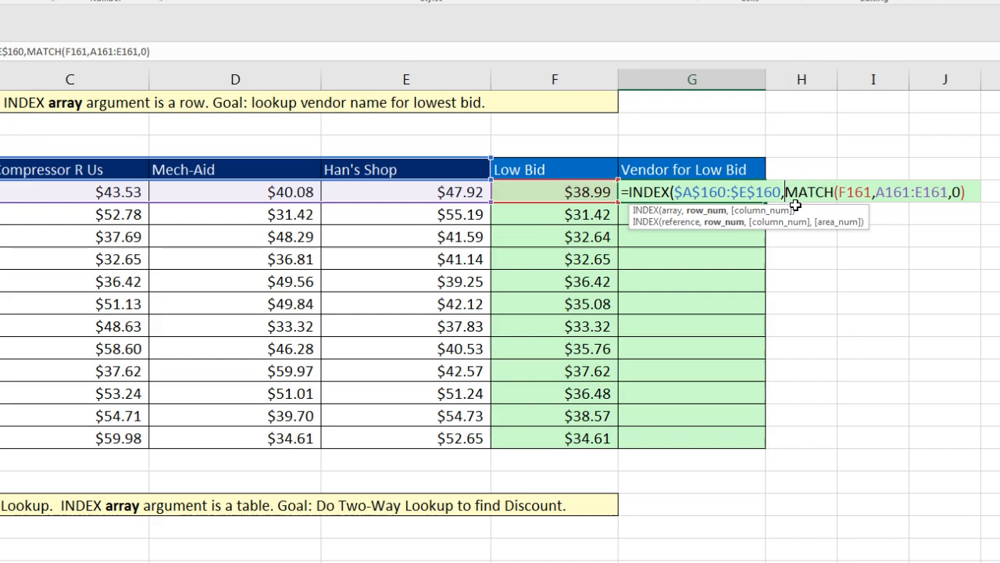
Try an extra comma before MATCH in G161, remove it, and examine INDEX's array and row_num arguments
{"action": "type", "text": ","}
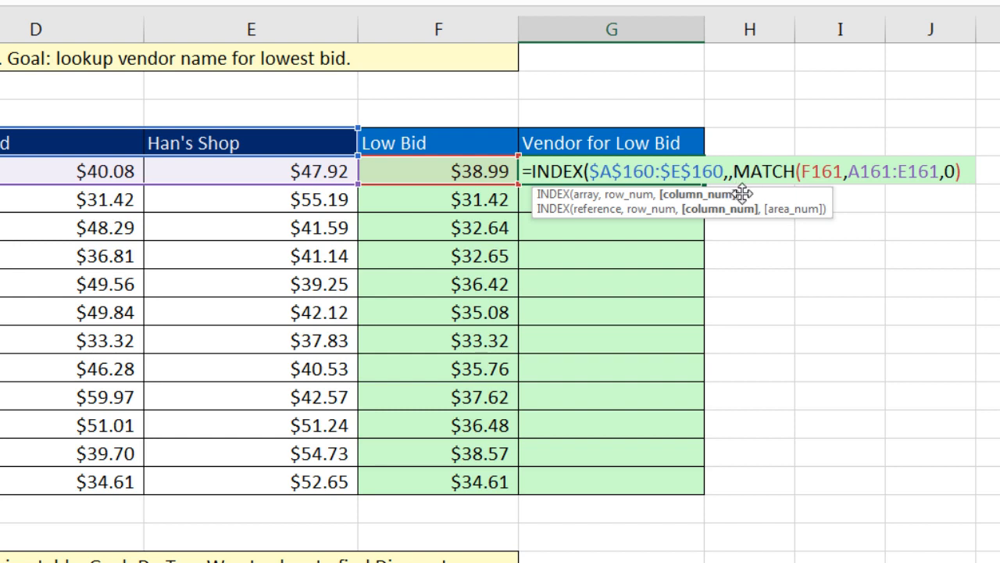
{"action": "key", "text": "BackSpace"}
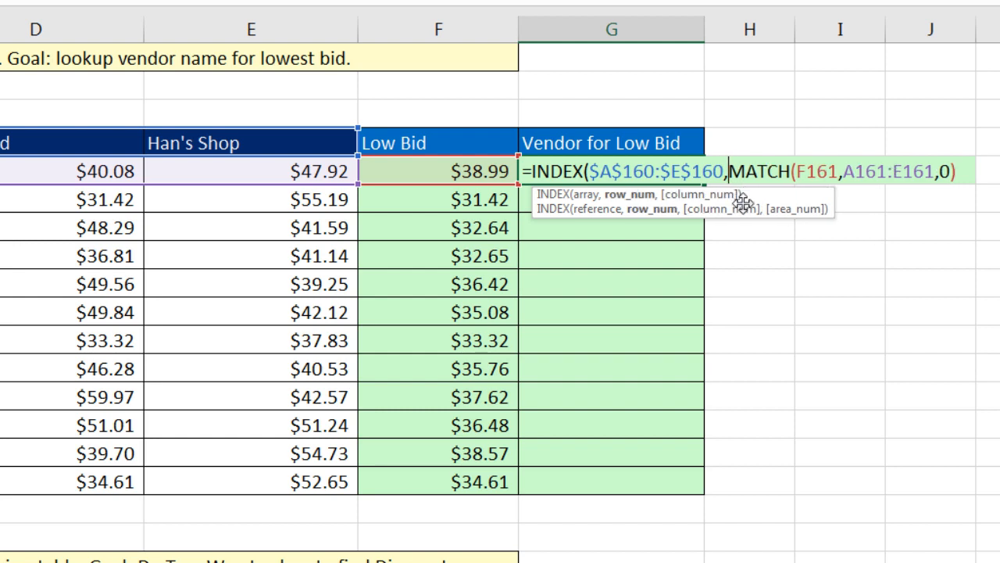
{"action": "left_click", "coordinate": [587, 195]}
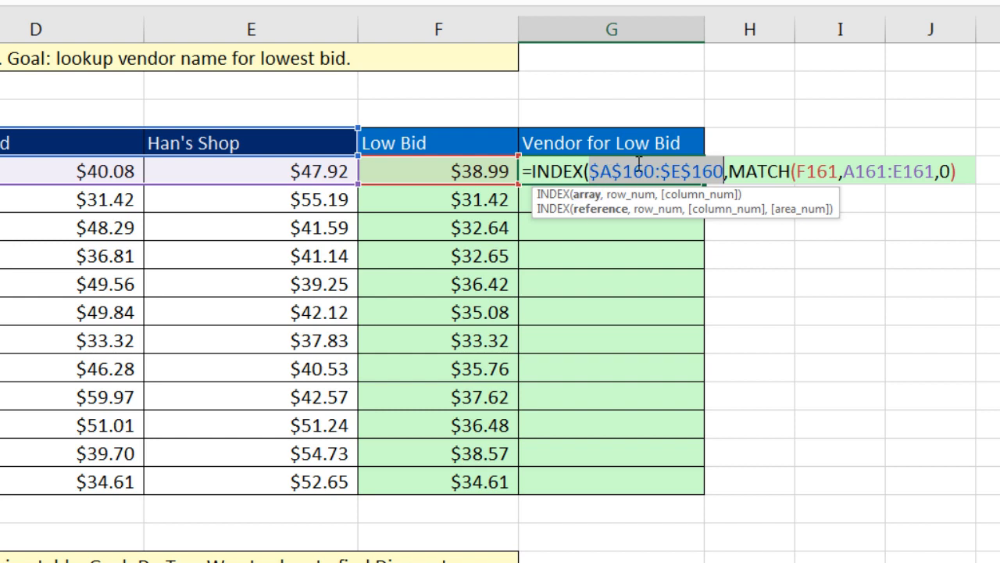
{"action": "left_click", "coordinate": [621, 200]}
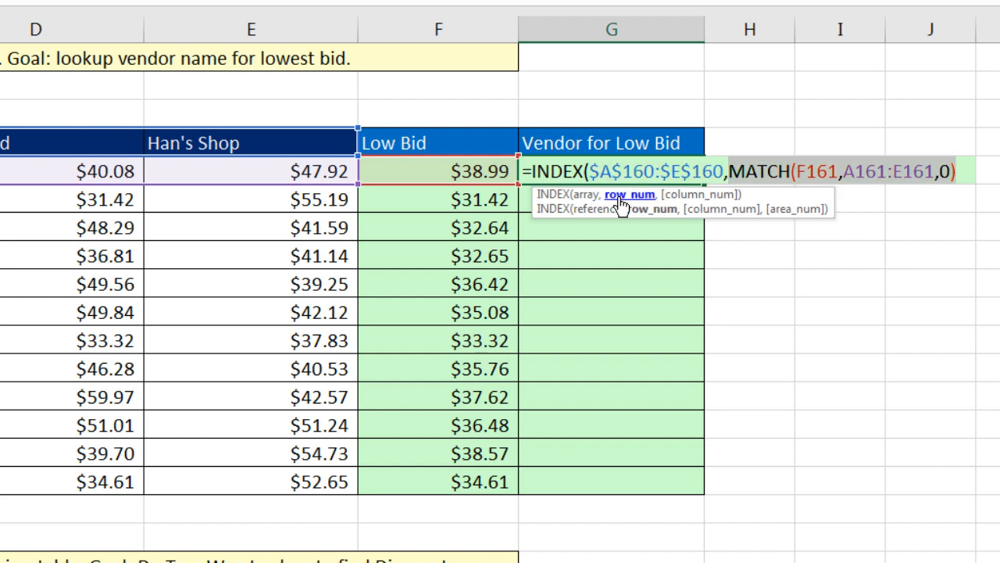
Close the INDEX formula in G161, enter it, and fill it down through G172
{"action": "left_click", "coordinate": [967, 171]}
{"action": "type", "text": ")"}
{"action": "key", "text": "ctrl+Return"}
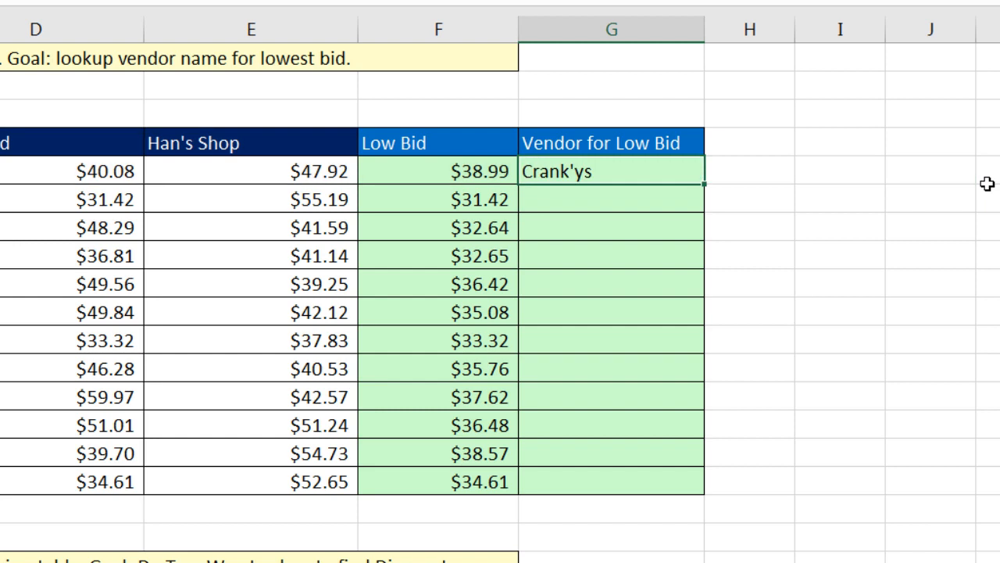
{"action": "double_click", "coordinate": [705, 184]}
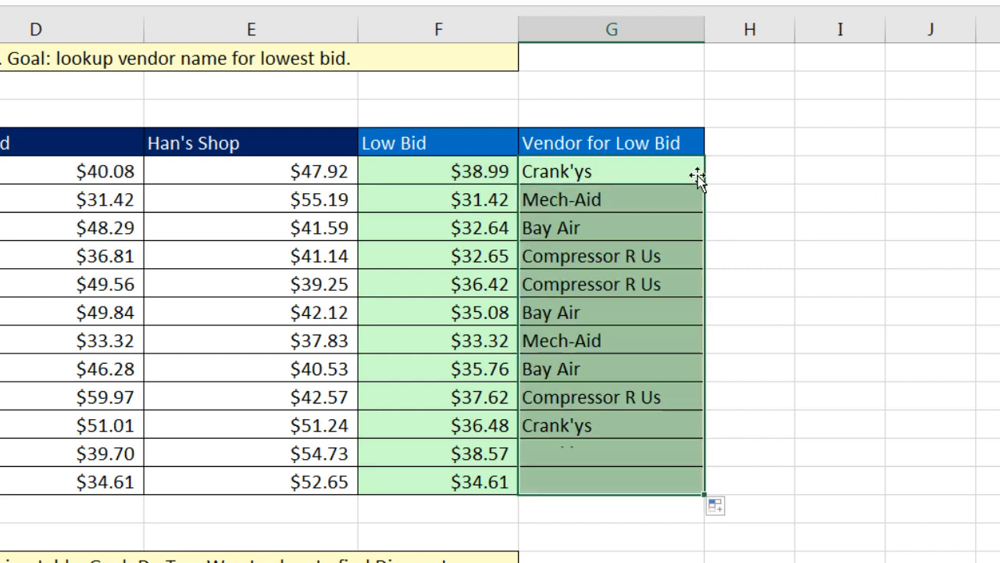
Review the cell references in the last copied formula, G172, without changing it
{"action": "left_click", "coordinate": [557, 488]}
{"action": "key", "text": "F2"}
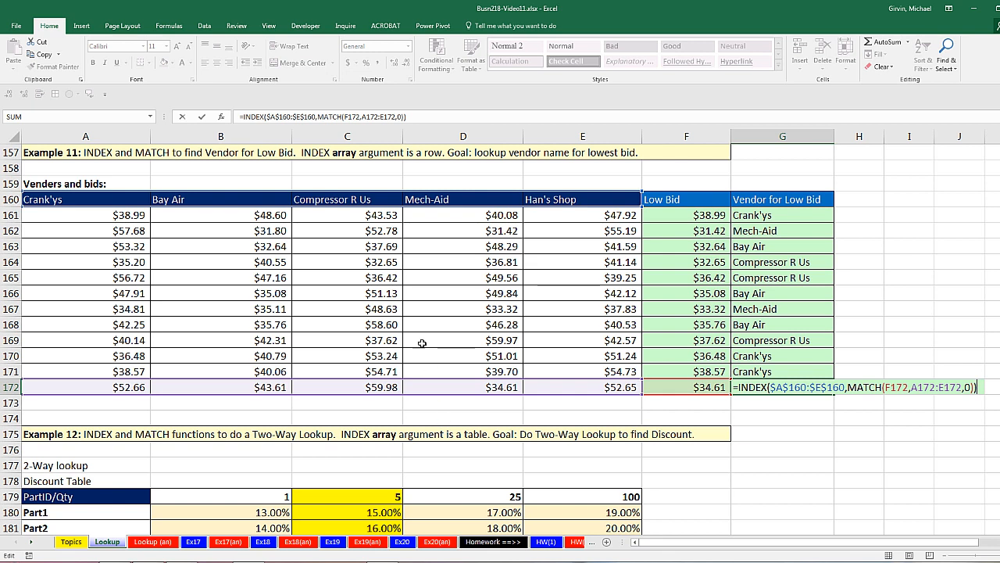
{"action": "key", "text": "ctrl+Return"}
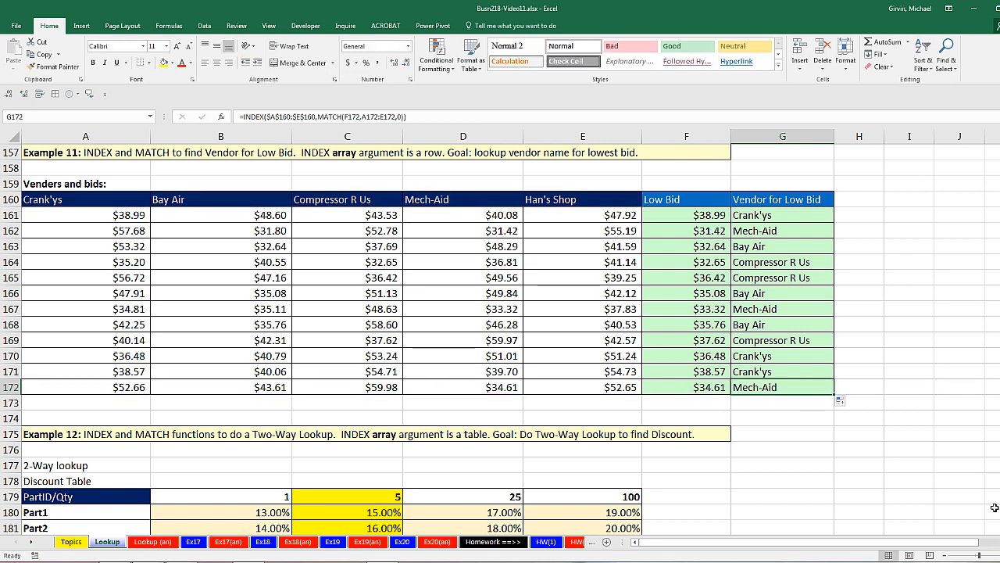
Examine Example 12's empty Discount cells, the discount table B180:E185, the Qty in B188, and the highlighted discount in C184
{"action": "scroll", "coordinate": [500, 340], "scroll_direction": "down", "scroll_amount": 4}
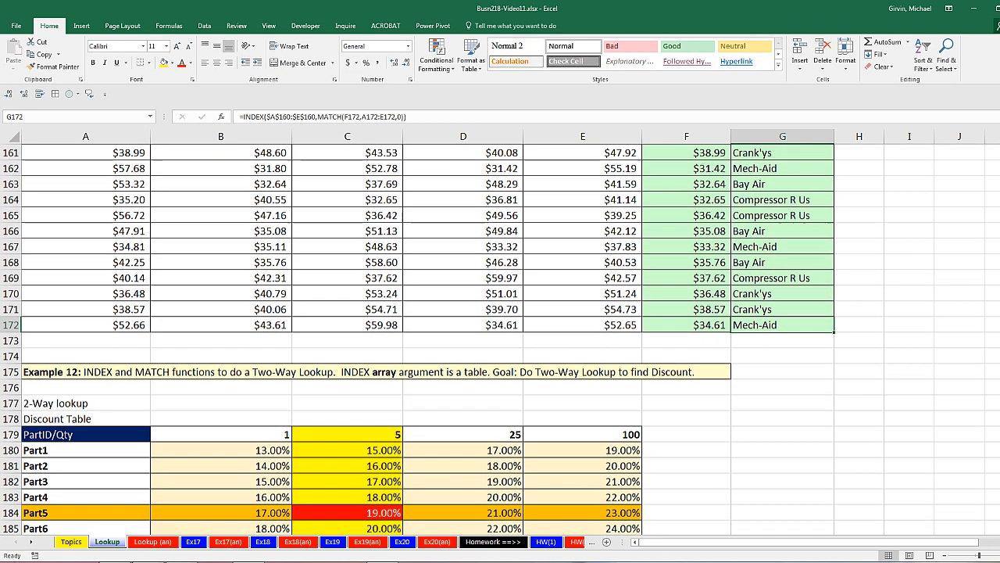
{"action": "scroll", "coordinate": [449, 225], "scroll_direction": "down", "scroll_amount": 3}
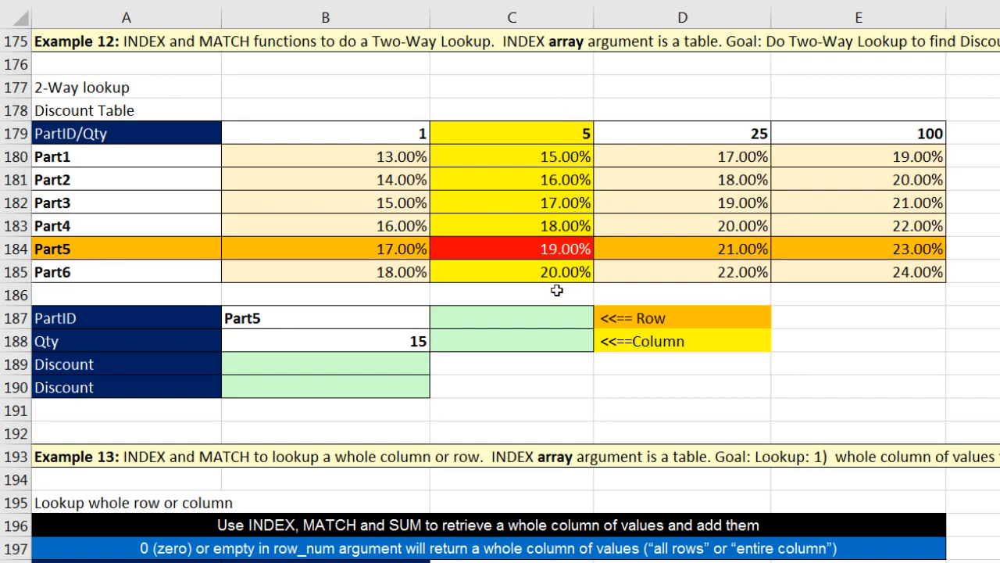
{"action": "left_click", "coordinate": [260, 365]}
{"action": "left_click", "coordinate": [264, 390]}
{"action": "left_click_drag", "start_coordinate": [292, 157], "coordinate": [843, 271]}
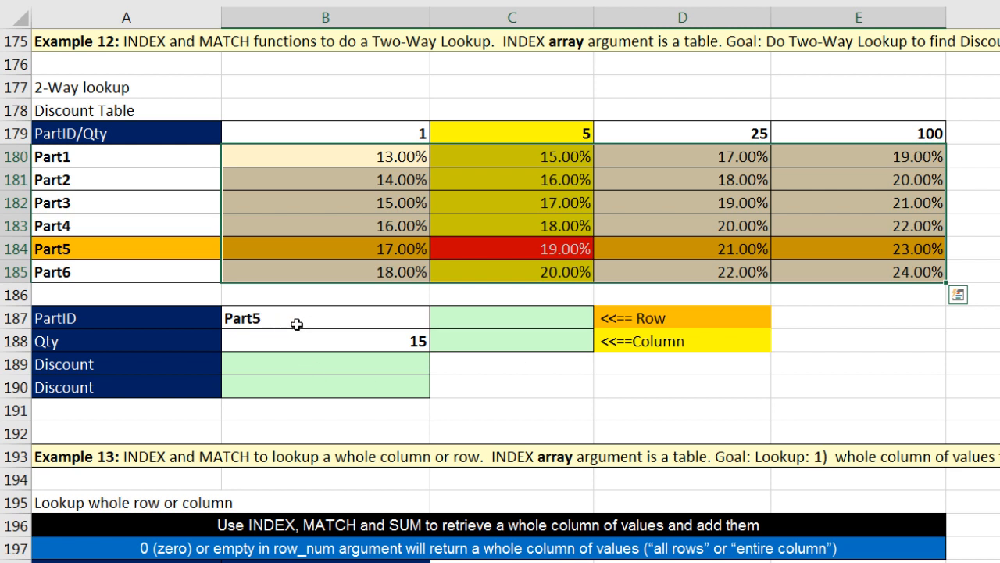
{"action": "left_click", "coordinate": [381, 344]}
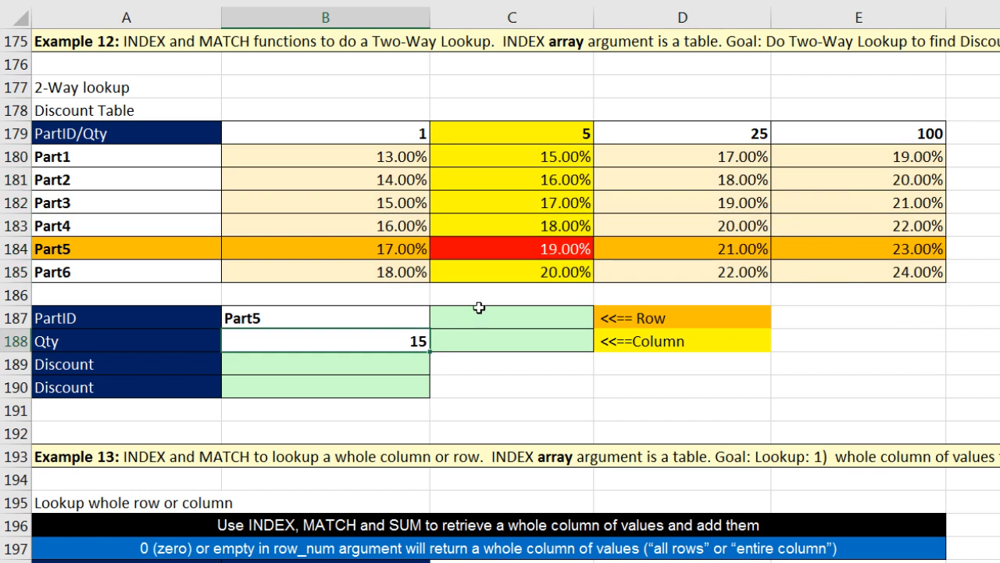
{"action": "left_click", "coordinate": [573, 250]}
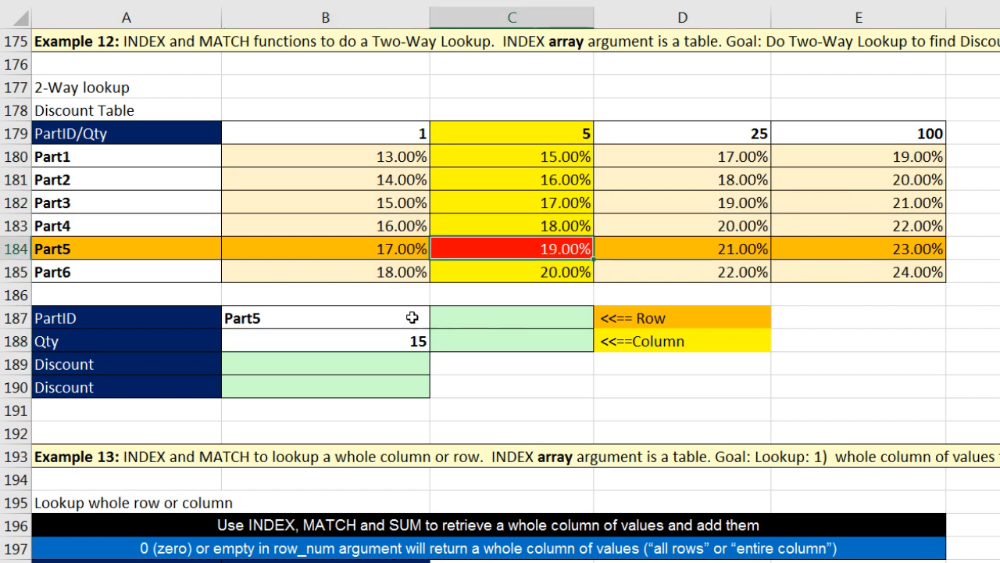
Choose Part2 as the PartID in B187 and check the highlighted discount within B180:E185
{"action": "left_click", "coordinate": [383, 318]}
{"action": "left_click", "coordinate": [437, 321]}
{"action": "left_click", "coordinate": [269, 351]}
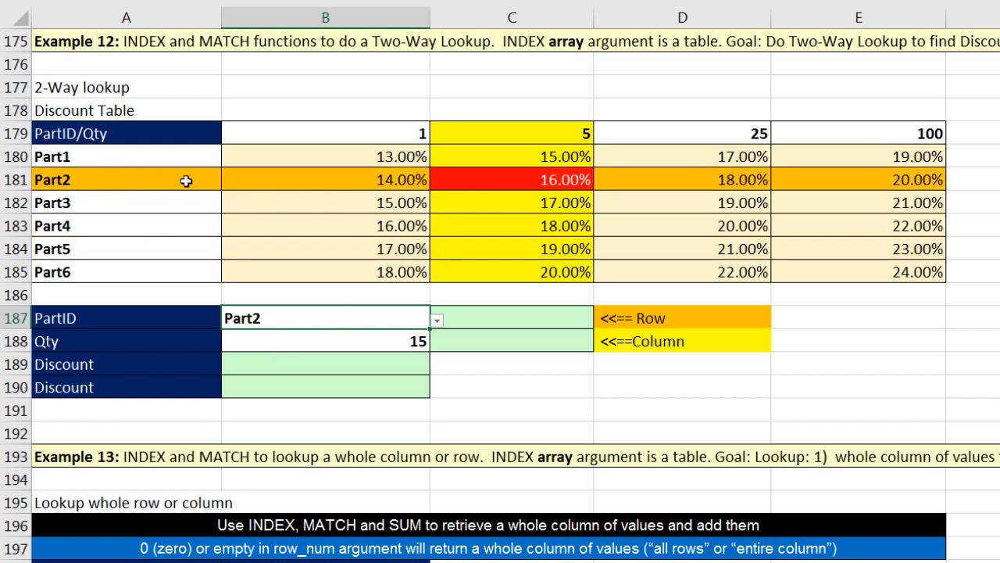
{"action": "left_click", "coordinate": [399, 159]}
{"action": "mouse_move", "coordinate": [398, 159]}
{"action": "left_mouse_down"}
{"action": "mouse_move", "coordinate": [940, 198]}
{"action": "mouse_move", "coordinate": [895, 272]}
{"action": "left_mouse_up"}
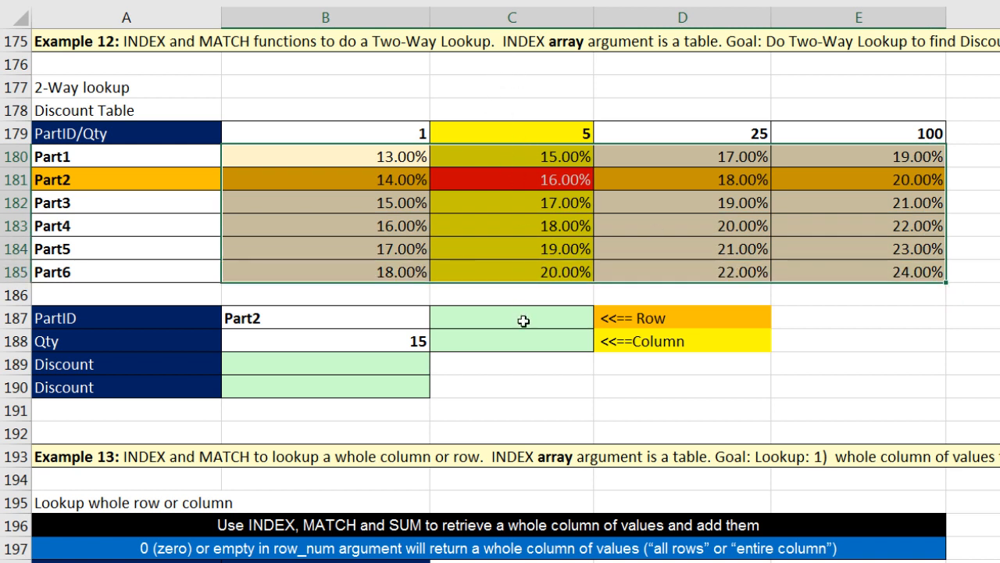
{"action": "left_click", "coordinate": [538, 182]}
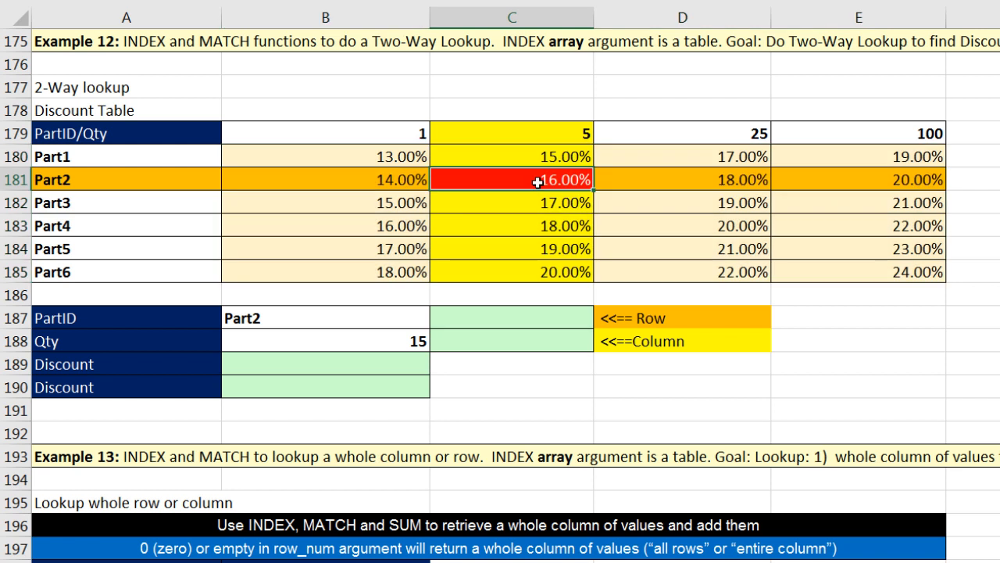
Set the Qty in B188 to 70
{"action": "left_click", "coordinate": [399, 344]}
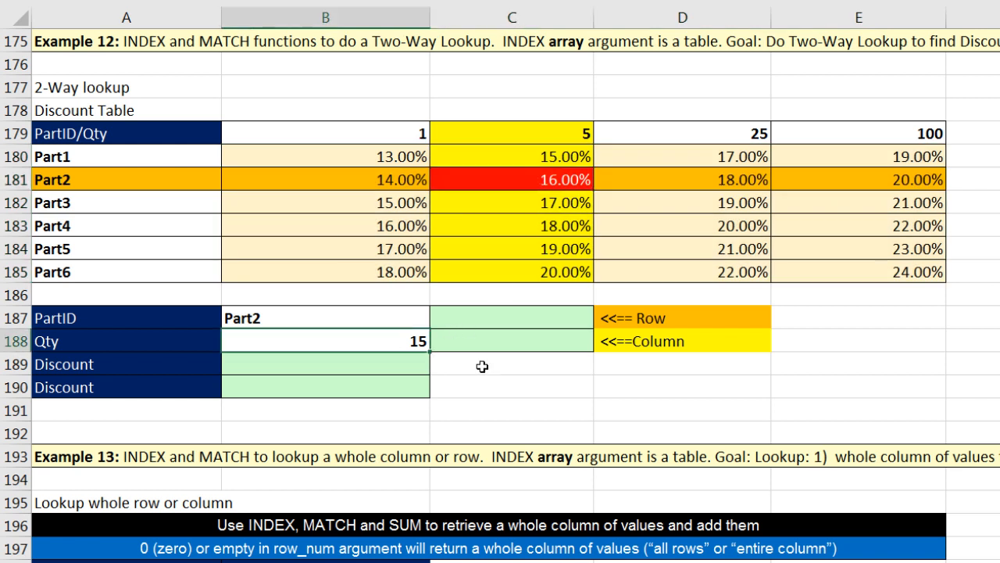
{"action": "type", "text": "70"}
{"action": "key", "text": "ctrl+Return"}
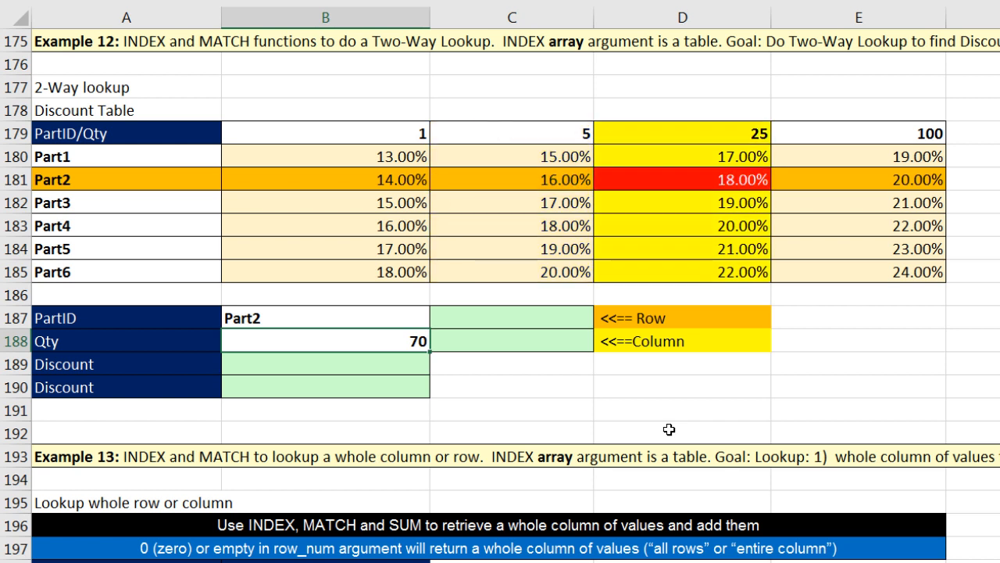
Examine the Part2 row B181:E181, the 25-quantity column D180:D185 and the whole table B180:E185, and select Discount cell B189
{"action": "left_click", "coordinate": [697, 179]}
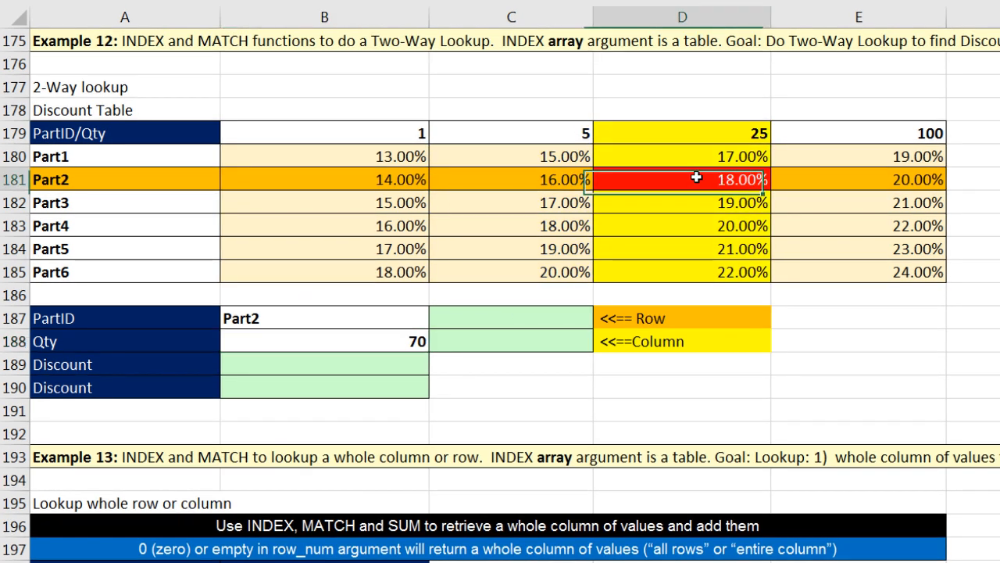
{"action": "left_click_drag", "start_coordinate": [329, 180], "coordinate": [845, 183]}
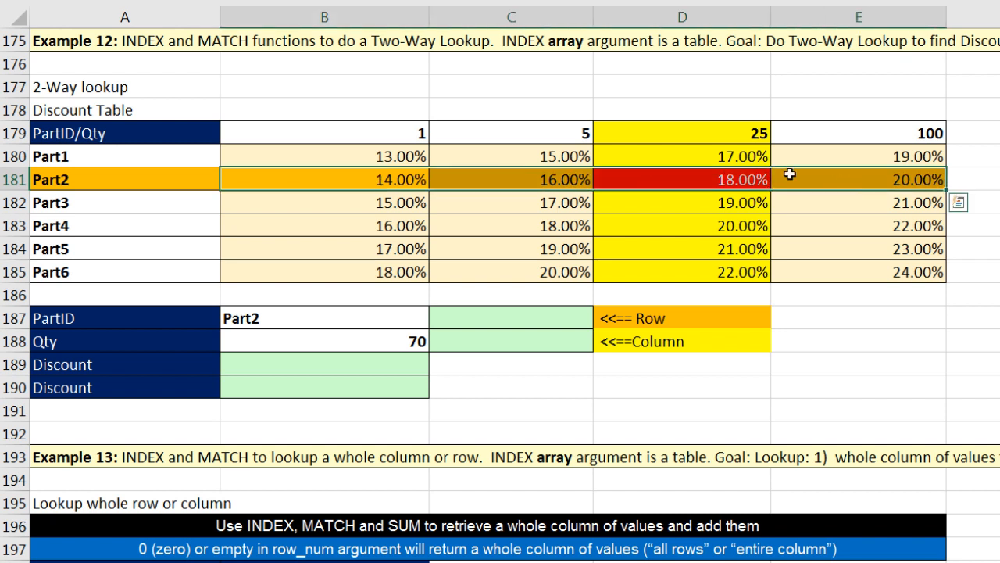
{"action": "left_click_drag", "start_coordinate": [700, 155], "coordinate": [706, 273]}
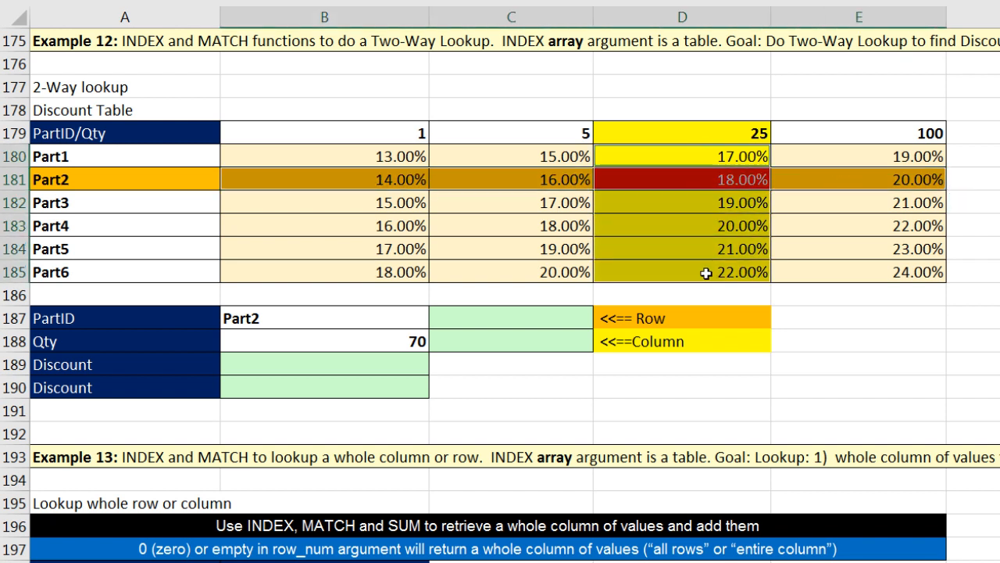
{"action": "left_click_drag", "start_coordinate": [342, 158], "coordinate": [864, 271]}
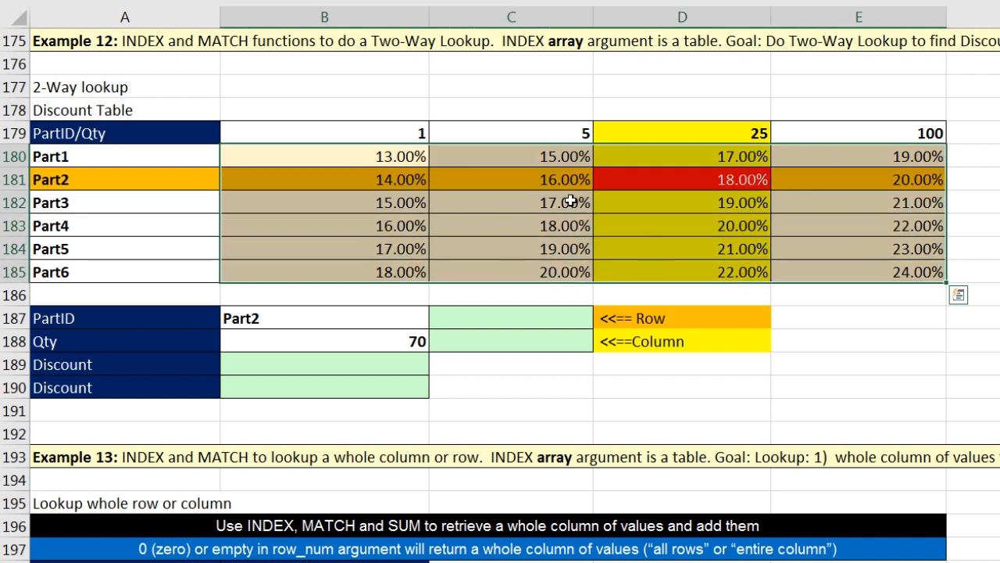
{"action": "left_click", "coordinate": [345, 366]}
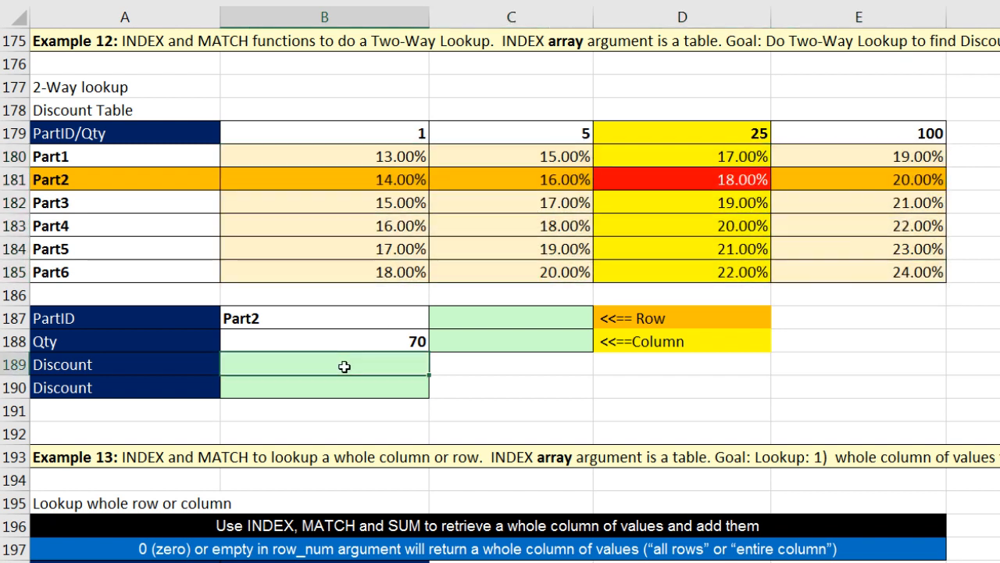
Examine the discount range B180:E185, the table rows from B181 to E182, and the 25-quantity column D180:D185
{"action": "left_click", "coordinate": [400, 162]}
{"action": "left_click_drag", "start_coordinate": [400, 163], "coordinate": [879, 267]}
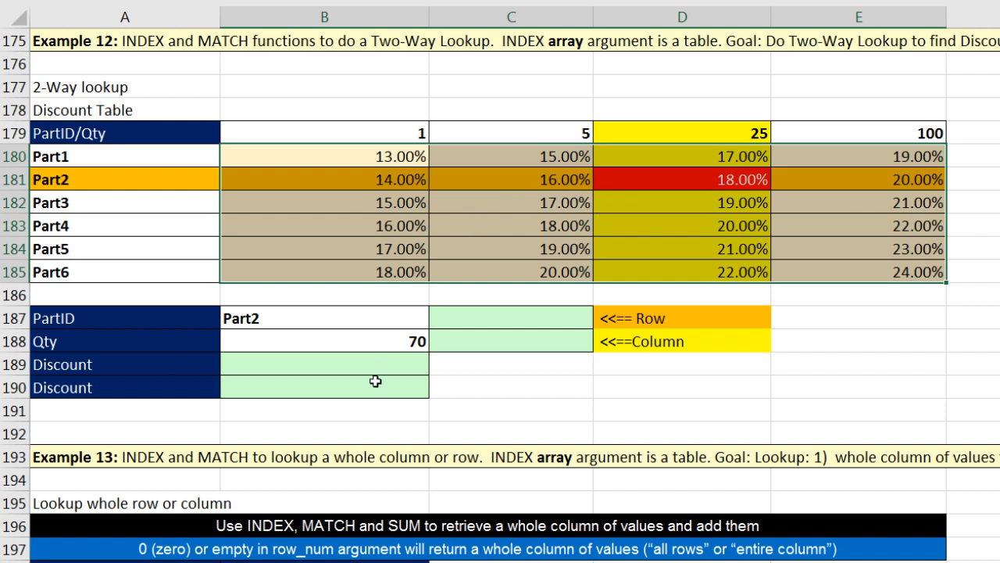
{"action": "left_click_drag", "start_coordinate": [295, 186], "coordinate": [813, 194]}
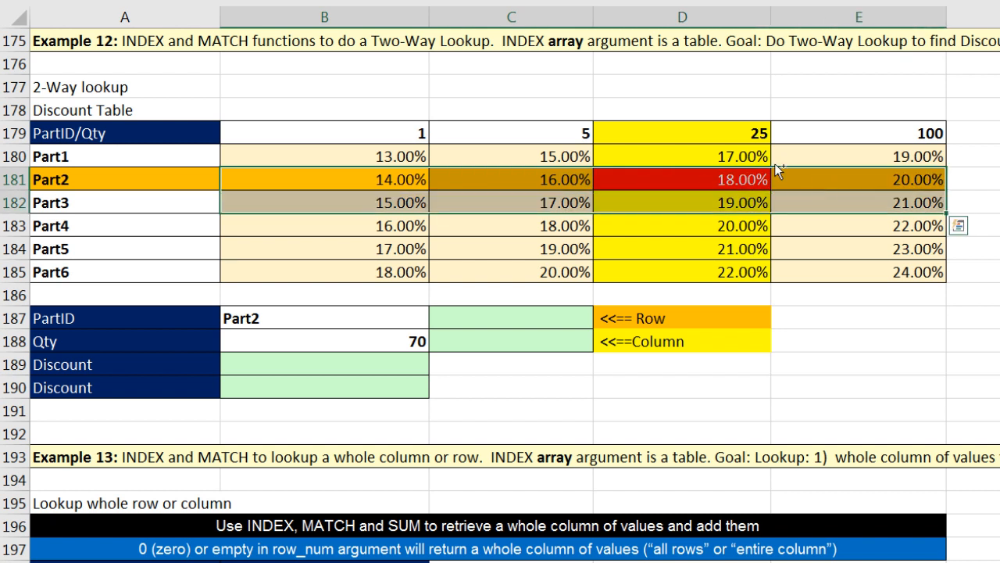
{"action": "left_click_drag", "start_coordinate": [727, 158], "coordinate": [726, 237]}
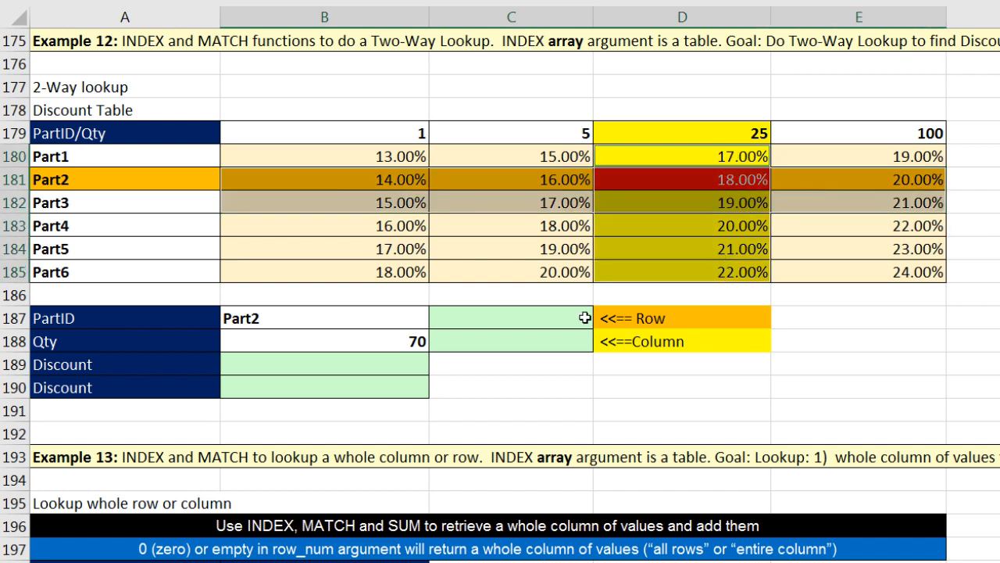
Enter =MATCH(B187,A180:A185,0) in C187 to find the row position of the PartID with an exact match
{"action": "left_click", "coordinate": [539, 321]}
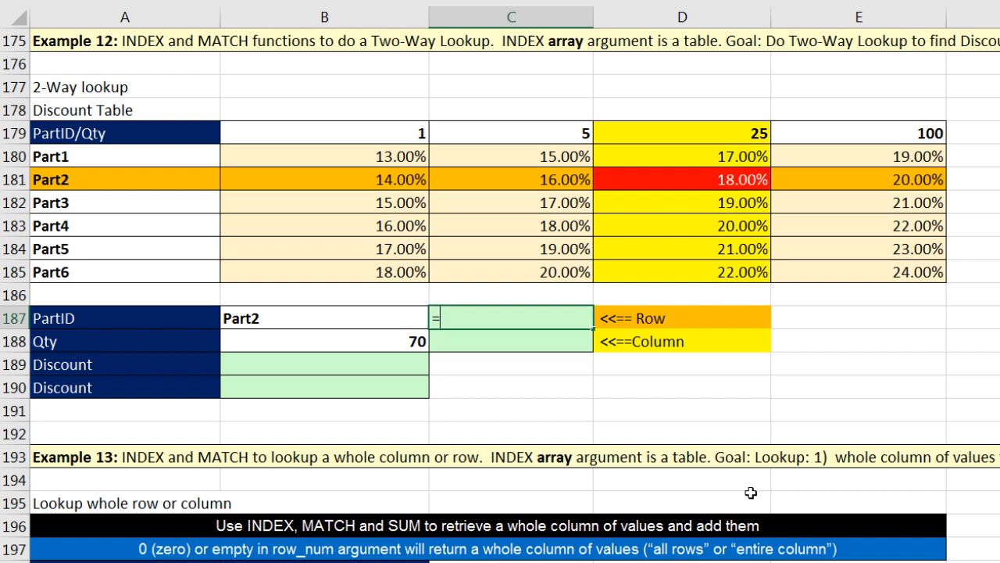
{"action": "type", "text": "=mat"}
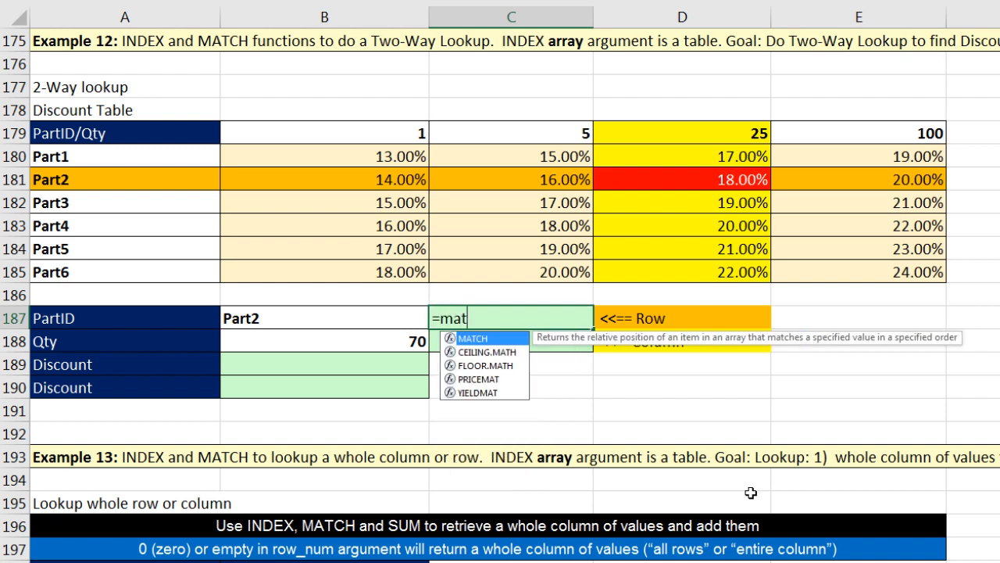
{"action": "key", "text": "Tab"}
{"action": "key", "text": "Left"}
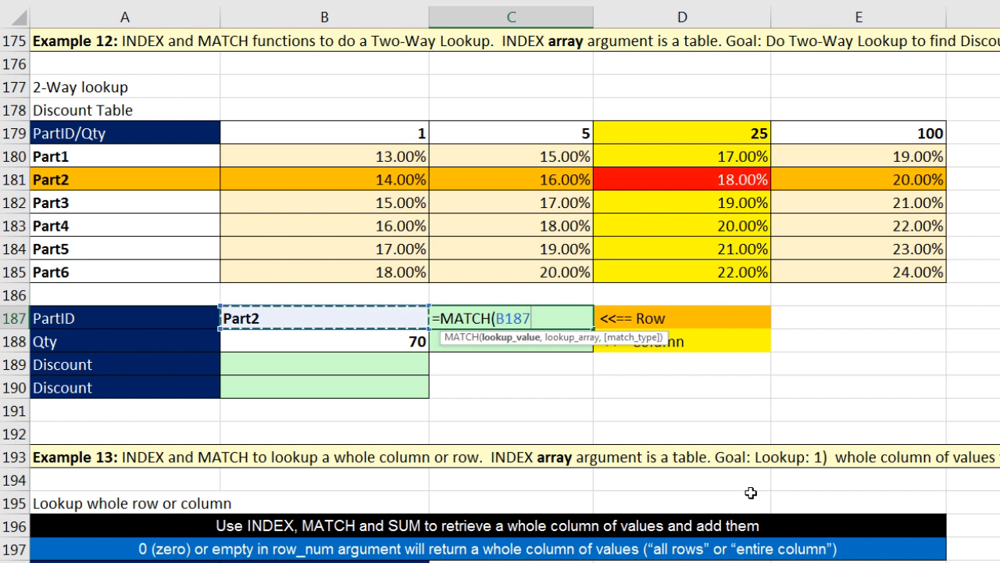
{"action": "type", "text": ","}
{"action": "left_click_drag", "start_coordinate": [174, 153], "coordinate": [173, 271]}
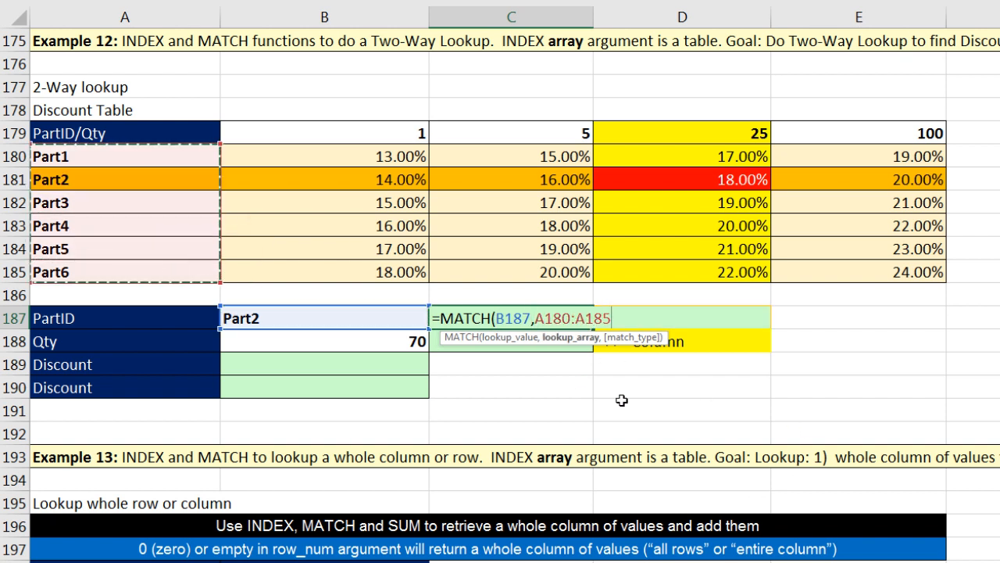
{"action": "type", "text": ",0)"}
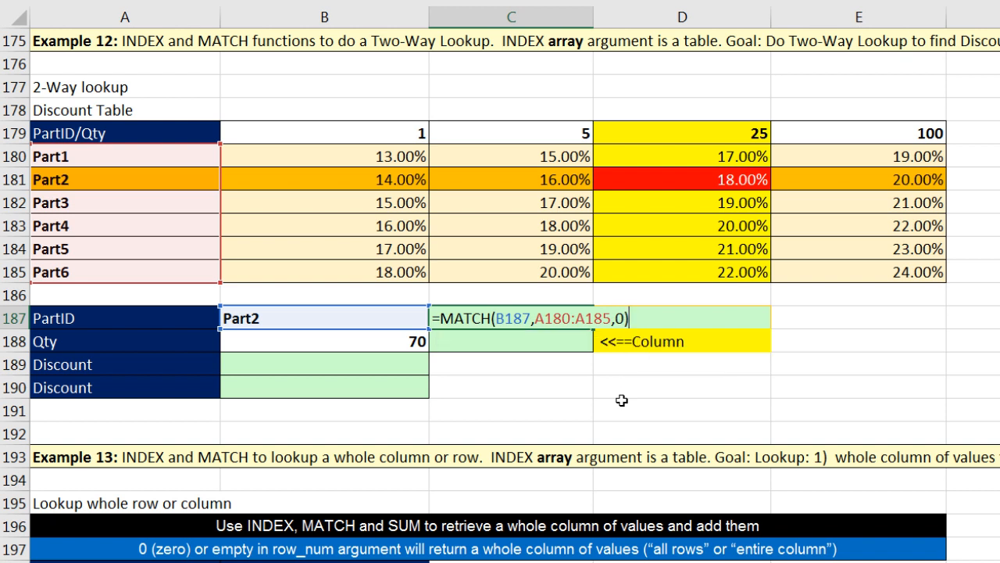
{"action": "key", "text": "Return"}
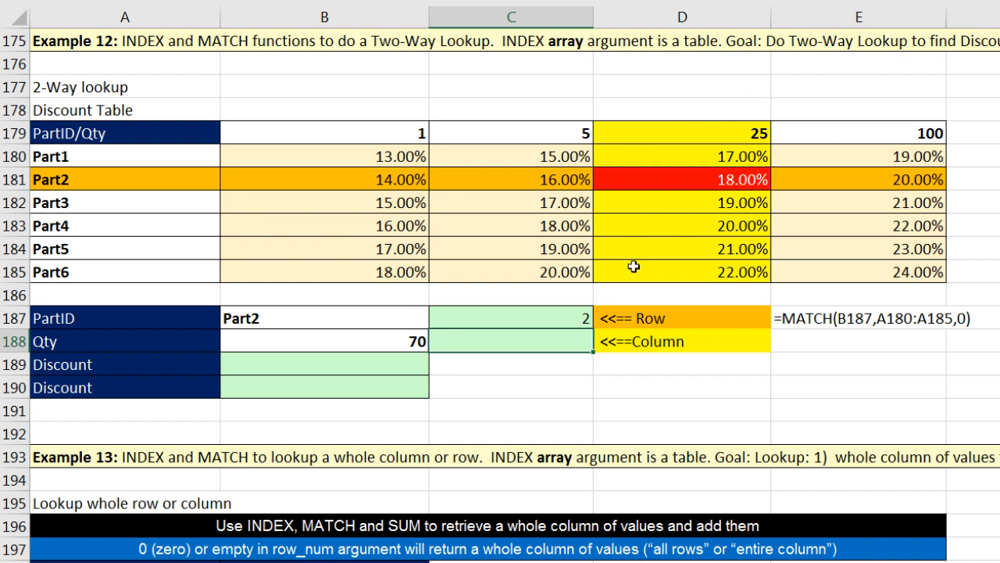
Enter =MATCH(B188,B179:E179) in C188 to find the column position of the Qty with an approximate match
{"action": "type", "text": "=ma"}
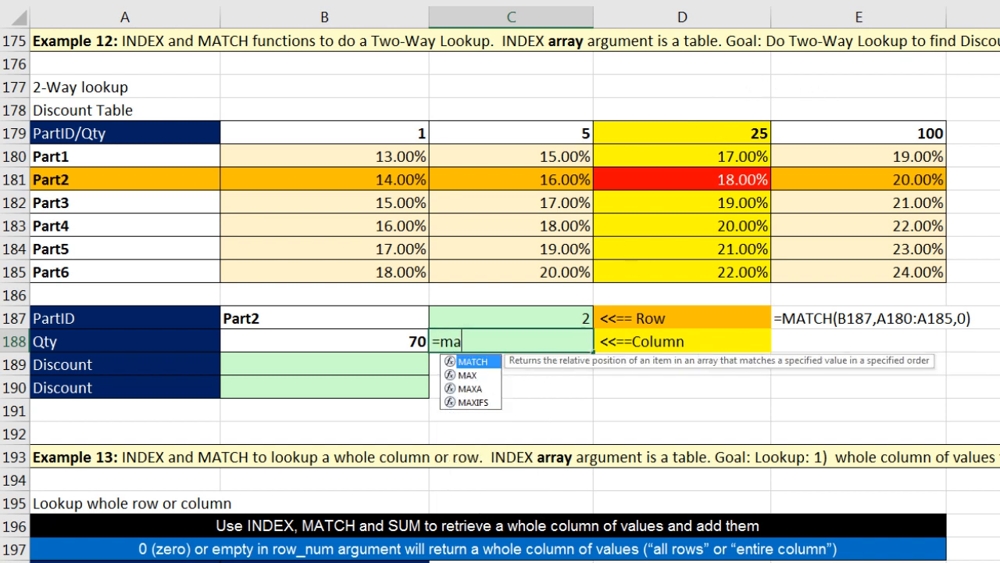
{"action": "key", "text": "Tab"}
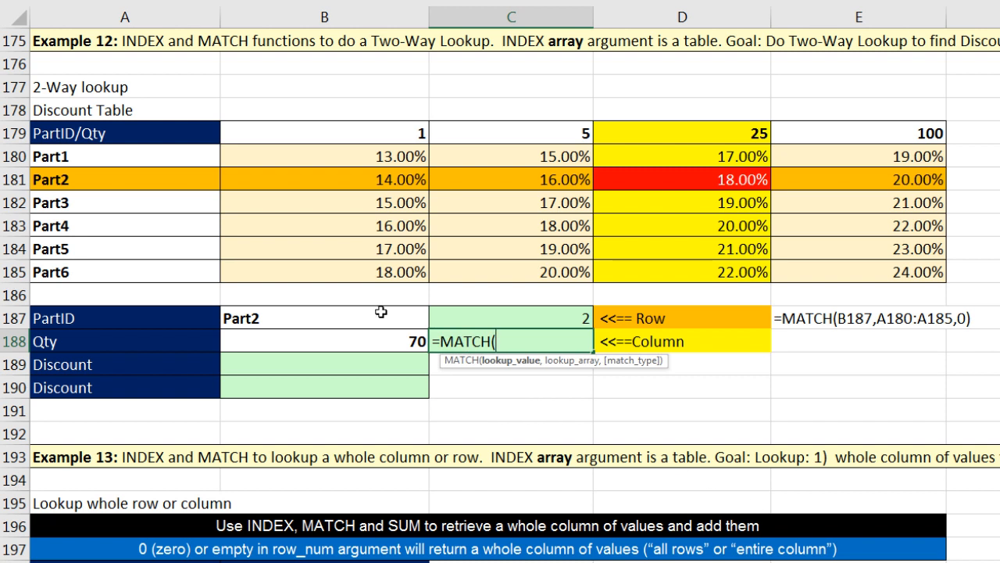
{"action": "left_click", "coordinate": [381, 343]}
{"action": "type", "text": ","}
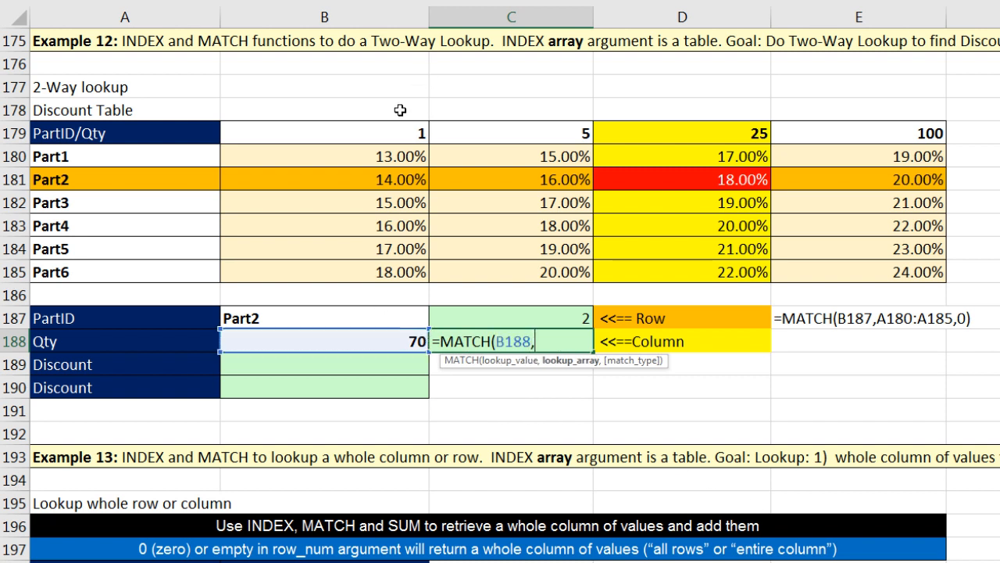
{"action": "left_click_drag", "start_coordinate": [364, 129], "coordinate": [820, 135]}
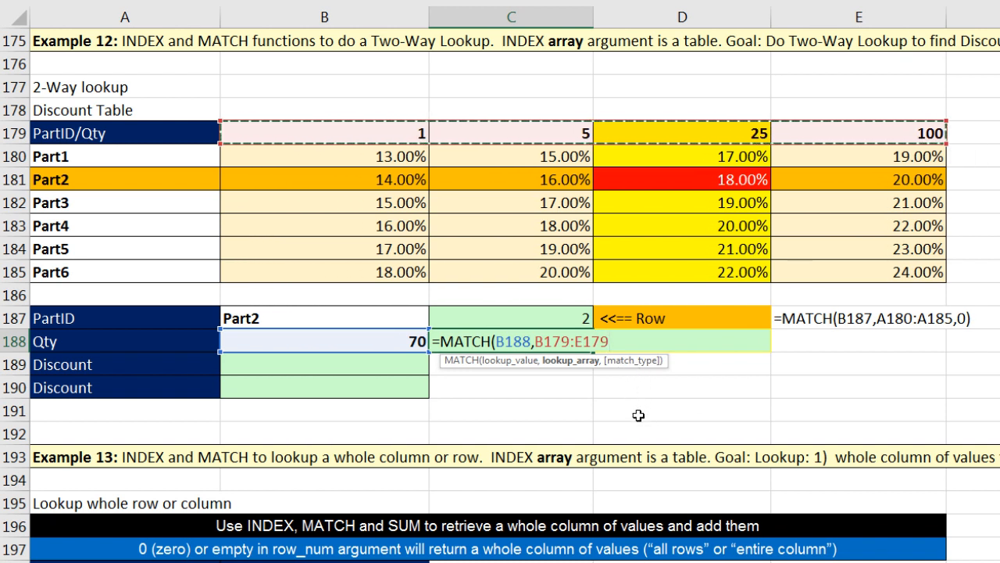
{"action": "type", "text": ")"}
{"action": "key", "text": "ctrl+Return"}
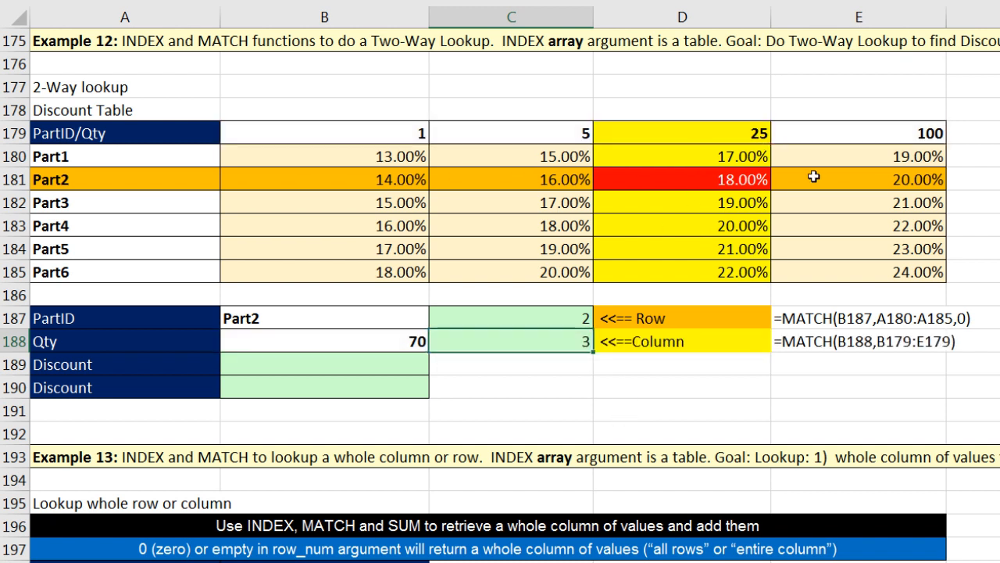
Enter =INDEX(B180:E185,C187,C188) in Discount cell B189 for the two-way lookup
{"action": "left_click", "coordinate": [394, 364]}
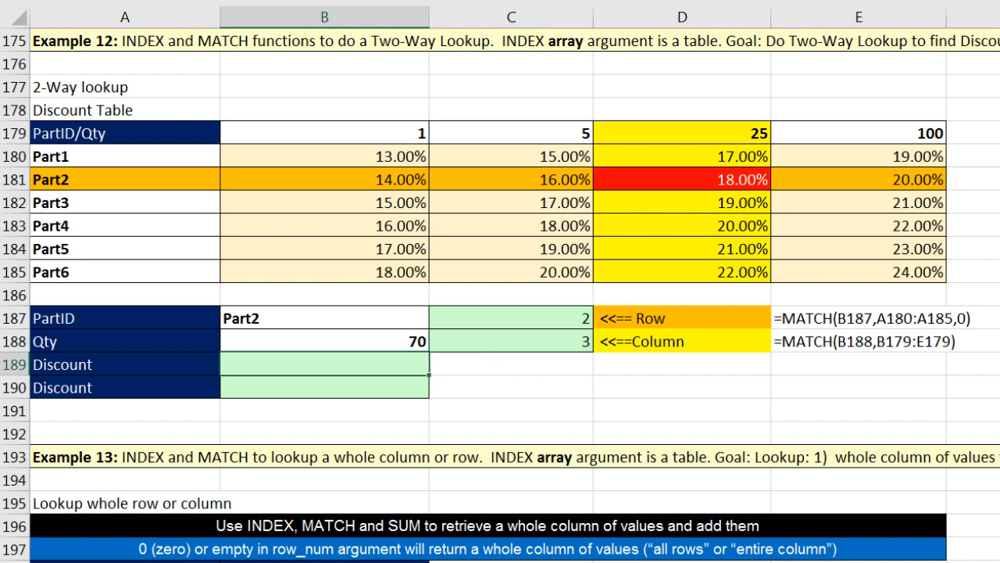
{"action": "type", "text": "=in"}
{"action": "key", "text": "Tab"}
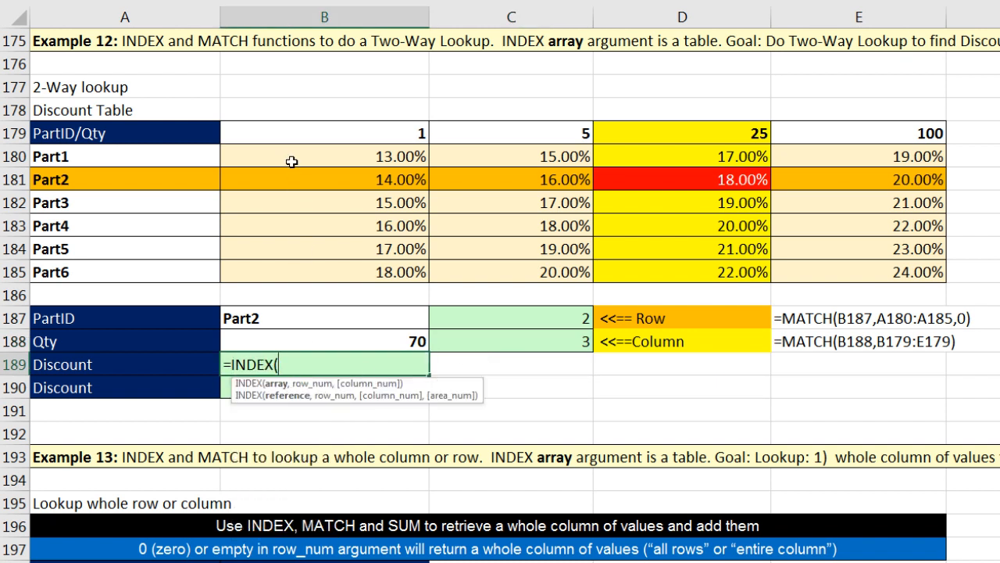
{"action": "left_click_drag", "start_coordinate": [287, 155], "coordinate": [852, 272]}
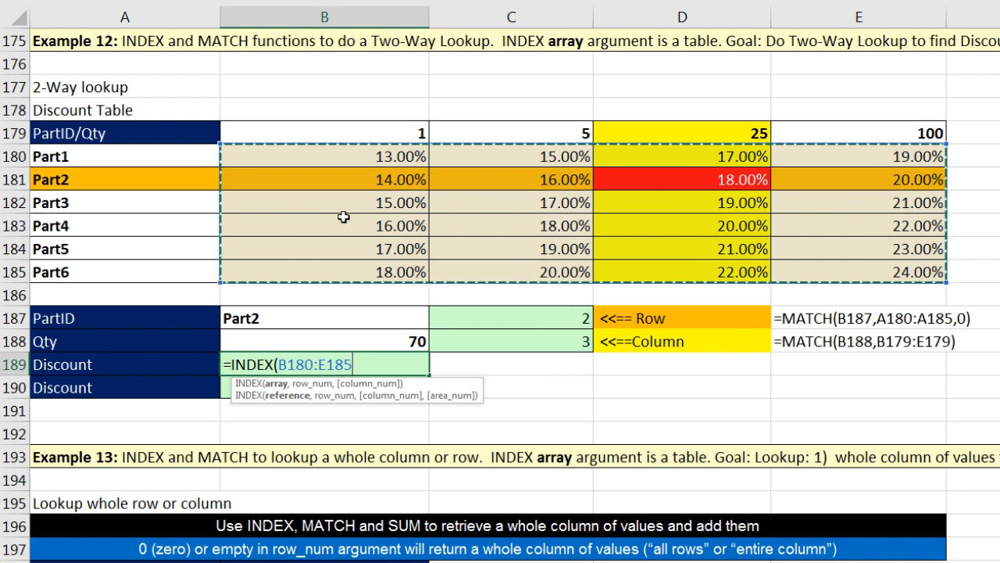
{"action": "type", "text": ","}
{"action": "left_click", "coordinate": [543, 318]}
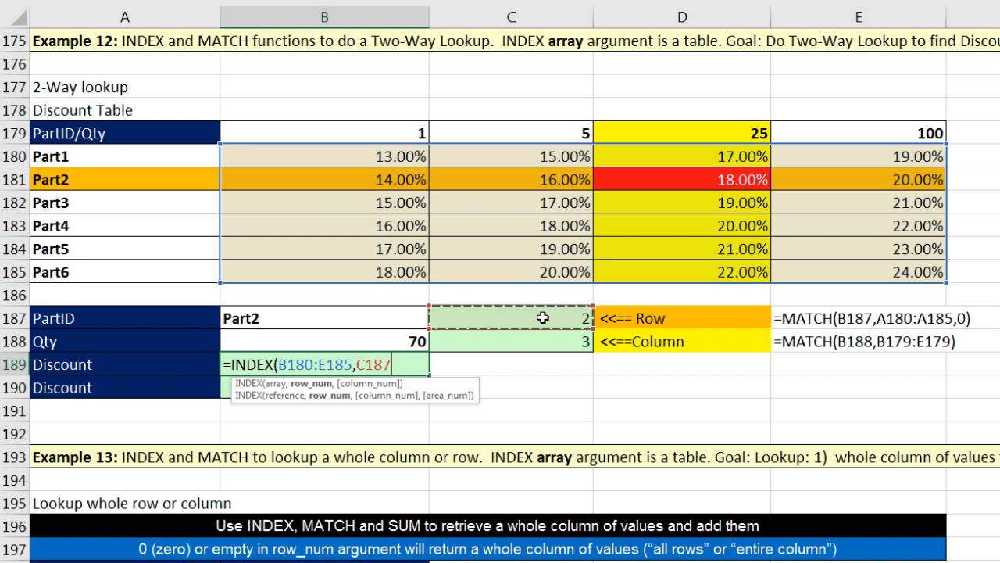
{"action": "type", "text": ","}
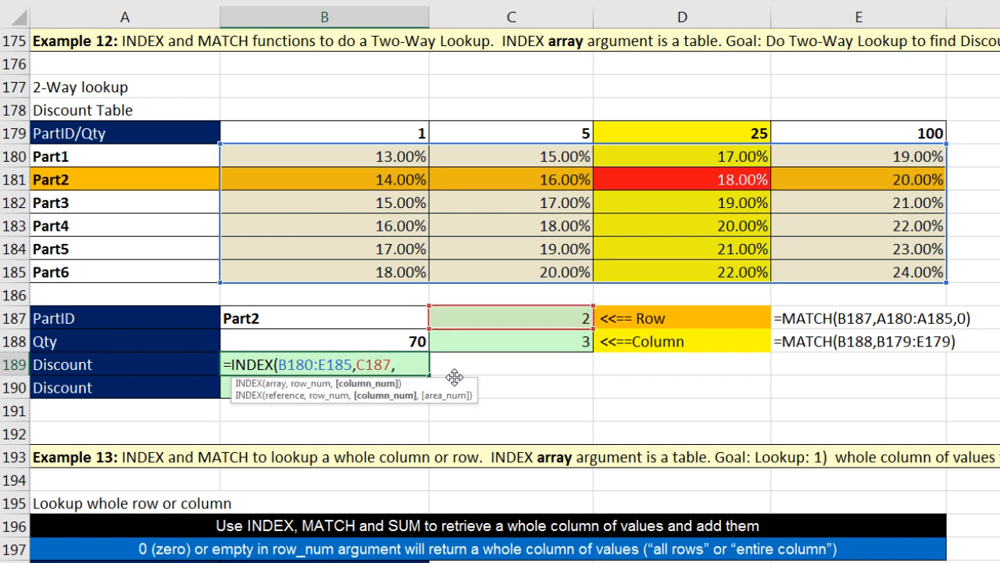
{"action": "left_click", "coordinate": [540, 341]}
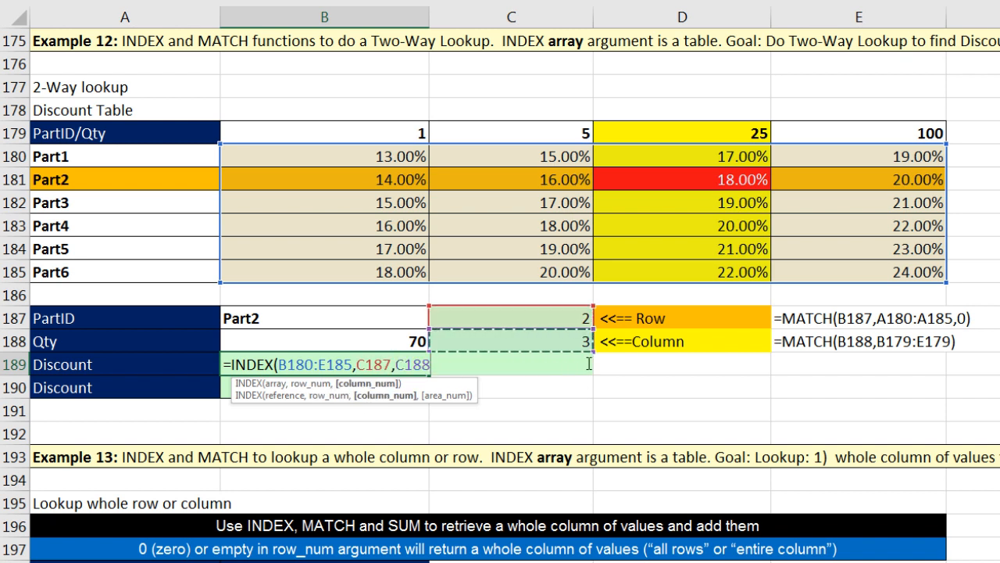
{"action": "type", "text": ")"}
{"action": "key", "text": "Return"}
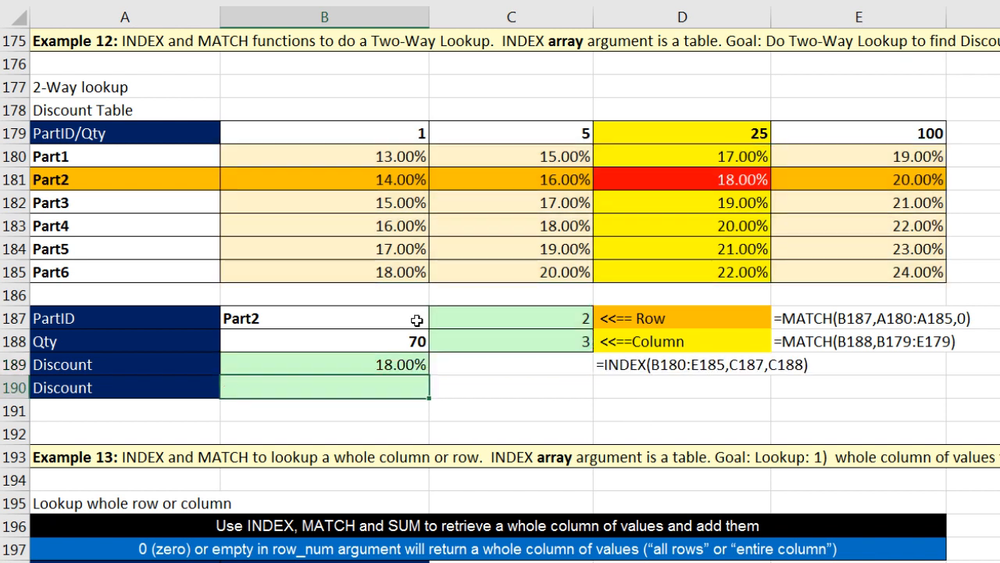
Choose Part5 as the PartID in B187
{"action": "left_click", "coordinate": [367, 315]}
{"action": "left_click", "coordinate": [435, 321]}
{"action": "key", "text": "Escape"}
{"action": "left_click", "coordinate": [336, 410]}
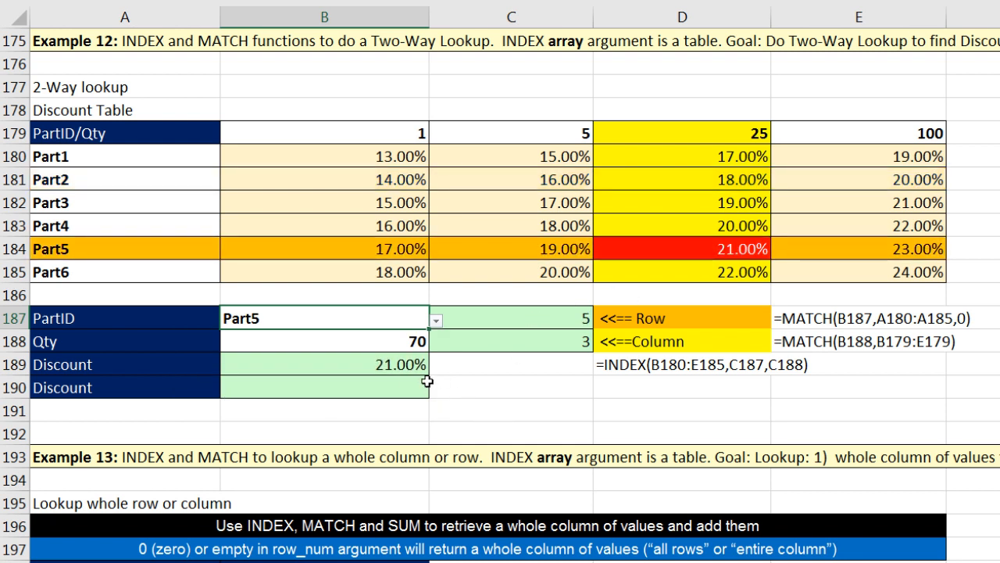
Copy the formula text =INDEX(B180:E185,C187,C188) from B189 into Discount cell B190 with its references unchanged
{"action": "double_click", "coordinate": [367, 364]}
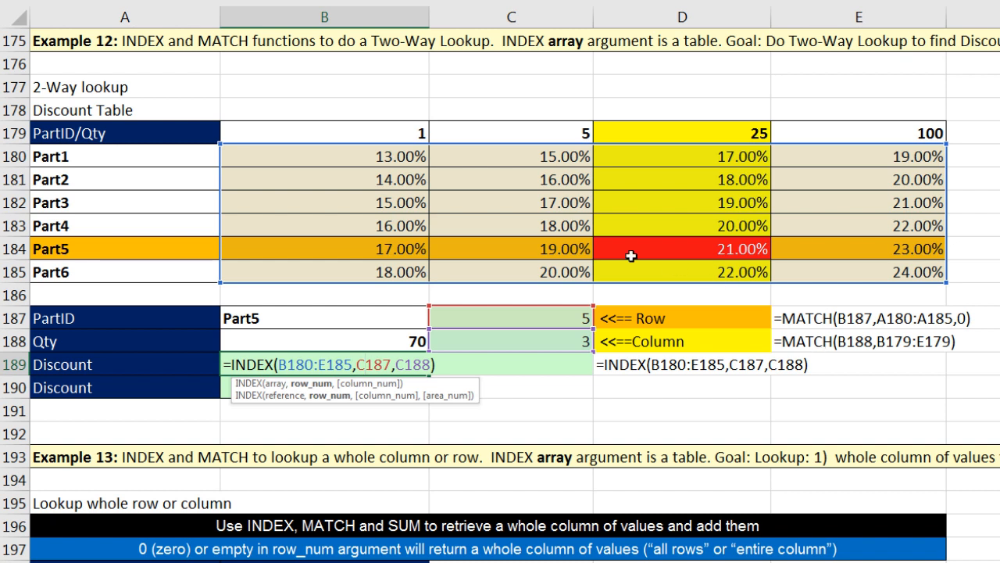
{"action": "left_click_drag", "start_coordinate": [444, 366], "coordinate": [224, 365]}
{"action": "key", "text": "ctrl+c"}
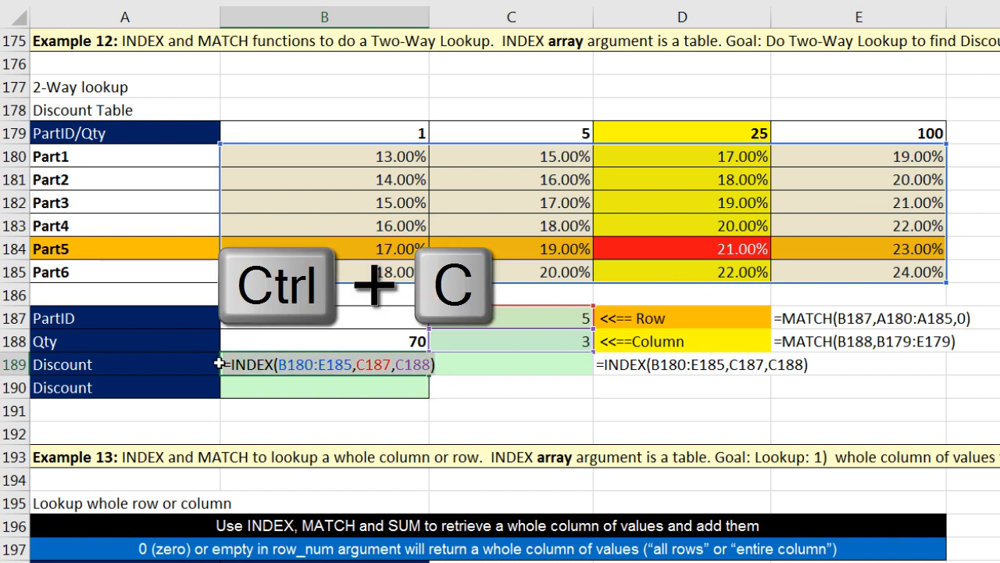
{"action": "key", "text": "Escape"}
{"action": "double_click", "coordinate": [388, 388]}
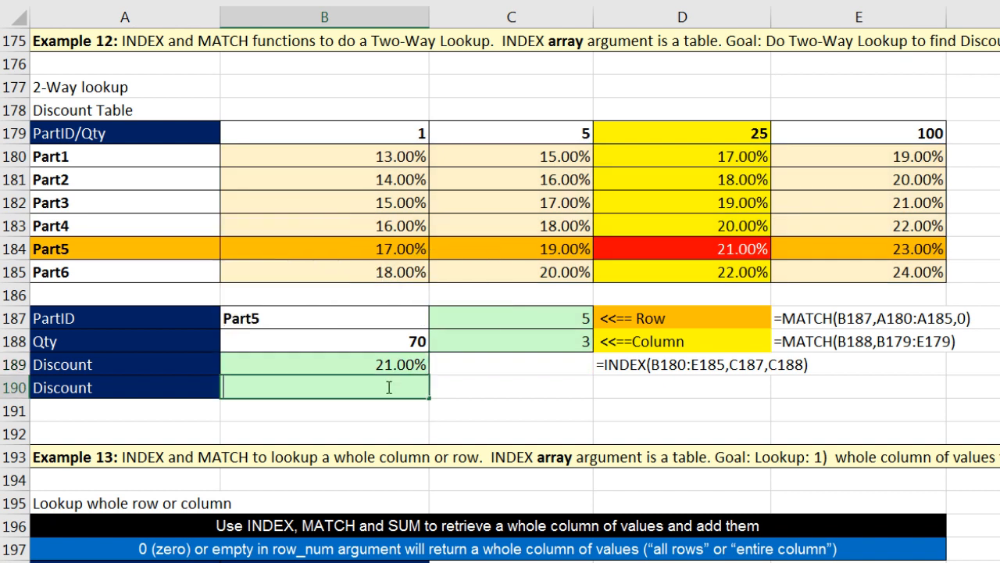
{"action": "key", "text": "ctrl+v"}
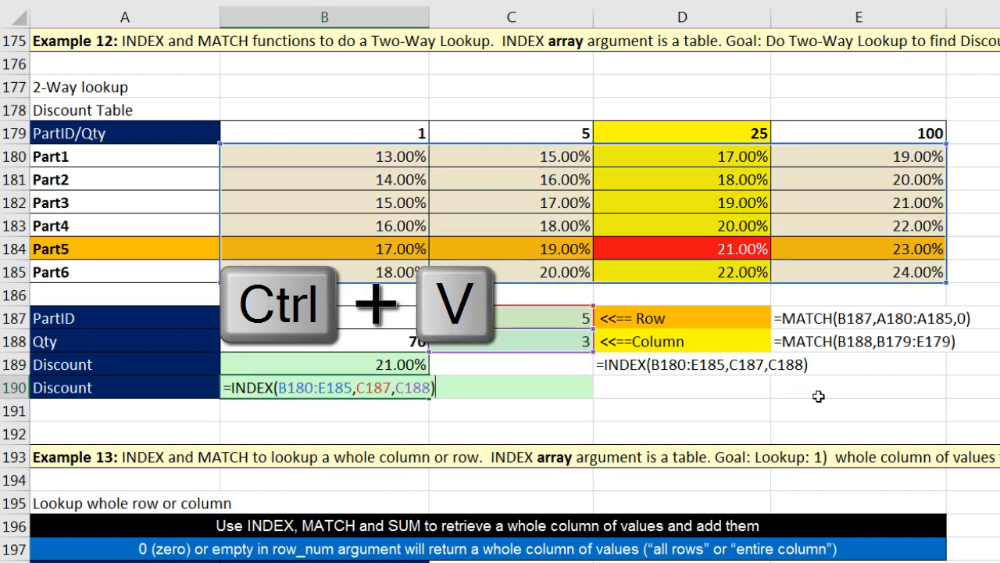
{"action": "left_click_drag", "start_coordinate": [363, 389], "coordinate": [393, 397]}
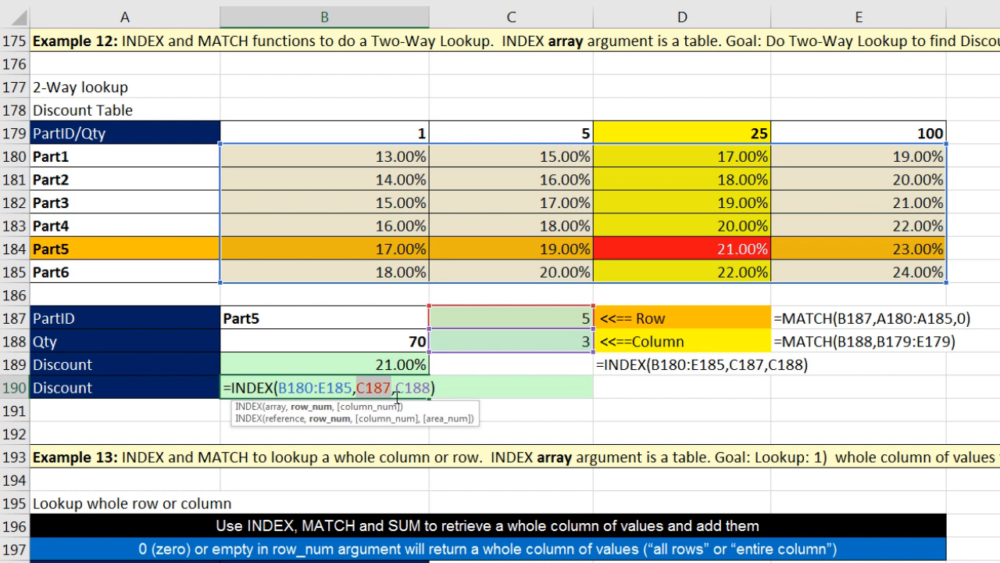
{"action": "key", "text": "Return"}
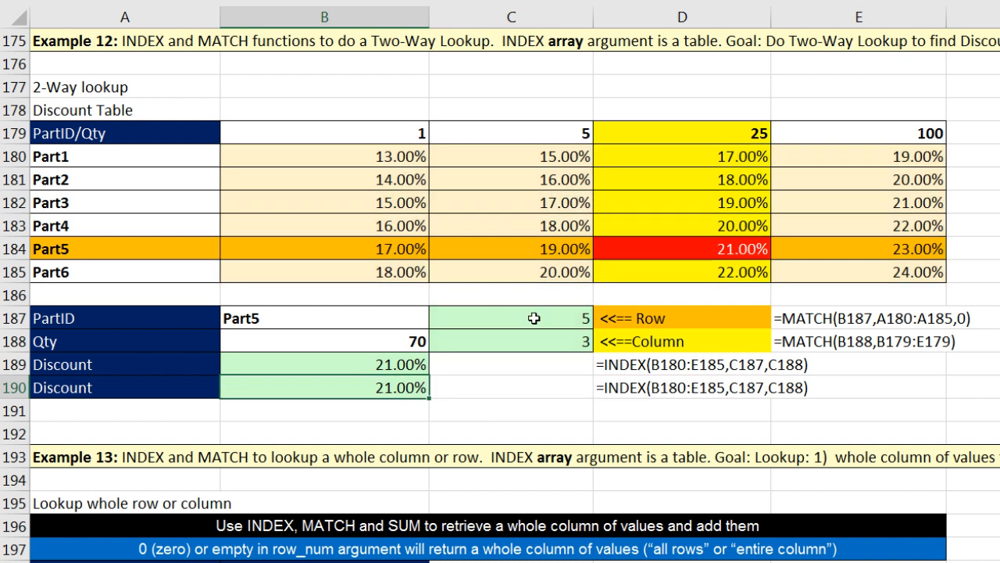
Replace the C187 reference in B190's INDEX formula with MATCH(B187,A180:A185,0) copied from C187
{"action": "double_click", "coordinate": [535, 318]}
{"action": "left_click_drag", "start_coordinate": [440, 320], "coordinate": [665, 322]}
{"action": "key", "text": "ctrl+c"}
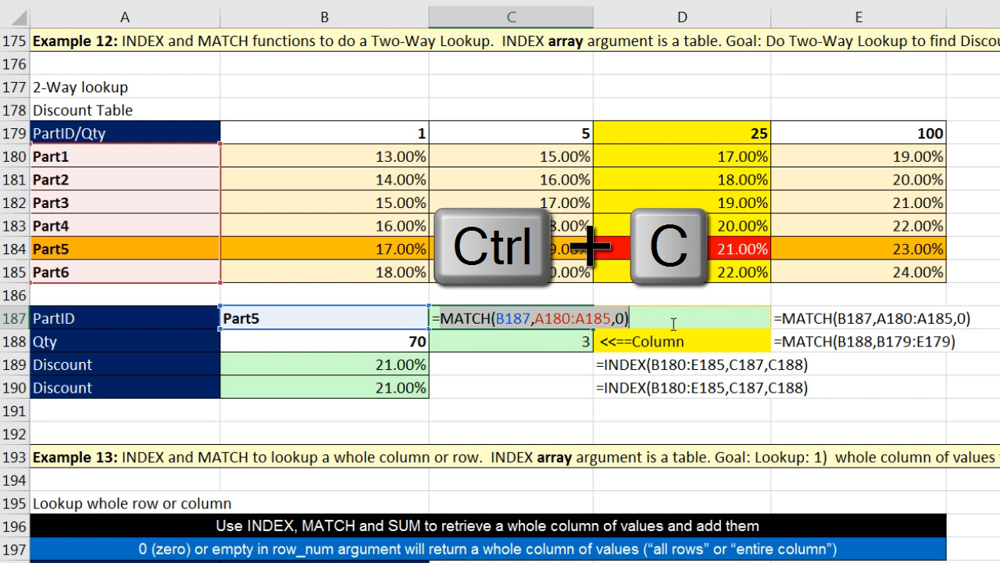
{"action": "key", "text": "Escape"}
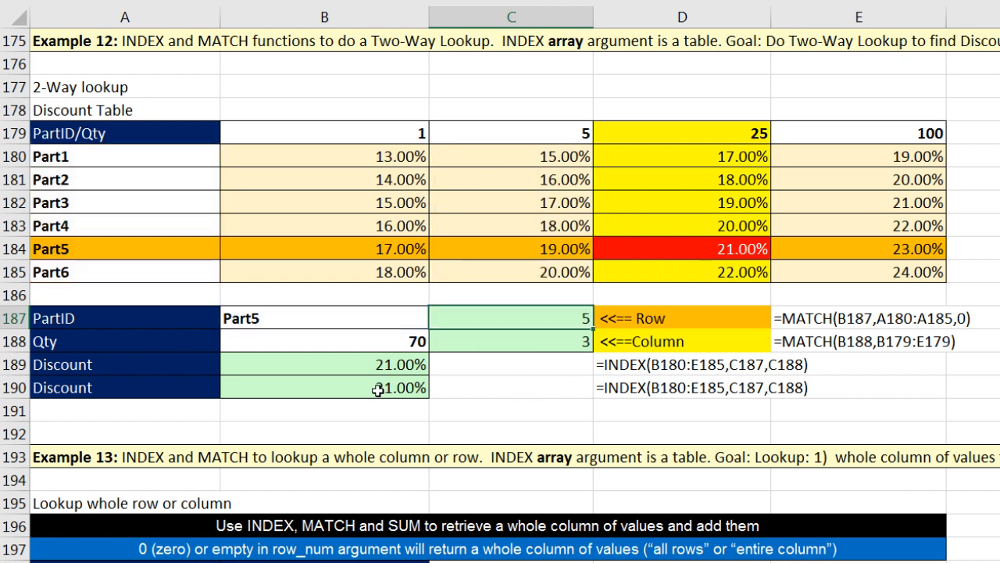
{"action": "left_click", "coordinate": [378, 391]}
{"action": "key", "text": "F2"}
{"action": "left_click", "coordinate": [374, 391]}
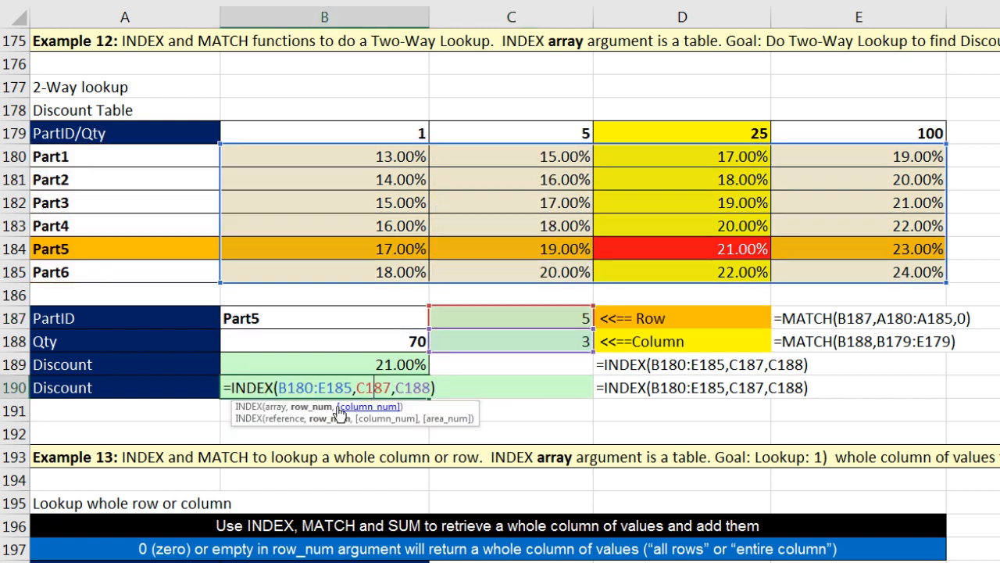
{"action": "double_click", "coordinate": [373, 391]}
{"action": "key", "text": "ctrl+v"}
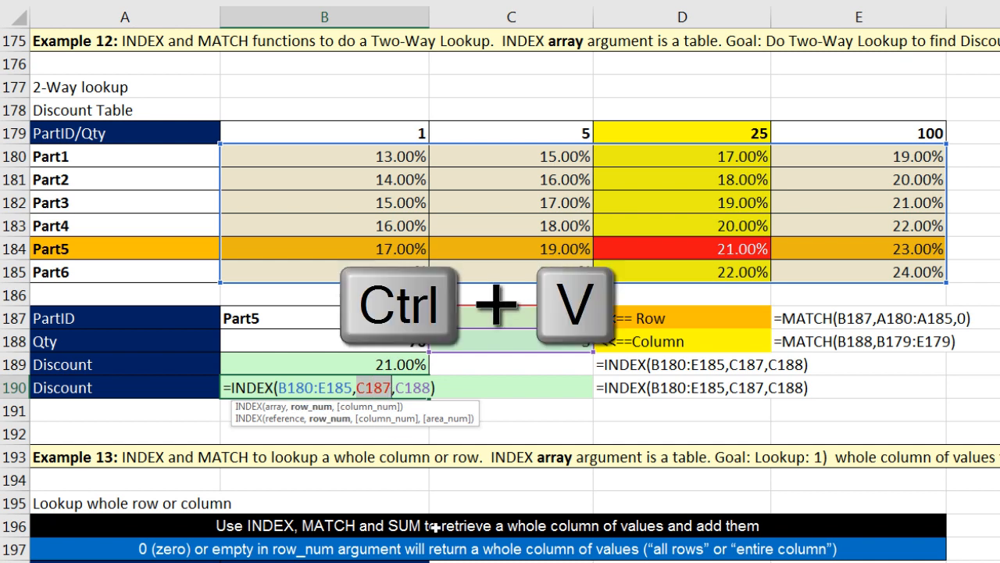
{"action": "key", "text": "ctrl+v"}
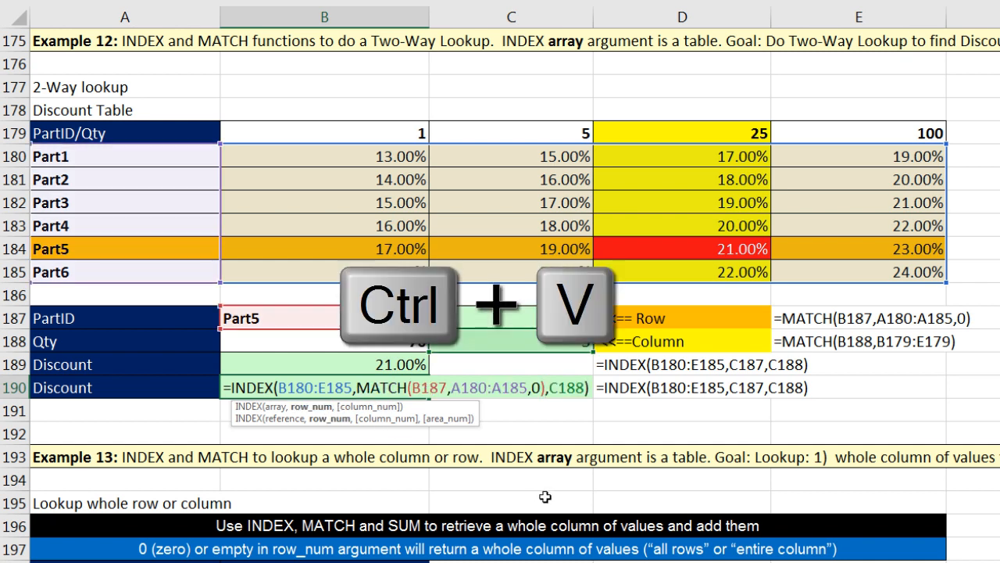
{"action": "key", "text": "Return"}
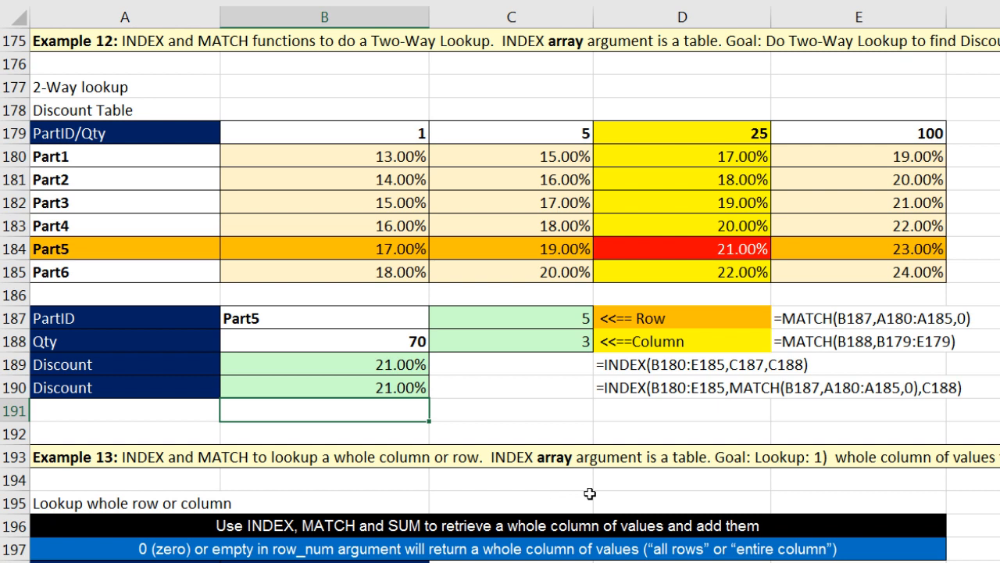
Copy the MATCH(B188,B179:E179) text from the Column helper formula in C188, leaving that cell intact
{"action": "left_click", "coordinate": [543, 344]}
{"action": "key", "text": "F2"}
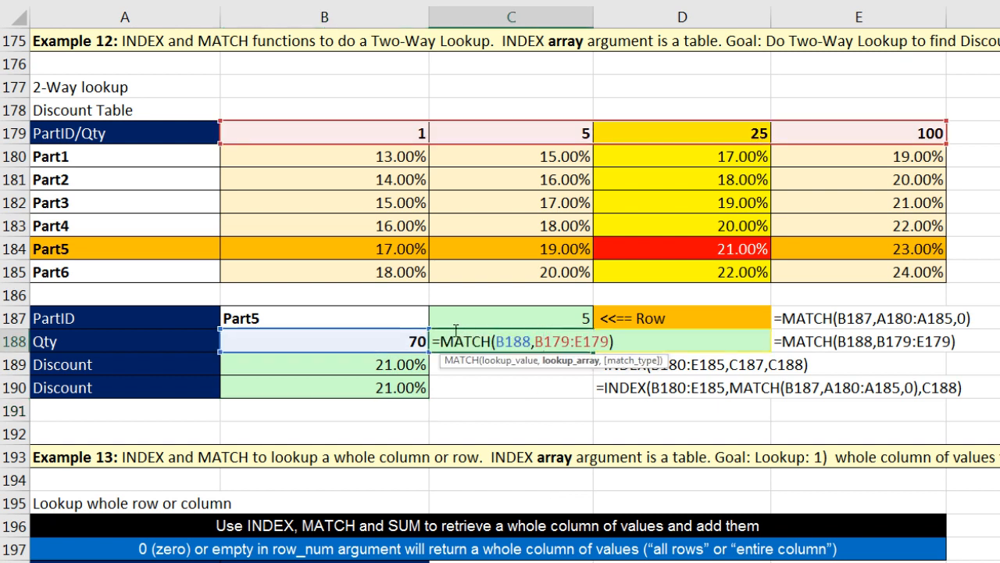
{"action": "left_click_drag", "start_coordinate": [442, 338], "coordinate": [660, 341]}
{"action": "key", "text": "ctrl+c"}
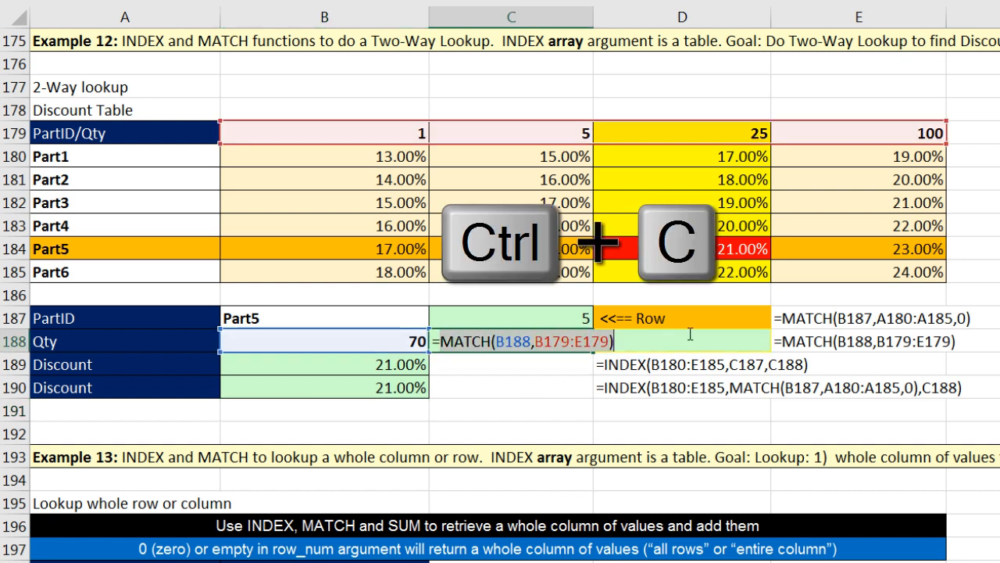
{"action": "key", "text": "Escape"}
Replace the C188 reference in B190's INDEX formula with the copied MATCH(B188,B179:E179) and review its array, row_num and column_num arguments
{"action": "left_click", "coordinate": [397, 387]}
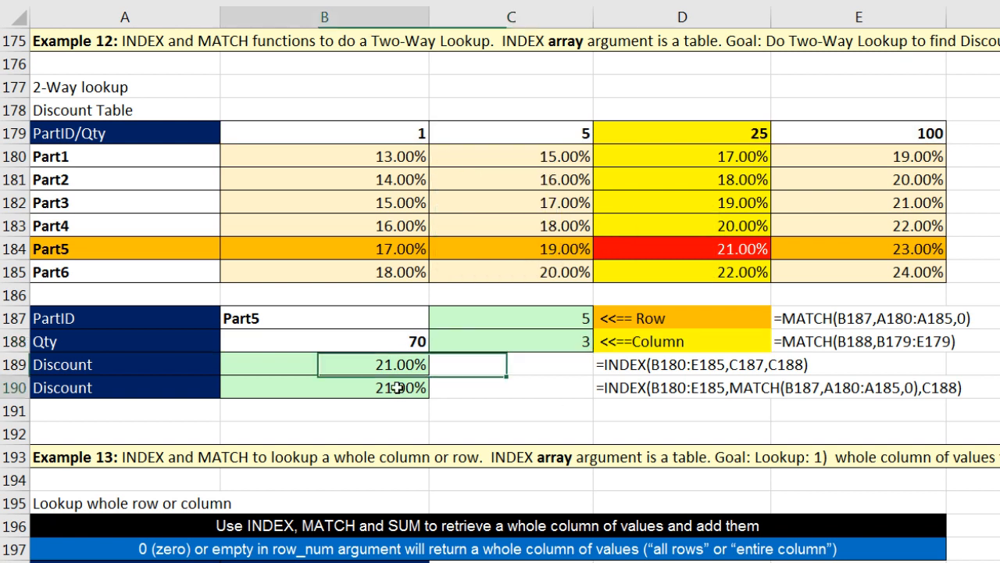
{"action": "key", "text": "F2"}
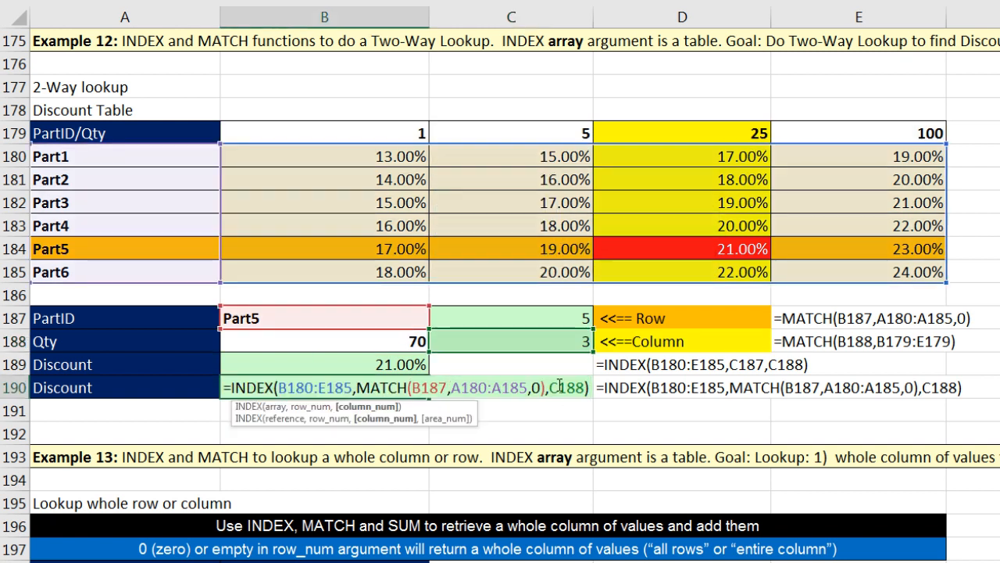
{"action": "double_click", "coordinate": [560, 387]}
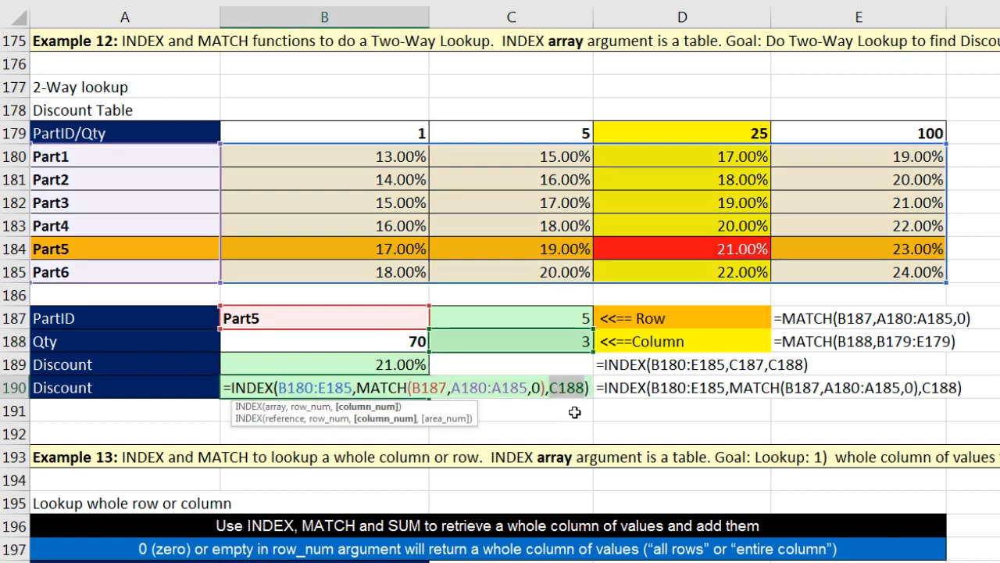
{"action": "key", "text": "ctrl+v"}
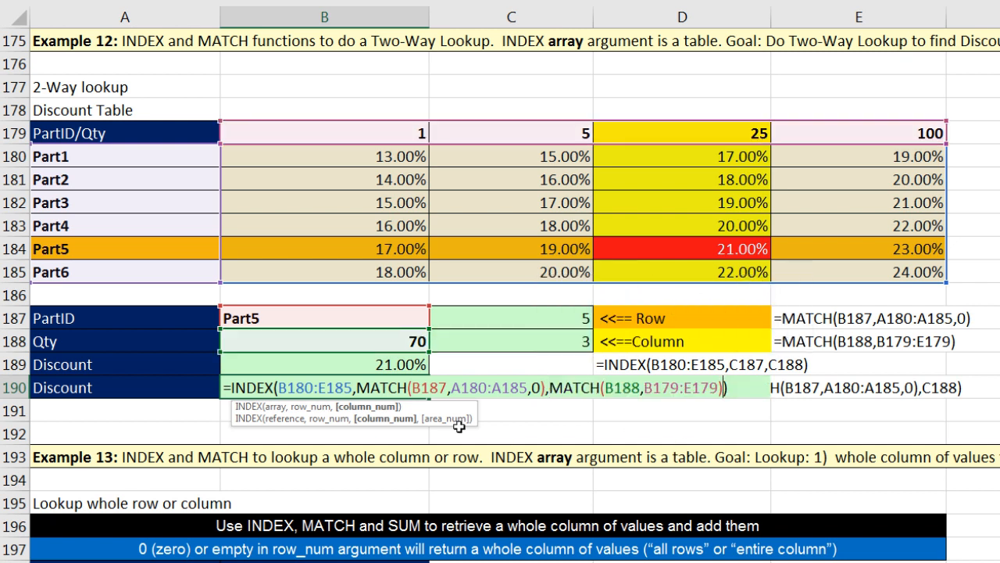
{"action": "left_click", "coordinate": [270, 408]}
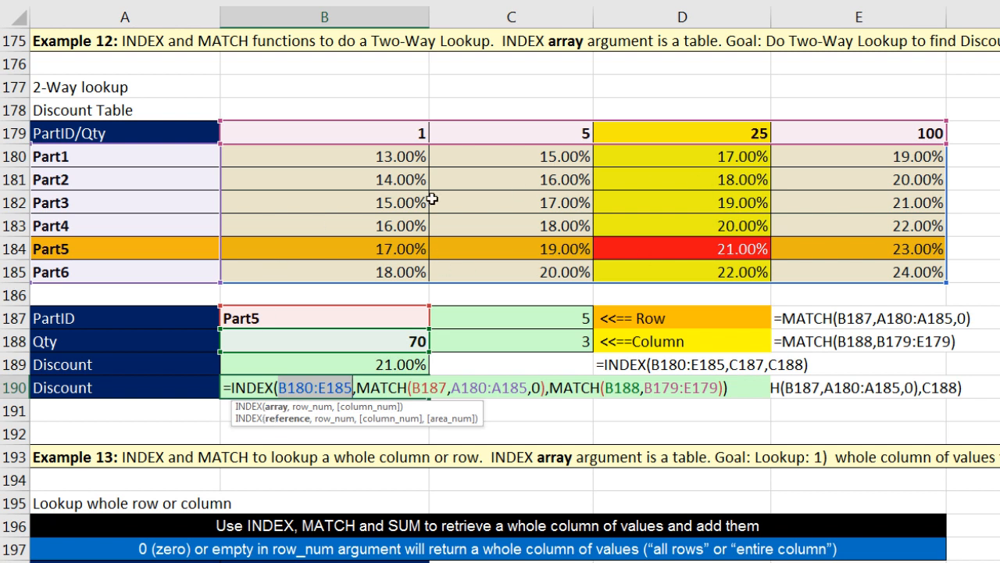
{"action": "left_click", "coordinate": [316, 407]}
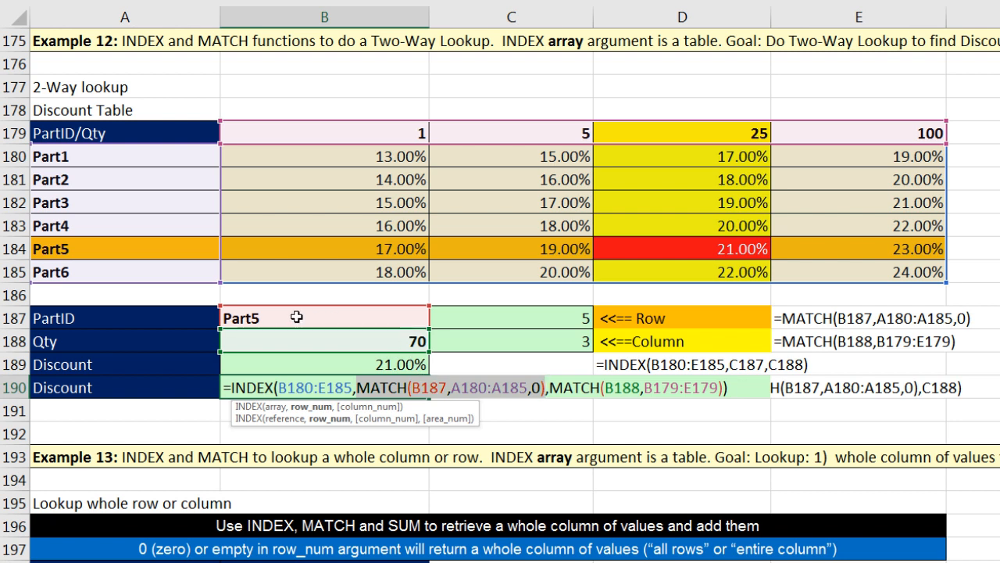
{"action": "left_click", "coordinate": [367, 407]}
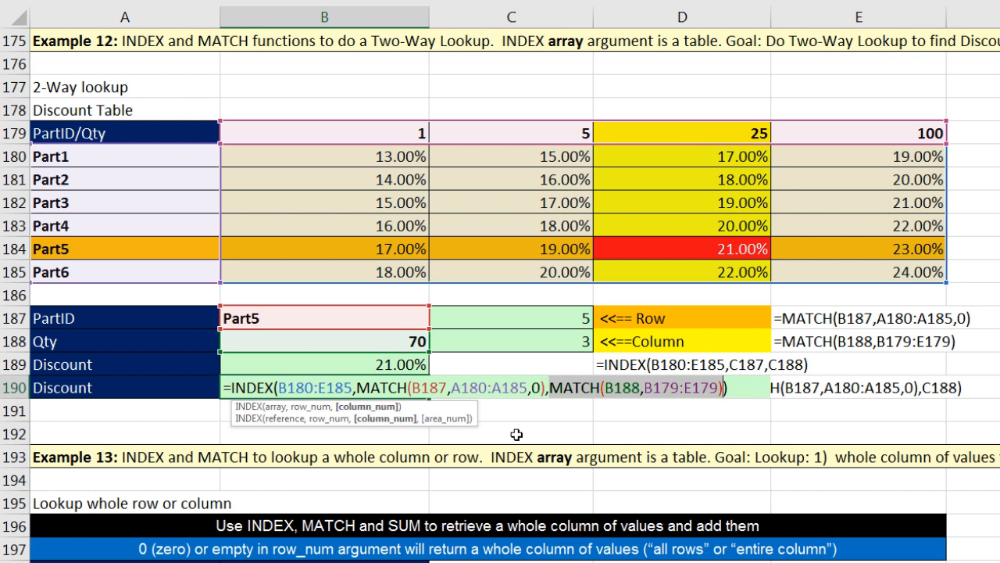
{"action": "key", "text": "Return"}
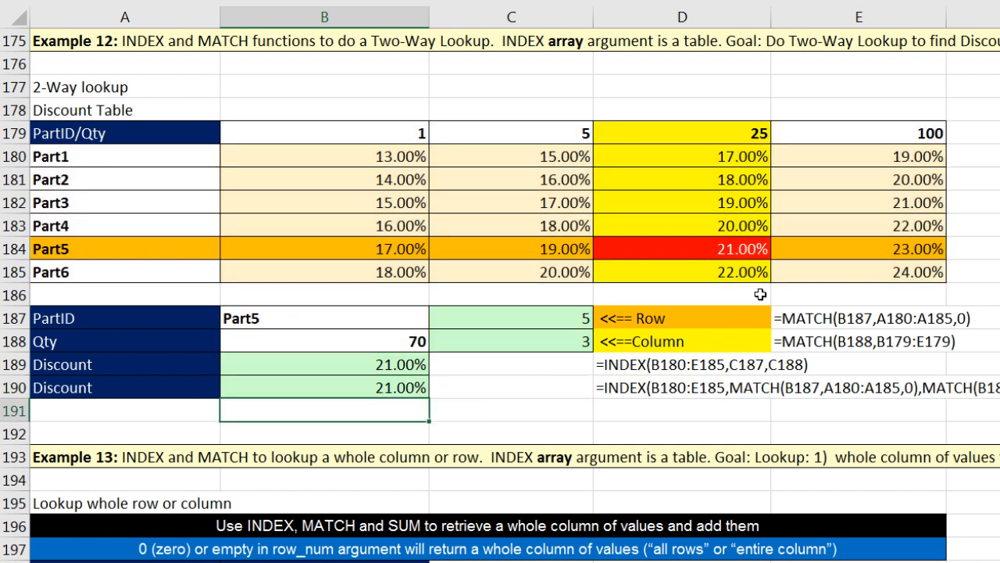
Set the Qty in B188 to 18 and compare the Discount formulas in B189 and B190
{"action": "left_click", "coordinate": [342, 345]}
{"action": "type", "text": "18"}
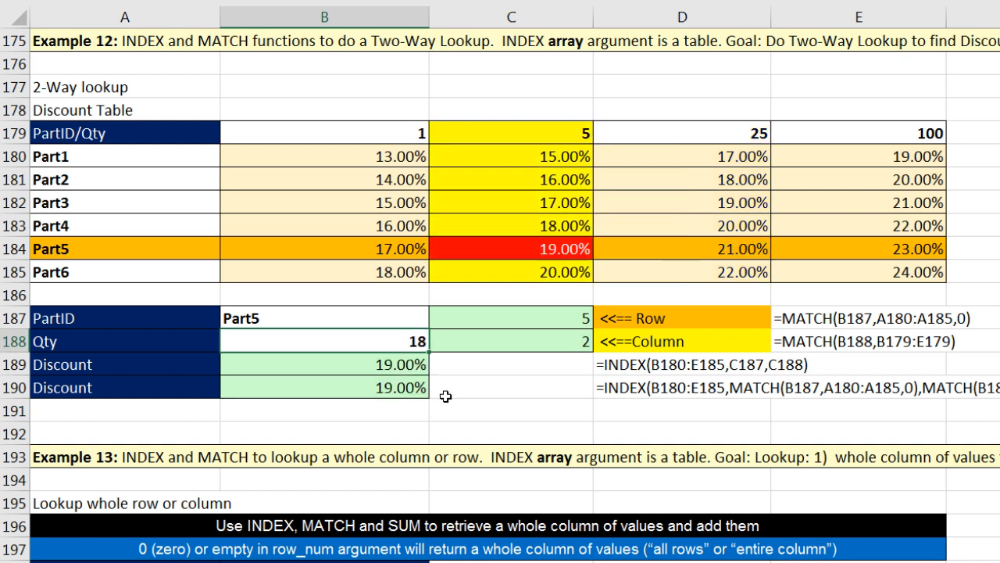
{"action": "double_click", "coordinate": [422, 365]}
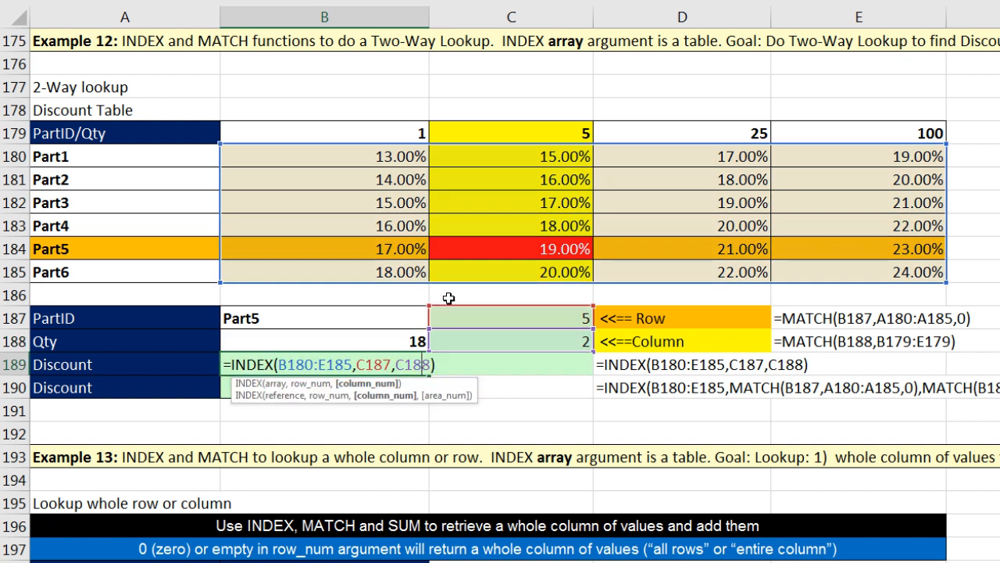
{"action": "key", "text": "Escape"}
{"action": "double_click", "coordinate": [420, 389]}
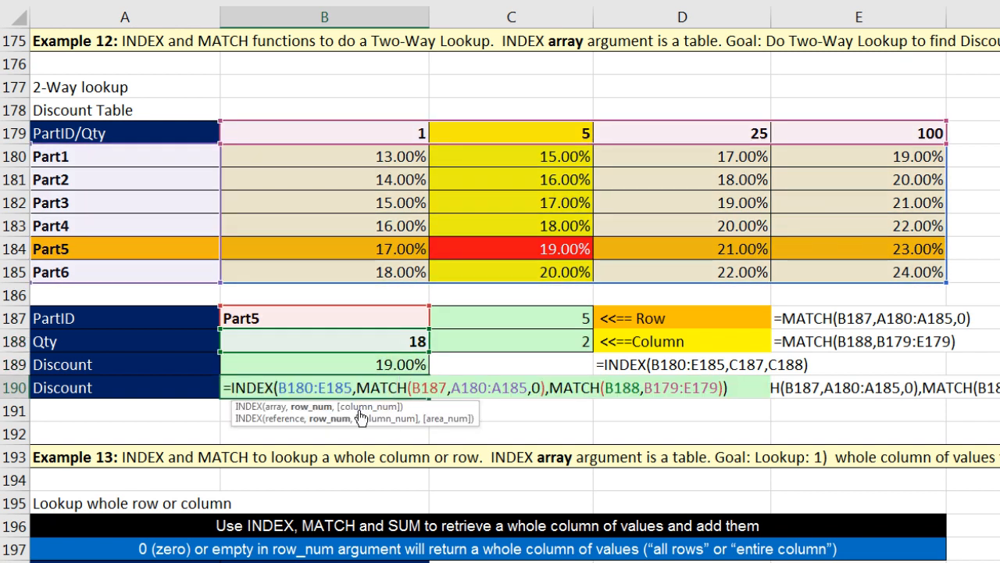
{"action": "key", "text": "Escape"}
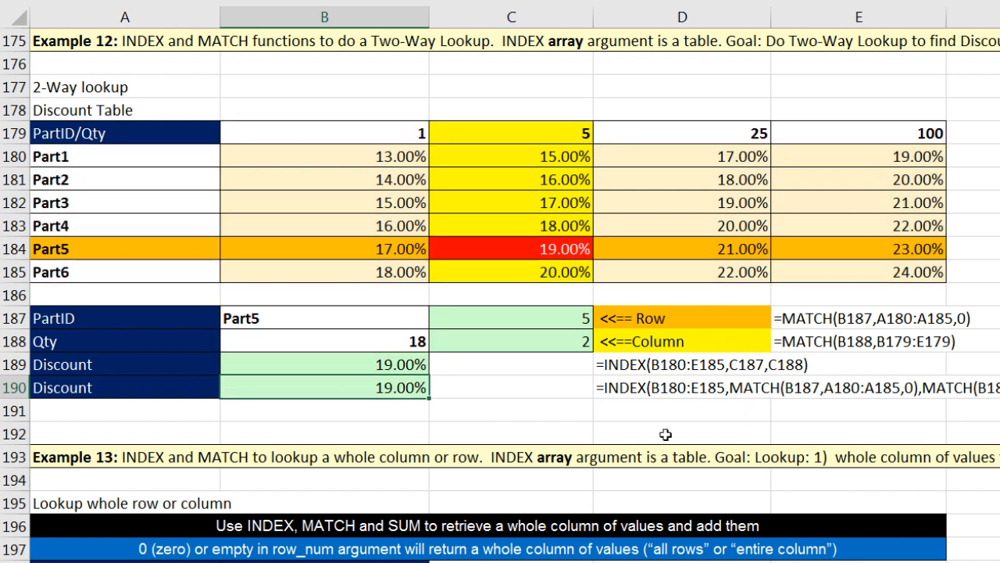
{"action": "double_click", "coordinate": [410, 389]}
{"action": "key", "text": "Escape"}
In Example 13, choose Feb as the Month to add in A199
{"action": "scroll", "coordinate": [430, 425], "scroll_direction": "down", "scroll_amount": 6}
{"action": "left_click_drag", "start_coordinate": [263, 219], "coordinate": [275, 269]}
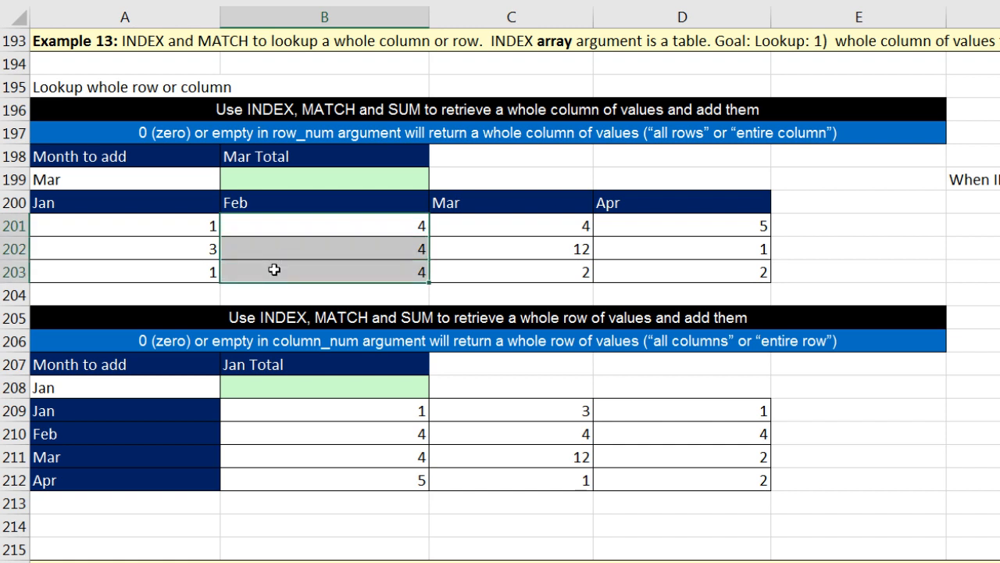
{"action": "left_click", "coordinate": [196, 179]}
{"action": "left_click", "coordinate": [227, 181]}
{"action": "left_click", "coordinate": [86, 198]}
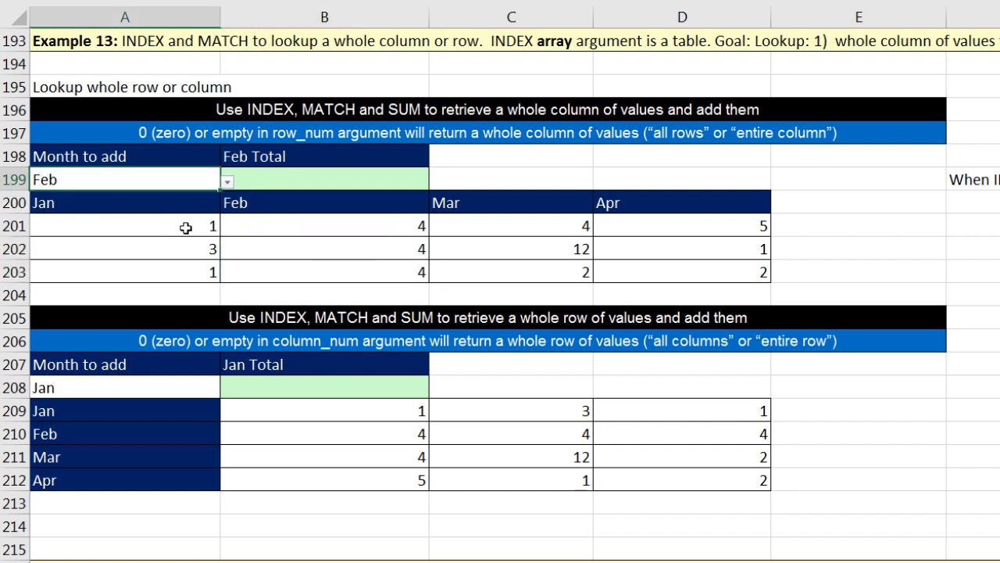
{"action": "left_click_drag", "start_coordinate": [184, 226], "coordinate": [187, 272]}
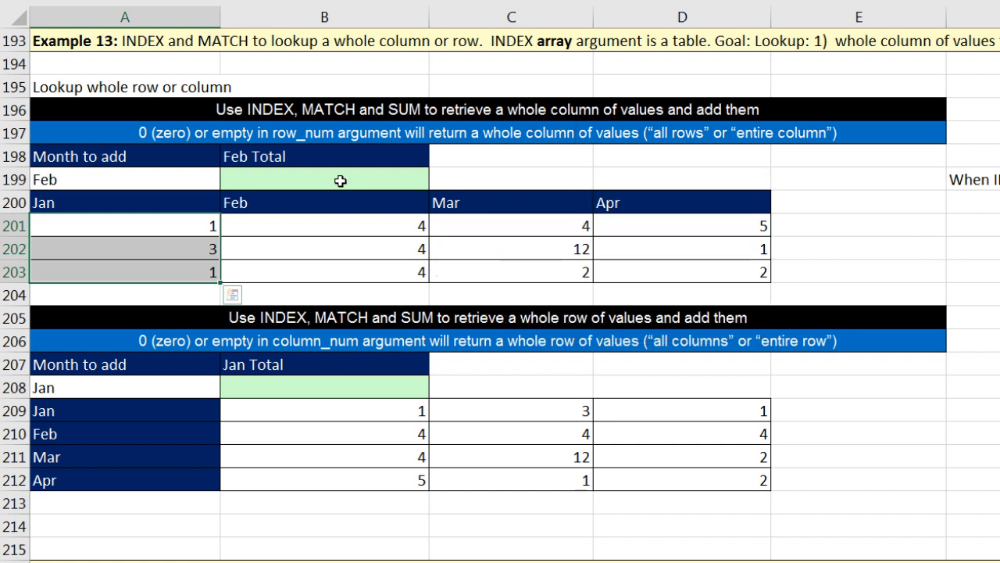
Choose Mar as the Month to add in A199
{"action": "left_click", "coordinate": [208, 172]}
{"action": "left_click", "coordinate": [227, 181]}
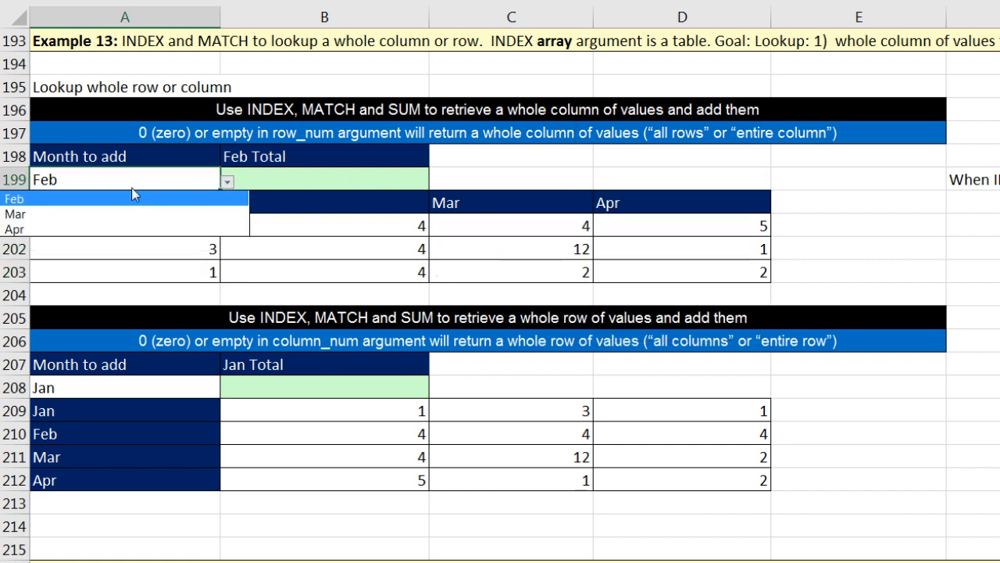
{"action": "left_click", "coordinate": [39, 215]}
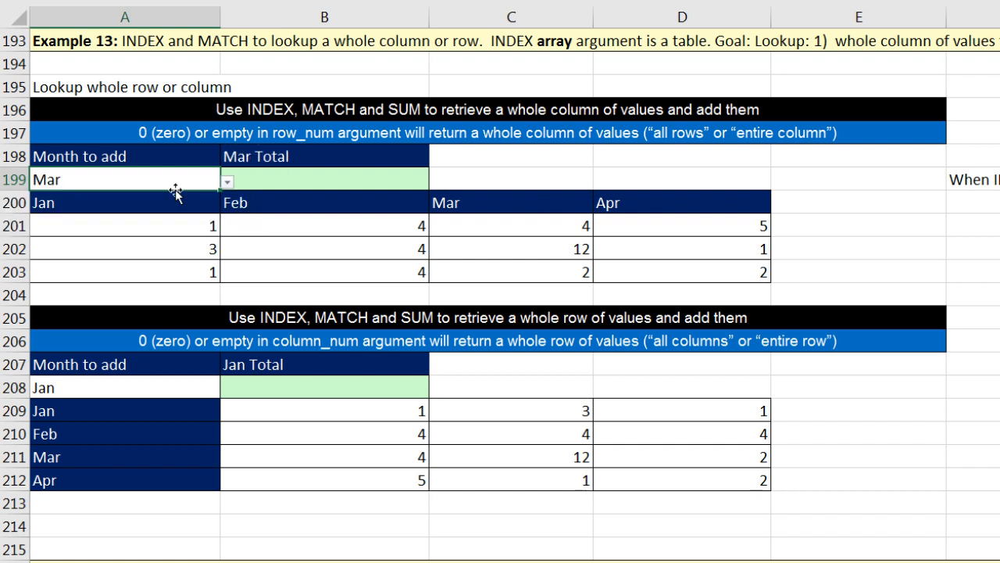
Begin an INDEX formula in B199 with array A201:D203 and row_num 0 for all rows
{"action": "left_click", "coordinate": [258, 178]}
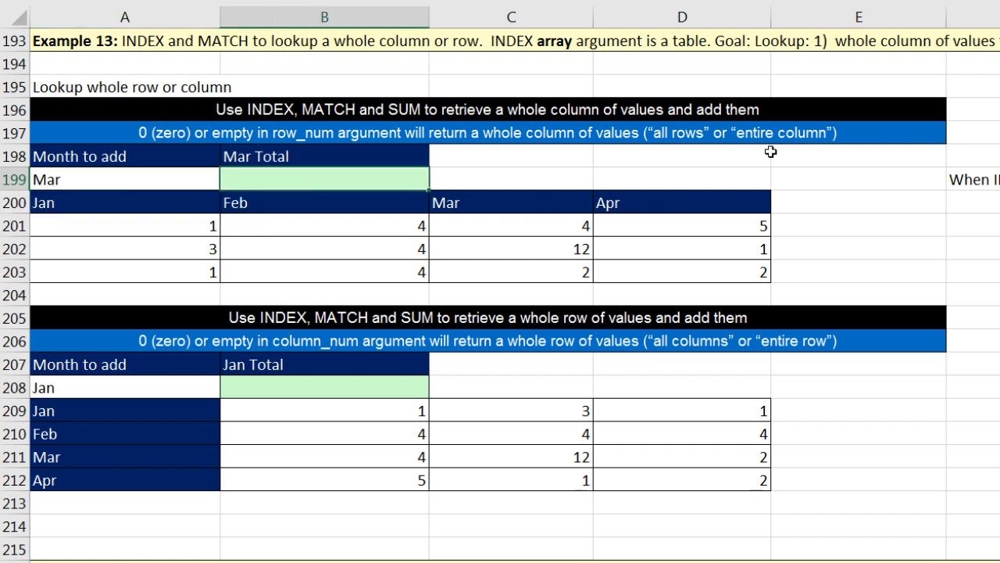
{"action": "type", "text": "="}
{"action": "type", "text": "n"}
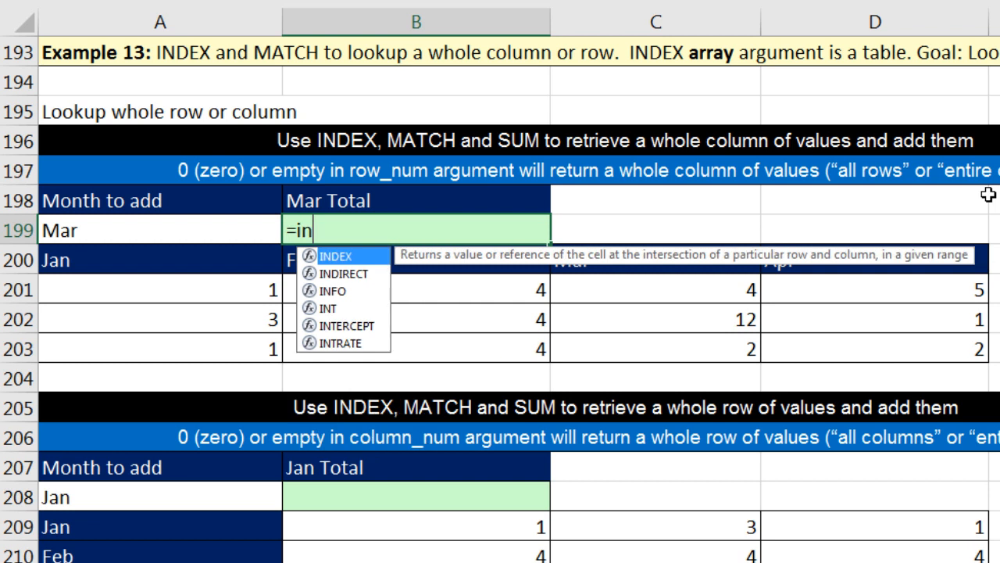
{"action": "key", "text": "Tab"}
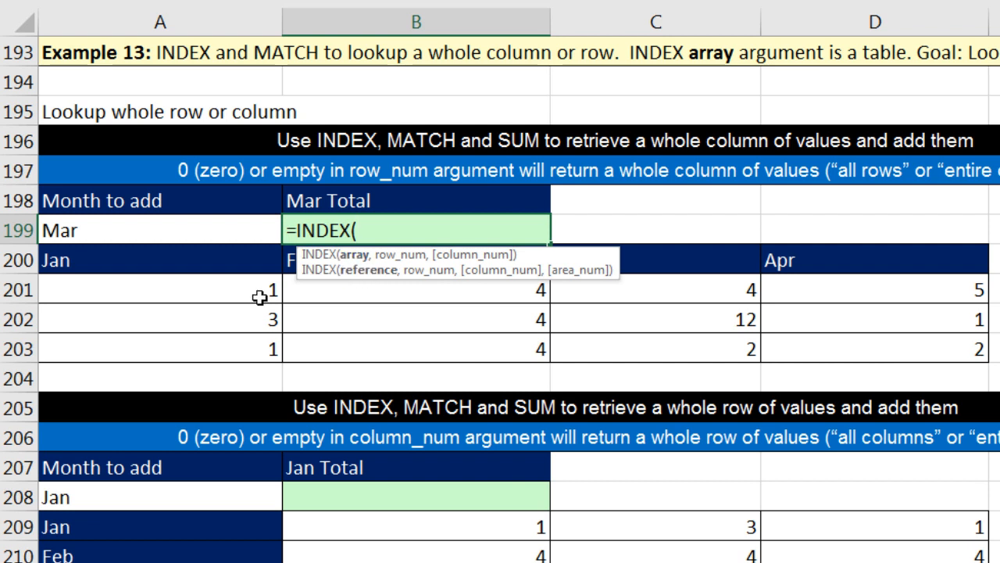
{"action": "left_click_drag", "start_coordinate": [215, 294], "coordinate": [896, 354]}
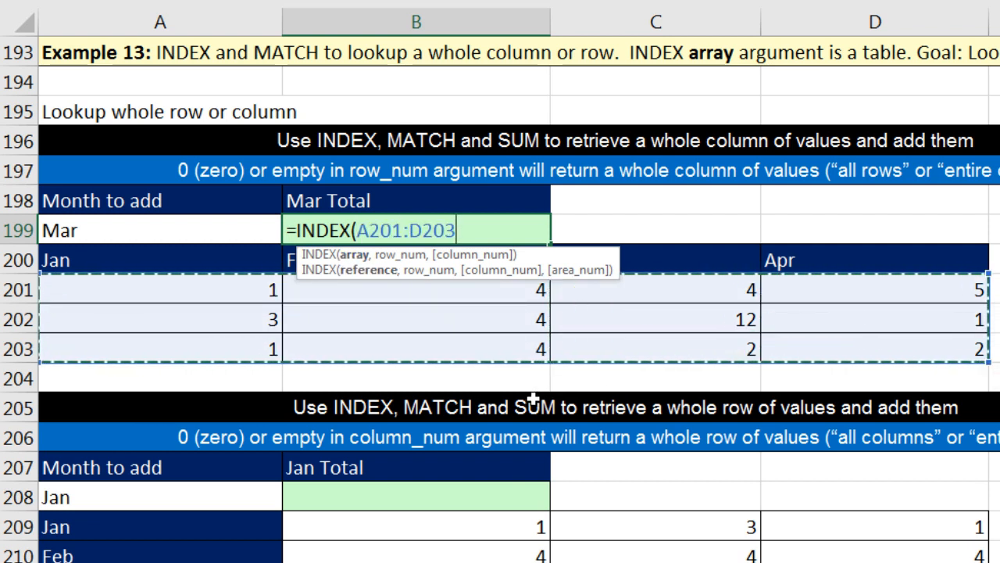
{"action": "type", "text": ","}
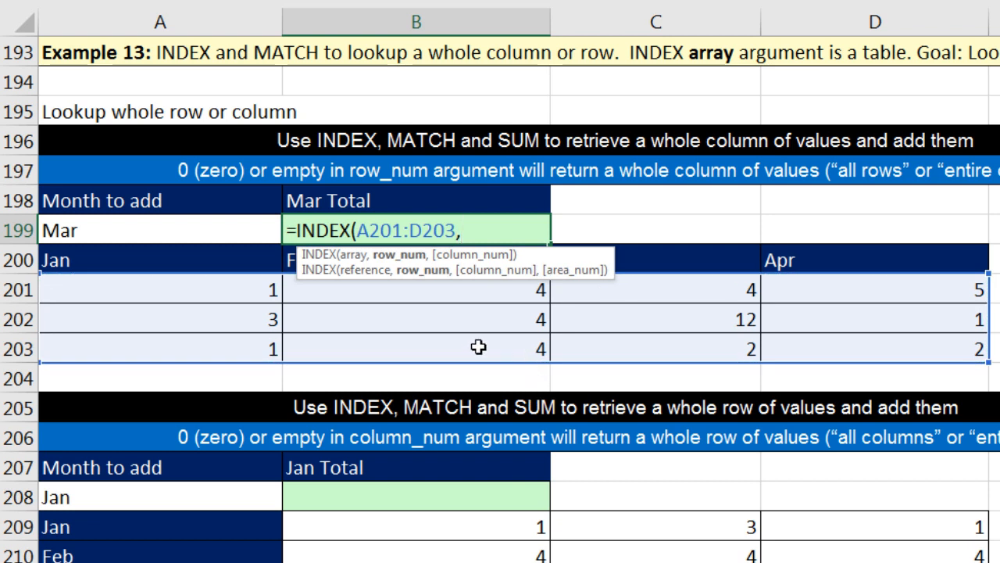
{"action": "left_click_drag", "start_coordinate": [558, 258], "coordinate": [786, 222]}
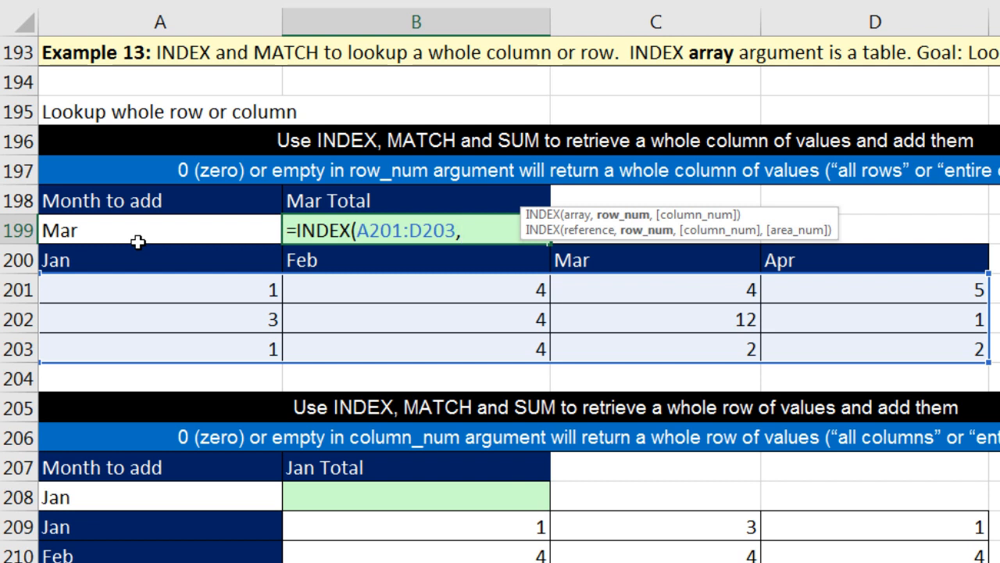
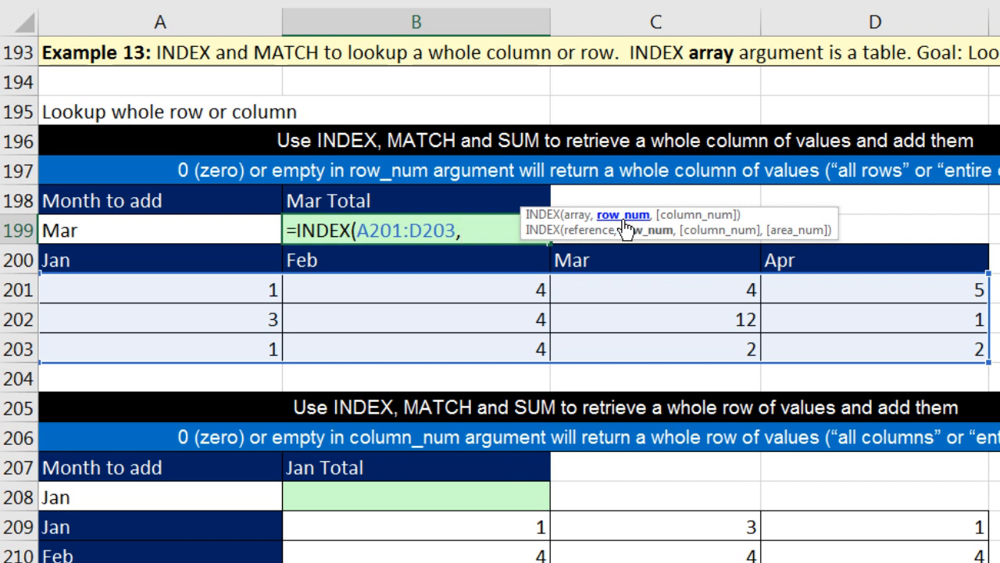
{"action": "type", "text": "03,0"}
{"action": "type", "text": ","}
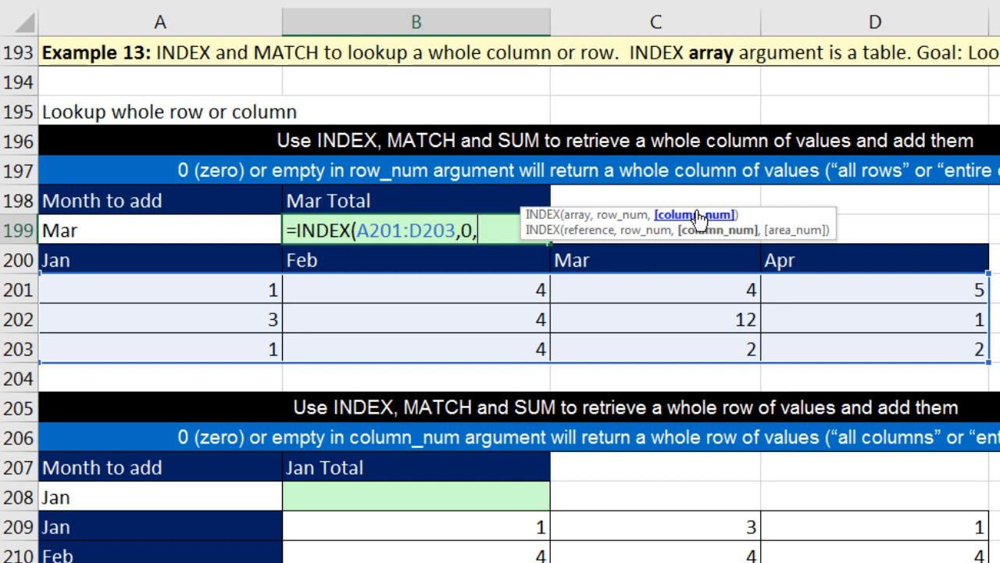
Add MATCH(A199,A200:D200,0) as the column_num argument of B199's INDEX formula and highlight that argument
{"action": "left_click_drag", "start_coordinate": [527, 217], "coordinate": [324, 185]}
{"action": "type", "text": "match"}
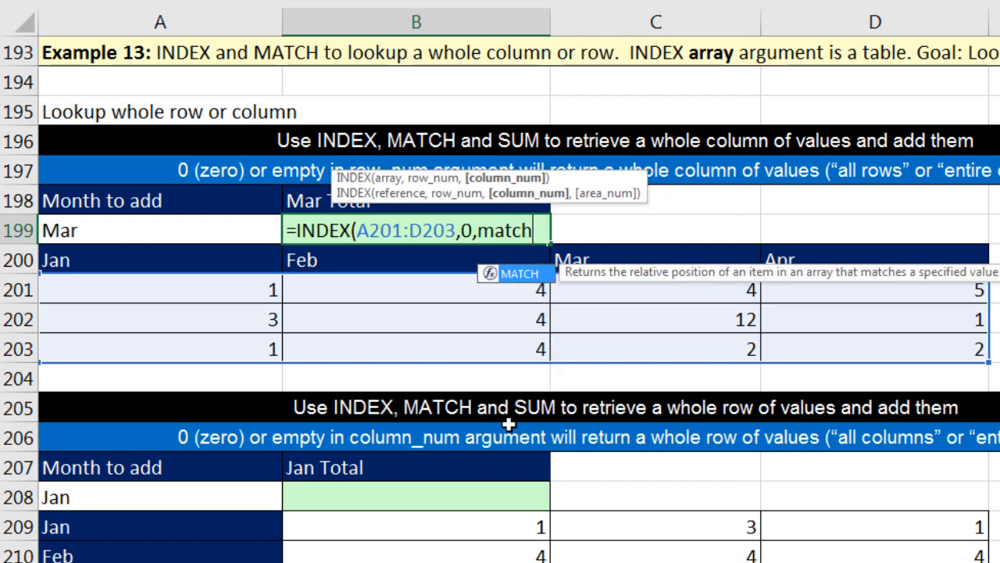
{"action": "key", "text": "Tab"}
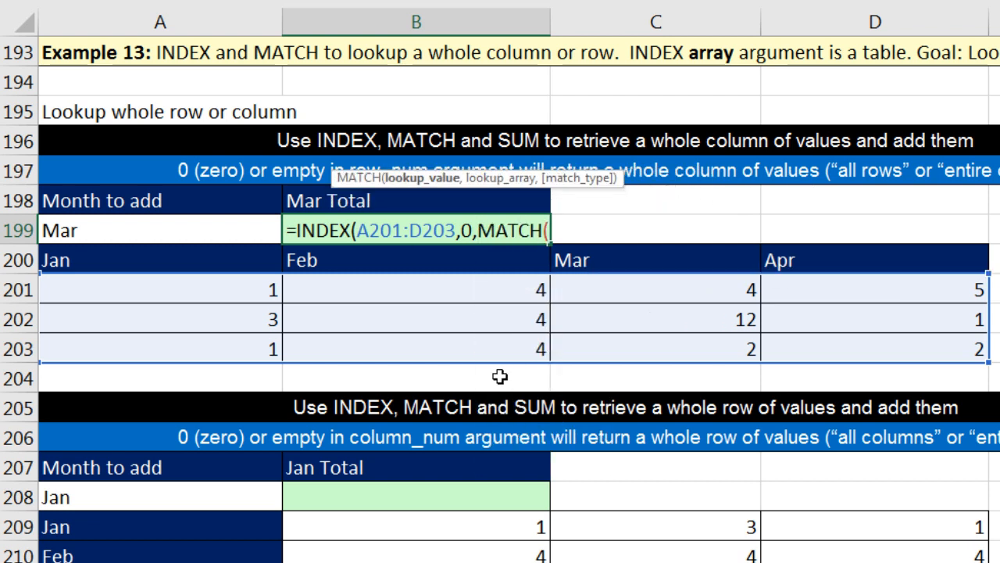
{"action": "left_click", "coordinate": [219, 227]}
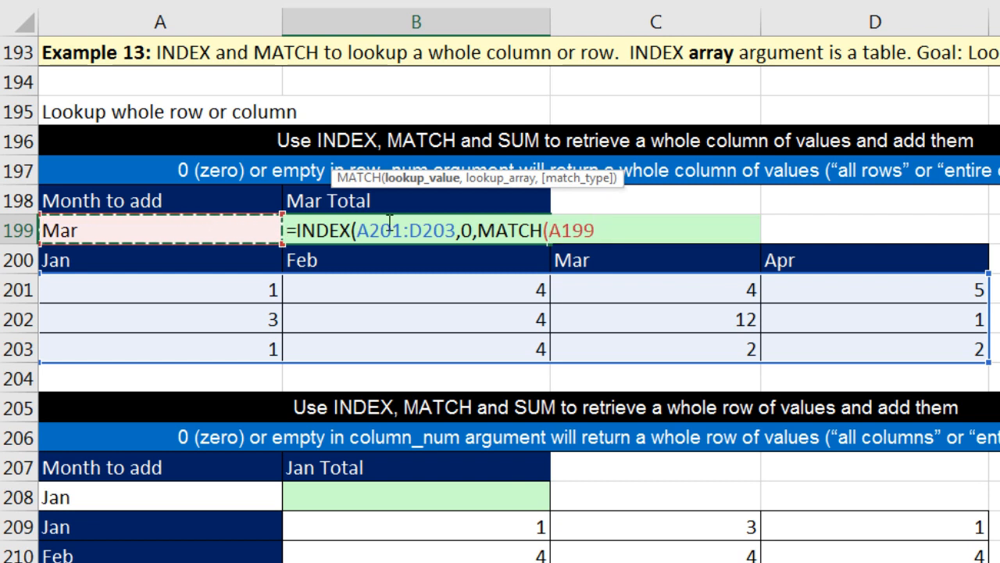
{"action": "type", "text": ","}
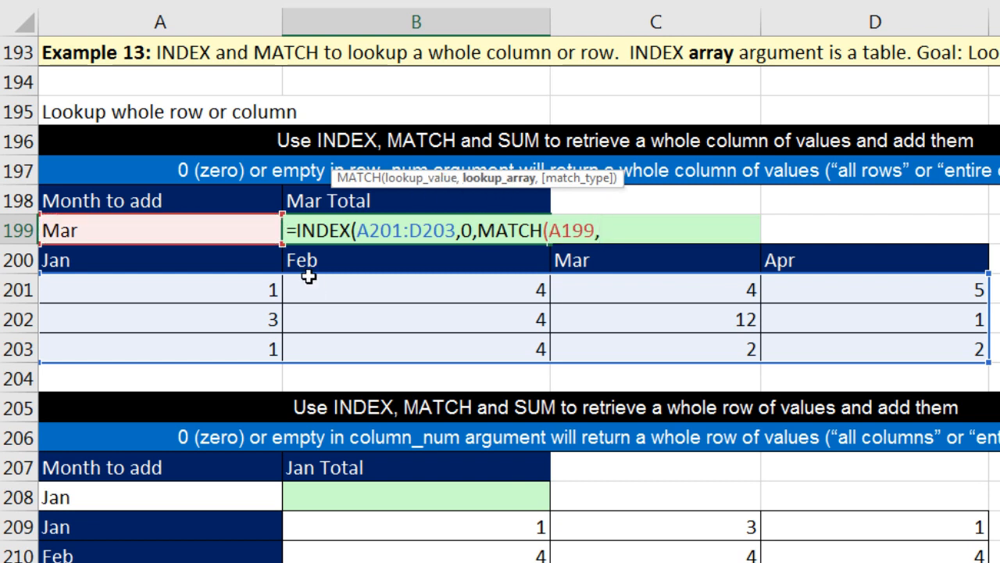
{"action": "left_click_drag", "start_coordinate": [255, 257], "coordinate": [787, 257]}
{"action": "type", "text": ",0"}
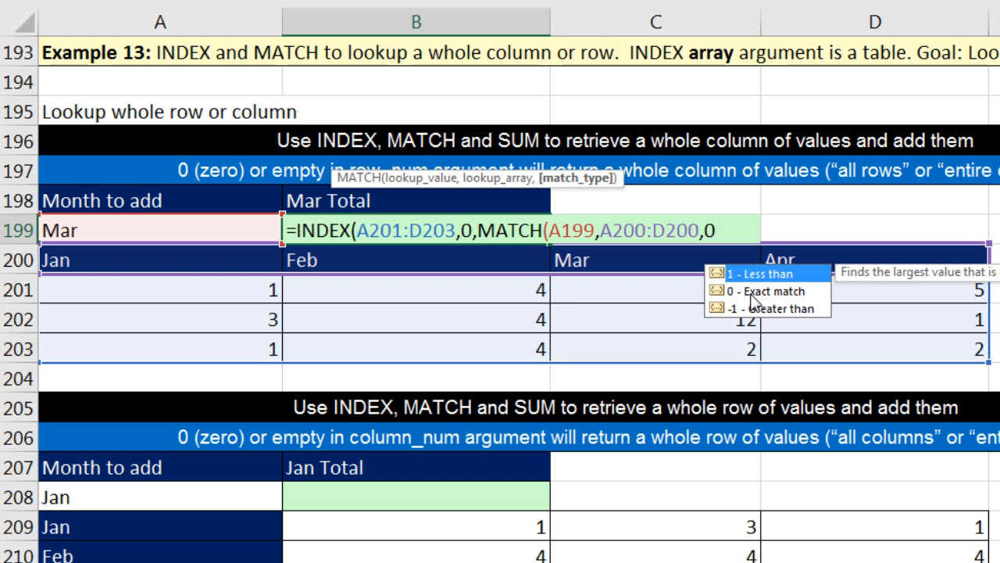
{"action": "type", "text": ")"}
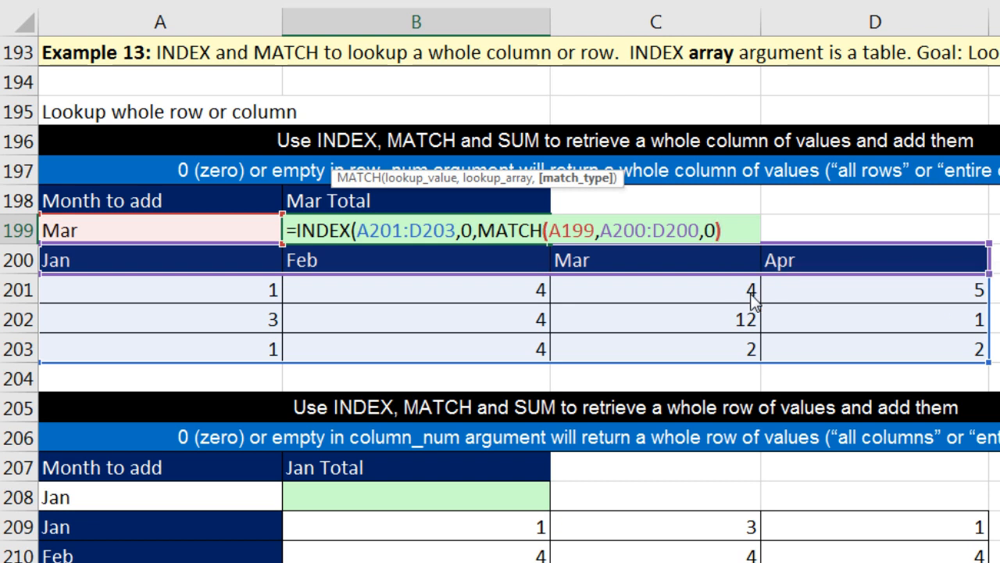
{"action": "left_click_drag", "start_coordinate": [576, 193], "coordinate": [614, 268]}
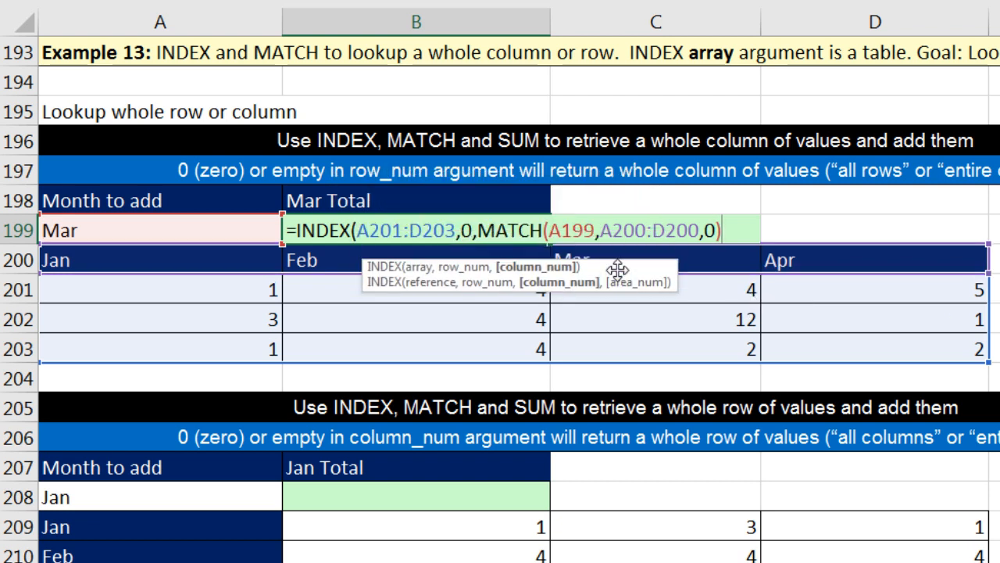
{"action": "left_click", "coordinate": [548, 266]}
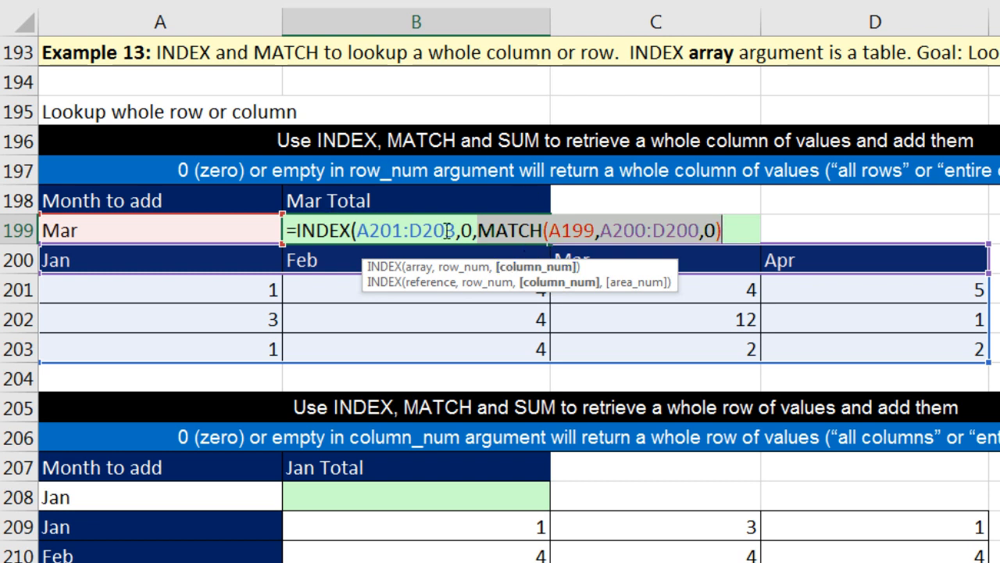
Check the row_num argument of B199's INDEX formula, close its parentheses and enter it
{"action": "left_click", "coordinate": [467, 230]}
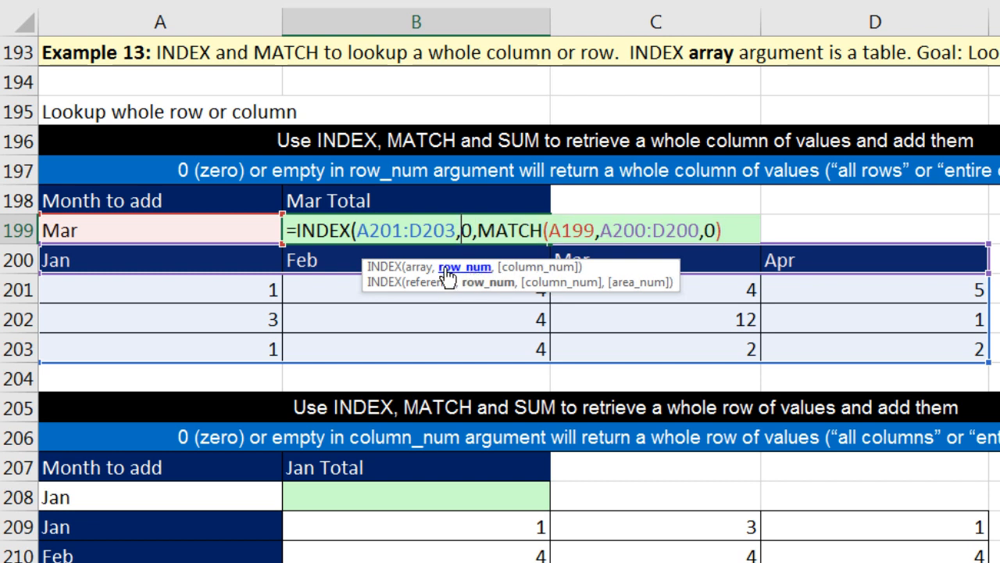
{"action": "key", "text": "End"}
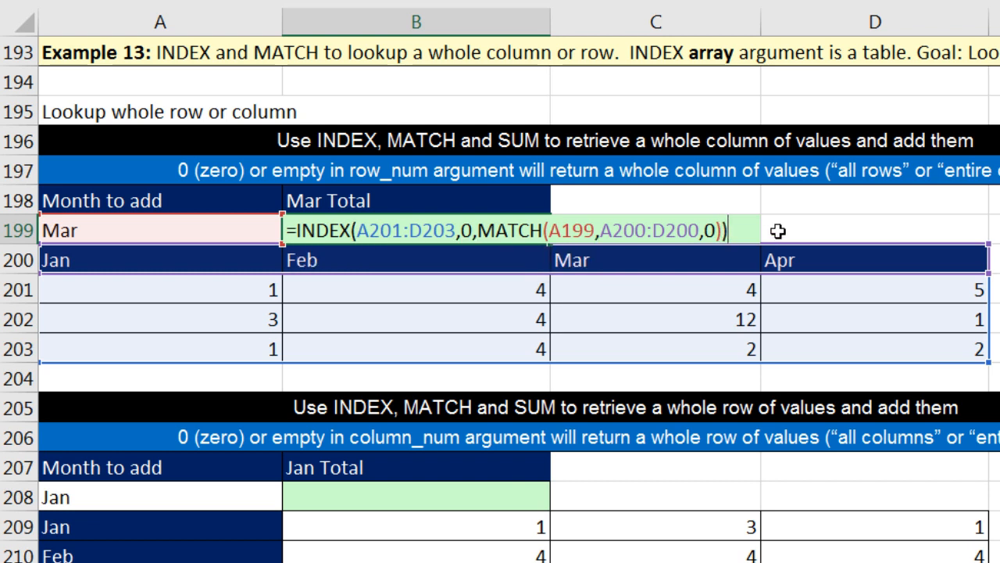
{"action": "key", "text": "Return"}
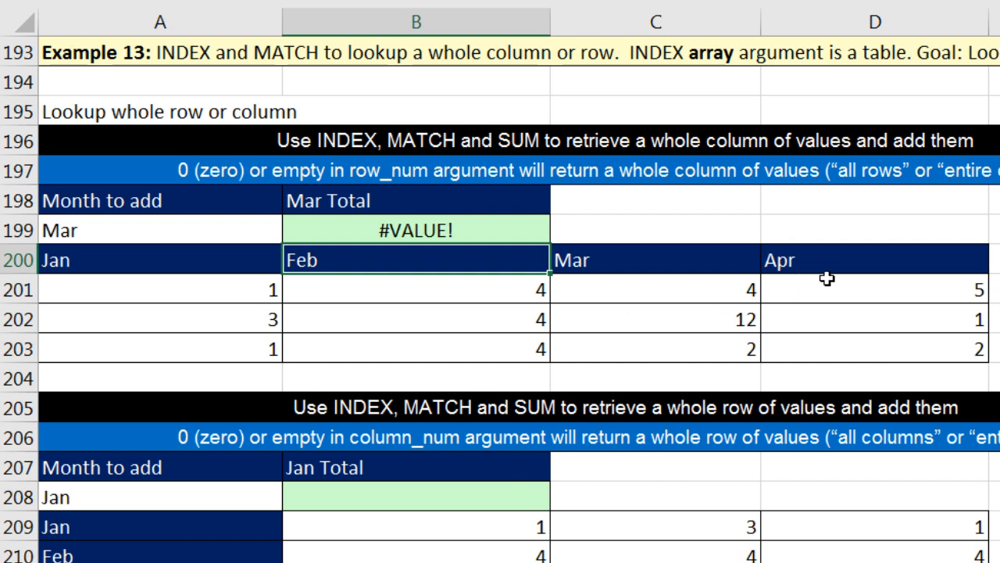
Evaluate the whole INDEX formula in B199 in place to inspect the array it returns, and undo the evaluation
{"action": "double_click", "coordinate": [454, 230]}
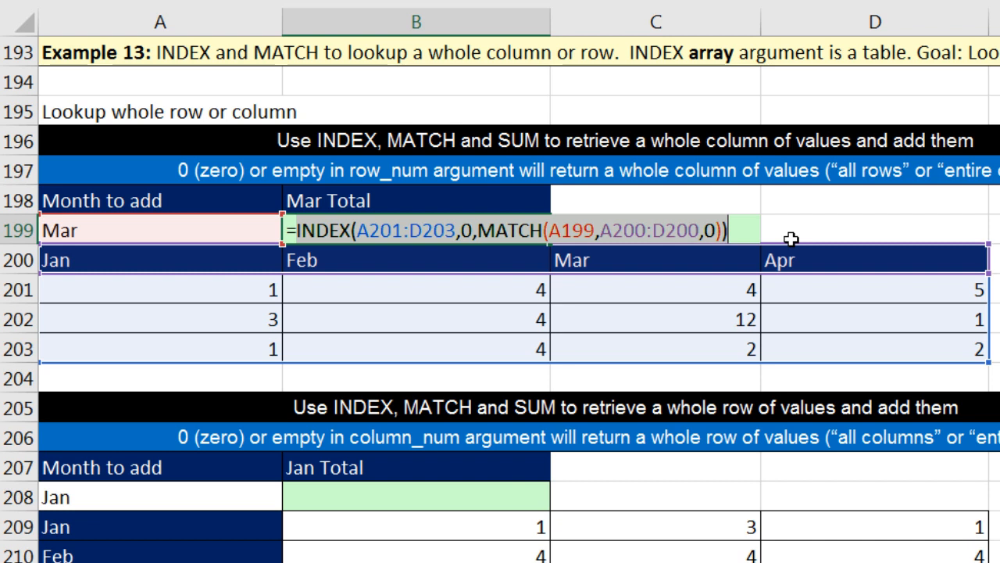
{"action": "key", "text": "F9"}
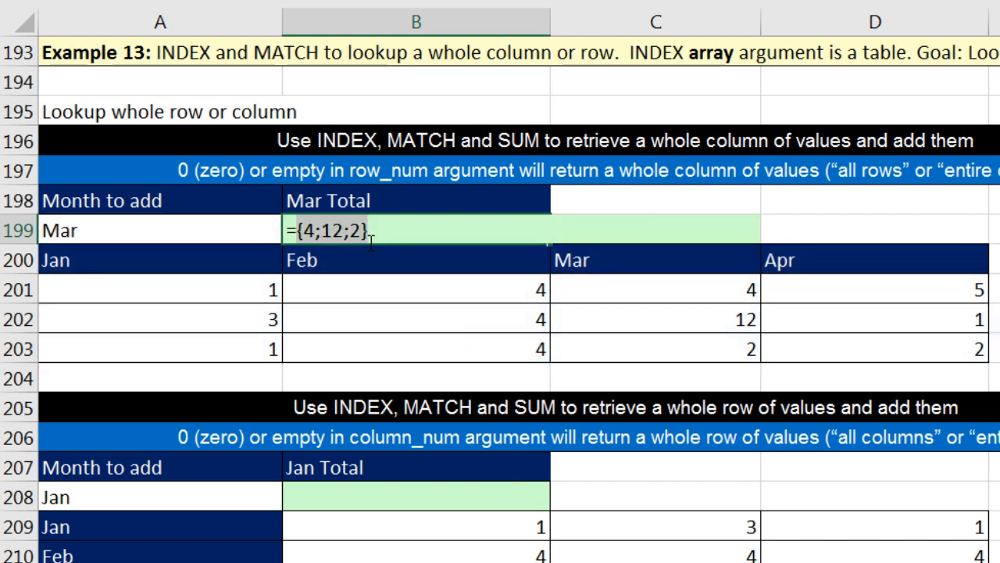
{"action": "key", "text": "ctrl+z"}
Wrap B199's INDEX formula in SUM so it reads =SUM(INDEX(A201:D203,0,MATCH(A199,A200:D200,0))) and enter it
{"action": "double_click", "coordinate": [338, 232]}
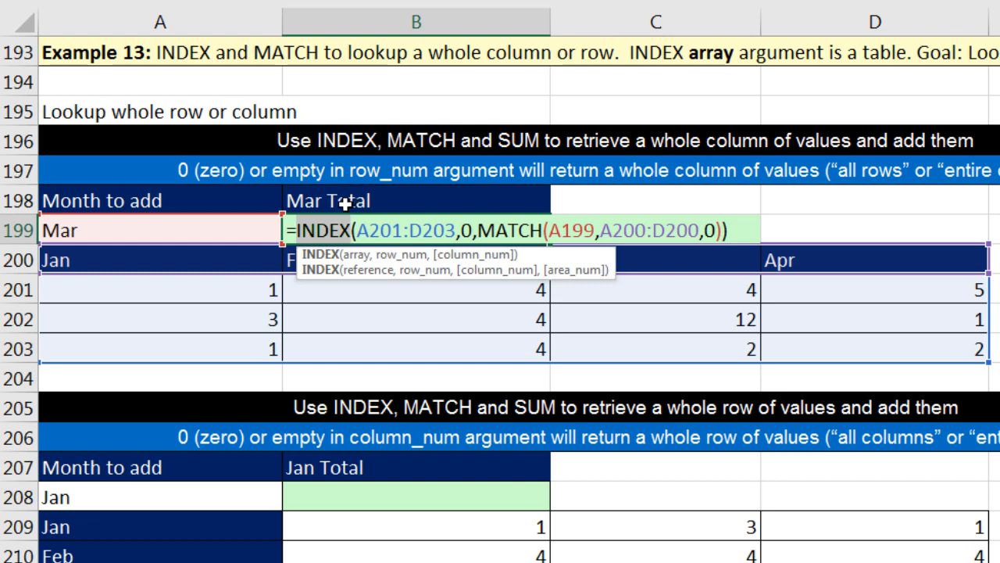
{"action": "left_click", "coordinate": [297, 233]}
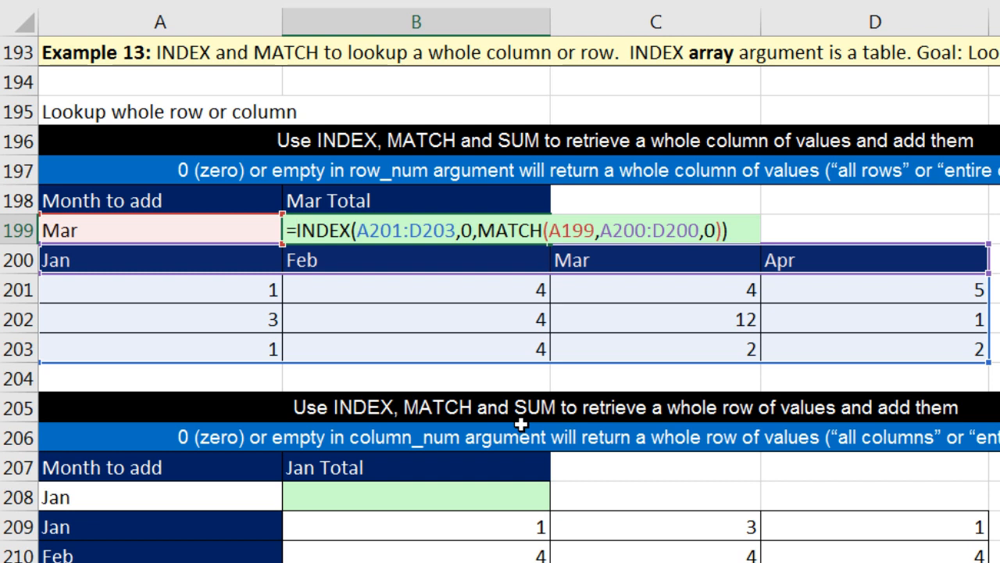
{"action": "type", "text": "sum"}
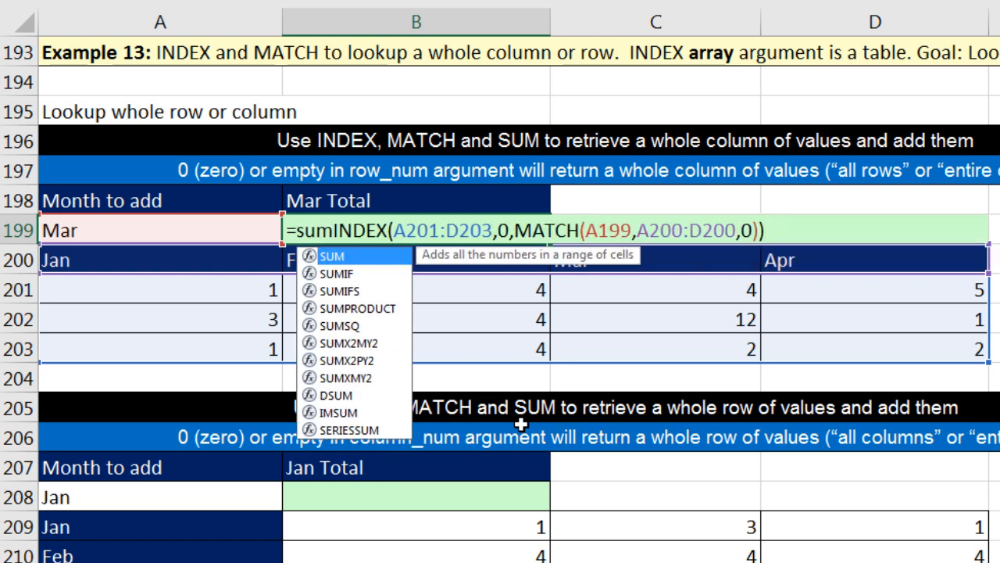
{"action": "key", "text": "Tab"}
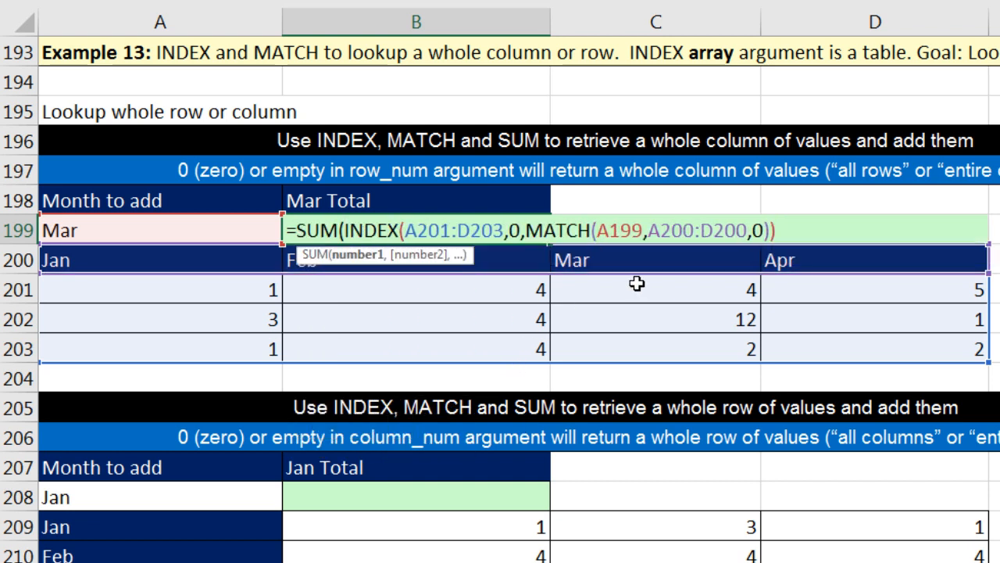
{"action": "left_click", "coordinate": [813, 222]}
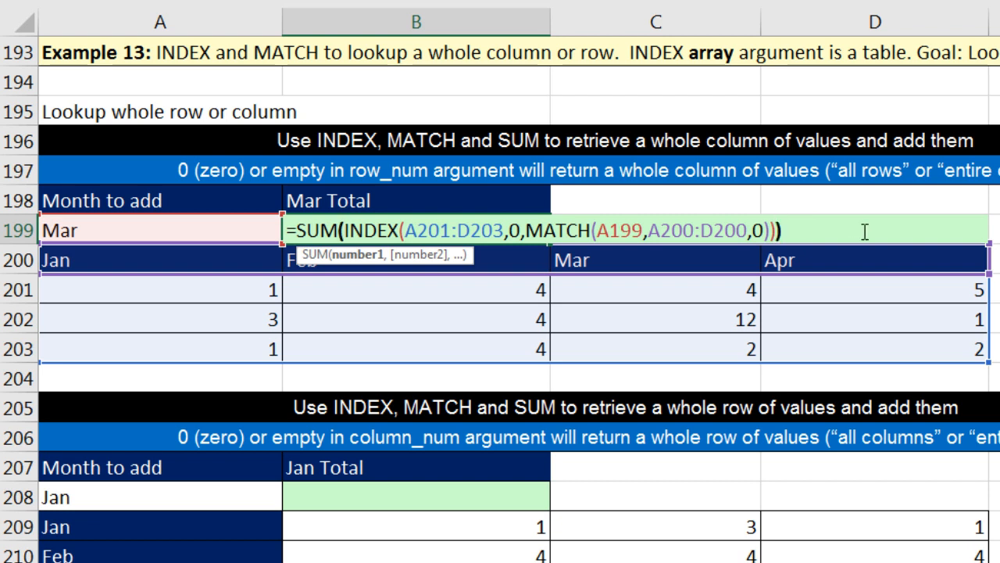
{"action": "key", "text": "ctrl+Return"}
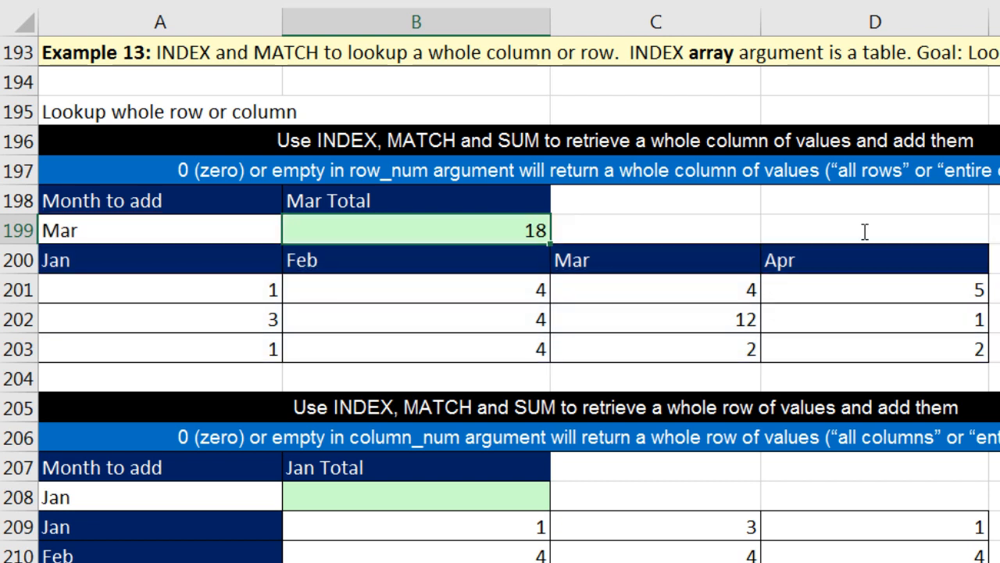
Choose Feb as the Month to add in A199 to test the column total
{"action": "left_click", "coordinate": [249, 226]}
{"action": "left_click", "coordinate": [289, 234]}
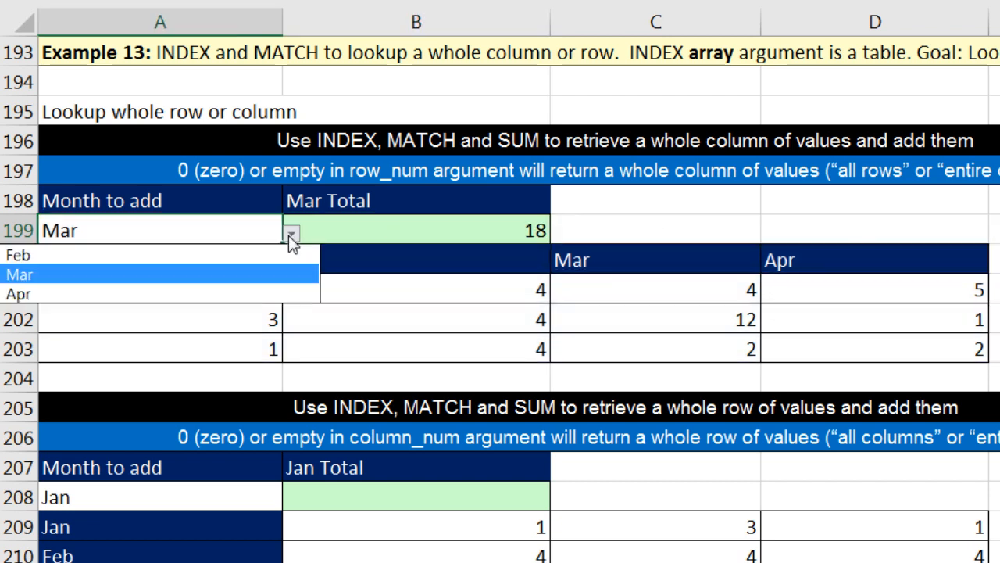
{"action": "left_click", "coordinate": [109, 260]}
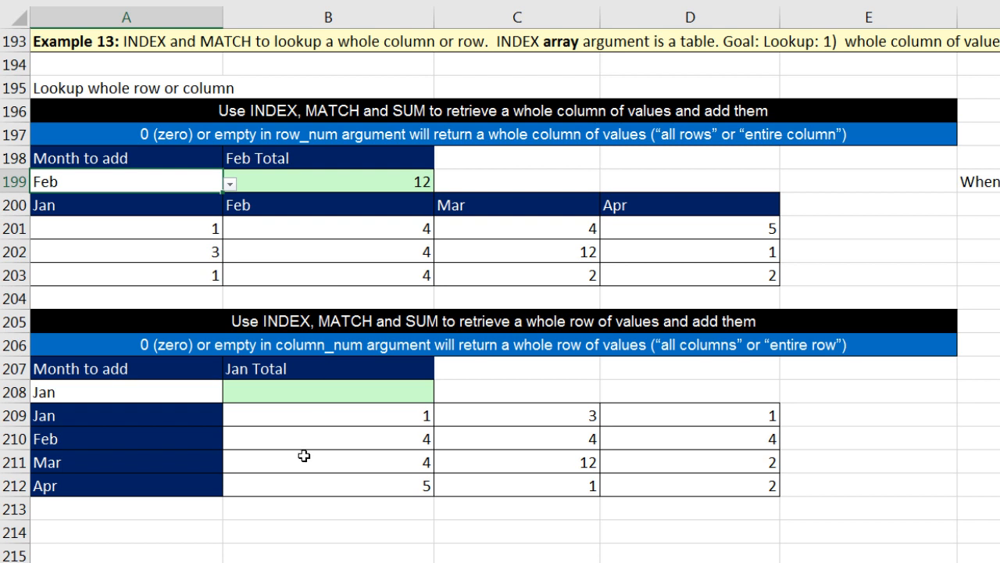
Begin an INDEX formula in B208 with the array B209:D212
{"action": "left_click_drag", "start_coordinate": [281, 416], "coordinate": [730, 410]}
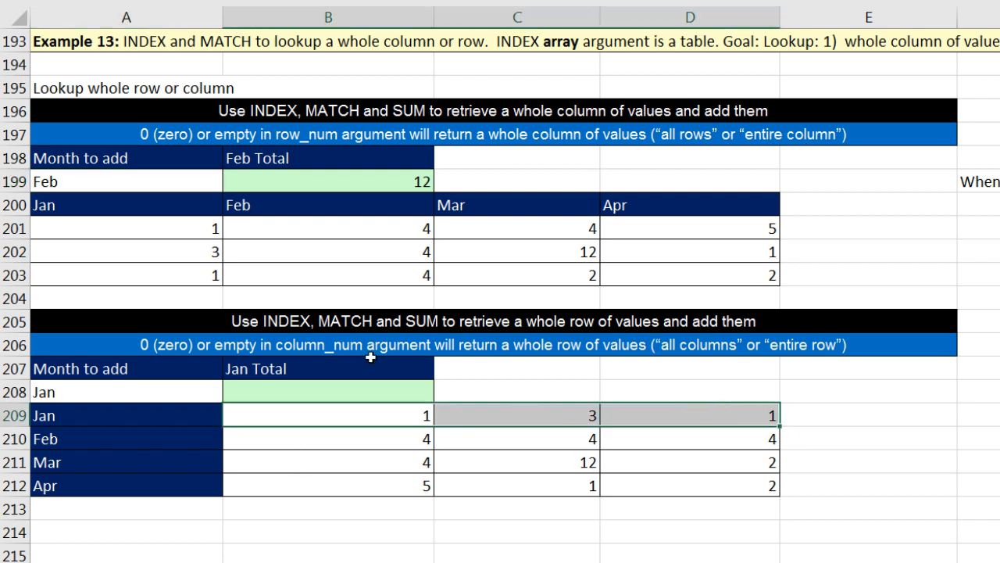
{"action": "left_click", "coordinate": [317, 391]}
{"action": "type", "text": "=in"}
{"action": "key", "text": "Tab"}
{"action": "left_click_drag", "start_coordinate": [731, 477], "coordinate": [303, 424]}
{"action": "type", "text": ","}
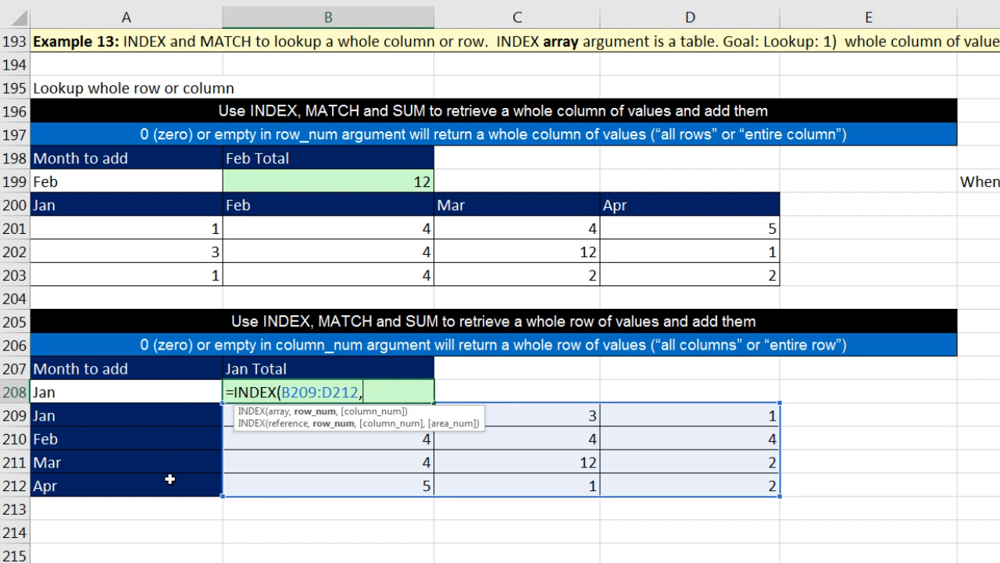
Add MATCH(A208,A209:A212,0) as the row_num argument of B208's INDEX formula and highlight that argument
{"action": "type", "text": "ma"}
{"action": "key", "text": "Tab"}
{"action": "left_click", "coordinate": [91, 393]}
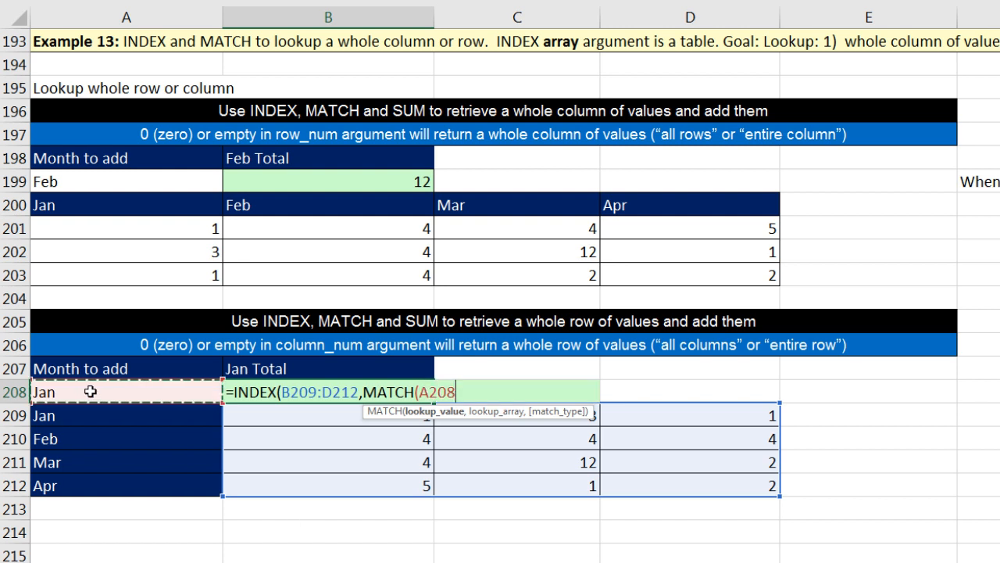
{"action": "type", "text": ","}
{"action": "left_click", "coordinate": [89, 415]}
{"action": "left_click_drag", "start_coordinate": [89, 433], "coordinate": [90, 482]}
{"action": "type", "text": ",0)"}
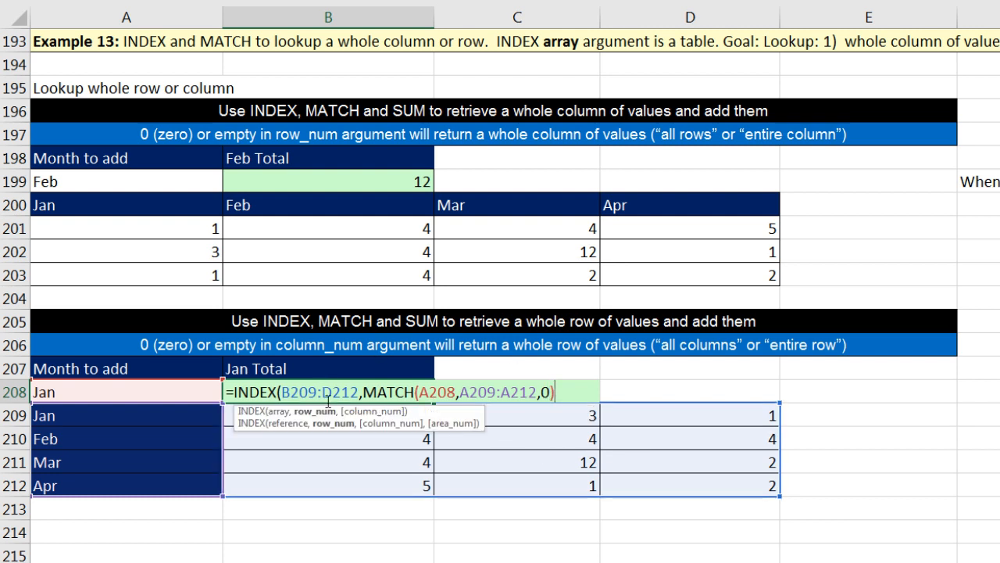
{"action": "left_click", "coordinate": [320, 413]}
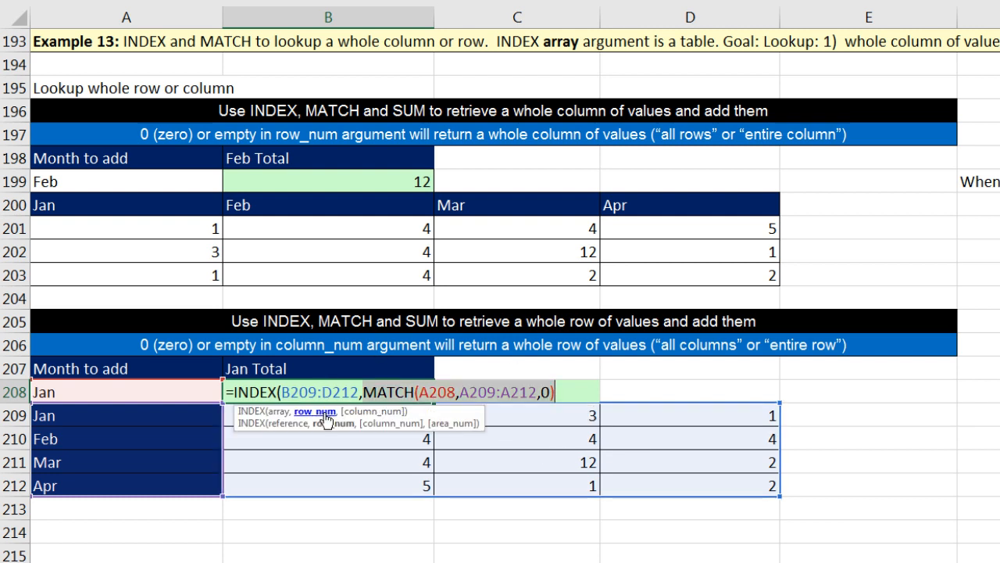
Set the column_num argument of B208's INDEX formula to 0 for all columns
{"action": "left_click", "coordinate": [568, 392]}
{"action": "type", "text": ","}
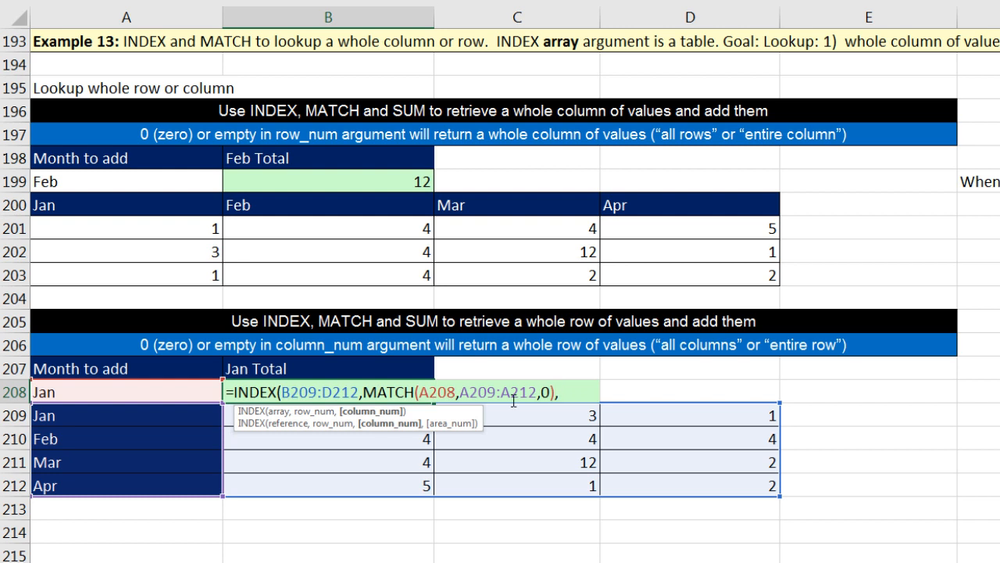
{"action": "left_click_drag", "start_coordinate": [454, 418], "coordinate": [453, 478]}
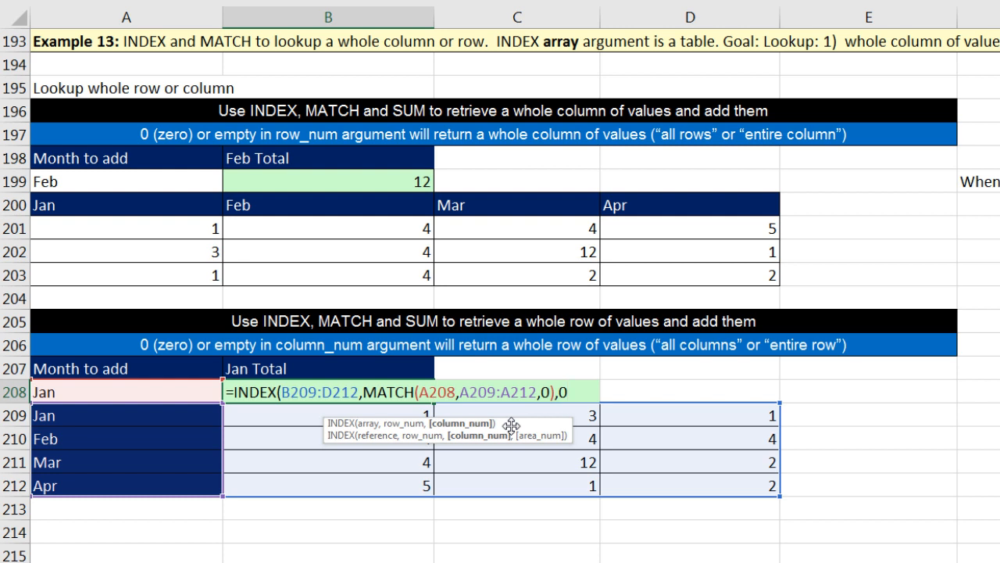
Evaluate the full INDEX formula in B208 in place to inspect the returned row, and undo the evaluation
{"action": "left_click_drag", "start_coordinate": [582, 391], "coordinate": [156, 388]}
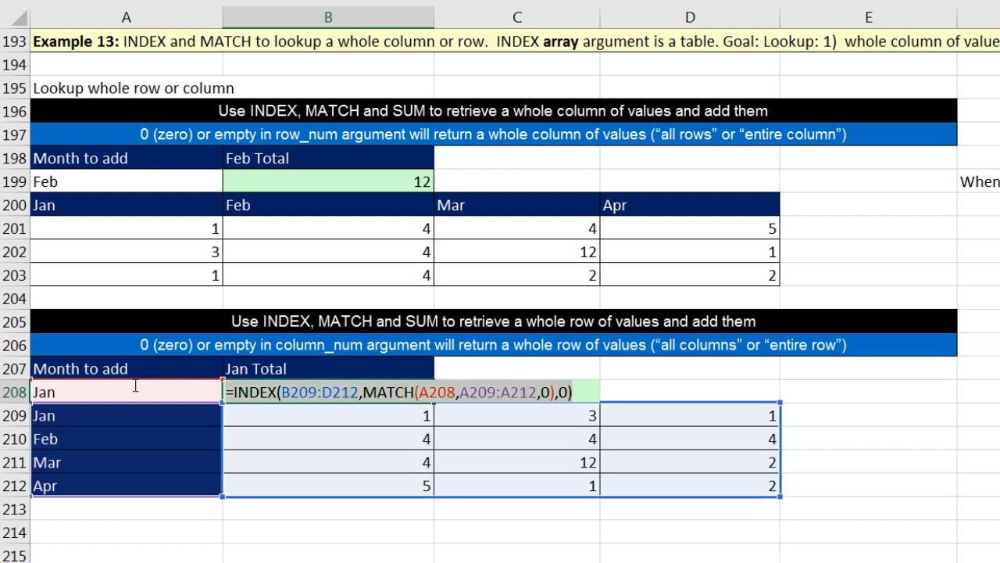
{"action": "key", "text": "F9"}
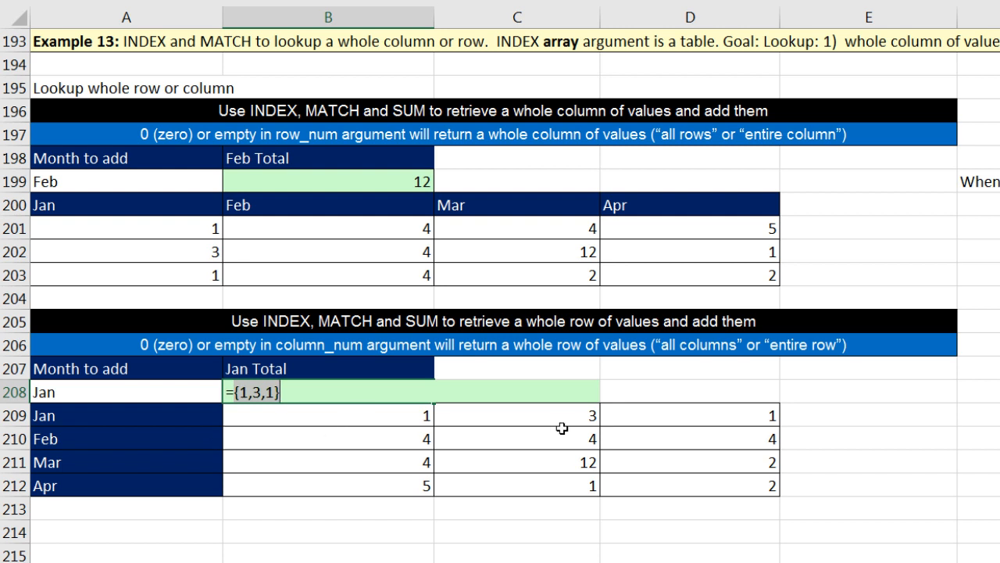
{"action": "key", "text": "ctrl+z"}
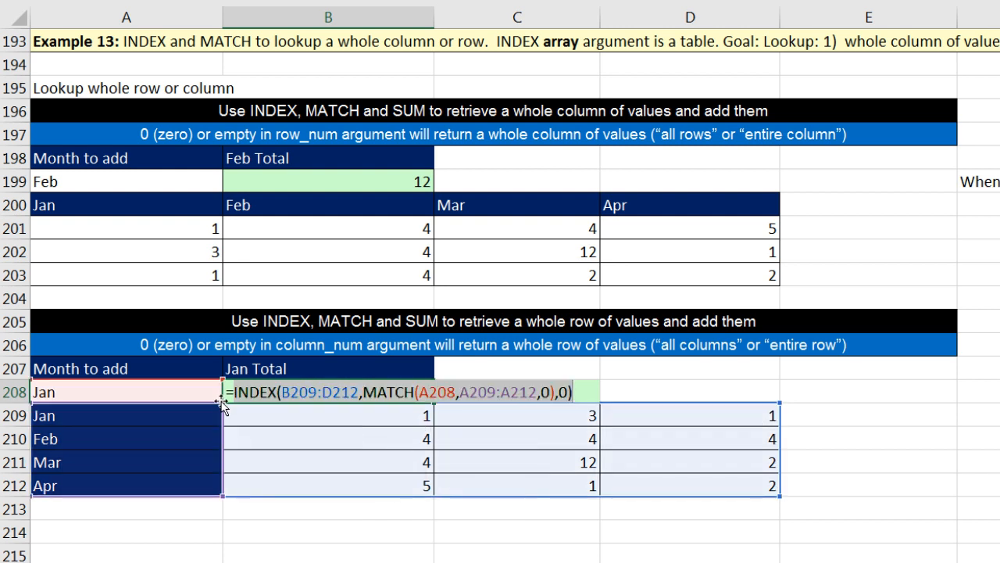
Wrap B208's formula in SUM so it reads =SUM(INDEX(B209:D212,MATCH(A208,A209:A212,0),0)) and enter it
{"action": "left_click", "coordinate": [235, 390]}
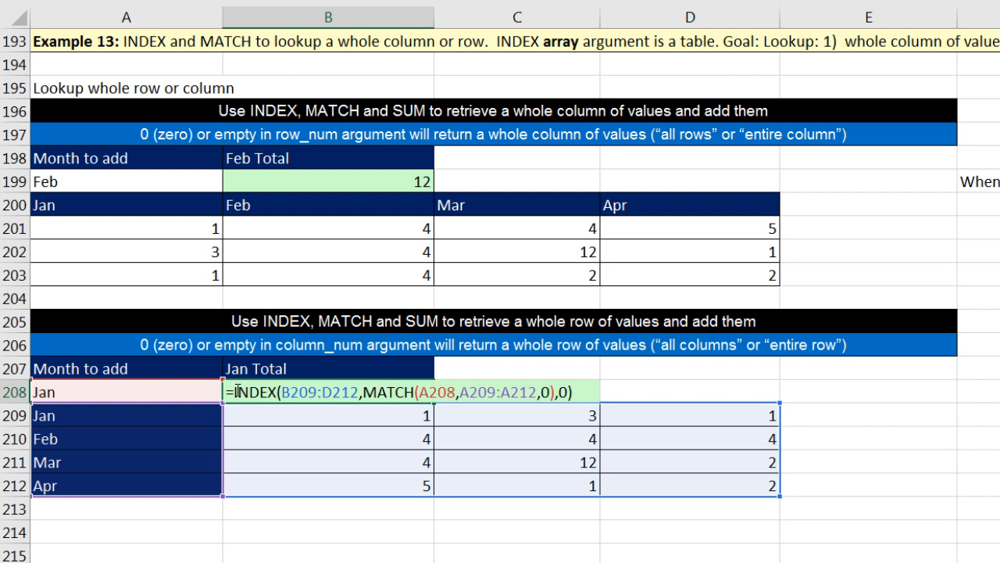
{"action": "type", "text": "sum"}
{"action": "key", "text": "Tab"}
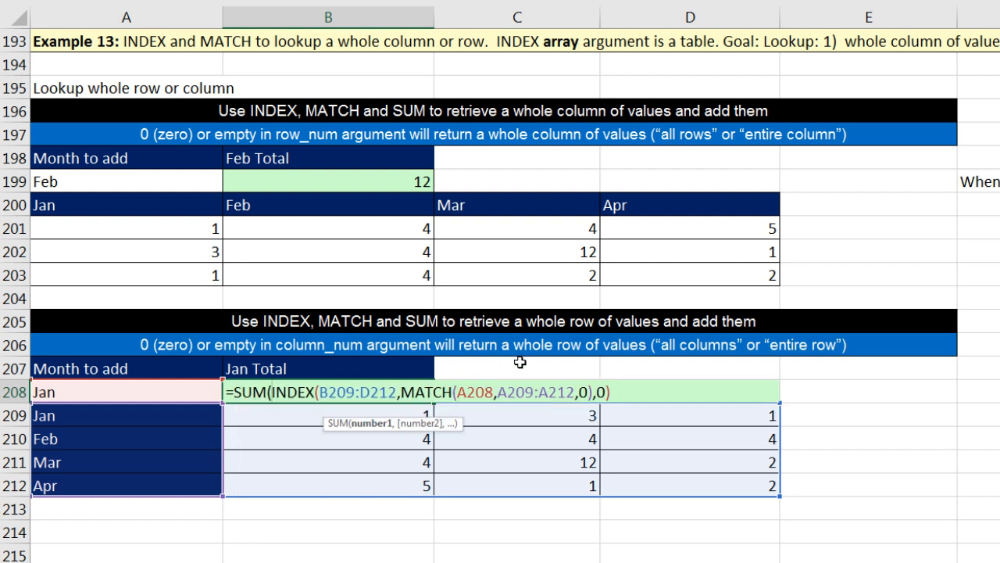
{"action": "left_click", "coordinate": [662, 391]}
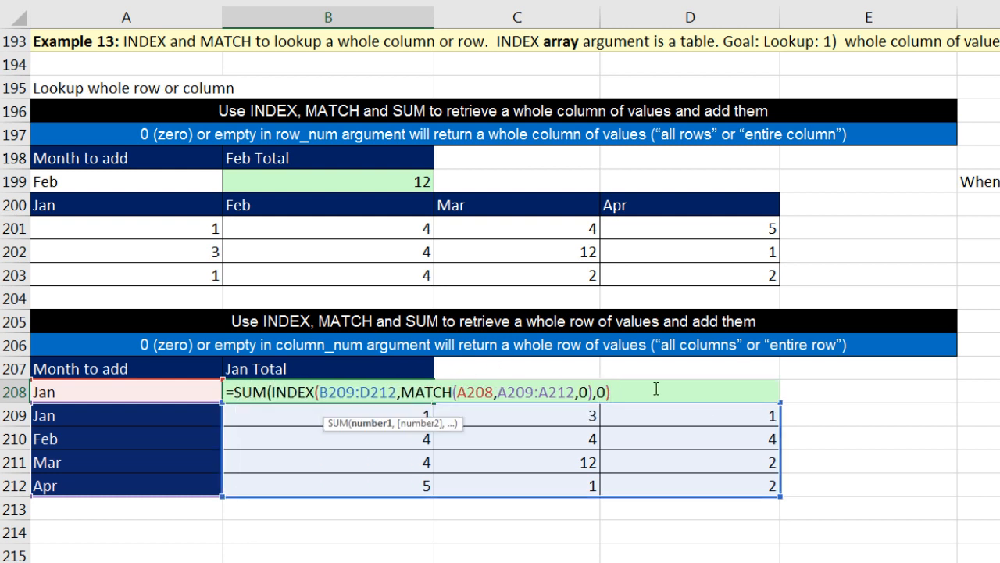
{"action": "key", "text": "ctrl+Return"}
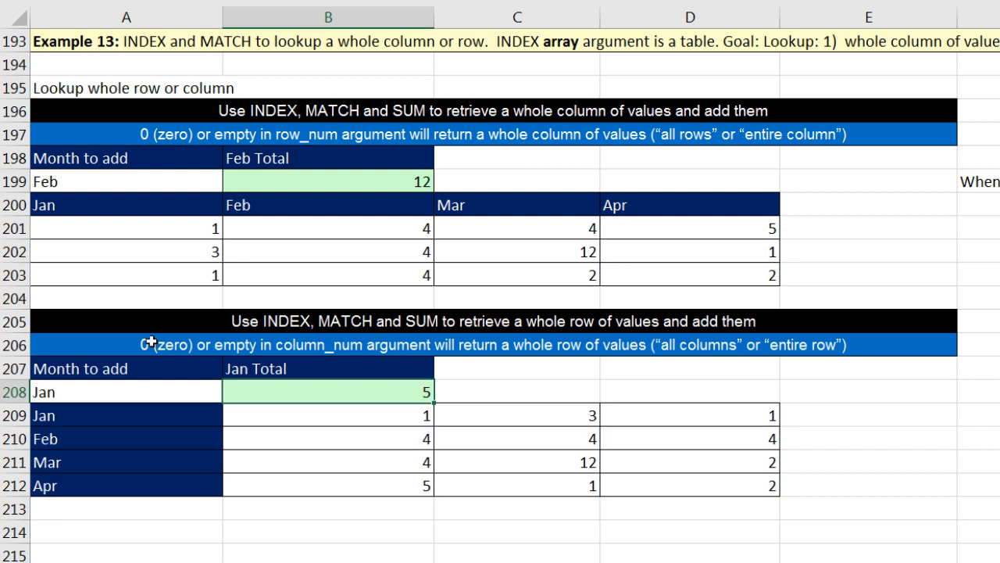
Choose Mar as the Month to add in A208 to test the row total
{"action": "left_click", "coordinate": [181, 381]}
{"action": "left_click", "coordinate": [231, 396]}
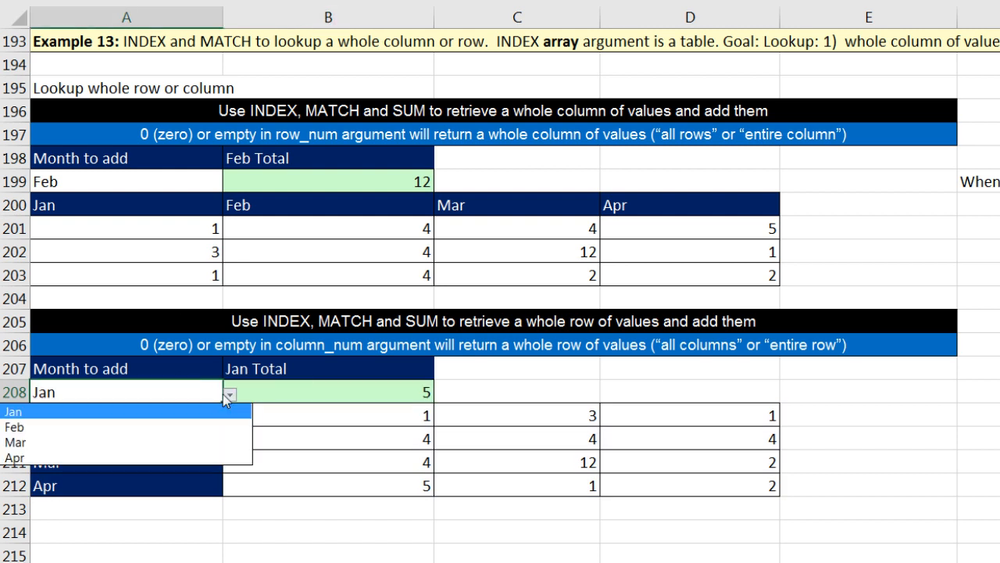
{"action": "left_click", "coordinate": [82, 443]}
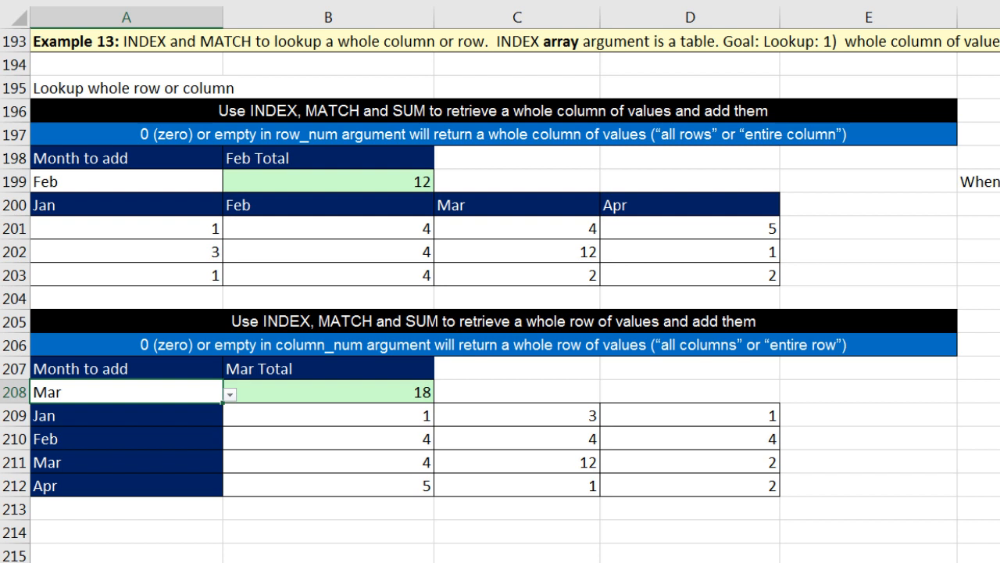
Examine Example 14's products and units sold alongside the ABC and EDR commission rate lookup tables
{"action": "scroll", "coordinate": [501, 313], "scroll_direction": "down", "scroll_amount": 5}
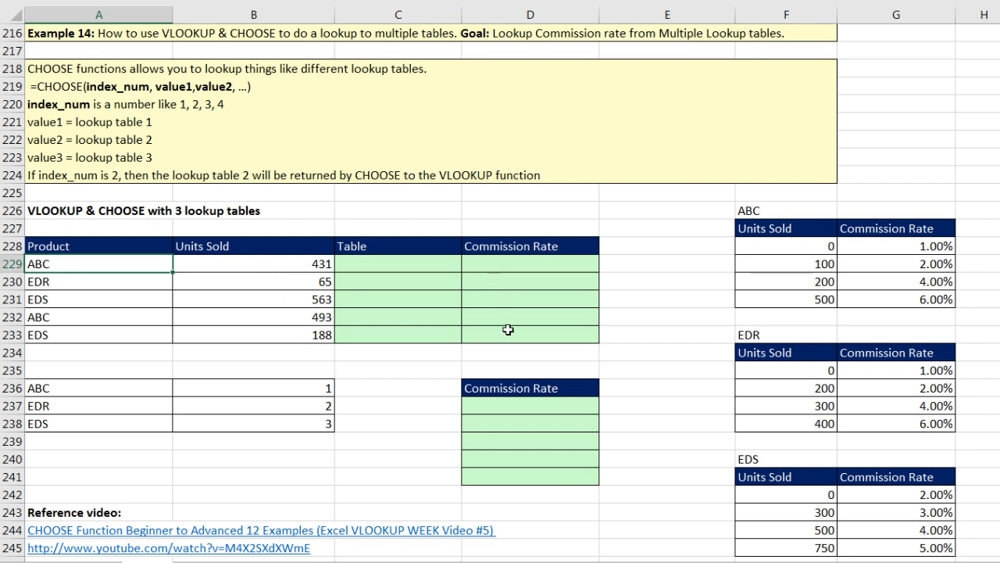
{"action": "left_click", "coordinate": [125, 284]}
{"action": "left_click", "coordinate": [123, 306]}
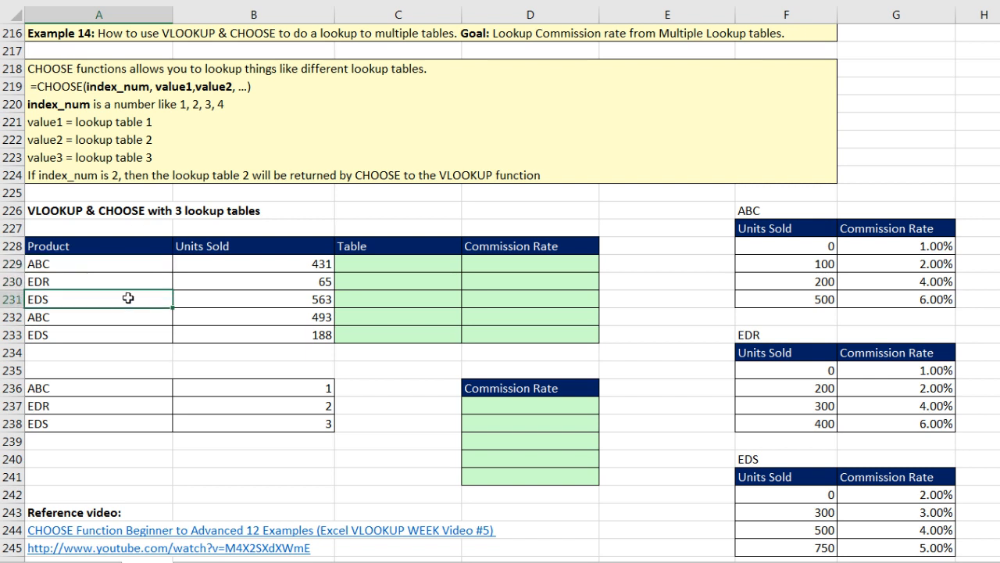
{"action": "left_click", "coordinate": [96, 268]}
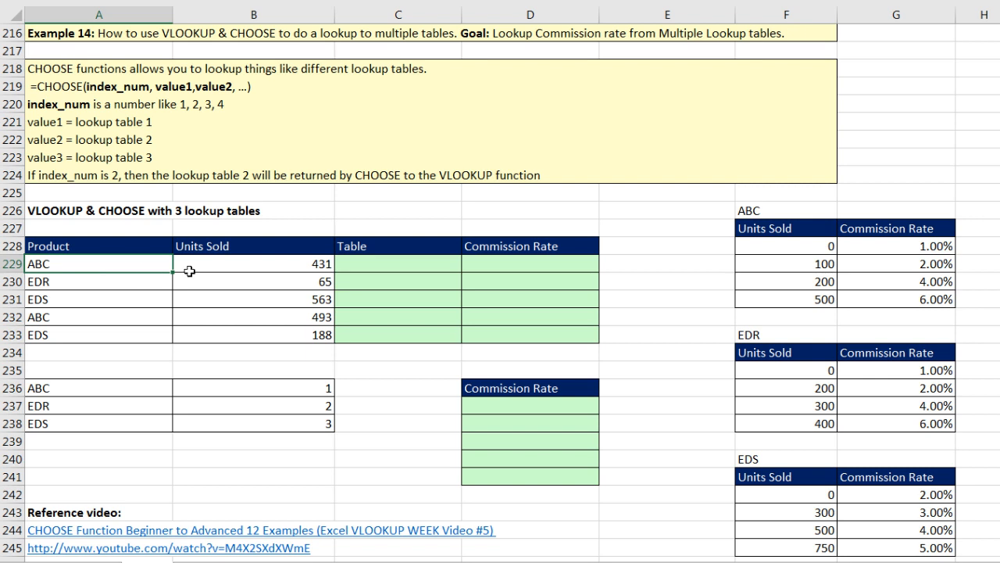
{"action": "left_click", "coordinate": [225, 268]}
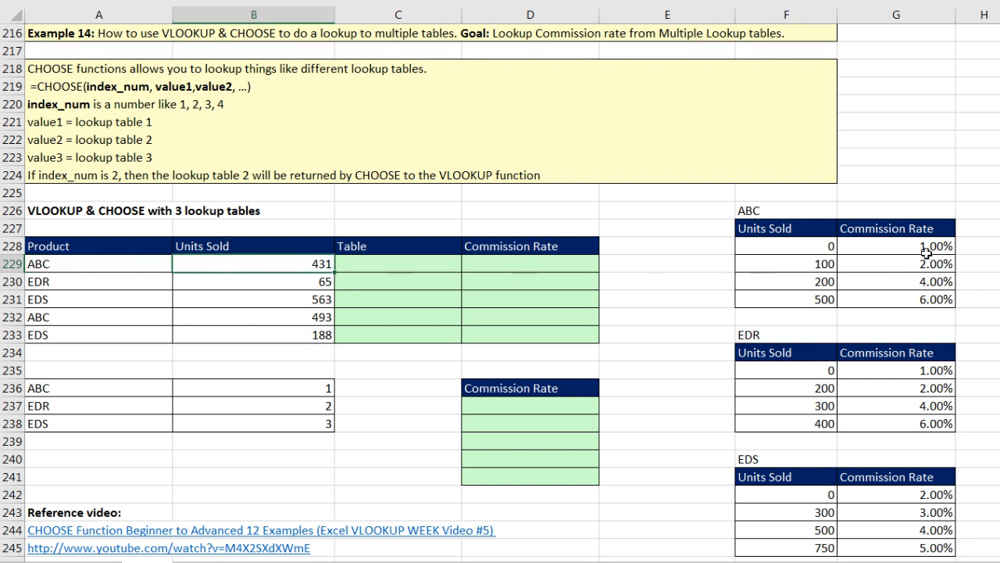
{"action": "left_click", "coordinate": [107, 287]}
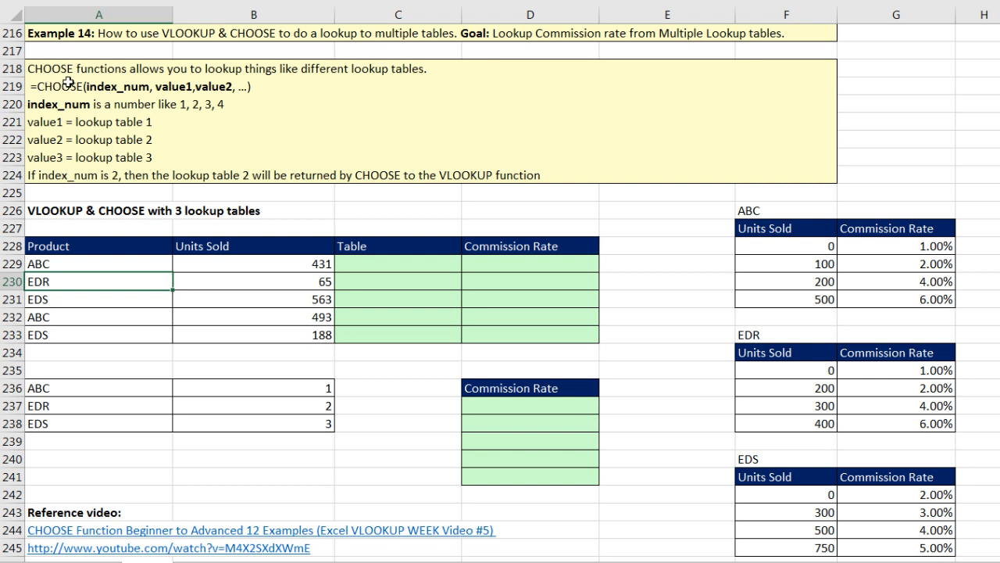
{"action": "left_click_drag", "start_coordinate": [746, 247], "coordinate": [872, 301]}
{"action": "left_click_drag", "start_coordinate": [812, 369], "coordinate": [874, 431]}
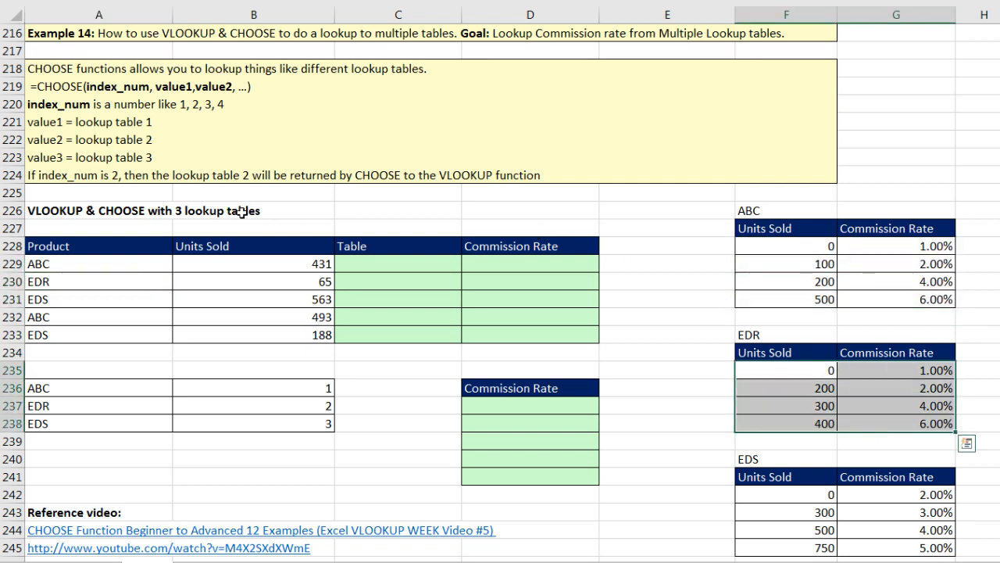
Start a CHOOSE formula in D229, the Commission Rate cell for the first ABC product row
{"action": "left_click", "coordinate": [481, 268]}
{"action": "type", "text": "=ch"}
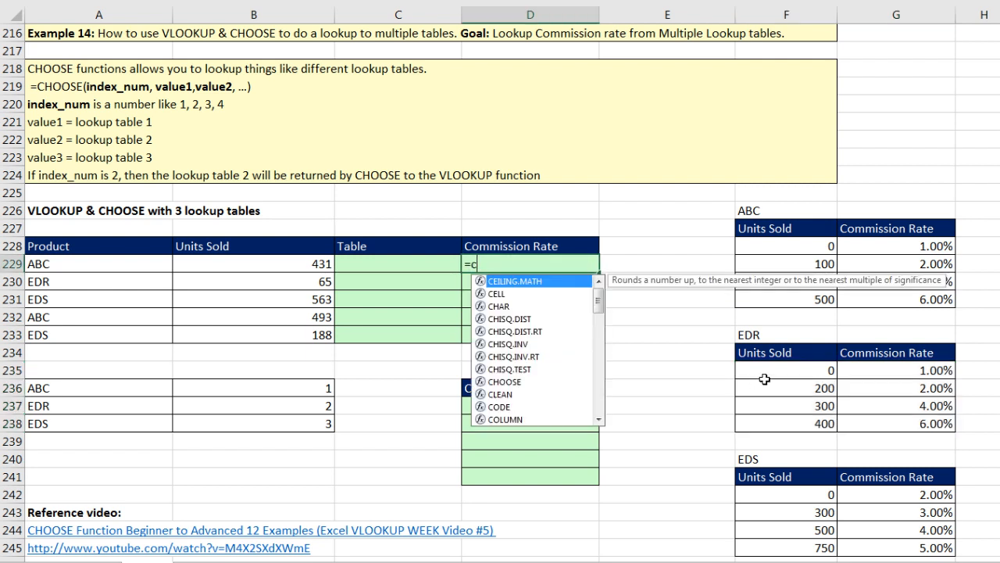
{"action": "type", "text": "o"}
{"action": "key", "text": "Tab"}
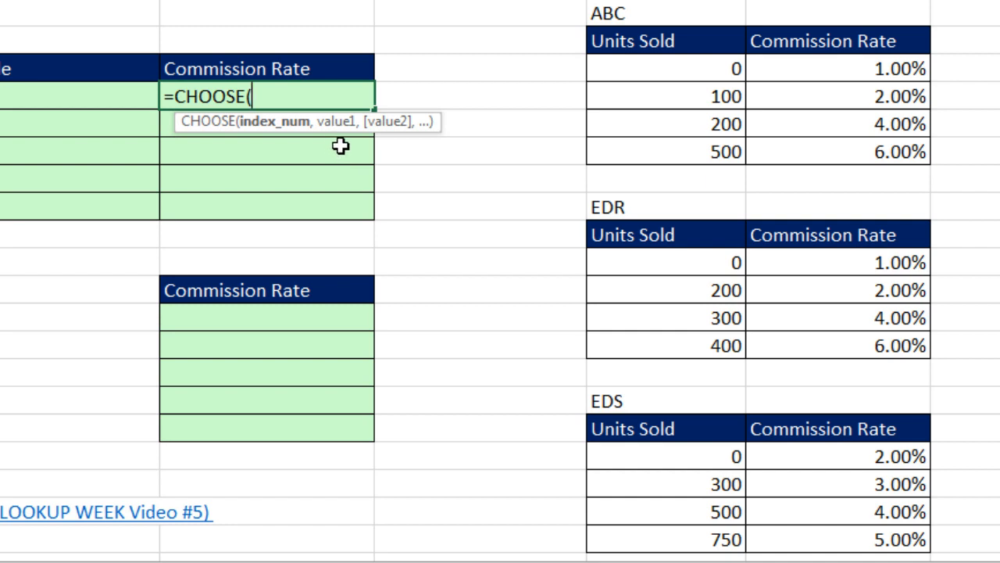
Step through CHOOSE's value1, value2 and value3 arguments using placeholder commas, and remove the commas to return to index_num
{"action": "type", "text": ",,"}
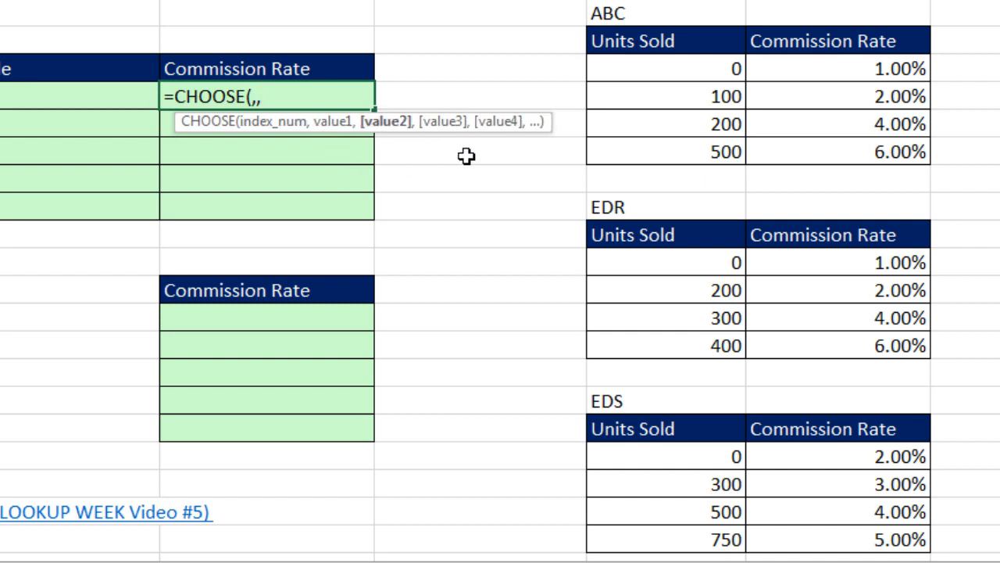
{"action": "type", "text": ","}
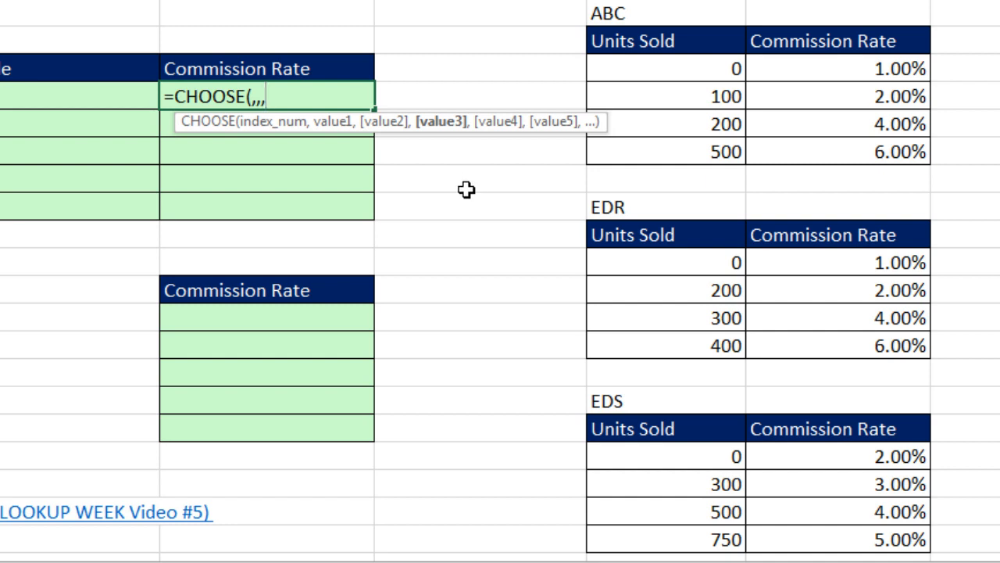
{"action": "key", "text": "BackSpace"}
{"action": "key", "text": "BackSpace"}
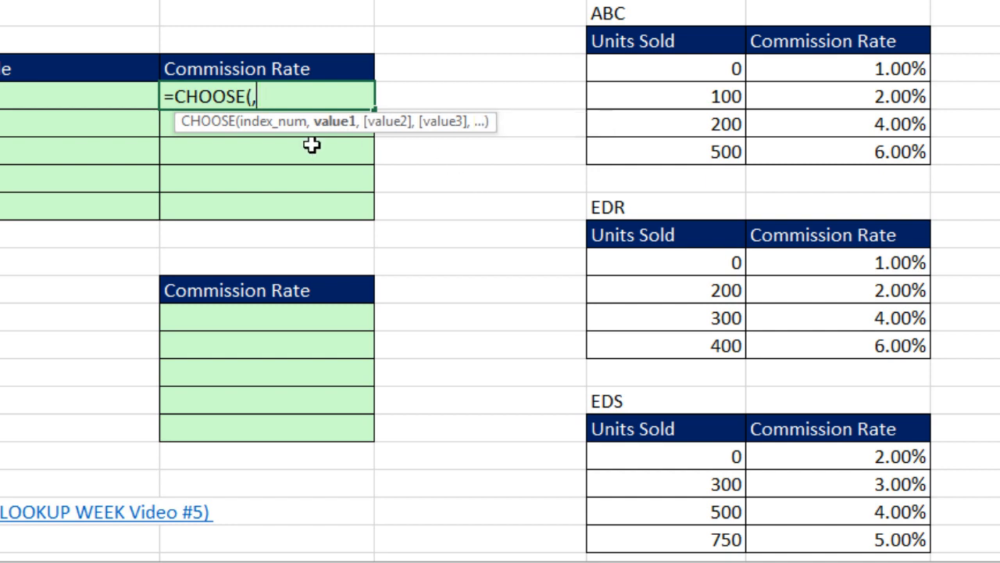
{"action": "type", "text": ","}
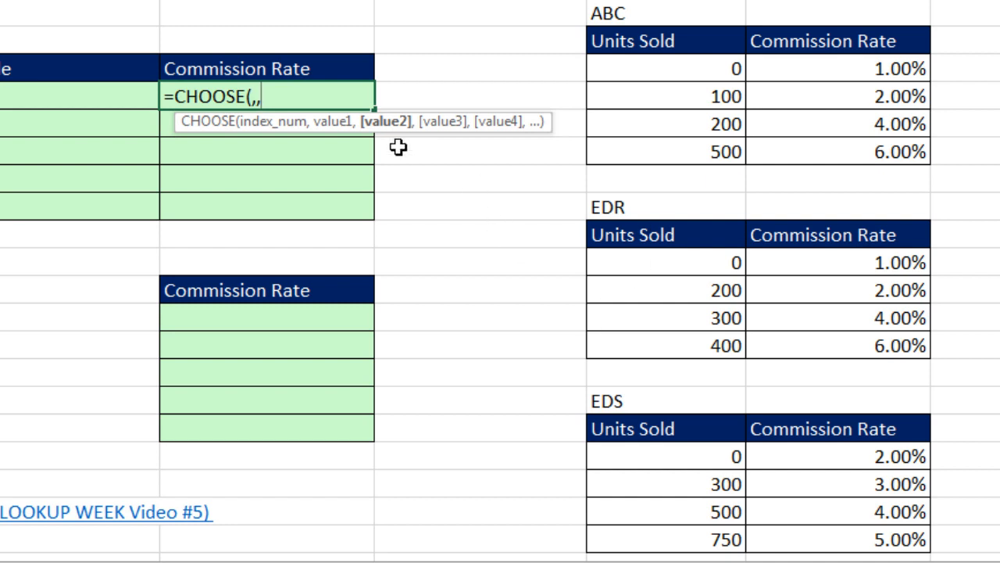
{"action": "type", "text": ","}
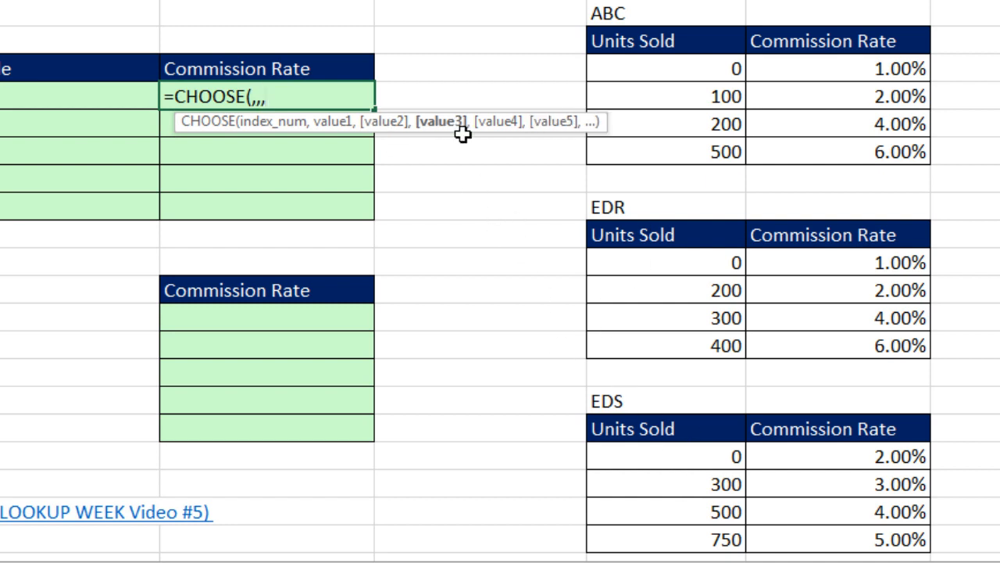
{"action": "key", "text": "BackSpace"}
{"action": "key", "text": "BackSpace"}
{"action": "key", "text": "BackSpace"}
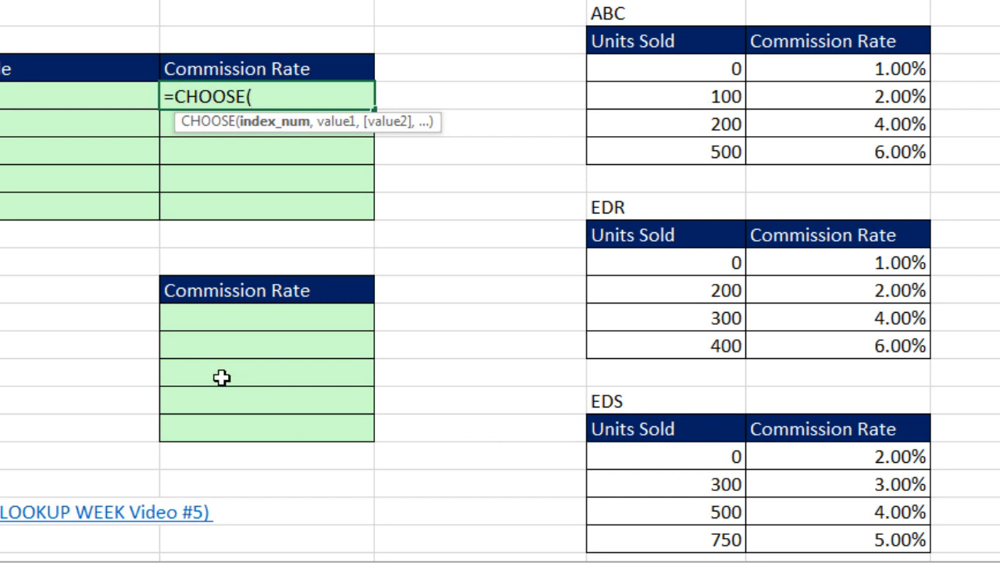
Discard the unfinished CHOOSE formula and review the empty Table column and the product numbering list in A236:B238
{"action": "key", "text": "Escape"}
{"action": "left_click_drag", "start_coordinate": [45, 94], "coordinate": [52, 185]}
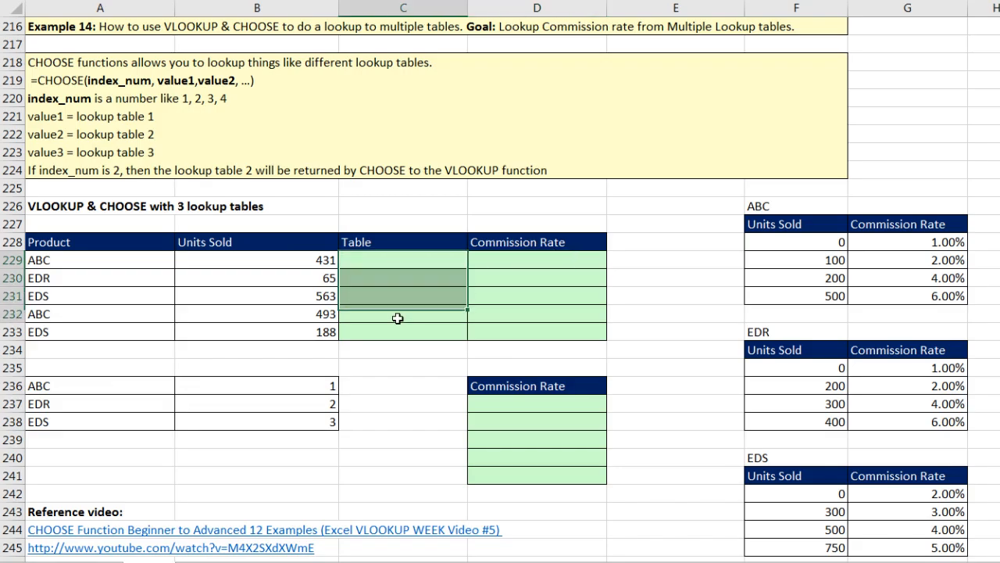
{"action": "left_click_drag", "start_coordinate": [398, 318], "coordinate": [398, 333]}
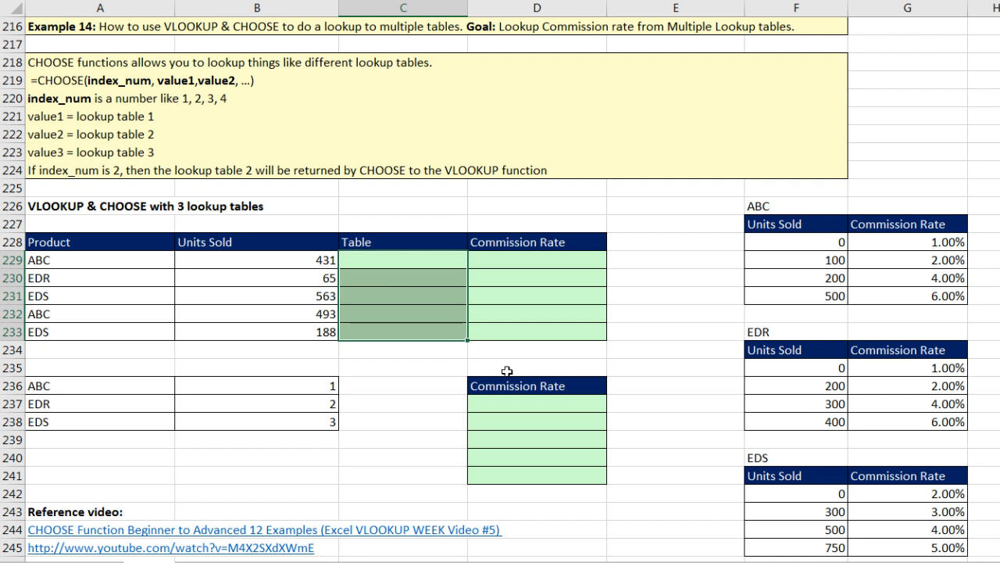
{"action": "left_click_drag", "start_coordinate": [107, 386], "coordinate": [222, 423]}
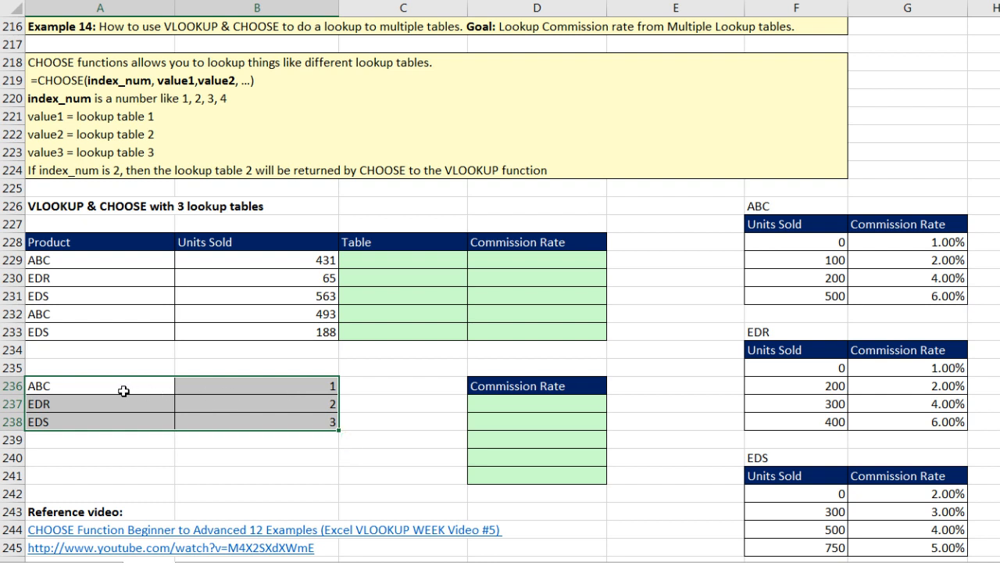
{"action": "left_click", "coordinate": [268, 391]}
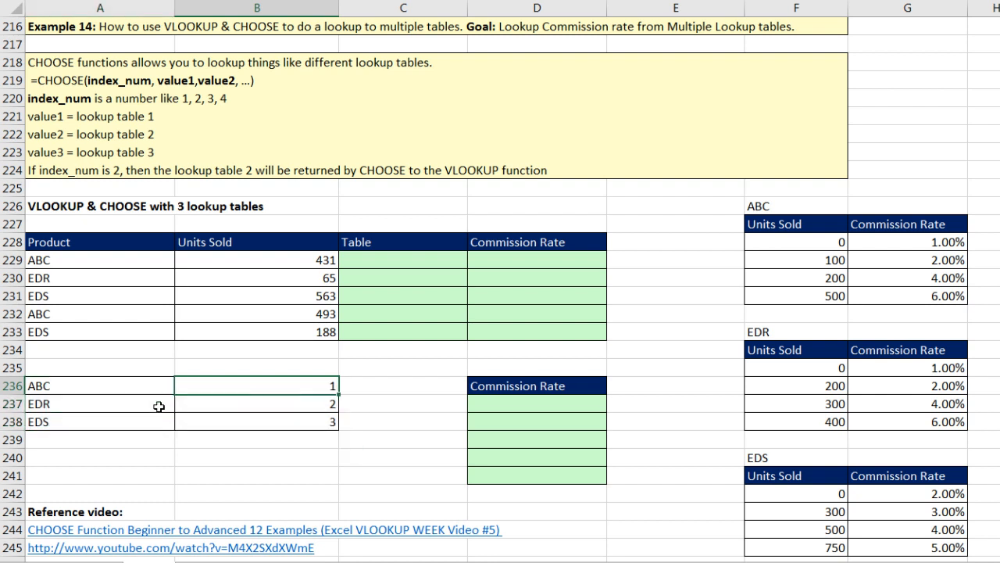
{"action": "left_click", "coordinate": [259, 407]}
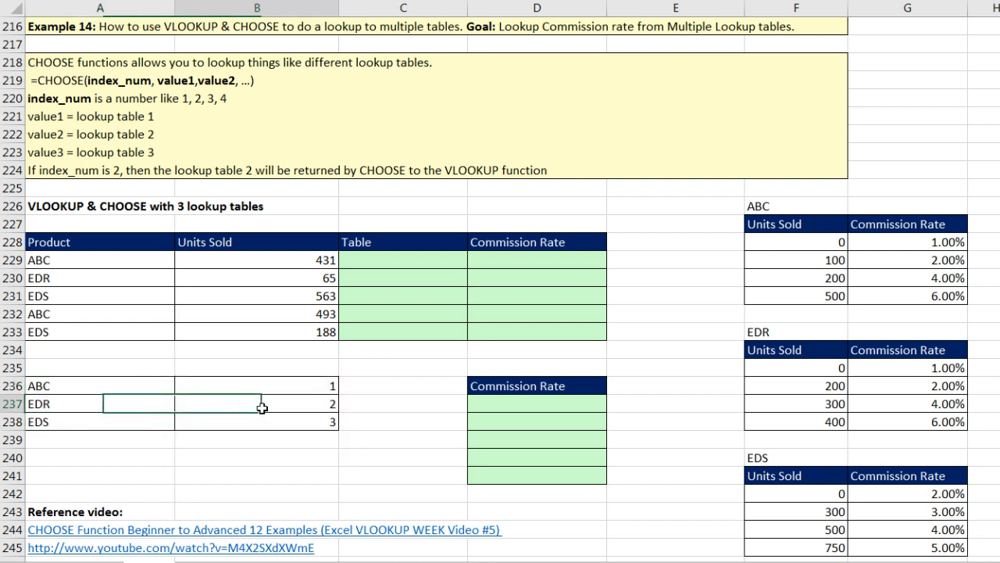
Enter =VLOOKUP(A229,$A$236:$B$238,2,0) in C229 and fill it down through C233
{"action": "left_click", "coordinate": [407, 263]}
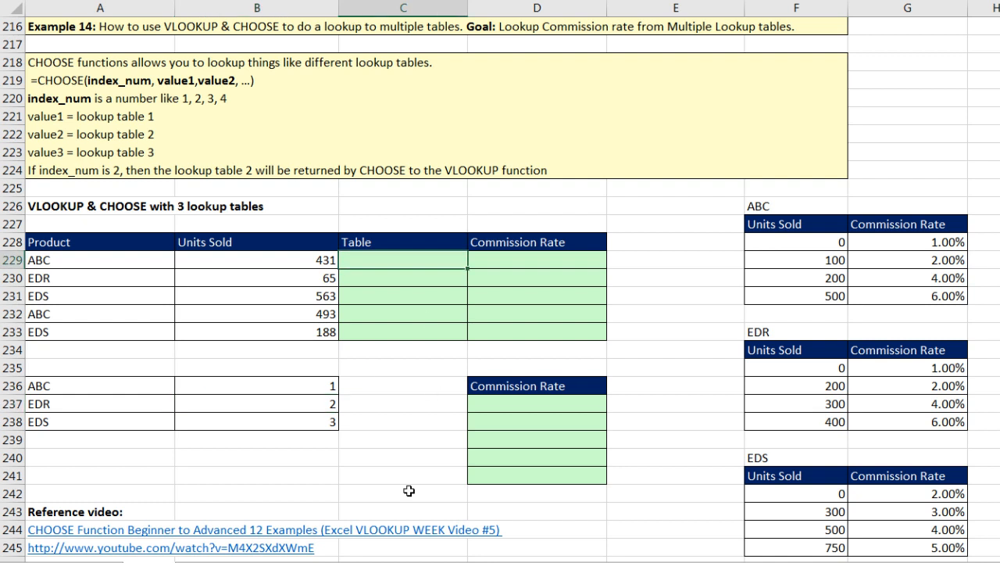
{"action": "type", "text": "=vl"}
{"action": "key", "text": "Tab"}
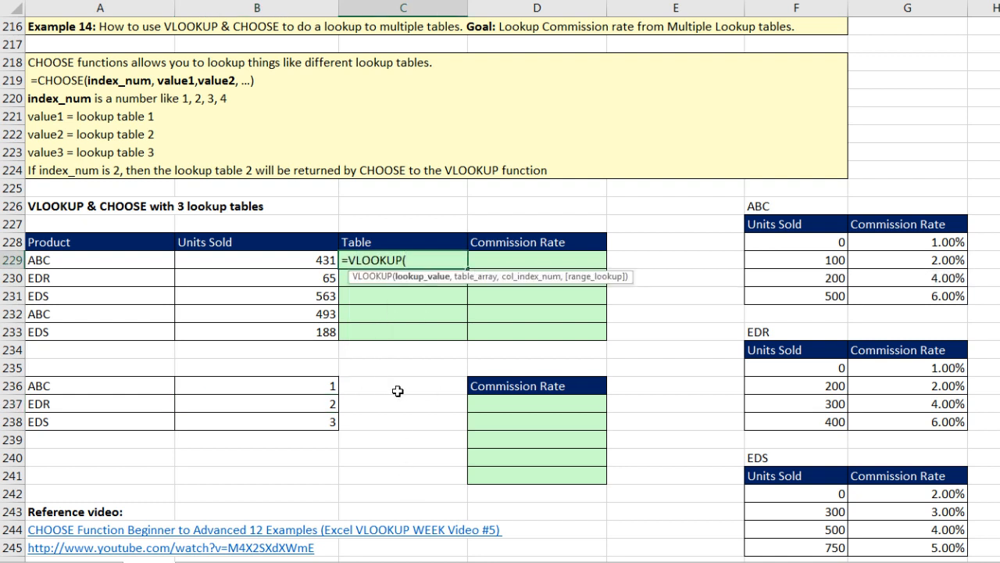
{"action": "left_click", "coordinate": [142, 260]}
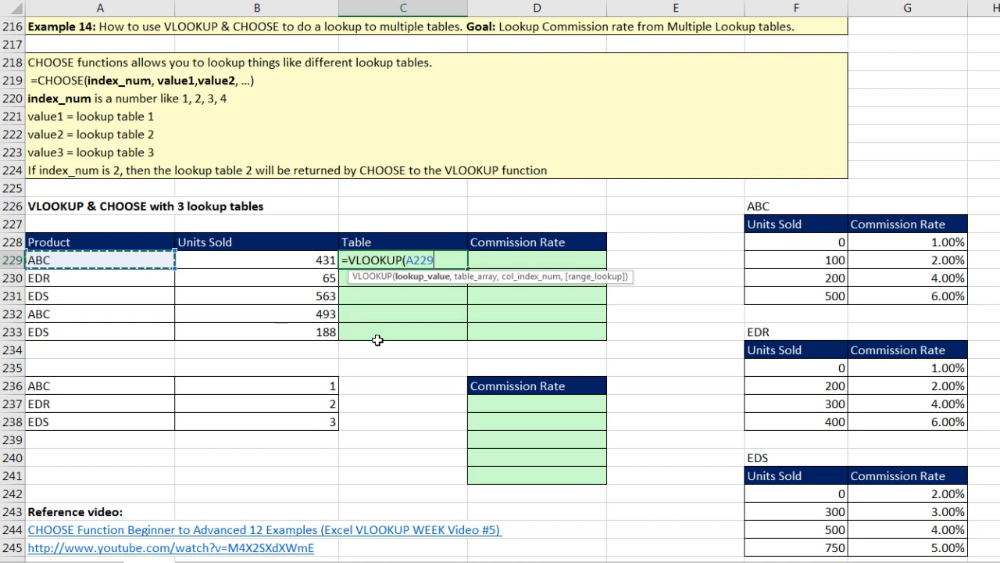
{"action": "type", "text": ","}
{"action": "left_click_drag", "start_coordinate": [152, 386], "coordinate": [258, 421]}
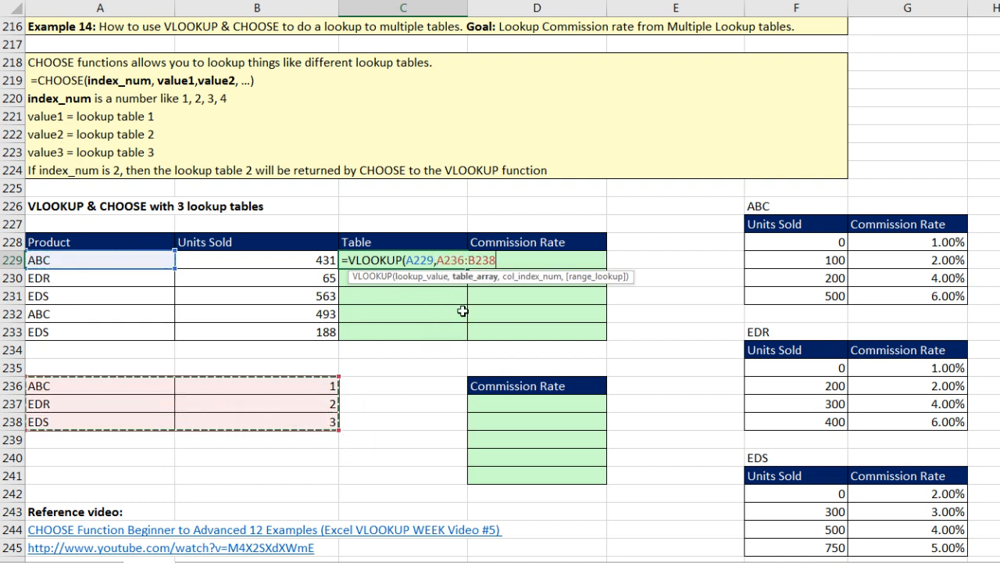
{"action": "key", "text": "F4"}
{"action": "type", "text": ","}
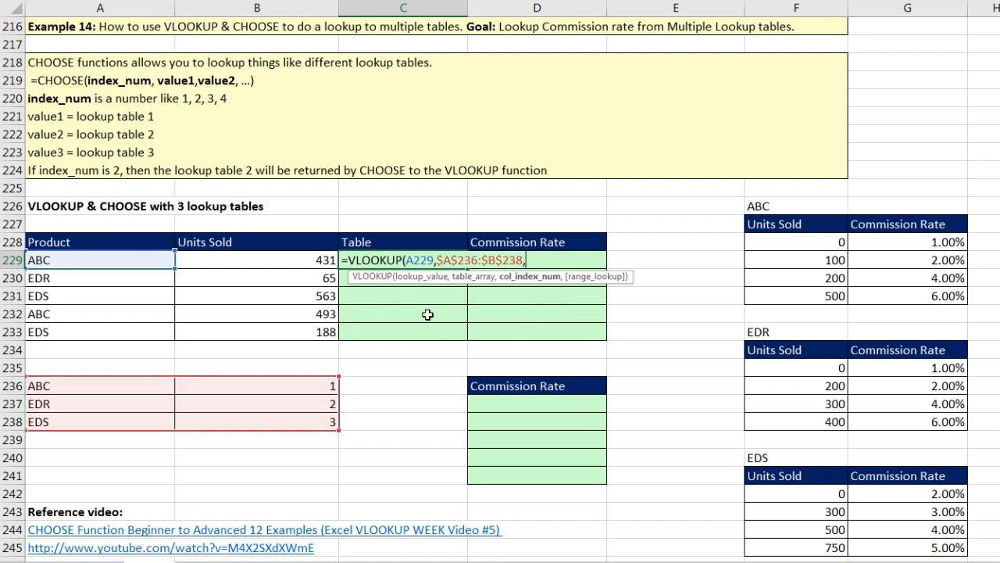
{"action": "type", "text": "2,"}
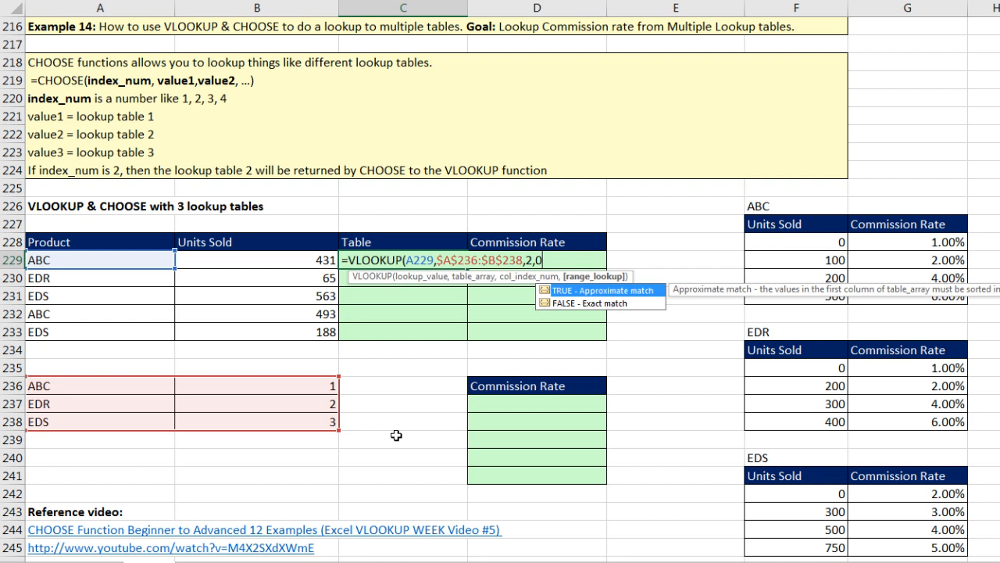
{"action": "type", "text": "0"}
{"action": "key", "text": "ctrl+Return"}
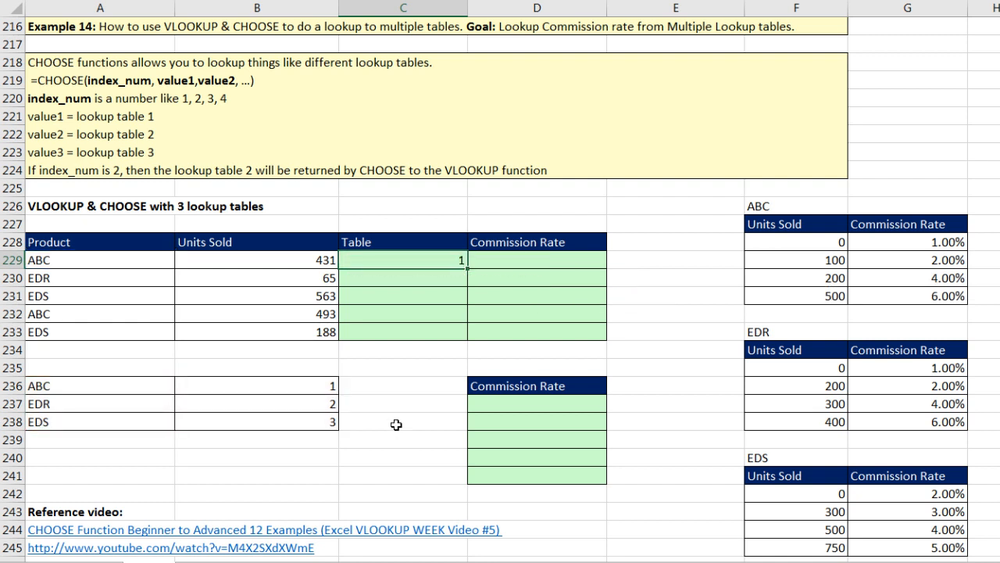
{"action": "double_click", "coordinate": [467, 268]}
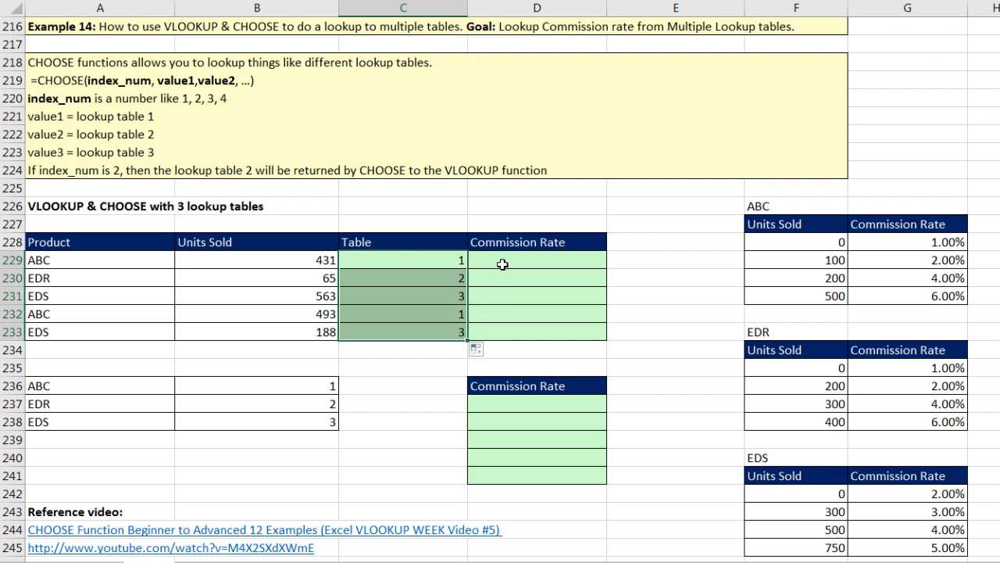
Start a CHOOSE formula in D229 with C229 as the index number and the ABC table $F$228:$G$231 as the first value
{"action": "left_click", "coordinate": [503, 264]}
{"action": "type", "text": "=ch"}
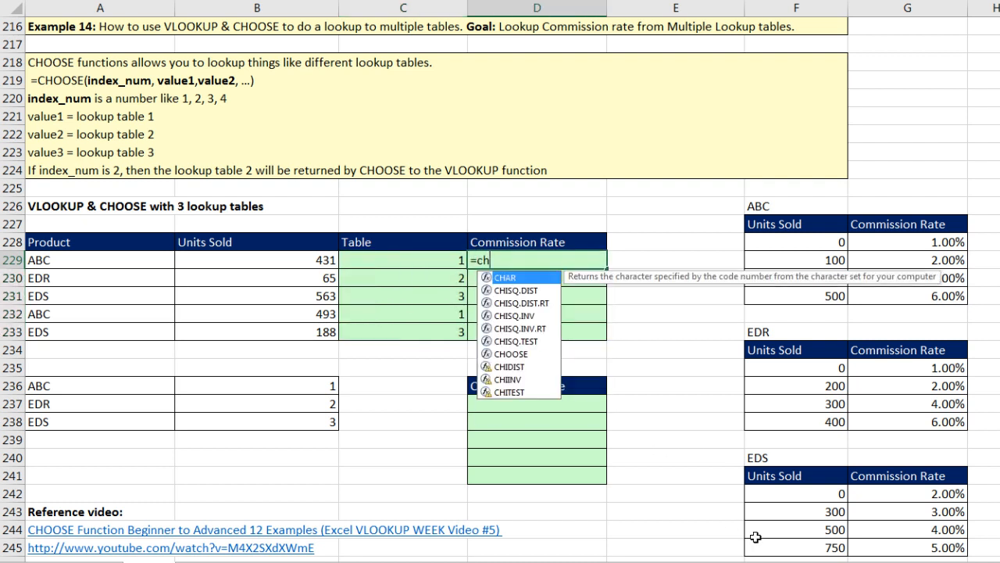
{"action": "type", "text": "o"}
{"action": "key", "text": "Tab"}
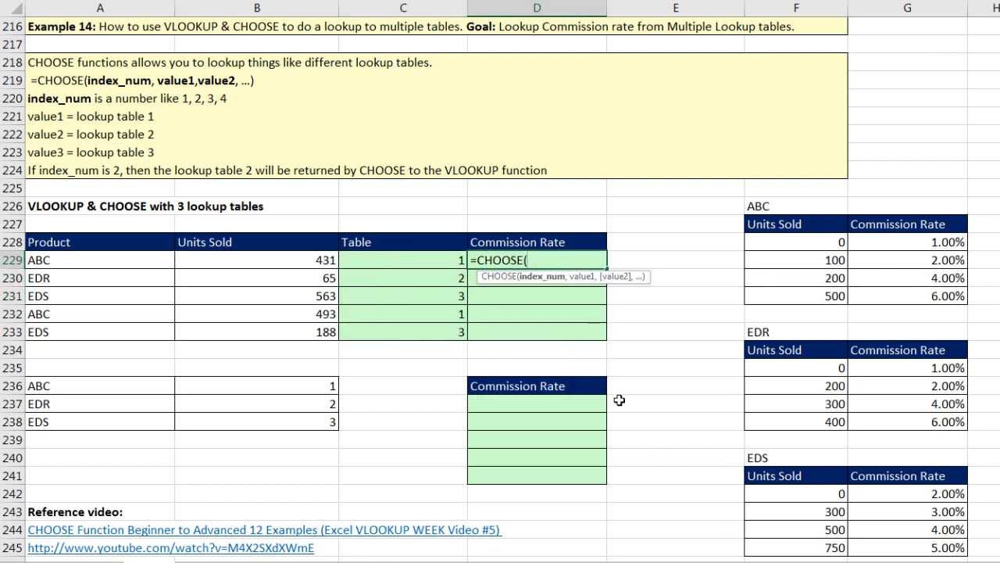
{"action": "left_click", "coordinate": [427, 264]}
{"action": "type", "text": ","}
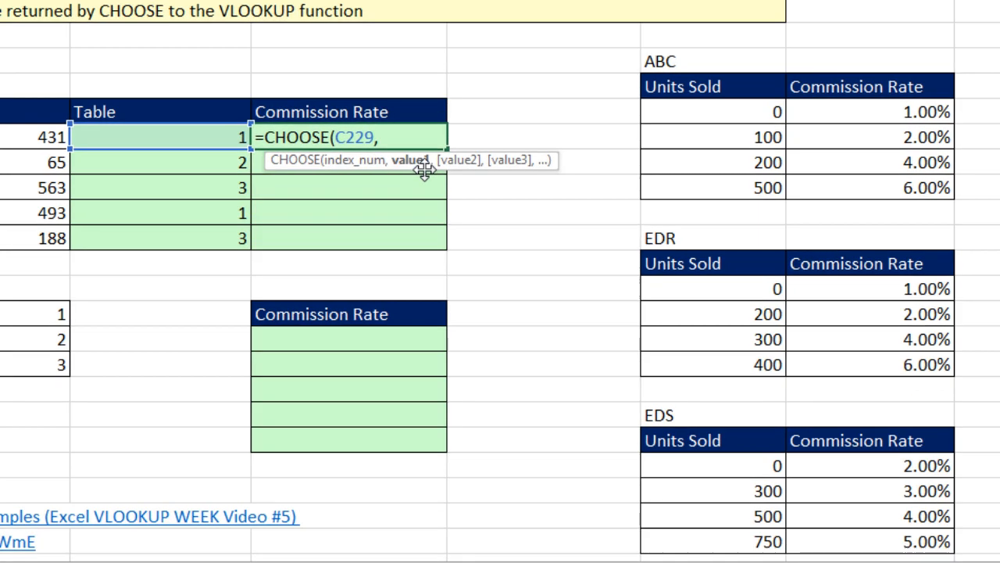
{"action": "left_click", "coordinate": [799, 169]}
{"action": "left_click_drag", "start_coordinate": [774, 117], "coordinate": [855, 196]}
{"action": "key", "text": "F4"}
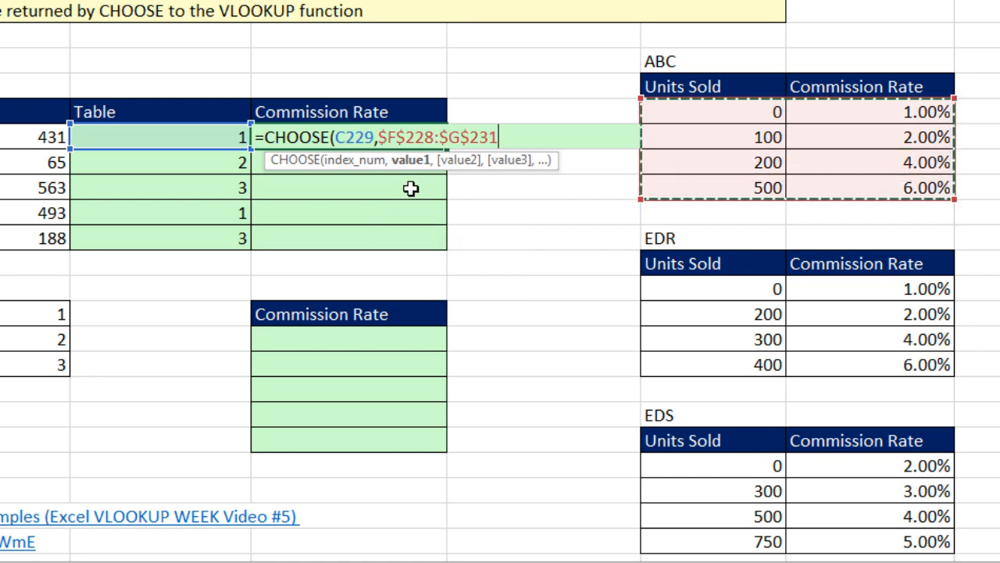
Add the EDR table $F$235:$G$238 and the EDS table $F$242:$G$245 as the second and third CHOOSE values, with absolute references
{"action": "type", "text": ","}
{"action": "left_click_drag", "start_coordinate": [694, 288], "coordinate": [884, 360]}
{"action": "key", "text": "F4"}
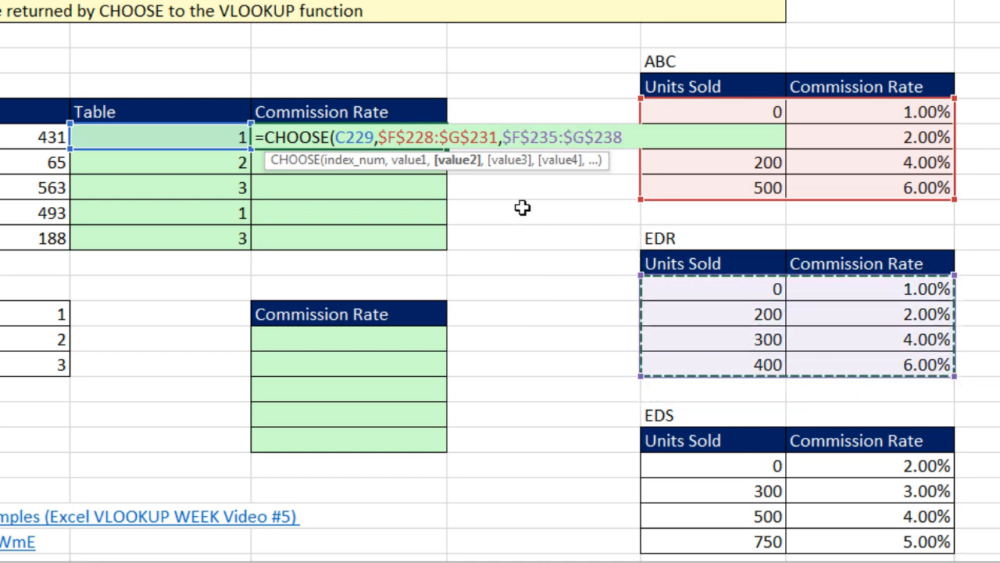
{"action": "type", "text": ","}
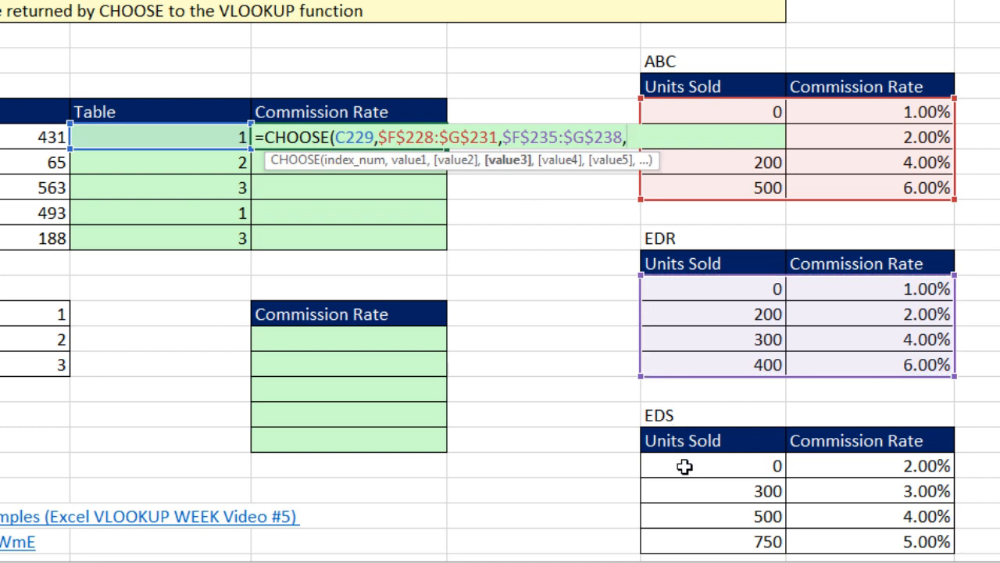
{"action": "left_click_drag", "start_coordinate": [722, 464], "coordinate": [827, 536]}
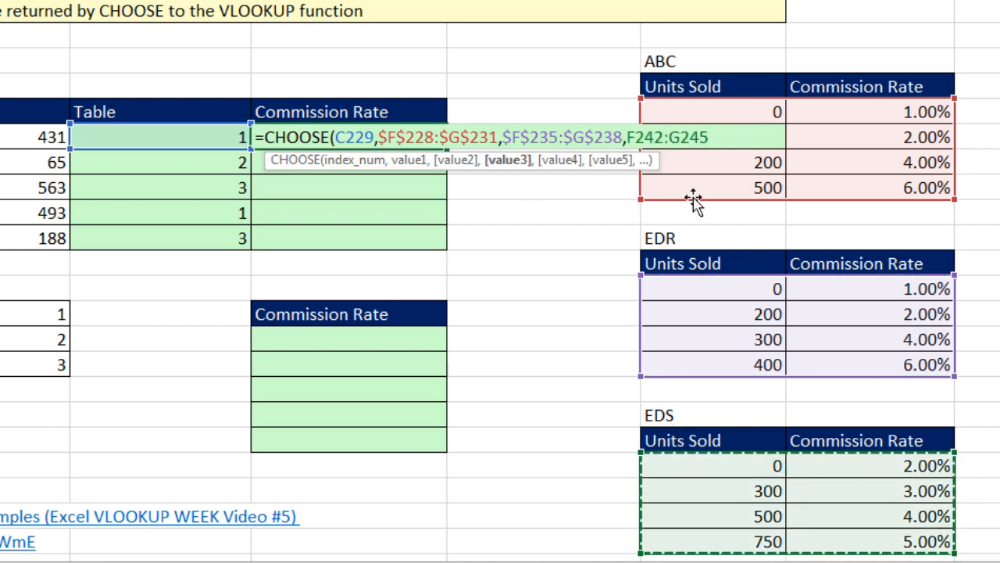
{"action": "key", "text": "F4"}
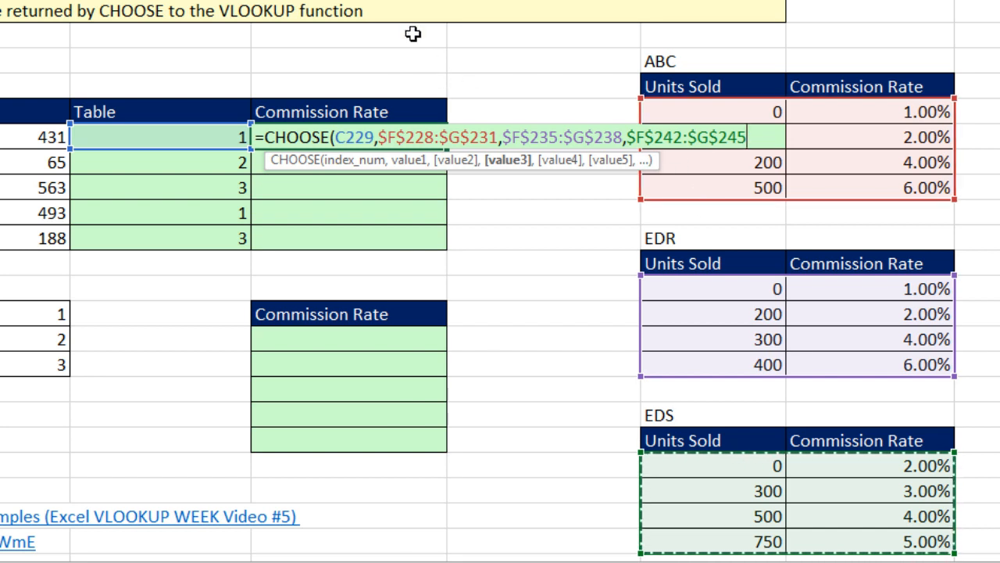
Complete the CHOOSE formula in D229 and copy it down through D233
{"action": "type", "text": ")"}
{"action": "key", "text": "Return"}
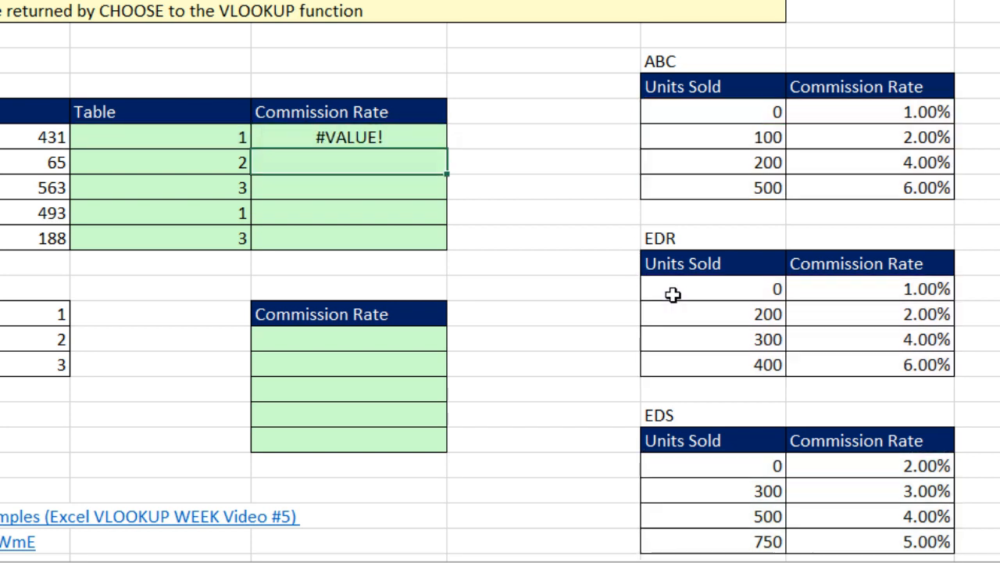
{"action": "left_click", "coordinate": [415, 137]}
{"action": "left_click_drag", "start_coordinate": [451, 153], "coordinate": [445, 255]}
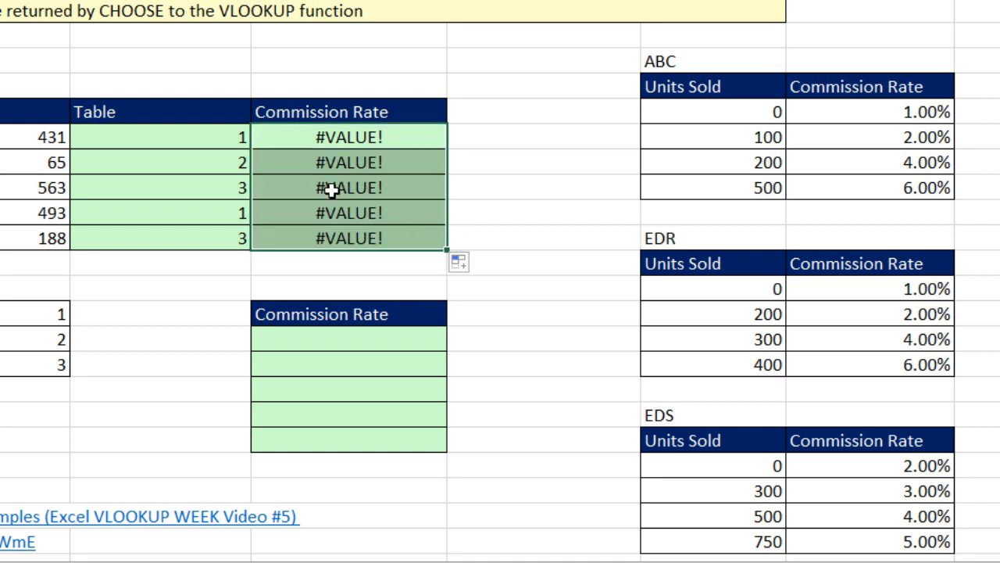
Evaluate the CHOOSE formula in D231 in place to inspect the table array it returns, and leave the formula unchanged
{"action": "left_click", "coordinate": [304, 188]}
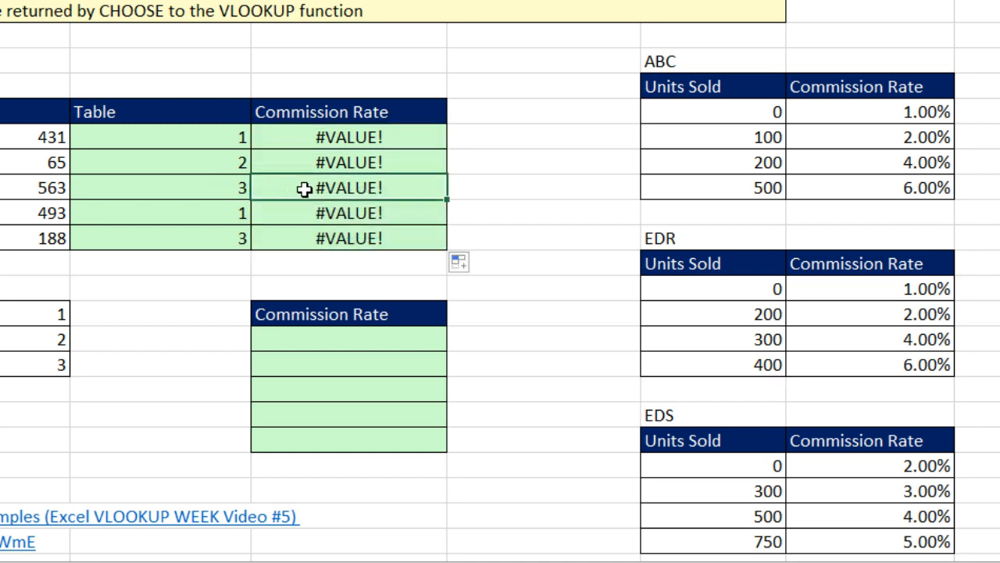
{"action": "key", "text": "F2"}
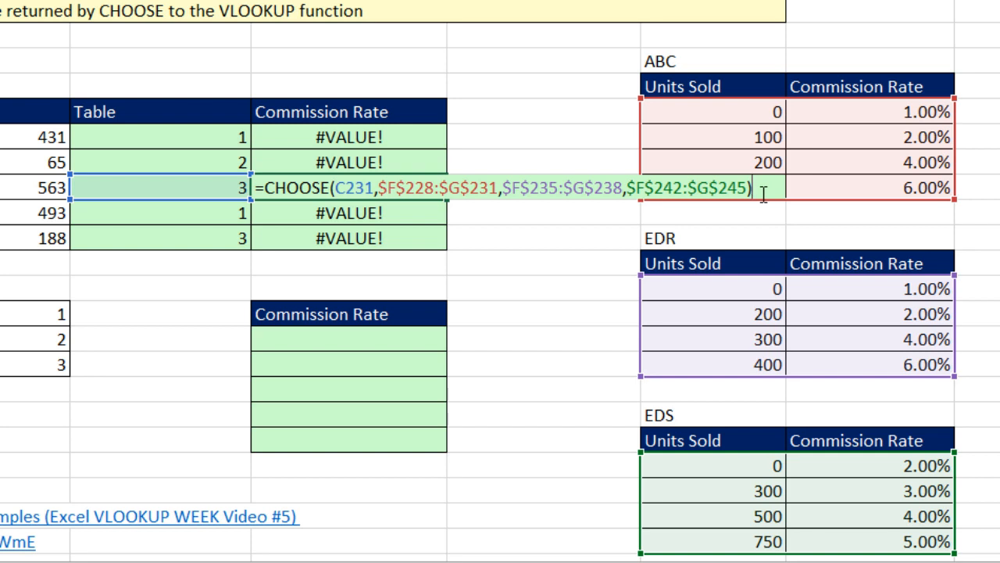
{"action": "left_click_drag", "start_coordinate": [767, 192], "coordinate": [240, 166]}
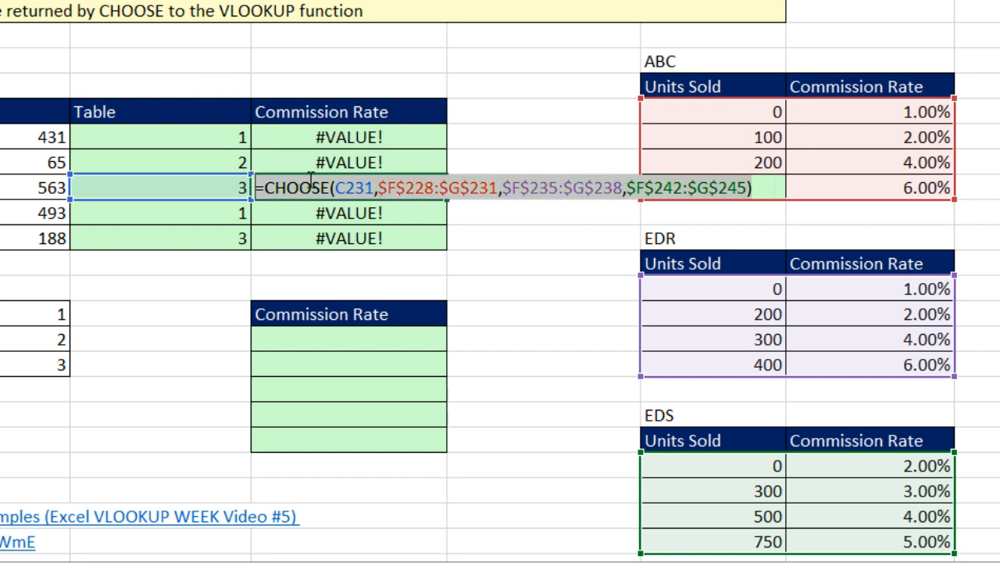
{"action": "key", "text": "F9"}
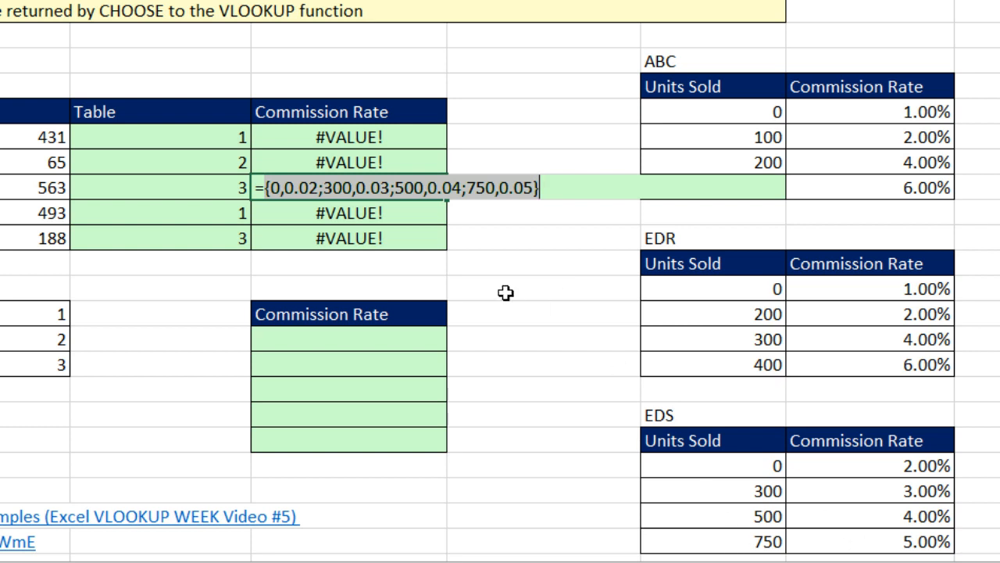
{"action": "key", "text": "ctrl+z"}
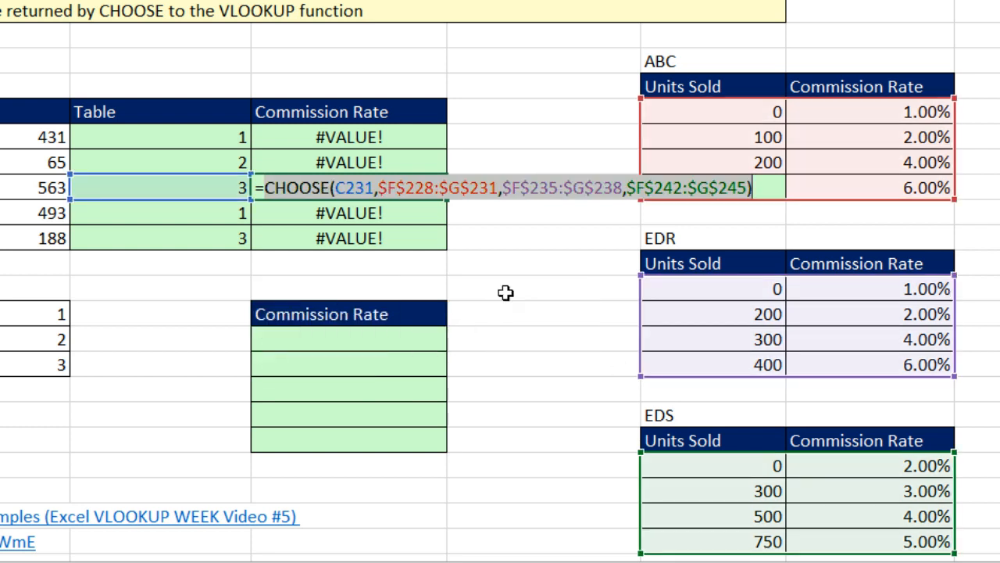
{"action": "key", "text": "Escape"}
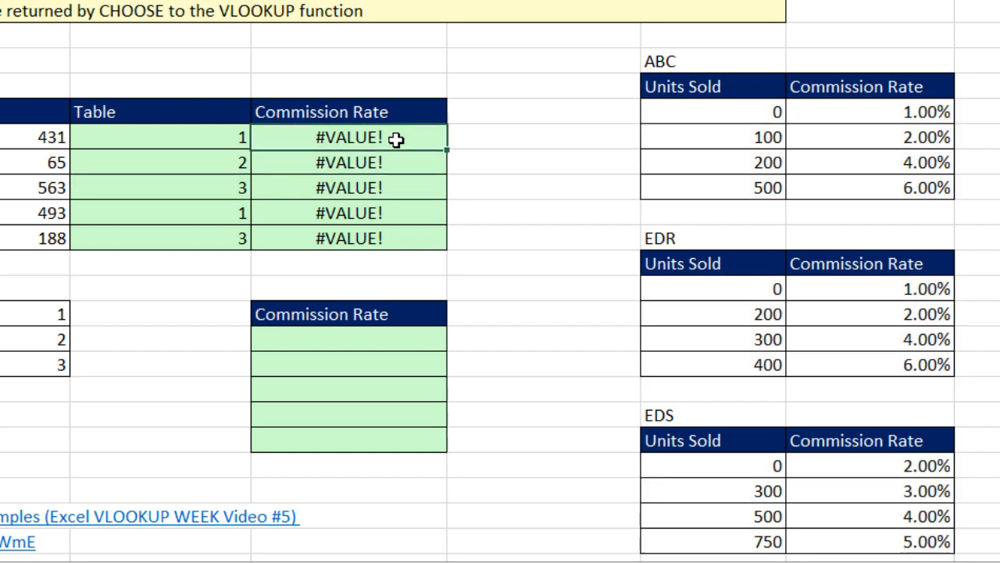
Wrap the CHOOSE formula in D229 in a VLOOKUP with B229 as the lookup value and CHOOSE as the table array
{"action": "double_click", "coordinate": [397, 137]}
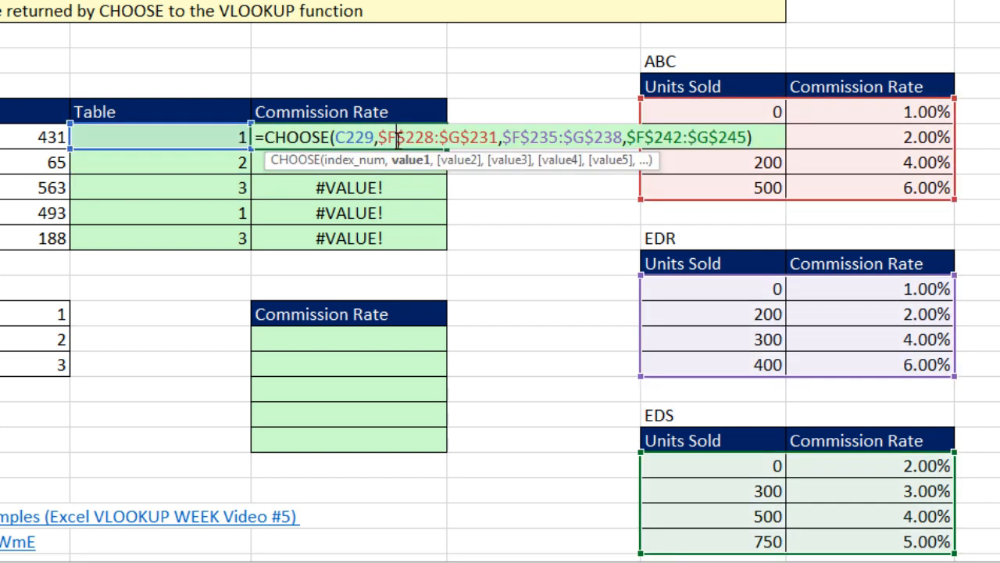
{"action": "left_click", "coordinate": [406, 162]}
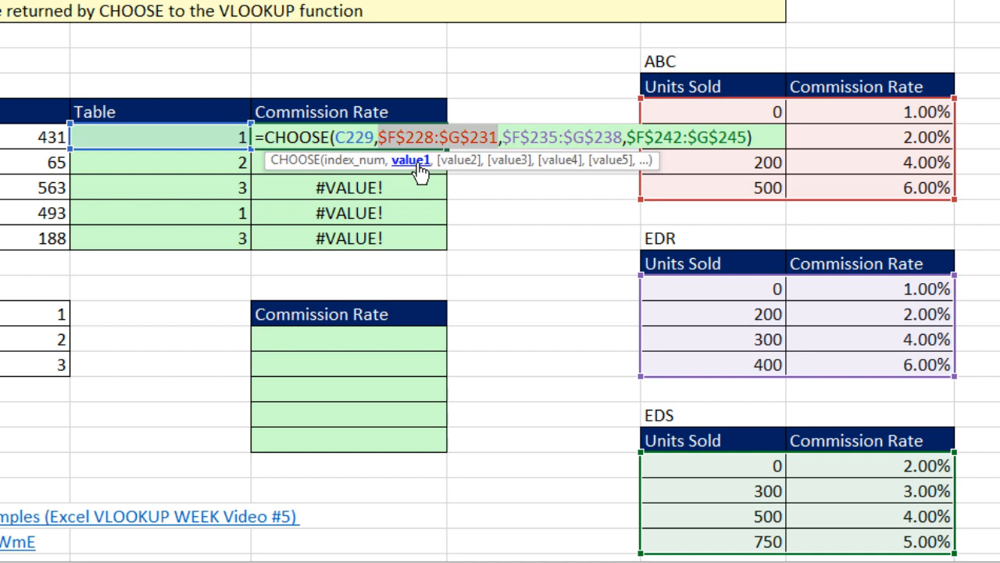
{"action": "left_click", "coordinate": [457, 160]}
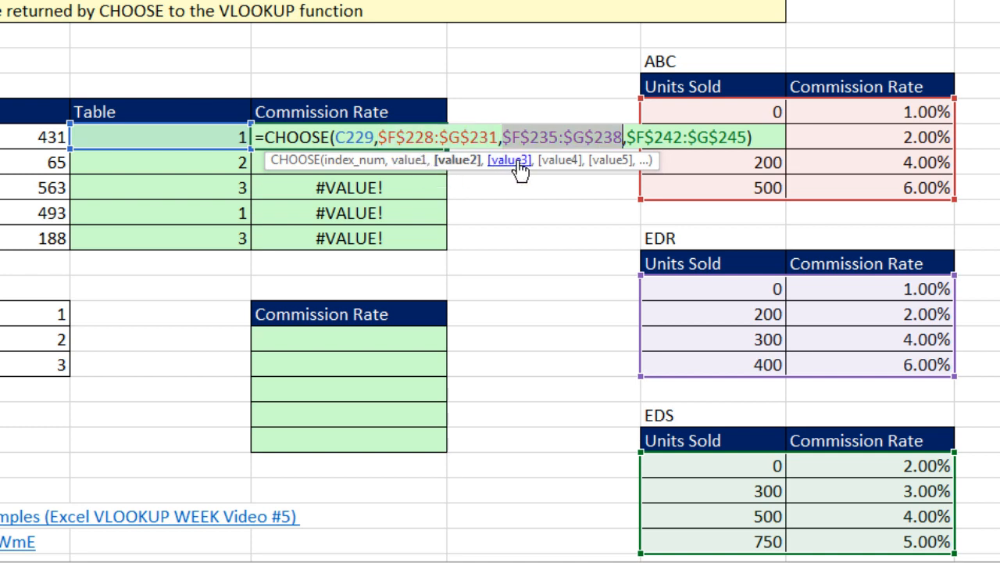
{"action": "left_click", "coordinate": [517, 161]}
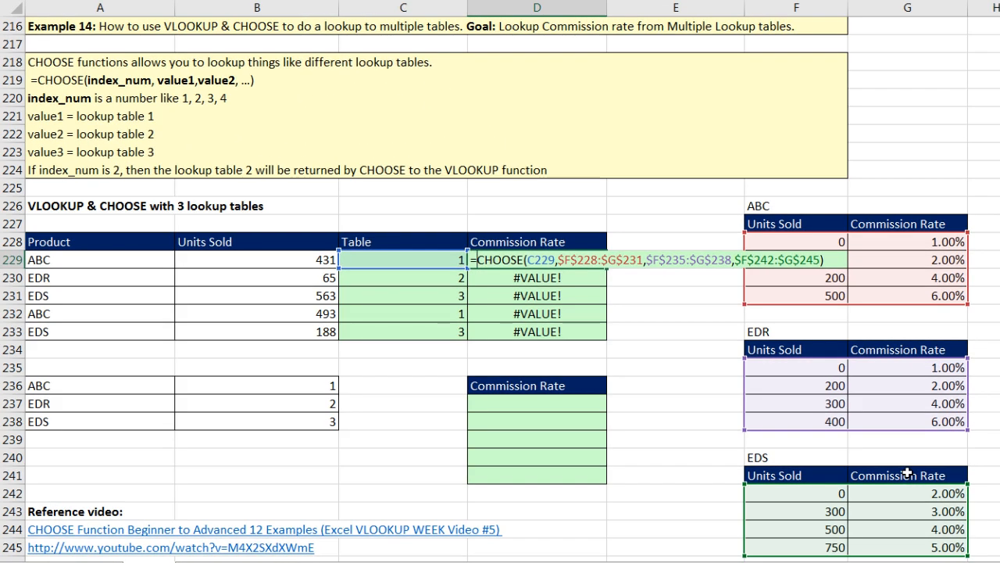
{"action": "type", "text": "VLOOKUP("}
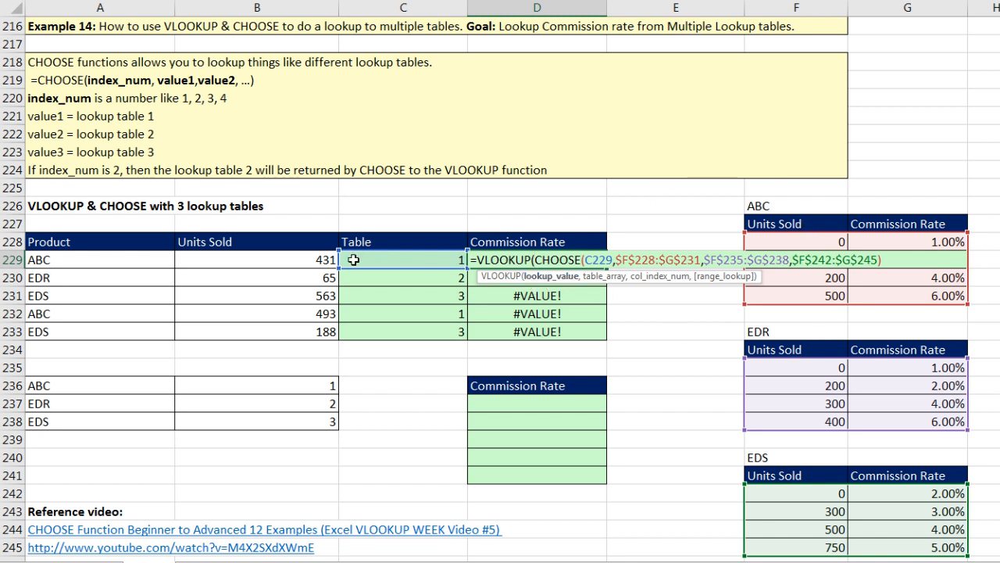
{"action": "left_click", "coordinate": [299, 267]}
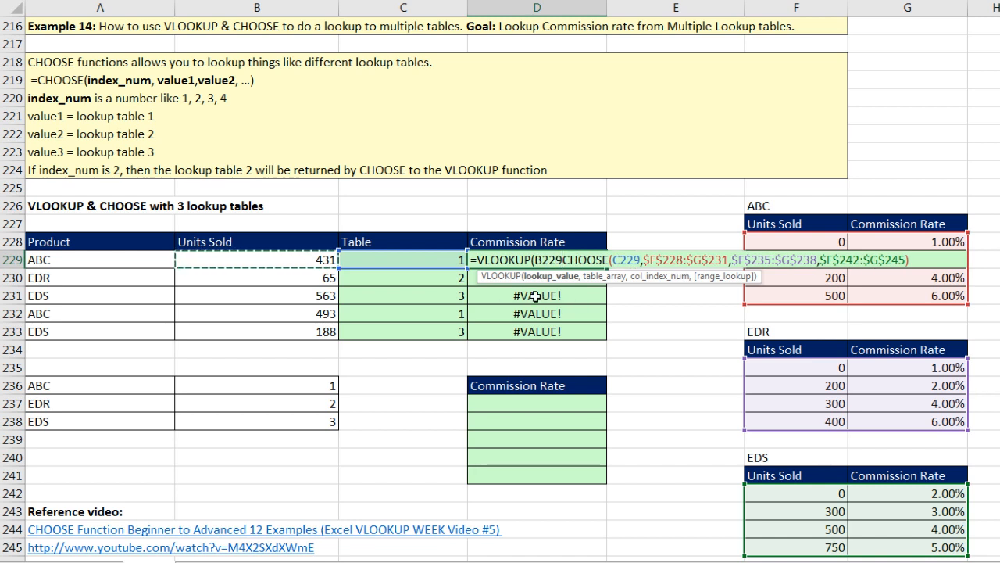
{"action": "type", "text": ","}
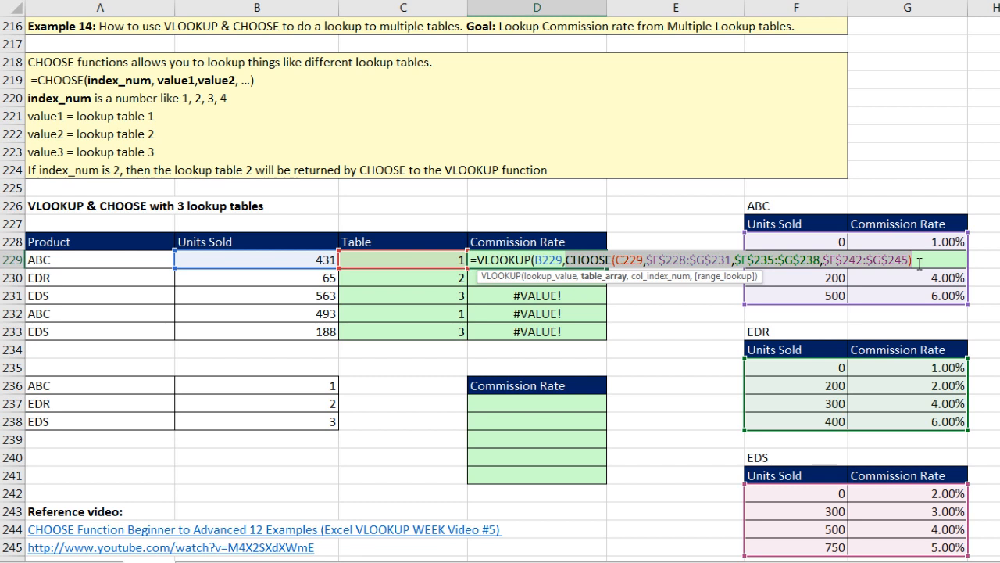
Complete the VLOOKUP in D229 with column index 2 and approximate match, and copy it down through D233
{"action": "type", "text": ",2"}
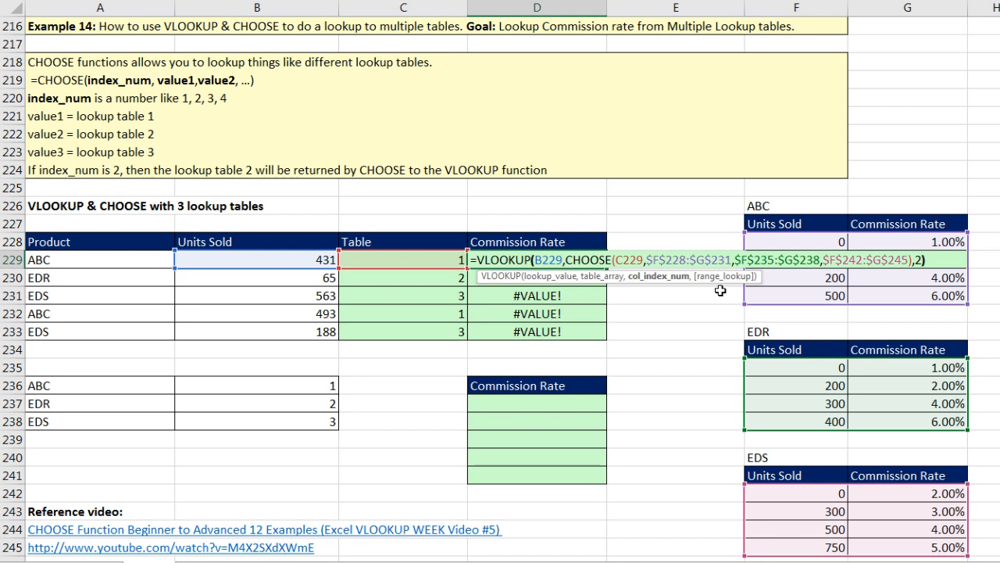
{"action": "key", "text": "ctrl+Return"}
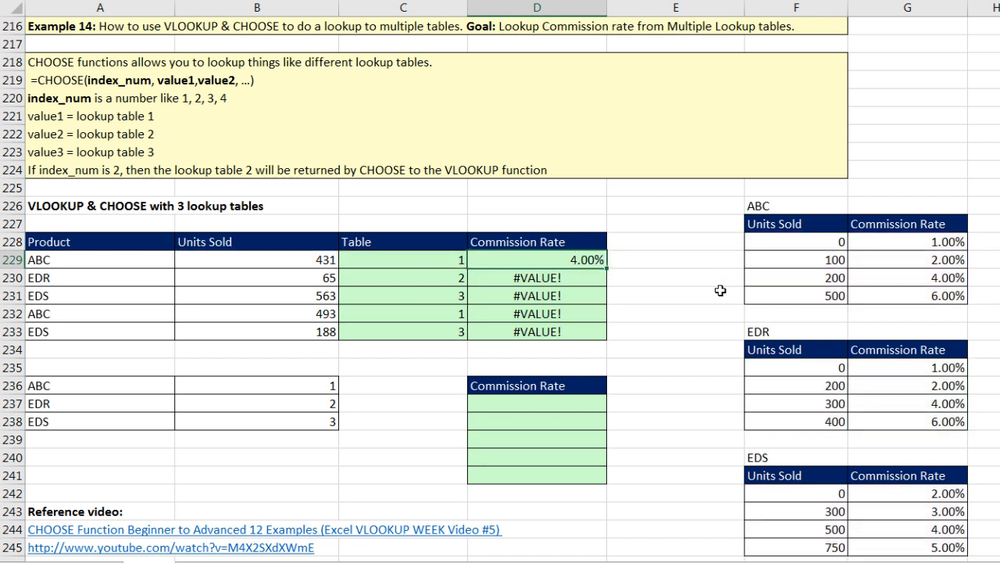
{"action": "double_click", "coordinate": [607, 271]}
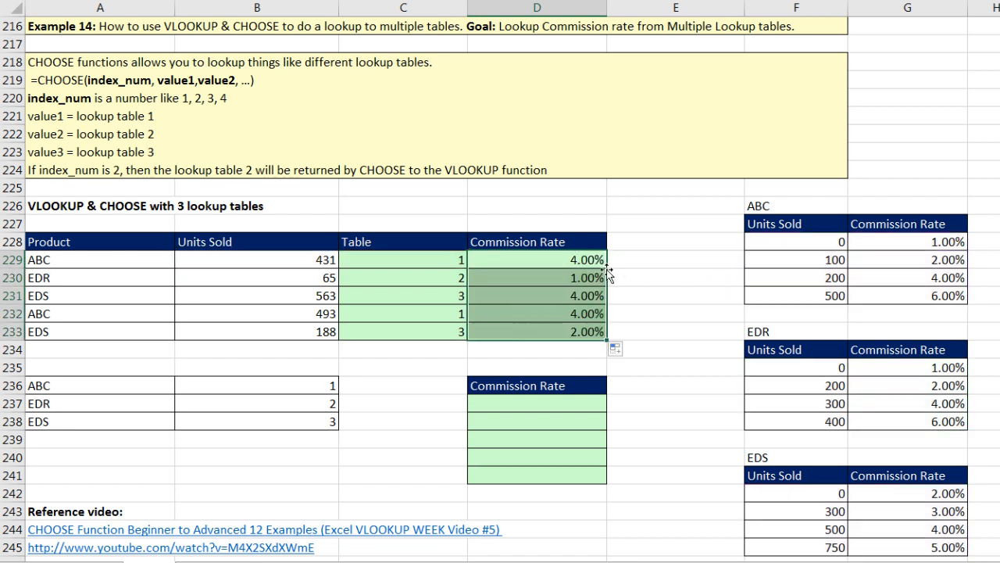
{"action": "left_click", "coordinate": [316, 299]}
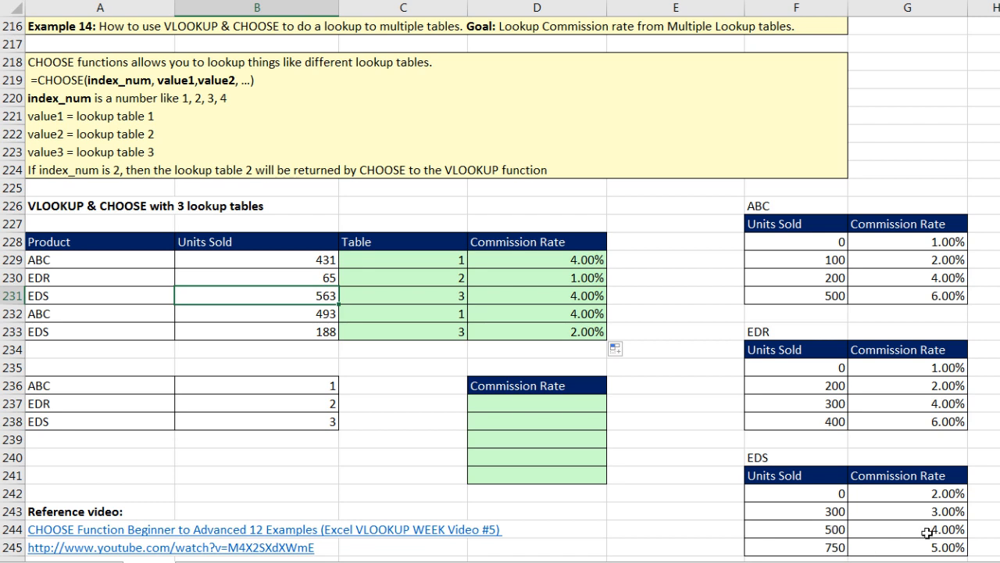
{"action": "left_click", "coordinate": [587, 295]}
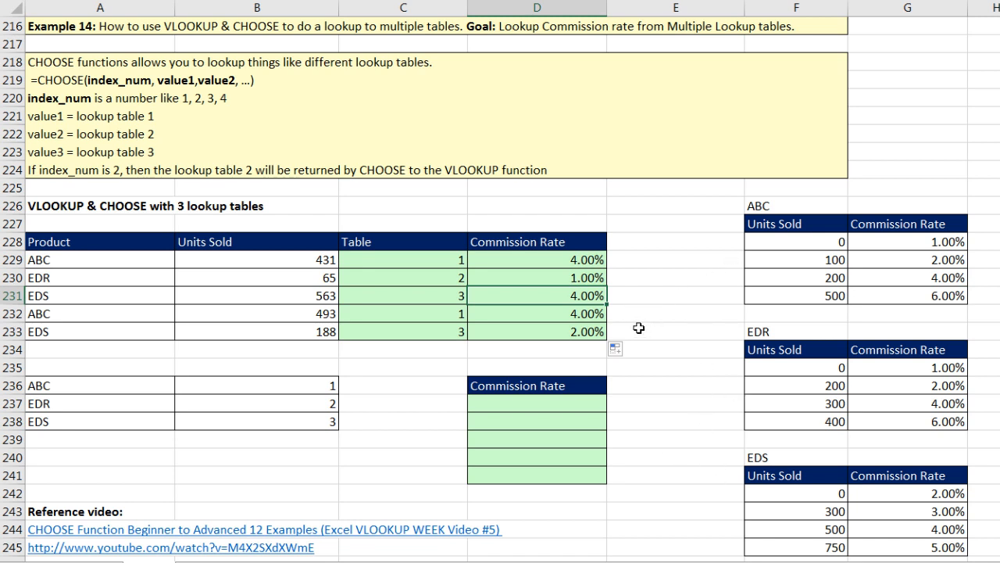
Copy the formula text of D229 into D237 with its references unchanged, and fill it down through D241
{"action": "double_click", "coordinate": [537, 263]}
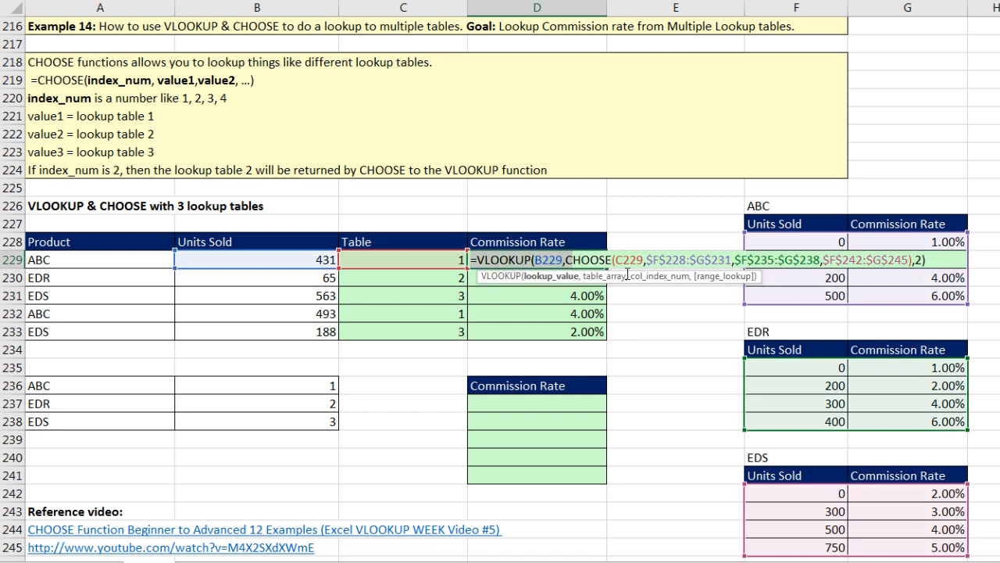
{"action": "key", "text": "ctrl+c"}
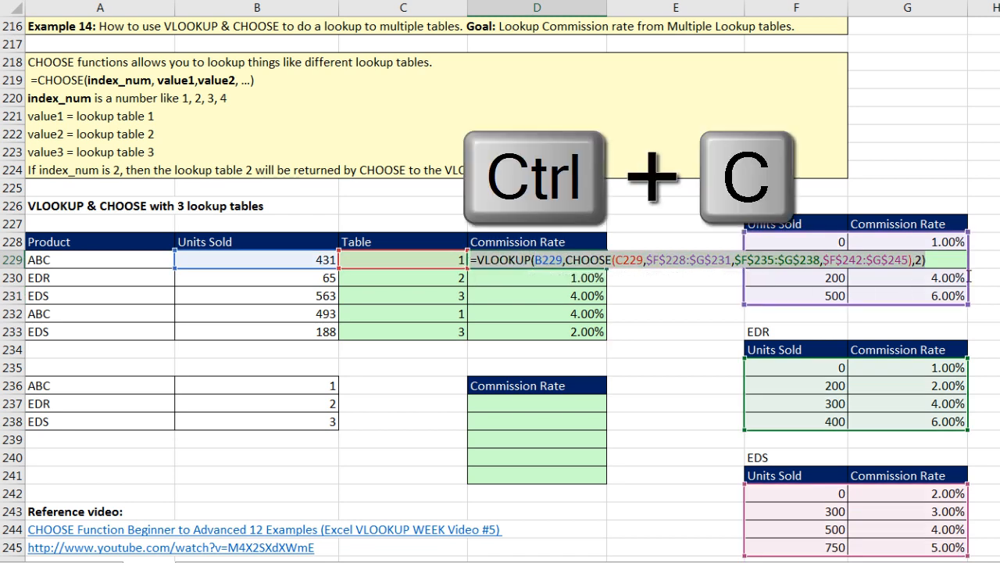
{"action": "key", "text": "Return"}
{"action": "left_click", "coordinate": [527, 404]}
{"action": "key", "text": "ctrl+v"}
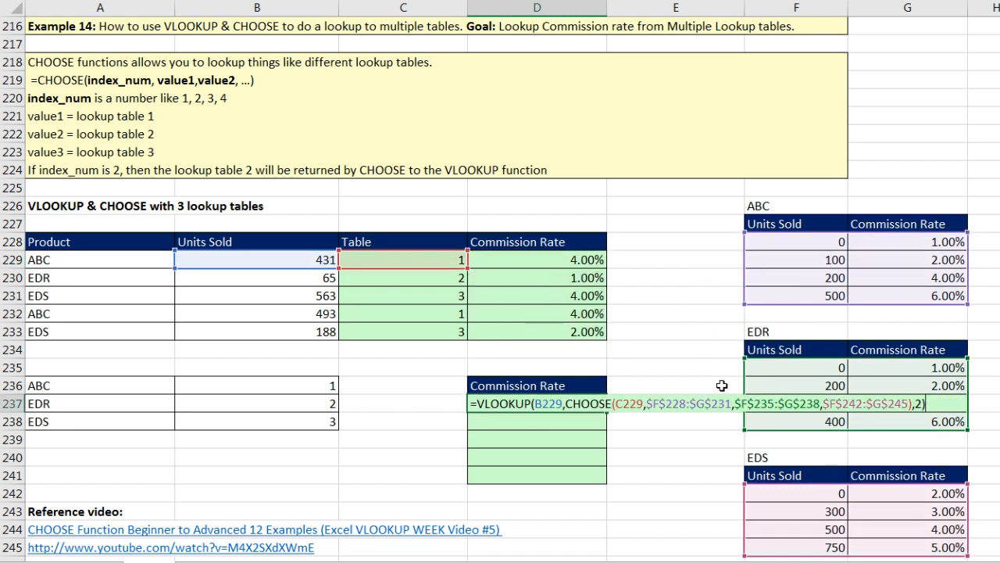
{"action": "key", "text": "ctrl+Return"}
{"action": "left_click_drag", "start_coordinate": [606, 412], "coordinate": [612, 477]}
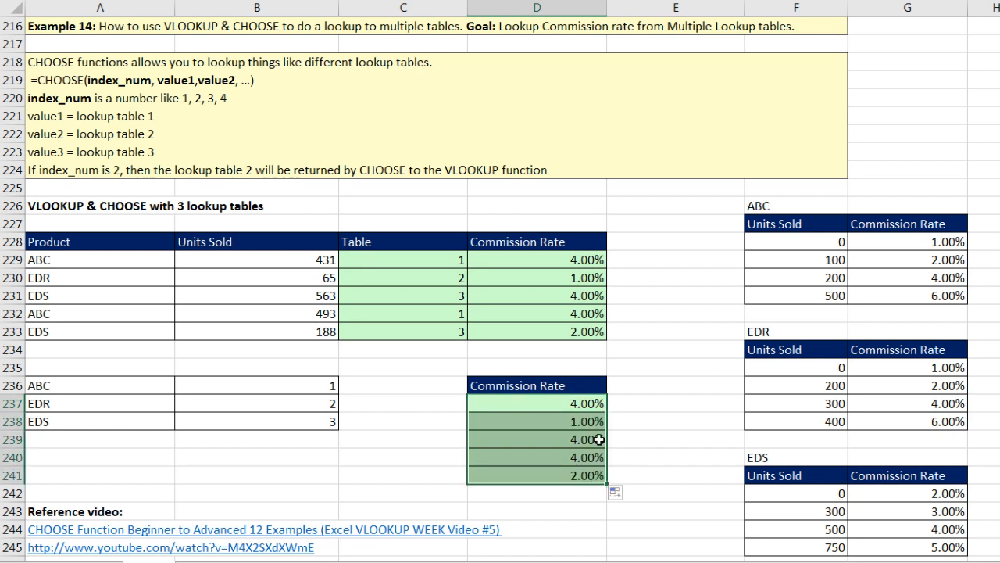
Copy the VLOOKUP text from the formula in C229 without its equal sign, leaving the cell unchanged
{"action": "left_click", "coordinate": [576, 407]}
{"action": "double_click", "coordinate": [576, 406]}
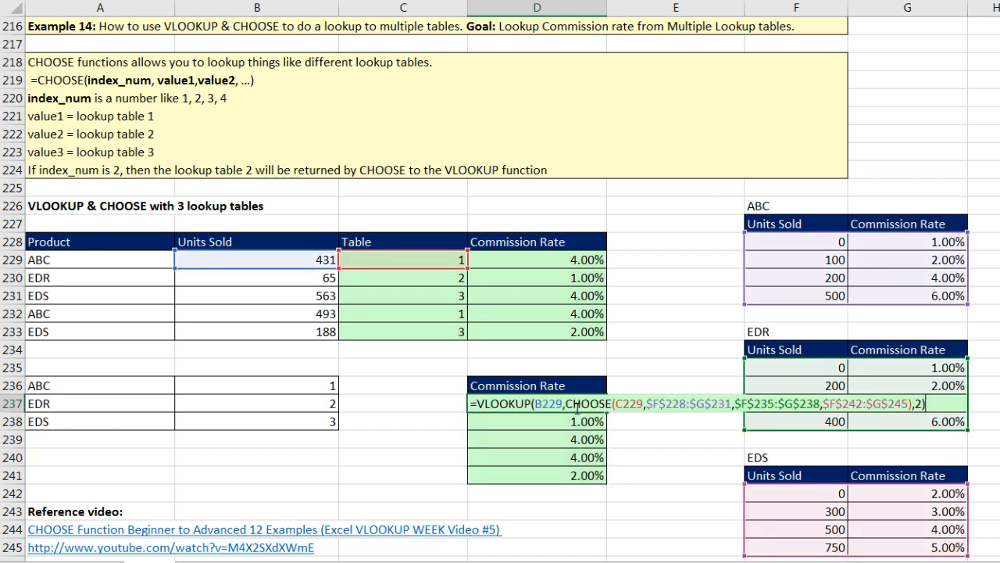
{"action": "double_click", "coordinate": [634, 403]}
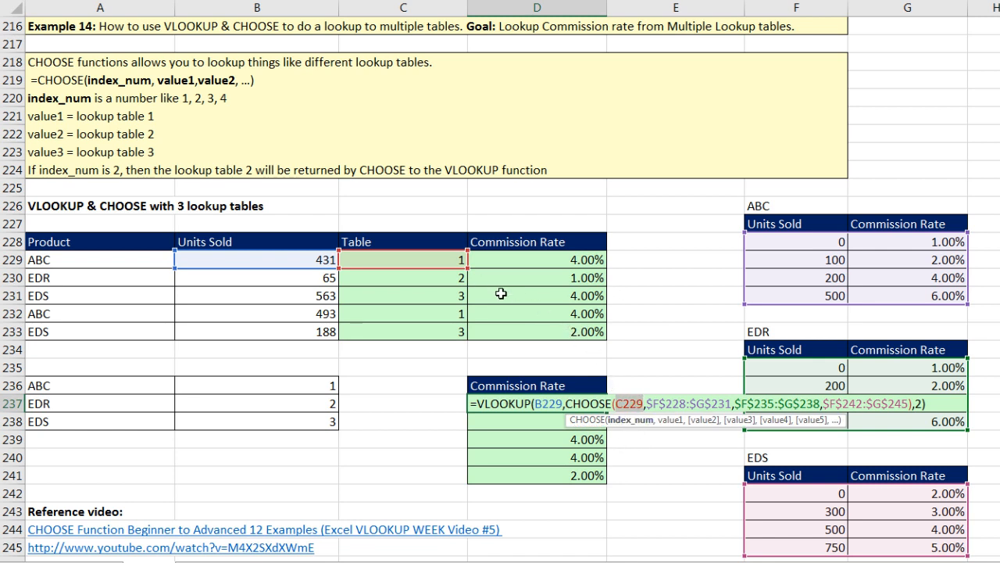
{"action": "key", "text": "Escape"}
{"action": "double_click", "coordinate": [433, 266]}
{"action": "left_click_drag", "start_coordinate": [346, 260], "coordinate": [566, 262]}
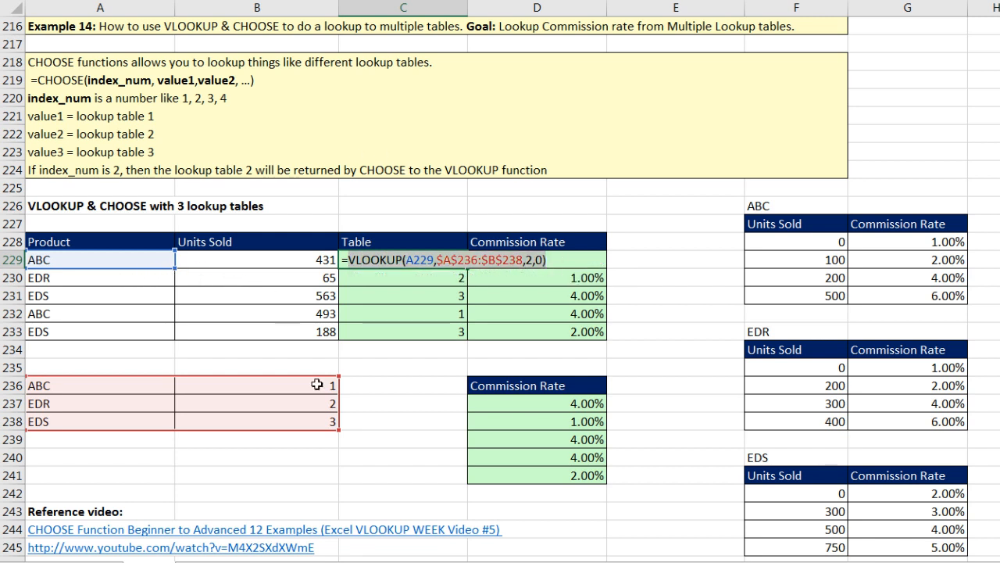
{"action": "key", "text": "ctrl+c"}
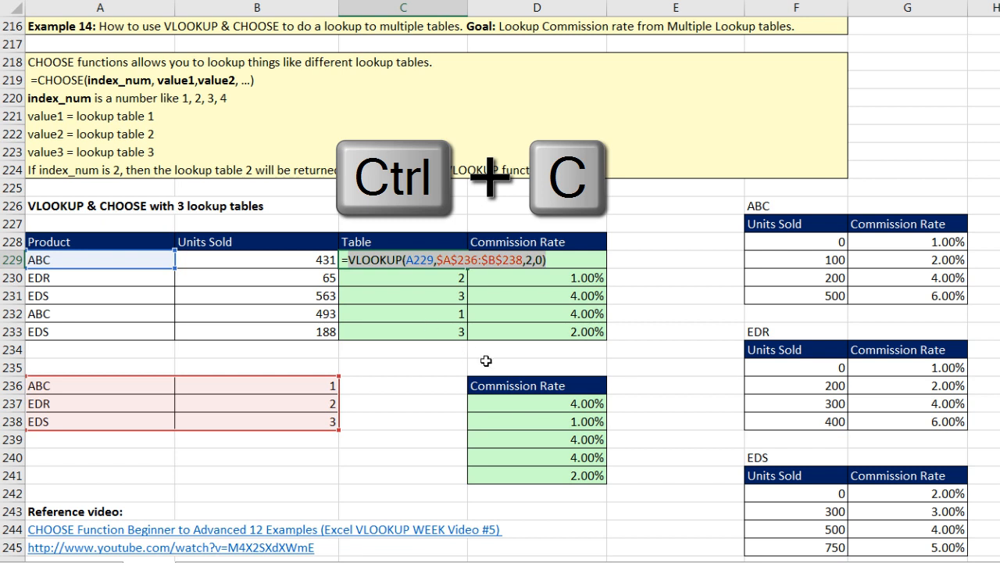
{"action": "key", "text": "Escape"}
Replace the C229 index number in D237 with the copied VLOOKUP(A229,$A$236:$B$238,2,0), and copy the formula down through D241
{"action": "double_click", "coordinate": [520, 408]}
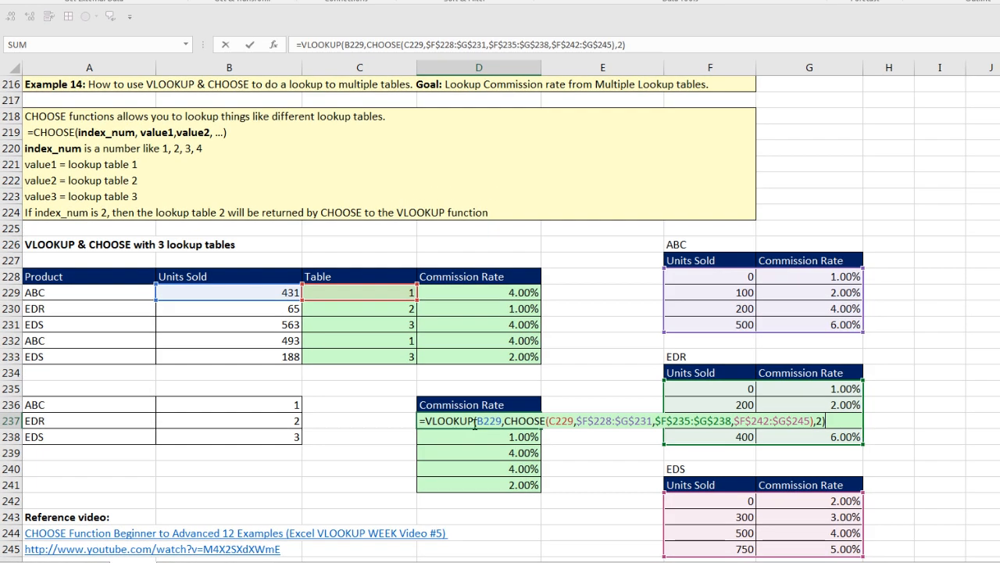
{"action": "left_click", "coordinate": [565, 420]}
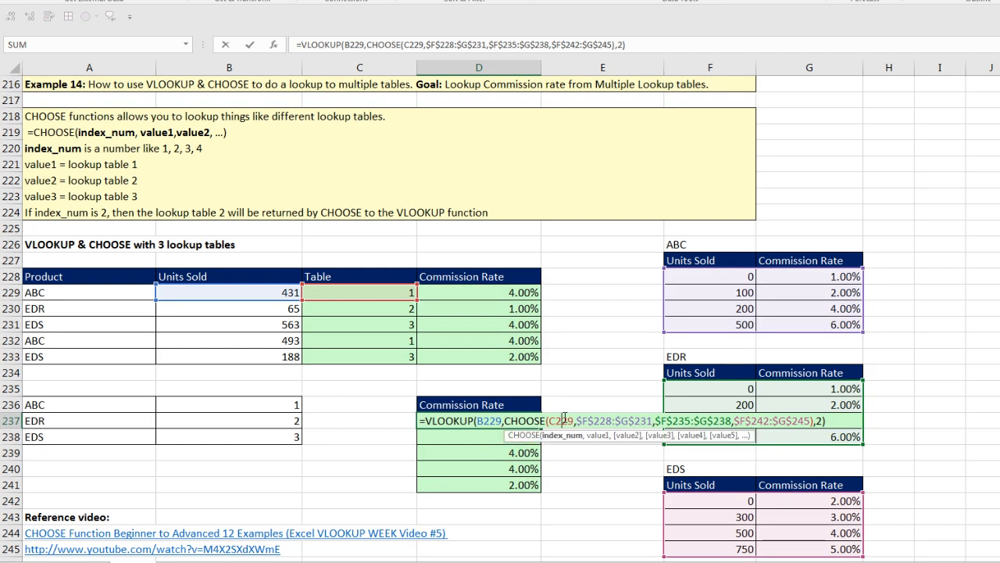
{"action": "double_click", "coordinate": [564, 420]}
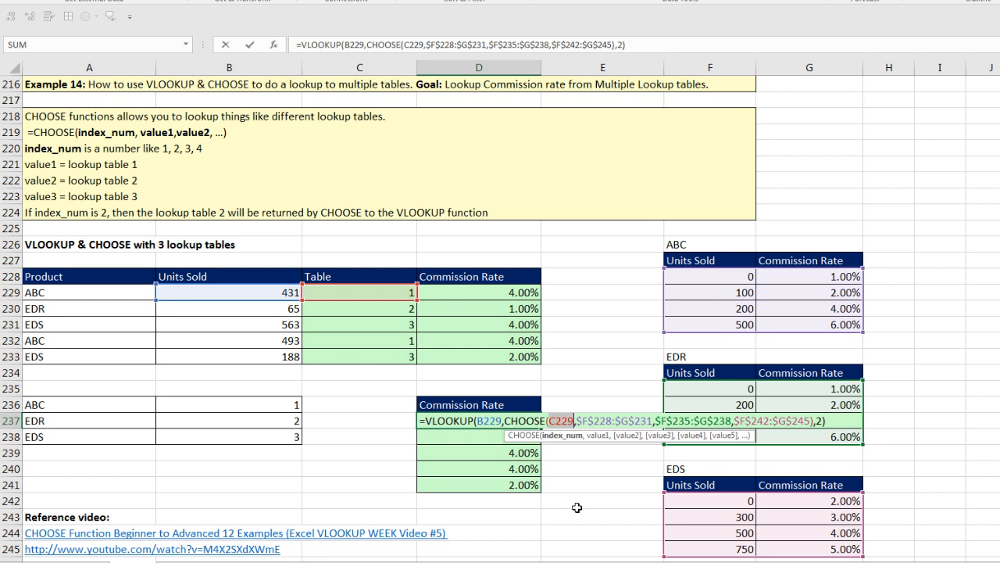
{"action": "key", "text": "ctrl+v"}
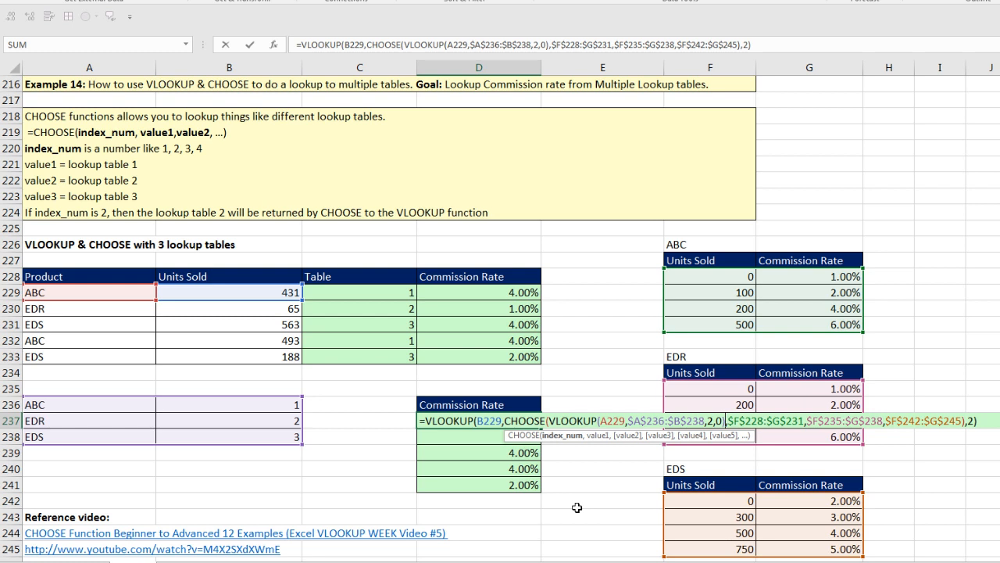
{"action": "key", "text": "ctrl+Return"}
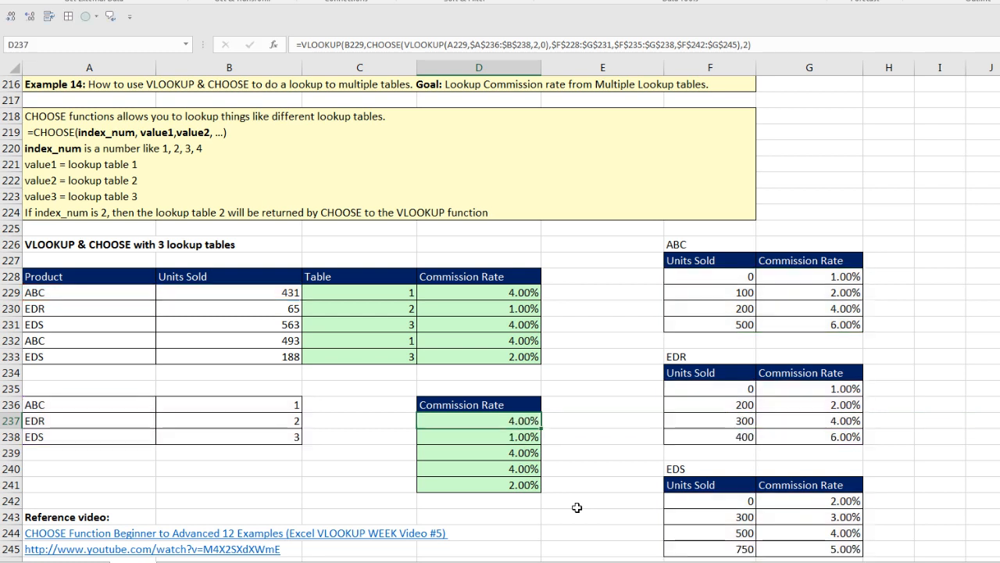
{"action": "double_click", "coordinate": [542, 429]}
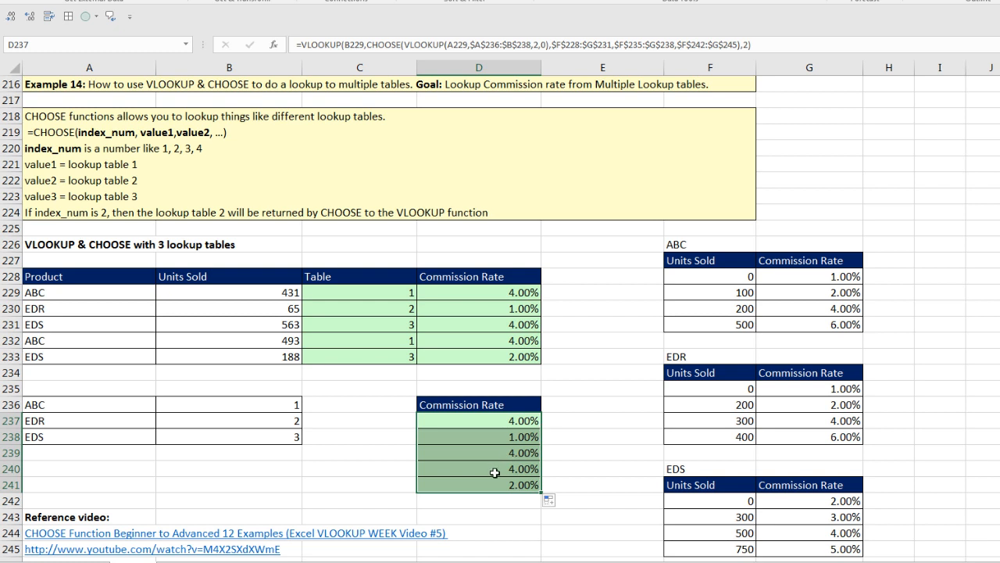
Compare the single-cell formula in D237 with the helper formula in C229 and the commission formula in D229, without editing them
{"action": "double_click", "coordinate": [492, 421]}
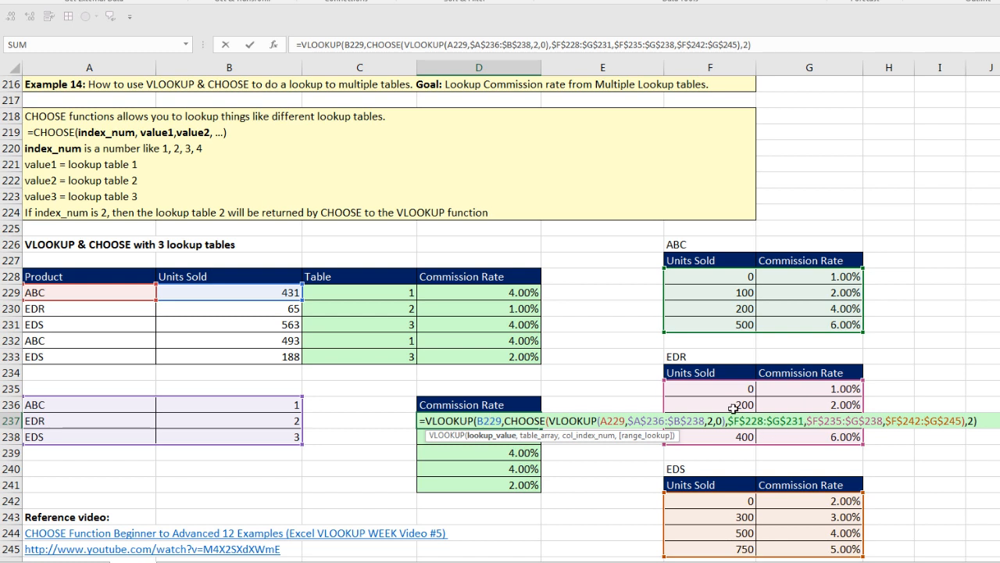
{"action": "key", "text": "Escape"}
{"action": "double_click", "coordinate": [404, 293]}
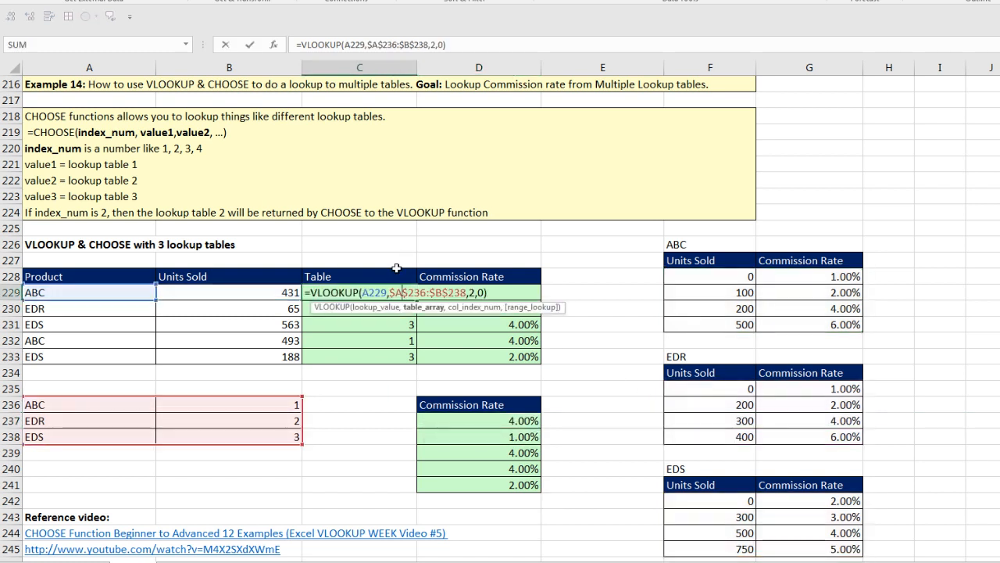
{"action": "key", "text": "Escape"}
{"action": "double_click", "coordinate": [476, 294]}
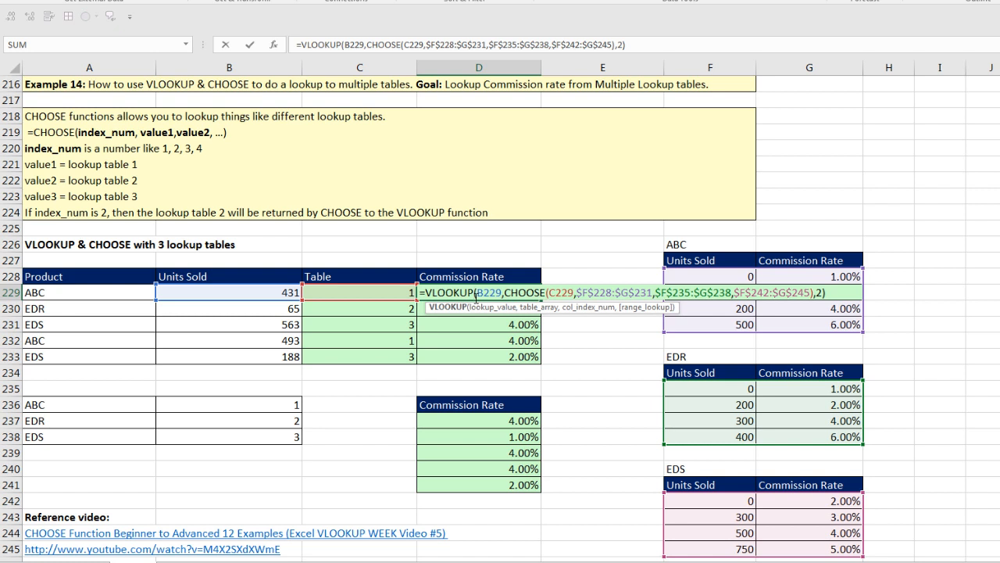
{"action": "key", "text": "Escape"}
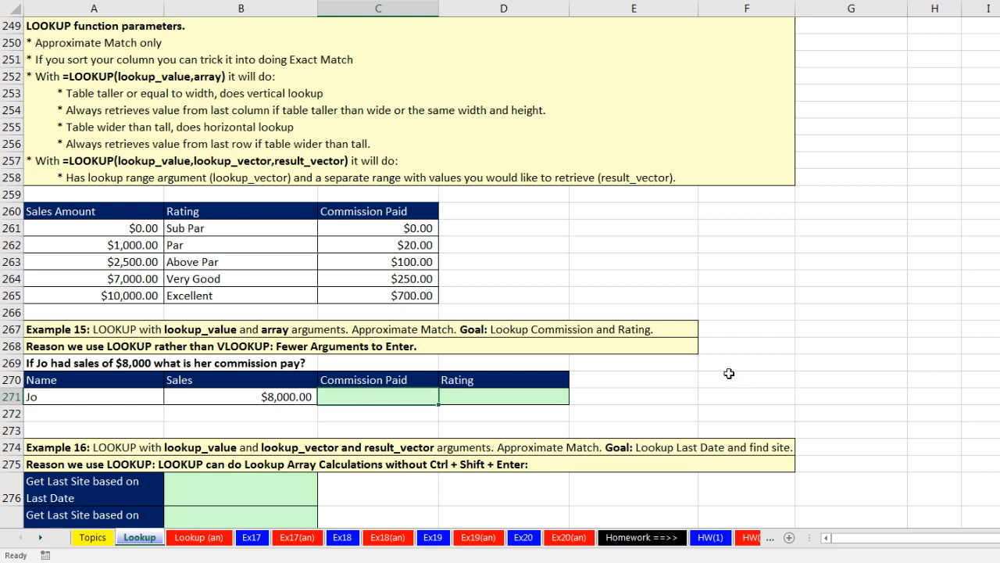
Enter =LOOKUP(B271,A261:C265) in C271 to look up the commission paid for the sales amount
{"action": "type", "text": "=loo"}
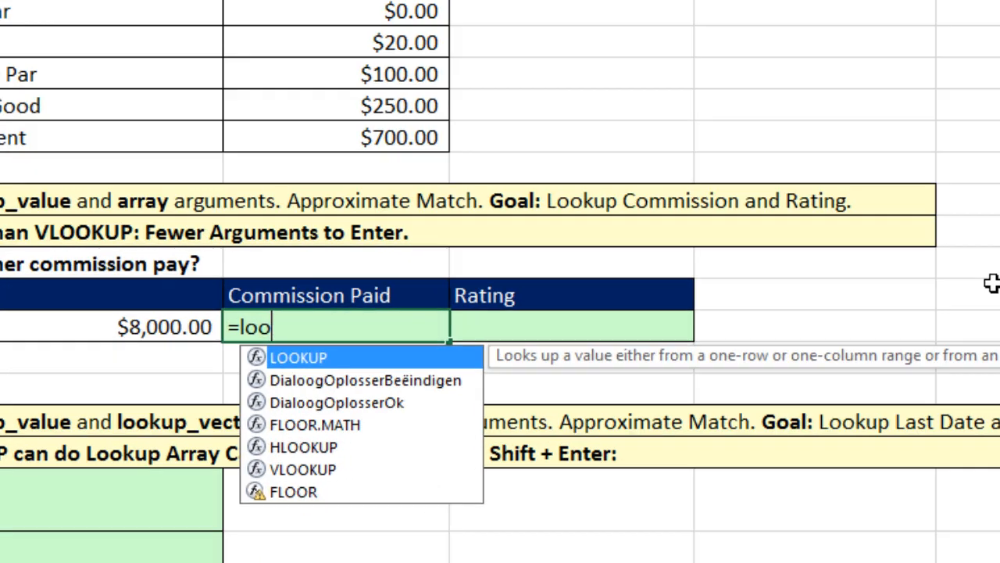
{"action": "key", "text": "Tab"}
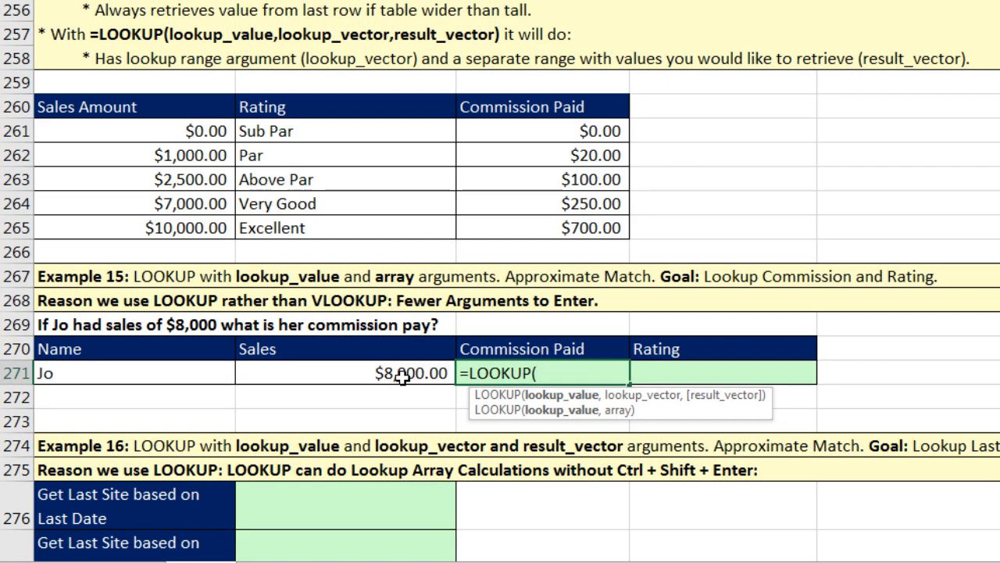
{"action": "left_click", "coordinate": [402, 376]}
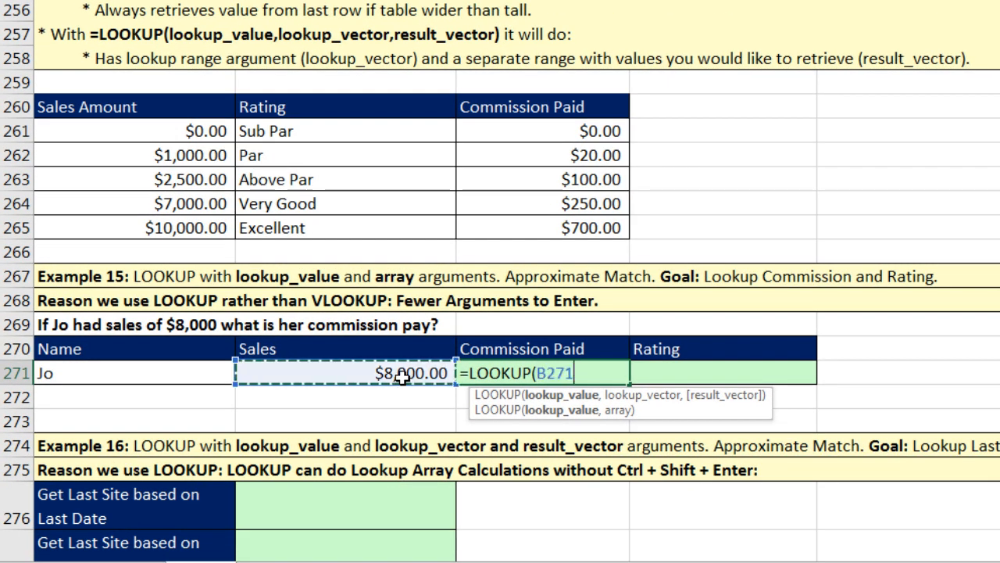
{"action": "type", "text": ","}
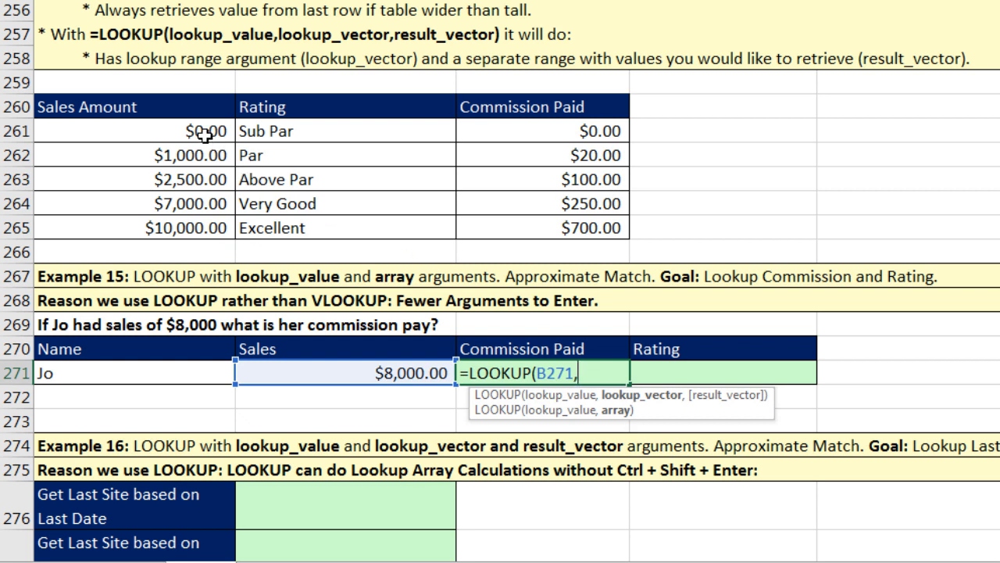
{"action": "left_click_drag", "start_coordinate": [202, 133], "coordinate": [480, 228]}
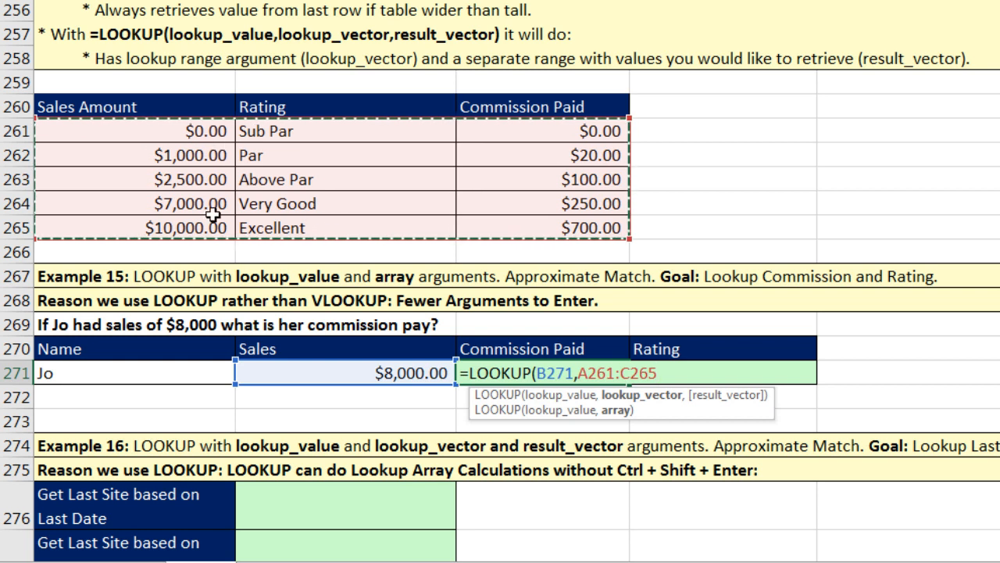
{"action": "left_click_drag", "start_coordinate": [208, 130], "coordinate": [504, 181]}
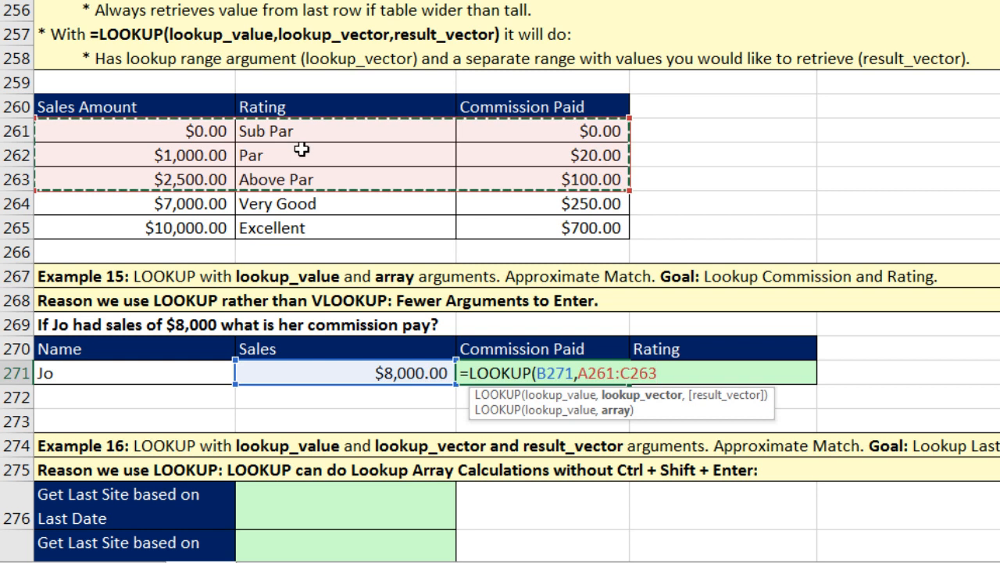
{"action": "left_click_drag", "start_coordinate": [223, 130], "coordinate": [473, 151]}
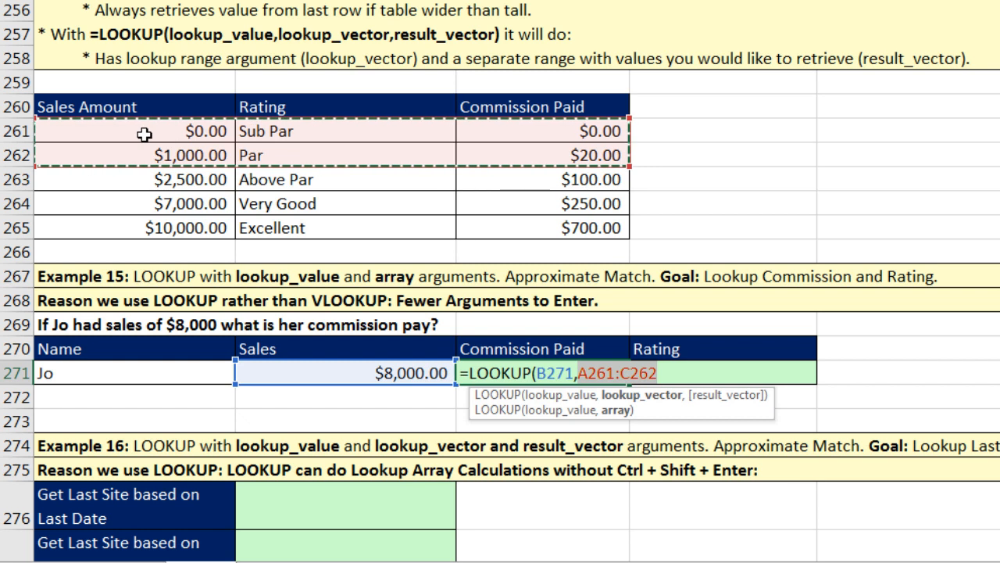
{"action": "left_click_drag", "start_coordinate": [145, 134], "coordinate": [385, 153]}
{"action": "left_click_drag", "start_coordinate": [468, 163], "coordinate": [538, 214]}
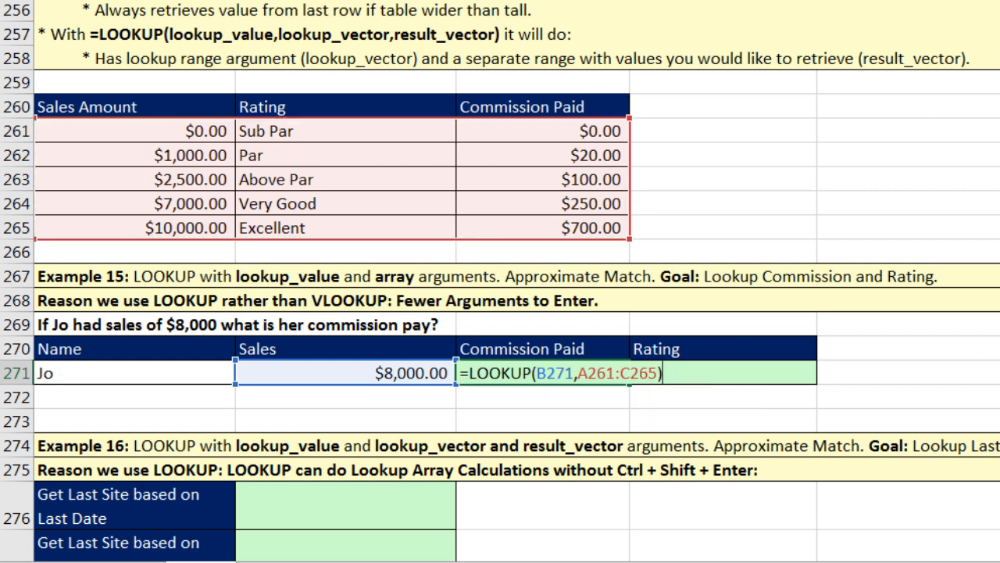
{"action": "key", "text": "Return"}
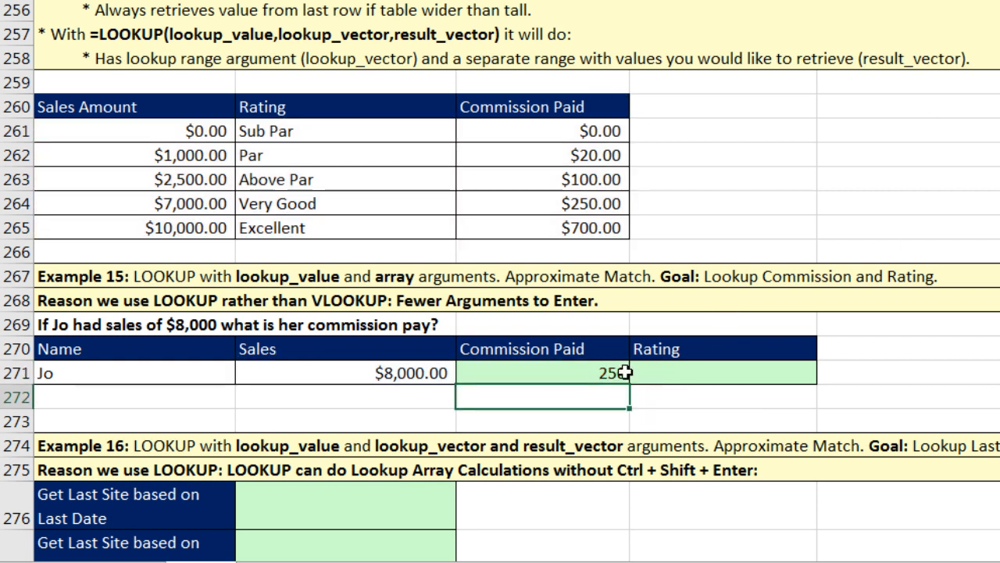
Enter =LOOKUP(B271,A261:B265) in D271 to look up the rating for the sales amount
{"action": "left_click", "coordinate": [694, 367]}
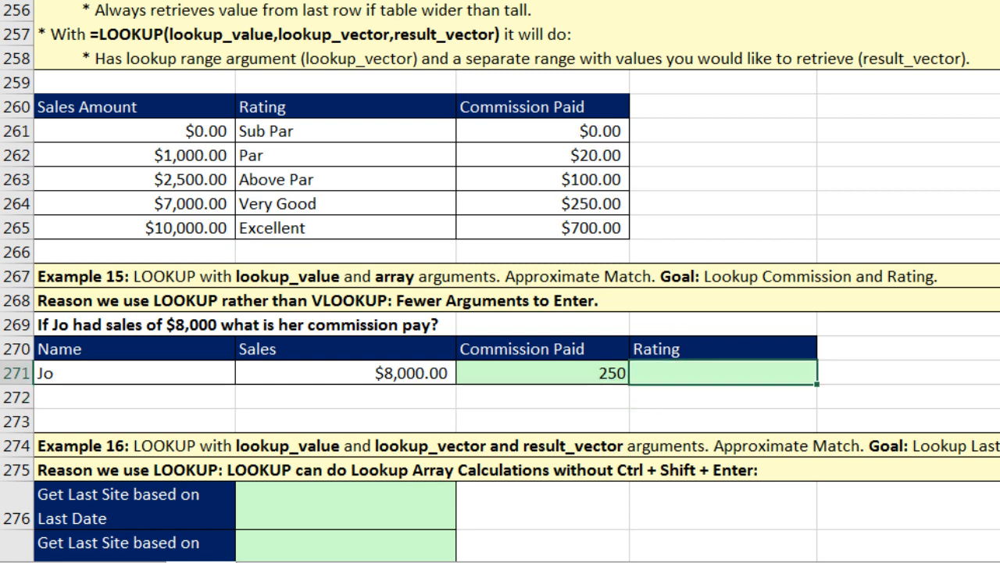
{"action": "type", "text": "=loo"}
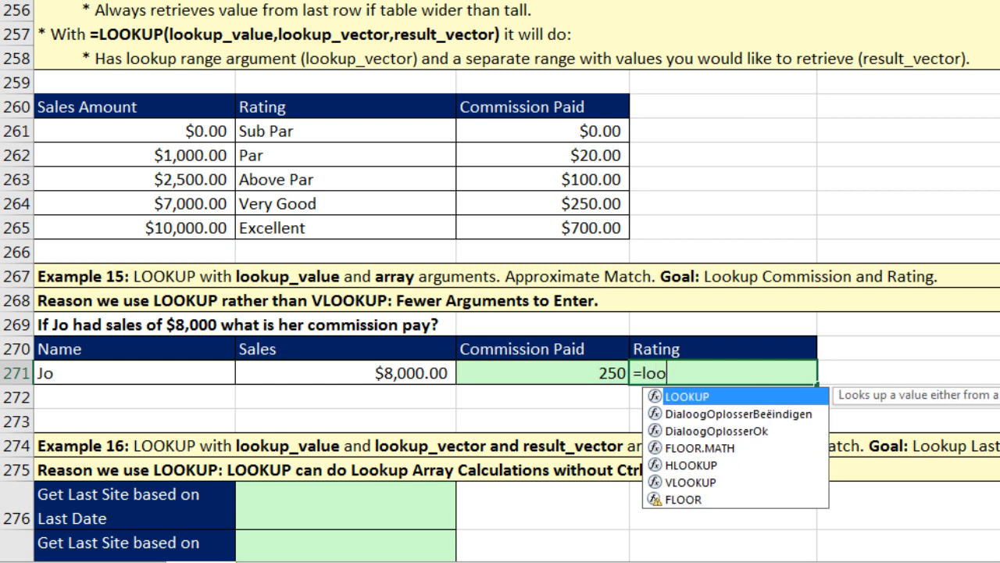
{"action": "key", "text": "Tab"}
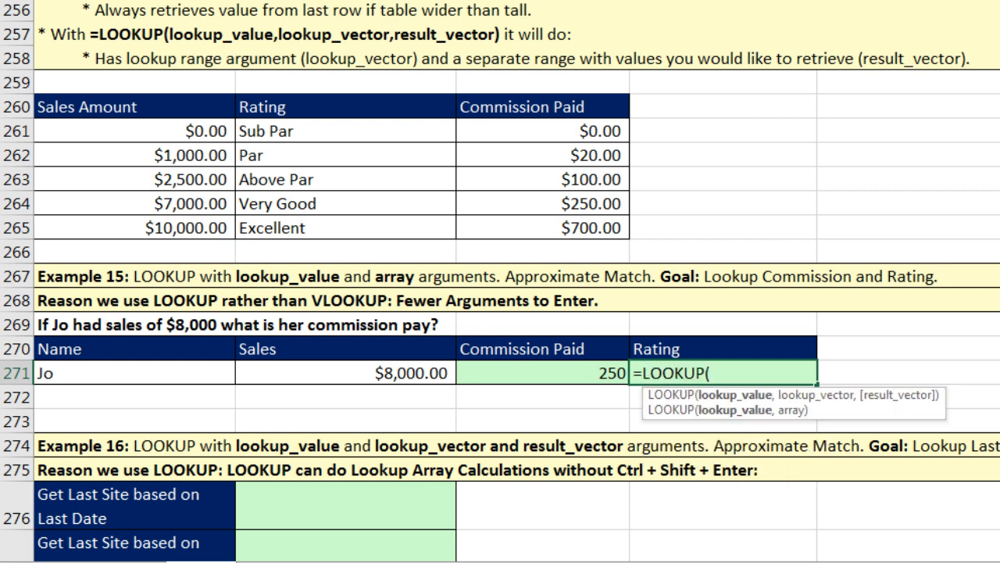
{"action": "left_click", "coordinate": [438, 372]}
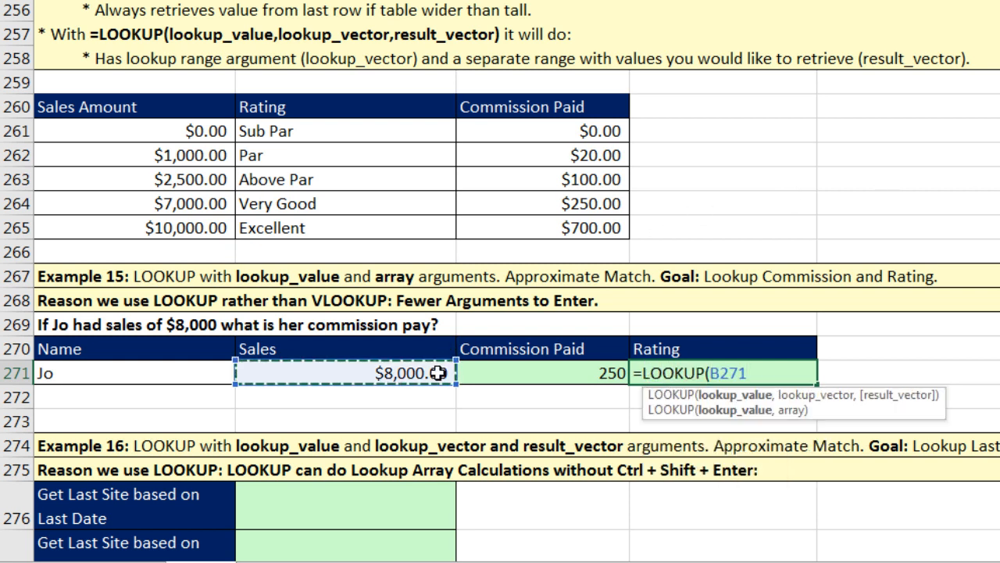
{"action": "type", "text": ","}
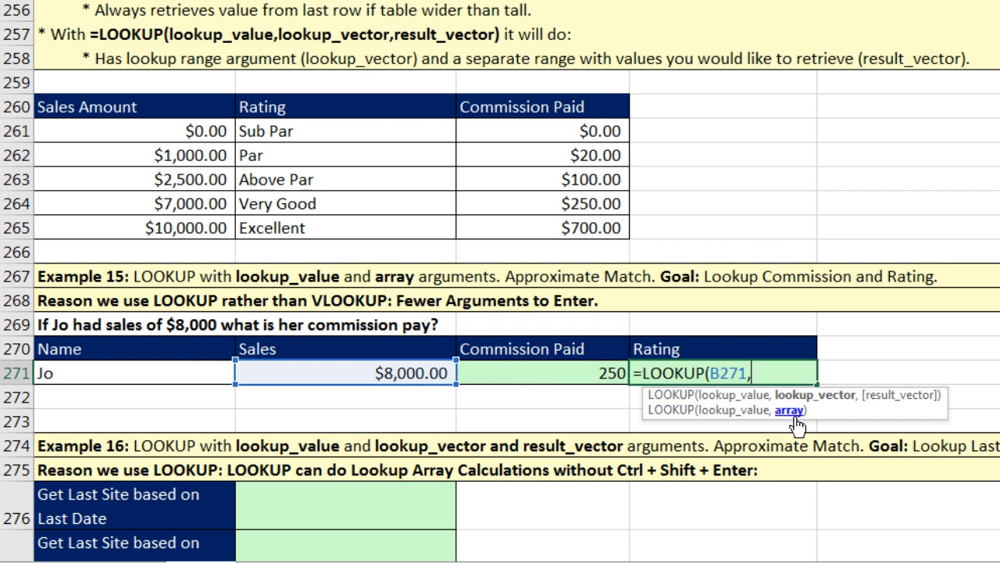
{"action": "left_click_drag", "start_coordinate": [102, 133], "coordinate": [291, 227]}
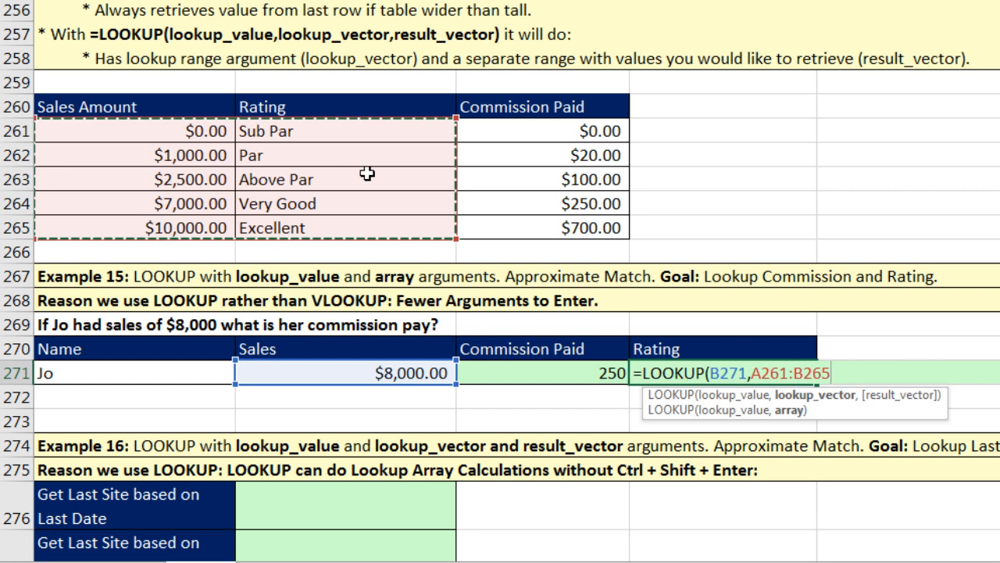
{"action": "key", "text": "Return"}
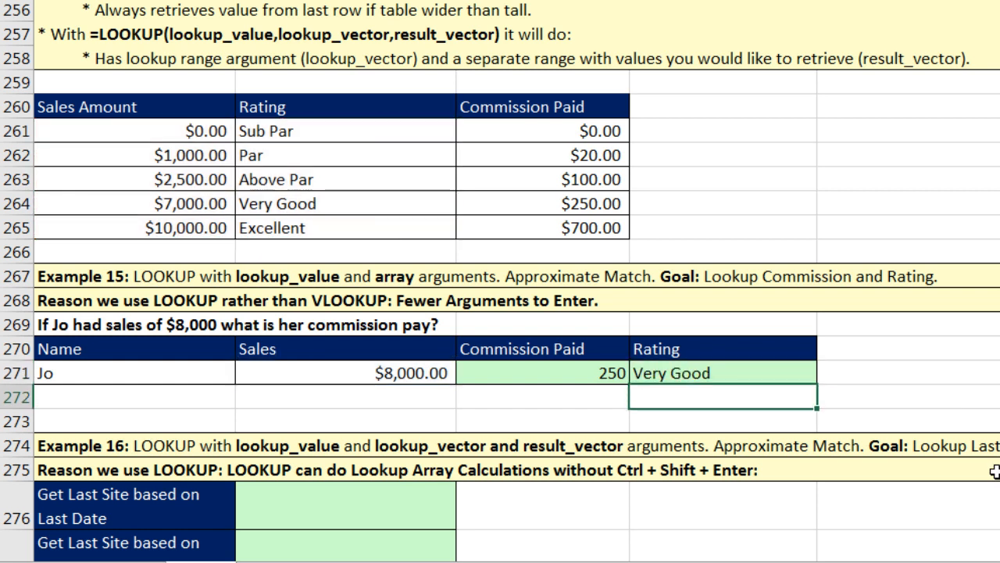
Set the sales amount in B271 to 1500 to test both LOOKUP formulas
{"action": "left_click", "coordinate": [433, 376]}
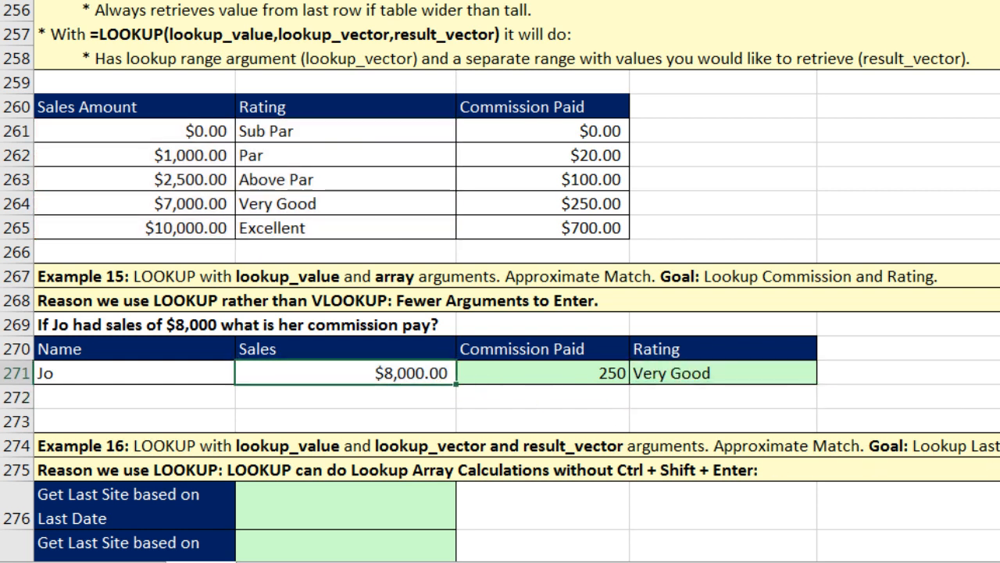
{"action": "type", "text": "1,500"}
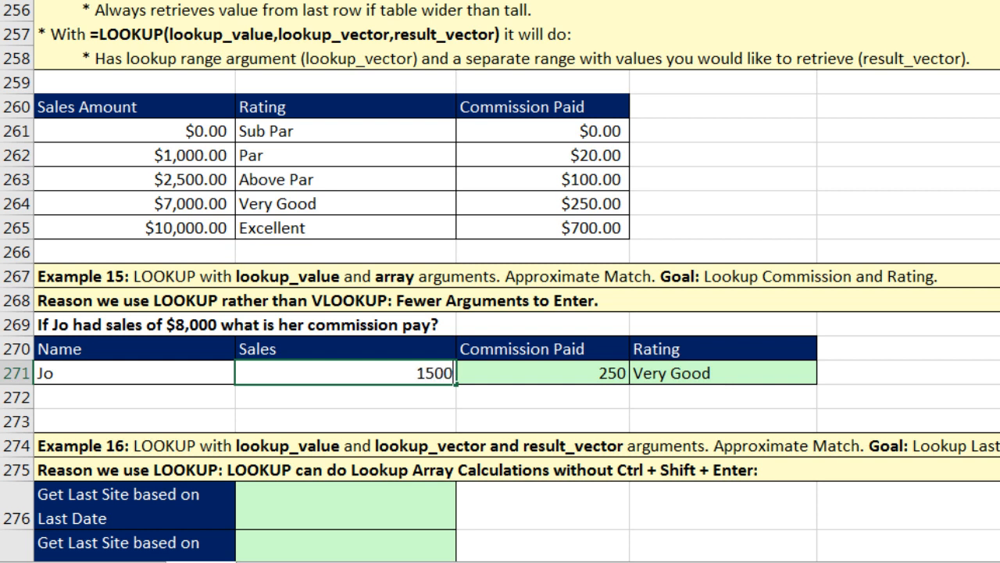
{"action": "key", "text": "Return"}
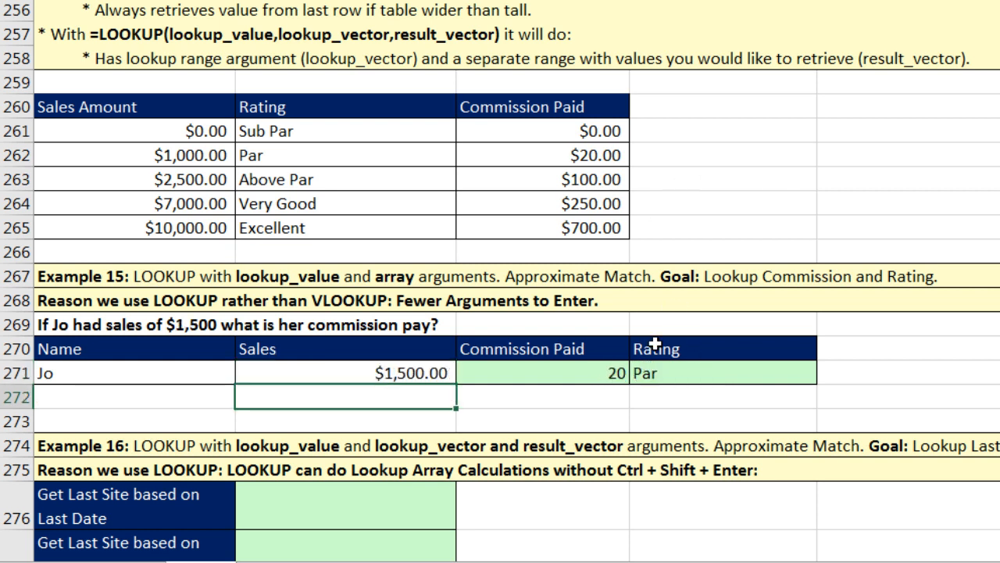
Inspect the LOOKUP formulas in C271 and D271 without editing them
{"action": "double_click", "coordinate": [598, 372]}
{"action": "key", "text": "Escape"}
{"action": "double_click", "coordinate": [665, 372]}
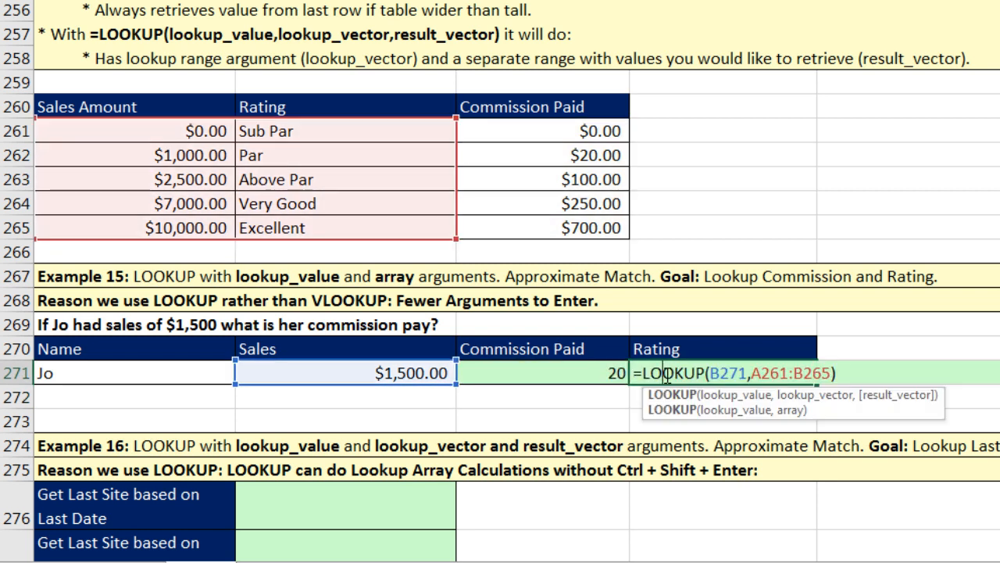
{"action": "key", "text": "Escape"}
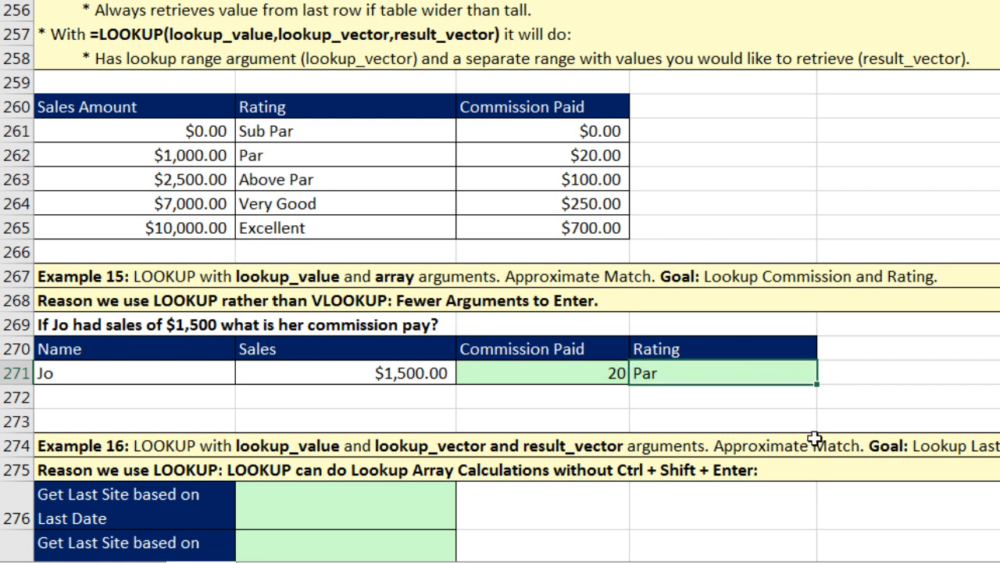
Examine the Date and Site Visited table of Example 16, locating the last date and the site beside it
{"action": "scroll", "coordinate": [500, 281], "scroll_direction": "down", "scroll_amount": 3}
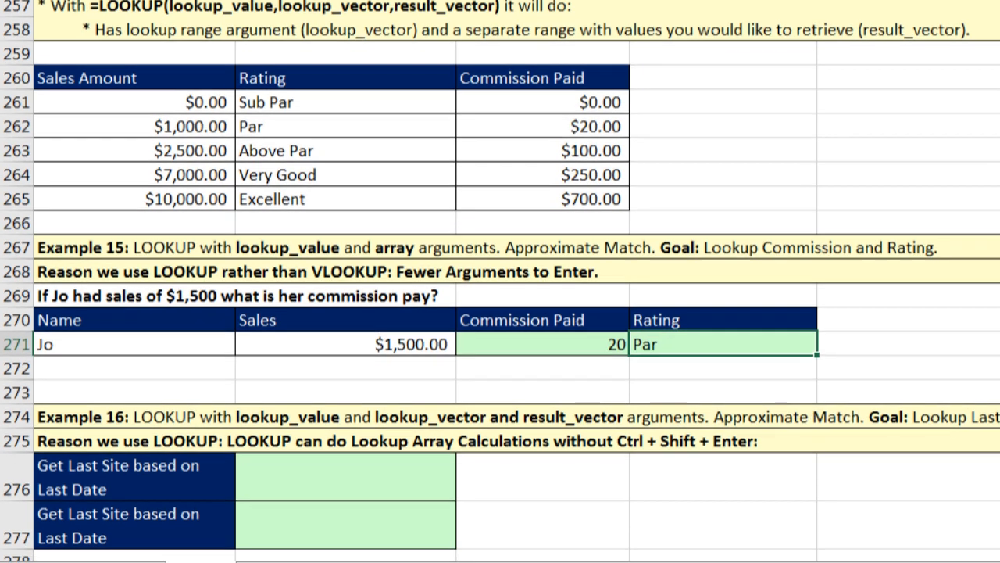
{"action": "scroll", "coordinate": [500, 281], "scroll_direction": "down", "scroll_amount": 3}
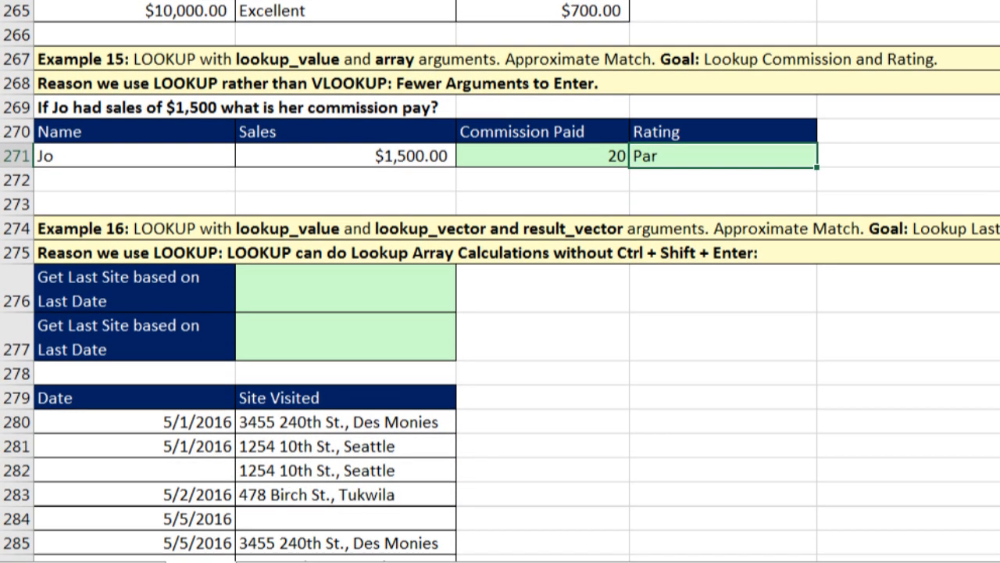
{"action": "scroll", "coordinate": [500, 282], "scroll_direction": "down", "scroll_amount": 1}
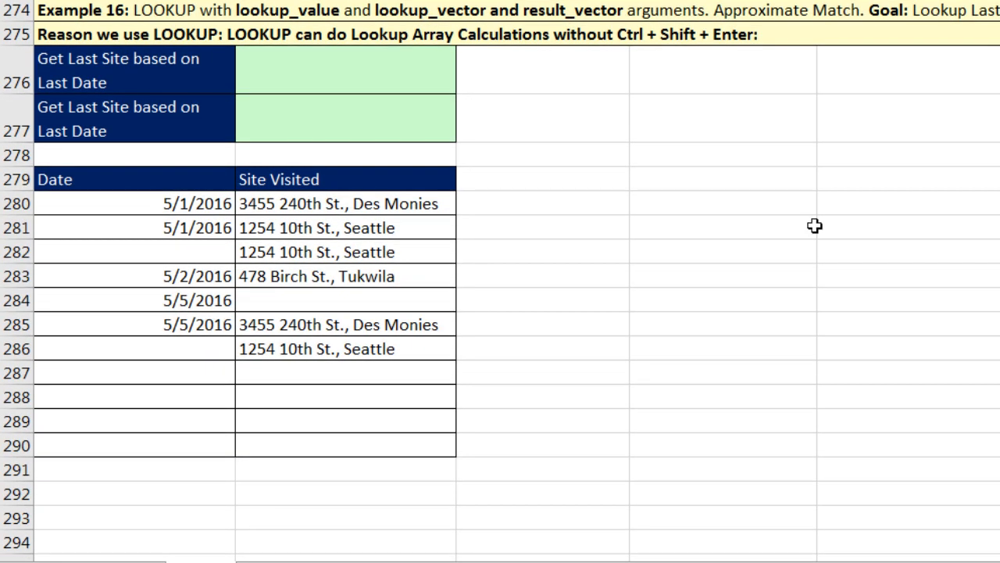
{"action": "left_click", "coordinate": [414, 85]}
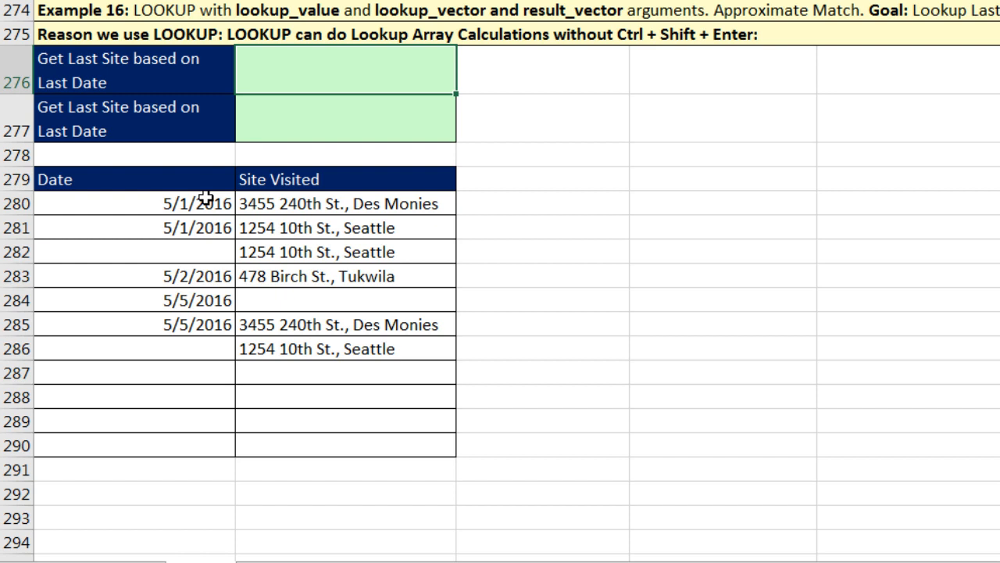
{"action": "left_click_drag", "start_coordinate": [204, 203], "coordinate": [192, 443]}
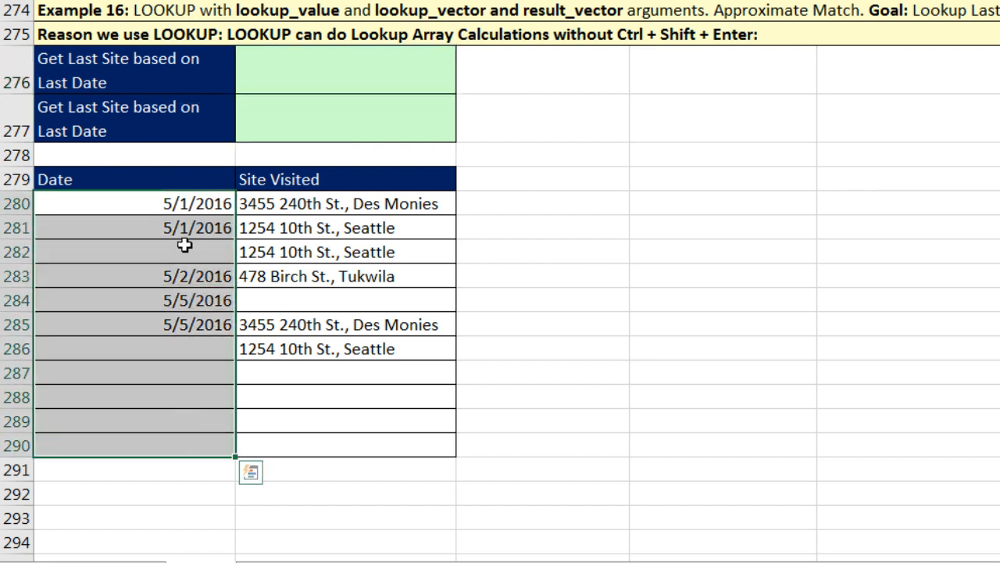
{"action": "left_click", "coordinate": [170, 326]}
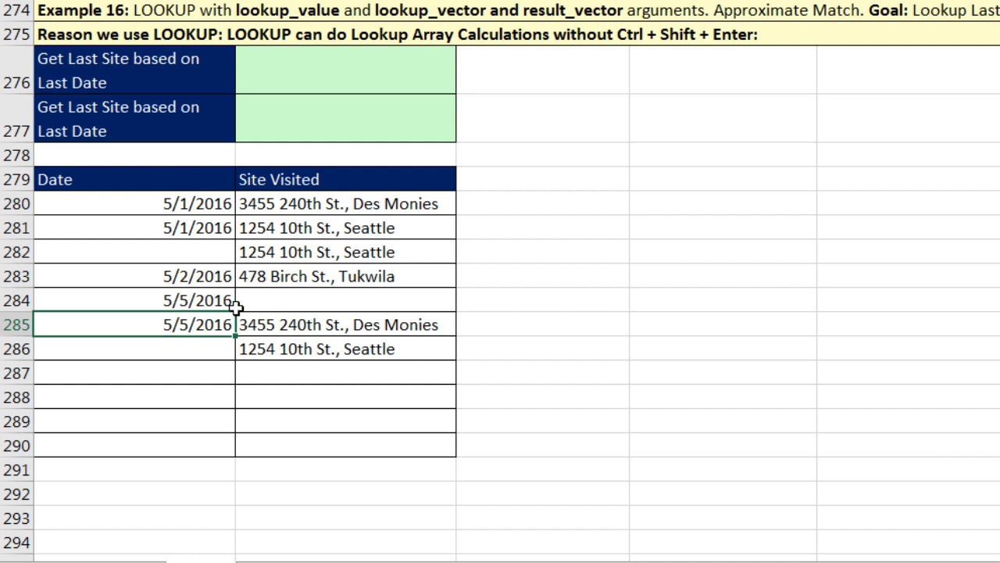
{"action": "left_click", "coordinate": [311, 327]}
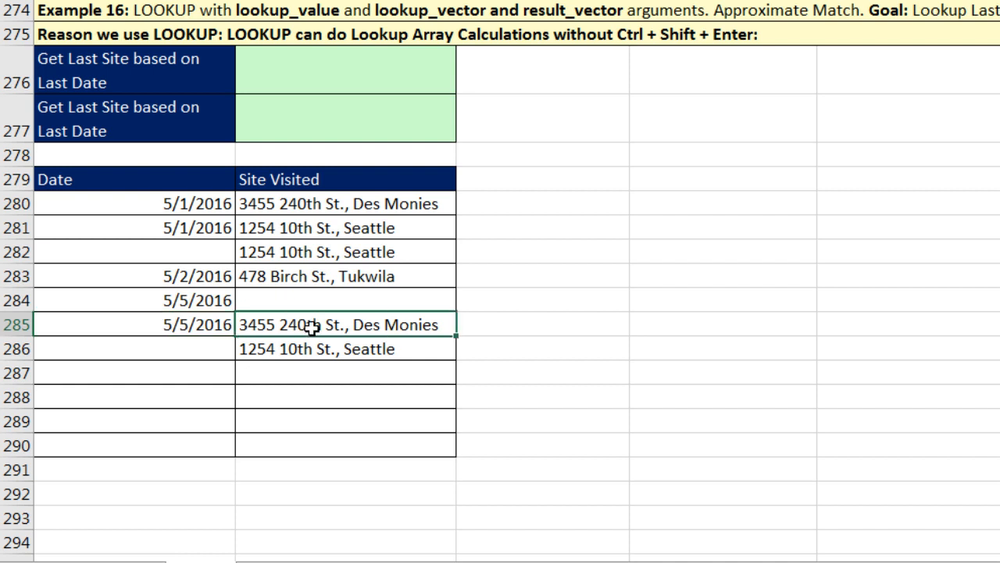
Begin the last-site formula in B276 with =ISNUMBER(A280:A290), keeping the cell in edit mode
{"action": "left_click", "coordinate": [358, 79]}
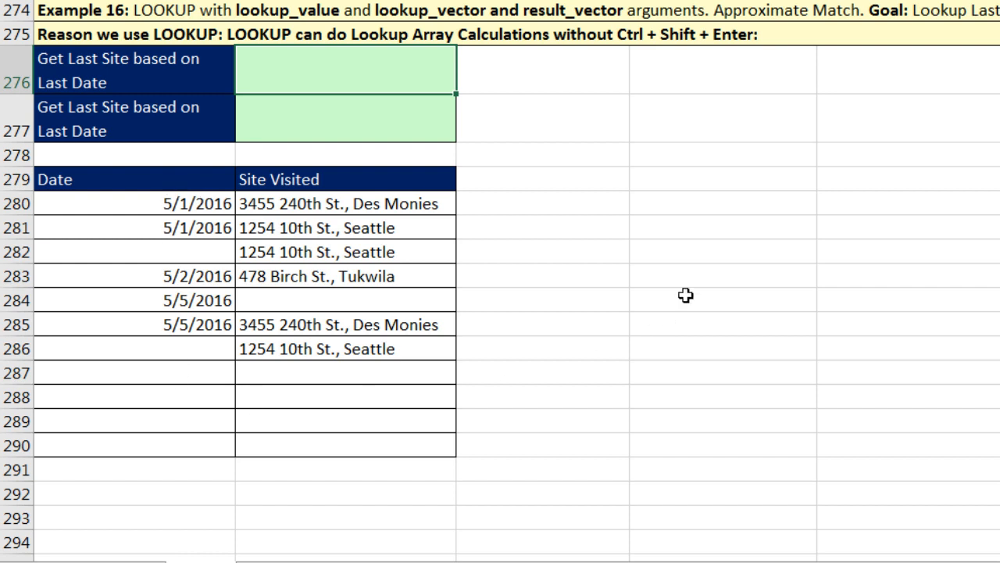
{"action": "type", "text": "=i"}
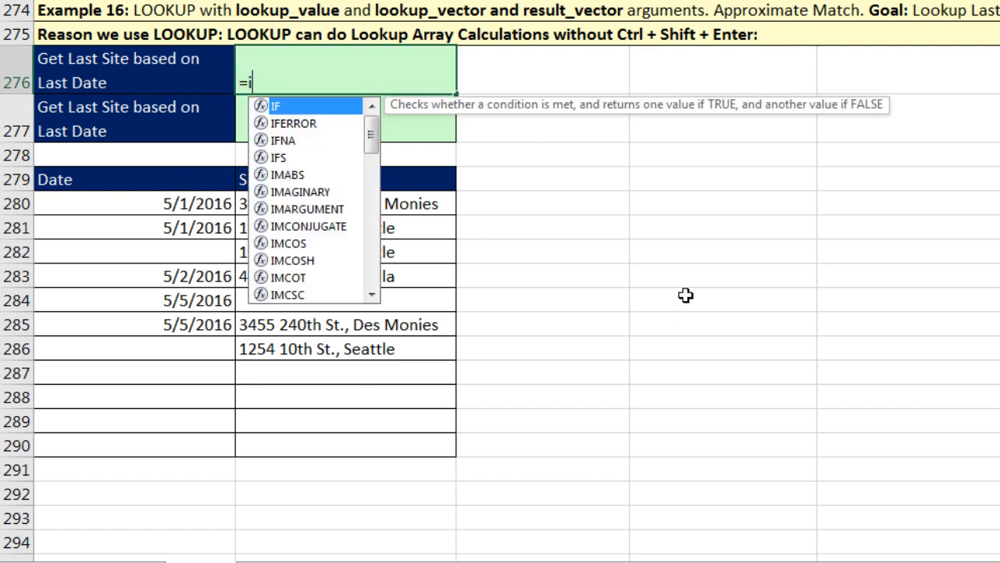
{"action": "type", "text": "snu"}
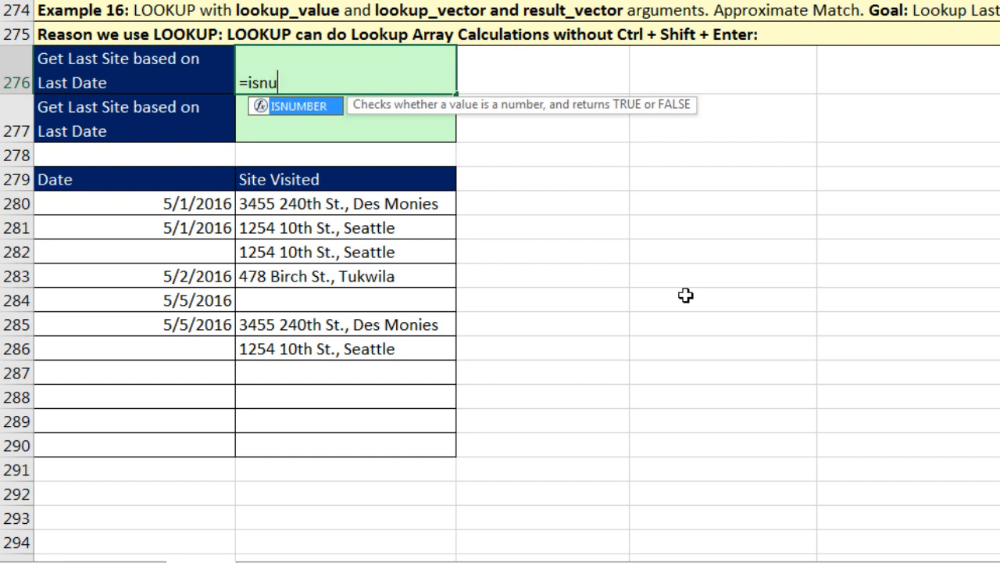
{"action": "key", "text": "Tab"}
{"action": "left_click_drag", "start_coordinate": [146, 201], "coordinate": [143, 444]}
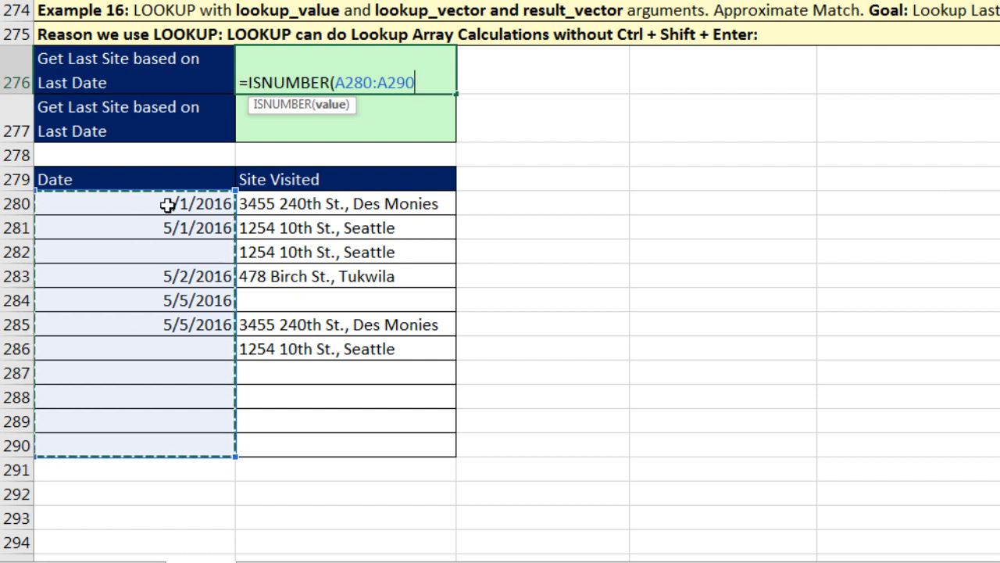
{"action": "type", "text": ")"}
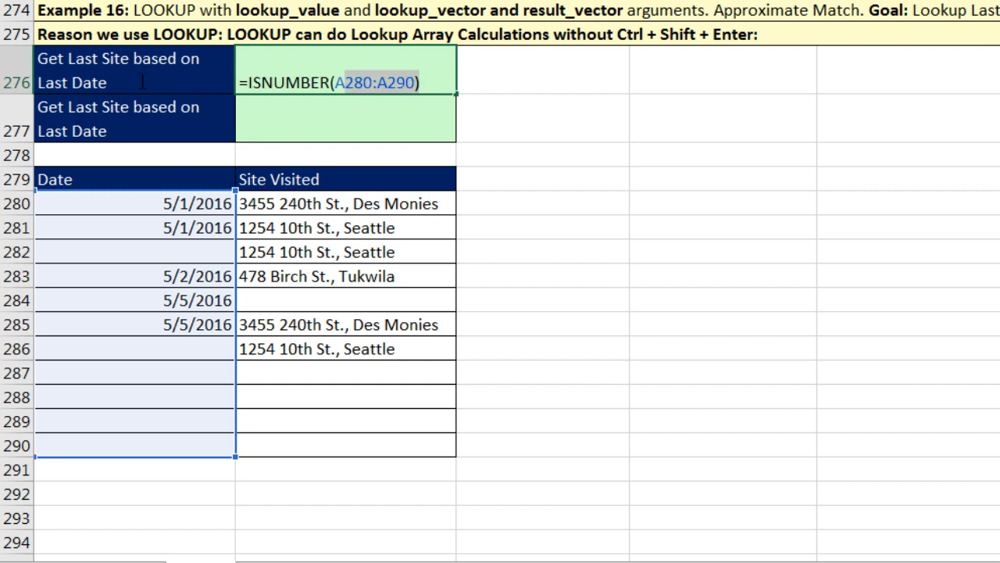
Evaluate ISNUMBER(A280:A290) inside the B276 formula to view its array of values, and undo the evaluation
{"action": "left_click_drag", "start_coordinate": [421, 82], "coordinate": [112, 92]}
{"action": "key", "text": "F9"}
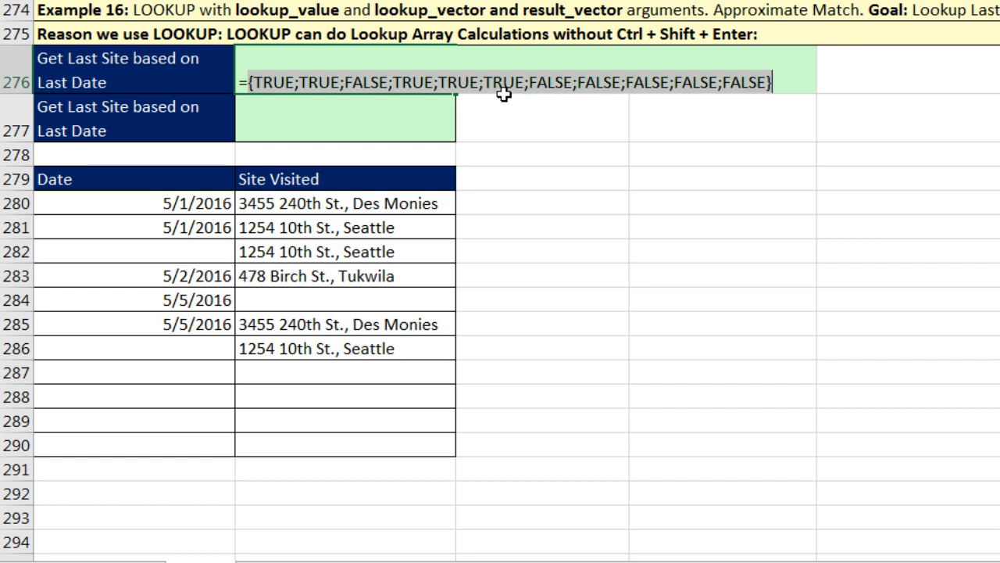
{"action": "key", "text": "ctrl+z"}
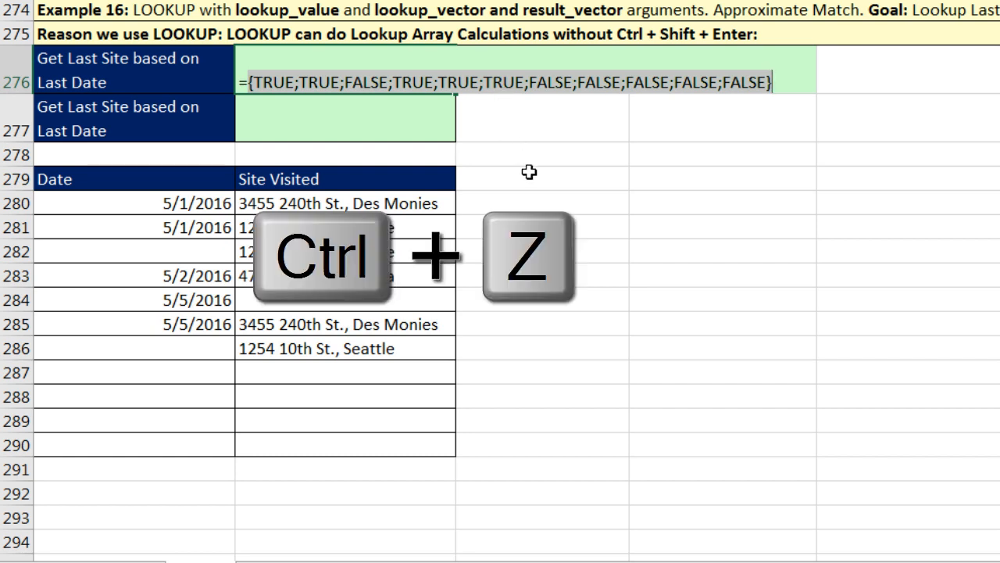
Divide 1 by the ISNUMBER array in the B276 formula, evaluate 1/ISNUMBER(A280:A290) to view its values, and undo the evaluation
{"action": "left_click", "coordinate": [247, 85]}
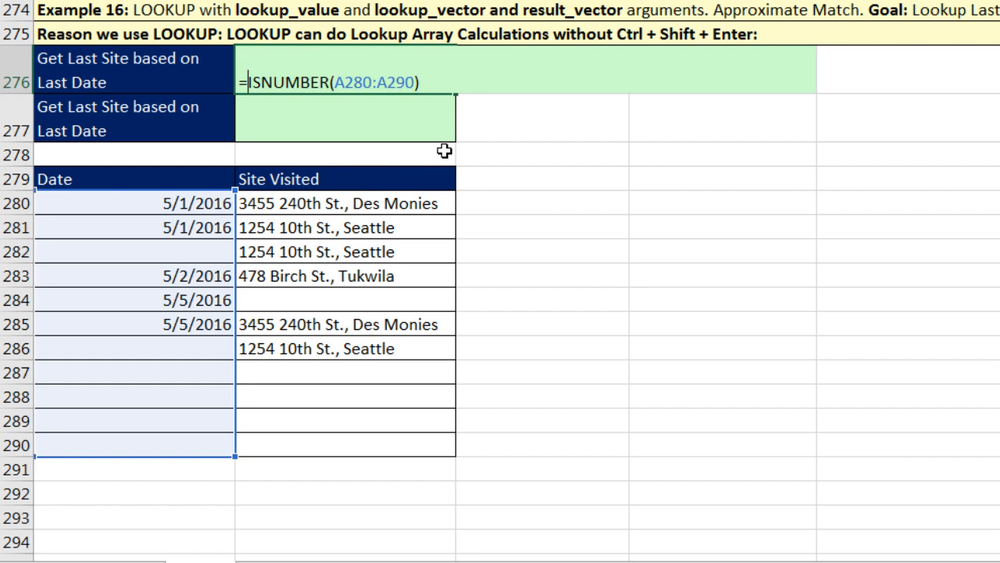
{"action": "type", "text": "1/"}
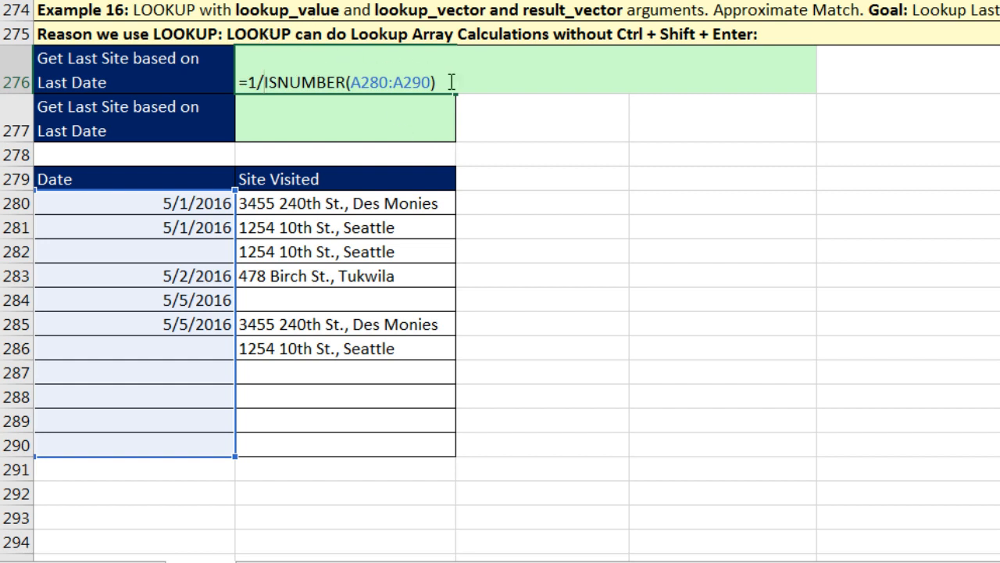
{"action": "left_click_drag", "start_coordinate": [453, 82], "coordinate": [245, 73]}
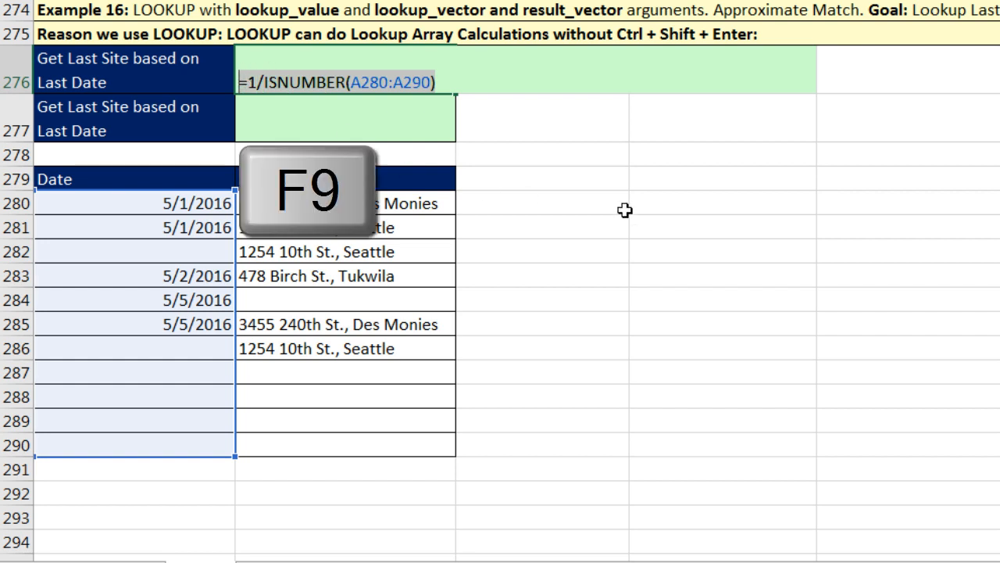
{"action": "key", "text": "F9"}
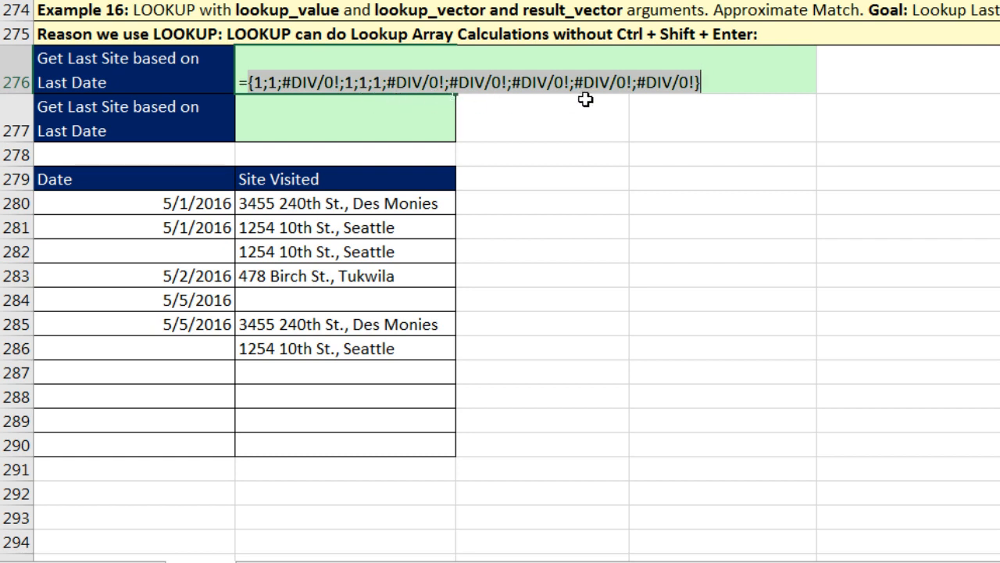
{"action": "key", "text": "ctrl+z"}
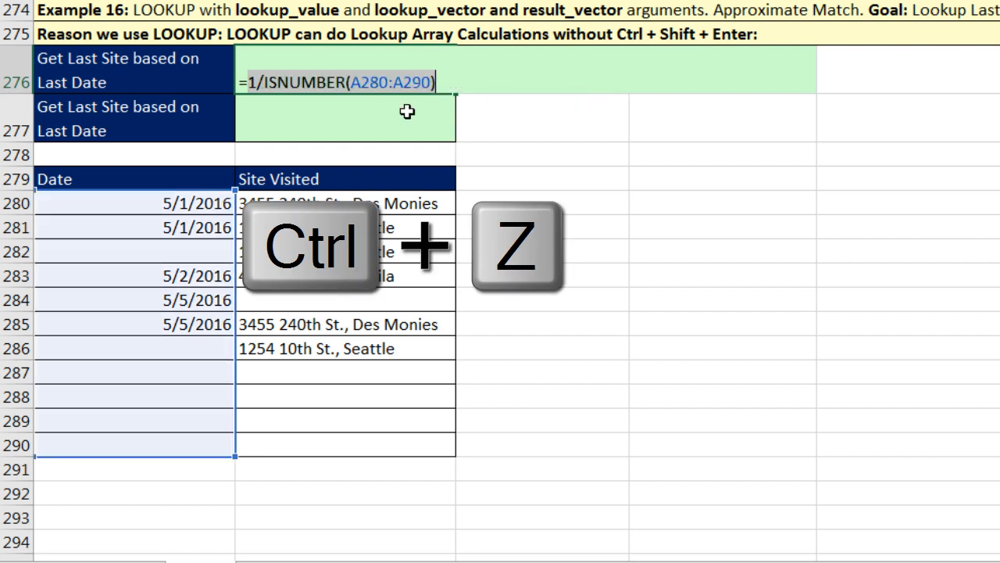
Put LOOKUP with a lookup value of 2 before 1/ISNUMBER(A280:A290), making the array its lookup vector in B276
{"action": "left_click", "coordinate": [253, 84]}
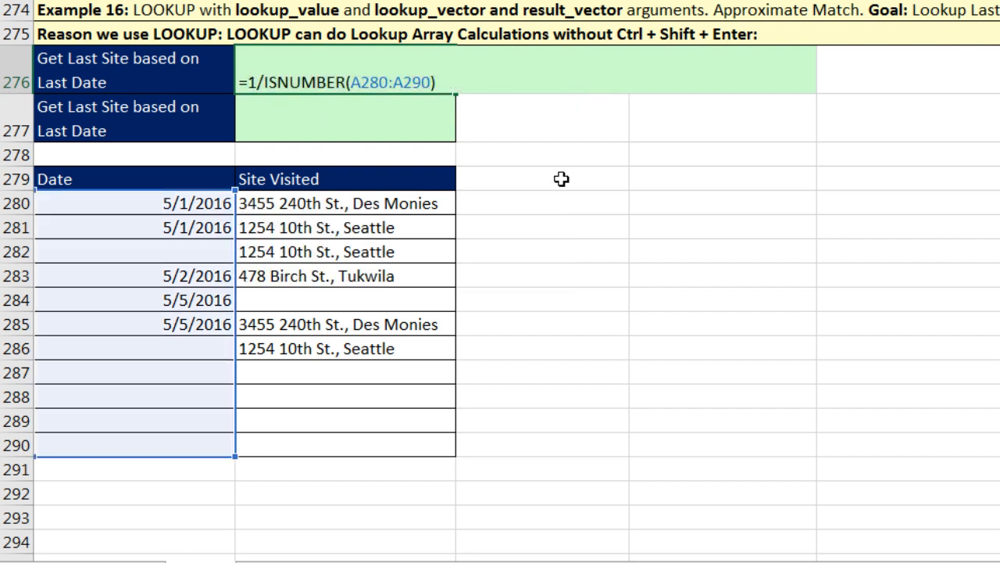
{"action": "type", "text": "LOOKUP("}
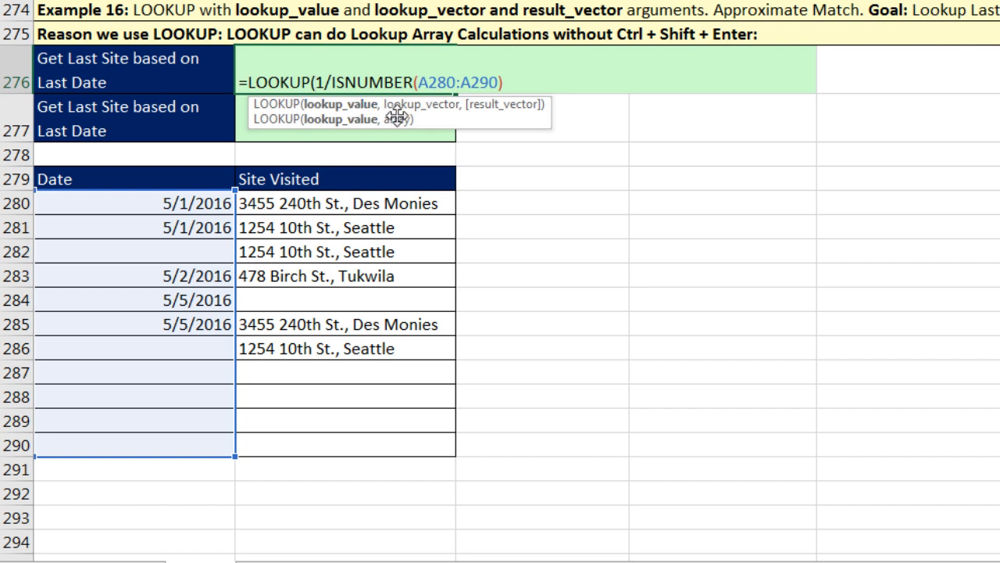
{"action": "type", "text": "2"}
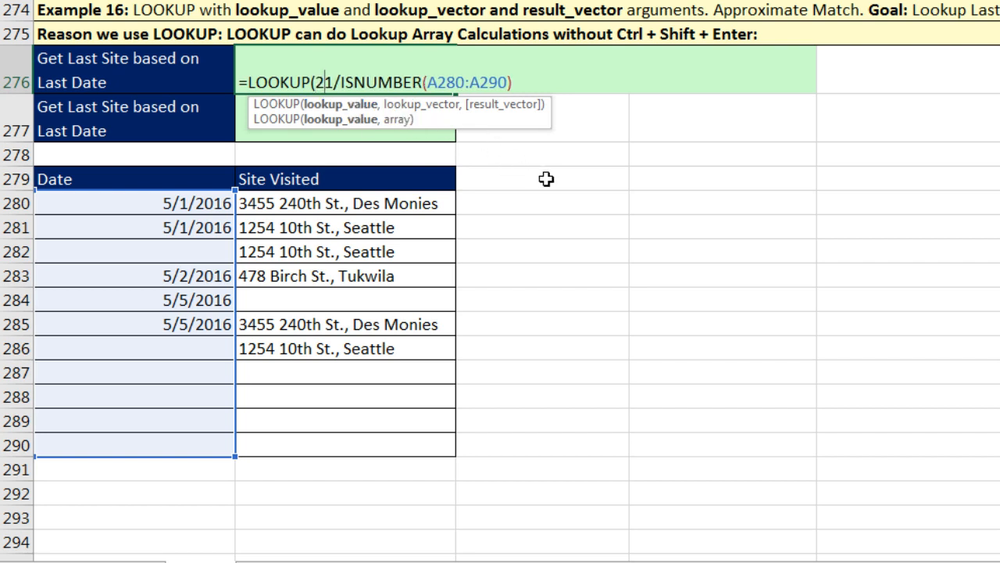
{"action": "type", "text": ","}
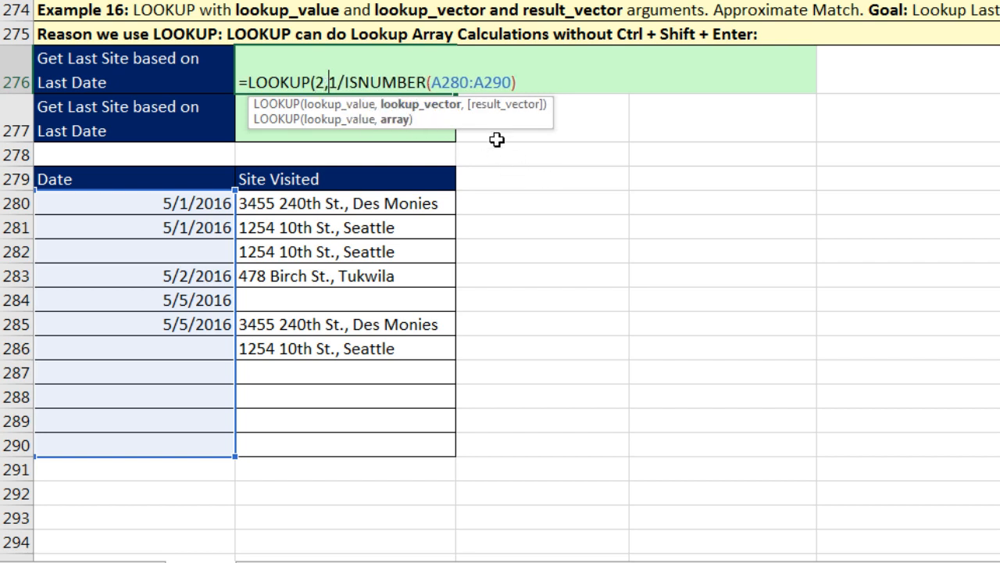
Review the lookup value and lookup vector arguments in B276, evaluate the lookup vector's array, and undo the evaluation
{"action": "left_click", "coordinate": [347, 109]}
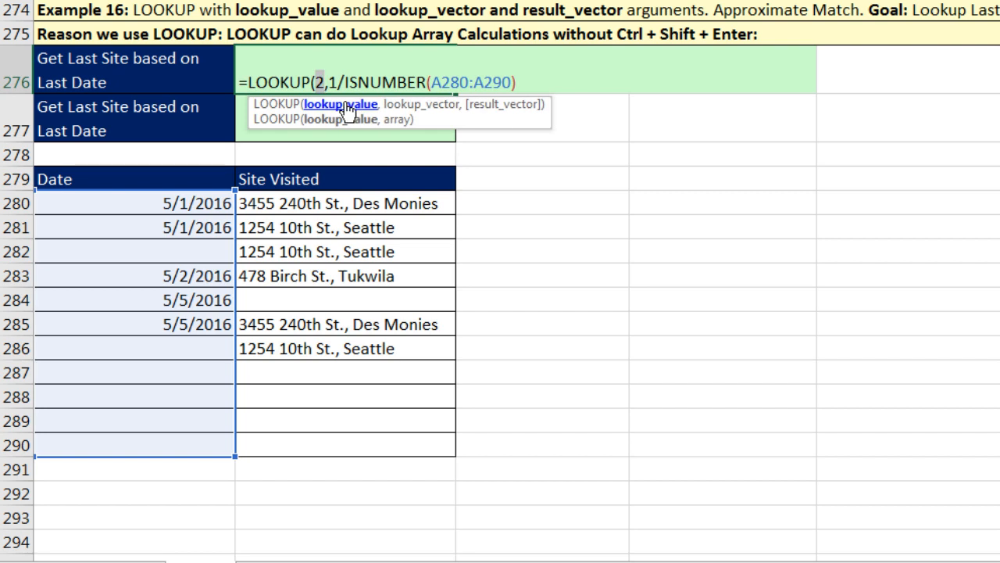
{"action": "left_click", "coordinate": [427, 110]}
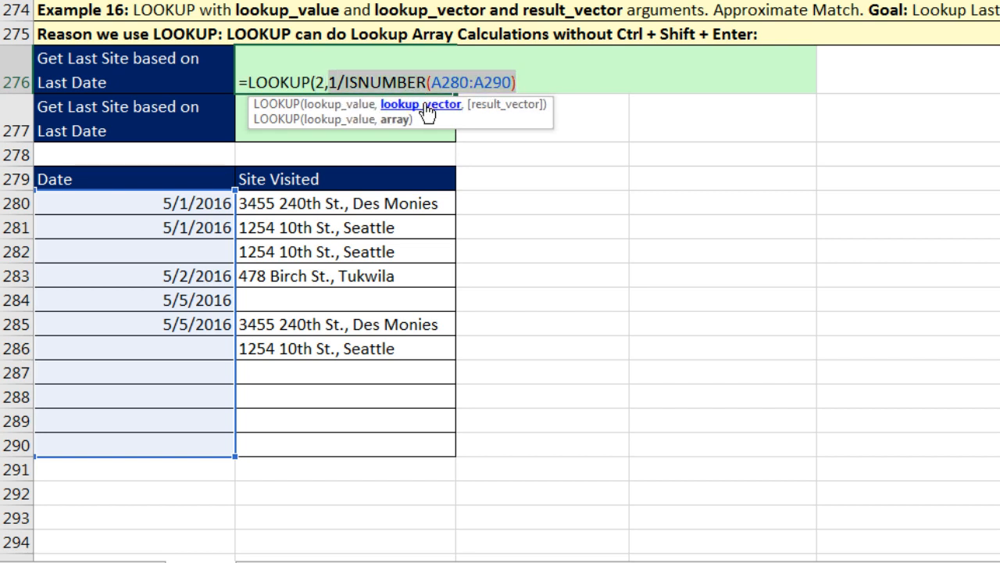
{"action": "key", "text": "F9"}
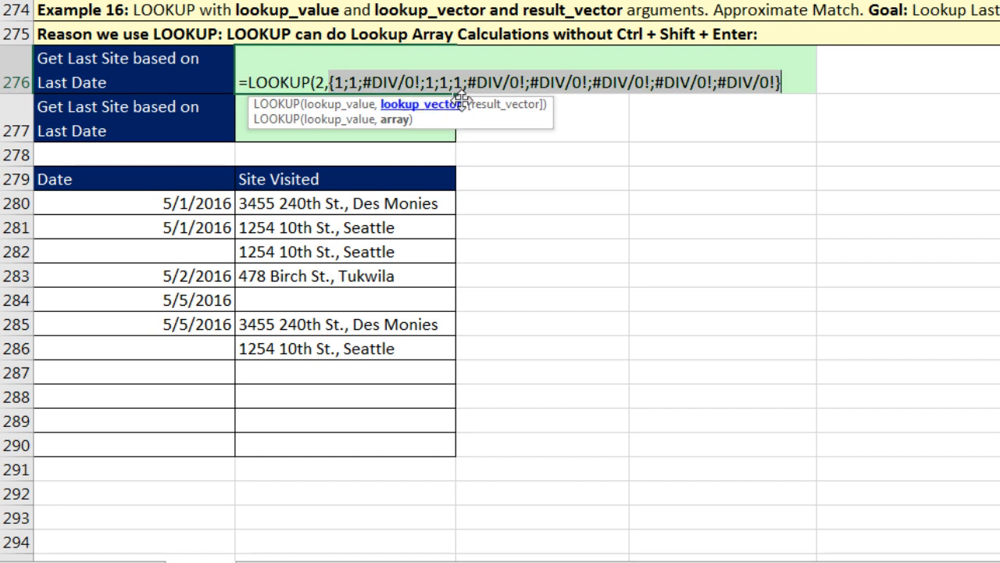
{"action": "key", "text": "ctrl+z"}
Add B280:B290 as the result vector, review all three LOOKUP arguments, and enter =LOOKUP(2,1/ISNUMBER(A280:A290),B280:B290) in B276
{"action": "left_click", "coordinate": [523, 83]}
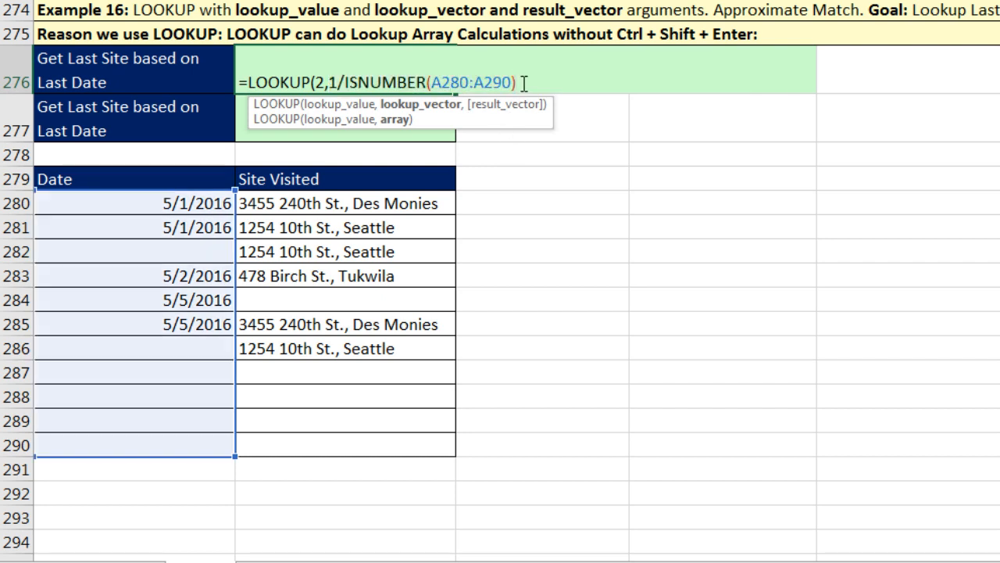
{"action": "type", "text": ","}
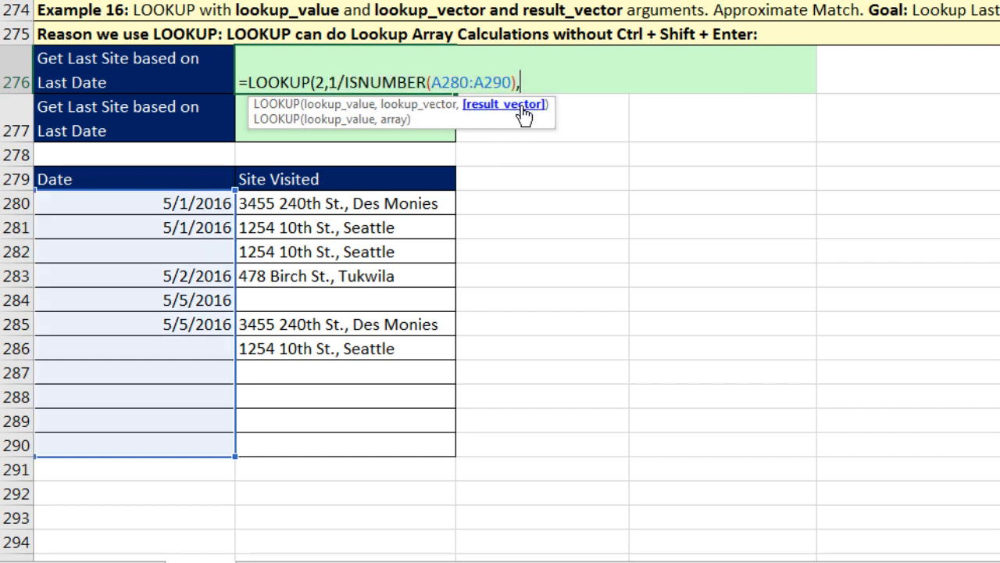
{"action": "left_click_drag", "start_coordinate": [360, 203], "coordinate": [365, 447]}
{"action": "left_click", "coordinate": [319, 82]}
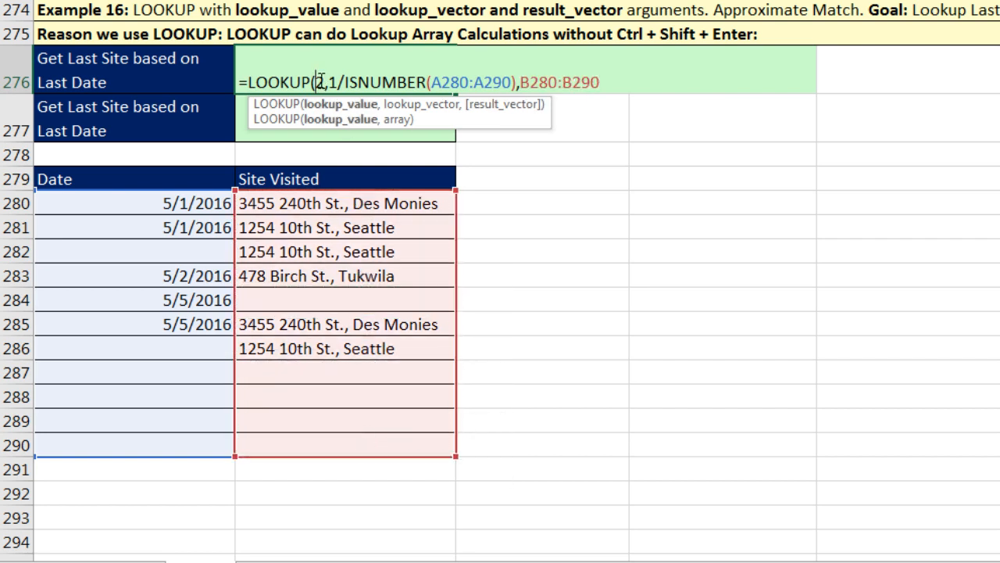
{"action": "left_click", "coordinate": [400, 104]}
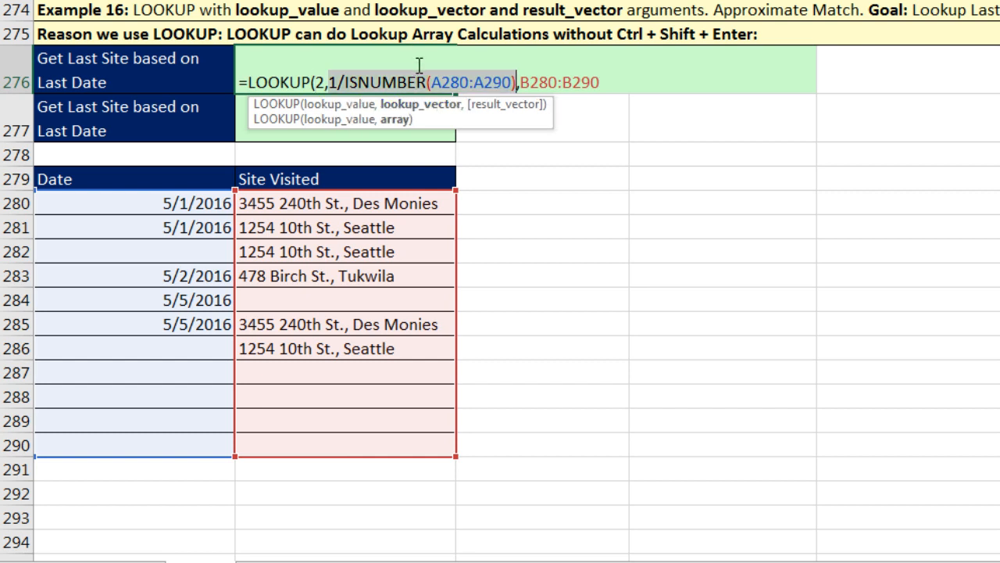
{"action": "left_click", "coordinate": [494, 106]}
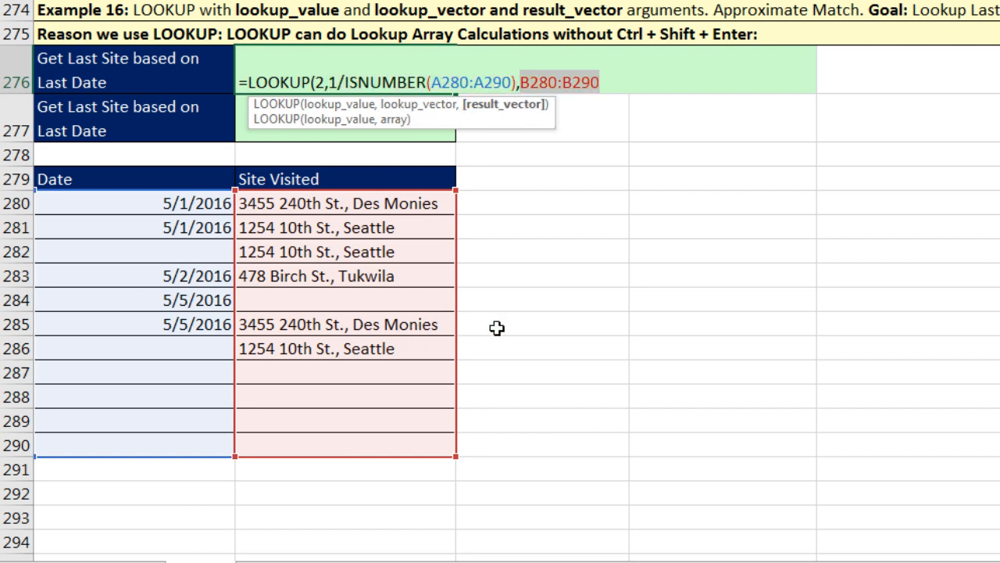
{"action": "left_click", "coordinate": [616, 84]}
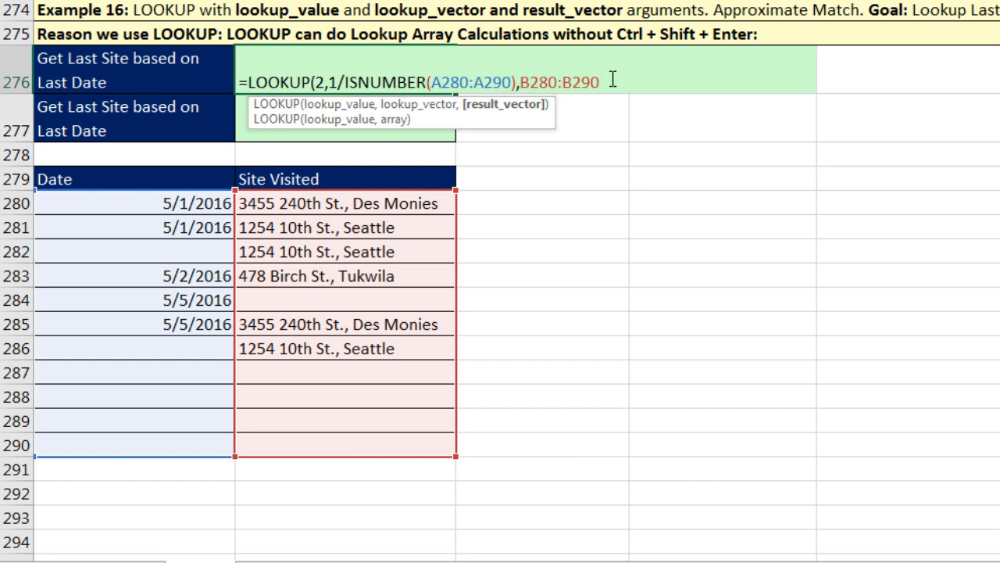
{"action": "key", "text": "ctrl+Return"}
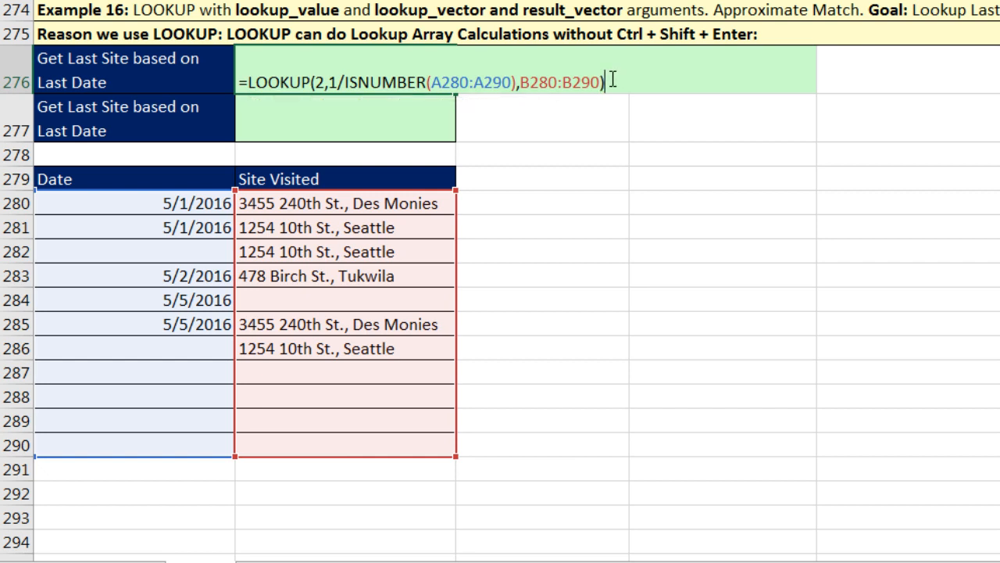
{"action": "key", "text": "Down"}
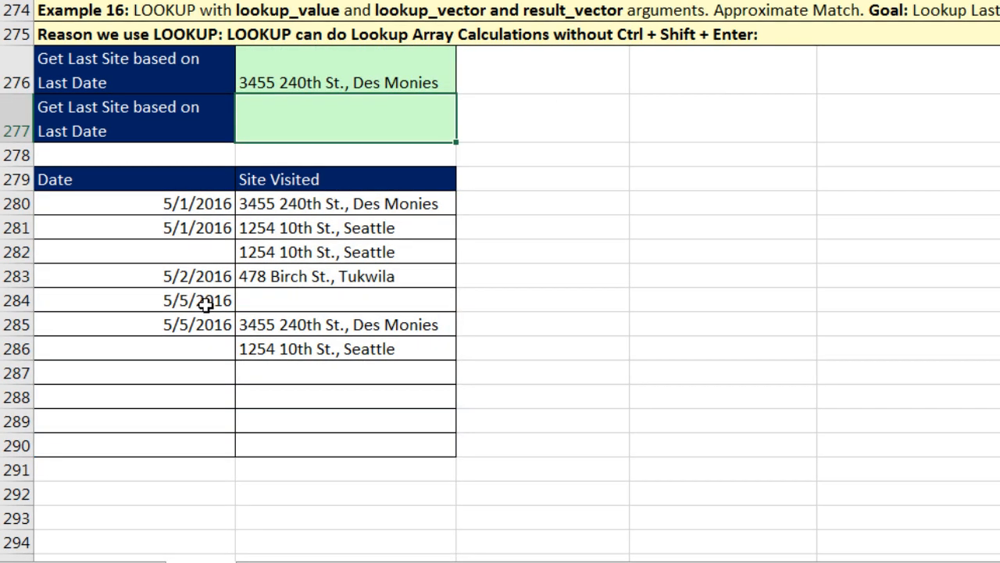
Compare the B276 result with the site in B285, and test the formula by entering the date 5/13/2016 in A286
{"action": "left_click", "coordinate": [323, 327]}
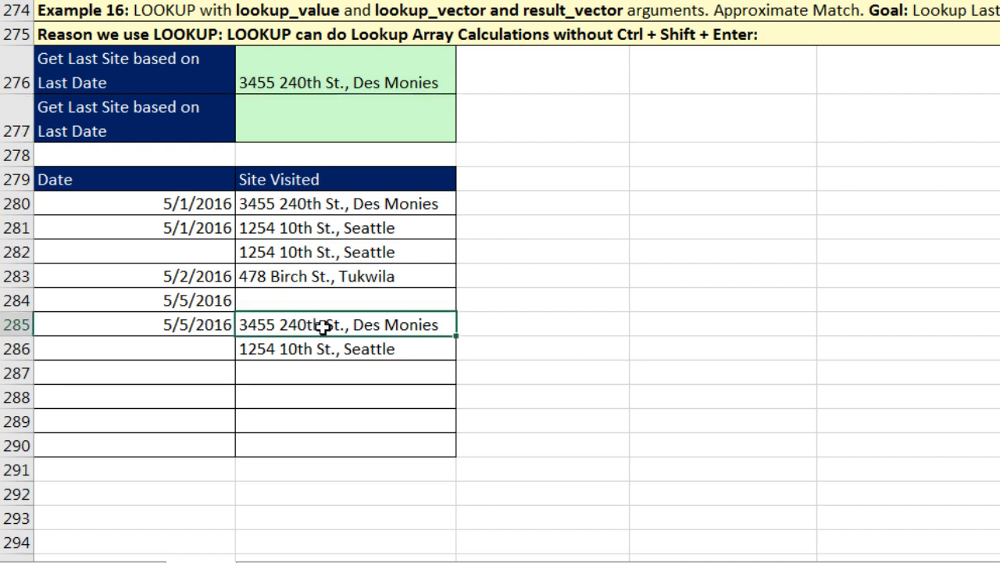
{"action": "left_click", "coordinate": [161, 356]}
{"action": "type", "text": "5/13/2016"}
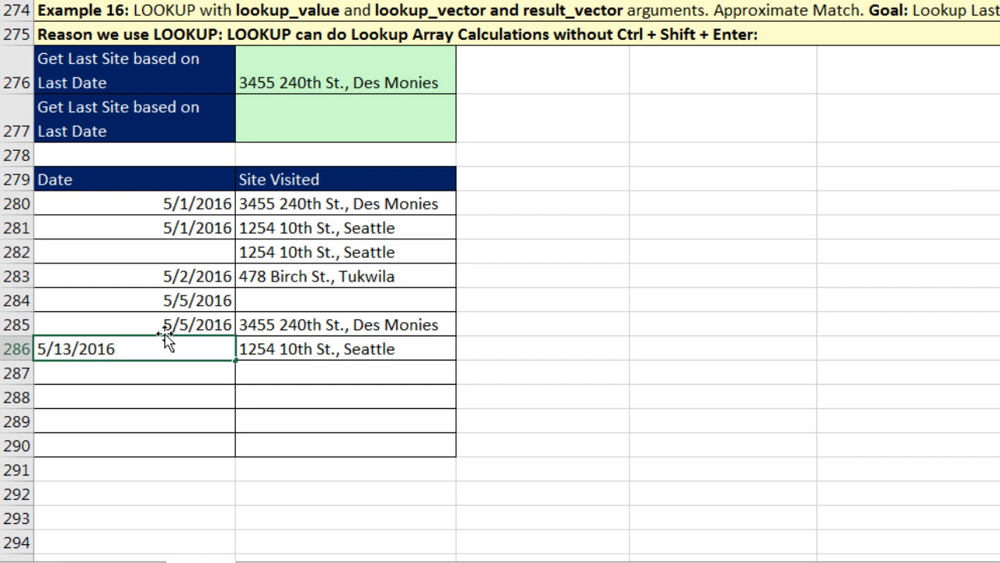
{"action": "key", "text": "ctrl+Return"}
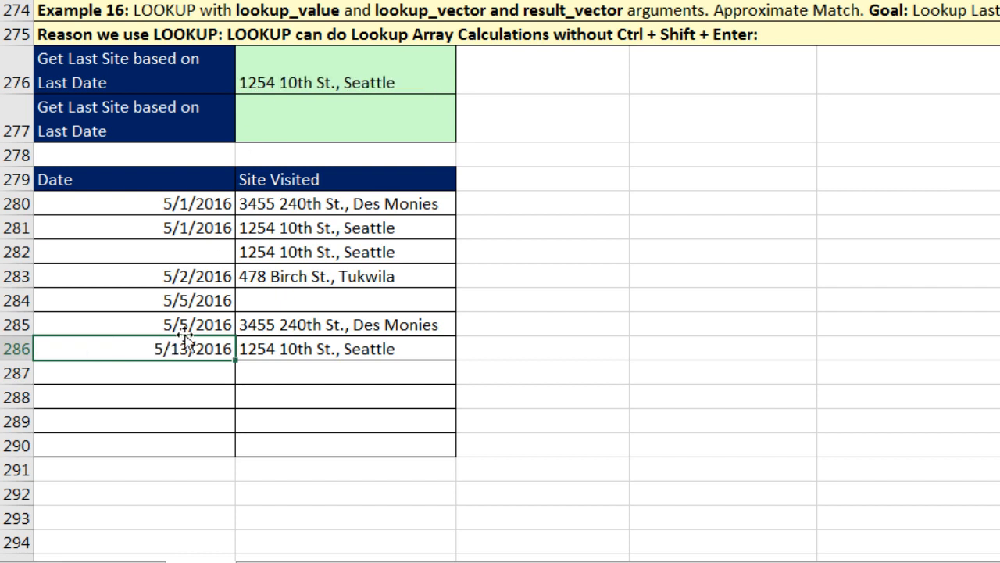
Clear the dates in A284:A286 to test the lookup against B283, and undo both the clearing and the date entry in A286
{"action": "left_click_drag", "start_coordinate": [170, 308], "coordinate": [172, 342]}
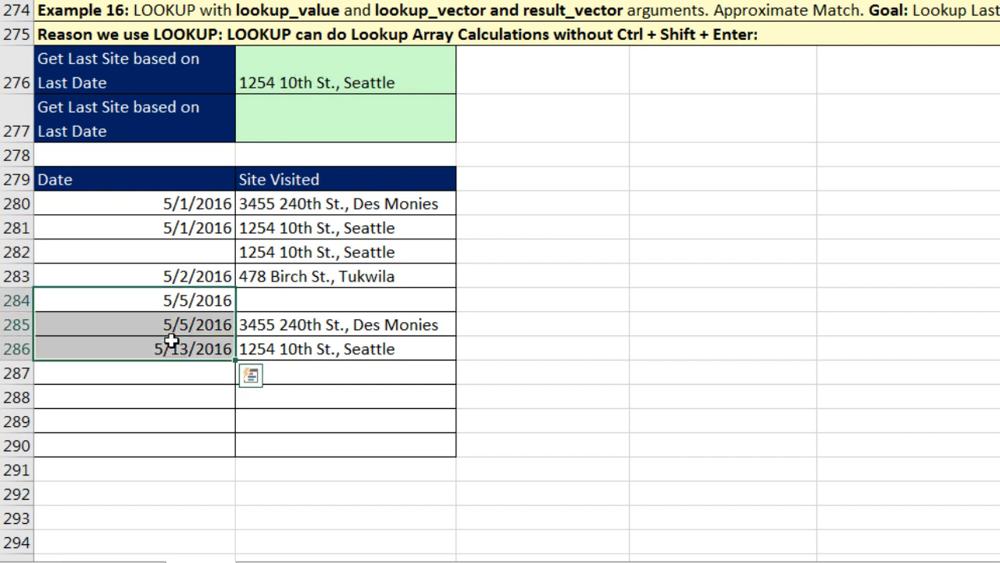
{"action": "key", "text": "Delete"}
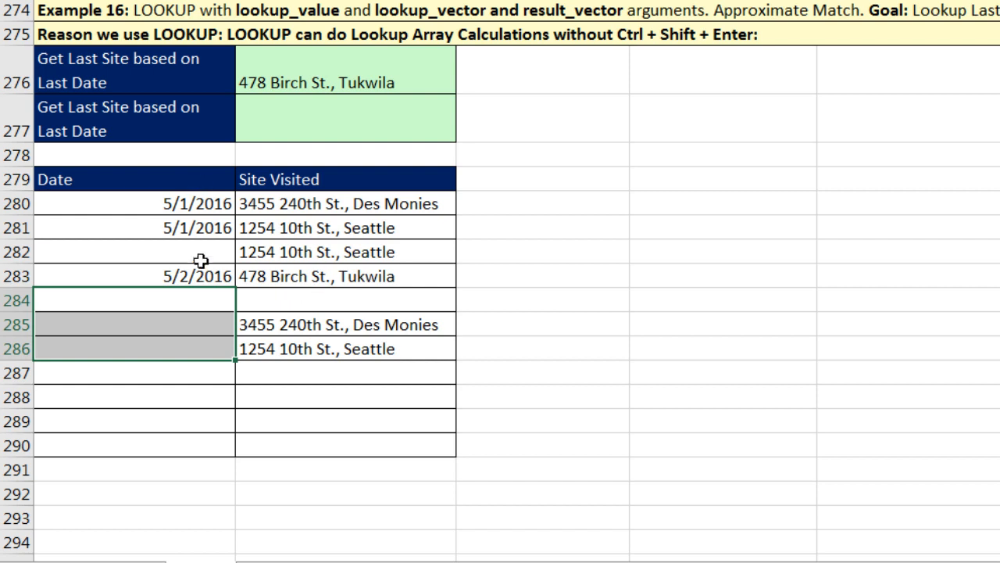
{"action": "left_click", "coordinate": [309, 279]}
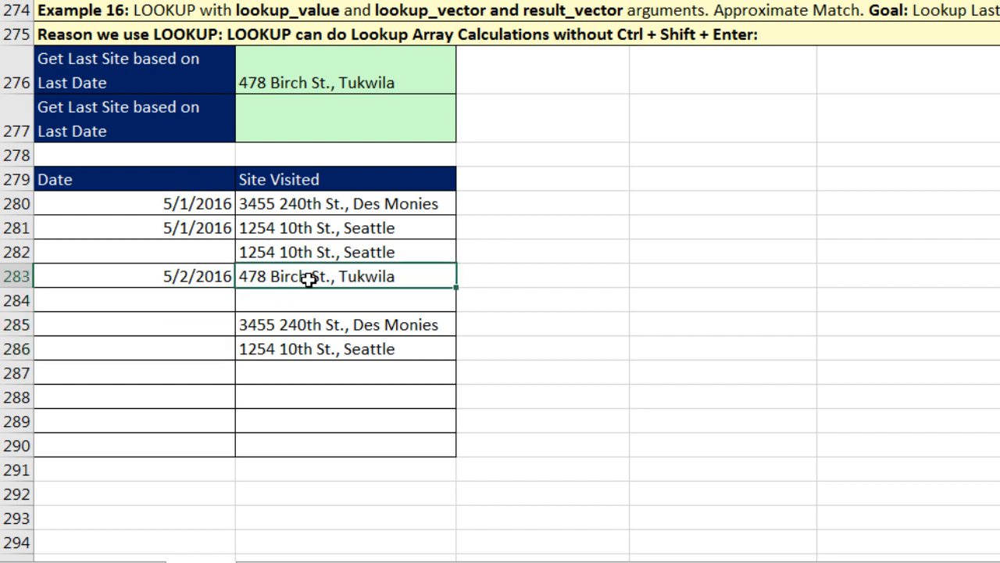
{"action": "key", "text": "ctrl+z"}
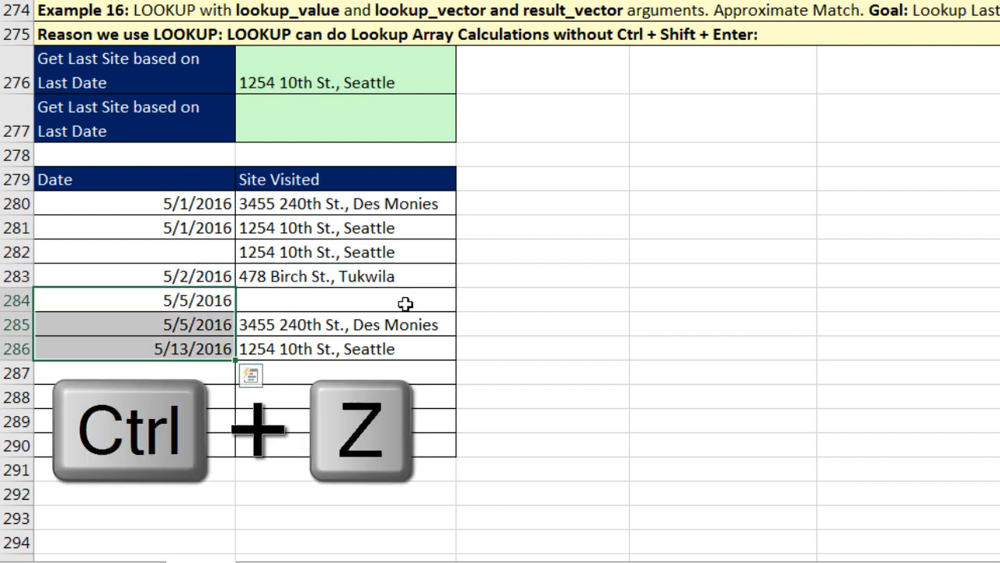
{"action": "key", "text": "ctrl+z"}
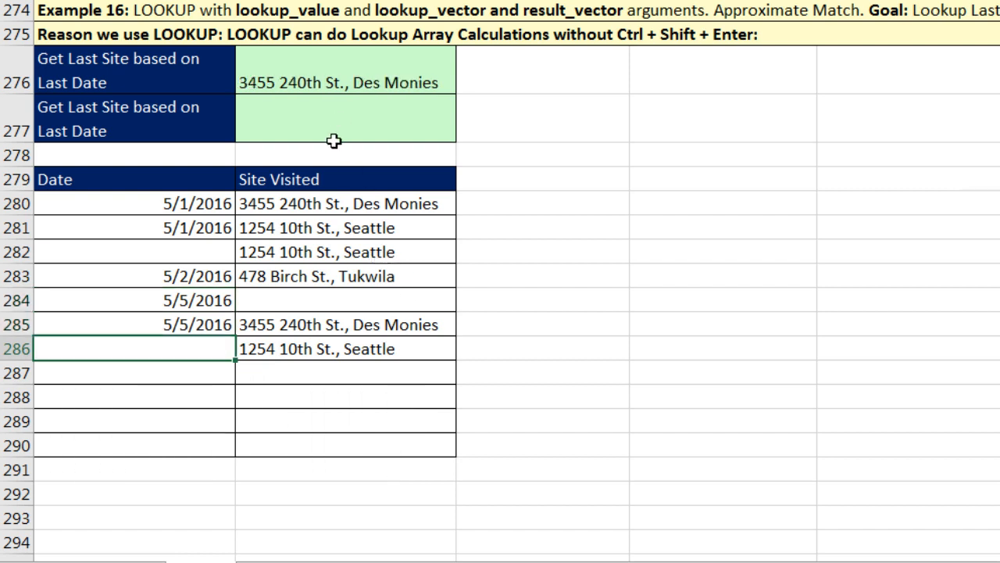
Begin a LOOKUP formula in B277 with lookup value 2 and lookup vector 1/ISTEXT(B280:B290)
{"action": "left_click_drag", "start_coordinate": [333, 201], "coordinate": [349, 448]}
{"action": "left_click", "coordinate": [392, 123]}
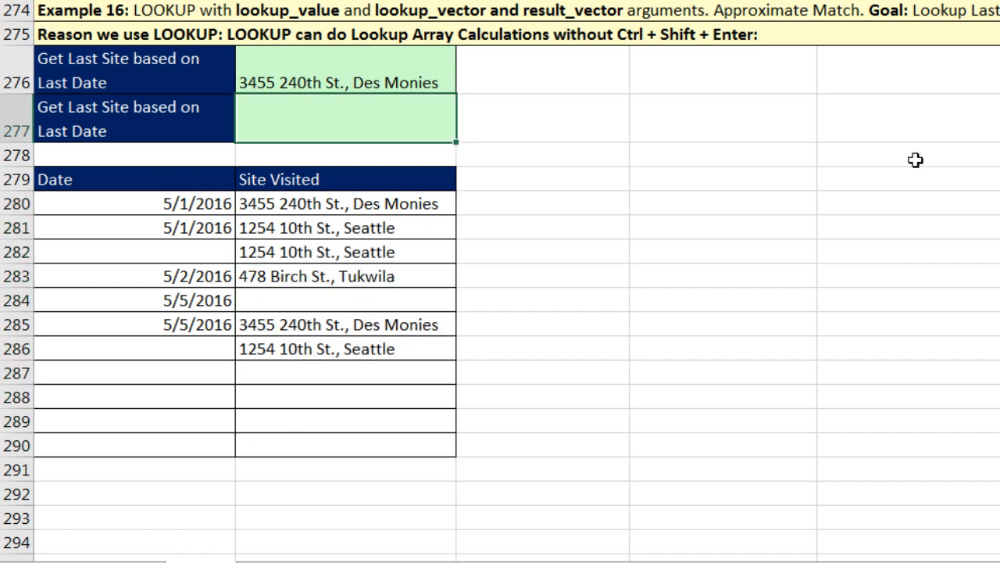
{"action": "type", "text": "=loo"}
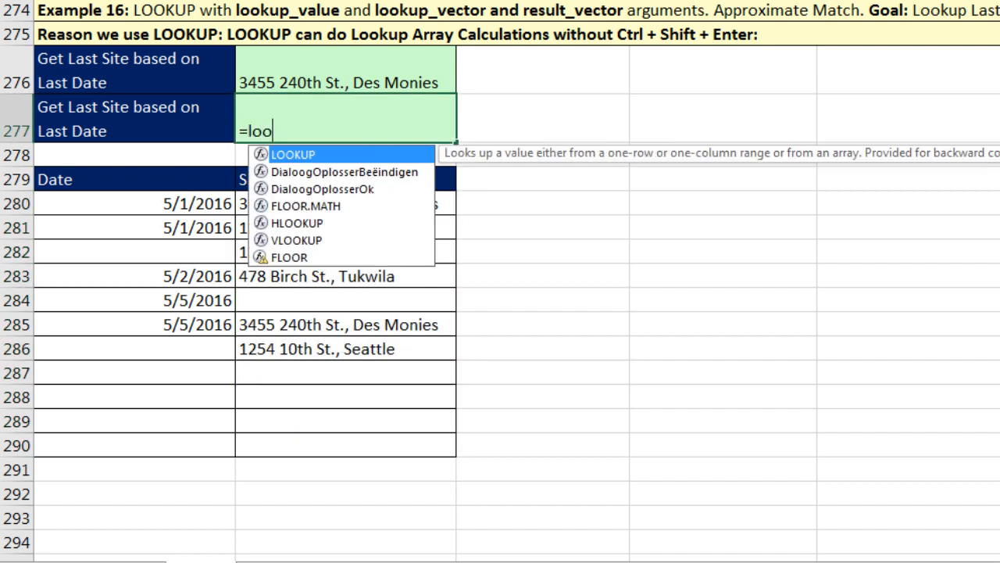
{"action": "key", "text": "Tab"}
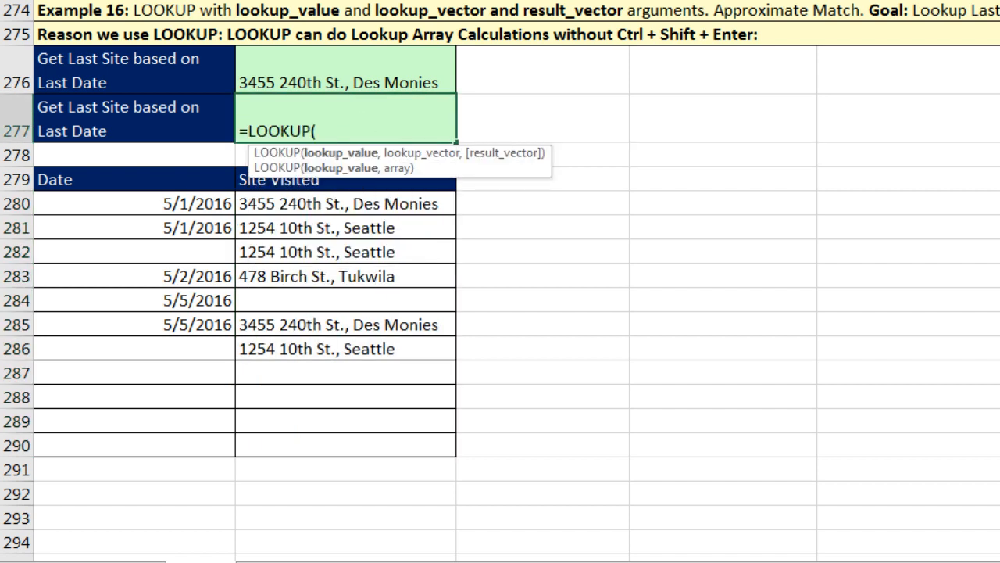
{"action": "type", "text": "2,1/"}
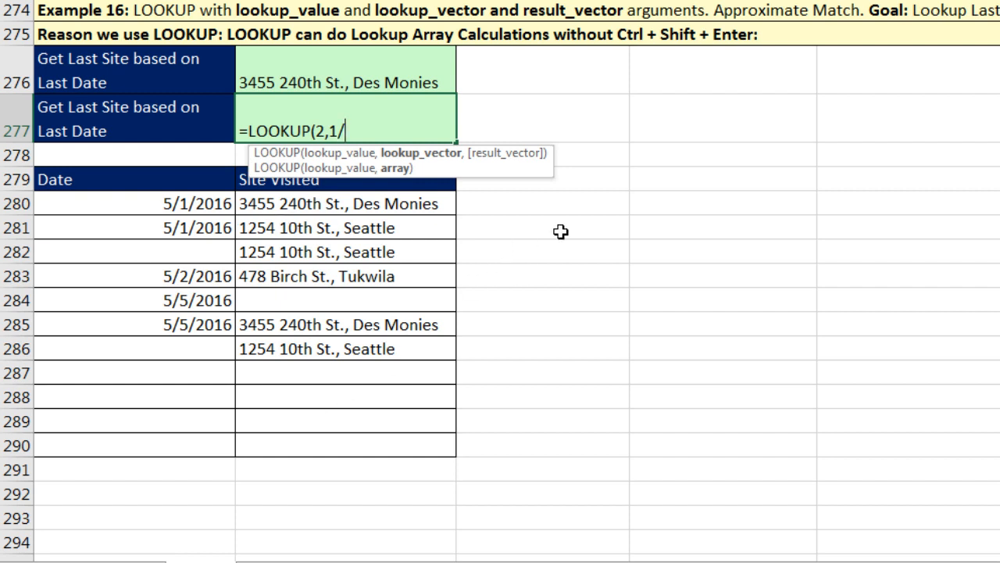
{"action": "type", "text": "i"}
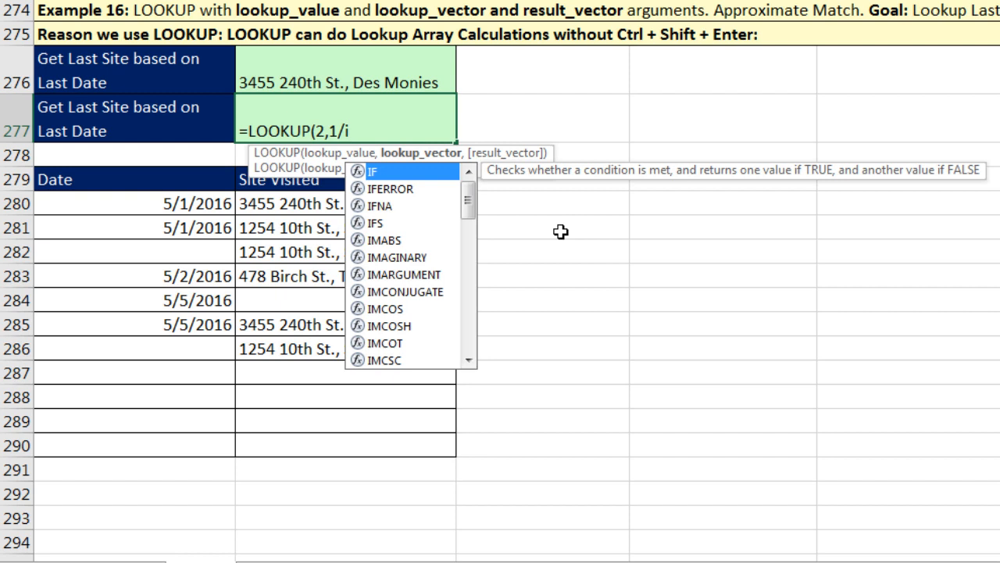
{"action": "type", "text": "stext"}
{"action": "key", "text": "Tab"}
{"action": "left_click_drag", "start_coordinate": [392, 205], "coordinate": [364, 442]}
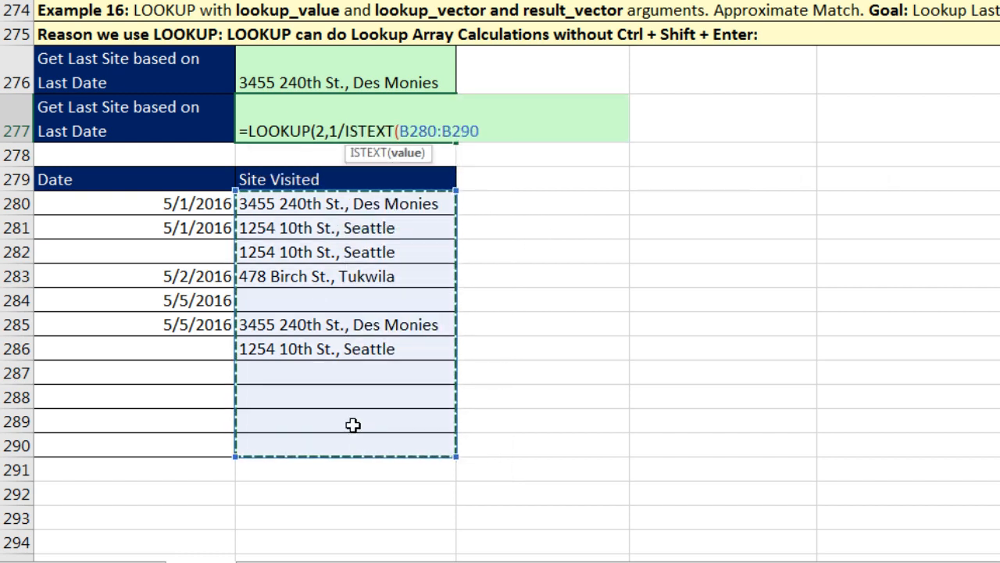
{"action": "type", "text": ")"}
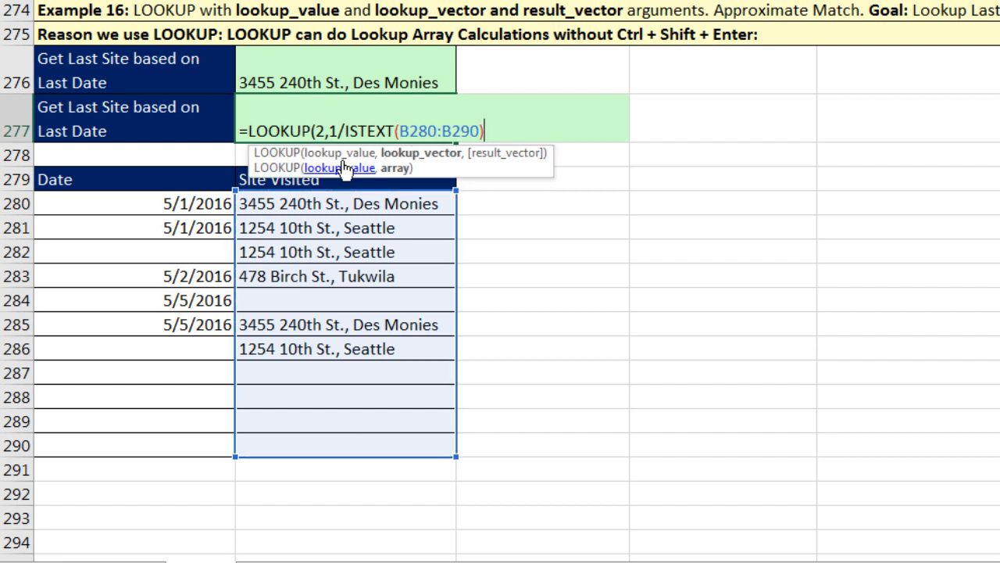
Evaluate the 1/ISTEXT(B280:B290) lookup vector in B277 to inspect its array, and undo the evaluation
{"action": "left_click", "coordinate": [445, 155]}
{"action": "key", "text": "F9"}
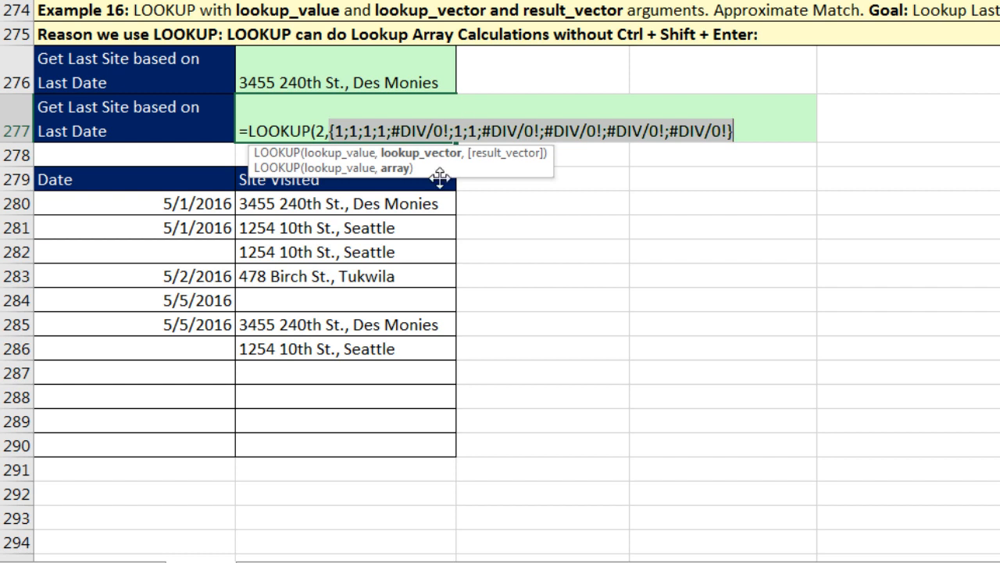
{"action": "key", "text": "ctrl+z"}
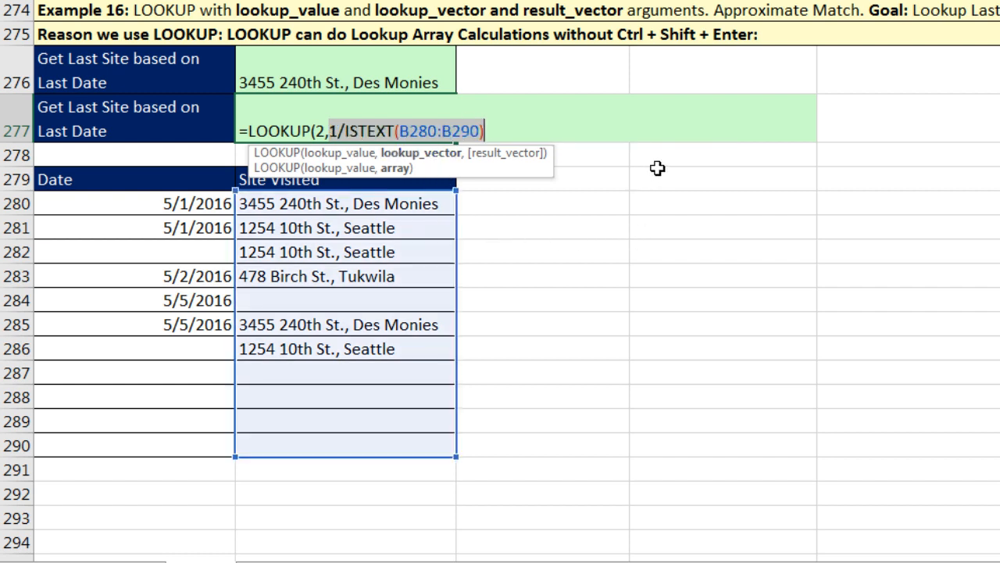
Add B280:B290 as the result vector and enter =LOOKUP(2,1/ISTEXT(B280:B290),B280:B290) in B277
{"action": "type", "text": ","}
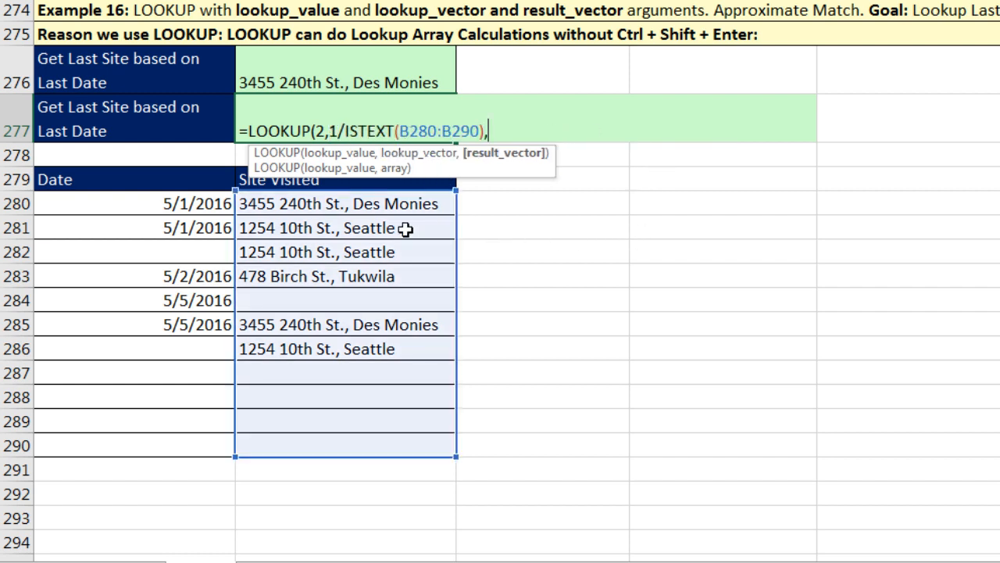
{"action": "left_click", "coordinate": [336, 452]}
{"action": "left_click_drag", "start_coordinate": [341, 366], "coordinate": [344, 209]}
{"action": "type", "text": ")"}
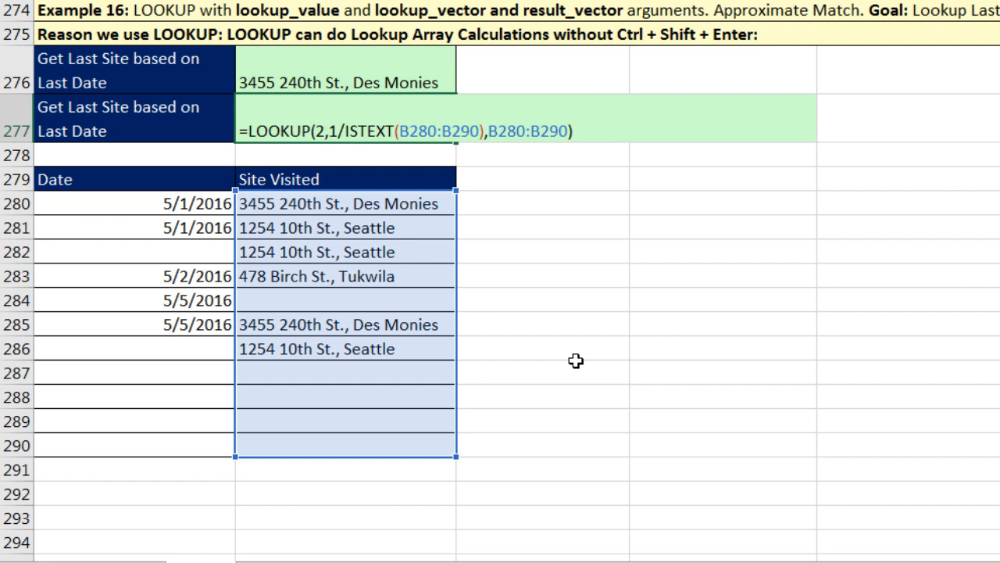
{"action": "key", "text": "Return"}
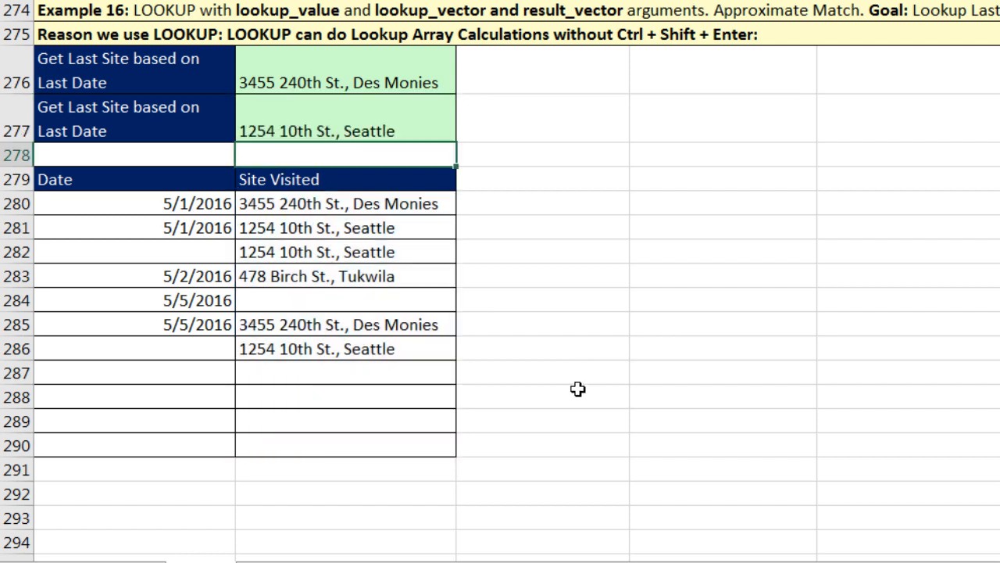
Test the B277 formula by entering the site 12 St in B287, and undo the entry
{"action": "left_click", "coordinate": [410, 379]}
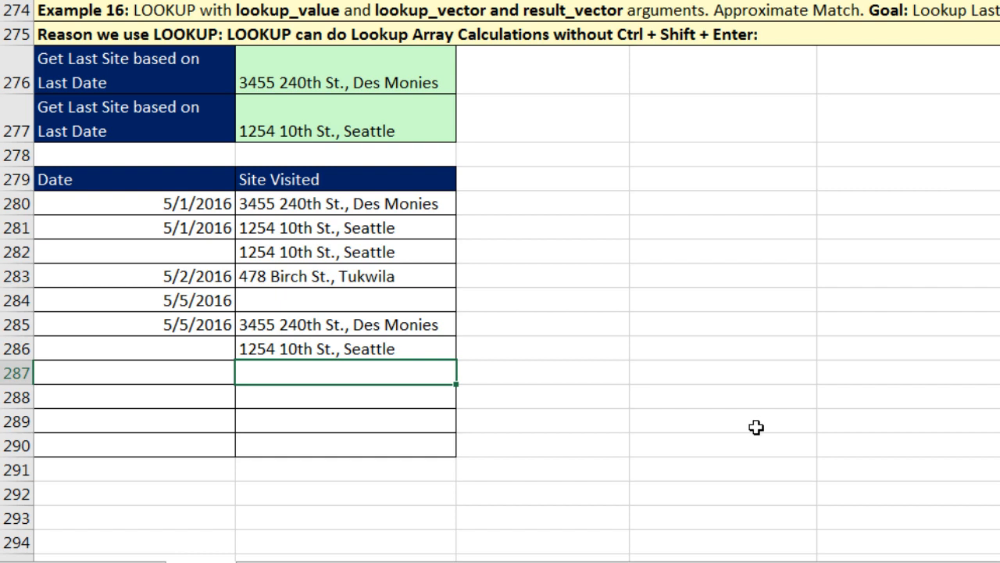
{"action": "type", "text": "12"}
{"action": "key", "text": "Return"}
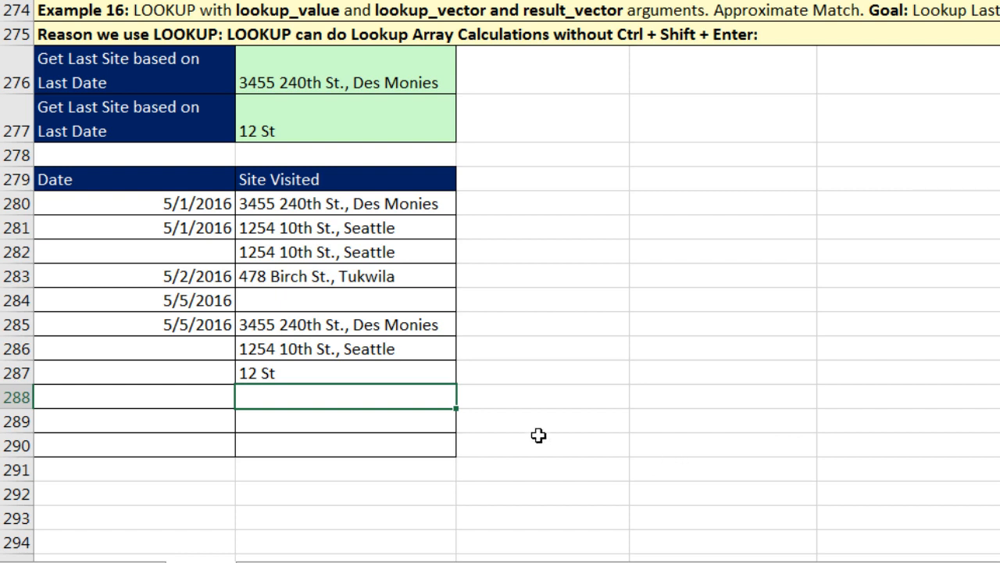
{"action": "key", "text": "ctrl+z"}
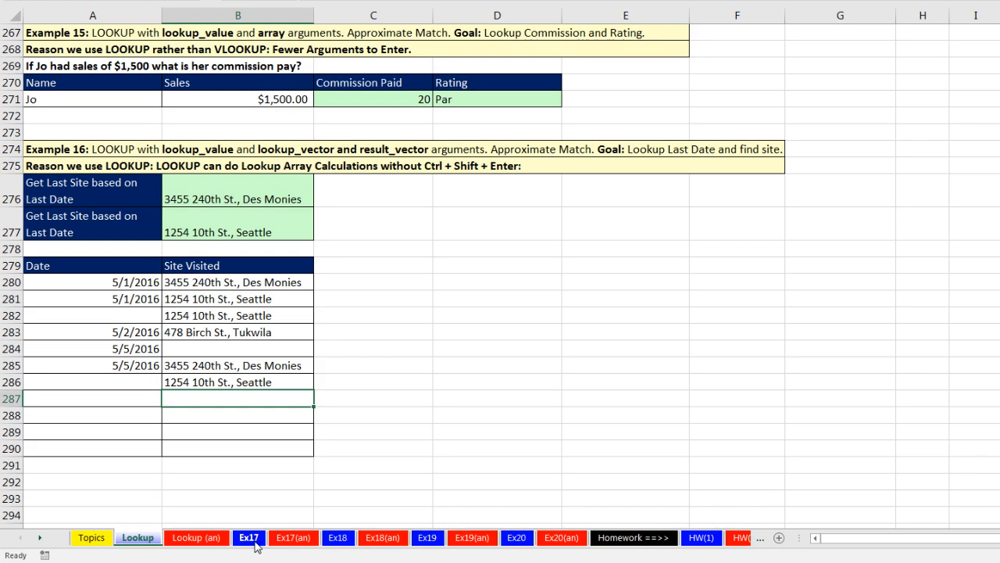
Open the Ex17 sheet and examine the roll quantities, the pricing table's unit categories and prices, and the empty Price and Total Revenue cells
{"action": "left_click", "coordinate": [248, 538]}
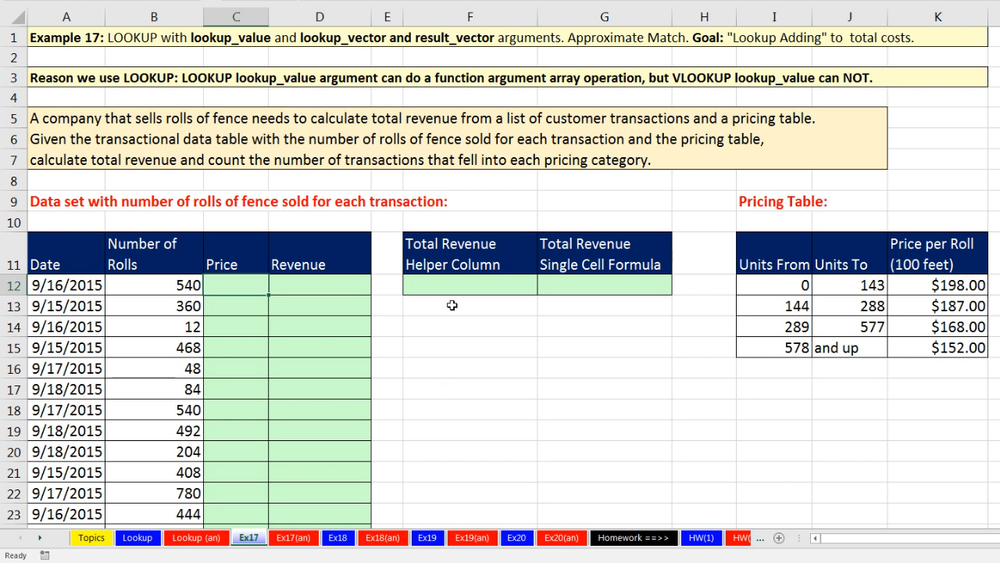
{"action": "left_click_drag", "start_coordinate": [174, 281], "coordinate": [176, 436]}
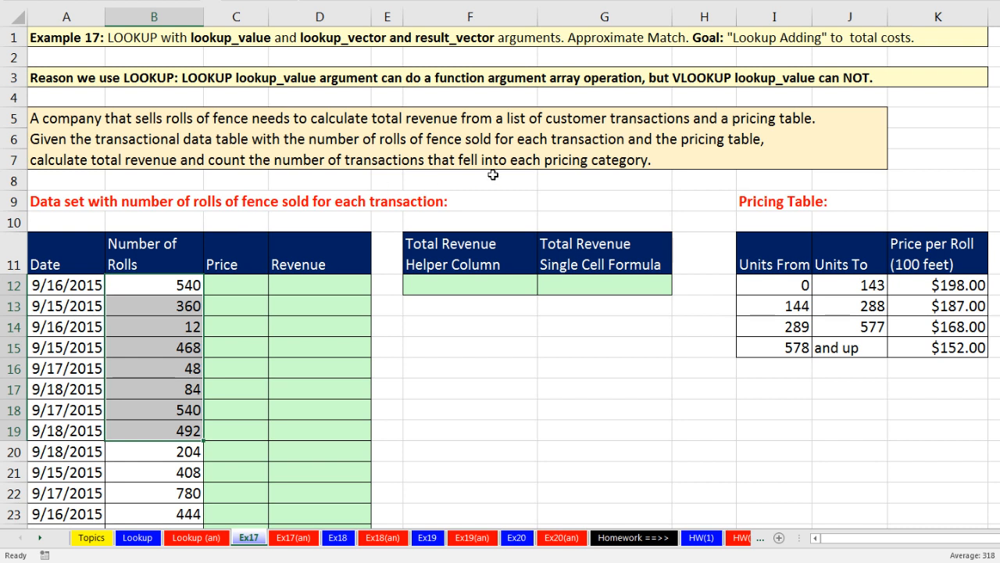
{"action": "left_click", "coordinate": [777, 289]}
{"action": "left_click", "coordinate": [780, 307]}
{"action": "left_click", "coordinate": [781, 328]}
{"action": "left_click", "coordinate": [784, 347]}
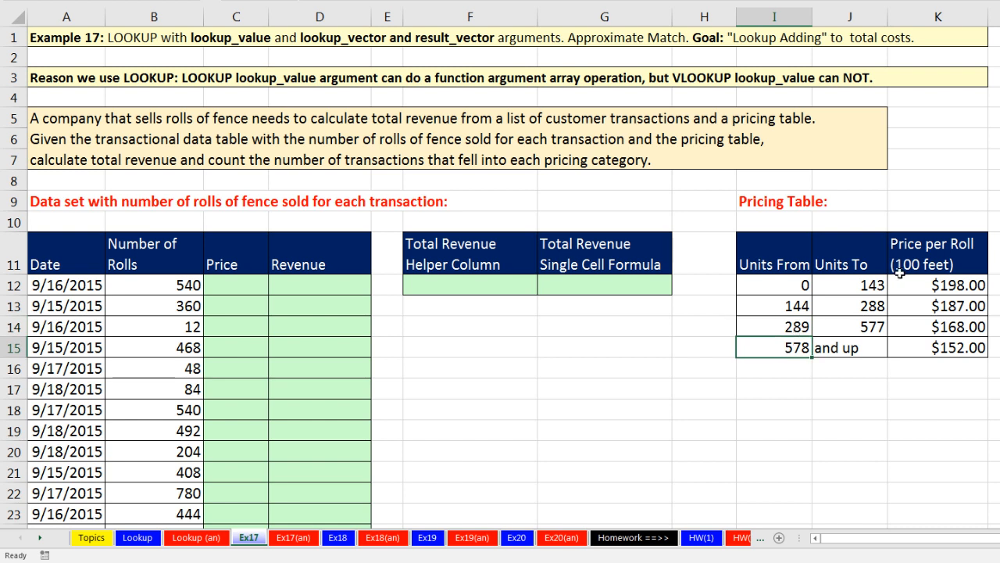
{"action": "left_click_drag", "start_coordinate": [931, 282], "coordinate": [932, 349]}
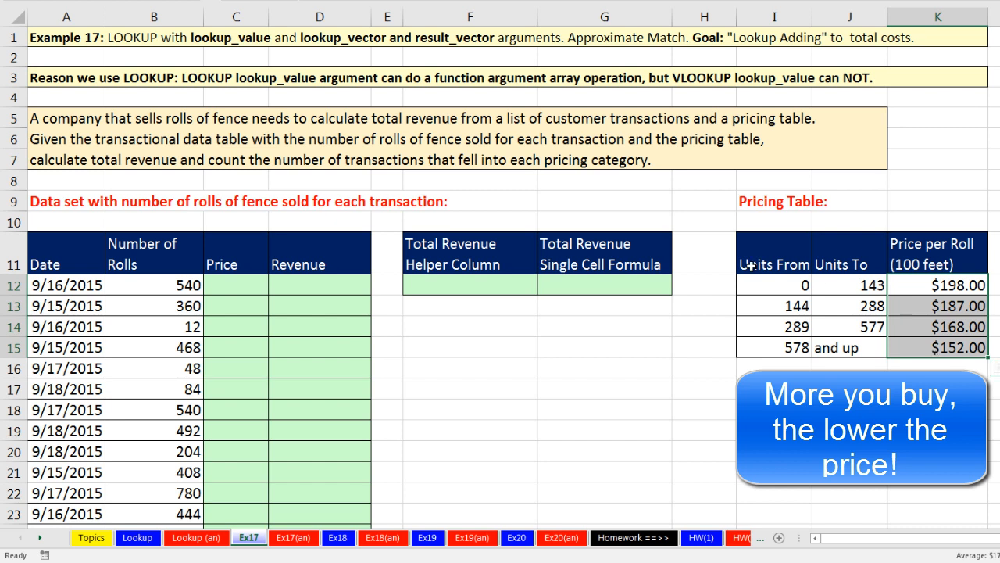
{"action": "left_click", "coordinate": [228, 289]}
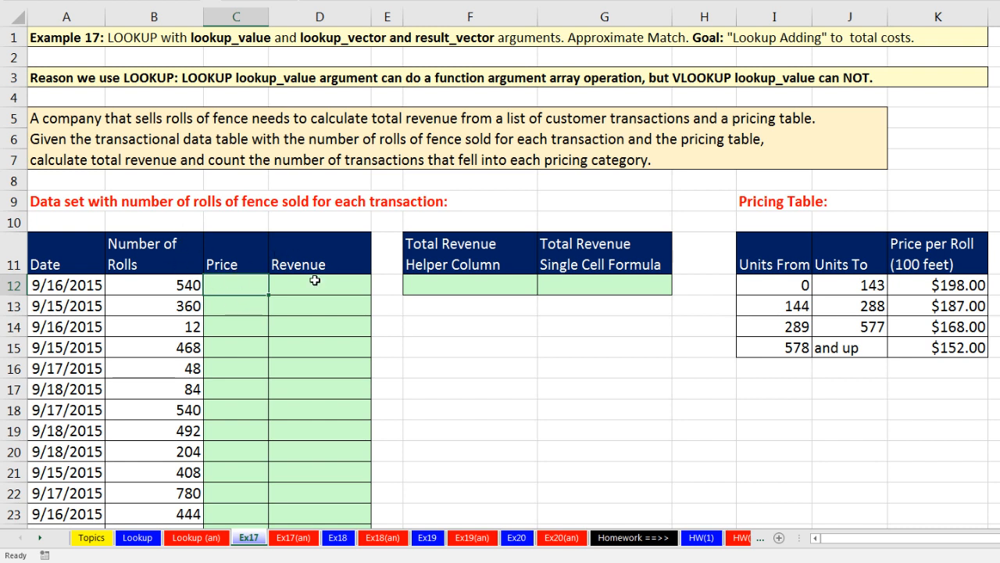
{"action": "left_click", "coordinate": [453, 288]}
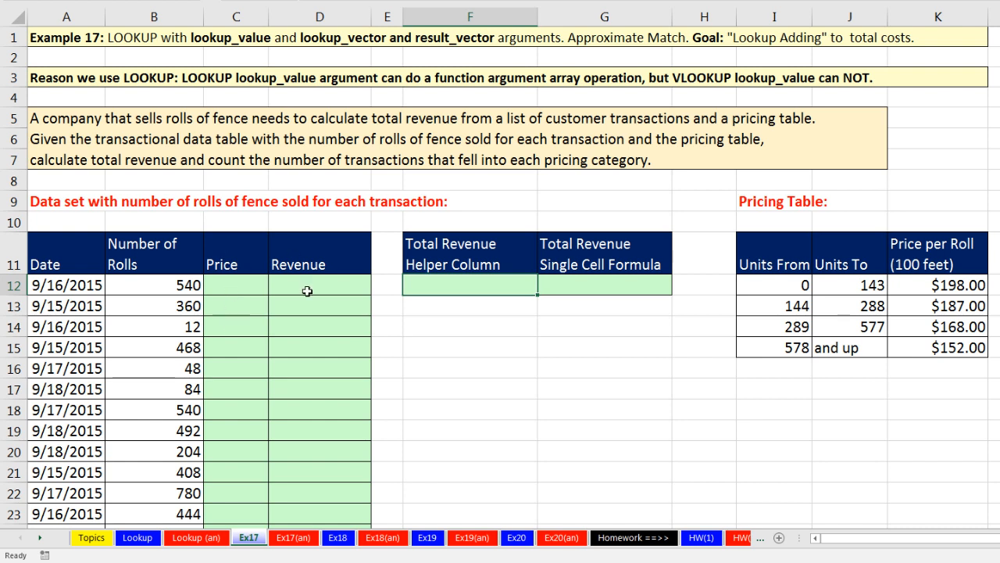
Enter =LOOKUP(B12,$I$12:$K$15) in C12 to look up the price per roll from the pricing table
{"action": "left_click", "coordinate": [247, 289]}
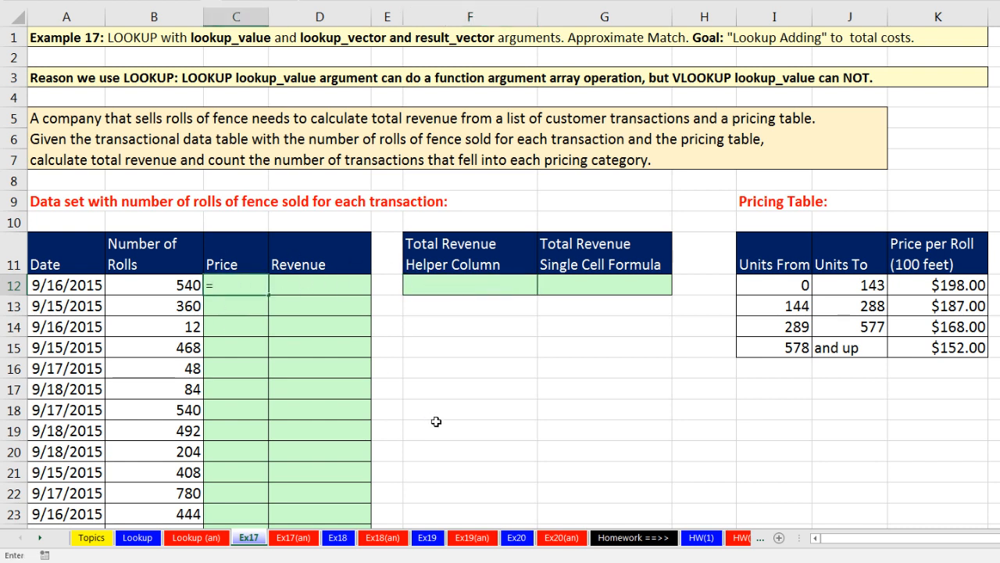
{"action": "type", "text": "=loo"}
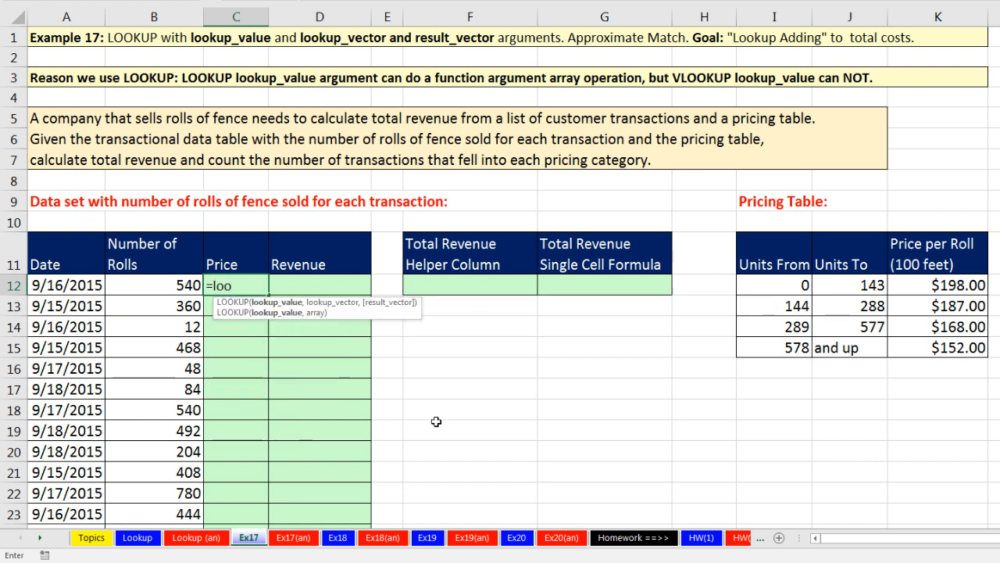
{"action": "key", "text": "Tab"}
{"action": "left_click", "coordinate": [168, 281]}
{"action": "type", "text": ","}
{"action": "left_click_drag", "start_coordinate": [775, 291], "coordinate": [930, 353]}
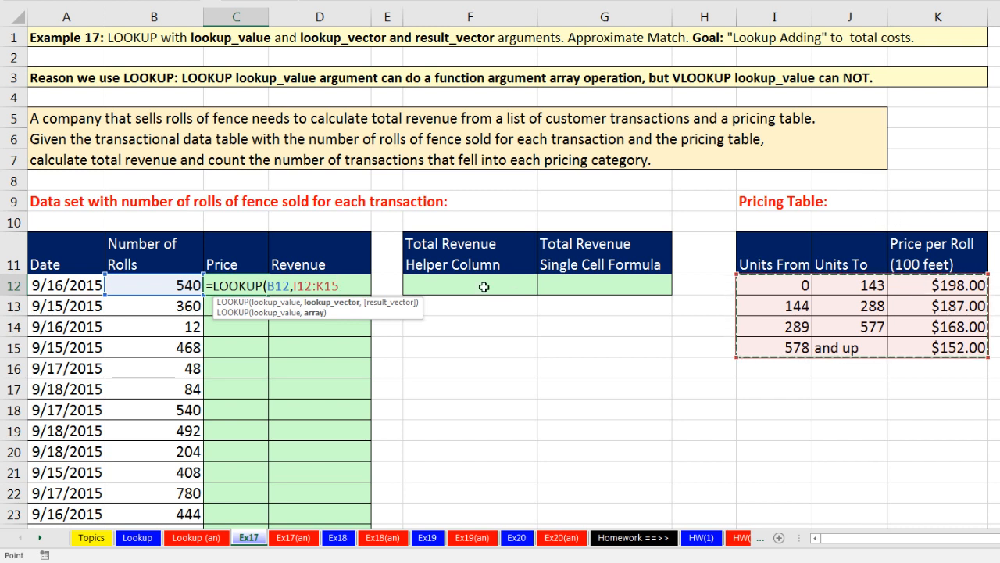
{"action": "key", "text": "F4"}
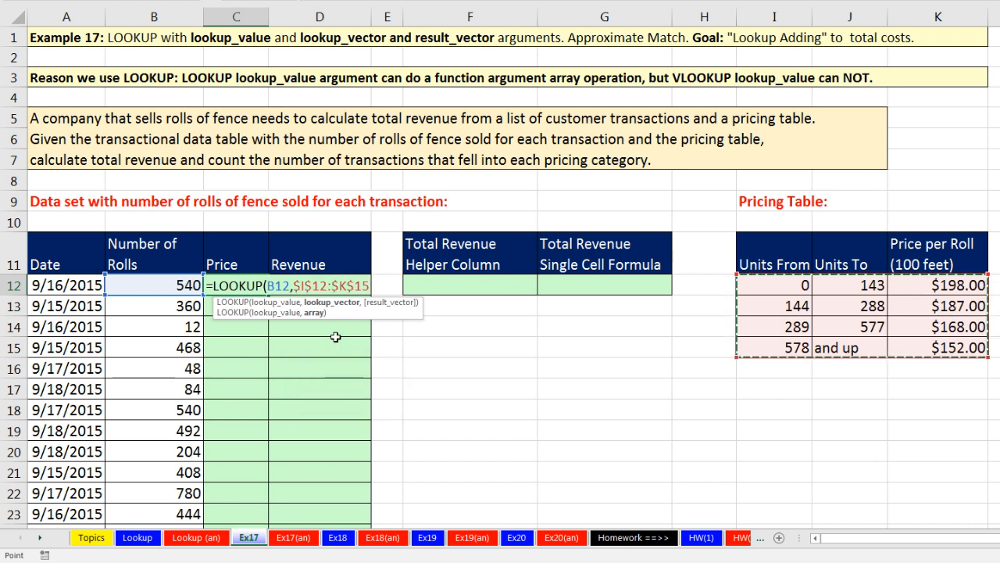
{"action": "type", "text": ")"}
{"action": "key", "text": "ctrl+Return"}
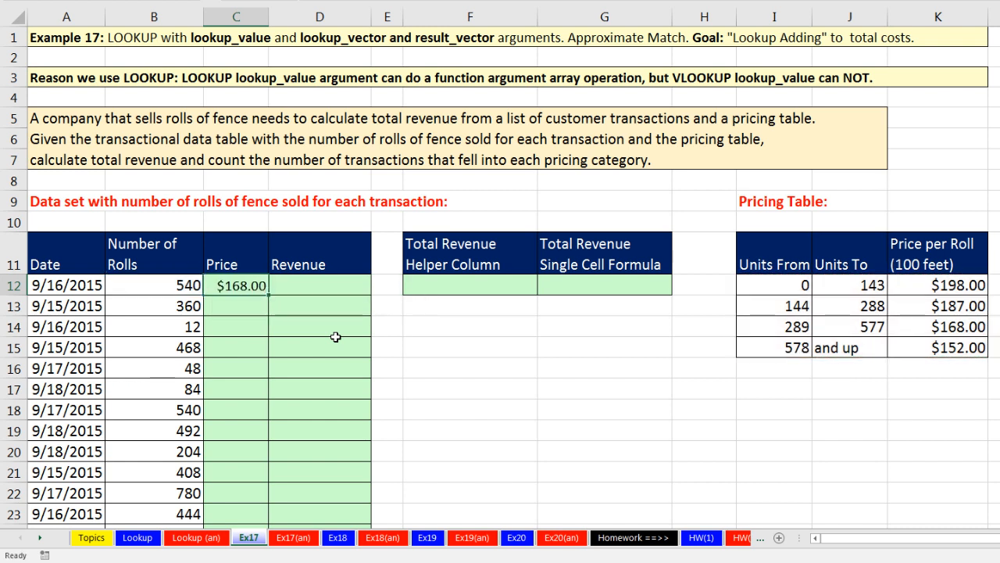
Copy the C12 price formula down the Price column and check the cell references in C16
{"action": "double_click", "coordinate": [268, 295]}
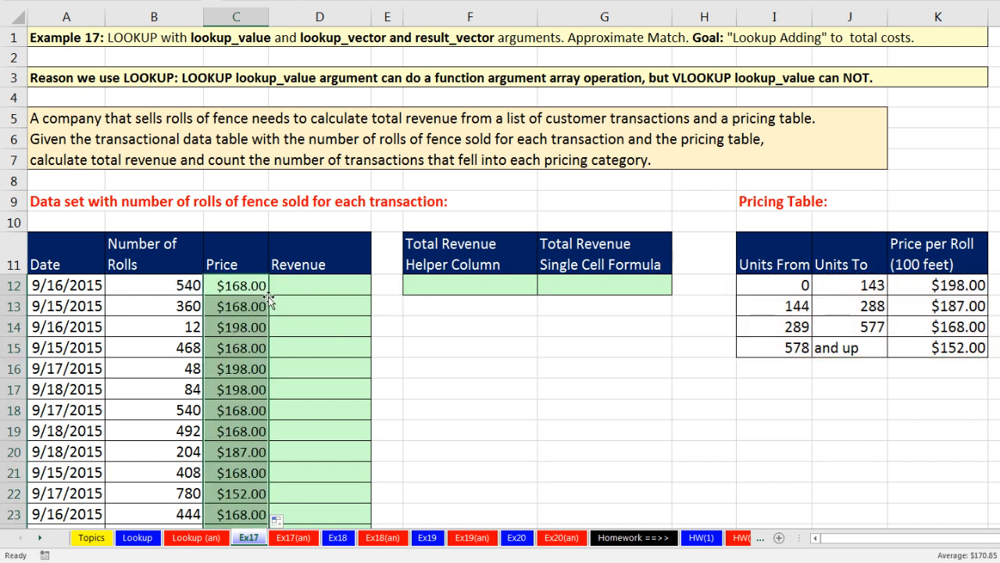
{"action": "double_click", "coordinate": [255, 370]}
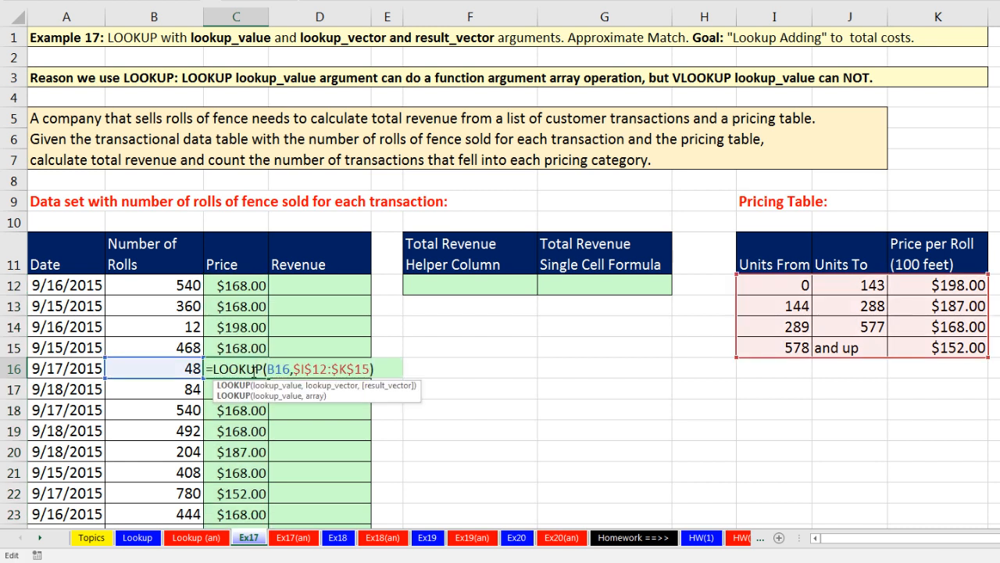
{"action": "key", "text": "Escape"}
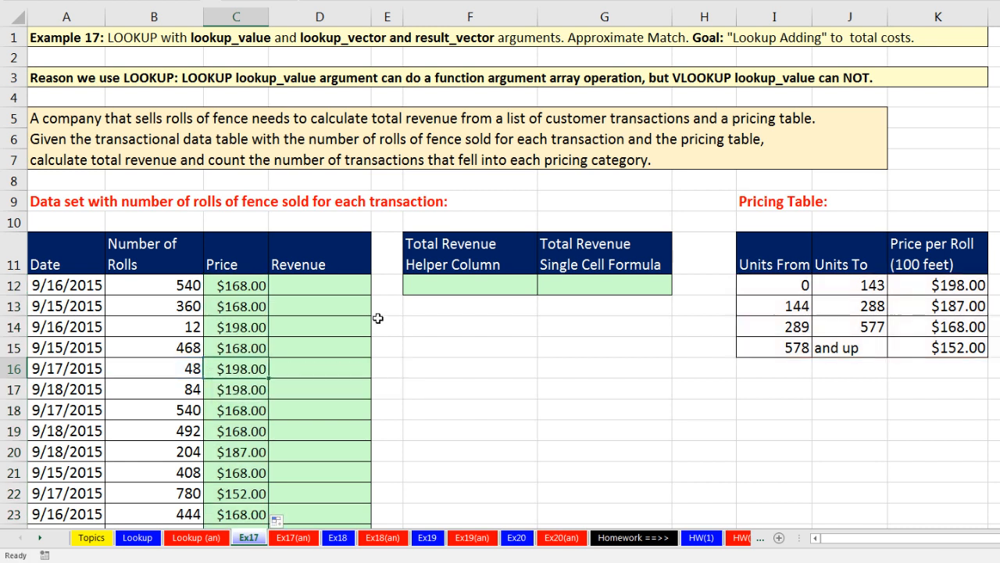
Calculate revenue in D12 with =B12*C12 and copy the formula down the Revenue column
{"action": "left_click", "coordinate": [335, 283]}
{"action": "type", "text": "="}
{"action": "key", "text": "Left"}
{"action": "key", "text": "Left"}
{"action": "type", "text": "*"}
{"action": "key", "text": "Left"}
{"action": "key", "text": "ctrl+Return"}
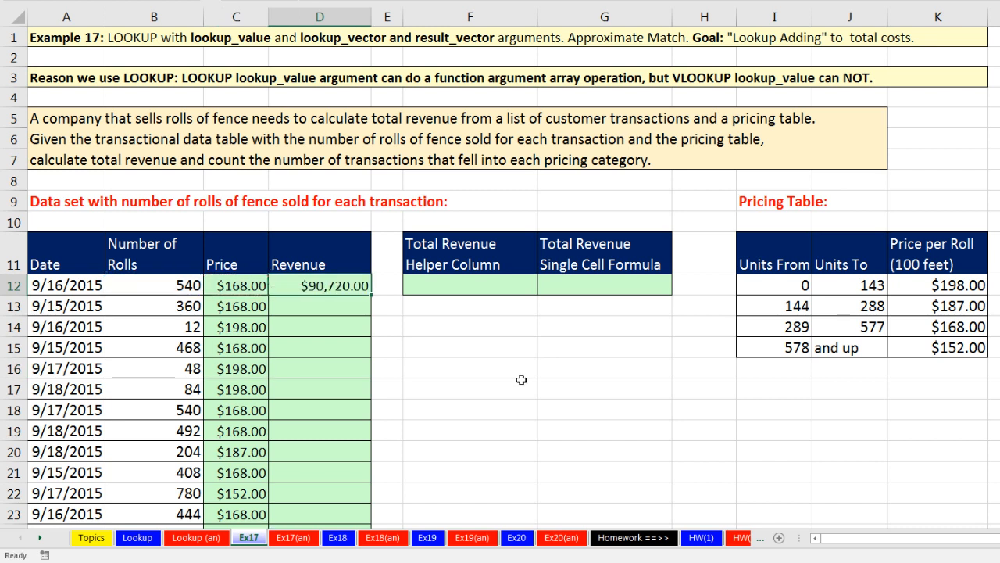
{"action": "double_click", "coordinate": [371, 295]}
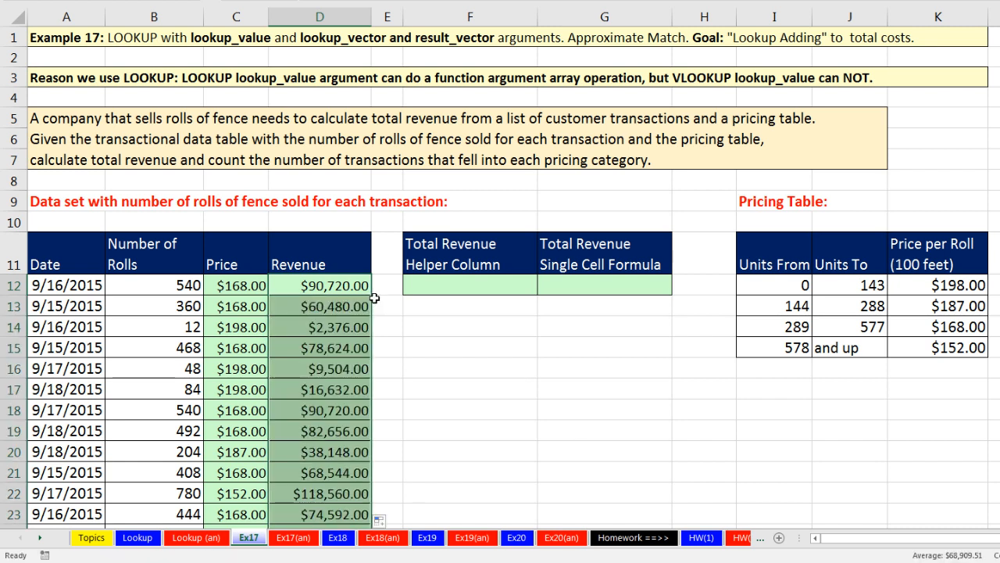
Total the Revenue column in F12 with a SUM of D12:D183
{"action": "left_click", "coordinate": [431, 292]}
{"action": "key", "text": "alt+equal"}
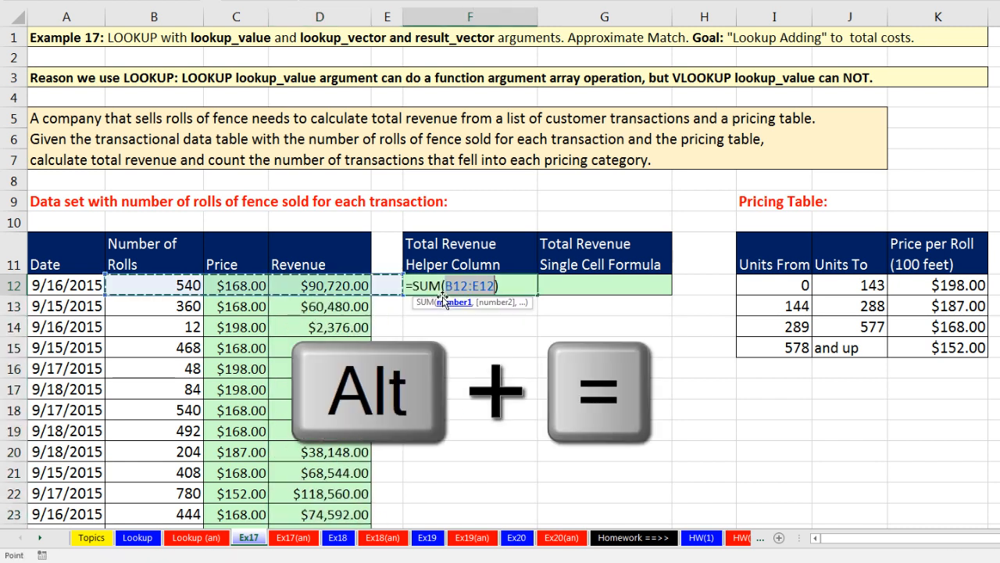
{"action": "left_click", "coordinate": [353, 282]}
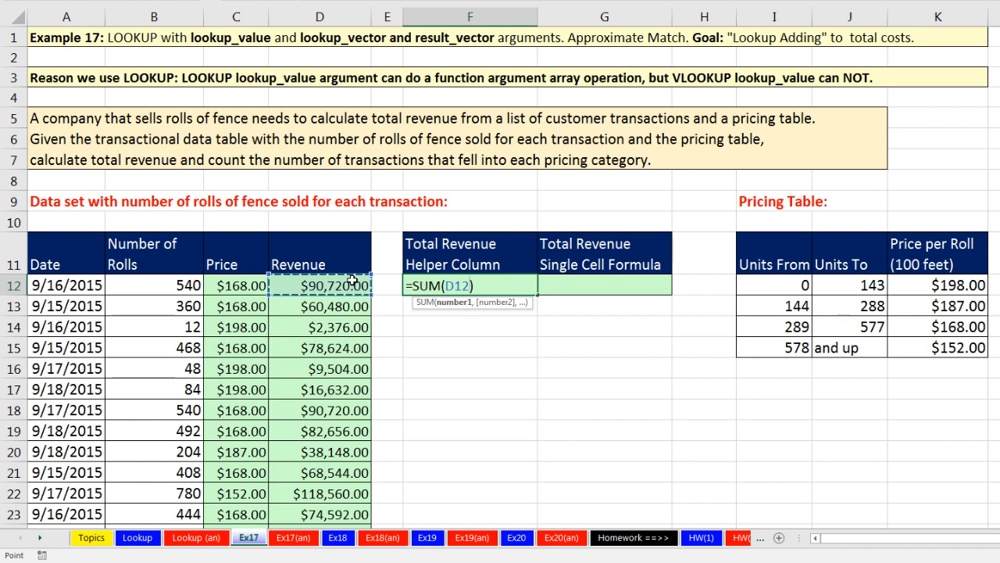
{"action": "key", "text": "ctrl+shift+Down"}
{"action": "key", "text": "ctrl+BackSpace"}
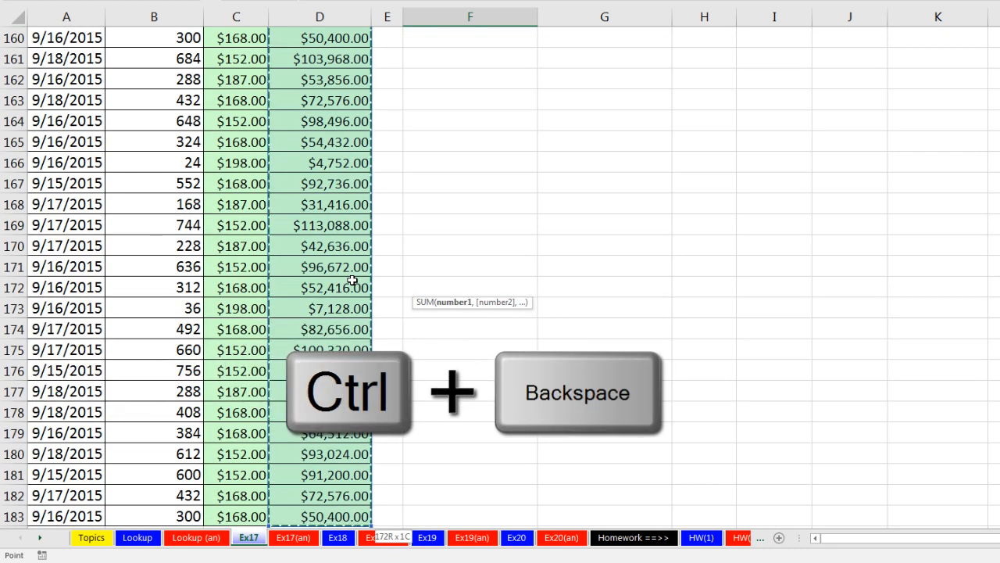
{"action": "key", "text": "Return"}
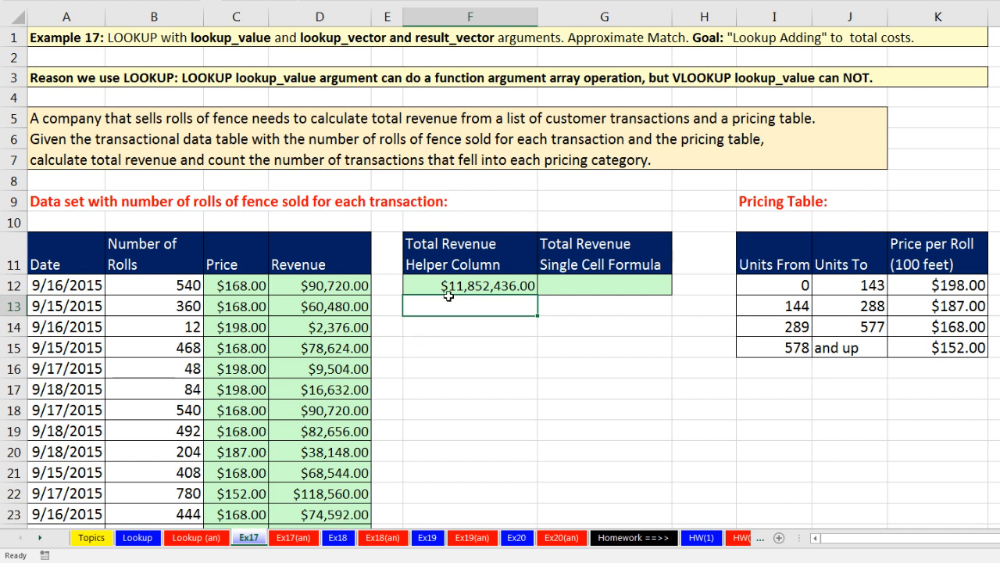
Review the lookup_value argument of the LOOKUP formula in C12, leaving the formula as it is
{"action": "left_click", "coordinate": [584, 282]}
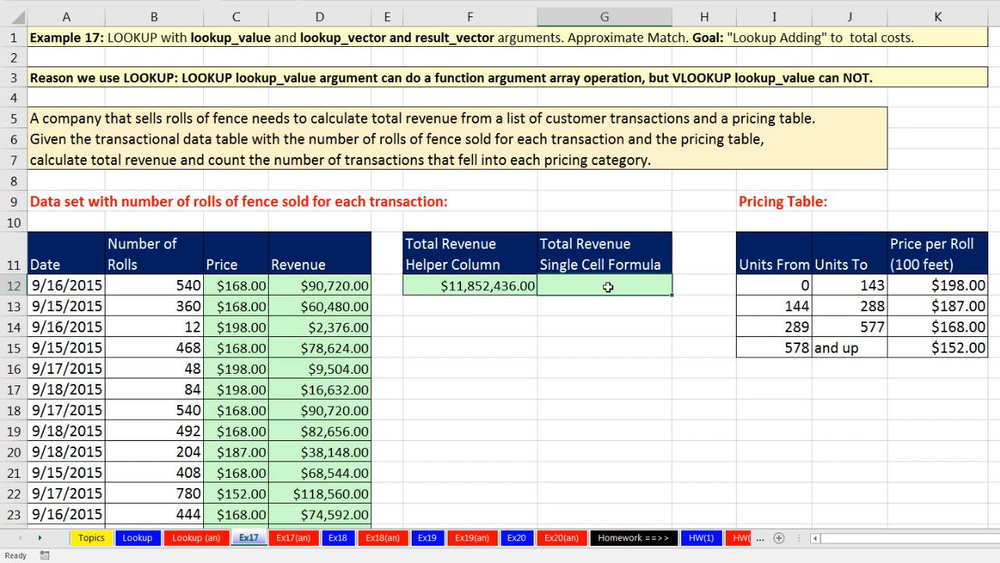
{"action": "double_click", "coordinate": [249, 290]}
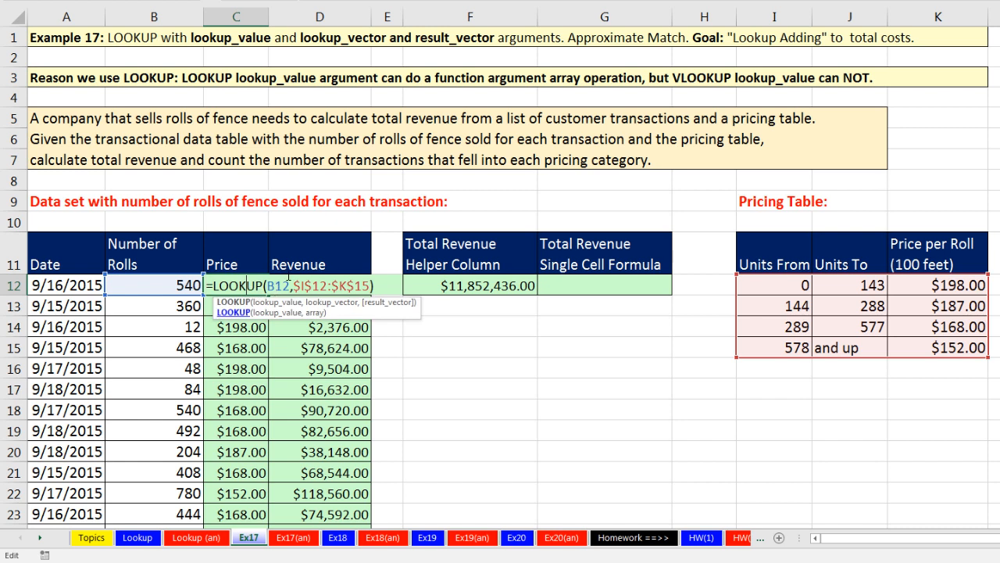
{"action": "left_click", "coordinate": [279, 287]}
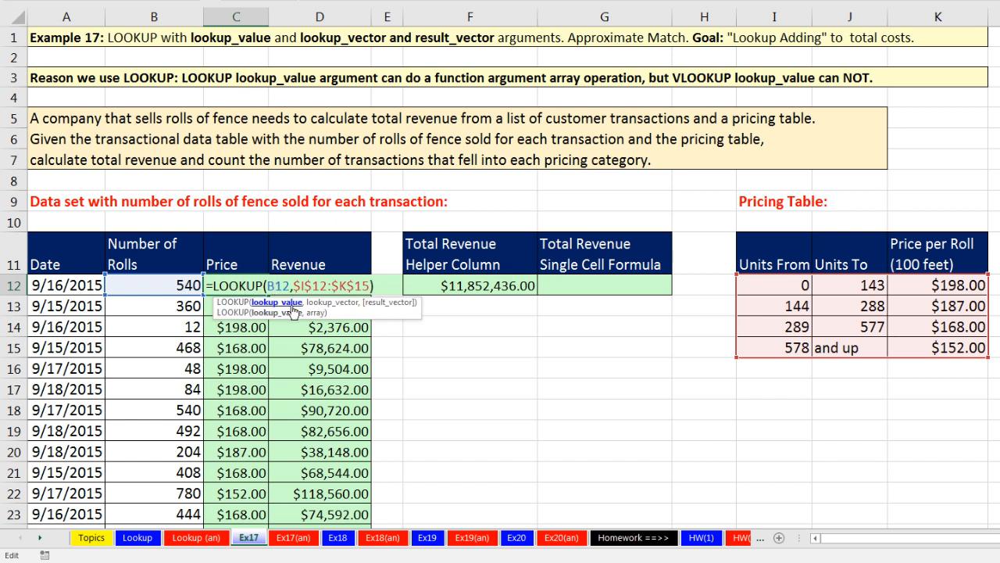
{"action": "left_click", "coordinate": [290, 311]}
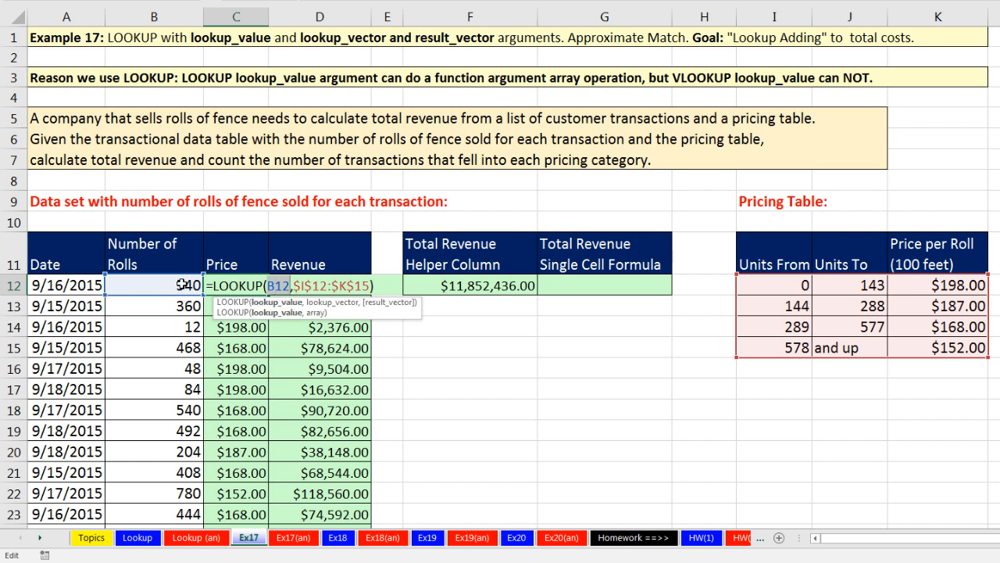
{"action": "key", "text": "Return"}
Start the single-cell revenue formula in G12 with =LOOKUP(B12:B183,I12:K15), using the whole rolls column as lookup_value
{"action": "left_click", "coordinate": [551, 282]}
{"action": "type", "text": "=loo"}
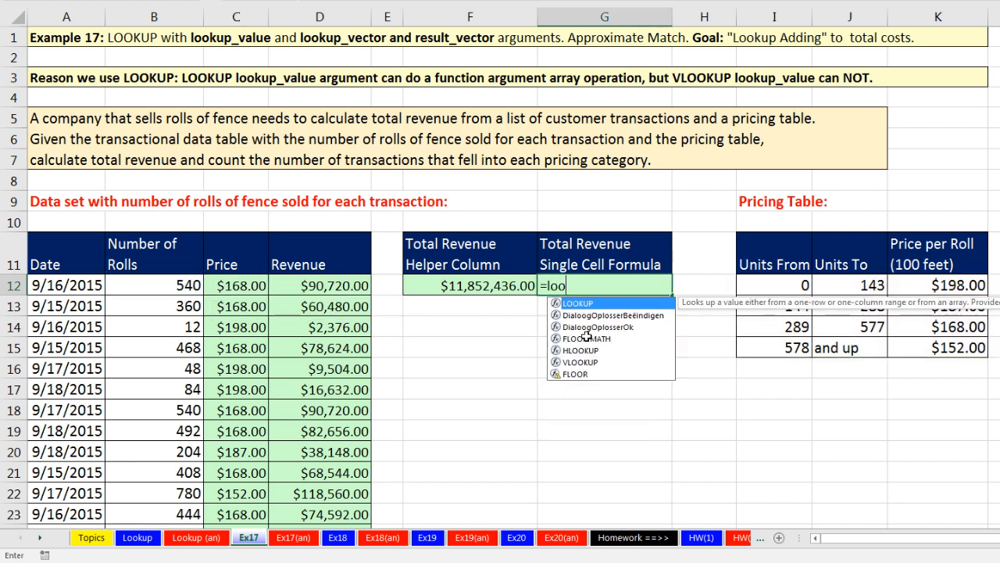
{"action": "key", "text": "Tab"}
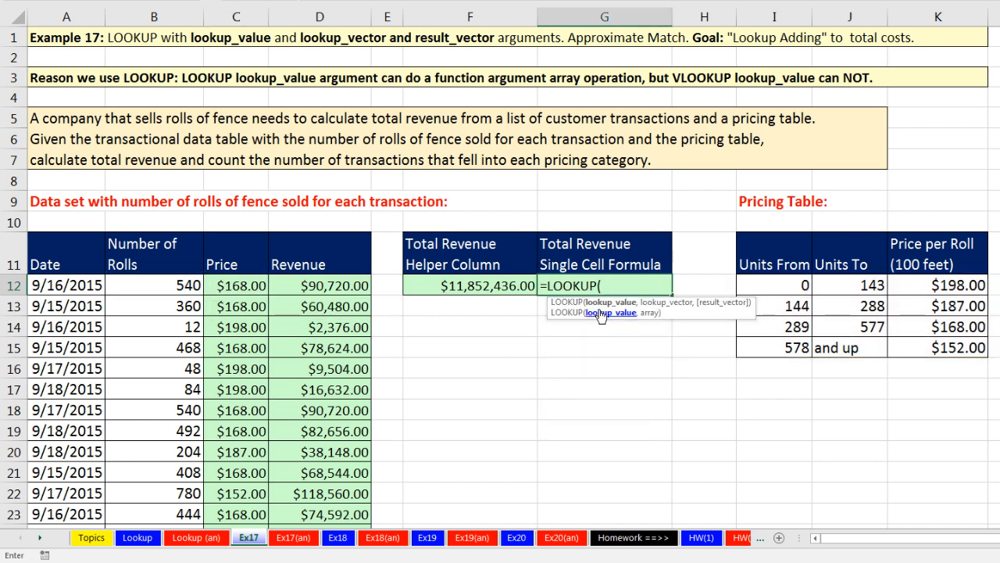
{"action": "left_click", "coordinate": [174, 292]}
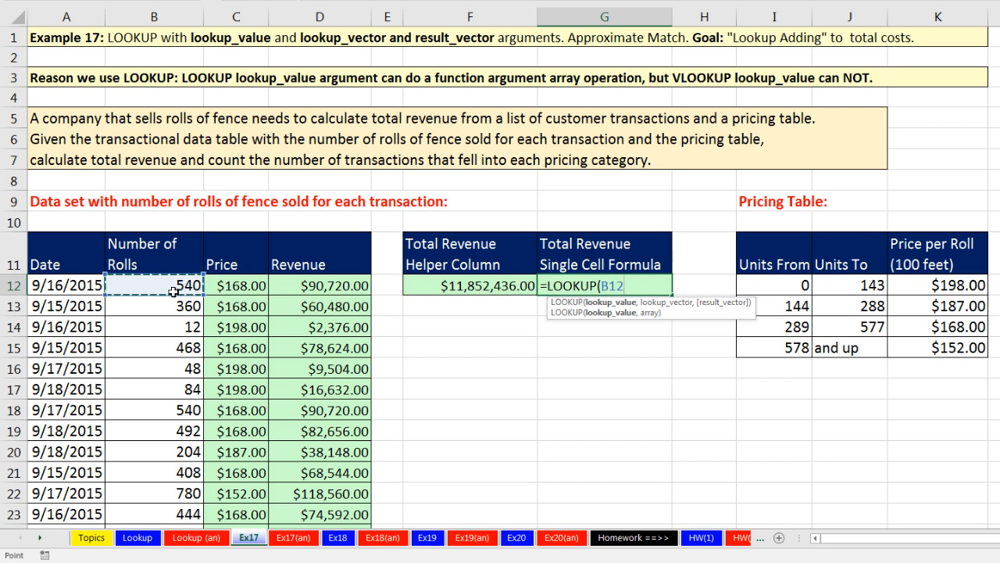
{"action": "key", "text": "ctrl+shift+Down"}
{"action": "key", "text": "ctrl+BackSpace"}
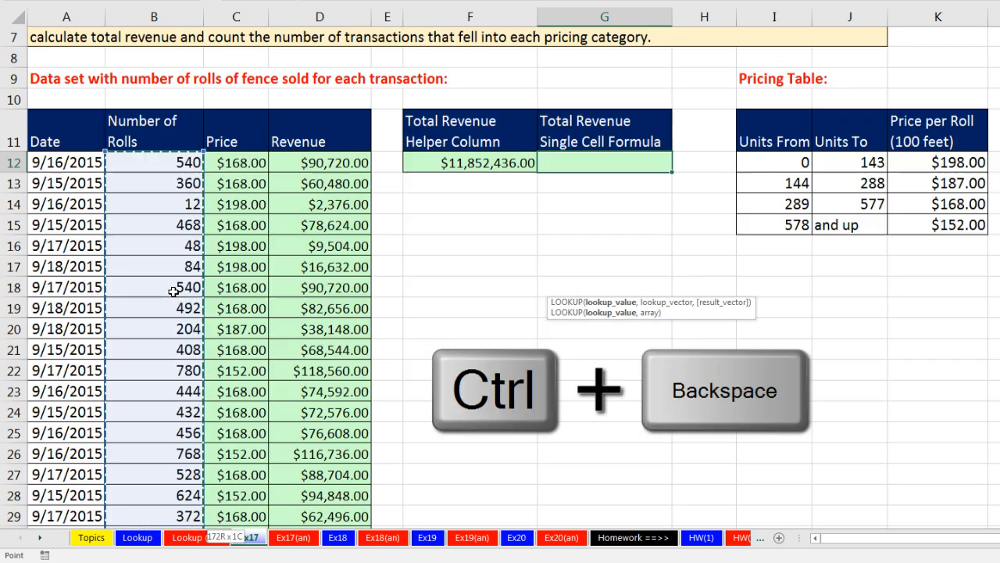
{"action": "type", "text": ","}
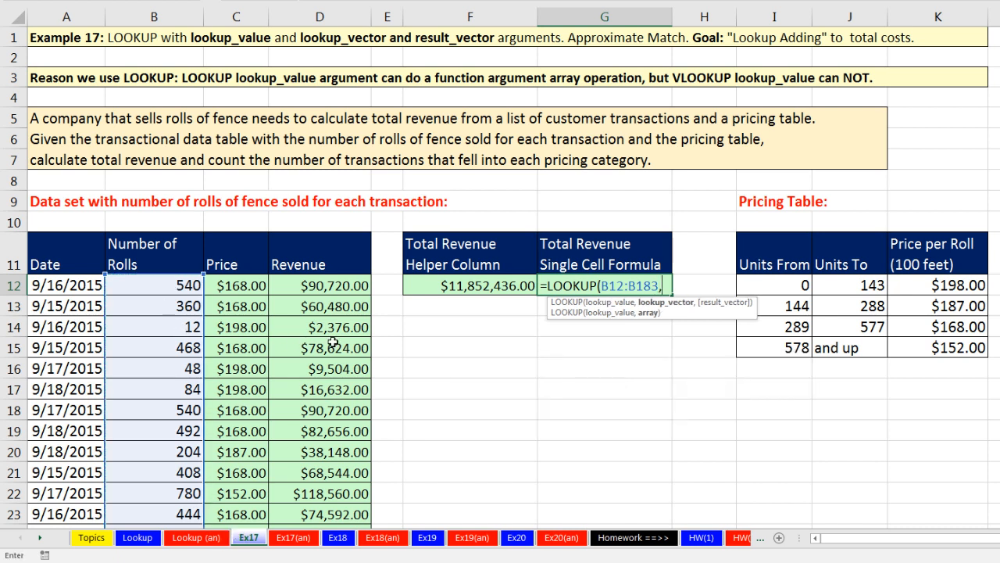
{"action": "left_click_drag", "start_coordinate": [791, 288], "coordinate": [923, 344]}
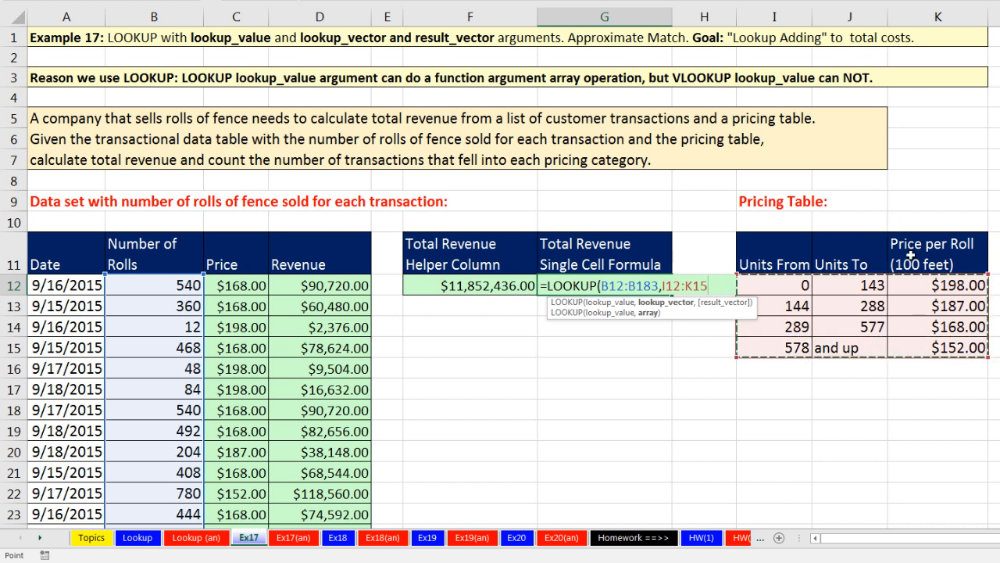
{"action": "type", "text": ")"}
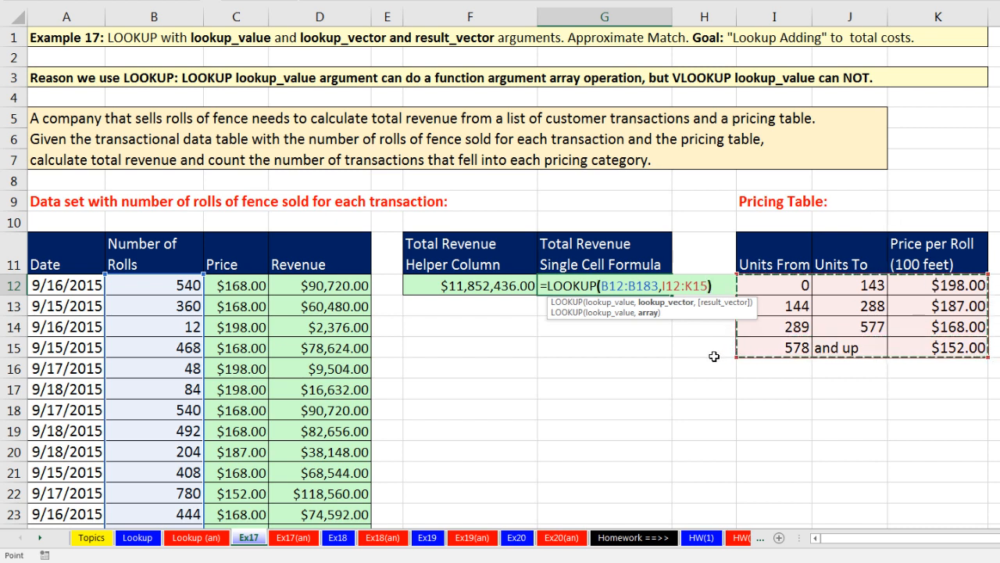
Inspect the LOOKUP arguments in G12, evaluate the function to preview its price array, and undo the evaluation
{"action": "left_click_drag", "start_coordinate": [712, 285], "coordinate": [664, 286]}
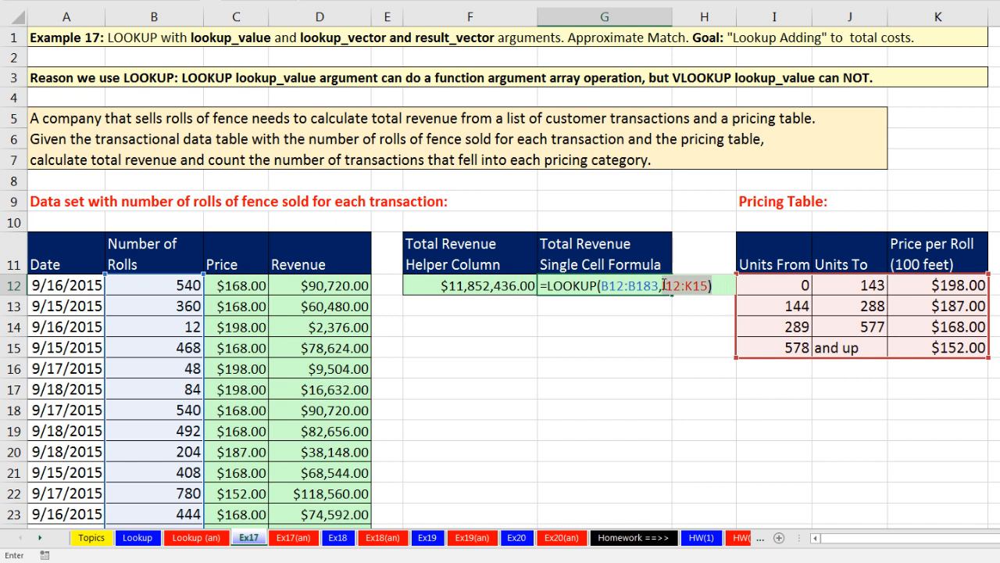
{"action": "left_click", "coordinate": [615, 286]}
{"action": "left_click", "coordinate": [614, 310]}
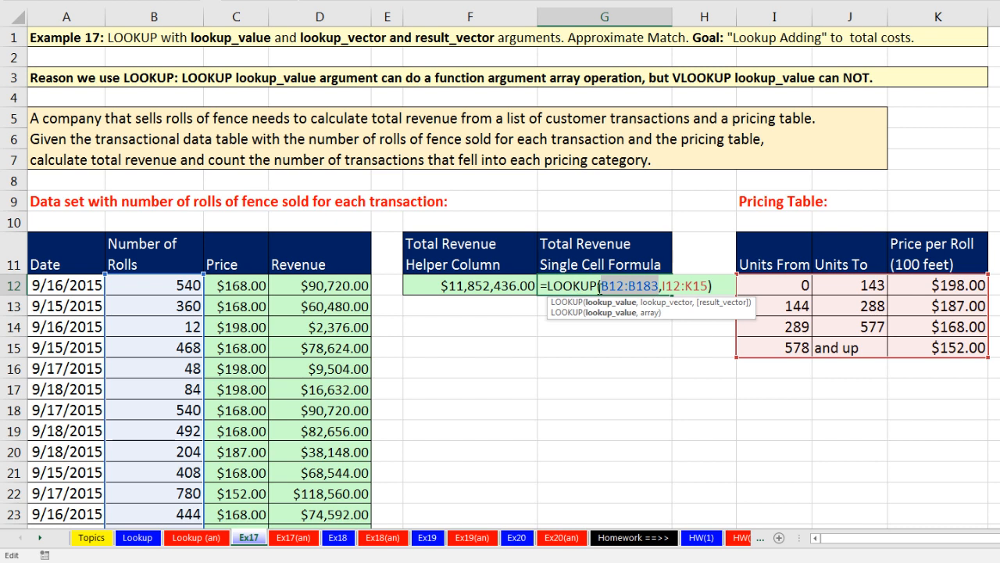
{"action": "left_click_drag", "start_coordinate": [719, 287], "coordinate": [547, 286]}
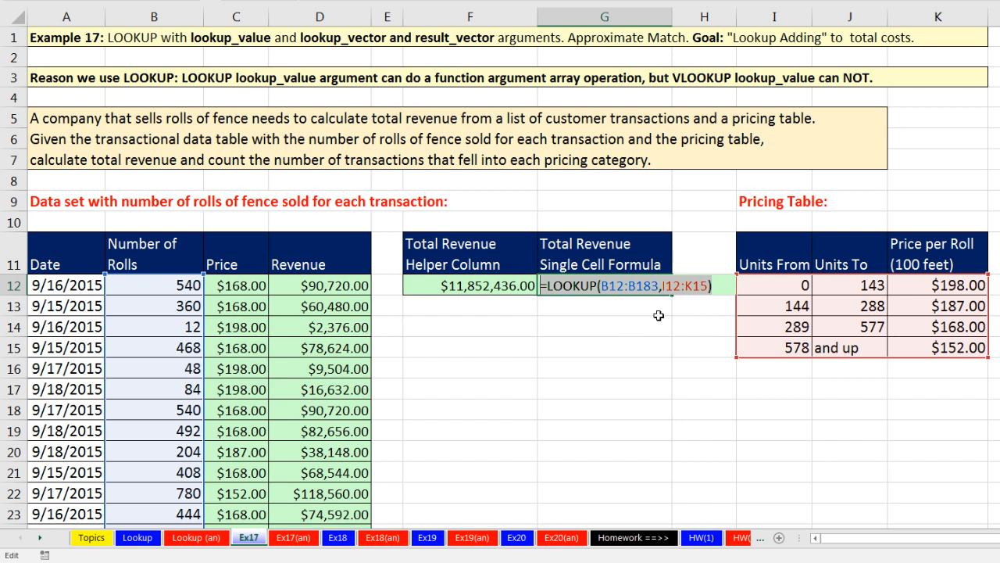
{"action": "key", "text": "F9"}
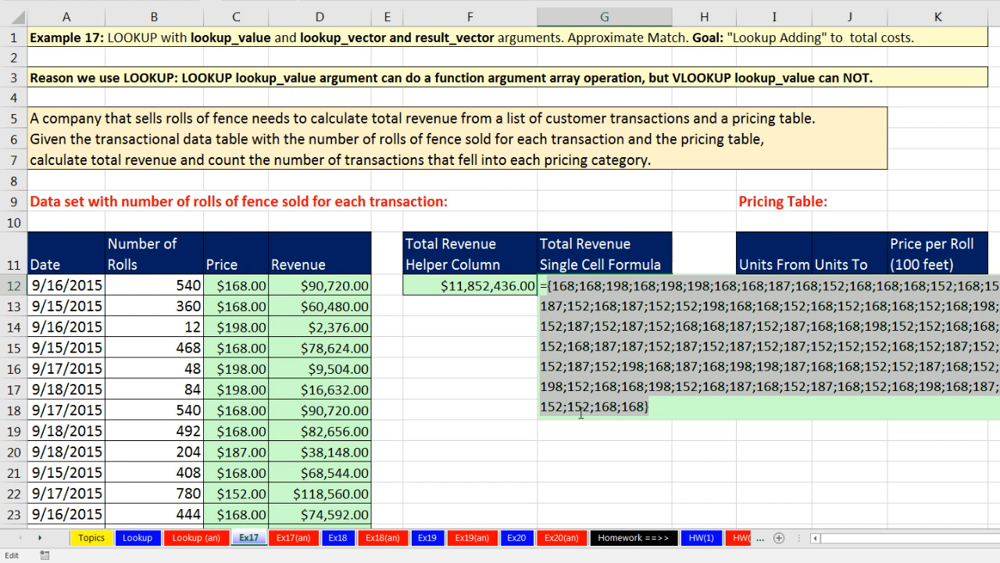
{"action": "key", "text": "ctrl+z"}
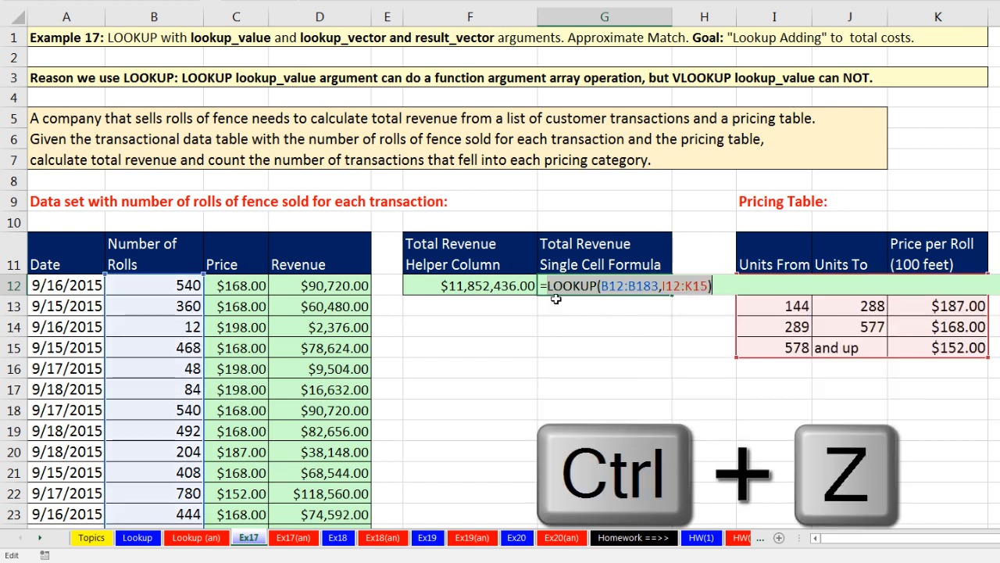
Wrap the G12 LOOKUP in SUMPRODUCT with B12:B183 as the second array: =SUMPRODUCT(LOOKUP(B12:B183,I12:K15),B12:B183)
{"action": "type", "text": "sump"}
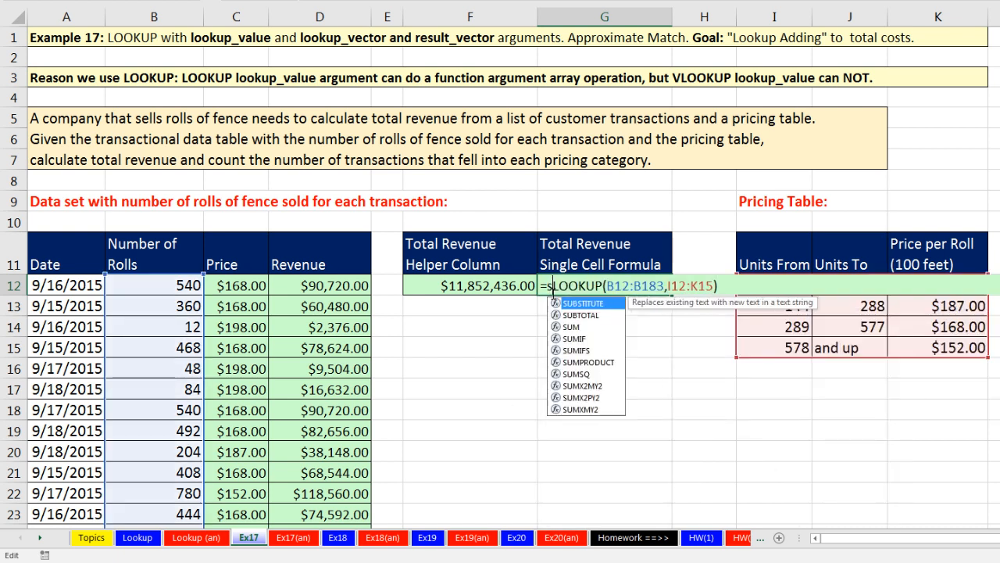
{"action": "key", "text": "Tab"}
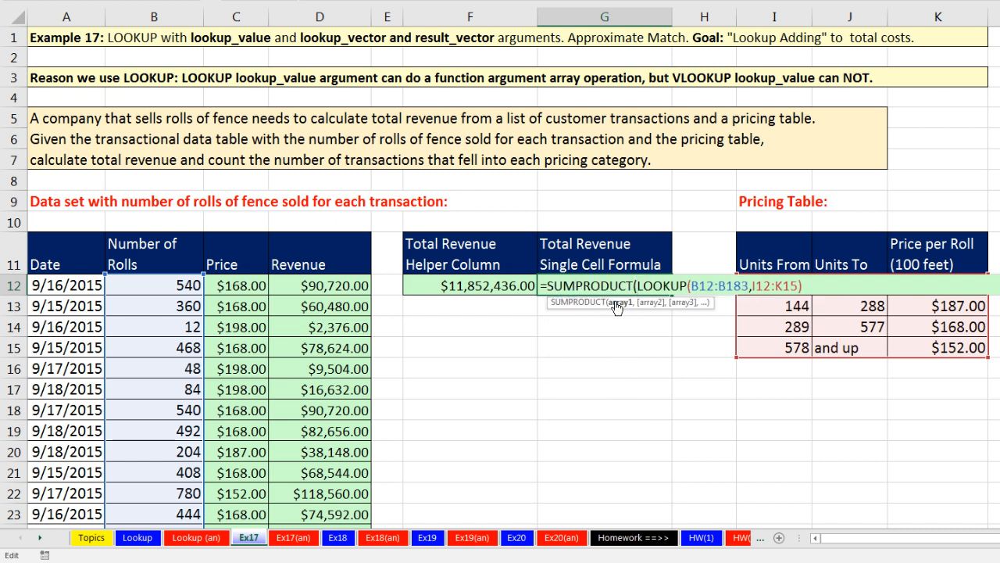
{"action": "key", "text": "shift+End"}
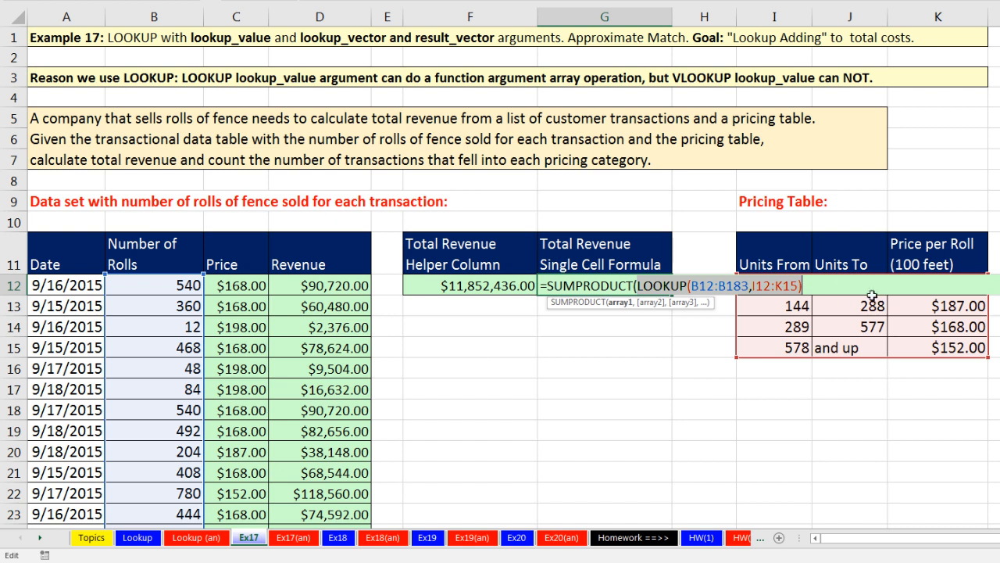
{"action": "left_click", "coordinate": [838, 283]}
{"action": "type", "text": ","}
{"action": "left_click", "coordinate": [184, 284]}
{"action": "key", "text": "ctrl+shift+Down"}
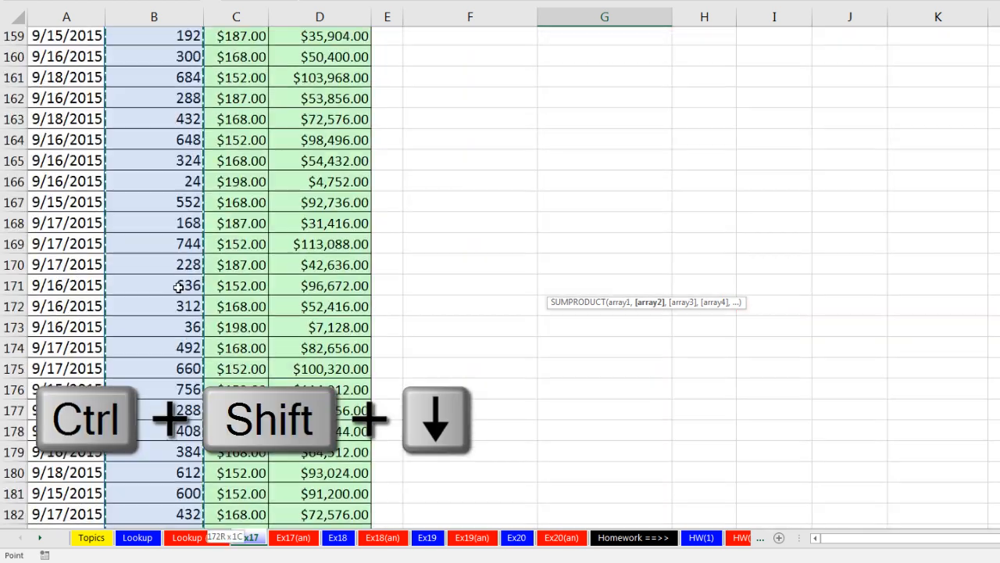
{"action": "key", "text": "ctrl+BackSpace"}
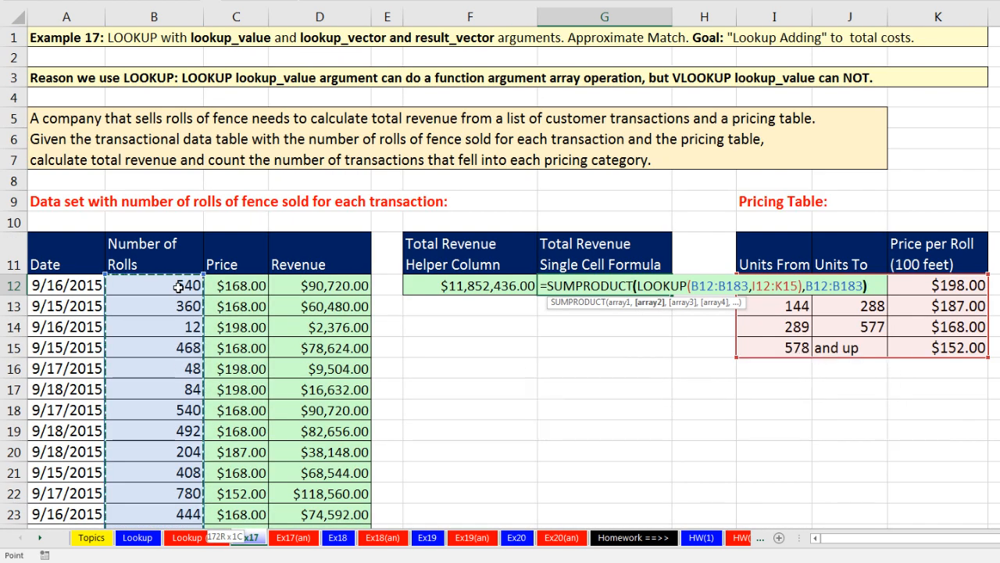
{"action": "key", "text": "Return"}
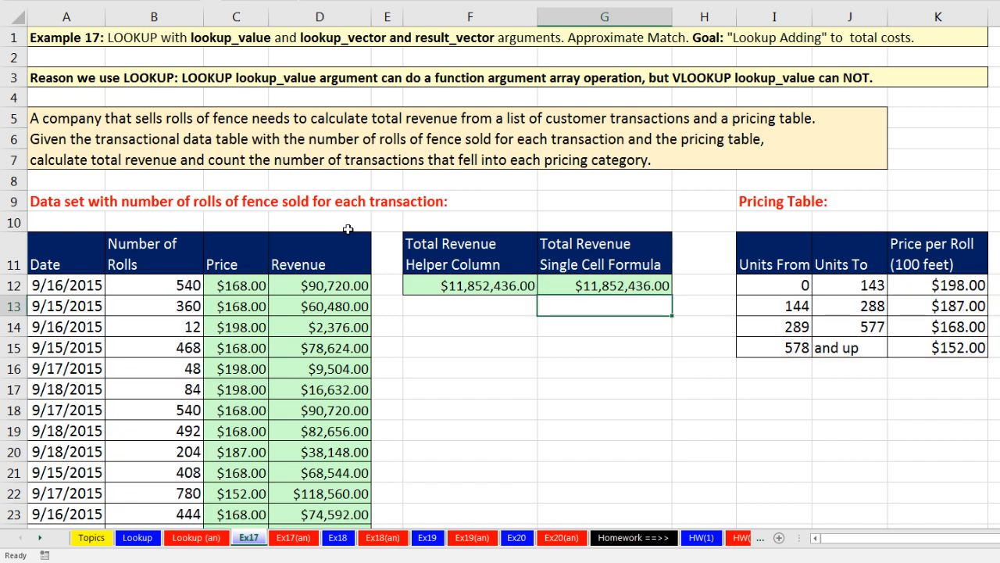
Review the SUMPRODUCT arrays and the LOOKUP lookup_value argument in the G12 formula without changing it
{"action": "double_click", "coordinate": [618, 287]}
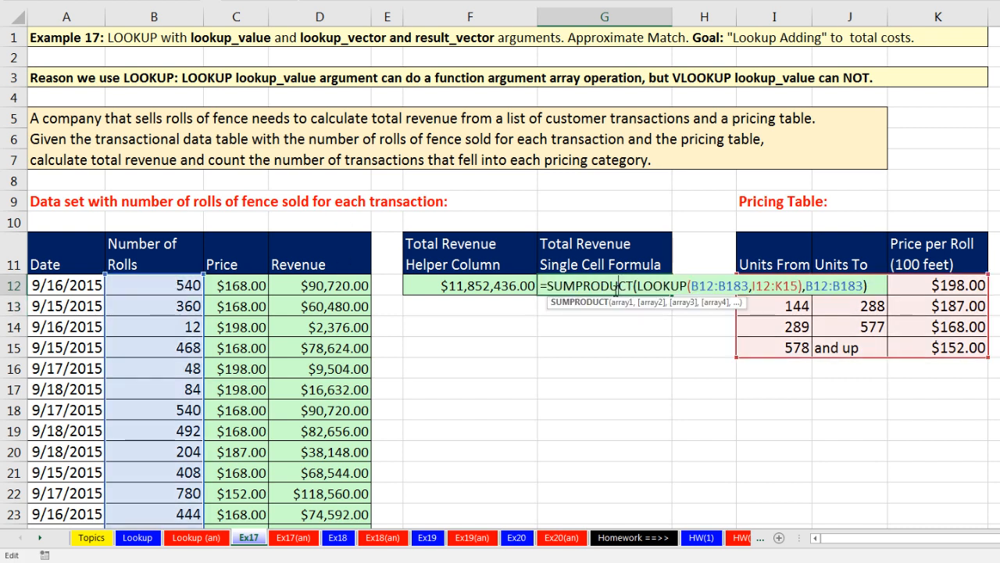
{"action": "left_click", "coordinate": [688, 287]}
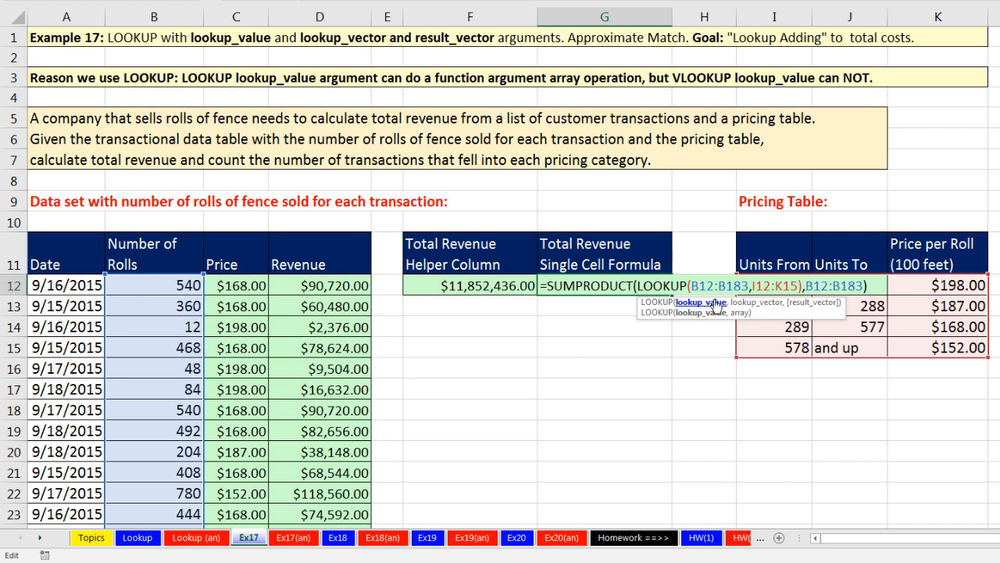
{"action": "left_click", "coordinate": [827, 286]}
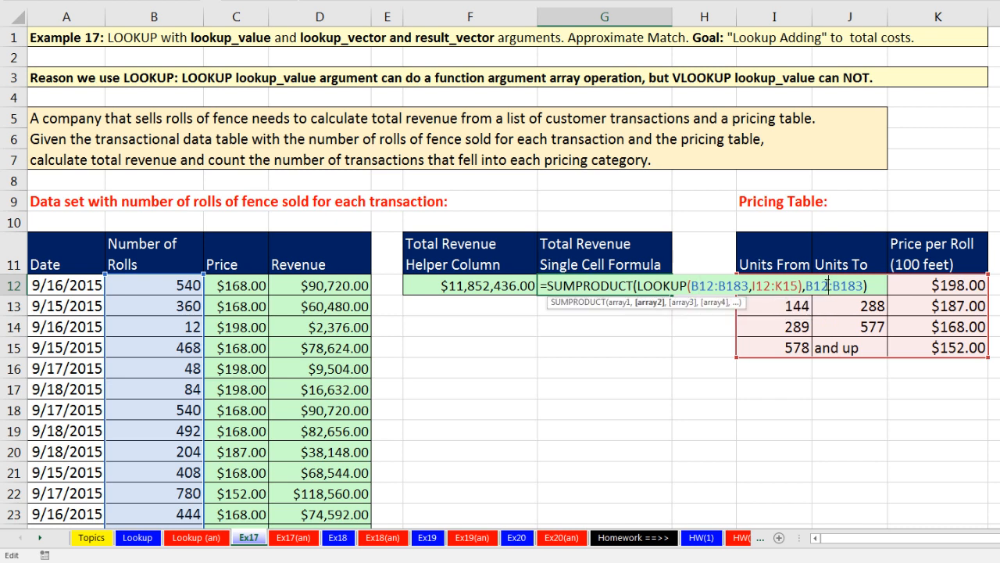
{"action": "left_click", "coordinate": [650, 302]}
{"action": "left_click", "coordinate": [619, 302]}
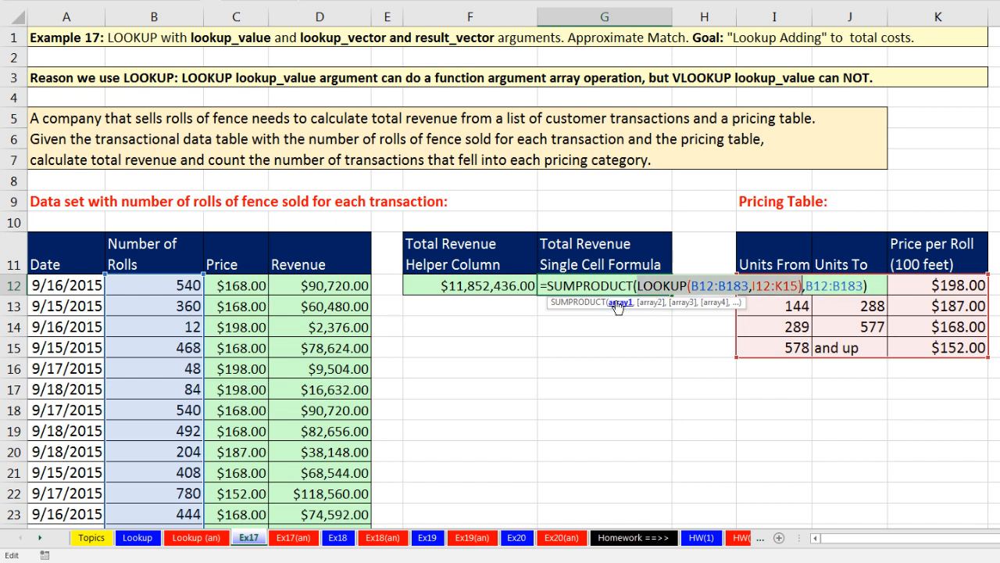
{"action": "left_click_drag", "start_coordinate": [548, 288], "coordinate": [610, 286]}
{"action": "key", "text": "ctrl+Return"}
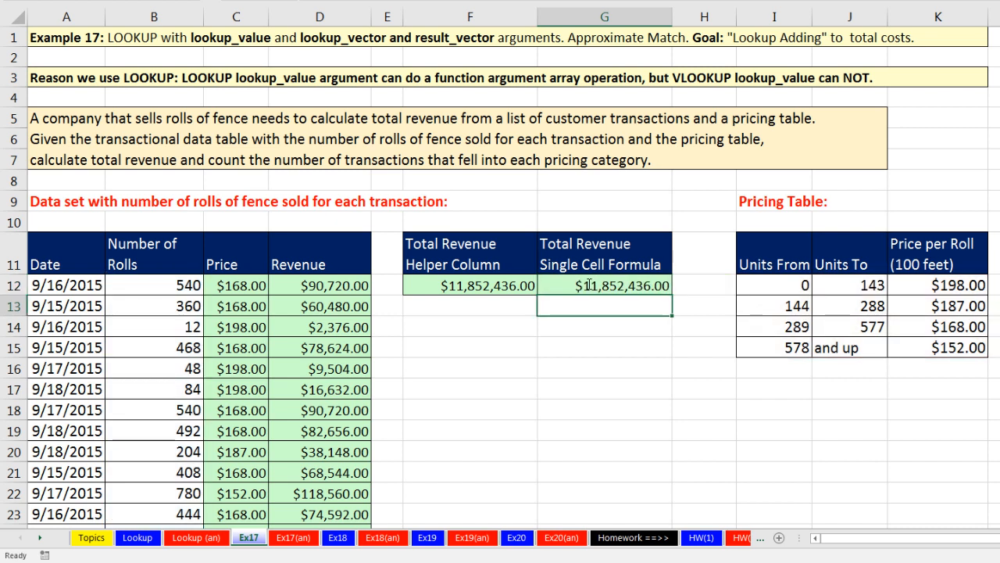
{"action": "double_click", "coordinate": [589, 285]}
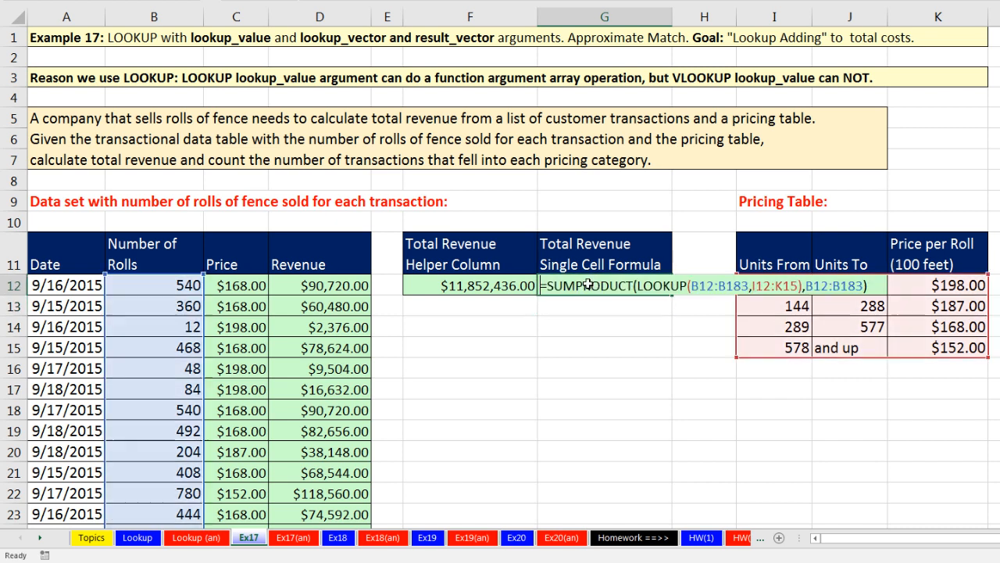
{"action": "left_click", "coordinate": [707, 285]}
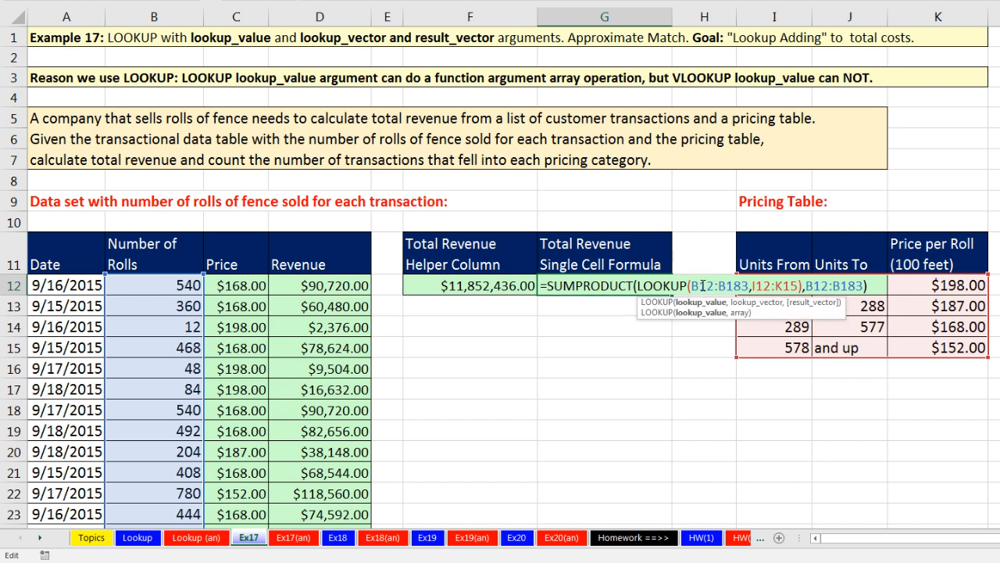
{"action": "key", "text": "Escape"}
Review the LOOKUP formulas in B276 and C271 on the Lookup sheet, and go to the Ex18 sheet
{"action": "left_click", "coordinate": [138, 537]}
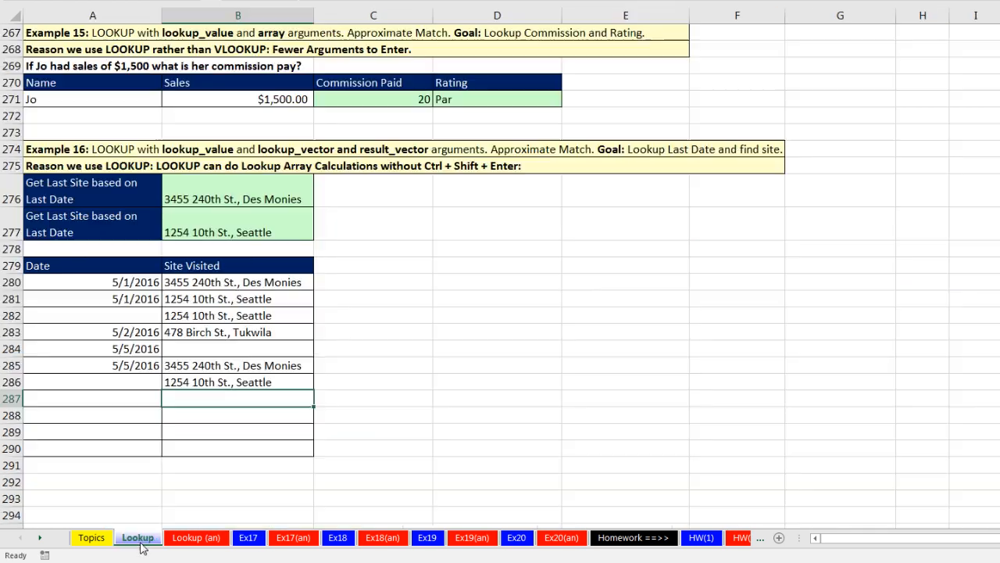
{"action": "scroll", "coordinate": [226, 307], "scroll_direction": "up", "scroll_amount": 2}
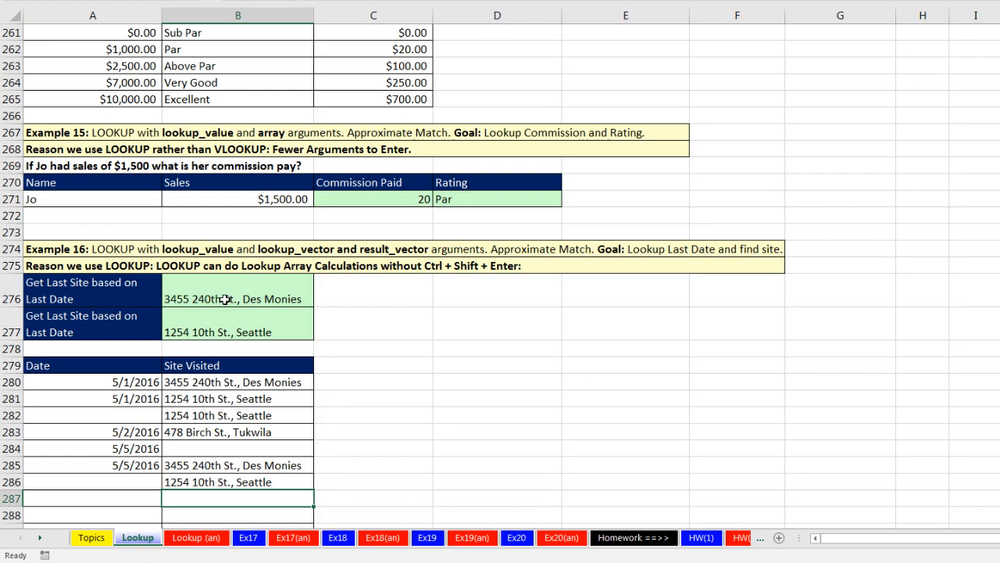
{"action": "double_click", "coordinate": [225, 299]}
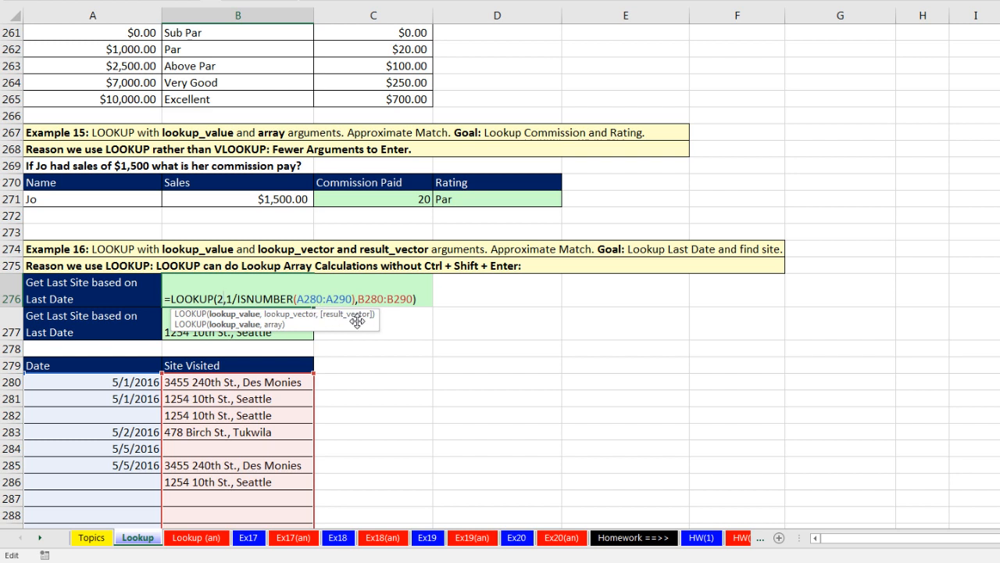
{"action": "key", "text": "Escape"}
{"action": "double_click", "coordinate": [399, 198]}
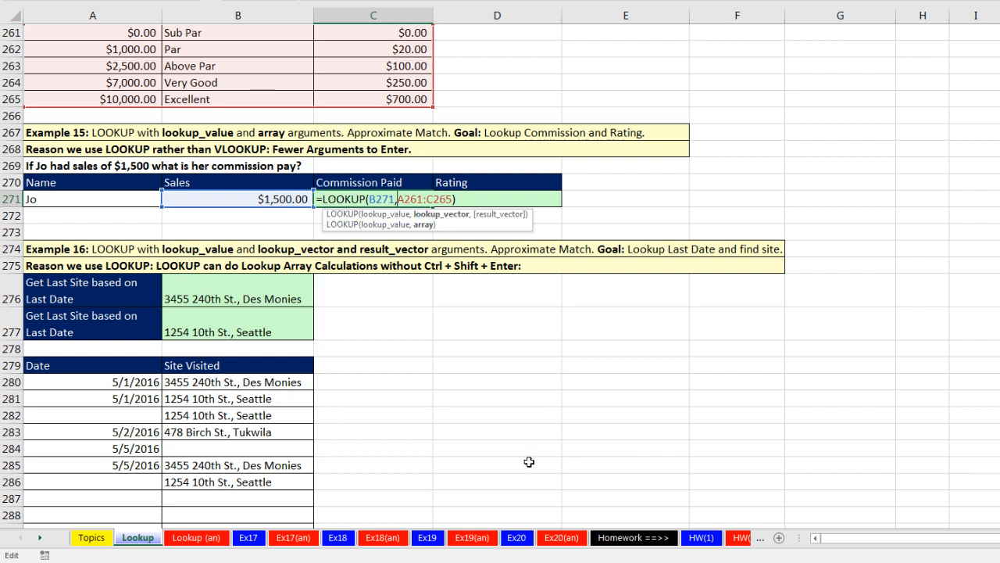
{"action": "key", "text": "ctrl+Return"}
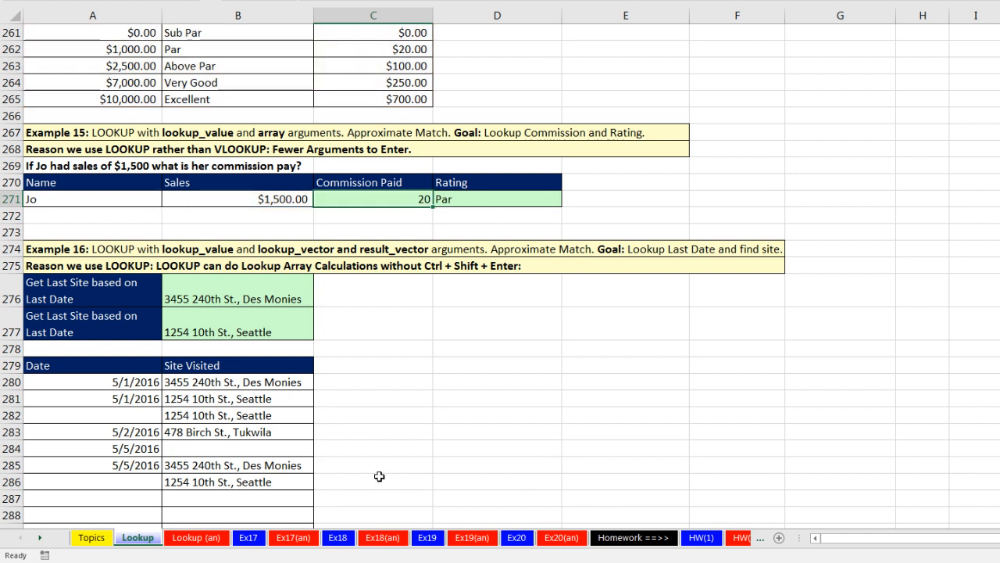
{"action": "left_click", "coordinate": [338, 540]}
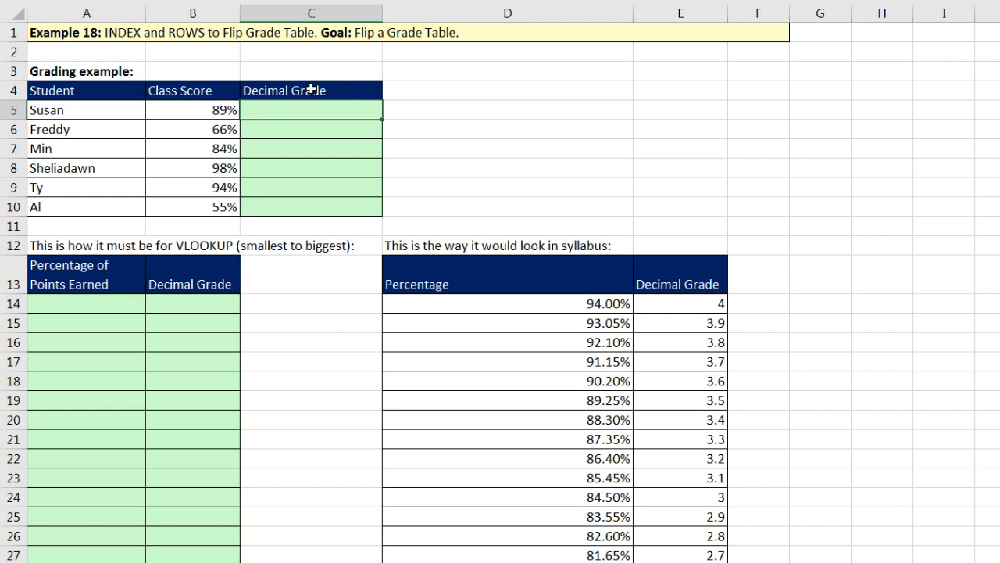
Examine the class scores, the empty Decimal Grade cells and the syllabus percentages from D14 down to D48
{"action": "left_click", "coordinate": [224, 109]}
{"action": "left_click", "coordinate": [221, 129]}
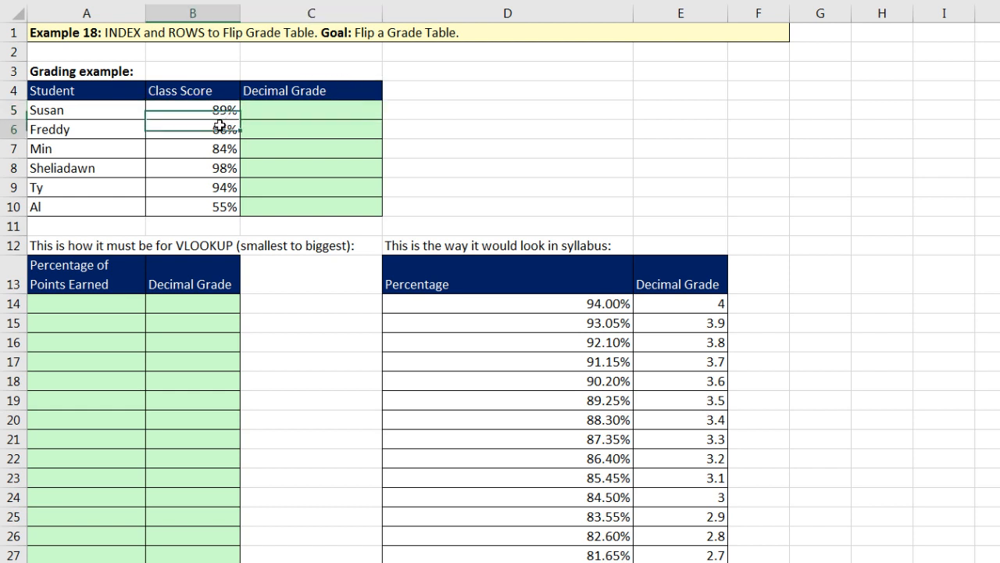
{"action": "left_click", "coordinate": [220, 146]}
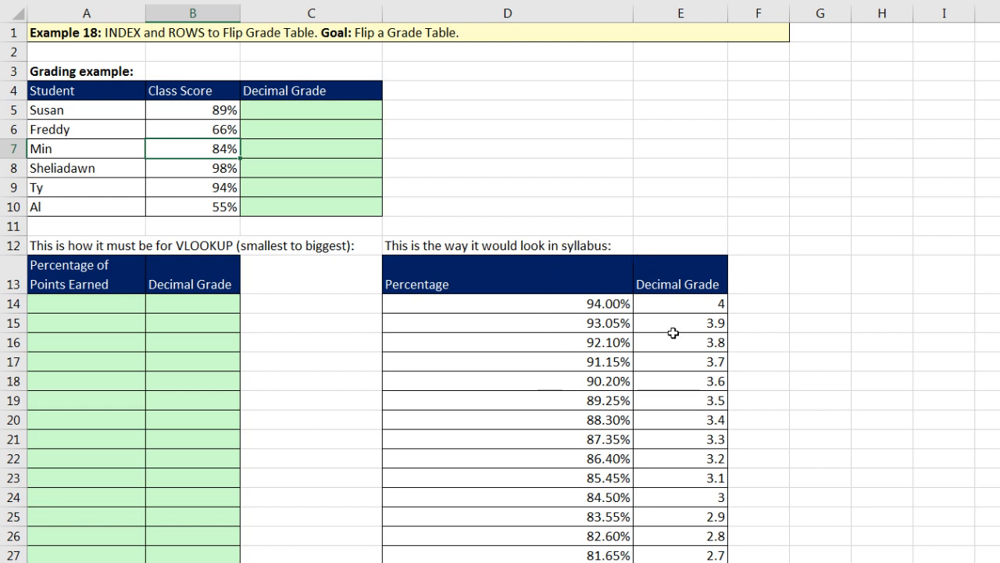
{"action": "left_click", "coordinate": [280, 113]}
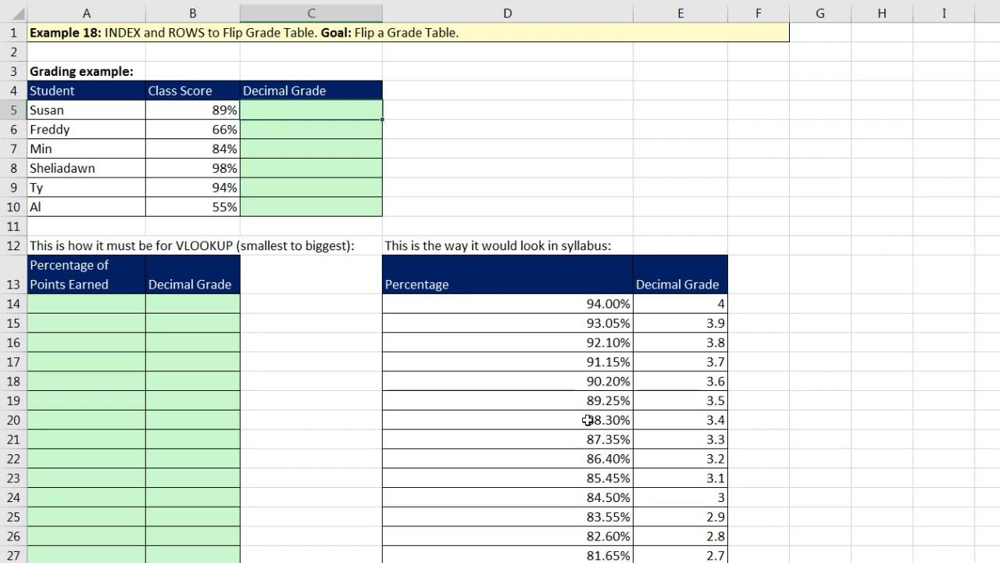
{"action": "left_click", "coordinate": [122, 308]}
{"action": "left_click_drag", "start_coordinate": [458, 303], "coordinate": [491, 514]}
{"action": "left_click", "coordinate": [491, 515]}
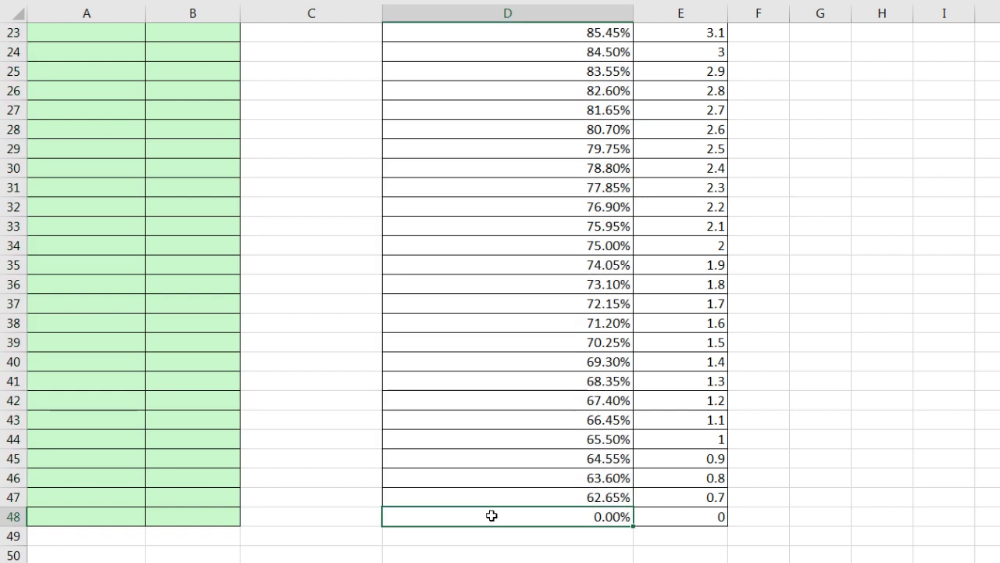
{"action": "left_click", "coordinate": [492, 501]}
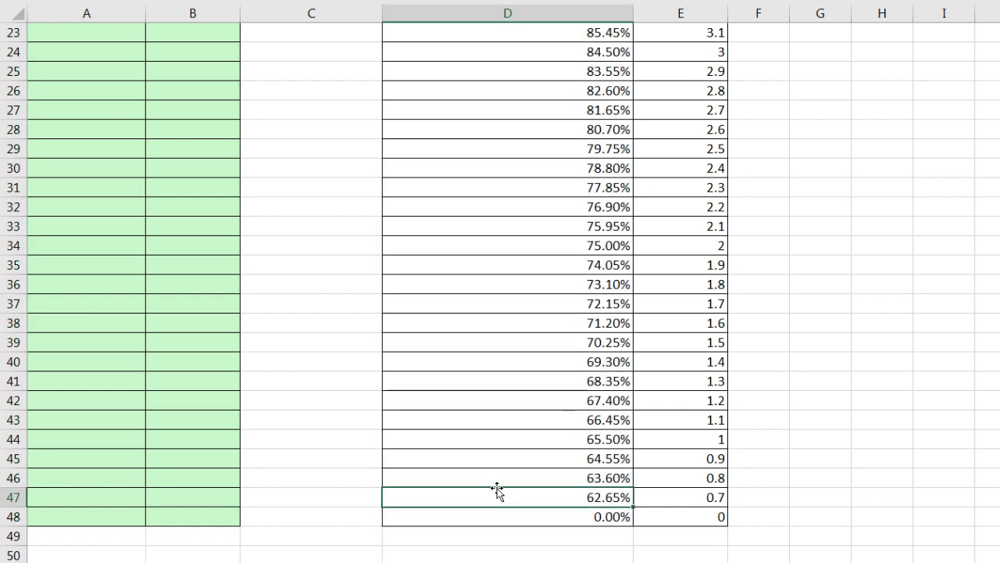
{"action": "left_click", "coordinate": [498, 480]}
{"action": "left_click", "coordinate": [488, 458]}
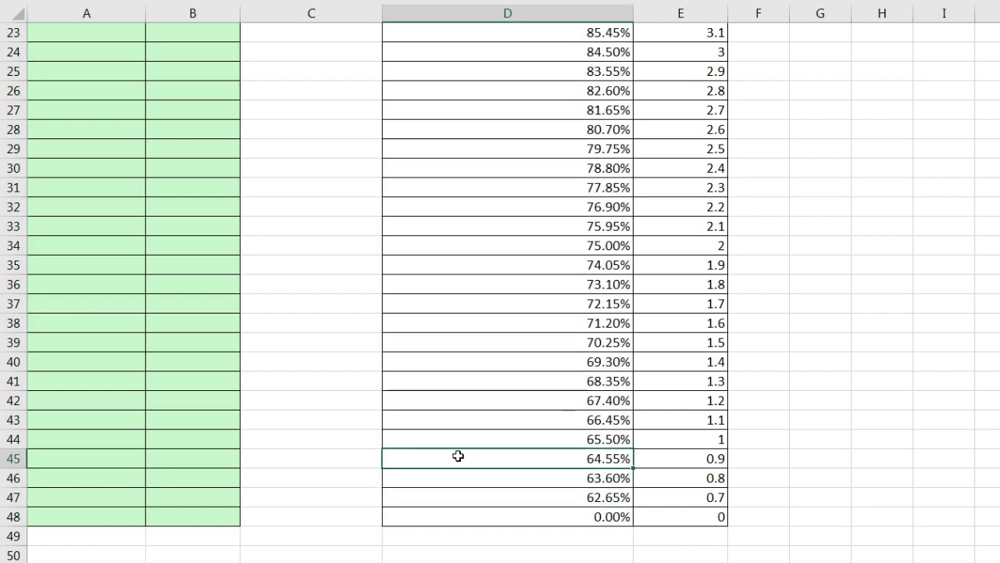
Start a ROWS formula in A14 that covers the syllabus percentages D14:D48
{"action": "scroll", "coordinate": [294, 415], "scroll_direction": "up", "scroll_amount": 7}
{"action": "left_click", "coordinate": [137, 289]}
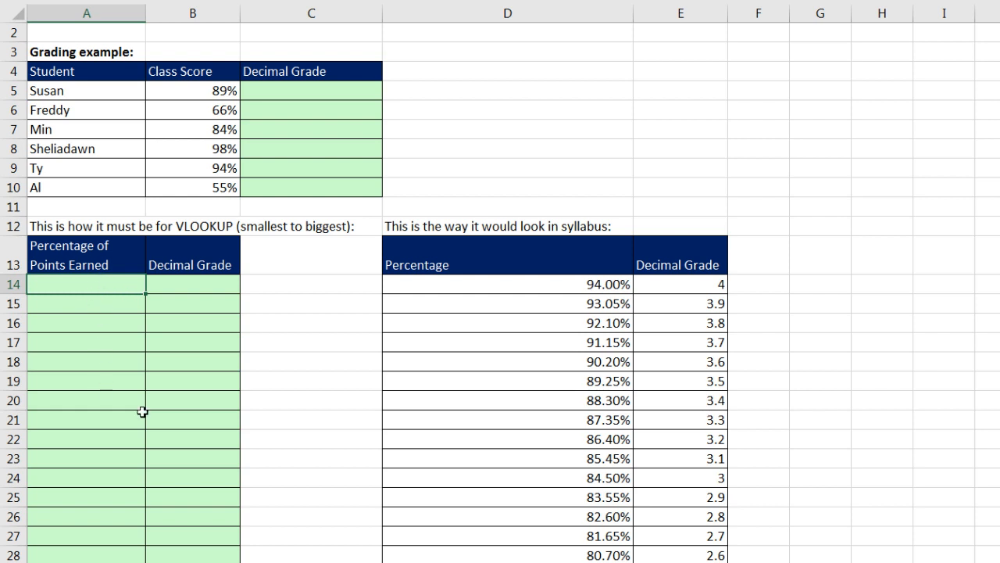
{"action": "type", "text": "rows"}
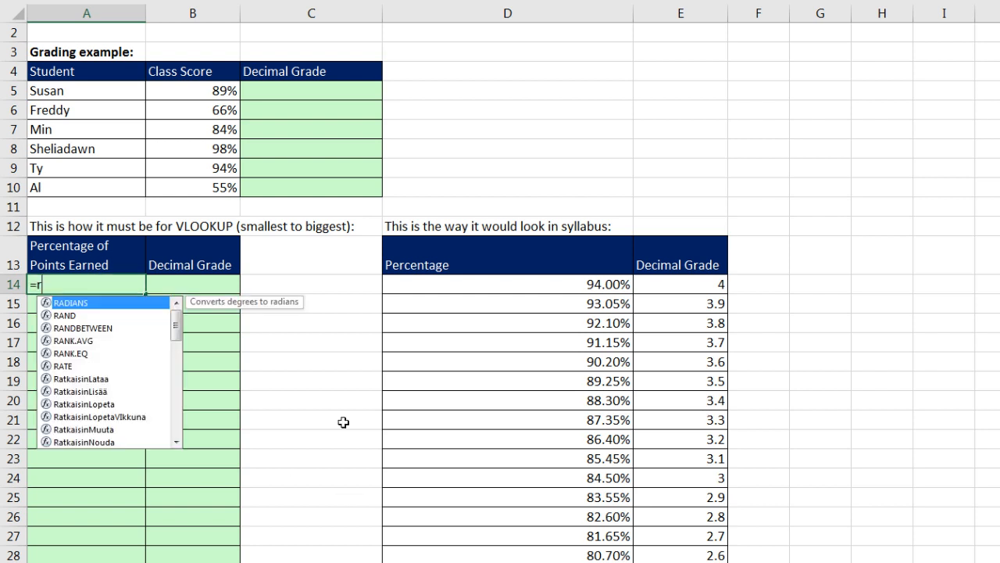
{"action": "key", "text": "Tab"}
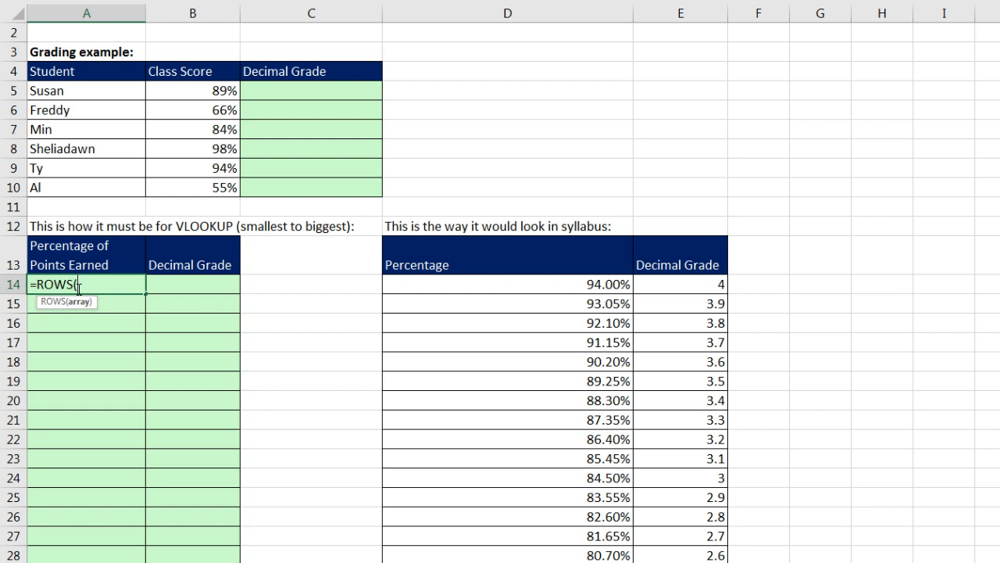
{"action": "left_click", "coordinate": [449, 286]}
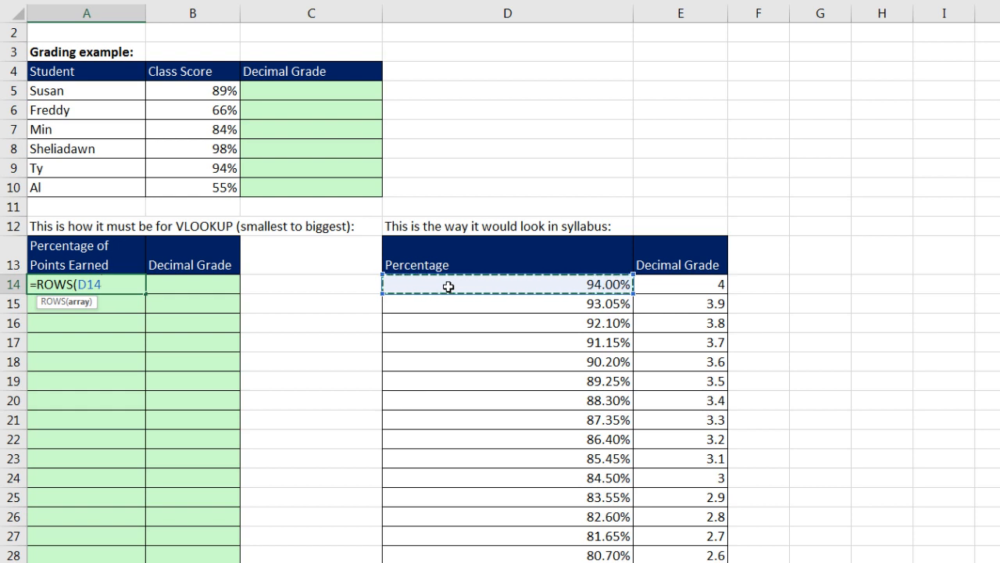
{"action": "key", "text": "ctrl+shift+Down"}
{"action": "key", "text": "ctrl+BackSpace"}
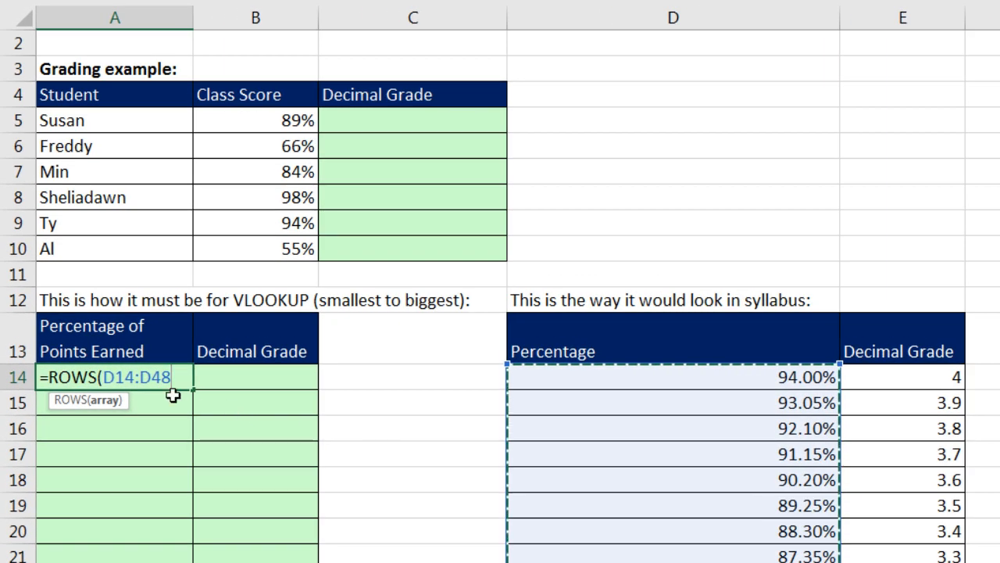
Lock the row of the range's end reference and enter =ROWS(D14:D$48) in A14
{"action": "left_click", "coordinate": [116, 376]}
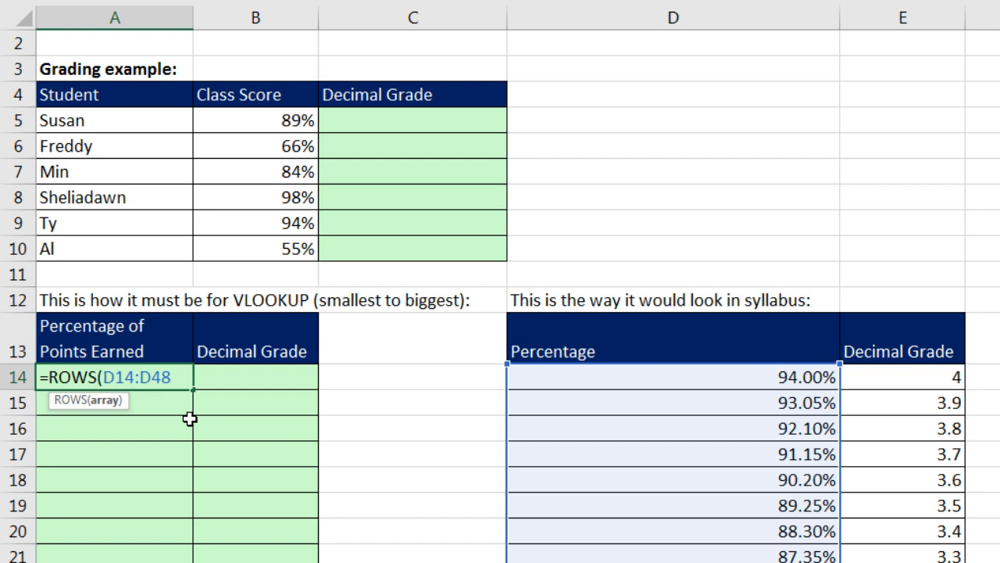
{"action": "key", "text": "F4"}
{"action": "key", "text": "F4"}
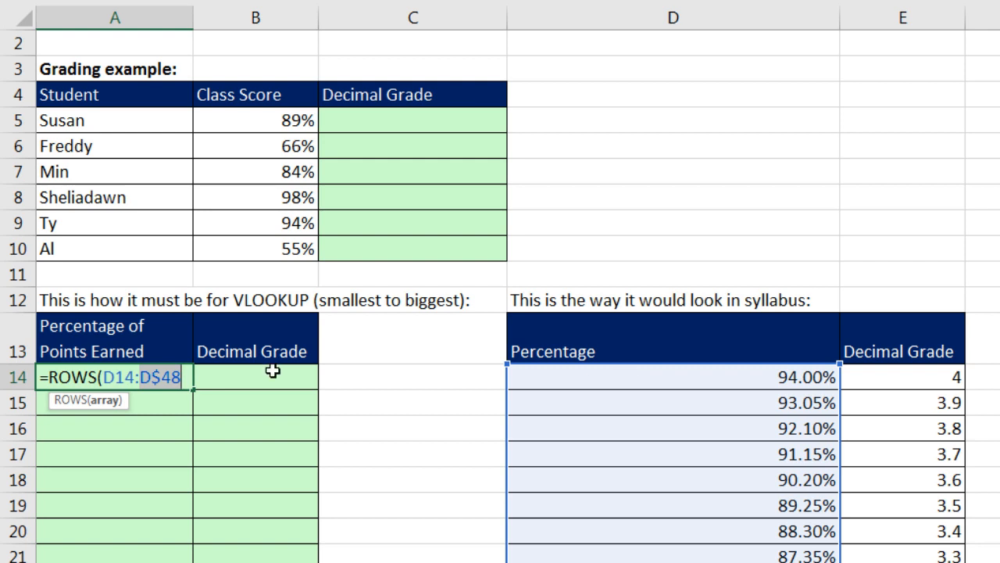
{"action": "left_click", "coordinate": [182, 376]}
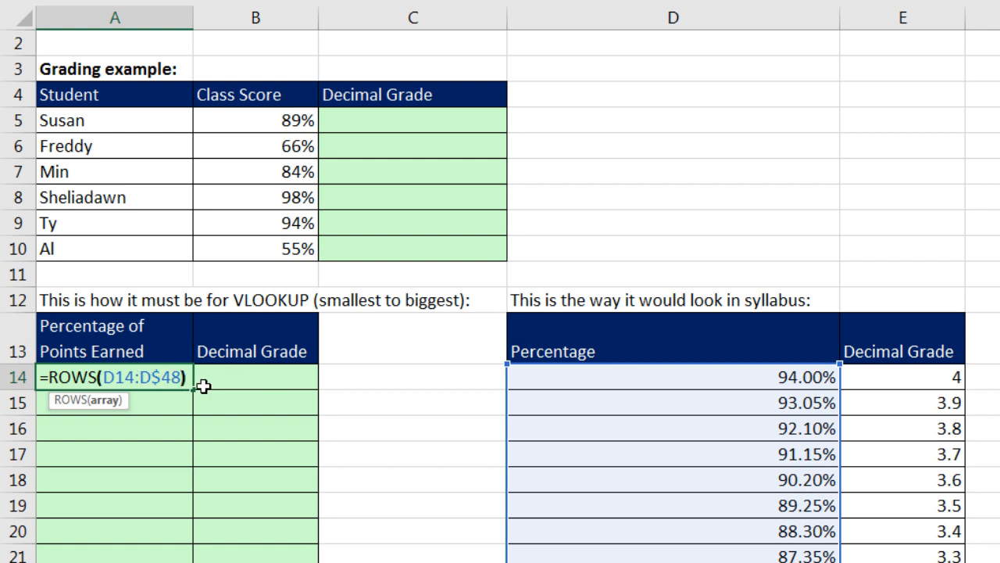
{"action": "key", "text": "ctrl+Return"}
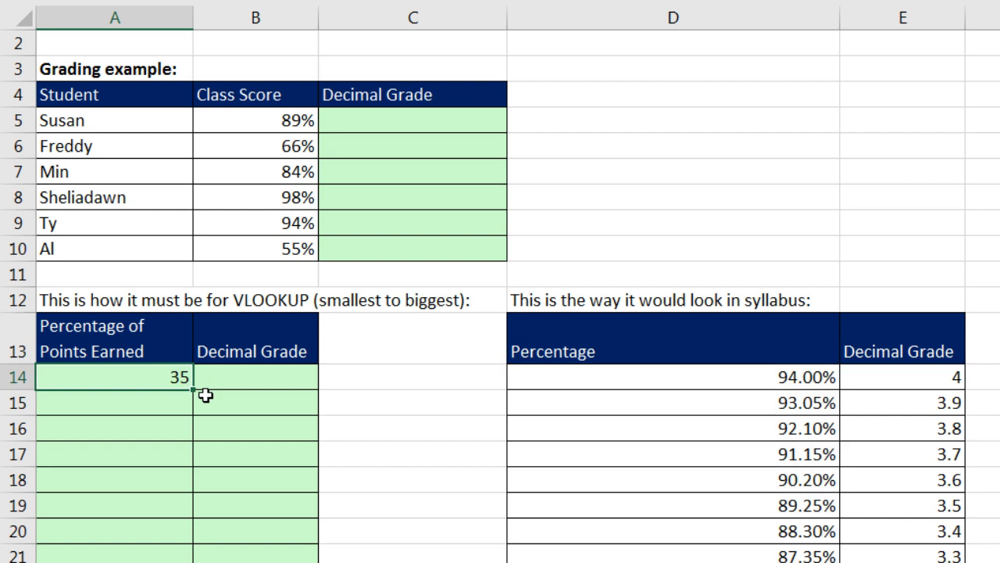
Try the ROWS formula across A14:B23, inspect the copy in B18, and undo the fill
{"action": "left_click_drag", "start_coordinate": [191, 494], "coordinate": [250, 543]}
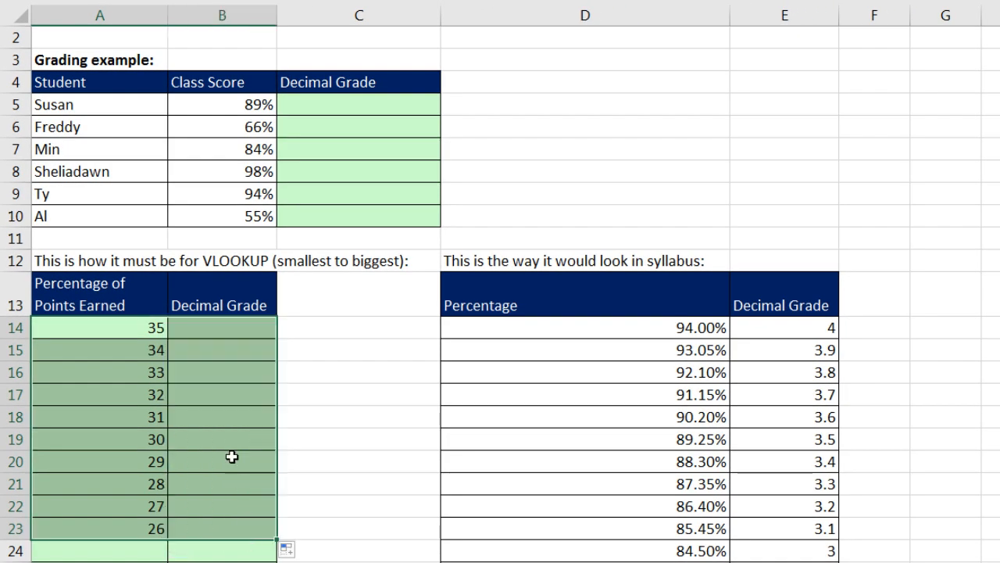
{"action": "double_click", "coordinate": [222, 421]}
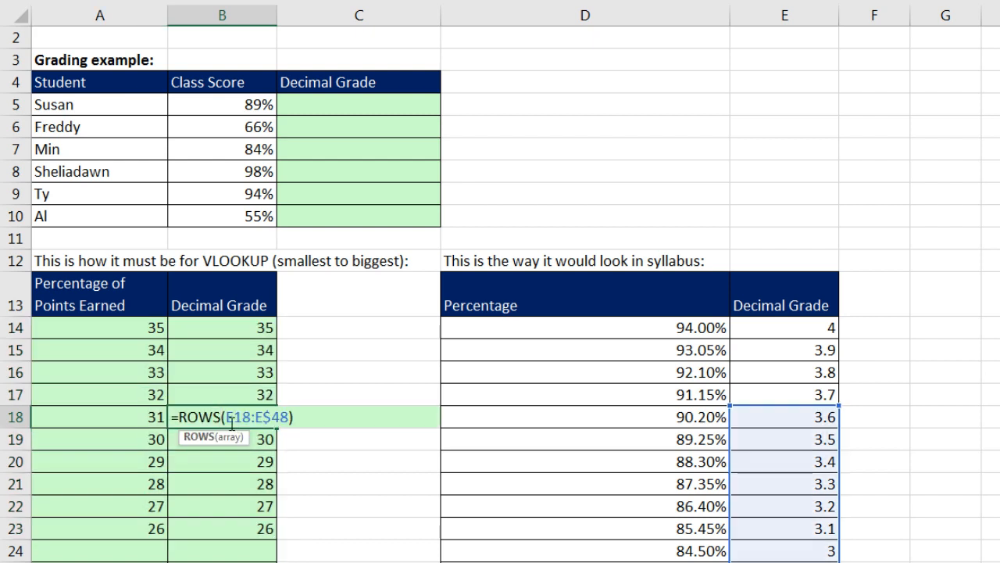
{"action": "key", "text": "Escape"}
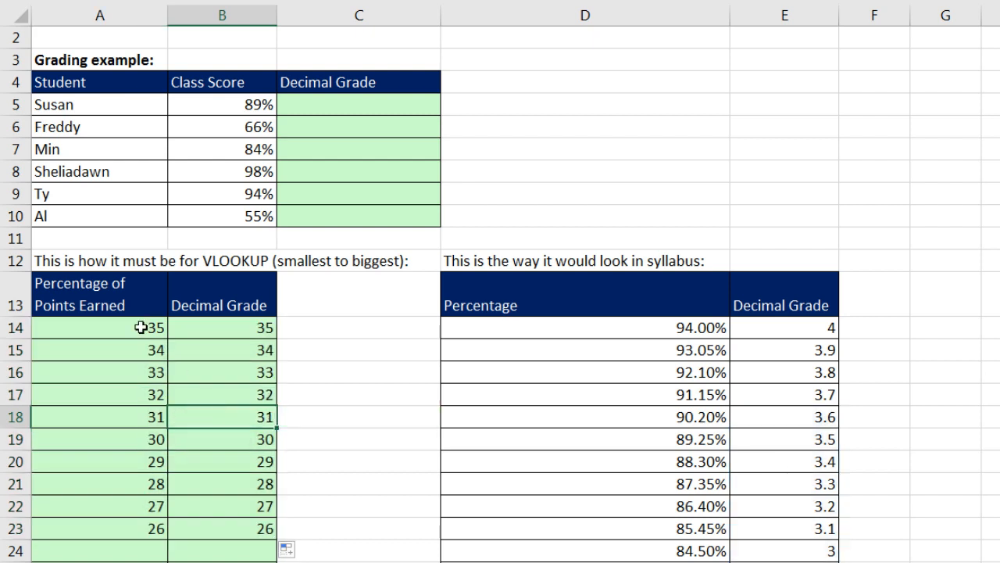
{"action": "key", "text": "ctrl+z"}
{"action": "key", "text": "ctrl+z"}
Wrap the ROWS formula in A14 in INDEX with the row-locked array D$14:D$48
{"action": "double_click", "coordinate": [141, 327]}
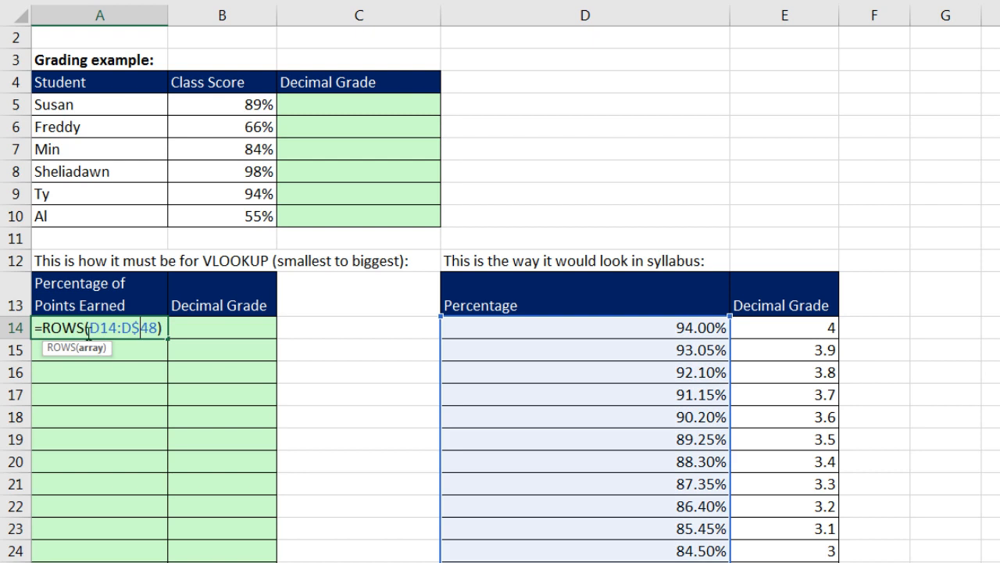
{"action": "left_click", "coordinate": [44, 329]}
{"action": "type", "text": "in"}
{"action": "key", "text": "Tab"}
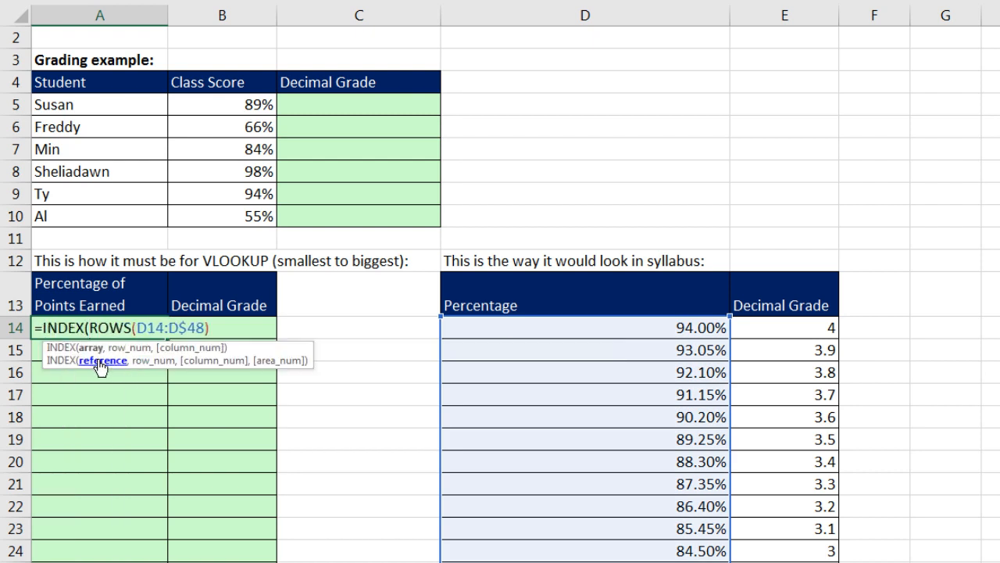
{"action": "left_click", "coordinate": [540, 322]}
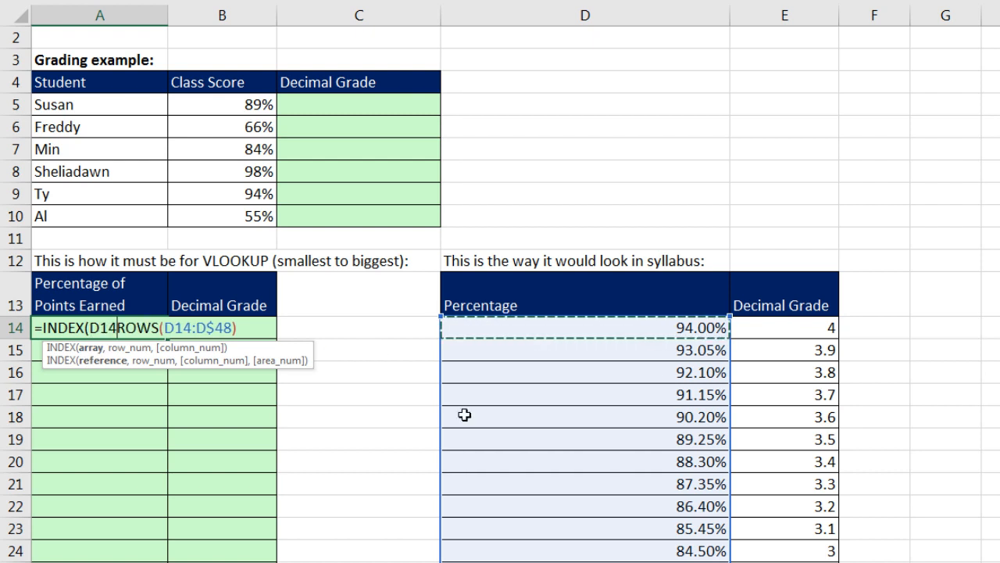
{"action": "key", "text": "ctrl+shift+Down"}
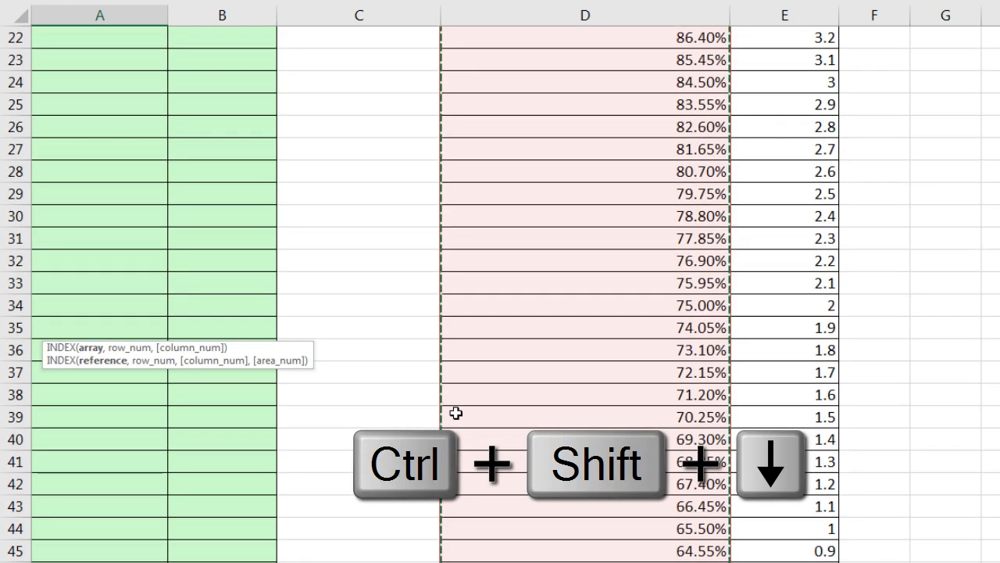
{"action": "key", "text": "F4"}
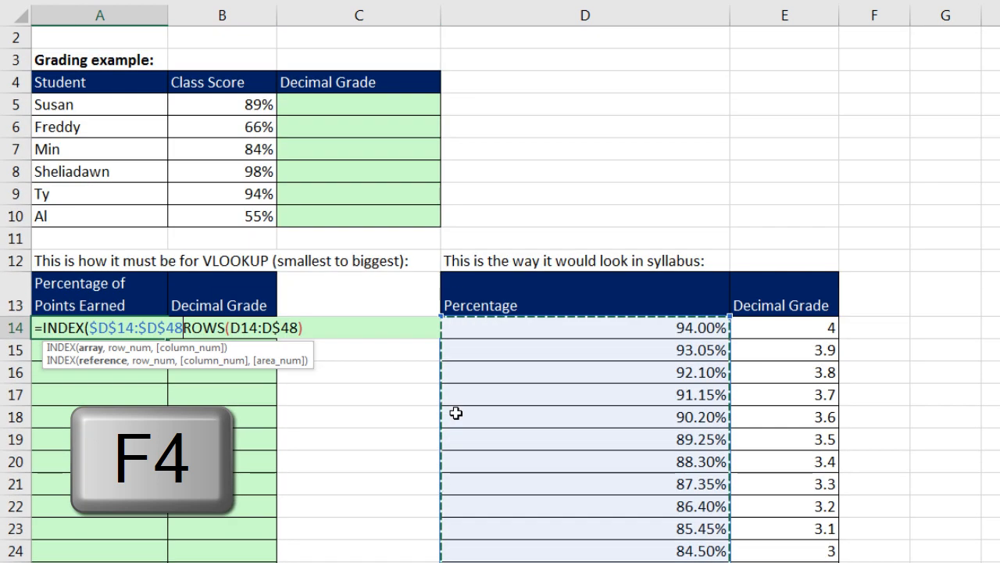
{"action": "key", "text": "F4"}
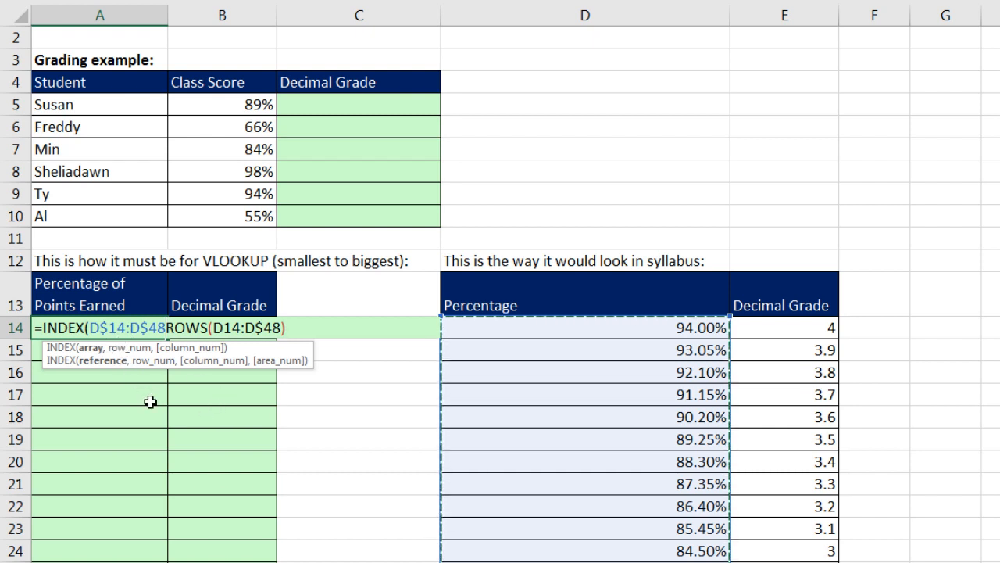
Check the array and row_num arguments and enter =INDEX(D$14:D$48,ROWS(D14:D$48)) in A14
{"action": "left_click", "coordinate": [88, 349]}
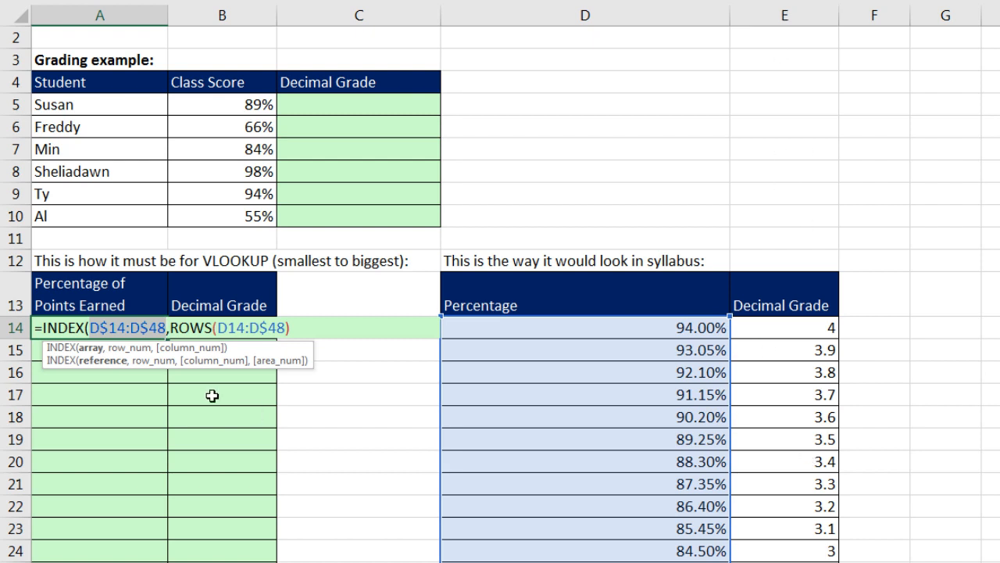
{"action": "left_click", "coordinate": [131, 348]}
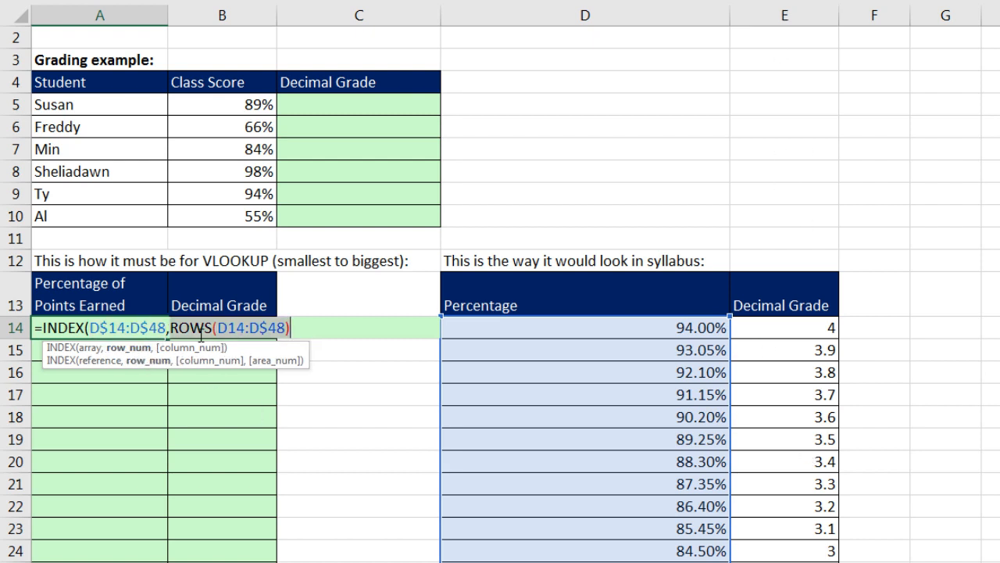
{"action": "left_click", "coordinate": [298, 331]}
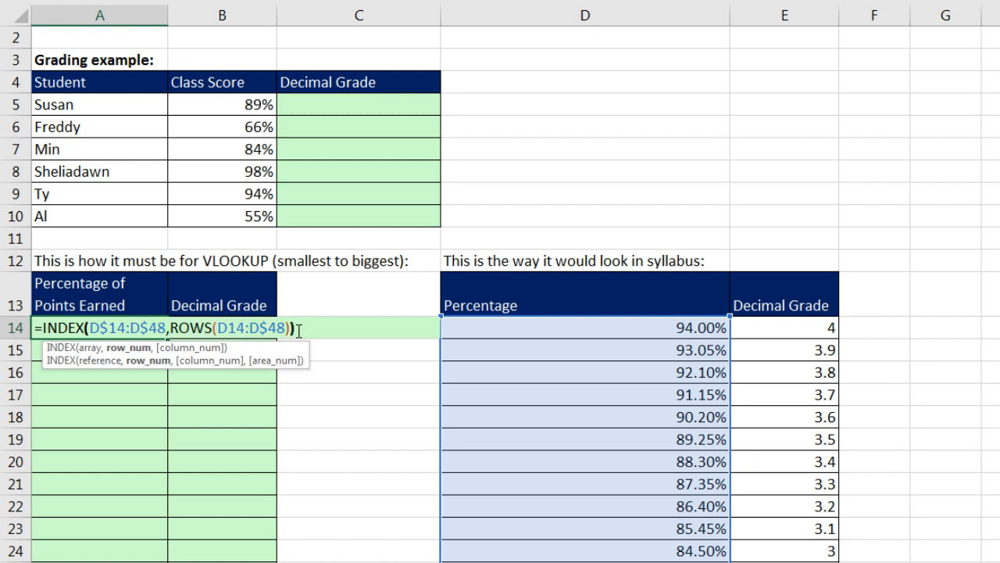
{"action": "key", "text": "ctrl+Return"}
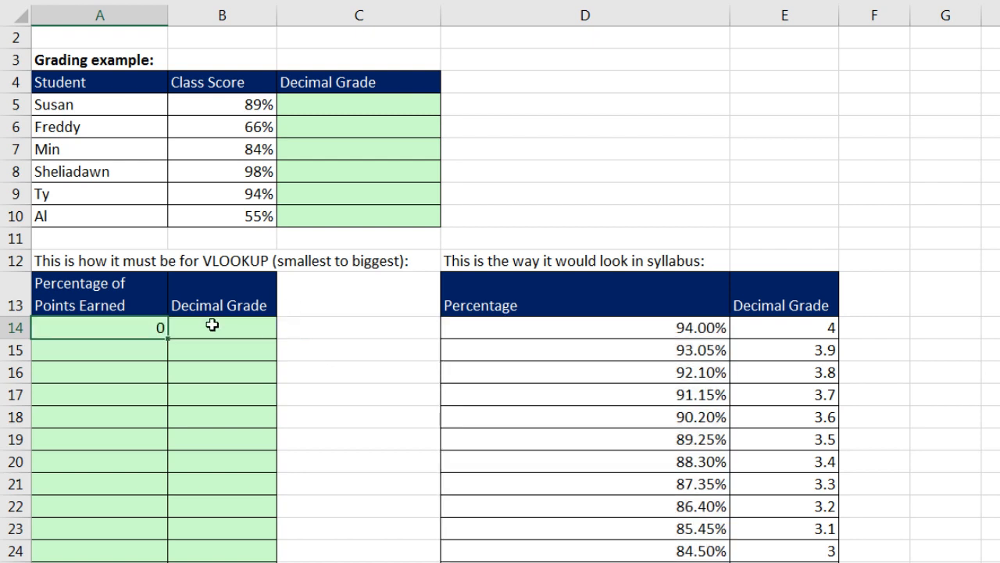
Copy the A14 INDEX formula across to B14 and down both columns through row 48
{"action": "left_click_drag", "start_coordinate": [168, 340], "coordinate": [234, 341]}
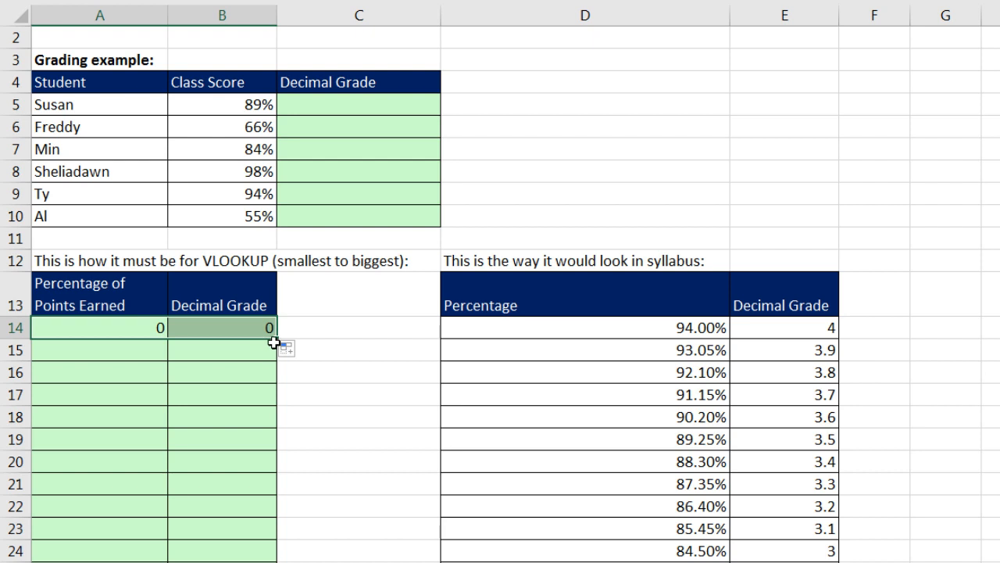
{"action": "left_click_drag", "start_coordinate": [275, 341], "coordinate": [269, 562]}
{"action": "left_click_drag", "start_coordinate": [231, 523], "coordinate": [231, 522]}
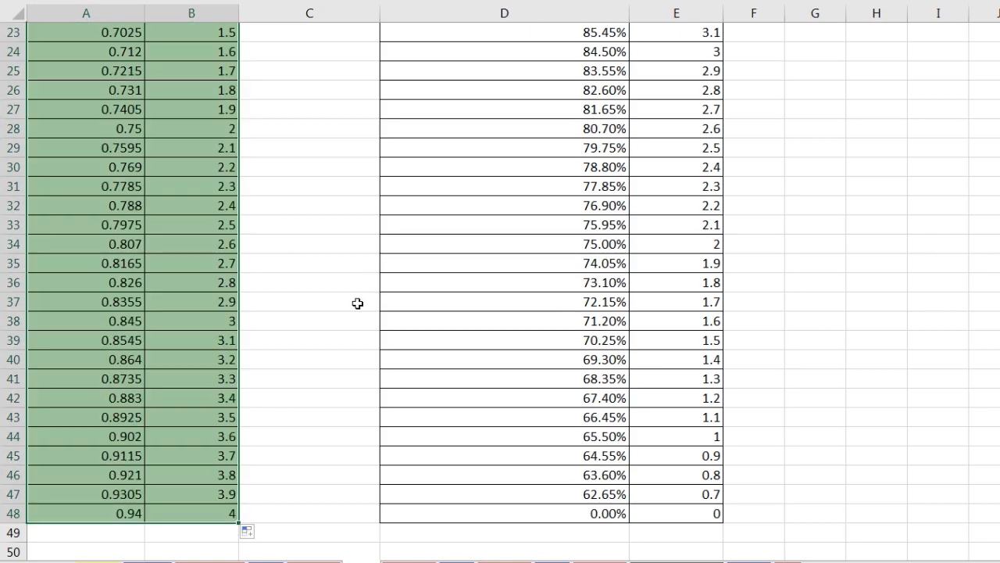
Verify the copied INDEX formulas in B48 and A48, and go back to the first Decimal Grade cell, C5
{"action": "double_click", "coordinate": [201, 515]}
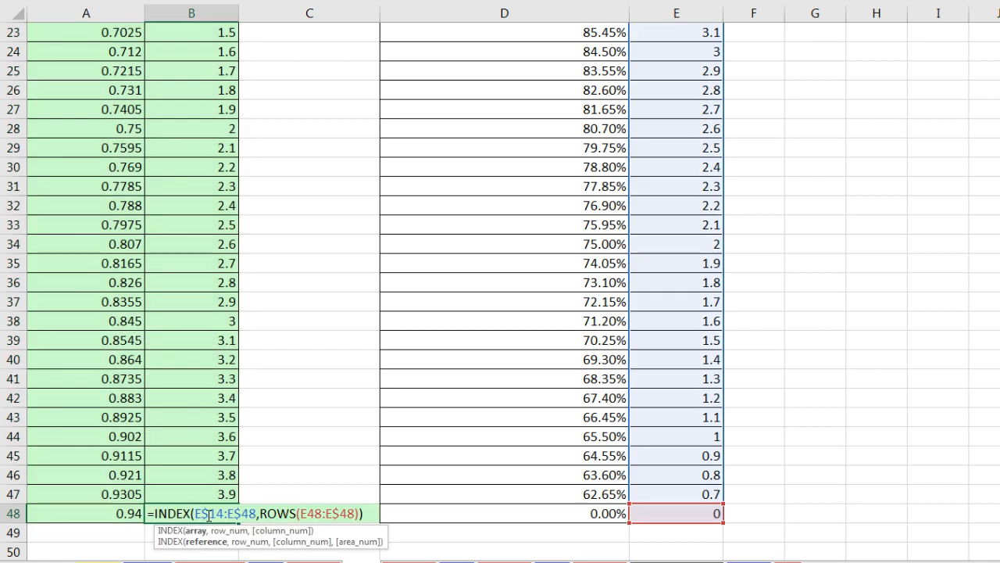
{"action": "key", "text": "Escape"}
{"action": "double_click", "coordinate": [113, 513]}
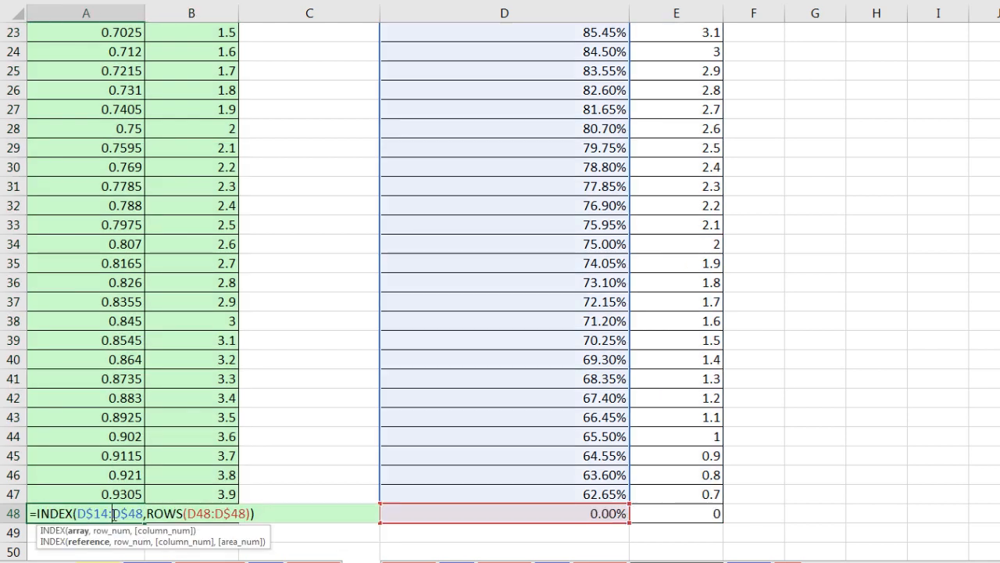
{"action": "key", "text": "Escape"}
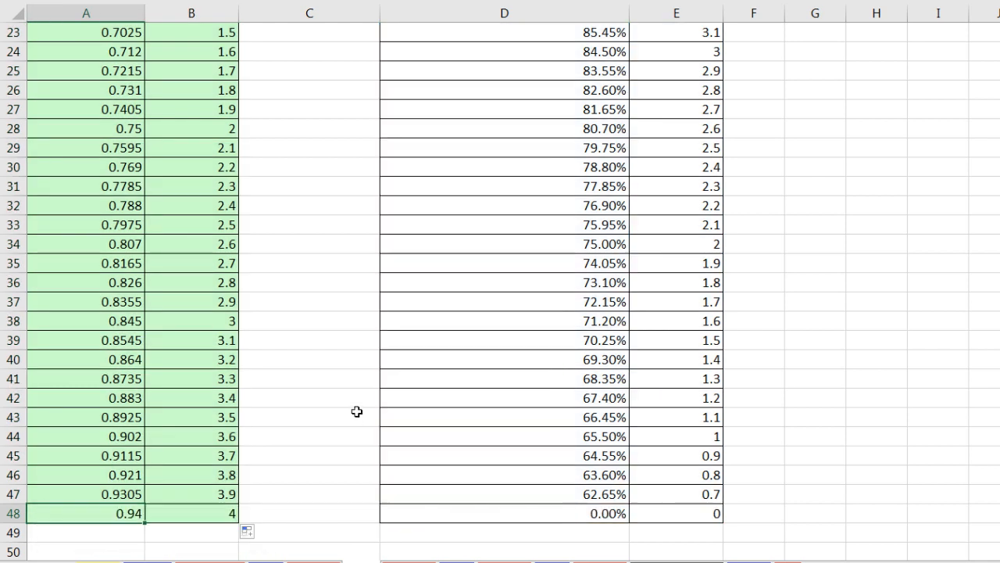
{"action": "scroll", "coordinate": [354, 419], "scroll_direction": "up", "scroll_amount": 7}
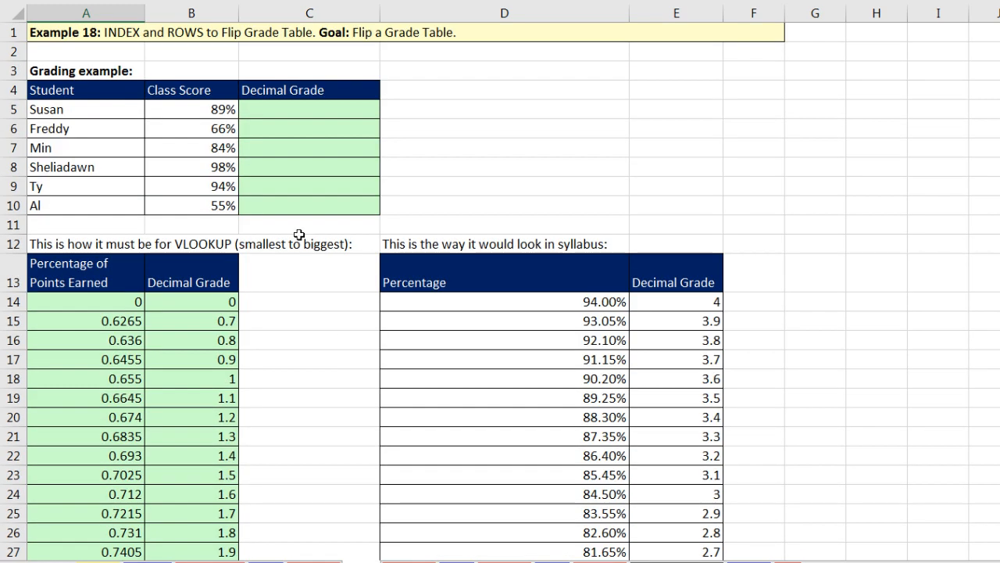
{"action": "left_click", "coordinate": [271, 111]}
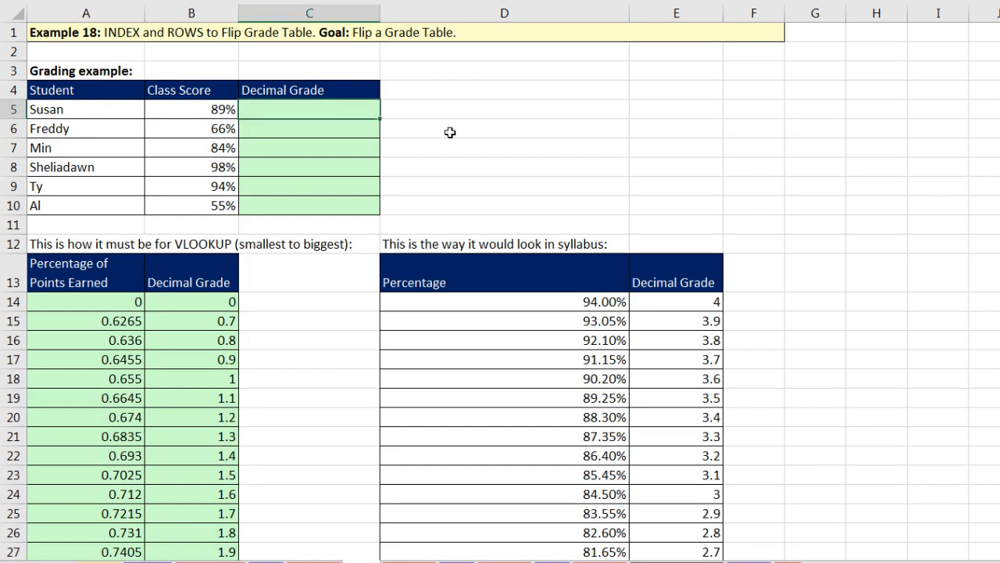
Enter =LOOKUP(B5,$A$14:$B$48) in C5 and copy it down the Decimal Grade column through C10
{"action": "type", "text": "=loo"}
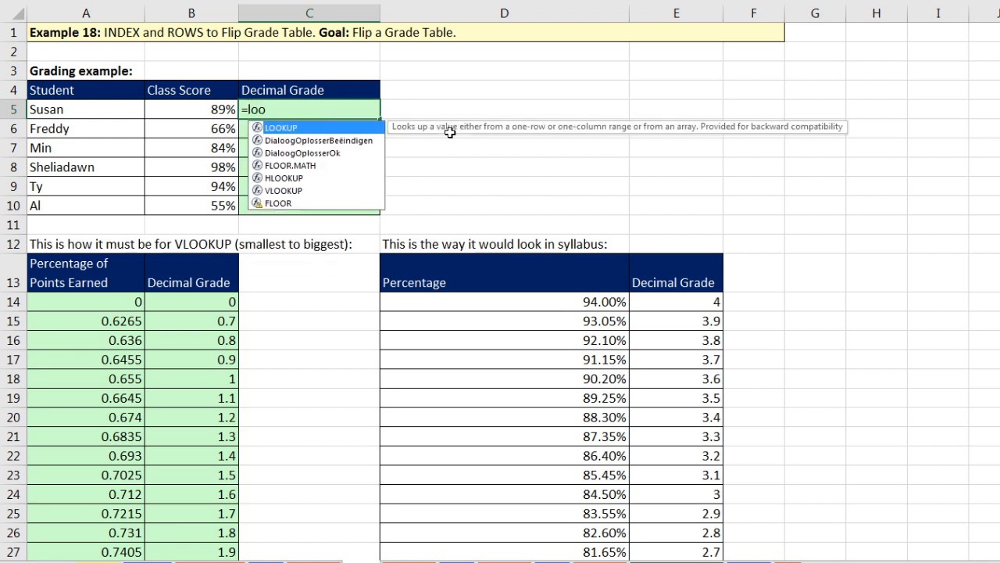
{"action": "key", "text": "Tab"}
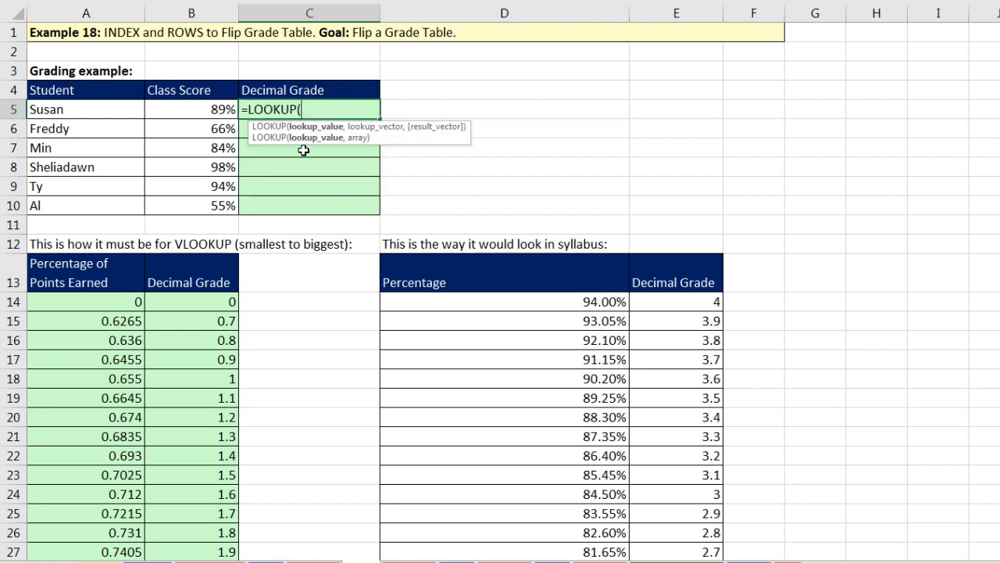
{"action": "left_click", "coordinate": [219, 109]}
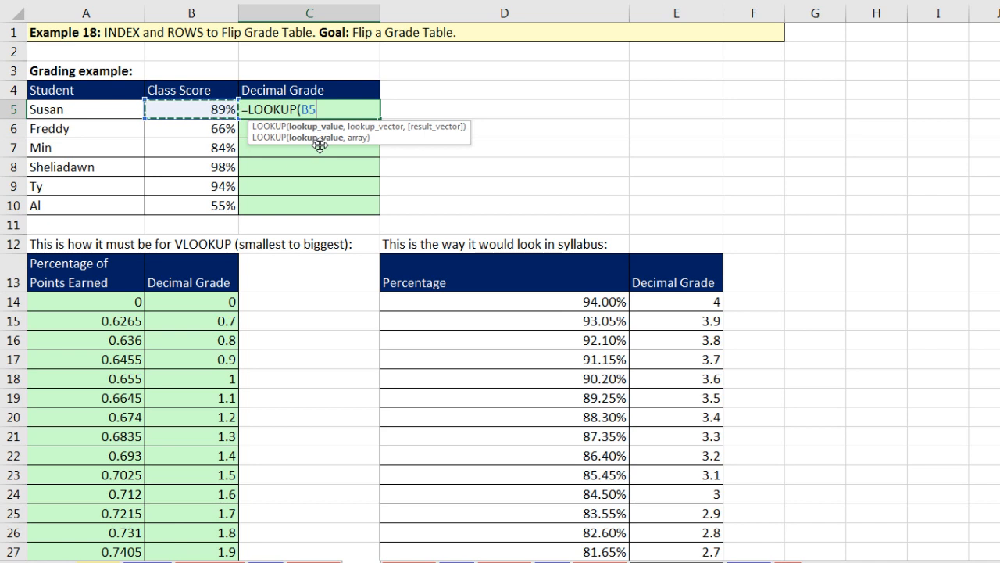
{"action": "type", "text": ","}
{"action": "left_click_drag", "start_coordinate": [111, 301], "coordinate": [179, 307]}
{"action": "key", "text": "ctrl+shift+Down"}
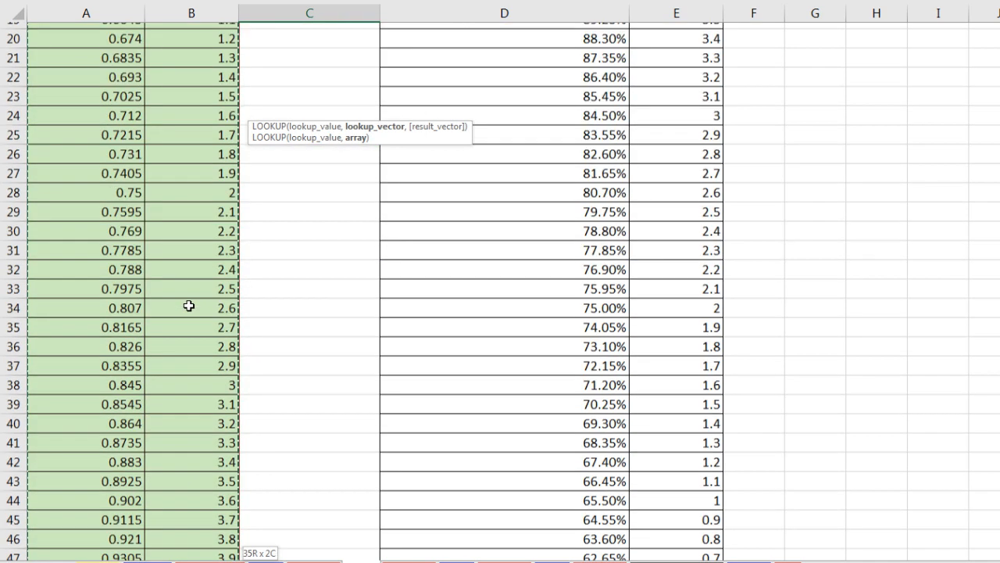
{"action": "key", "text": "F4"}
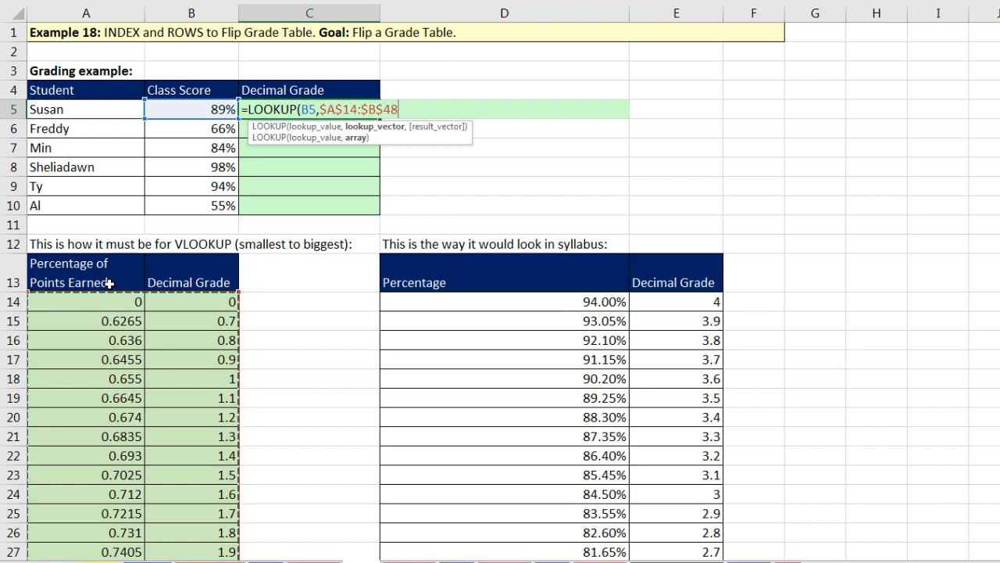
{"action": "type", "text": ")"}
{"action": "key", "text": "ctrl+Return"}
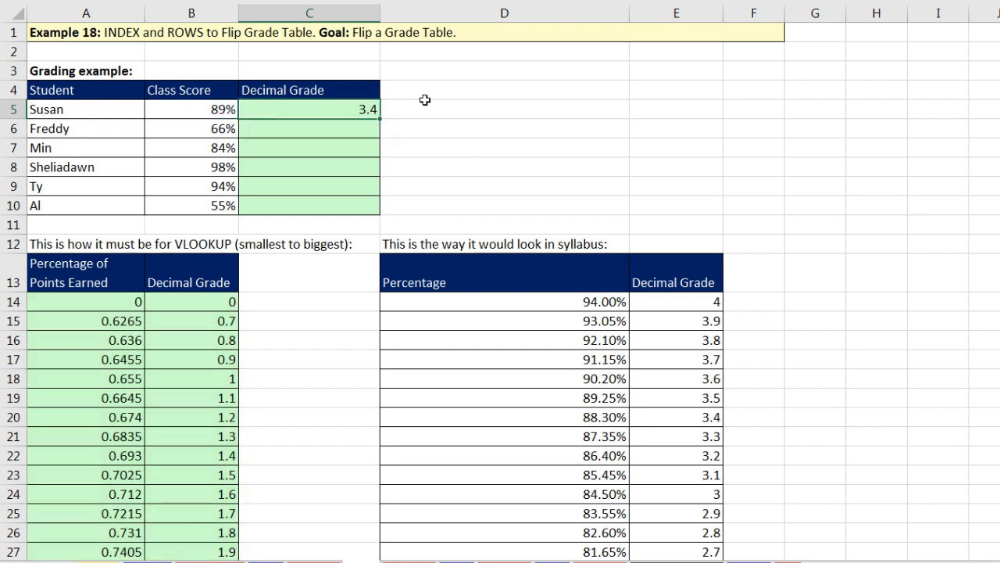
{"action": "double_click", "coordinate": [379, 118]}
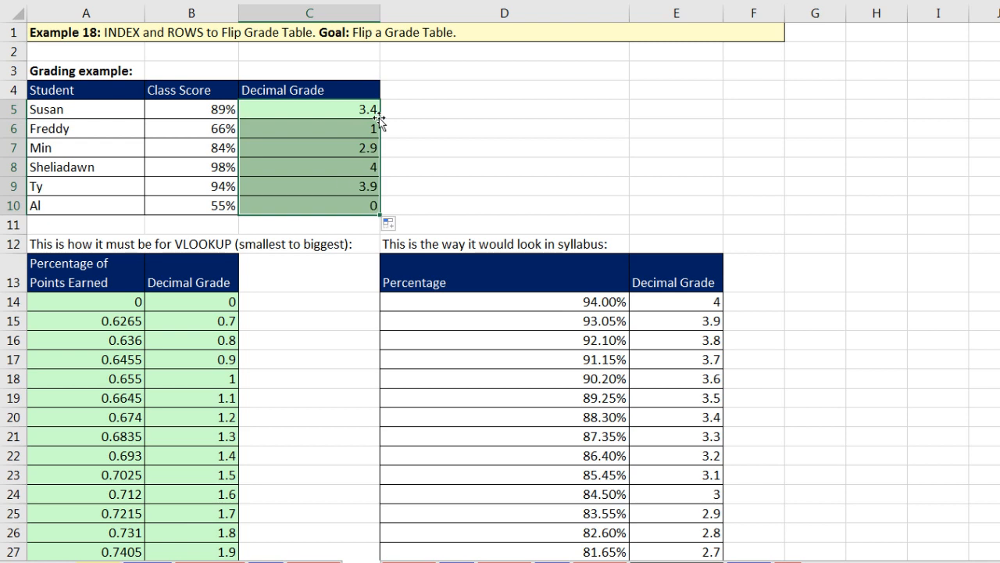
Check the 94% class score and its decimal grade in row 9 against the last rows of the flipped table
{"action": "left_click", "coordinate": [222, 186]}
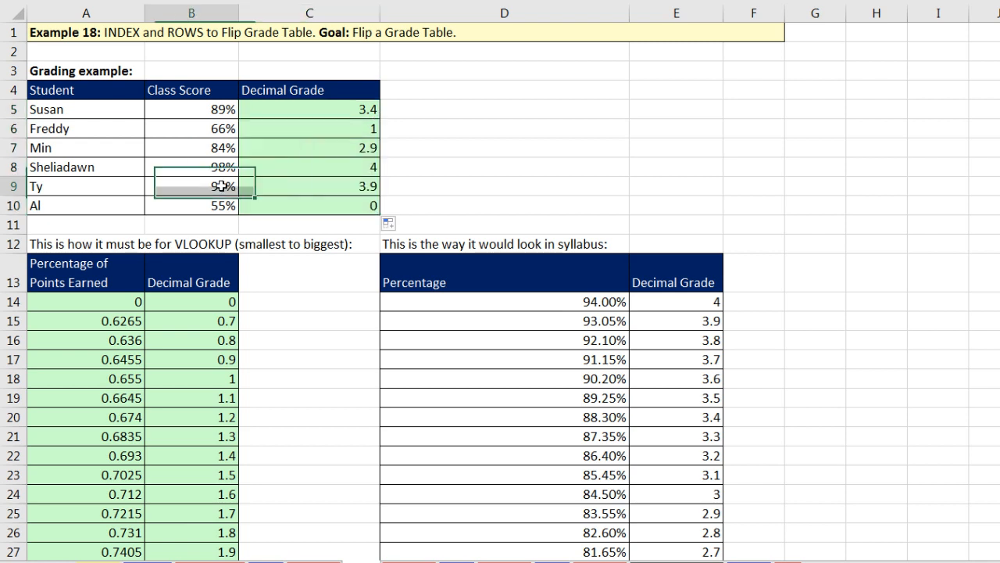
{"action": "left_click", "coordinate": [308, 185]}
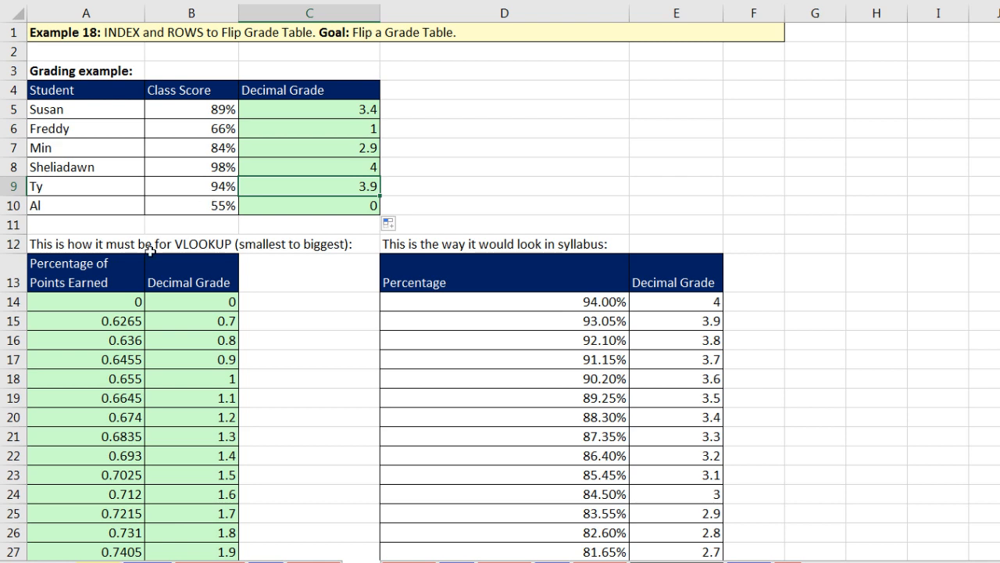
{"action": "left_click", "coordinate": [74, 342]}
{"action": "scroll", "coordinate": [105, 339], "scroll_direction": "down", "scroll_amount": 10}
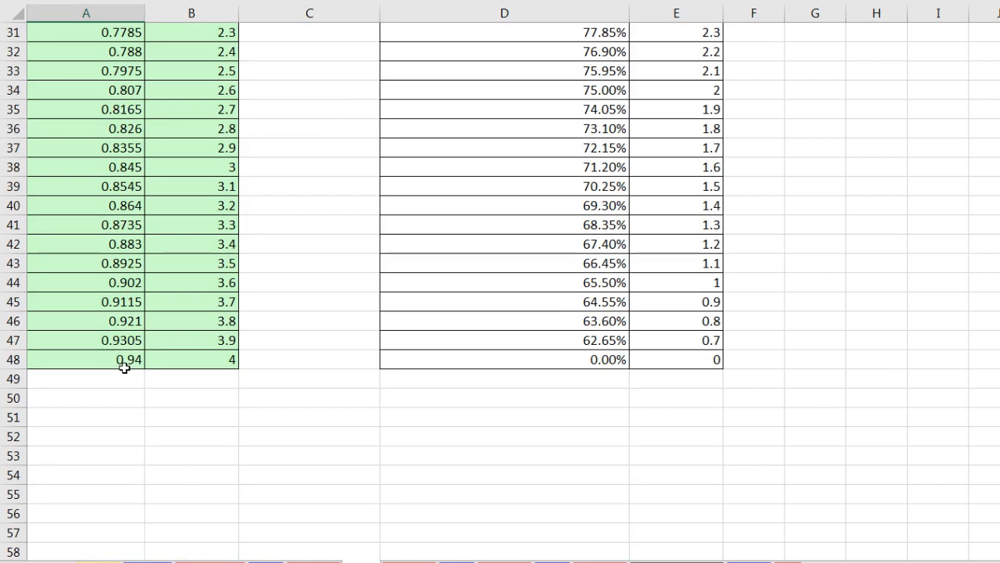
{"action": "scroll", "coordinate": [239, 334], "scroll_direction": "up", "scroll_amount": 6}
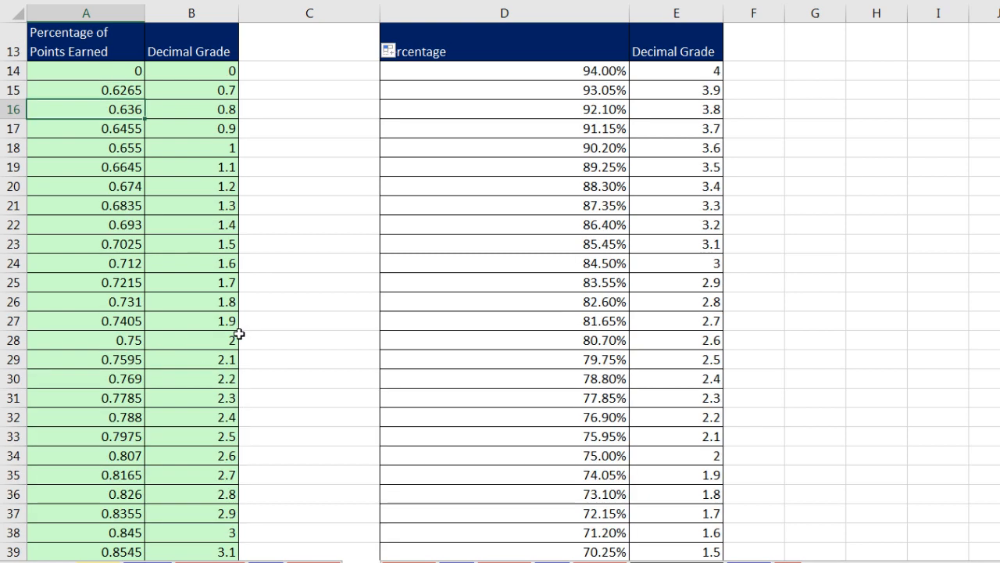
{"action": "scroll", "coordinate": [239, 334], "scroll_direction": "up", "scroll_amount": 4}
Display the Class Score percentages in B5:B10 with two decimal places
{"action": "left_click_drag", "start_coordinate": [195, 108], "coordinate": [199, 213]}
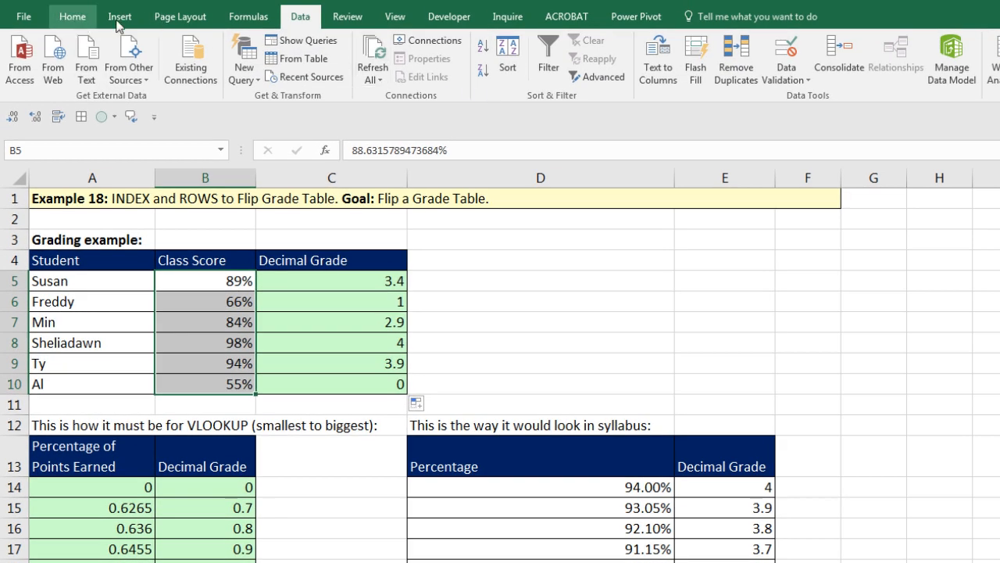
{"action": "left_click", "coordinate": [73, 19]}
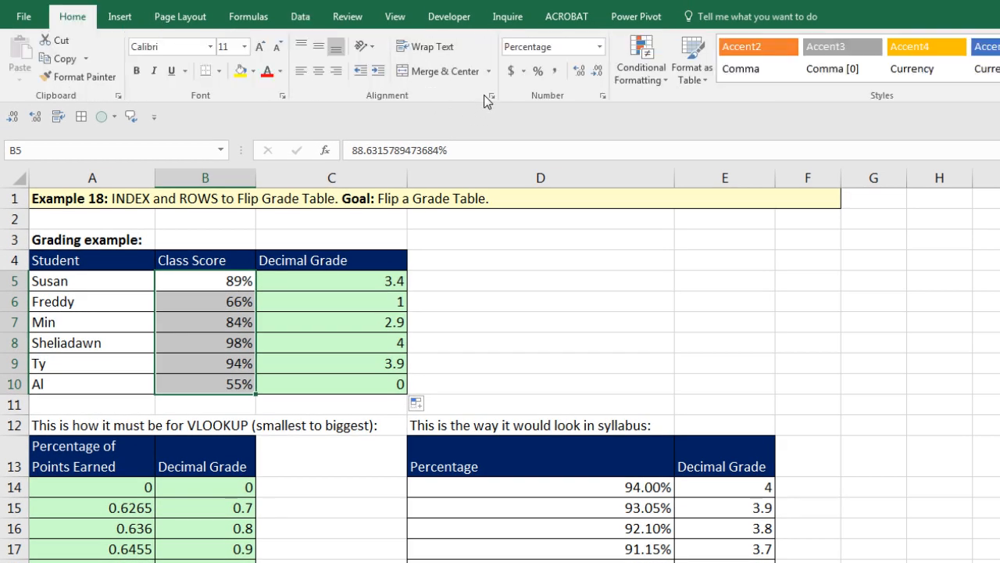
{"action": "left_click", "coordinate": [580, 70]}
{"action": "left_click", "coordinate": [581, 70]}
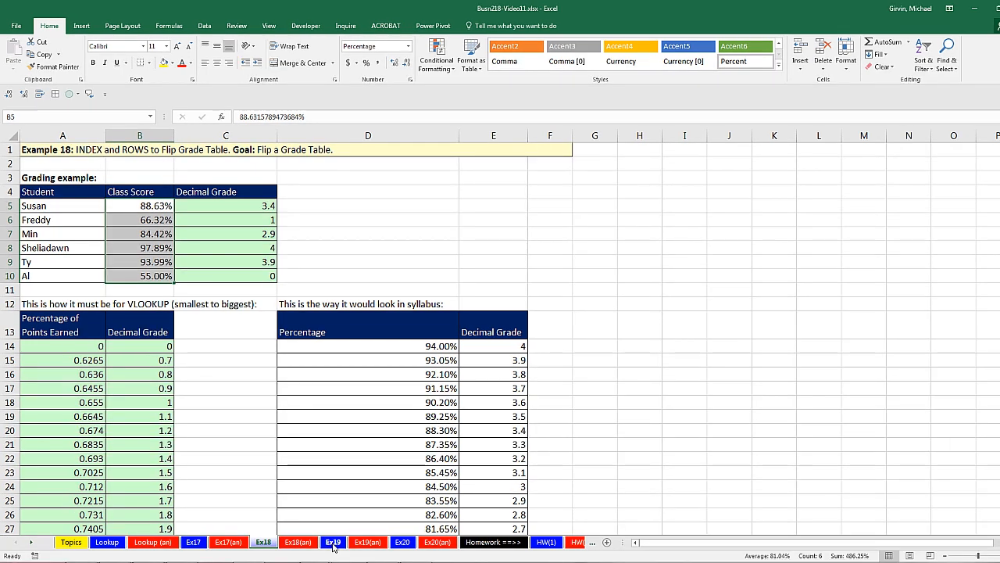
Go to the Ex19 sheet, review the first entries of List 2 and List 1, and select D13
{"action": "left_click", "coordinate": [333, 542]}
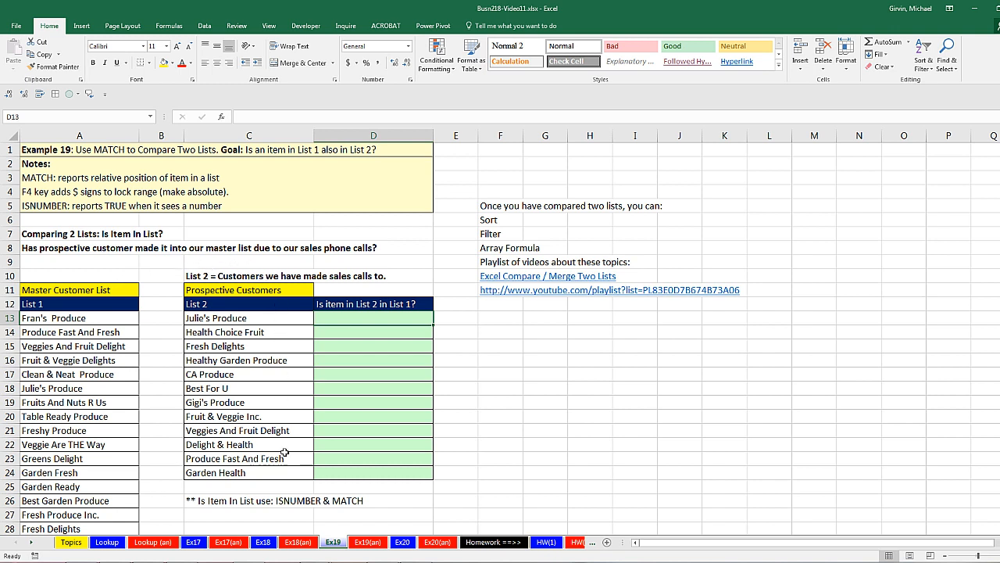
{"action": "left_click", "coordinate": [305, 319]}
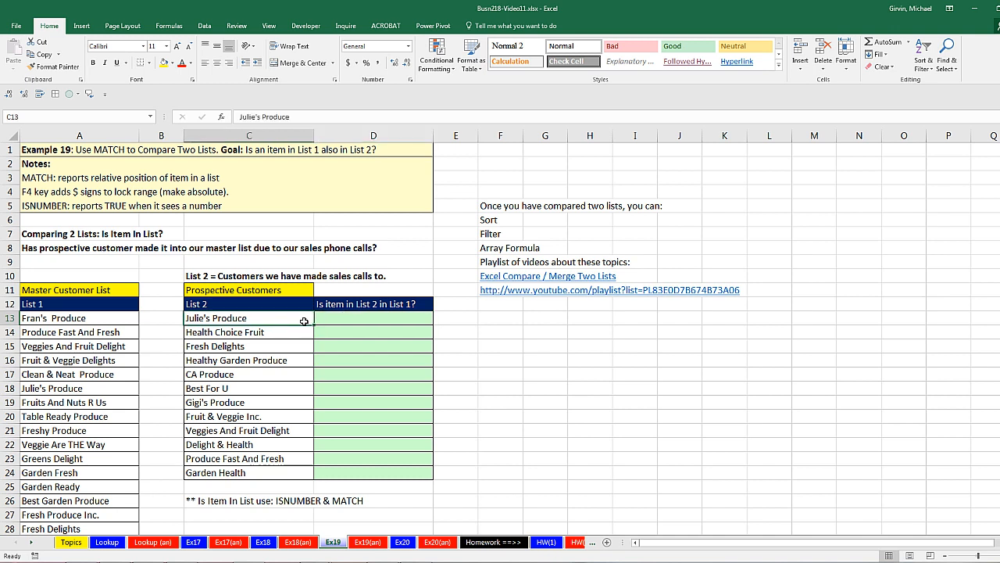
{"action": "left_click", "coordinate": [127, 319]}
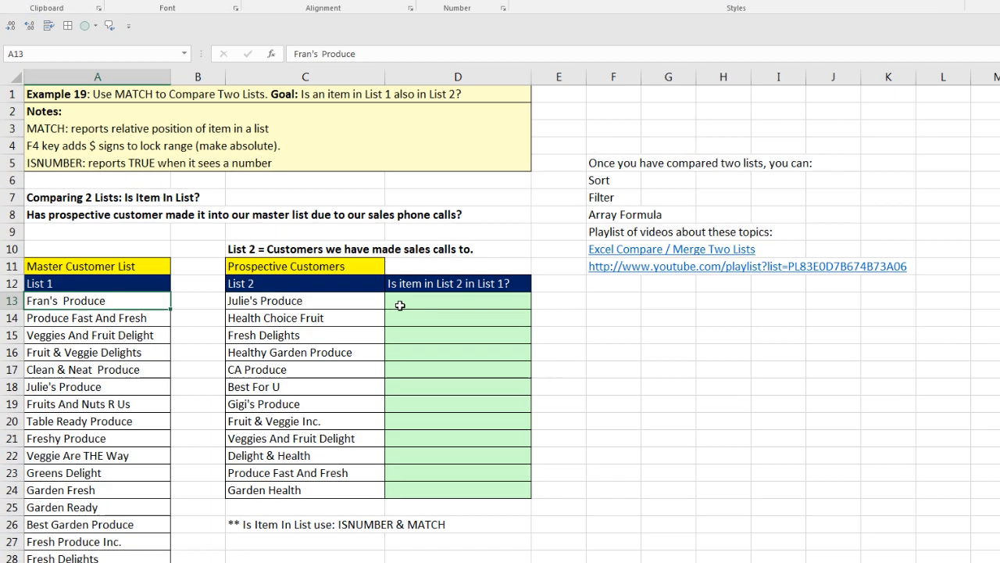
{"action": "left_click", "coordinate": [352, 318]}
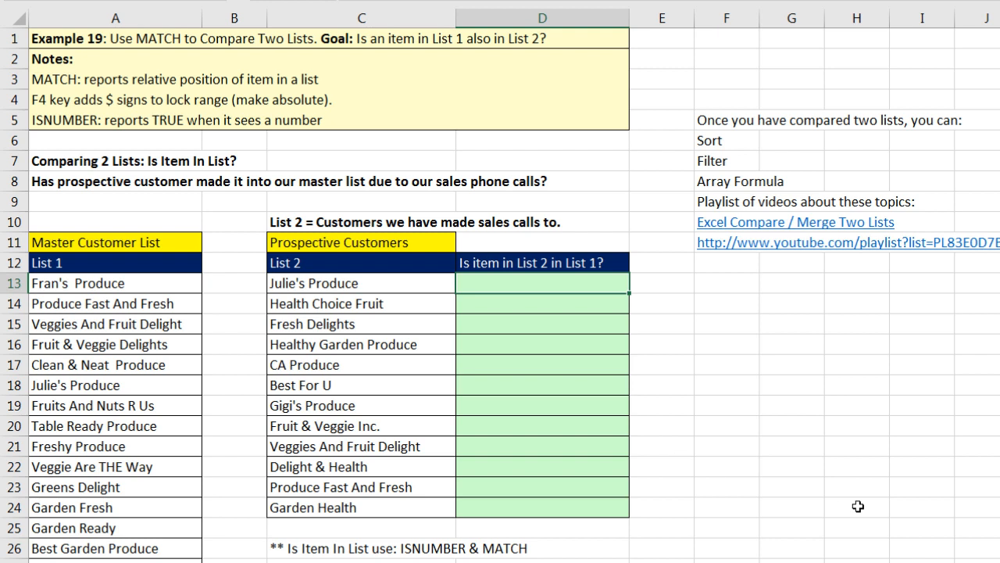
Enter =MATCH(C13,$A$13:$A$31,0) in D13 and copy it down through D24
{"action": "type", "text": "=mat"}
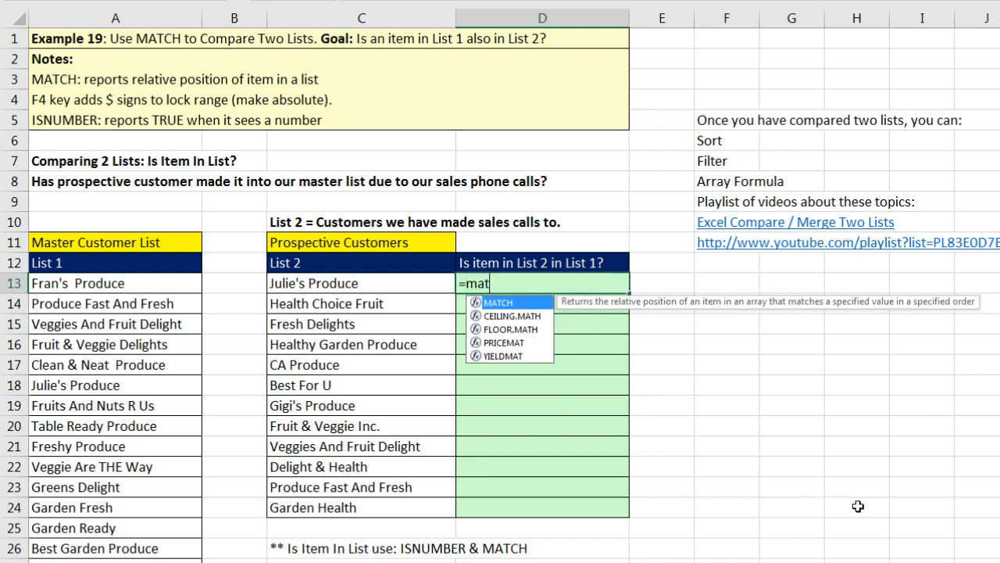
{"action": "key", "text": "Tab"}
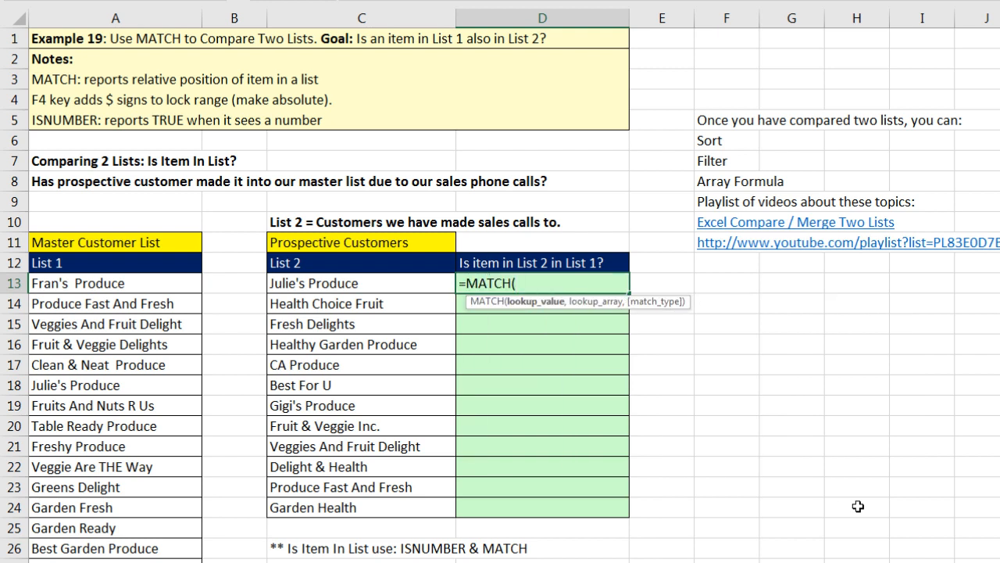
{"action": "left_click", "coordinate": [418, 283]}
{"action": "type", "text": ","}
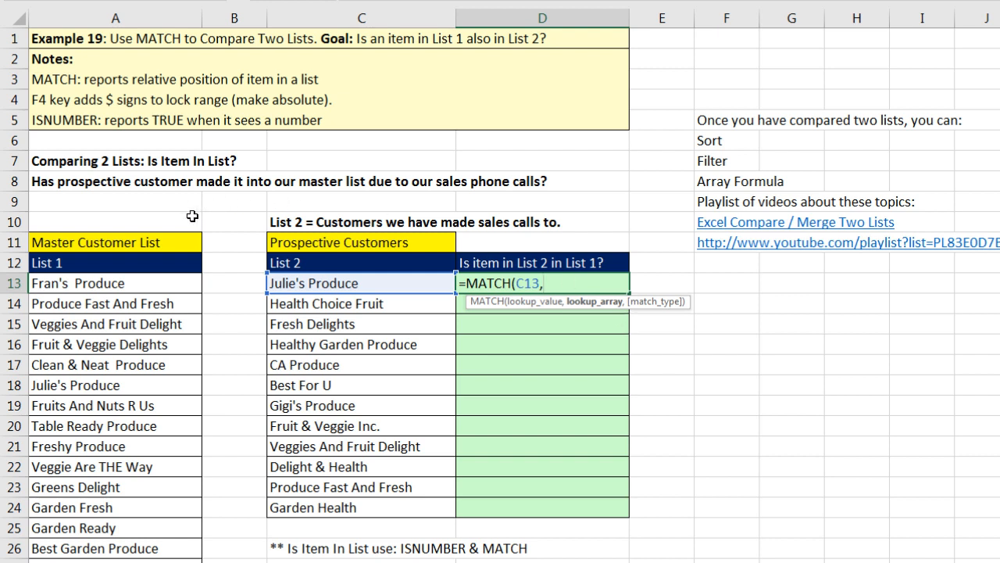
{"action": "left_click", "coordinate": [134, 289]}
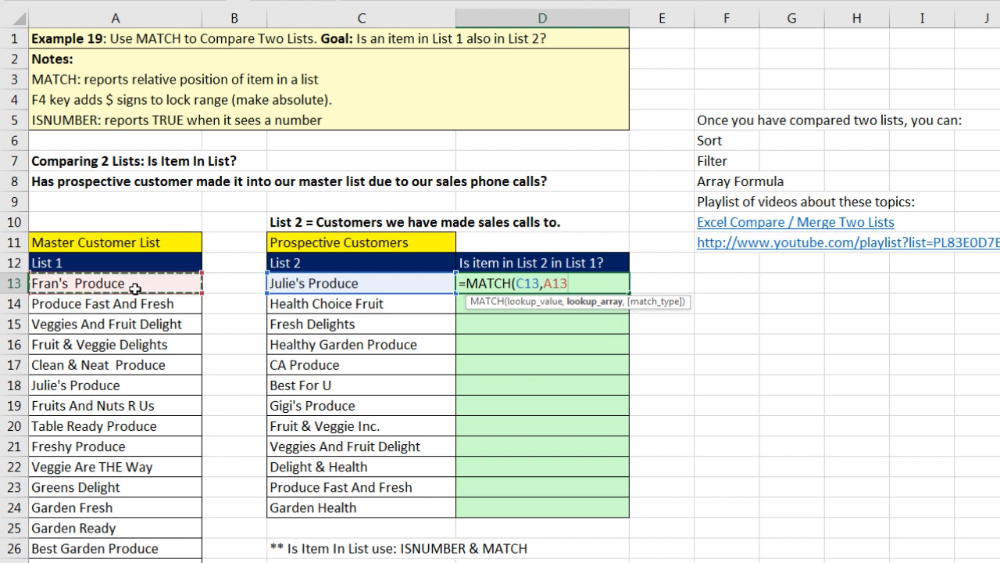
{"action": "key", "text": "ctrl+shift+Down"}
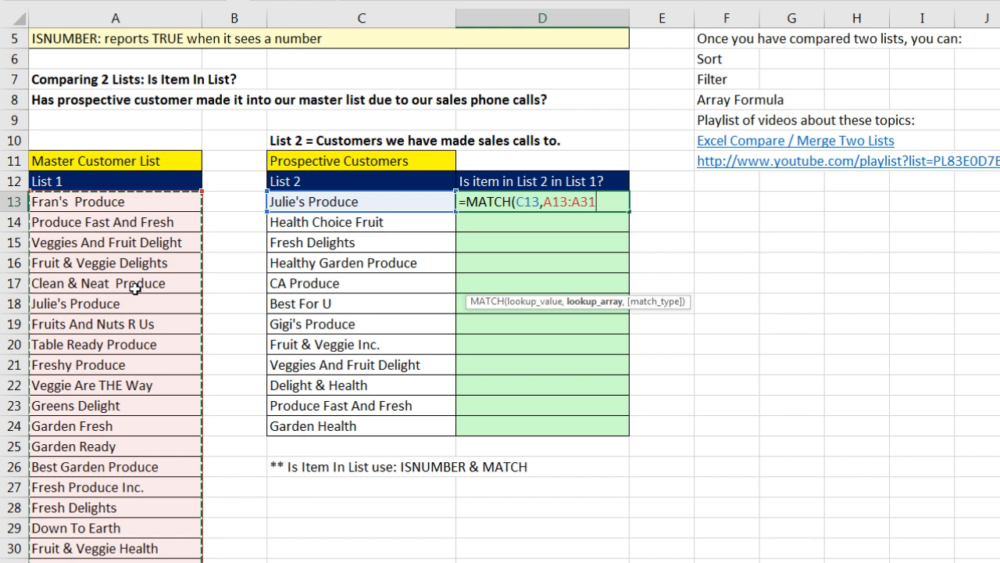
{"action": "key", "text": "F4"}
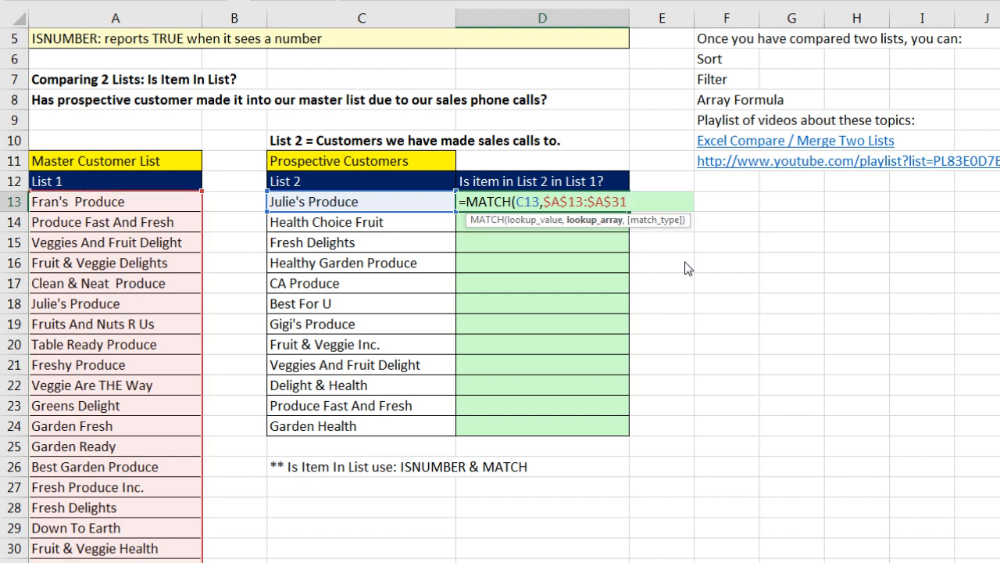
{"action": "type", "text": ",0)"}
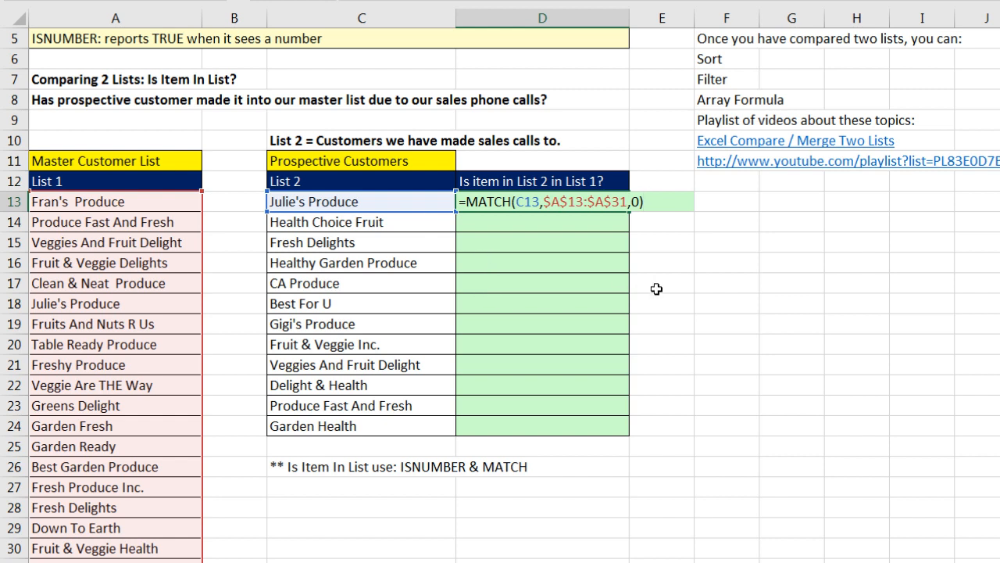
{"action": "key", "text": "ctrl+Return"}
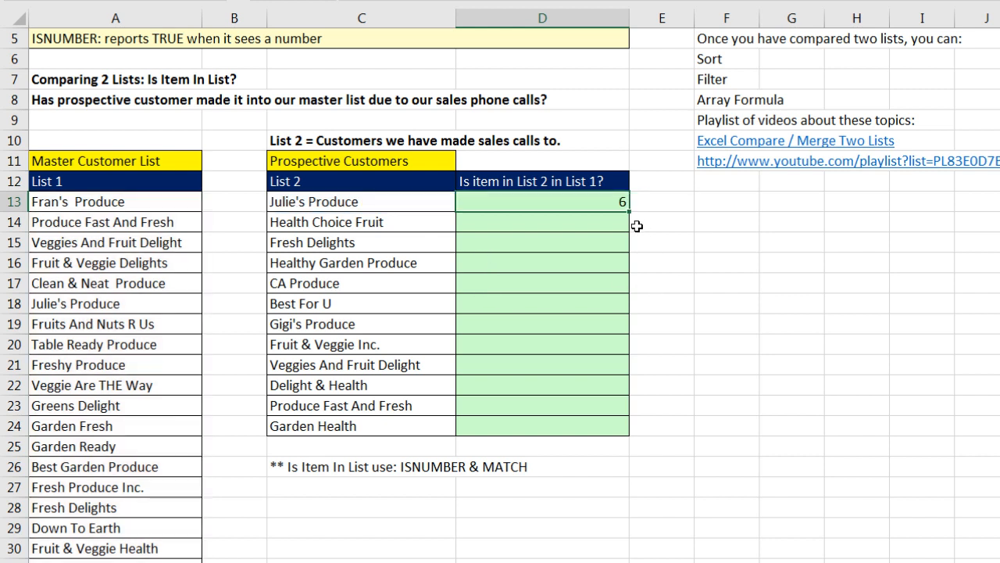
{"action": "double_click", "coordinate": [631, 212]}
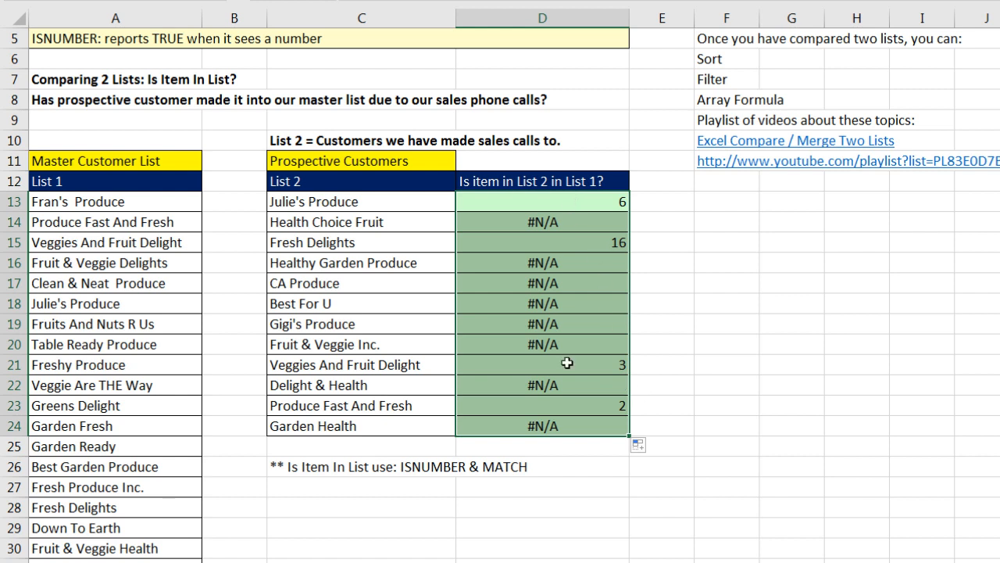
Wrap the D13 formula in ISNUMBER as =ISNUMBER(MATCH(C13,$A$13:$A$31,0)) and copy it down through D24
{"action": "left_click", "coordinate": [539, 200]}
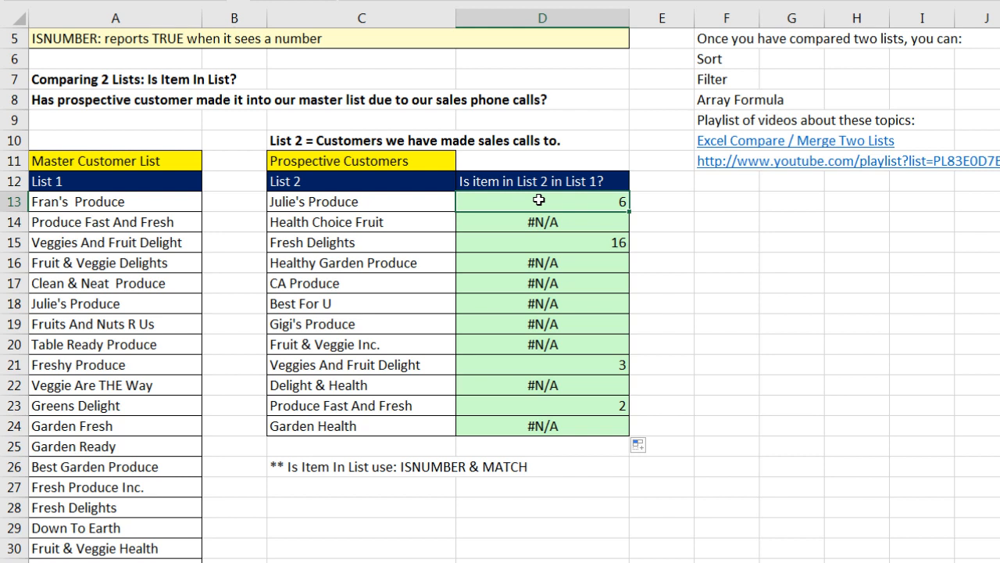
{"action": "key", "text": "F2"}
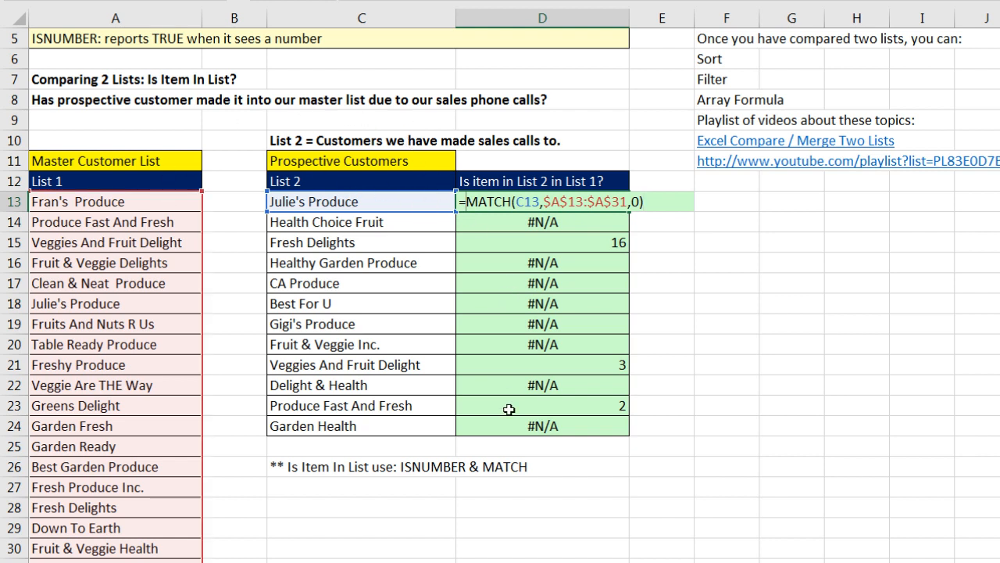
{"action": "type", "text": "isnu"}
{"action": "key", "text": "Tab"}
{"action": "left_click", "coordinate": [723, 201]}
{"action": "type", "text": ")"}
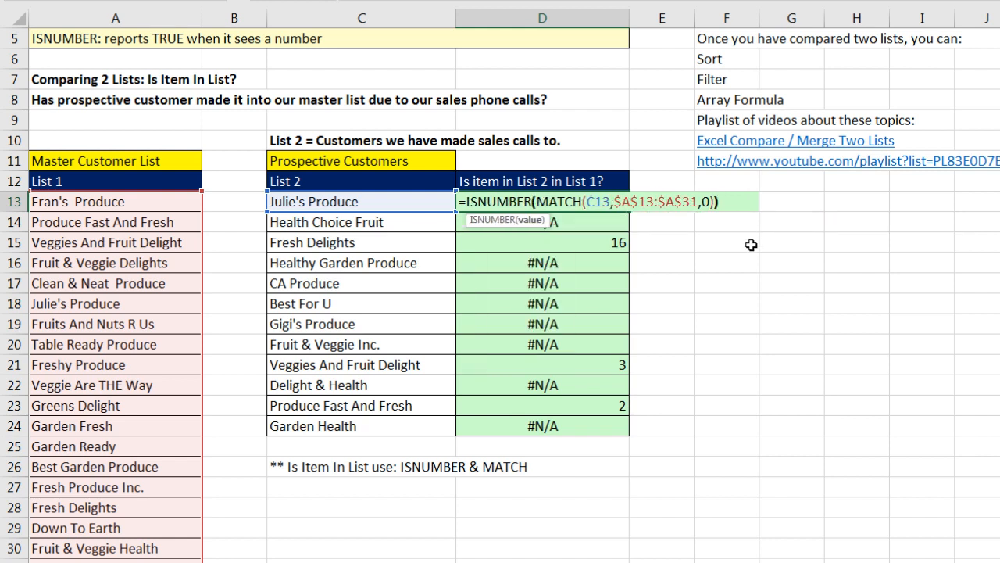
{"action": "key", "text": "ctrl+Return"}
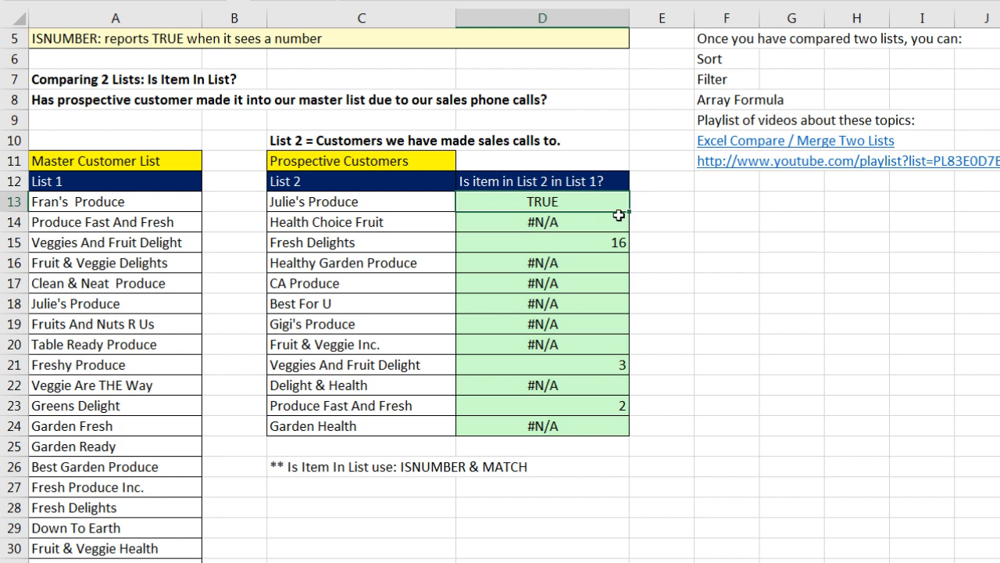
{"action": "double_click", "coordinate": [627, 213]}
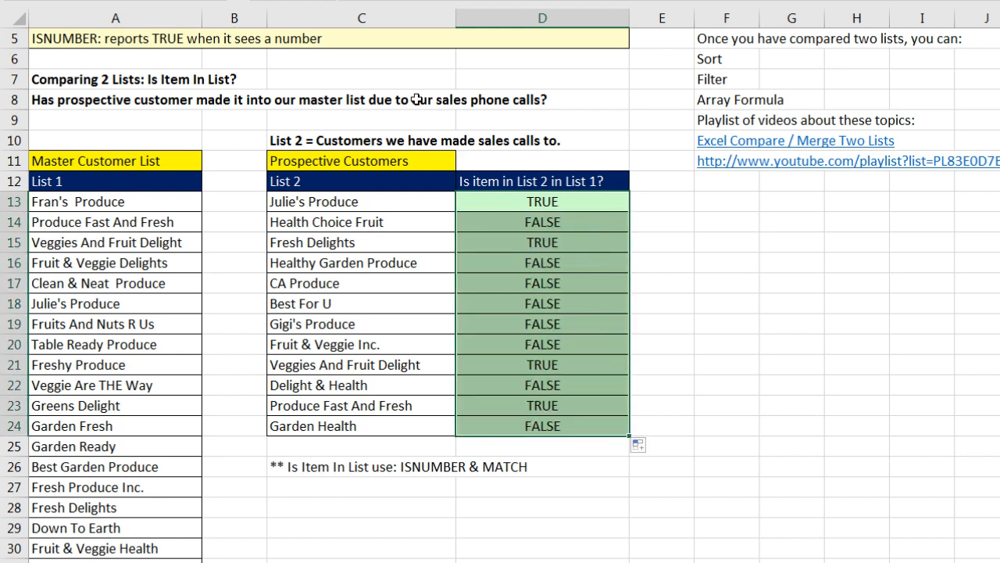
Inspect the copied ISNUMBER formula for Best For U in D18 and leave it unedited
{"action": "left_click", "coordinate": [388, 299]}
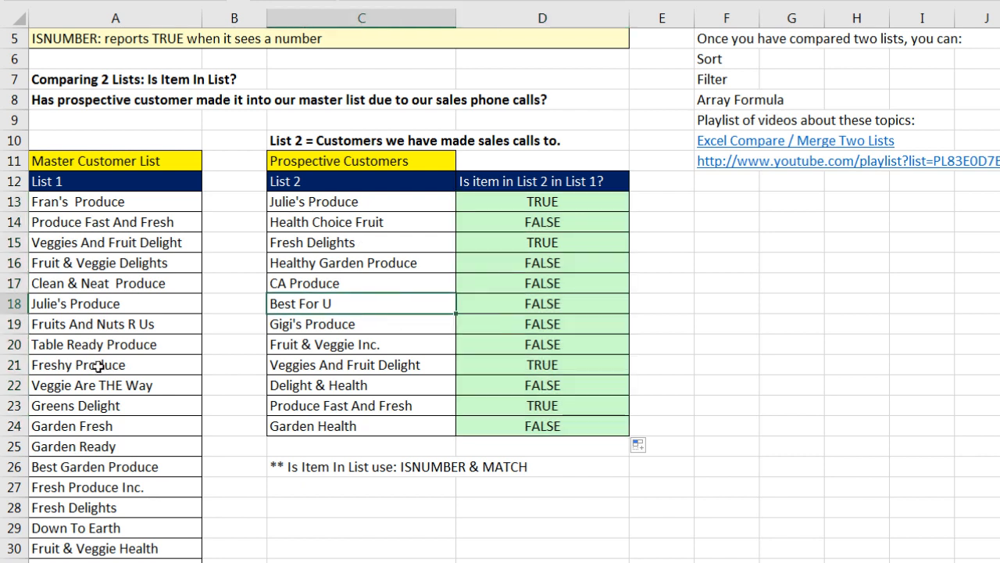
{"action": "double_click", "coordinate": [582, 307]}
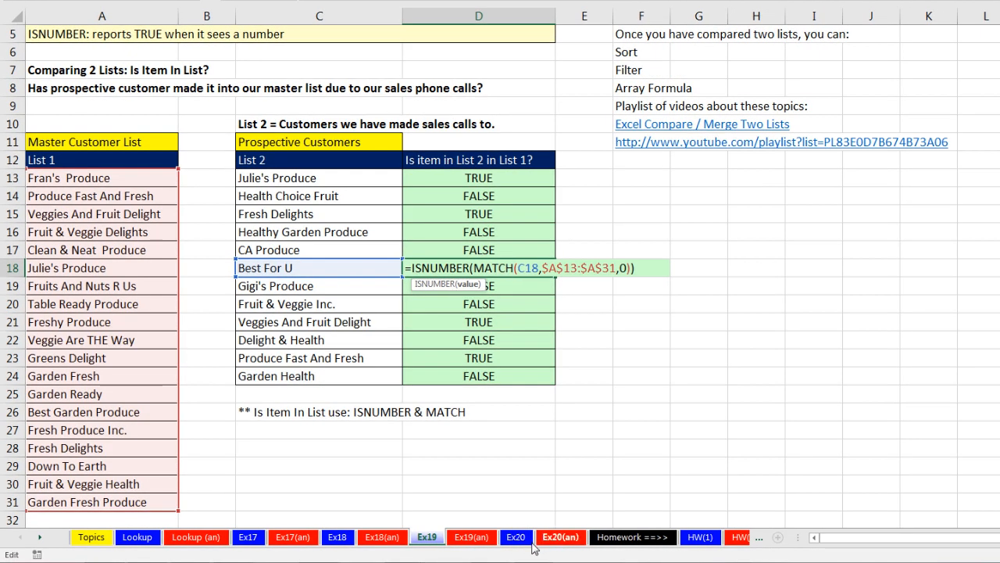
{"action": "key", "text": "Escape"}
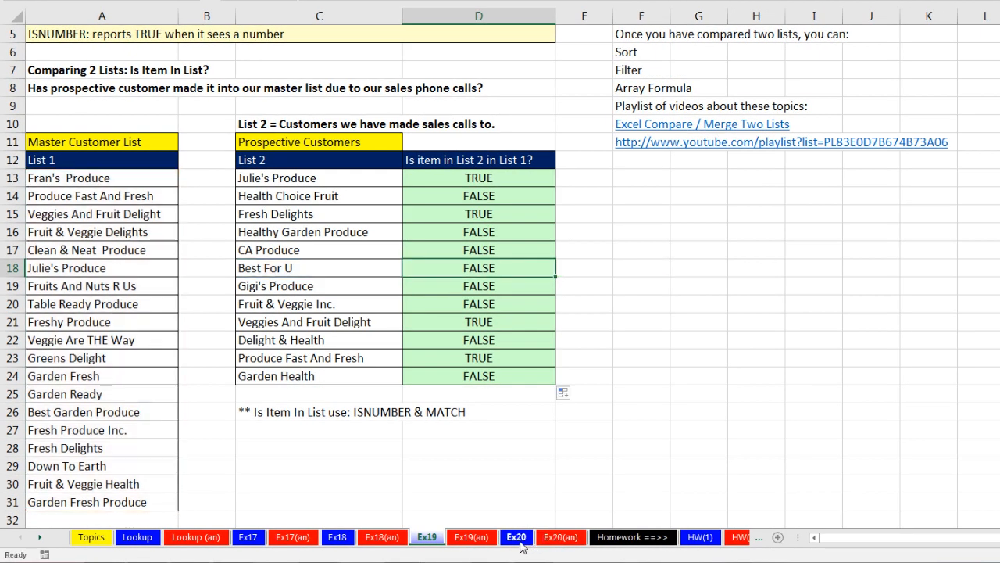
Go to the Ex20 sheet and review the first book entries in List 2 and List 1
{"action": "left_click", "coordinate": [516, 537]}
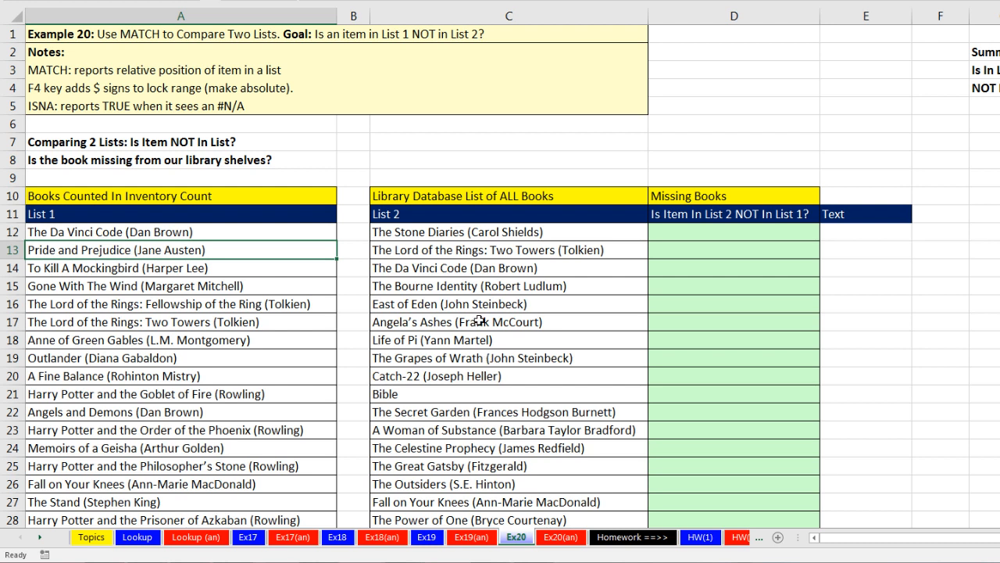
{"action": "left_click_drag", "start_coordinate": [485, 236], "coordinate": [488, 424]}
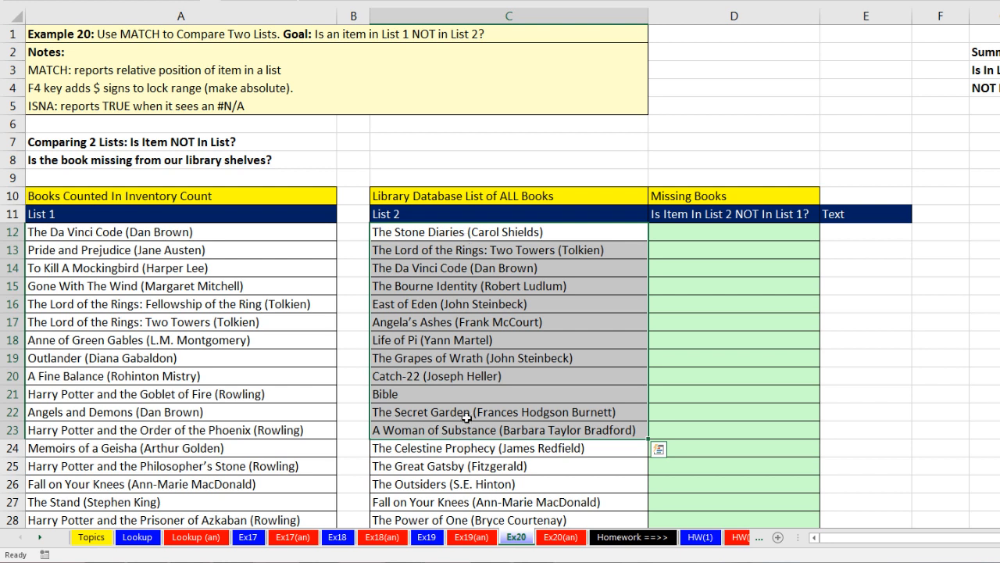
{"action": "left_click_drag", "start_coordinate": [243, 233], "coordinate": [255, 413]}
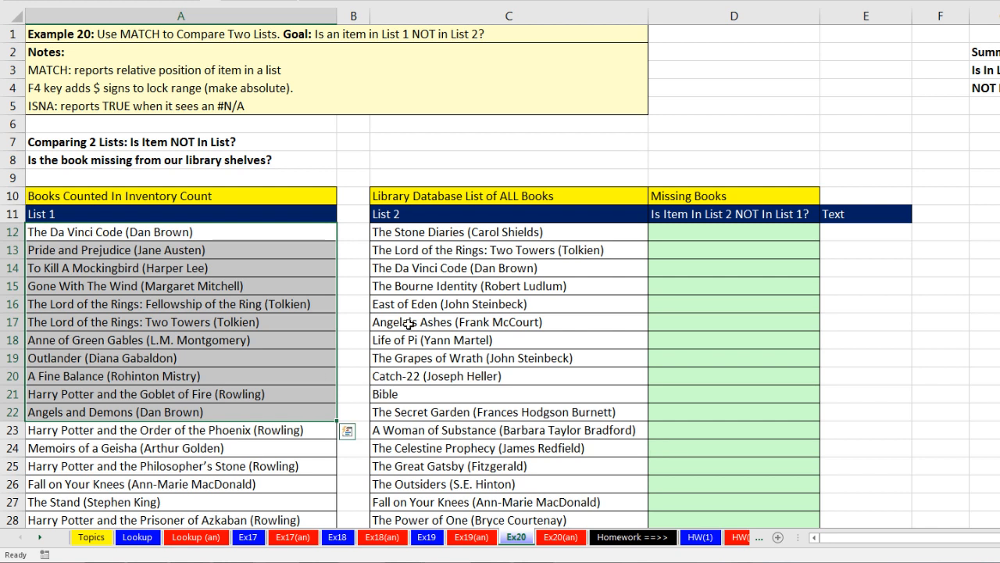
{"action": "left_click", "coordinate": [673, 227]}
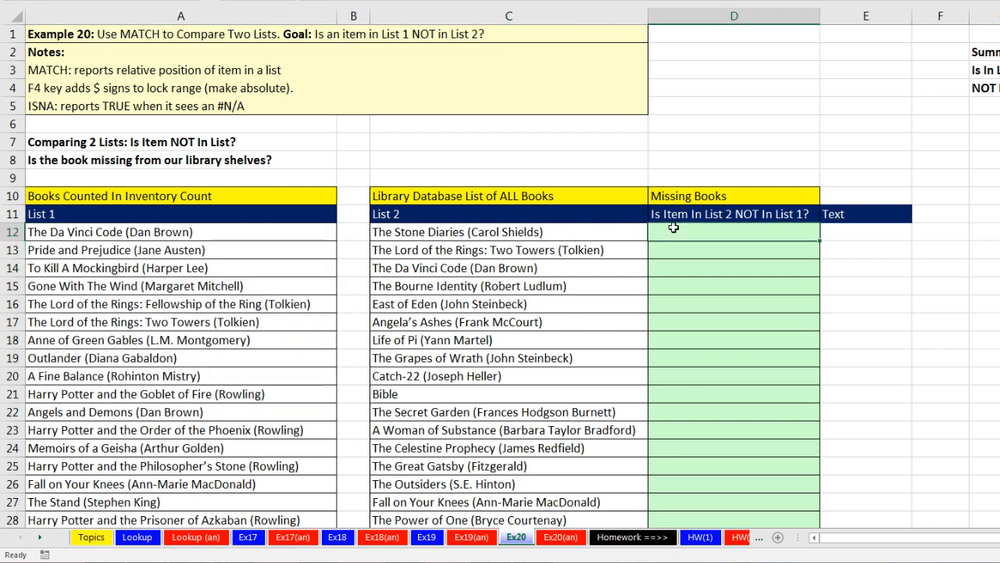
{"action": "left_click", "coordinate": [603, 236]}
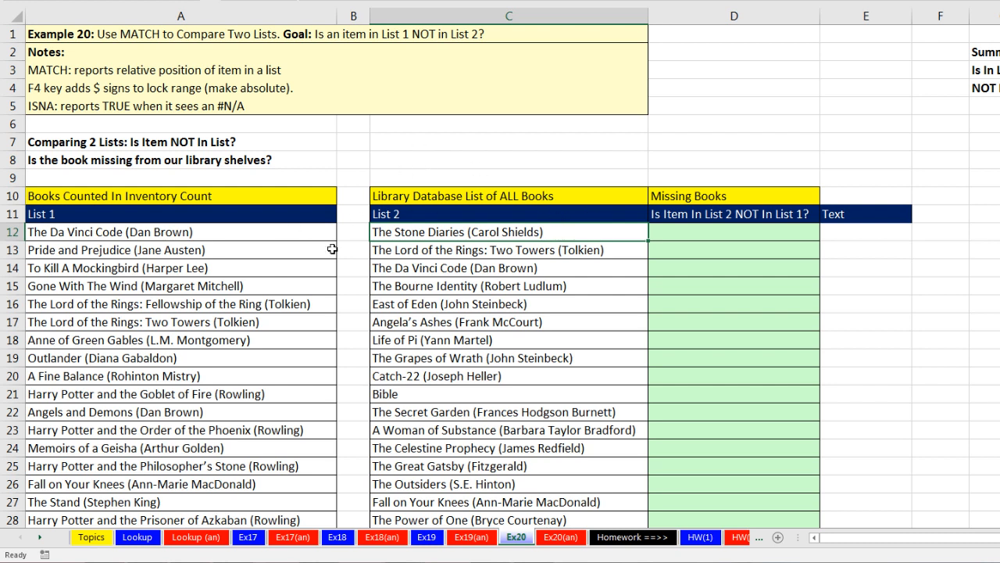
Enter =MATCH(C12,$A$12:$A$104,0) in D12 and copy it down the Missing Books column
{"action": "left_click", "coordinate": [674, 231]}
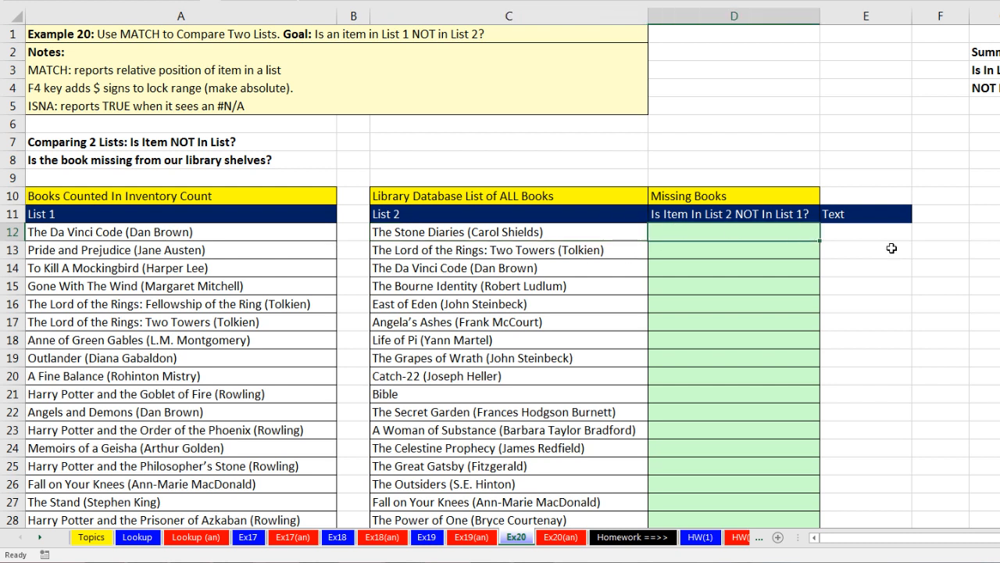
{"action": "type", "text": "=mat"}
{"action": "key", "text": "Tab"}
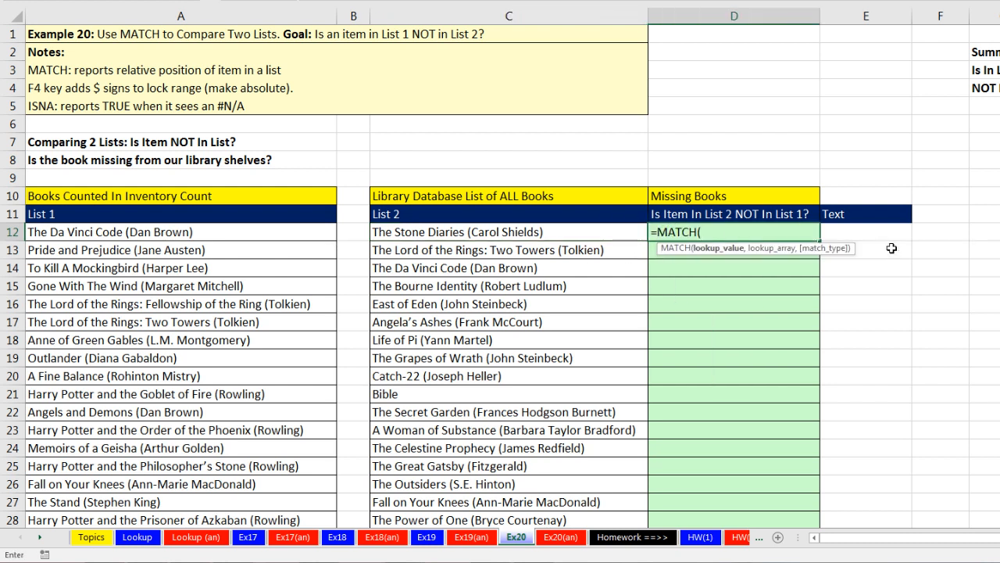
{"action": "key", "text": "Left"}
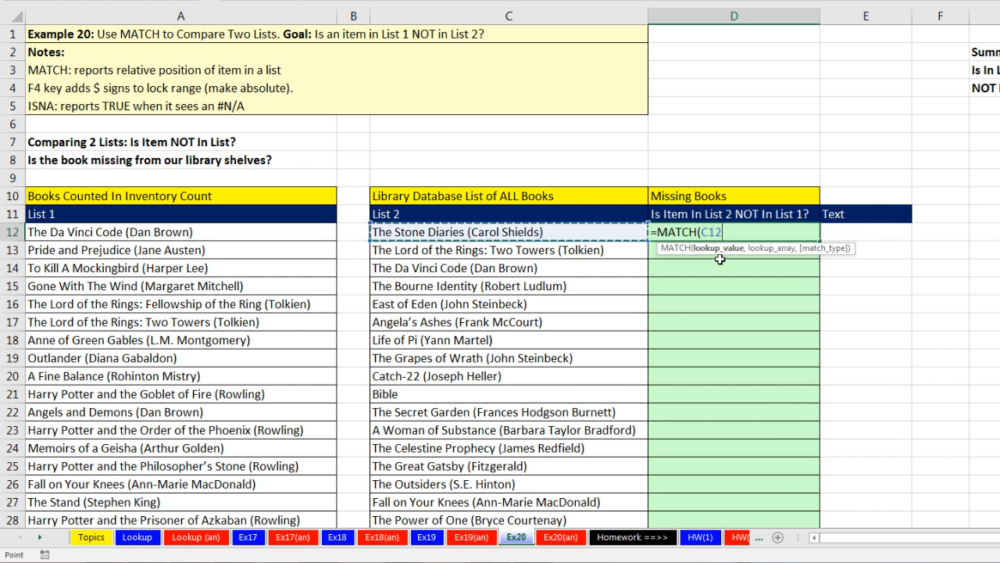
{"action": "type", "text": ","}
{"action": "left_click", "coordinate": [305, 237]}
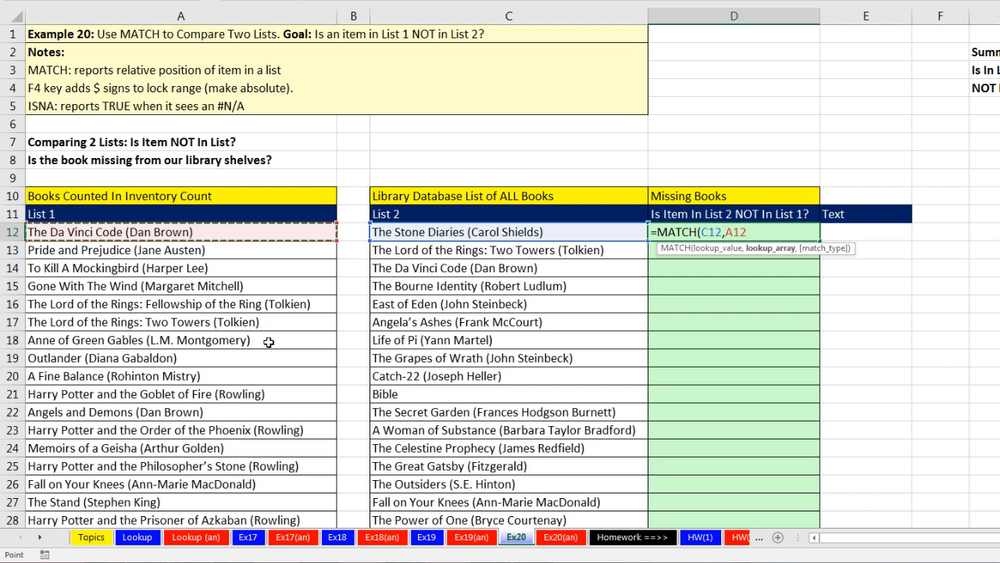
{"action": "key", "text": "ctrl+shift+Down"}
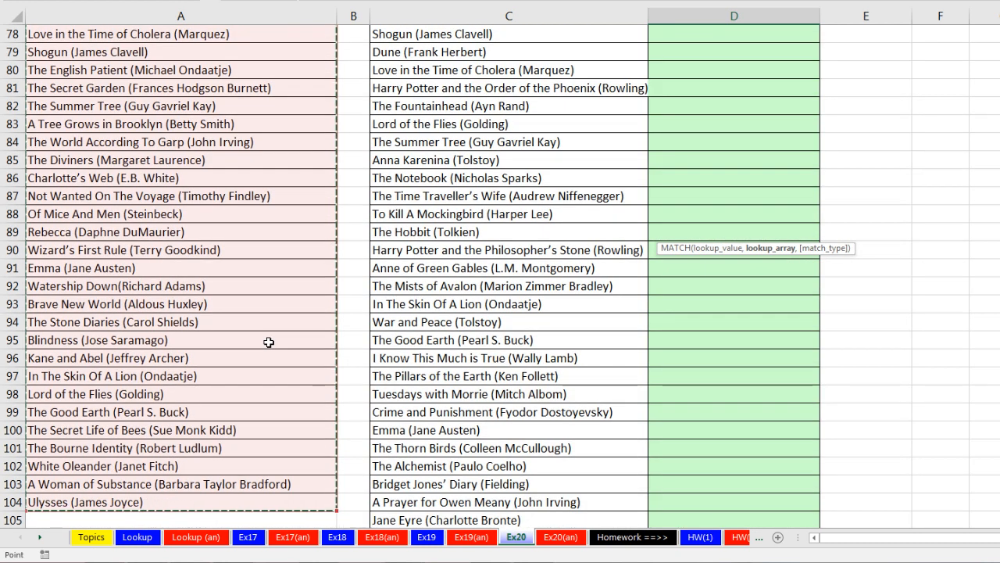
{"action": "key", "text": "F4"}
{"action": "type", "text": ","}
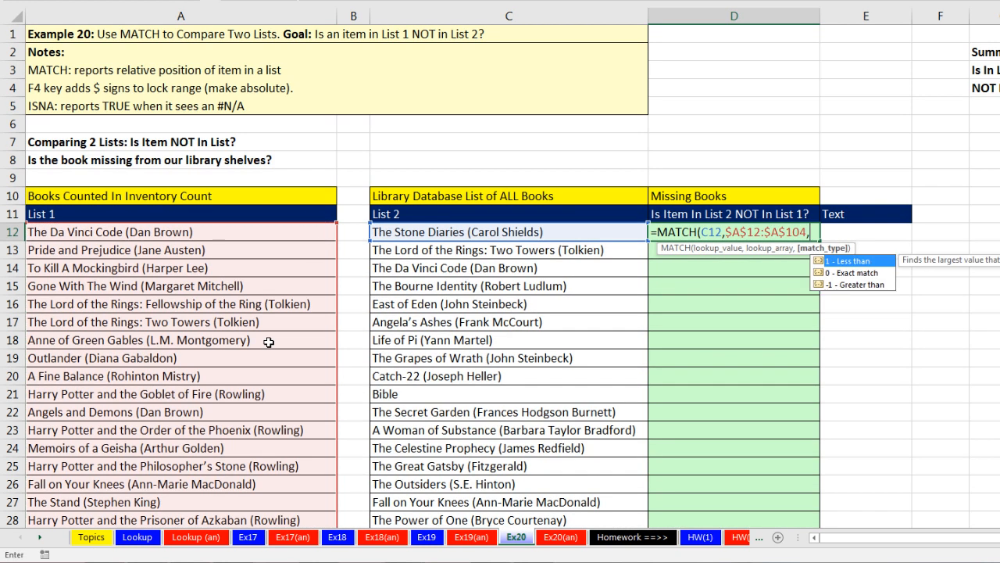
{"action": "type", "text": "0)"}
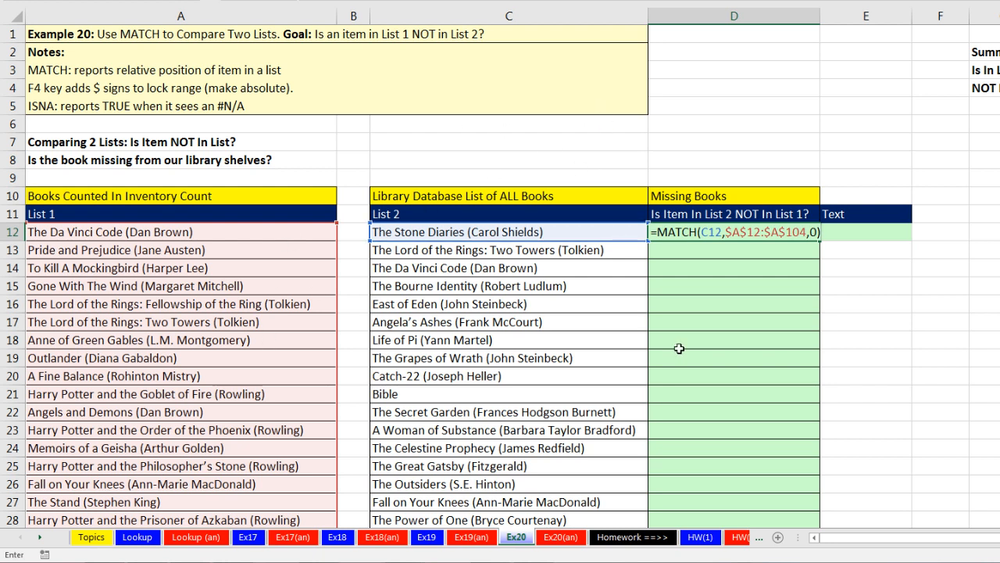
{"action": "key", "text": "ctrl+Return"}
{"action": "double_click", "coordinate": [820, 240]}
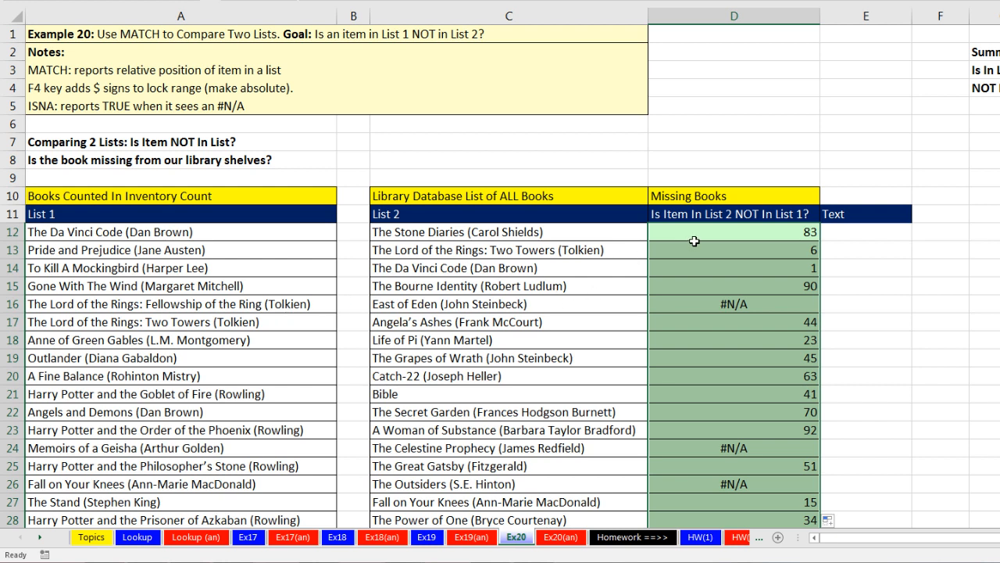
Wrap the D12 formula in ISNA as =ISNA(MATCH(C12,$A$12:$A$104,0)) and copy it down the Missing Books column
{"action": "left_click", "coordinate": [747, 231]}
{"action": "key", "text": "F2"}
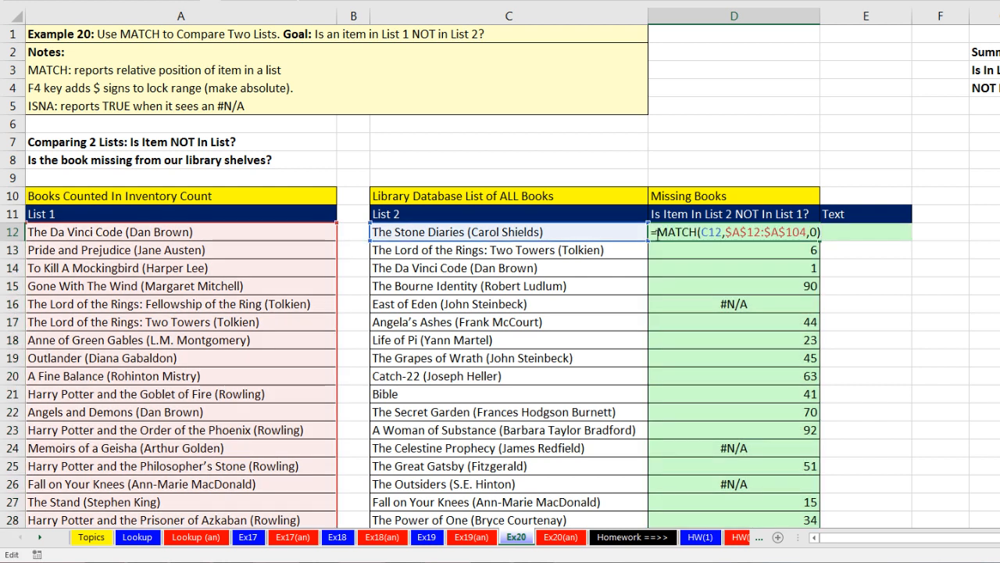
{"action": "left_click", "coordinate": [658, 232]}
{"action": "type", "text": "isna"}
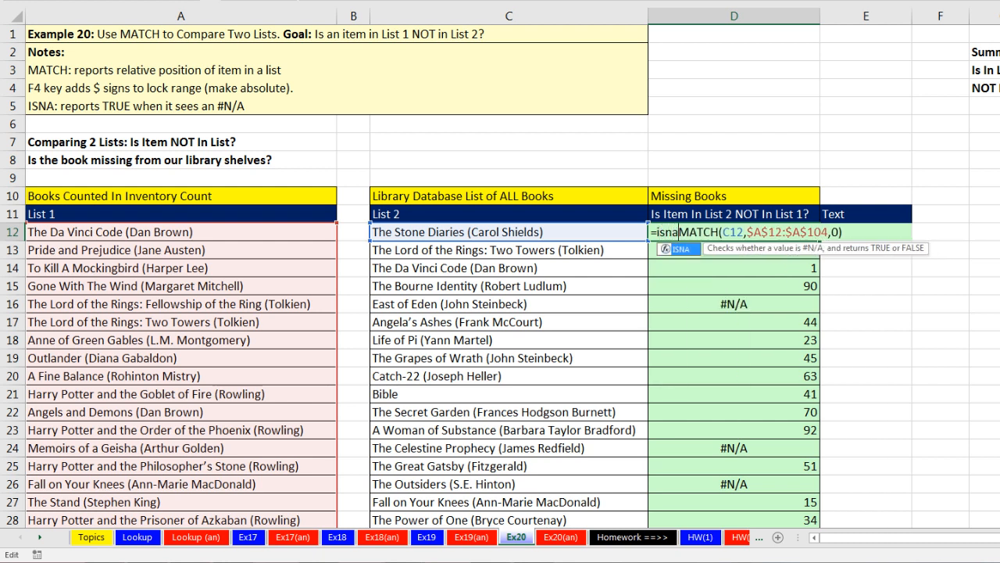
{"action": "key", "text": "Tab"}
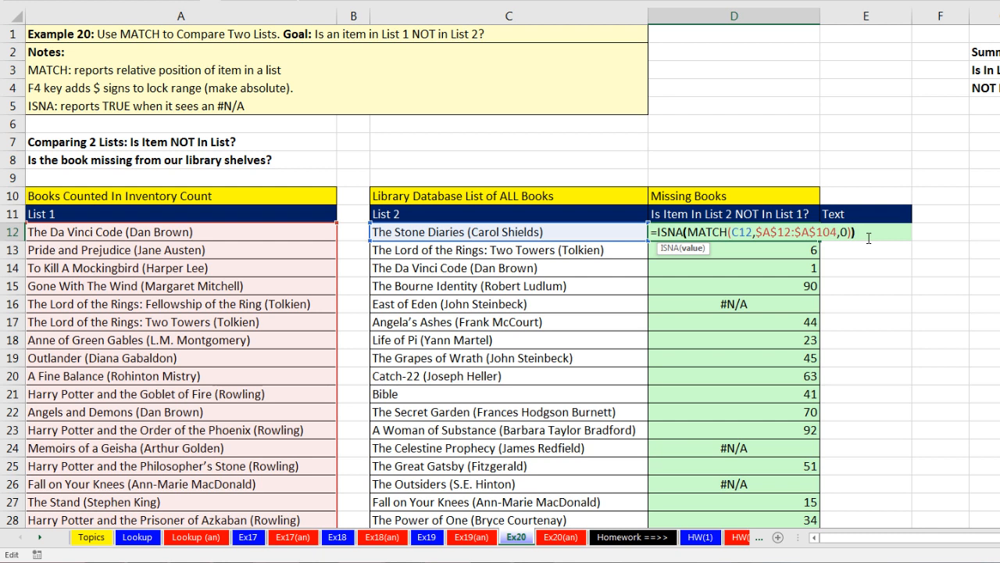
{"action": "type", "text": ")"}
{"action": "key", "text": "ctrl+Return"}
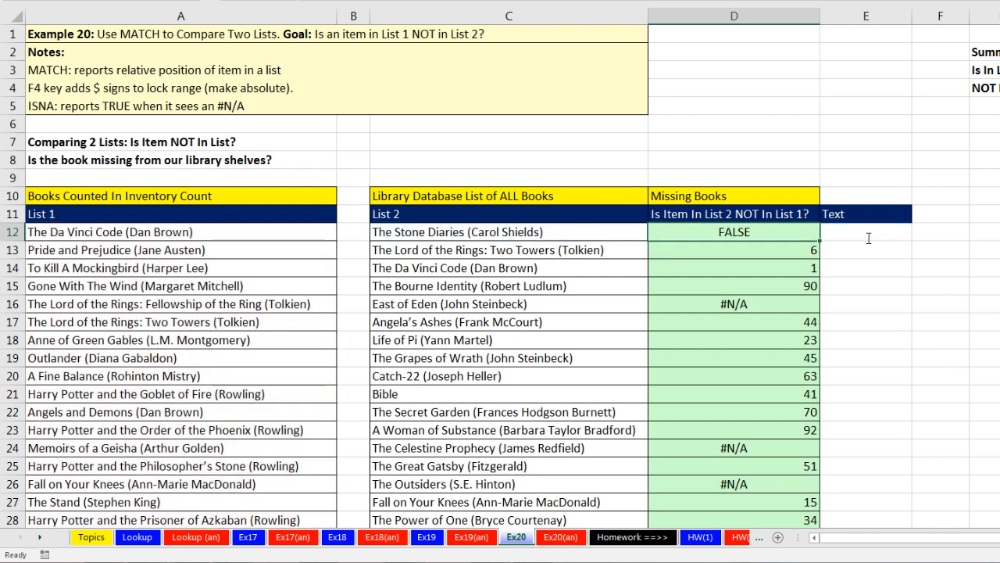
{"action": "double_click", "coordinate": [819, 242]}
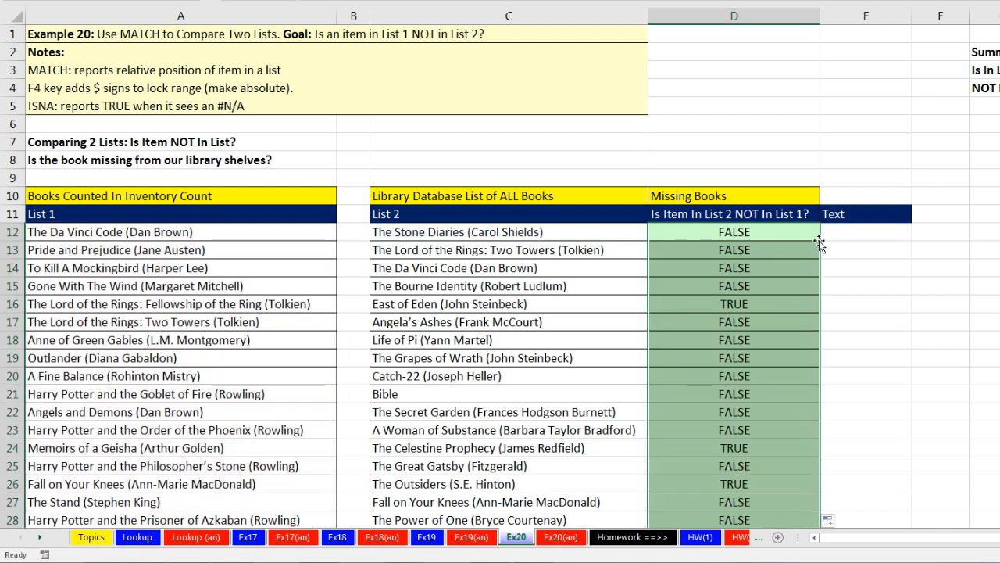
Check the Missing Books results for East of Eden, The Celestine Prophecy and The Outsiders, and return to D12
{"action": "left_click", "coordinate": [768, 308]}
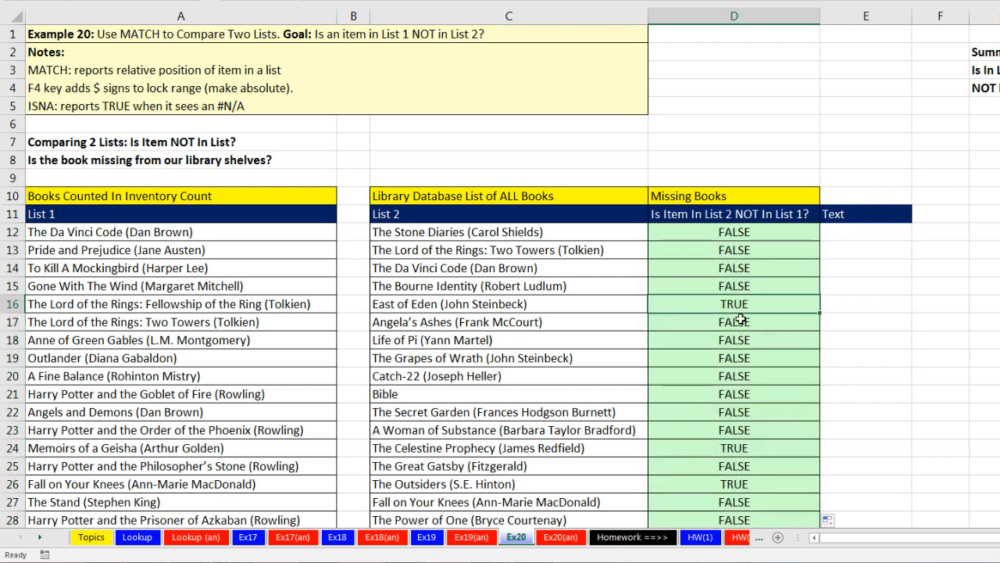
{"action": "left_click_drag", "start_coordinate": [633, 447], "coordinate": [709, 450]}
{"action": "left_click_drag", "start_coordinate": [631, 482], "coordinate": [695, 484], "text": "ctrl"}
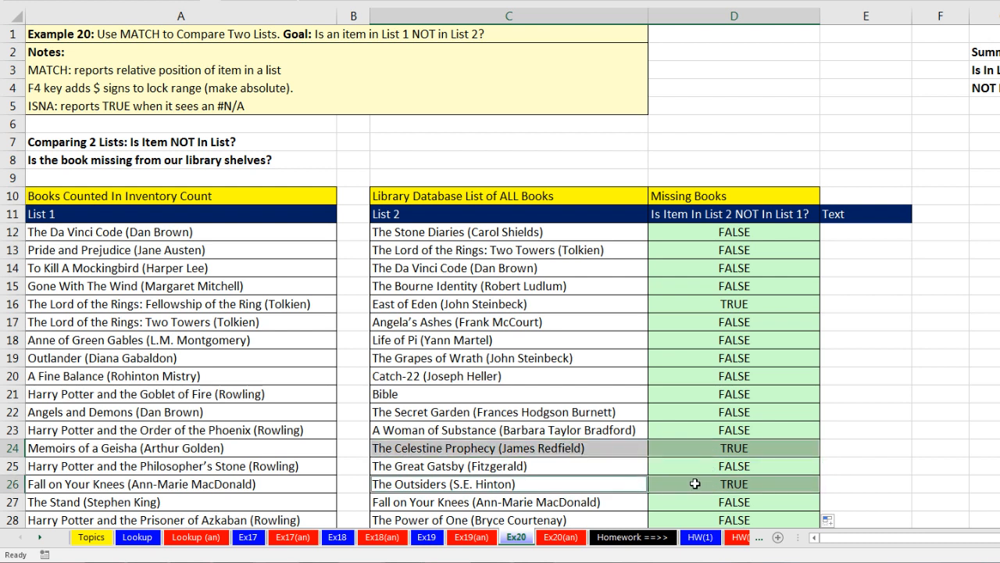
{"action": "left_click", "coordinate": [695, 237]}
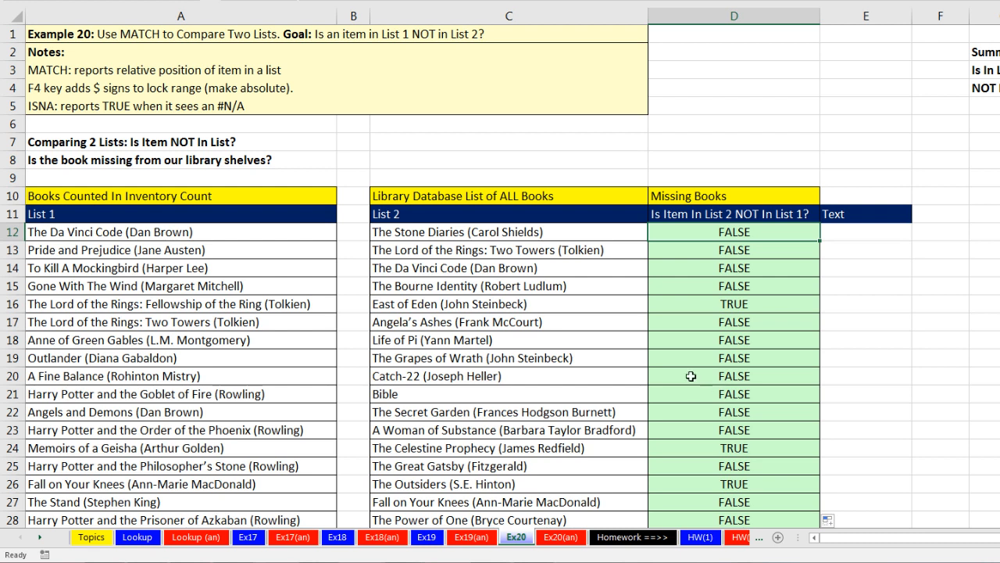
Revisit the finished examples on the Ex19, Ex18 and Ex17 sheets in turn
{"action": "left_click", "coordinate": [427, 537]}
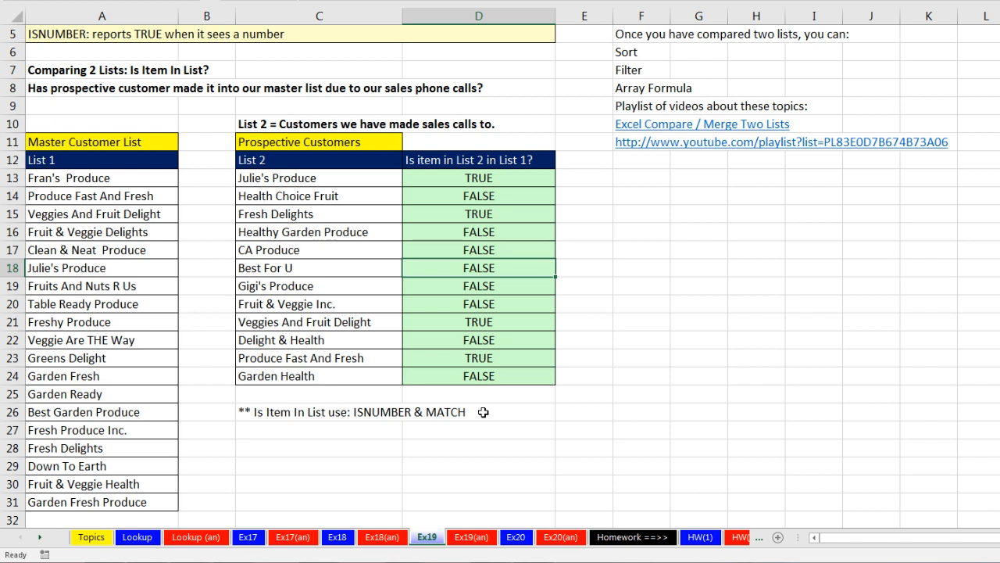
{"action": "left_click", "coordinate": [337, 537]}
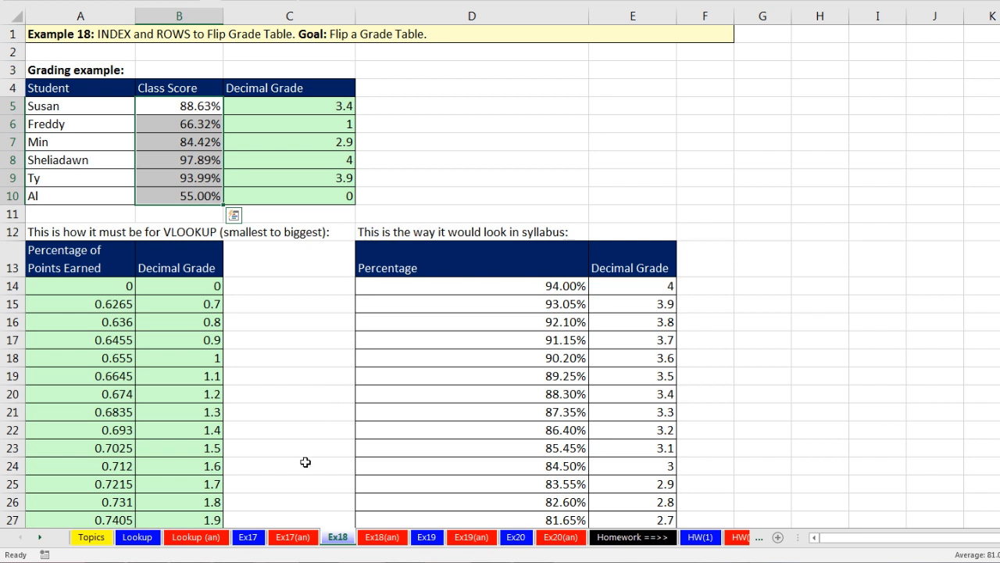
{"action": "left_click", "coordinate": [249, 538]}
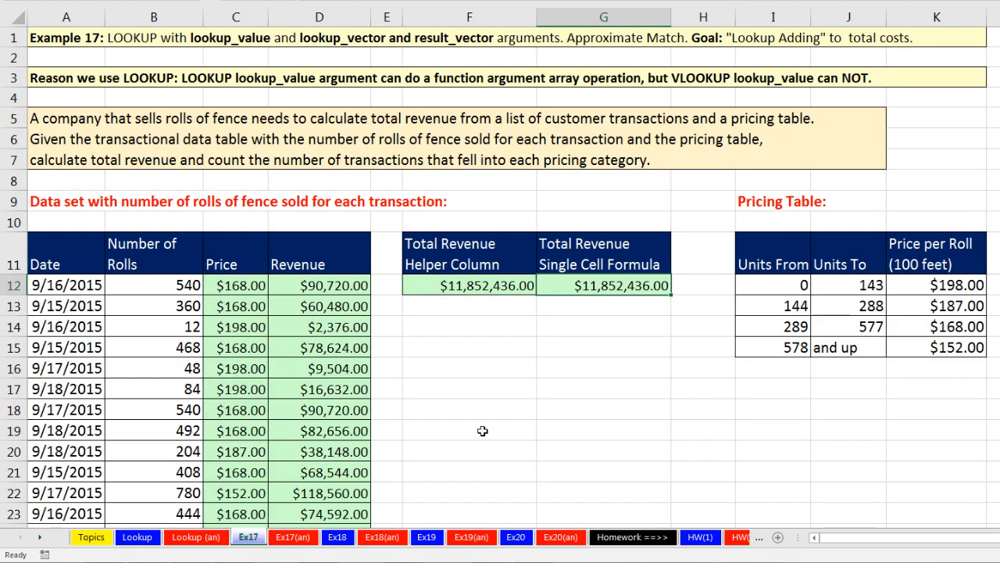
Go to the Lookup sheet and inspect Example 14's VLOOKUP and CHOOSE formula in D229, leaving it unedited
{"action": "left_click", "coordinate": [149, 538]}
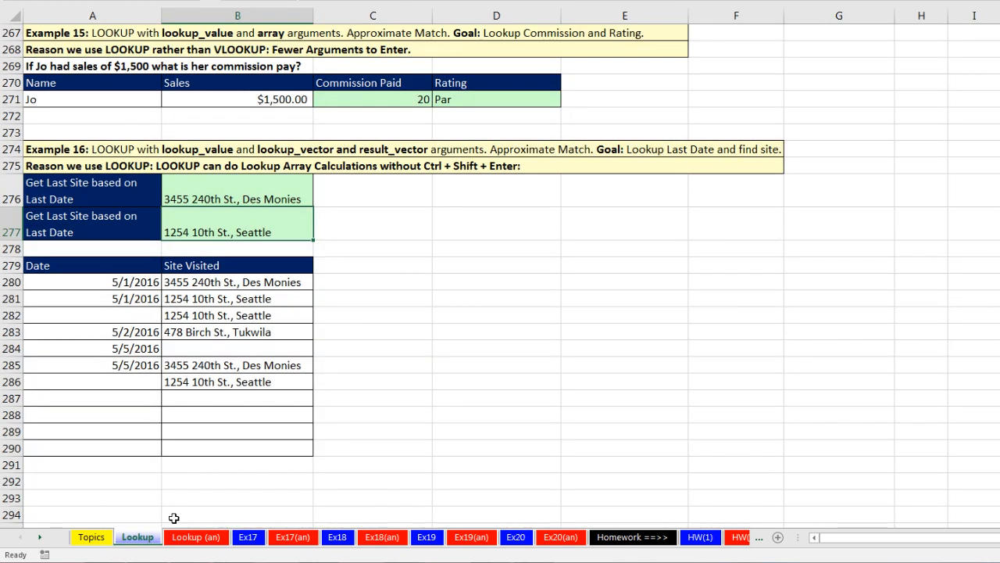
{"action": "scroll", "coordinate": [254, 475], "scroll_direction": "up", "scroll_amount": 8}
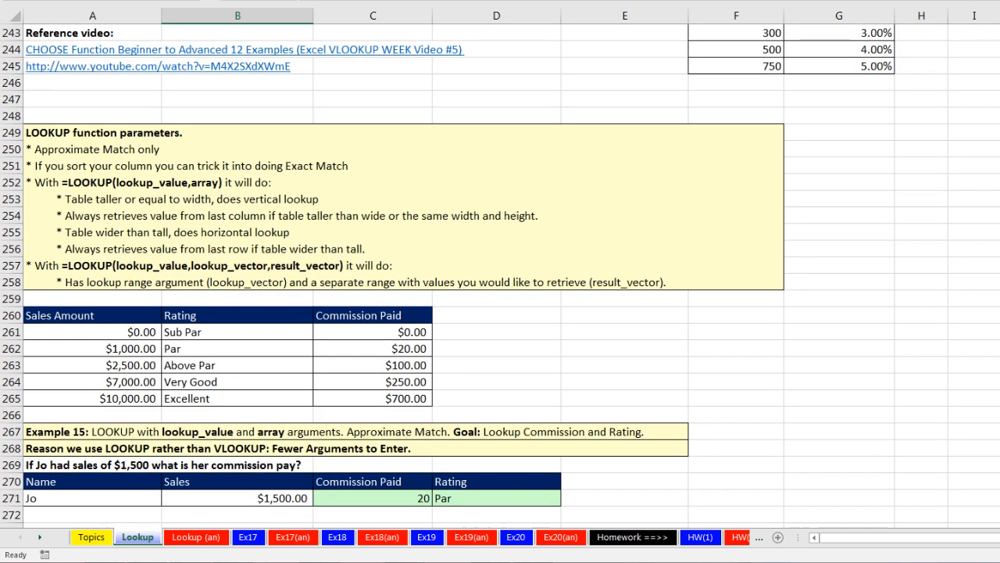
{"action": "scroll", "coordinate": [338, 369], "scroll_direction": "up", "scroll_amount": 10}
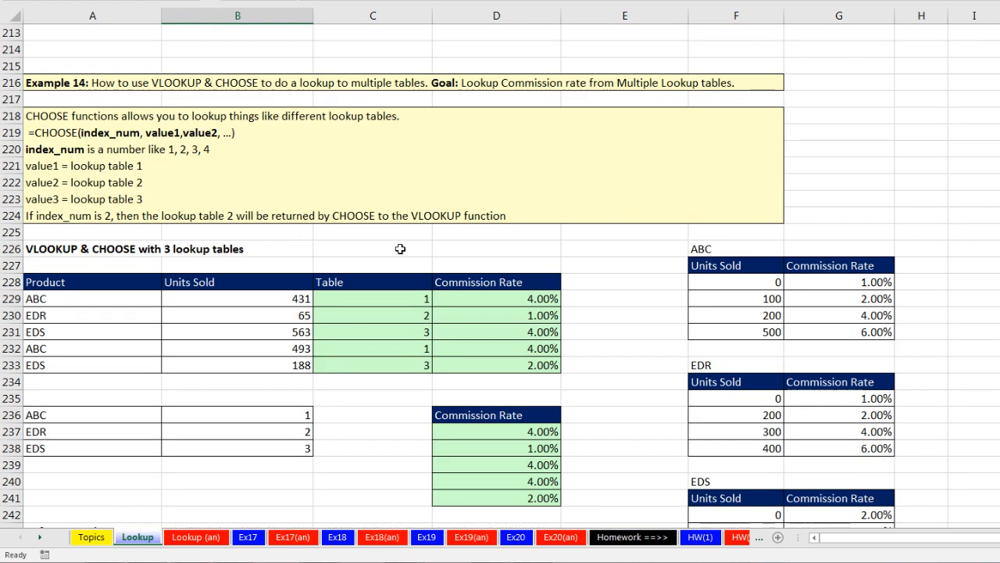
{"action": "double_click", "coordinate": [476, 299]}
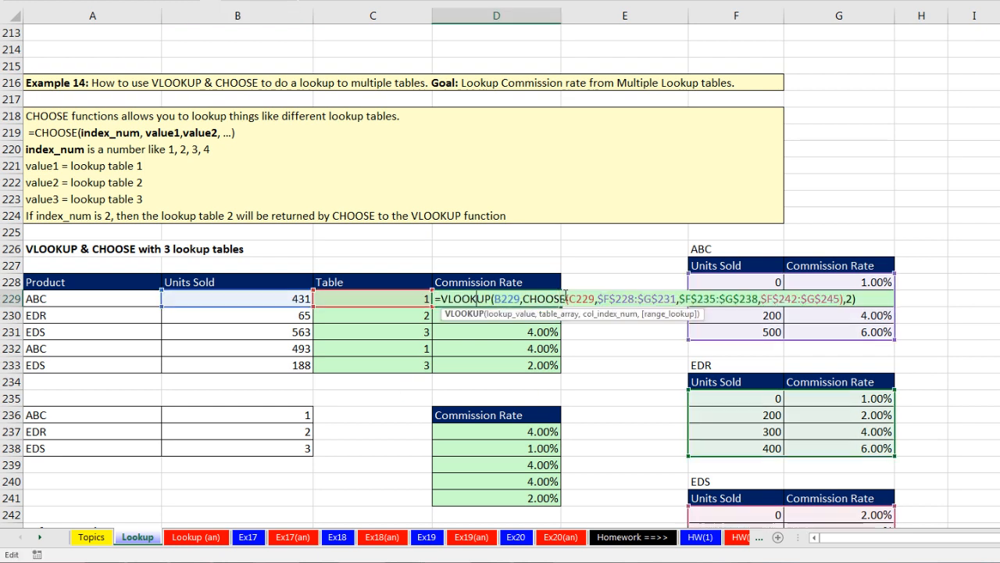
{"action": "key", "text": "Escape"}
Review the Lookup sheet's examples backwards from Example 13 to Example 7
{"action": "scroll", "coordinate": [556, 300], "scroll_direction": "up", "scroll_amount": 8}
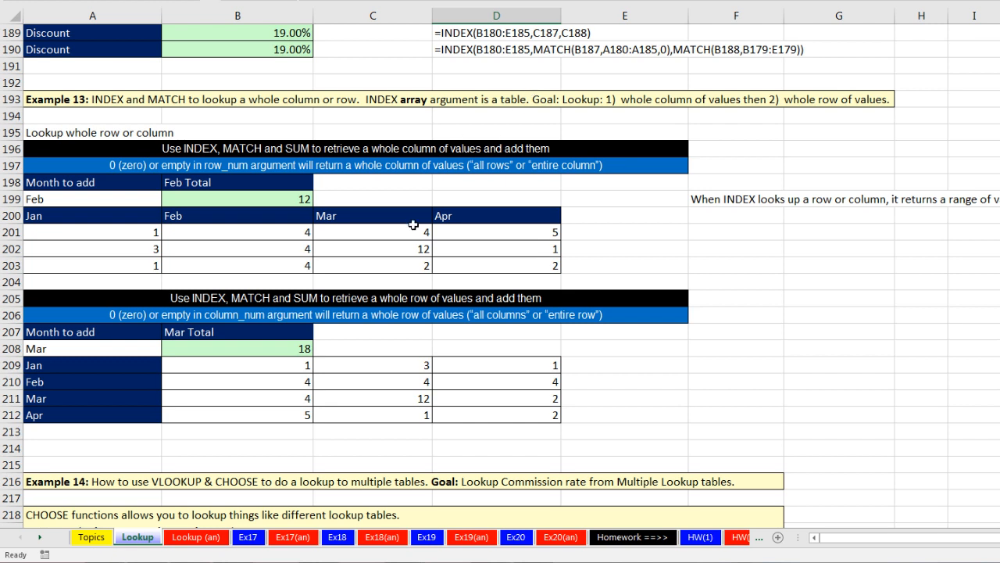
{"action": "scroll", "coordinate": [422, 245], "scroll_direction": "up", "scroll_amount": 7}
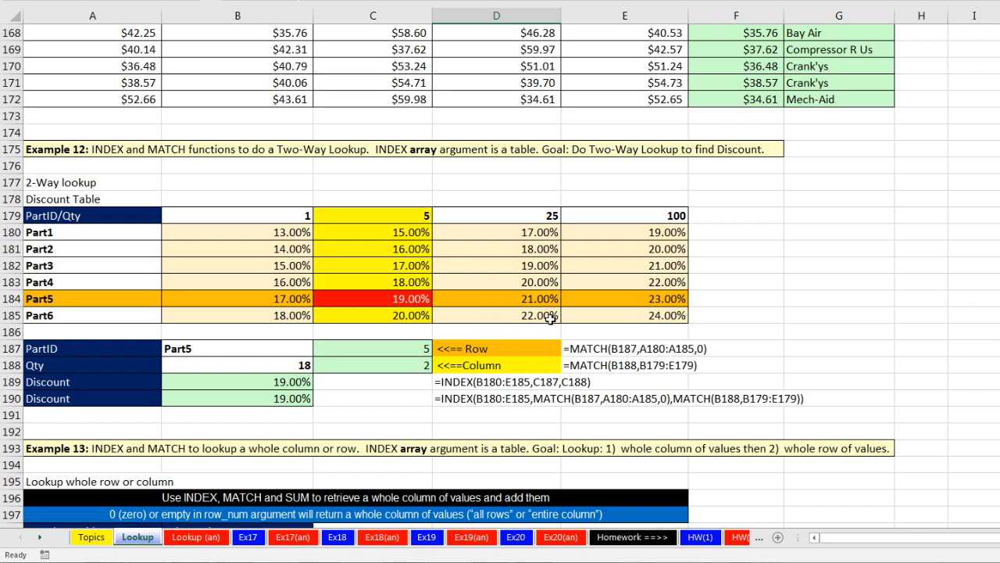
{"action": "scroll", "coordinate": [550, 319], "scroll_direction": "up", "scroll_amount": 2}
{"action": "scroll", "coordinate": [550, 319], "scroll_direction": "up", "scroll_amount": 4}
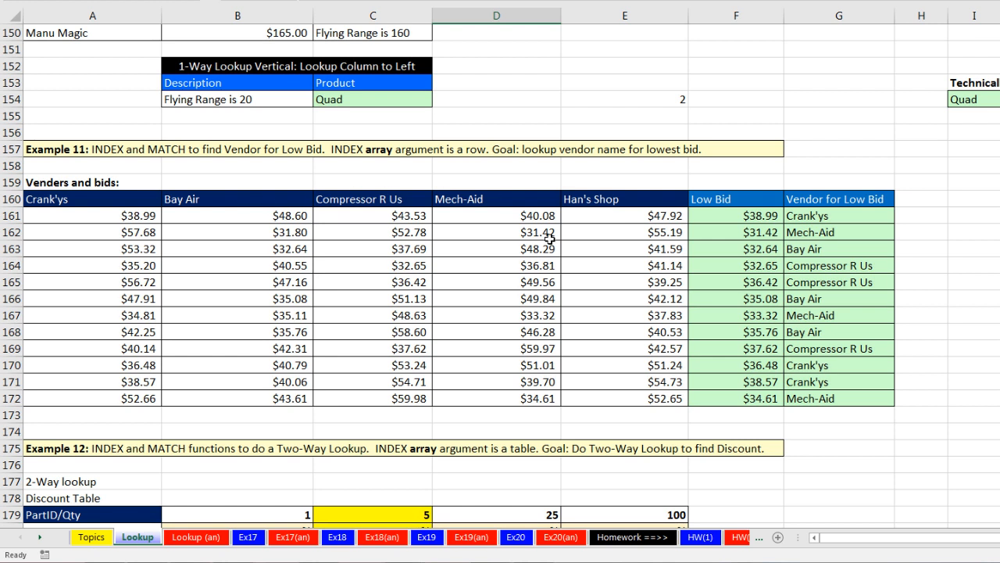
{"action": "scroll", "coordinate": [550, 238], "scroll_direction": "up", "scroll_amount": 6}
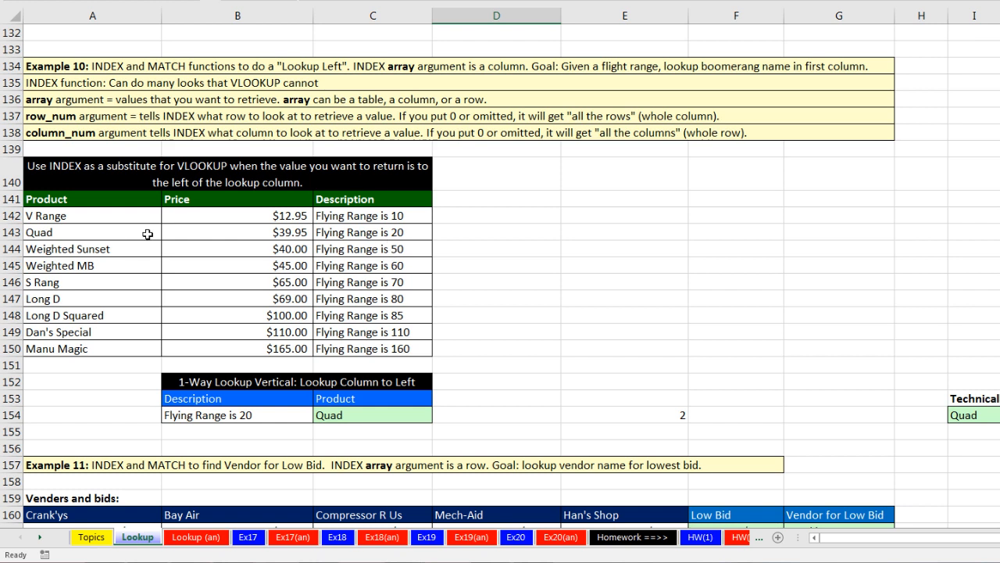
{"action": "scroll", "coordinate": [438, 289], "scroll_direction": "up", "scroll_amount": 7}
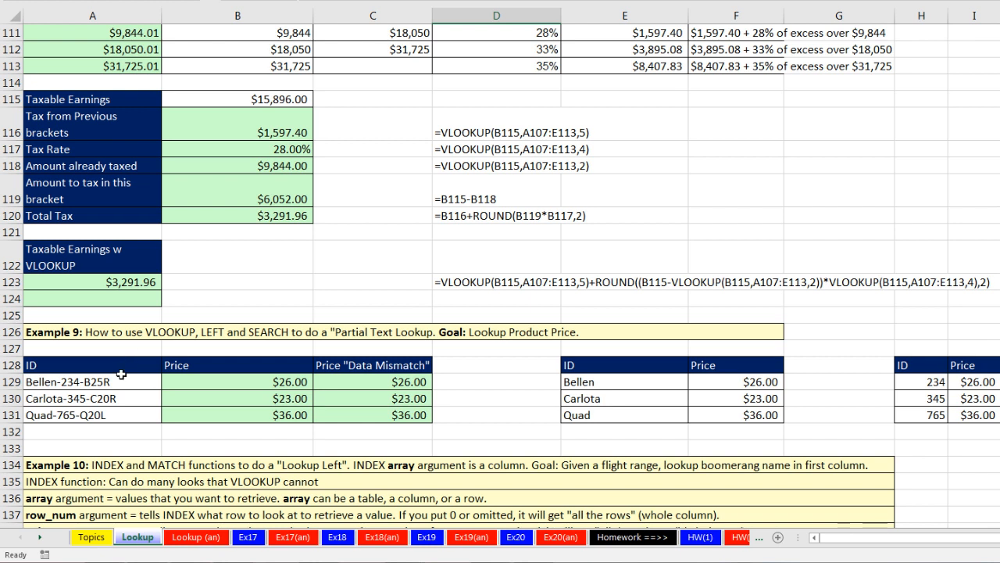
{"action": "scroll", "coordinate": [395, 383], "scroll_direction": "up", "scroll_amount": 4}
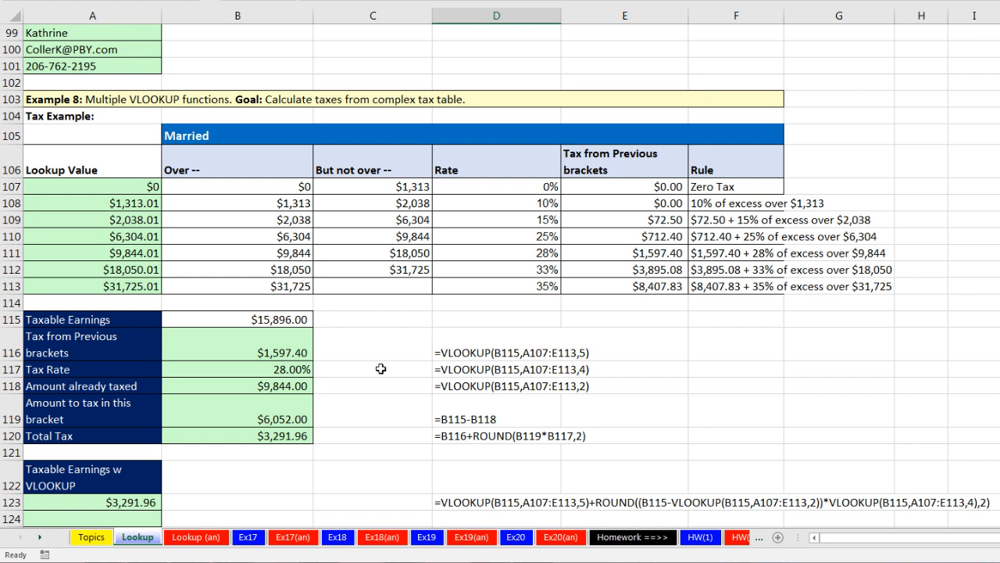
{"action": "scroll", "coordinate": [383, 365], "scroll_direction": "up", "scroll_amount": 10}
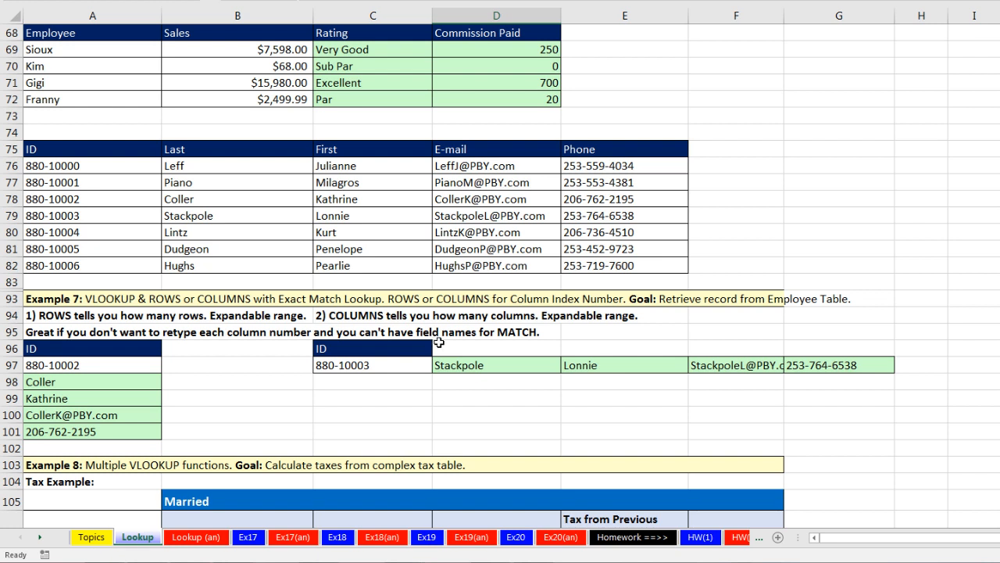
Unhide the hidden rows between rows 83 and 93 on the Lookup sheet
{"action": "scroll", "coordinate": [439, 342], "scroll_direction": "up", "scroll_amount": 1}
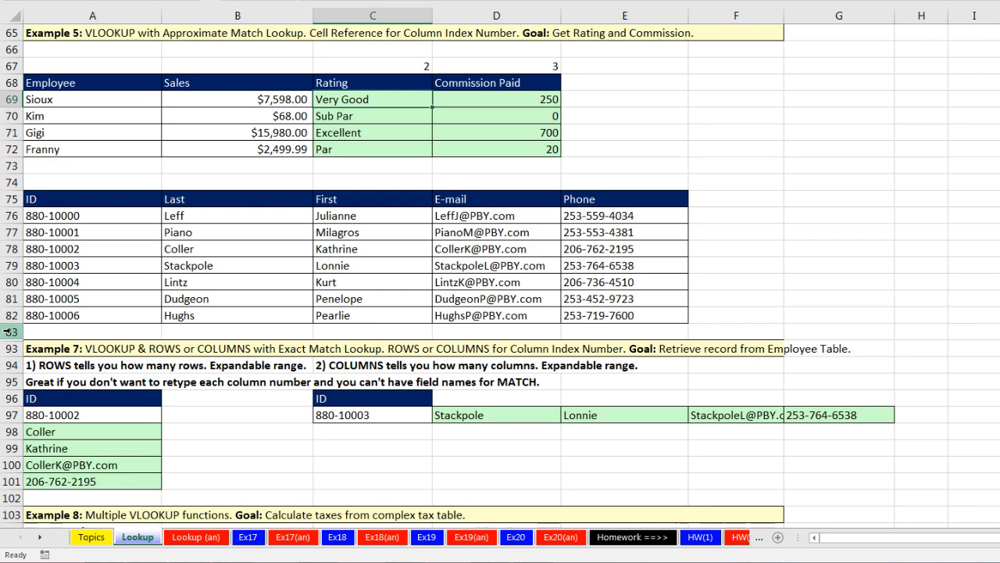
{"action": "left_click_drag", "start_coordinate": [12, 332], "coordinate": [13, 349]}
{"action": "right_click", "coordinate": [13, 351]}
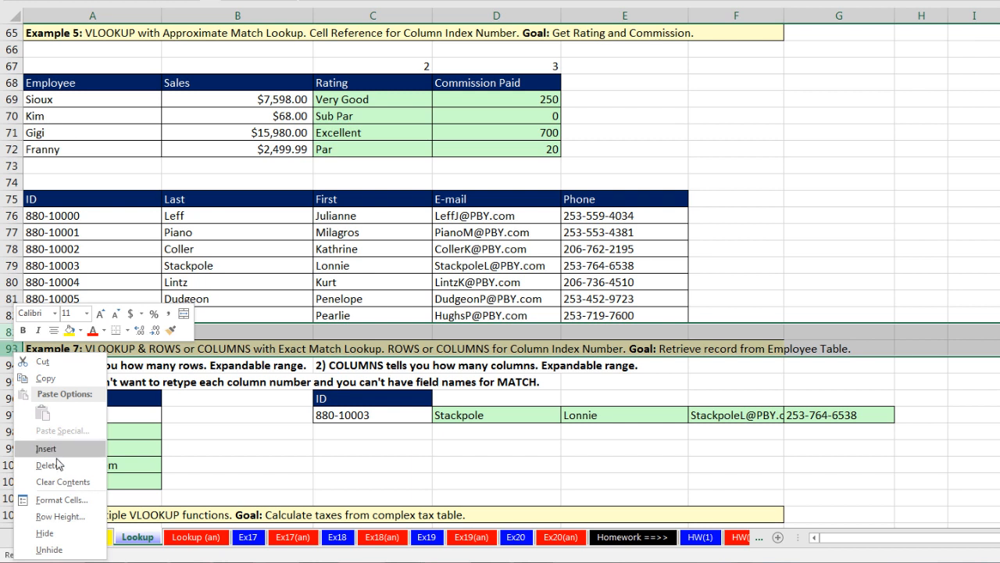
{"action": "left_click", "coordinate": [65, 550]}
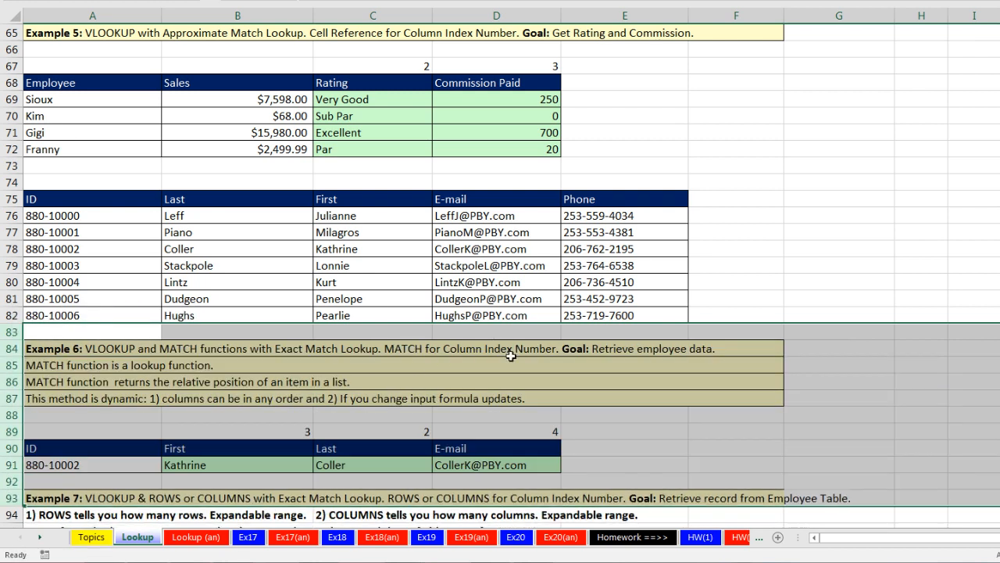
Inspect Example 6's VLOOKUP and MATCH formula in B91 and Example 5's VLOOKUP formula in C69, leaving both unedited
{"action": "scroll", "coordinate": [556, 323], "scroll_direction": "down", "scroll_amount": 2}
{"action": "double_click", "coordinate": [252, 363]}
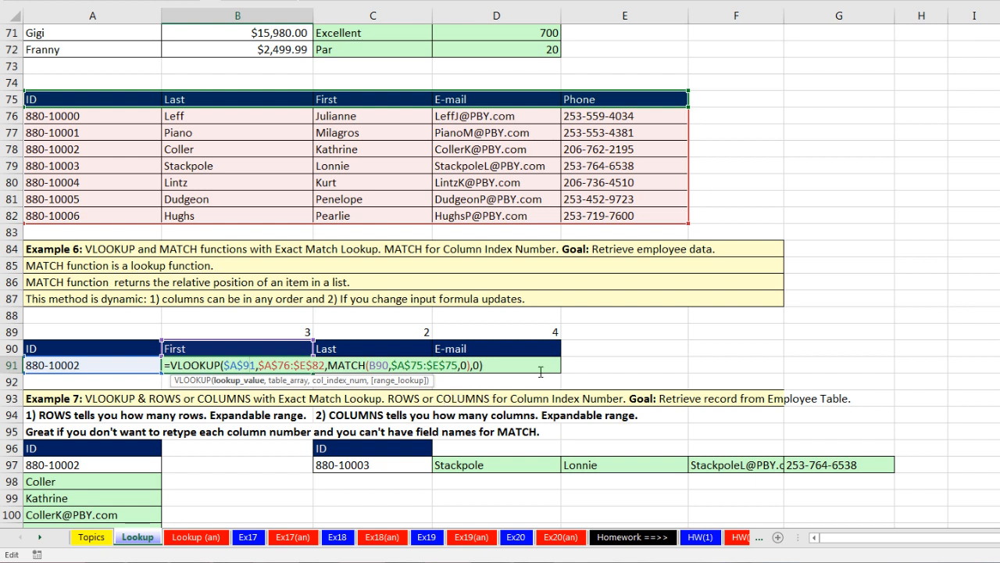
{"action": "key", "text": "Escape"}
{"action": "scroll", "coordinate": [677, 279], "scroll_direction": "up", "scroll_amount": 6}
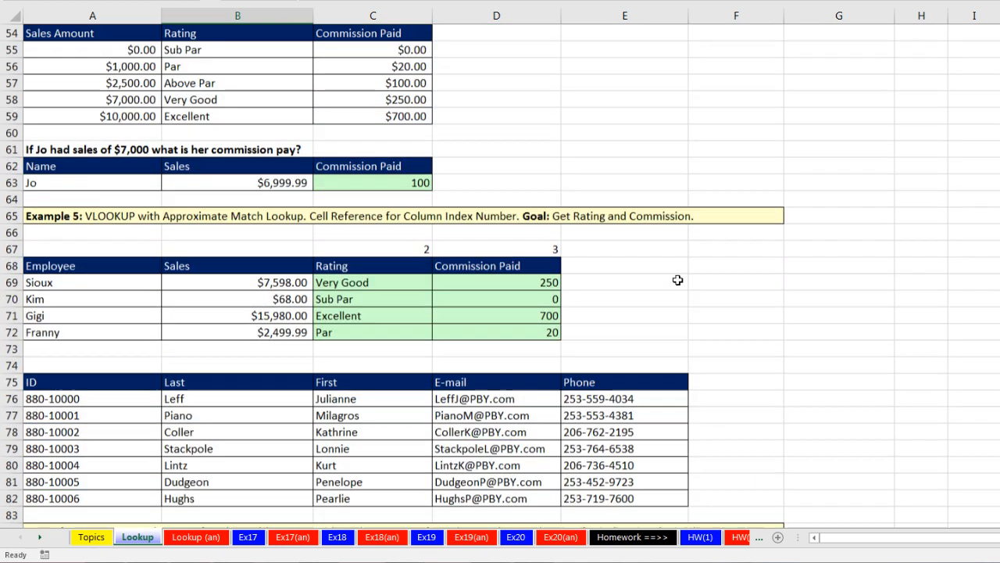
{"action": "double_click", "coordinate": [399, 299]}
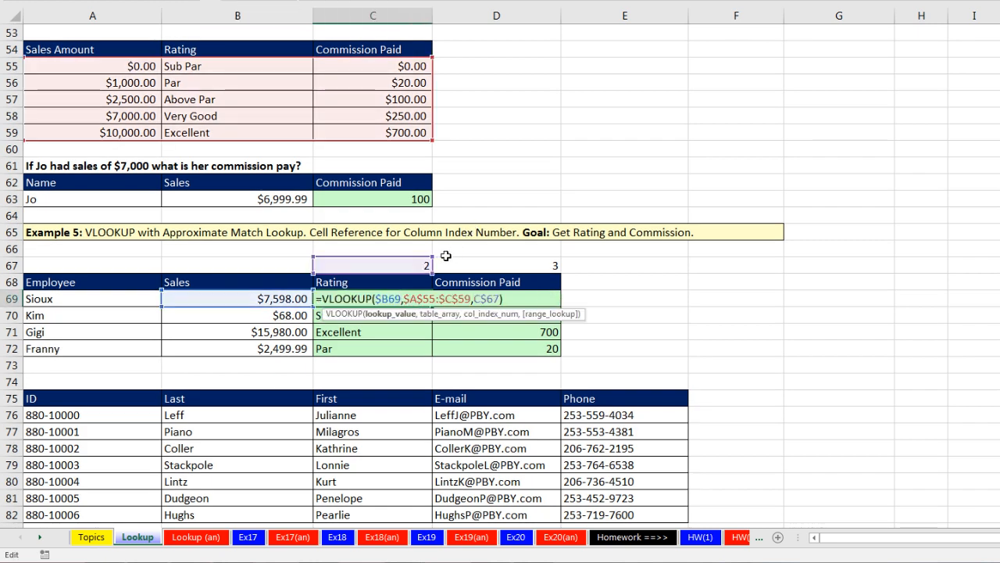
{"action": "key", "text": "Escape"}
Review Examples 4 and 3, and inspect Example 2's HLOOKUP formula in B34 without changing it
{"action": "scroll", "coordinate": [452, 254], "scroll_direction": "up", "scroll_amount": 4}
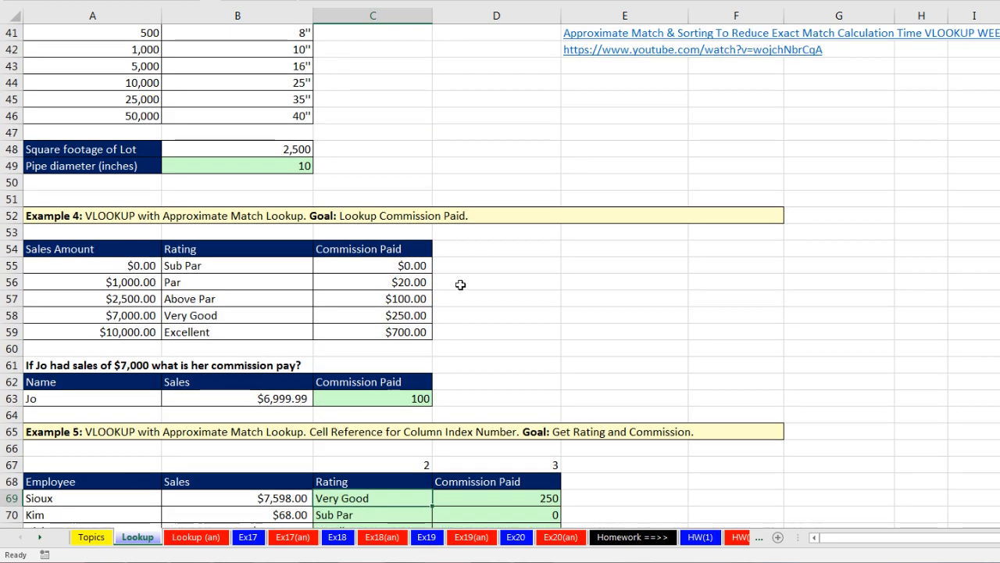
{"action": "scroll", "coordinate": [463, 281], "scroll_direction": "up", "scroll_amount": 2}
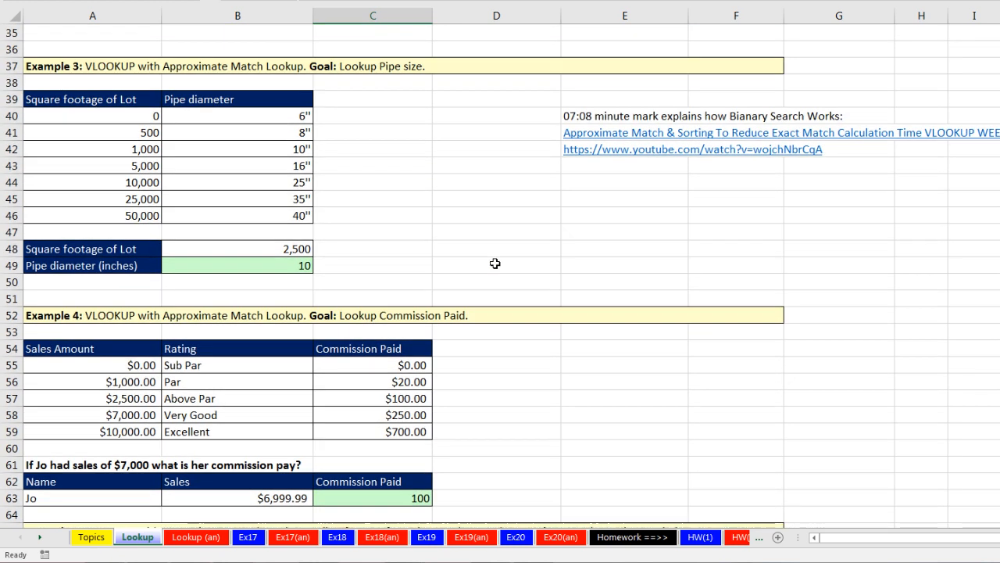
{"action": "scroll", "coordinate": [447, 328], "scroll_direction": "up", "scroll_amount": 3}
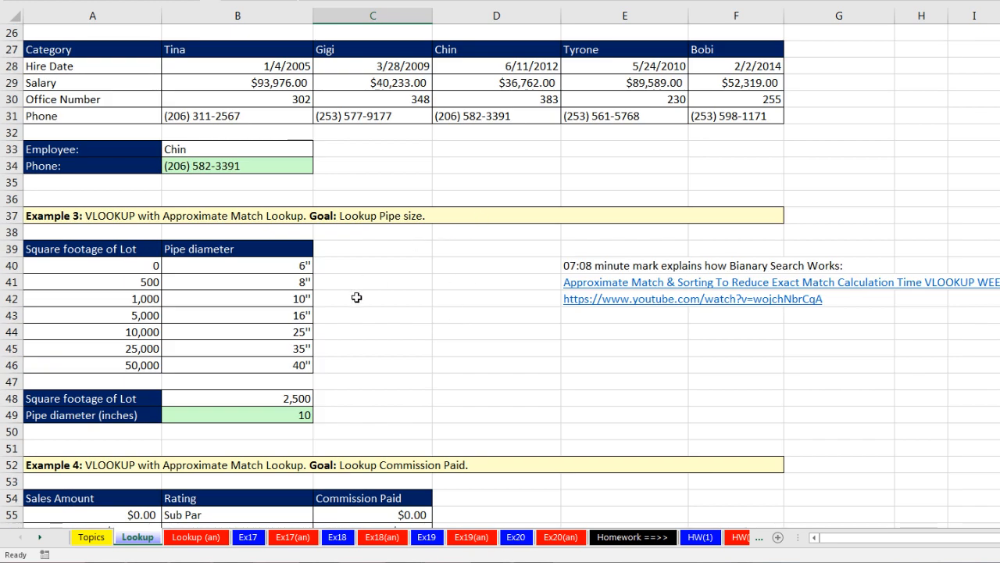
{"action": "scroll", "coordinate": [356, 307], "scroll_direction": "up", "scroll_amount": 4}
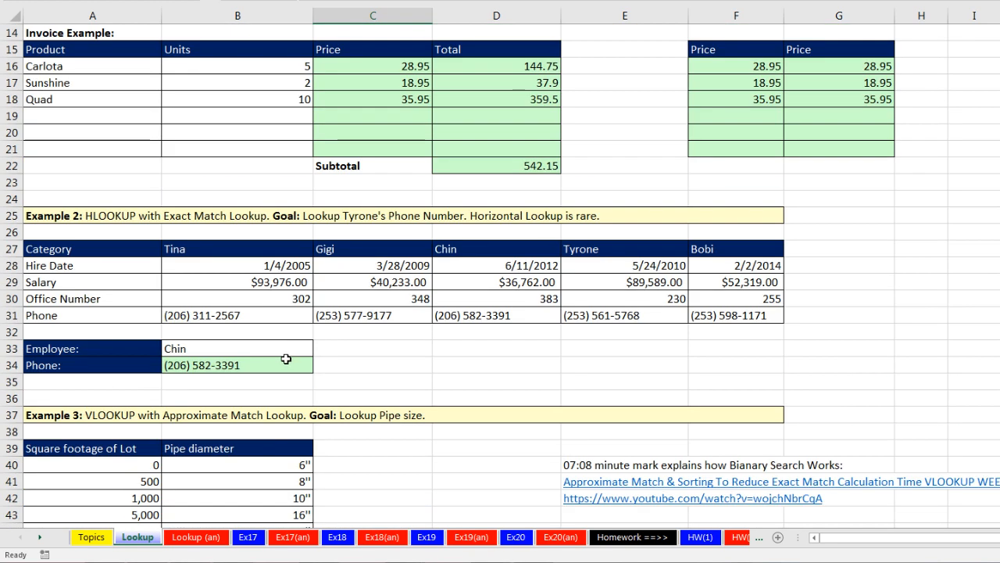
{"action": "double_click", "coordinate": [286, 359]}
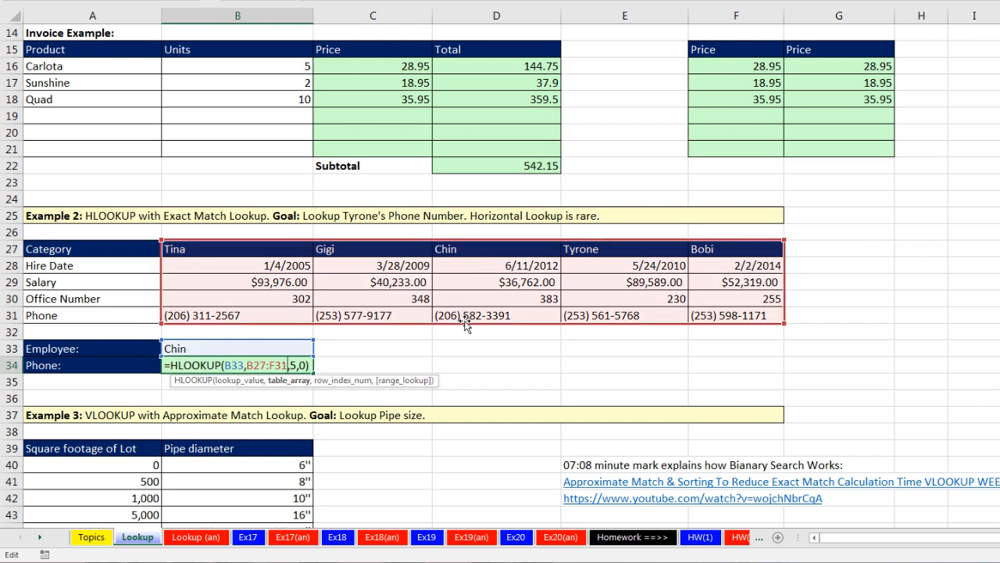
{"action": "key", "text": "Return"}
Inspect the IF, ISBLANK and VLOOKUP price formula in C16 of the invoice example
{"action": "scroll", "coordinate": [465, 324], "scroll_direction": "up", "scroll_amount": 4}
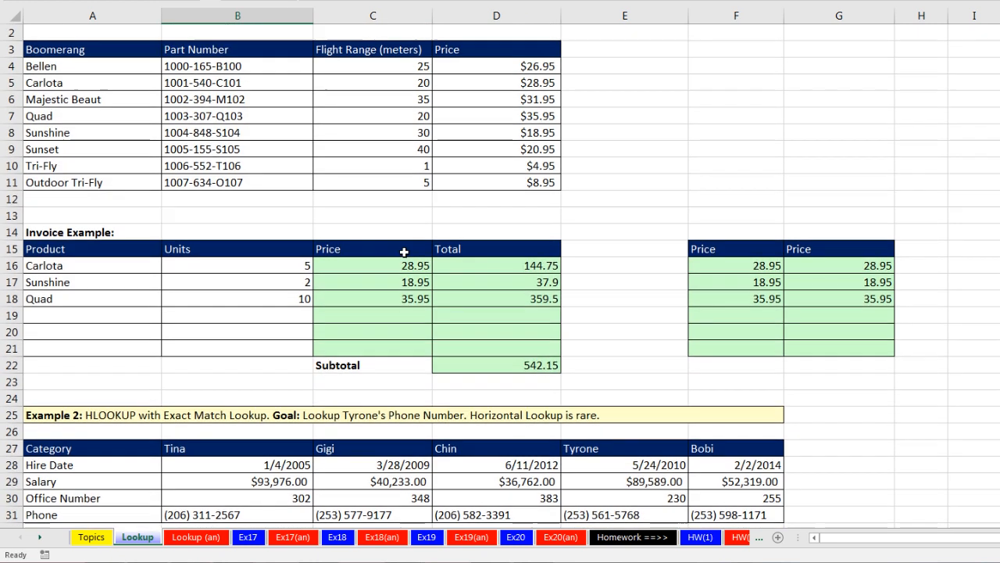
{"action": "double_click", "coordinate": [405, 263]}
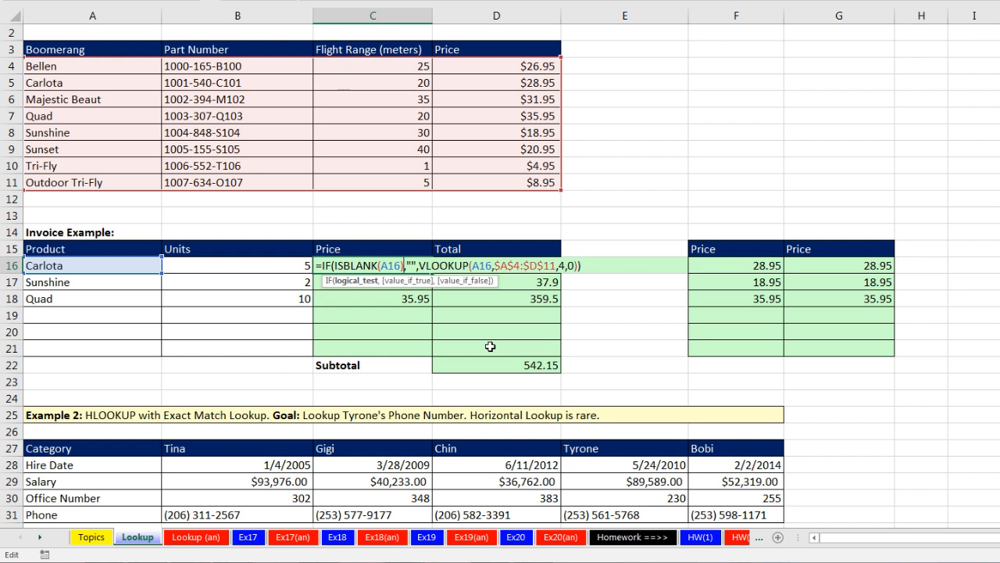